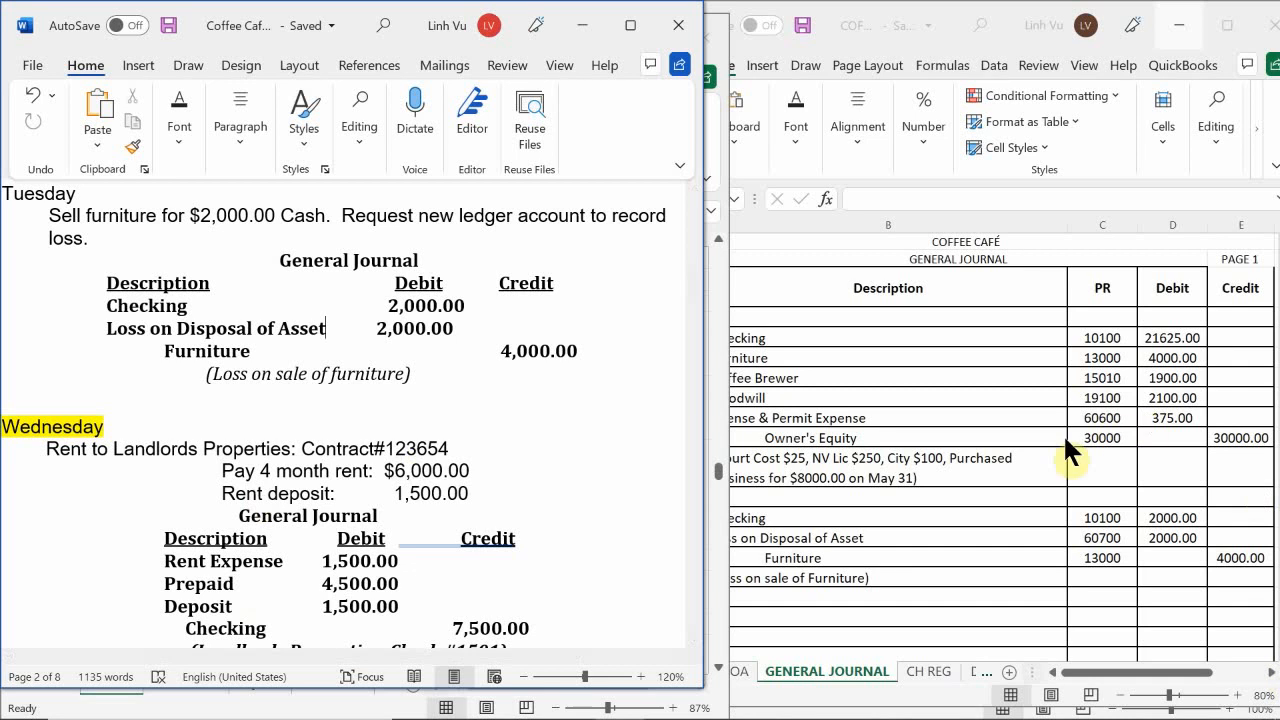
Date a new general journal entry 6/5 in cell A18, below the furniture sale entry.
click(965, 491)
scroll(891, 482, down, 1)
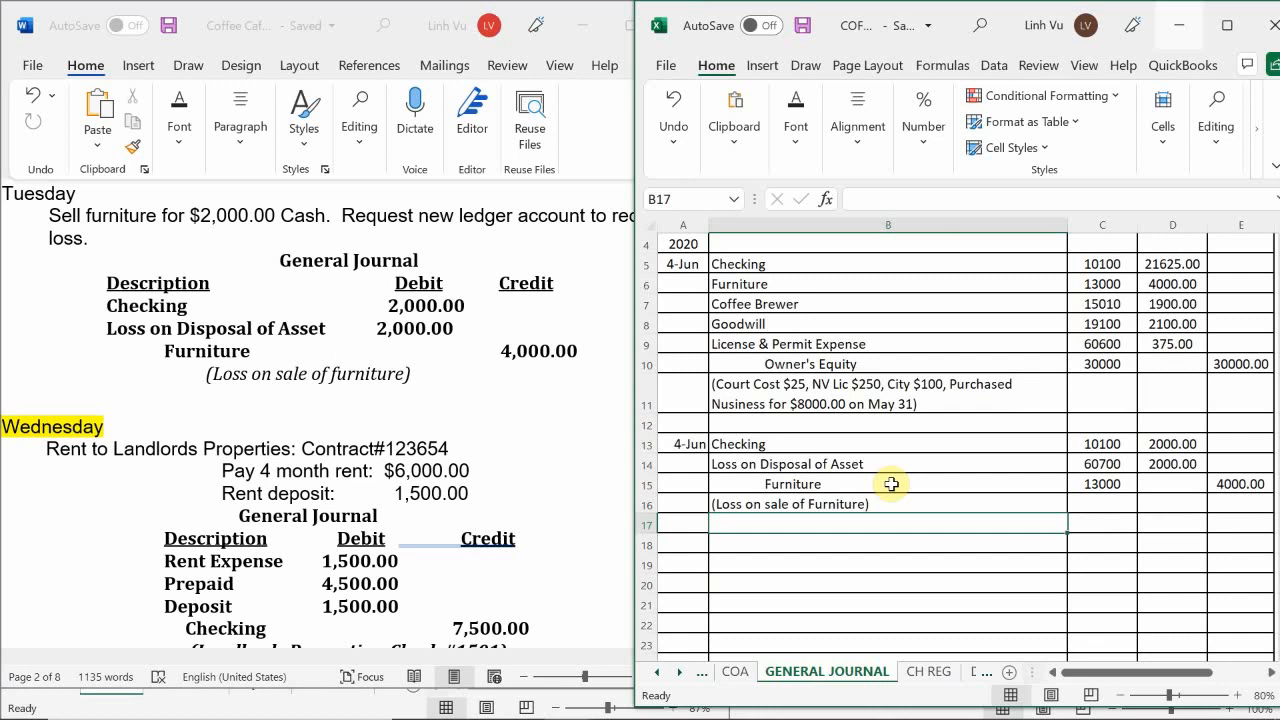
click(352, 468)
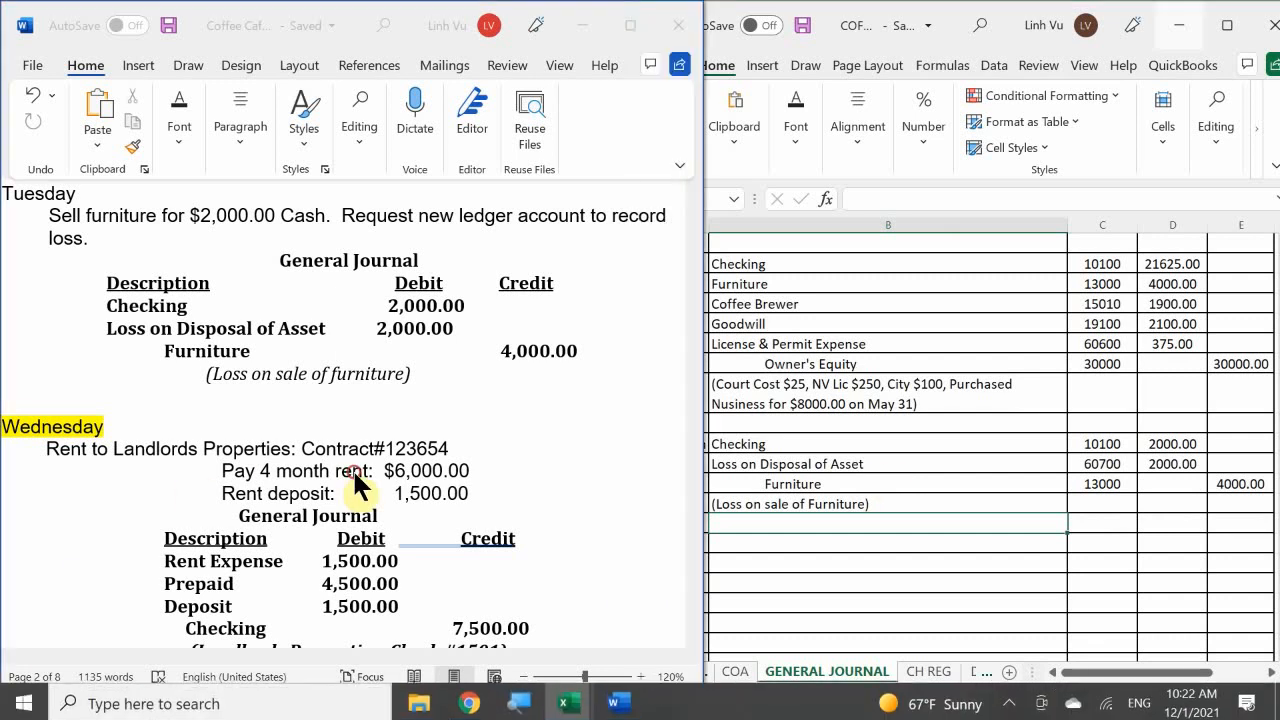
scroll(352, 468, down, 1)
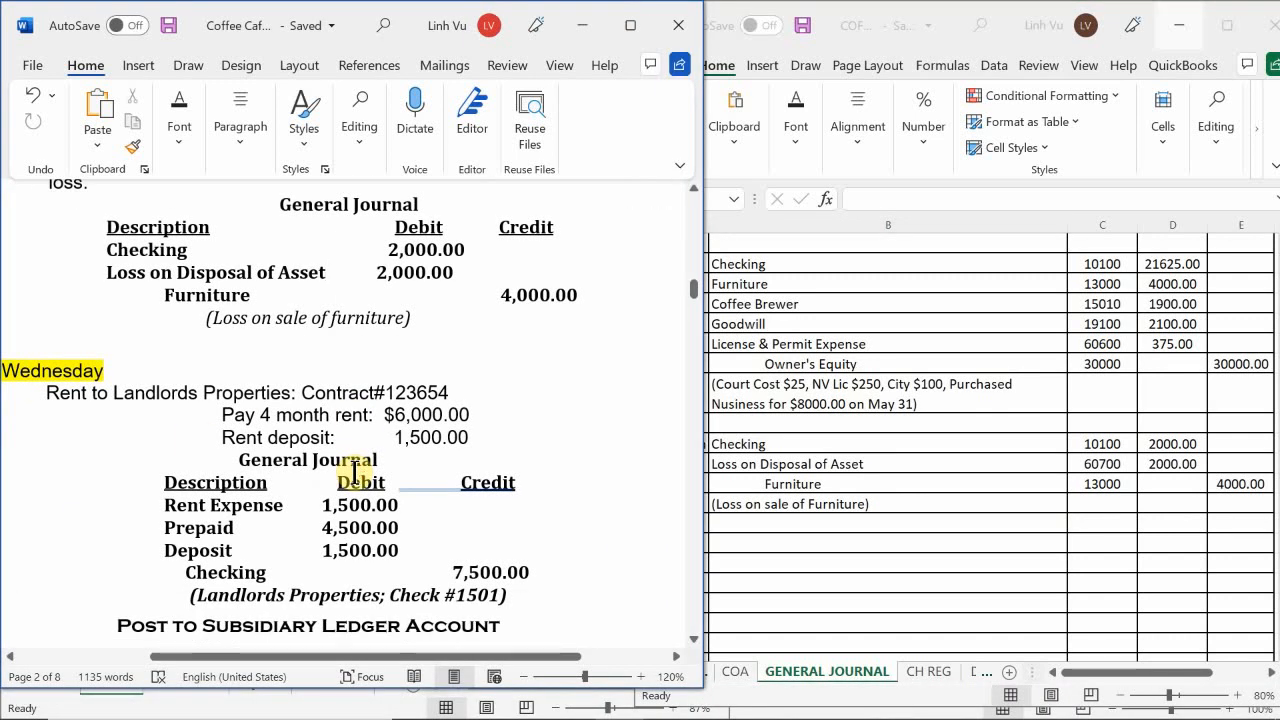
click(861, 529)
click(688, 543)
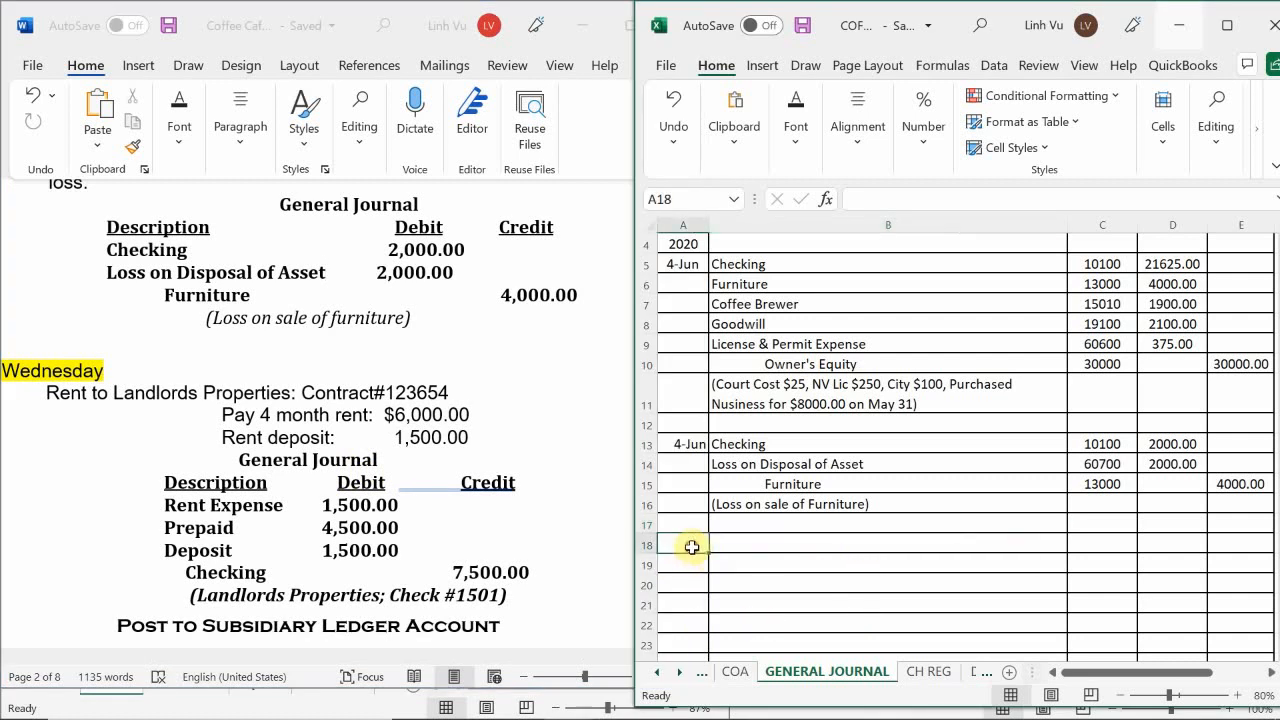
text(6/5)
key(Return)
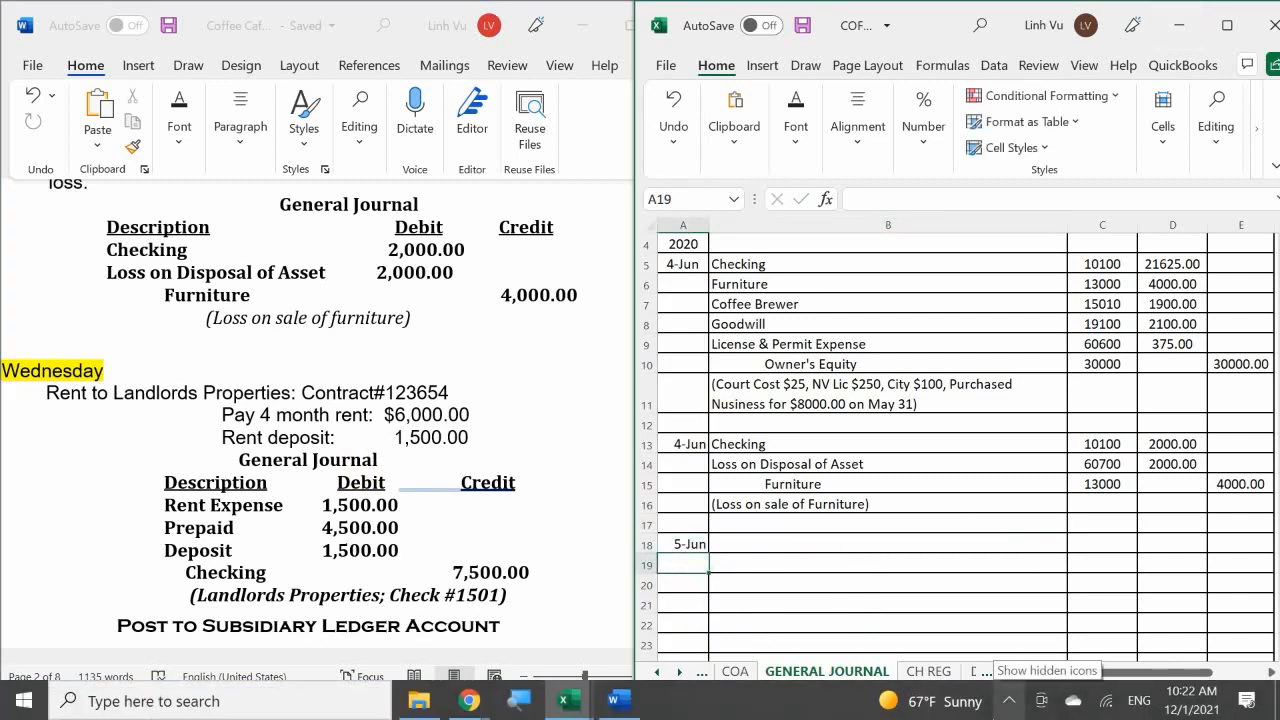
Enter Rent Expense as the first debit account of the 5-Jun entry in cell B18.
scroll(891, 531, down, 1)
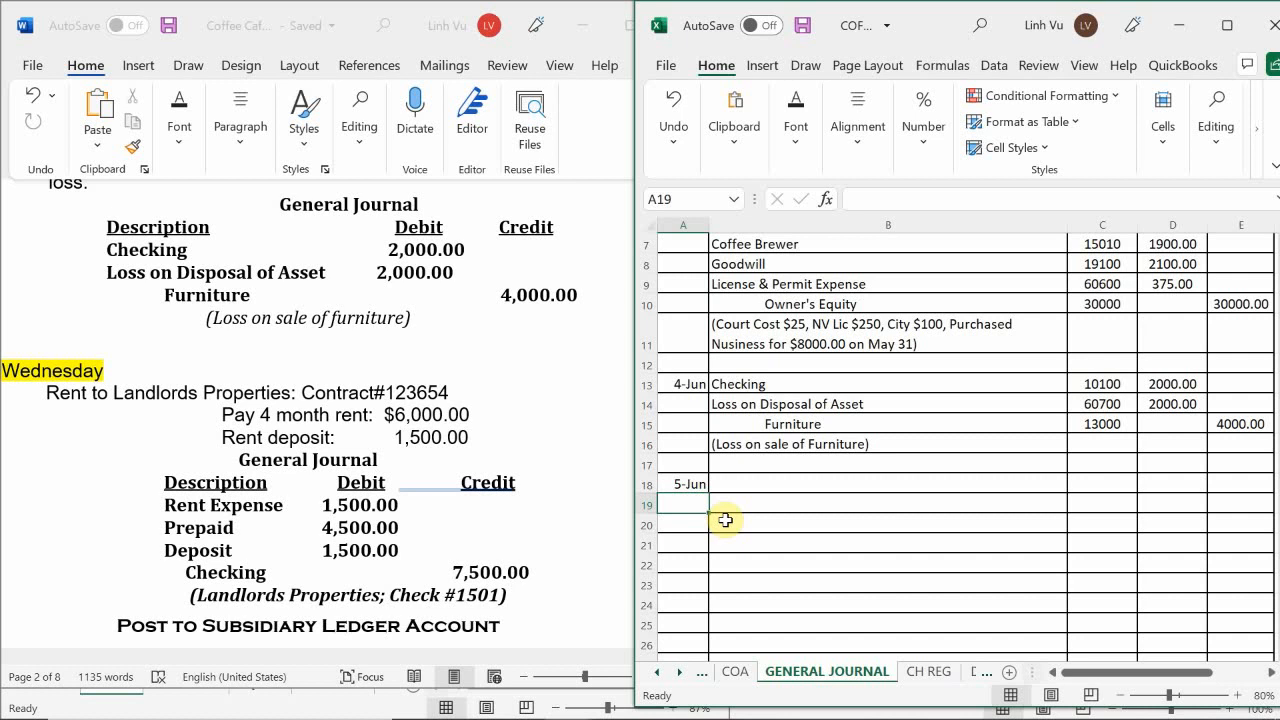
click(733, 481)
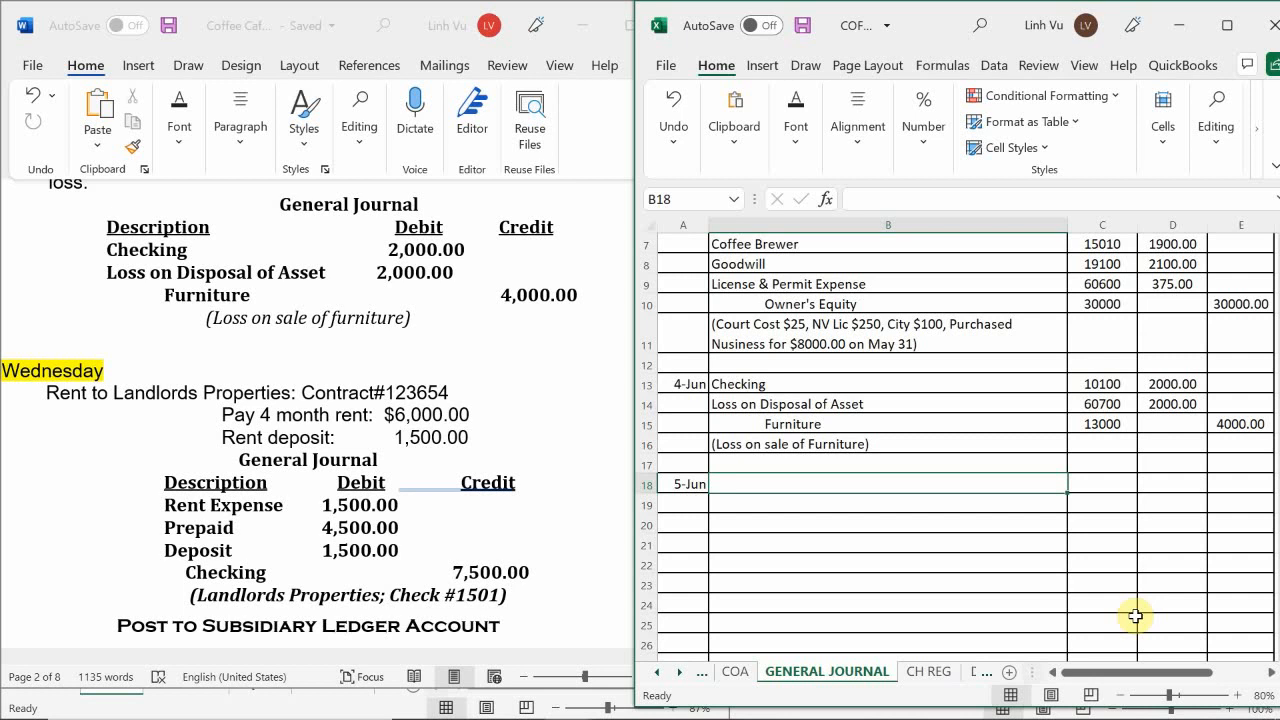
text(rEN)
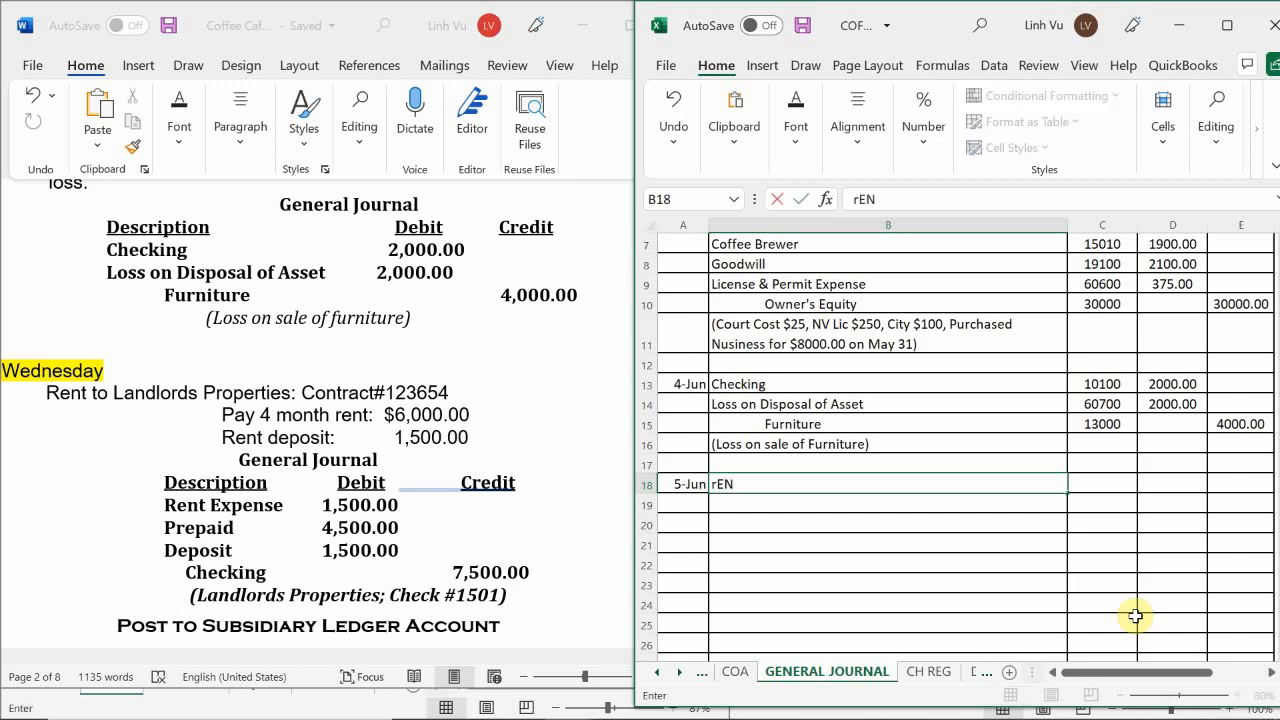
key(BackSpace)
key(BackSpace)
key(BackSpace)
text(Rent Expense)
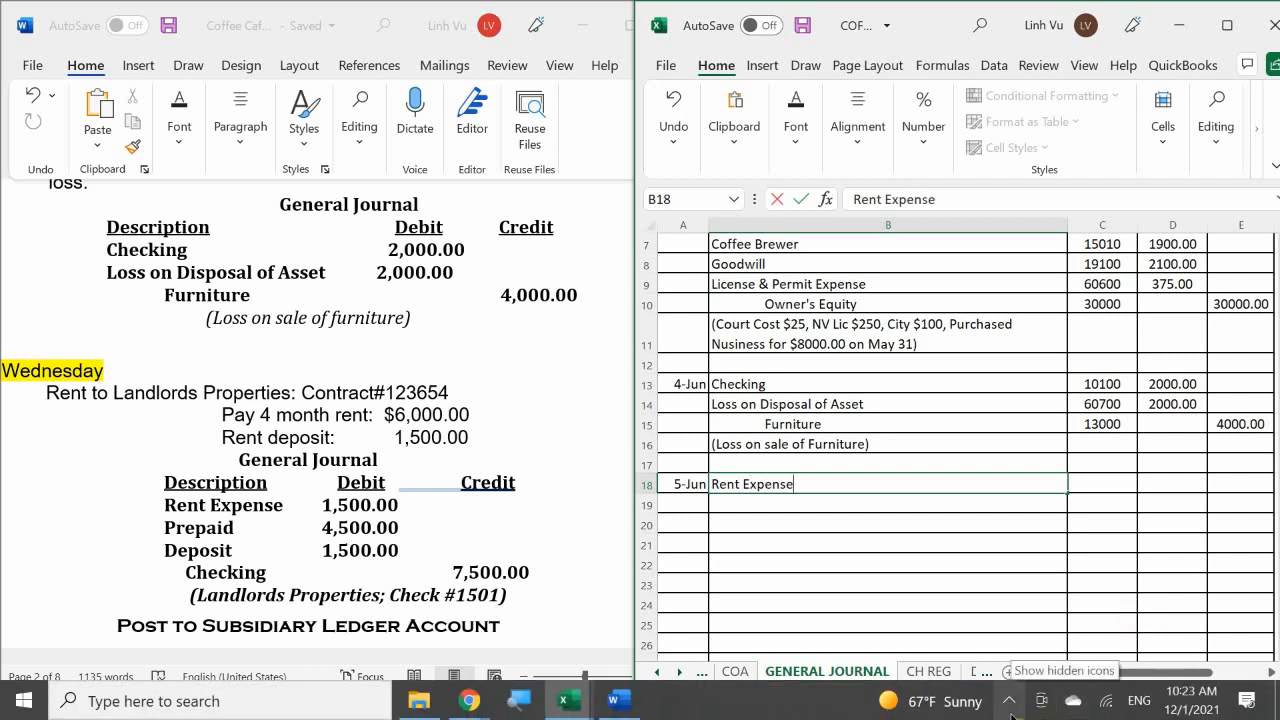
click(1011, 714)
click(1011, 714)
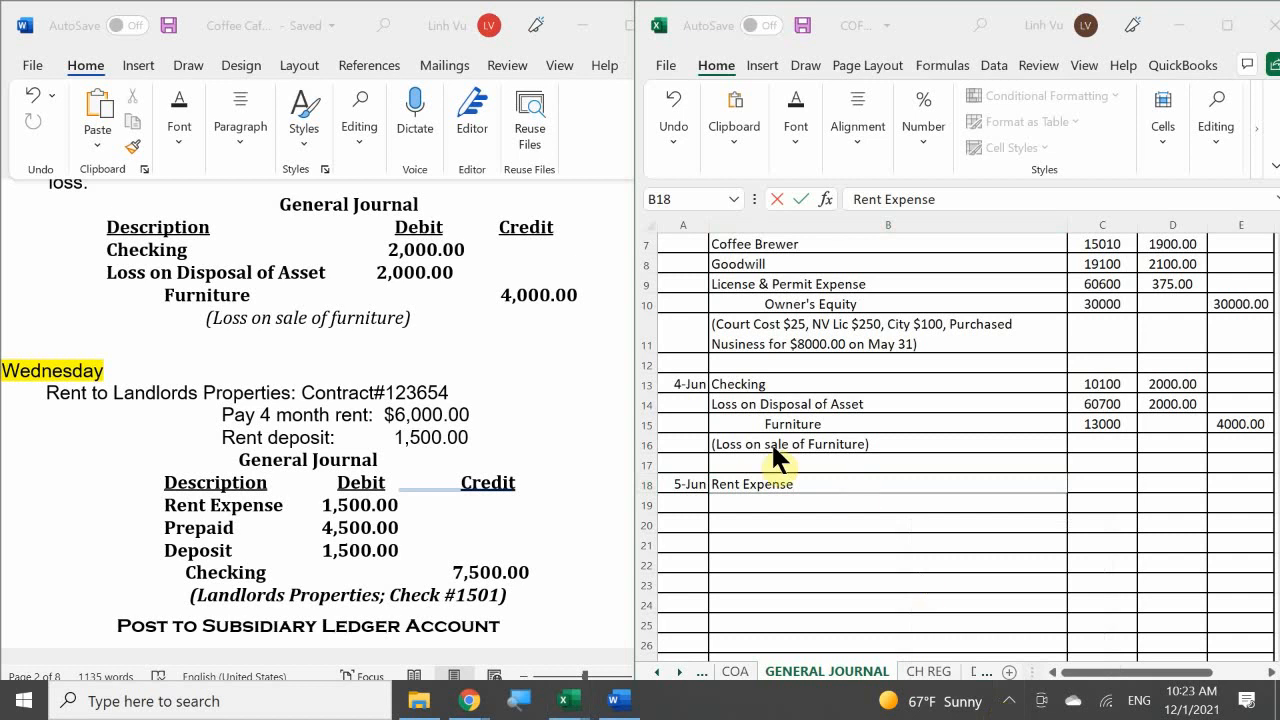
Add Prepaid Accounts in B19 and Deposit in B20 as the other debit accounts of the entry.
click(778, 502)
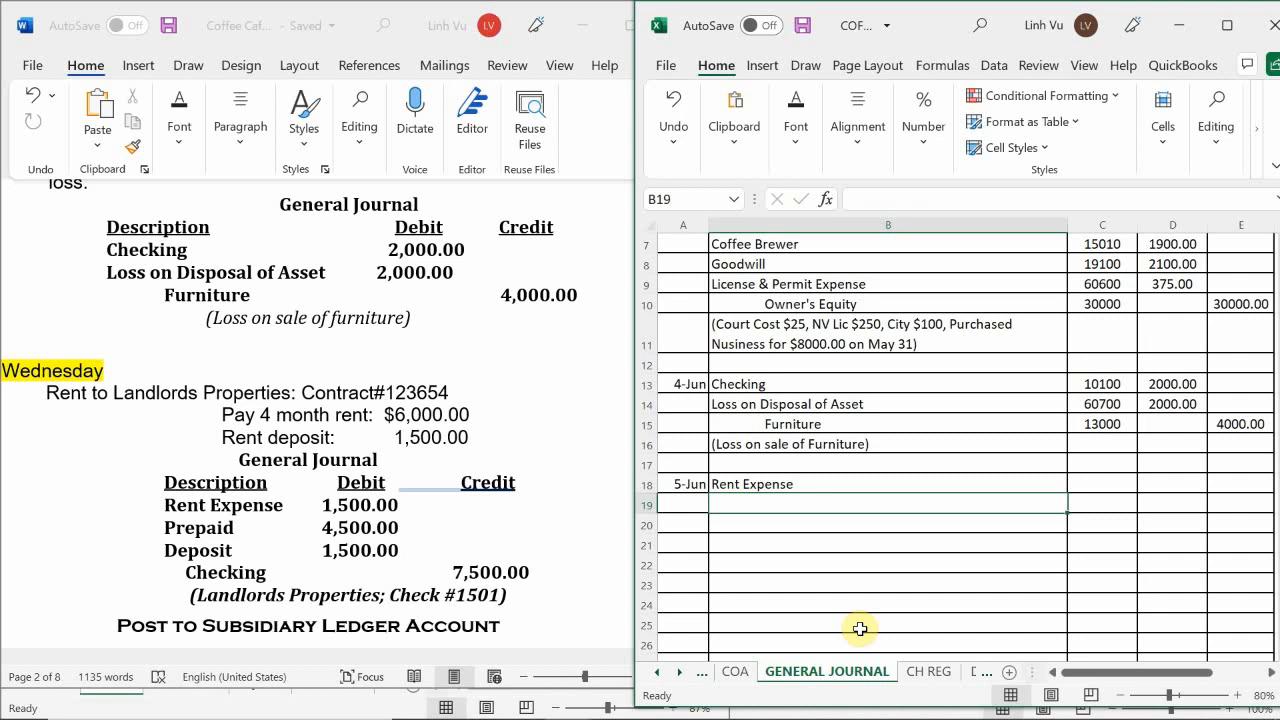
text(P)
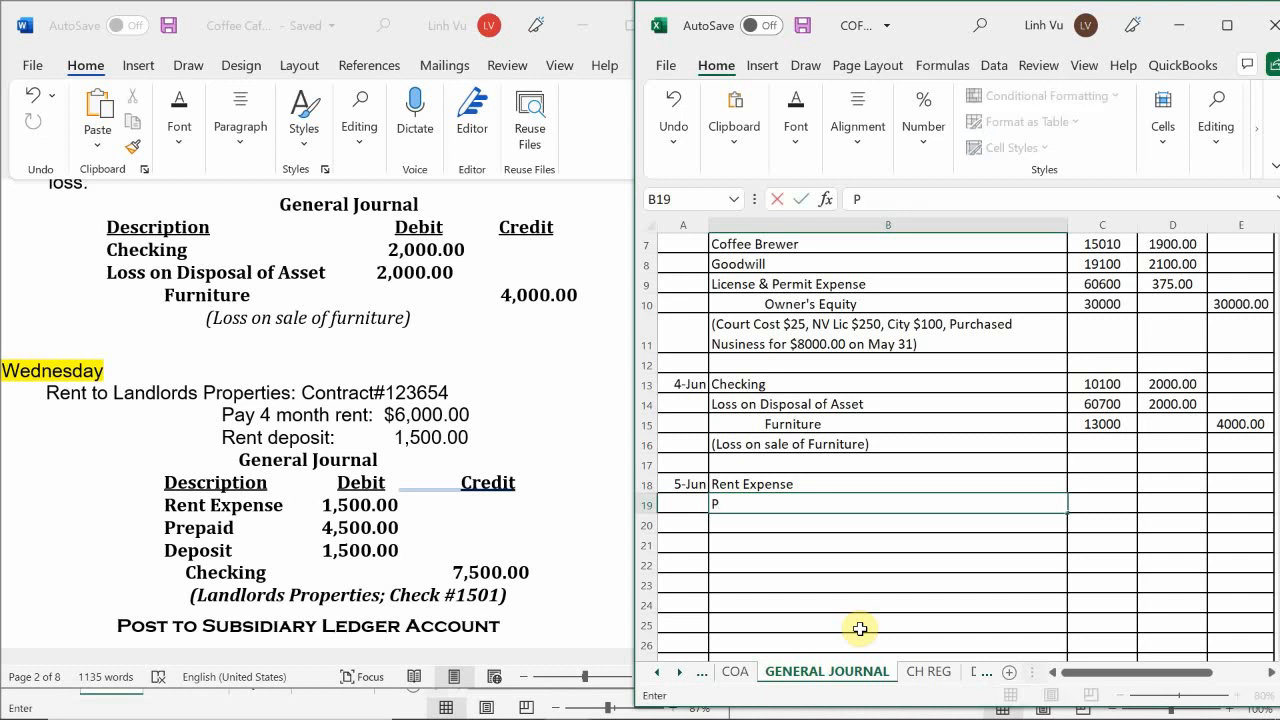
text(repaid Accounts)
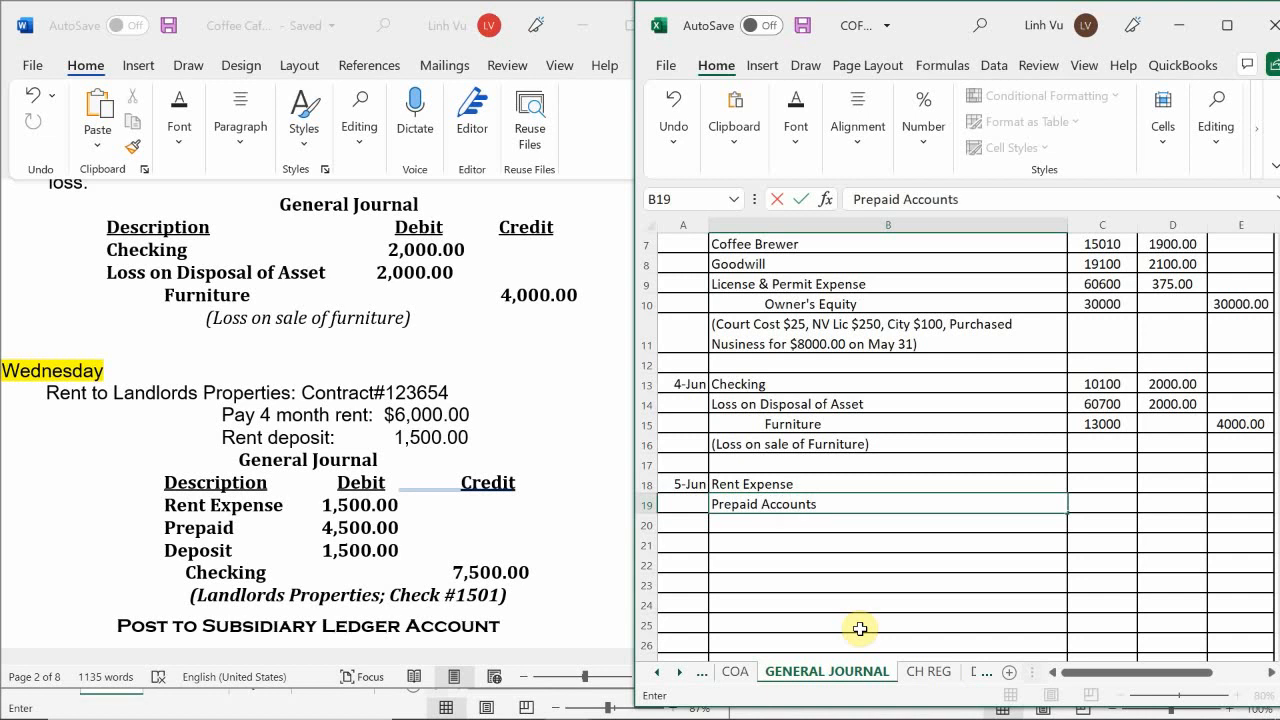
key(Return)
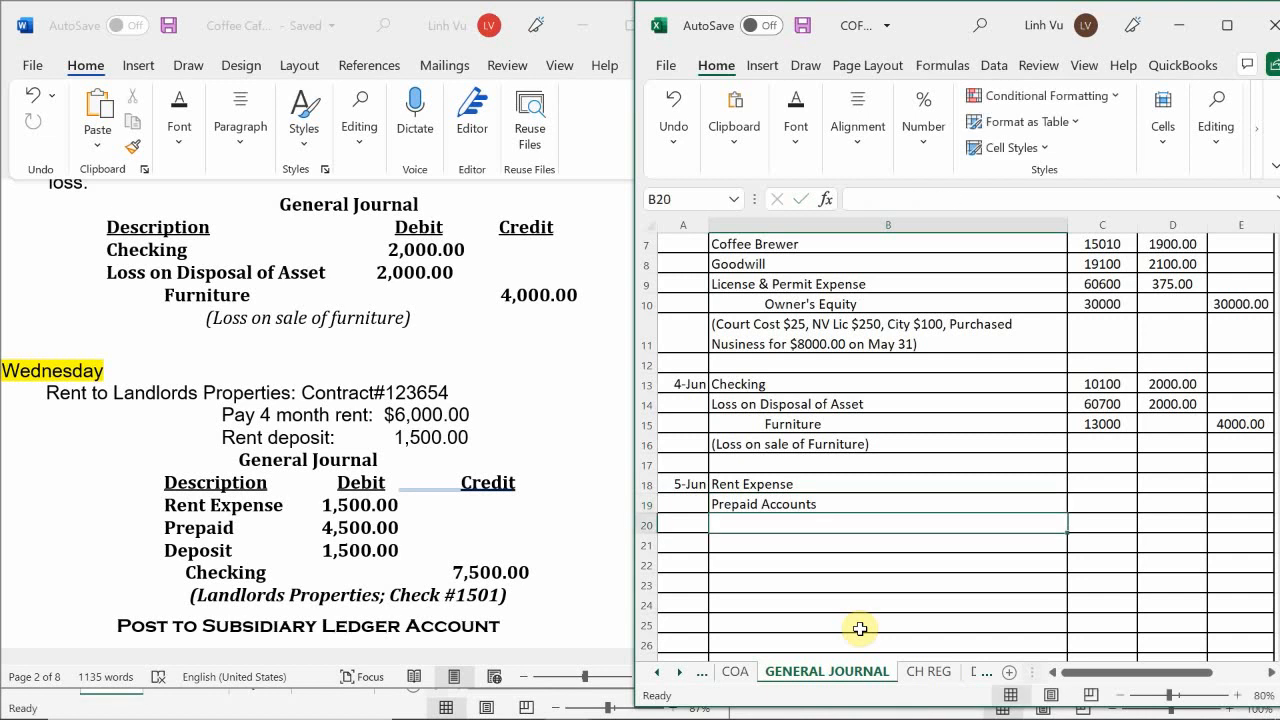
text(Dep)
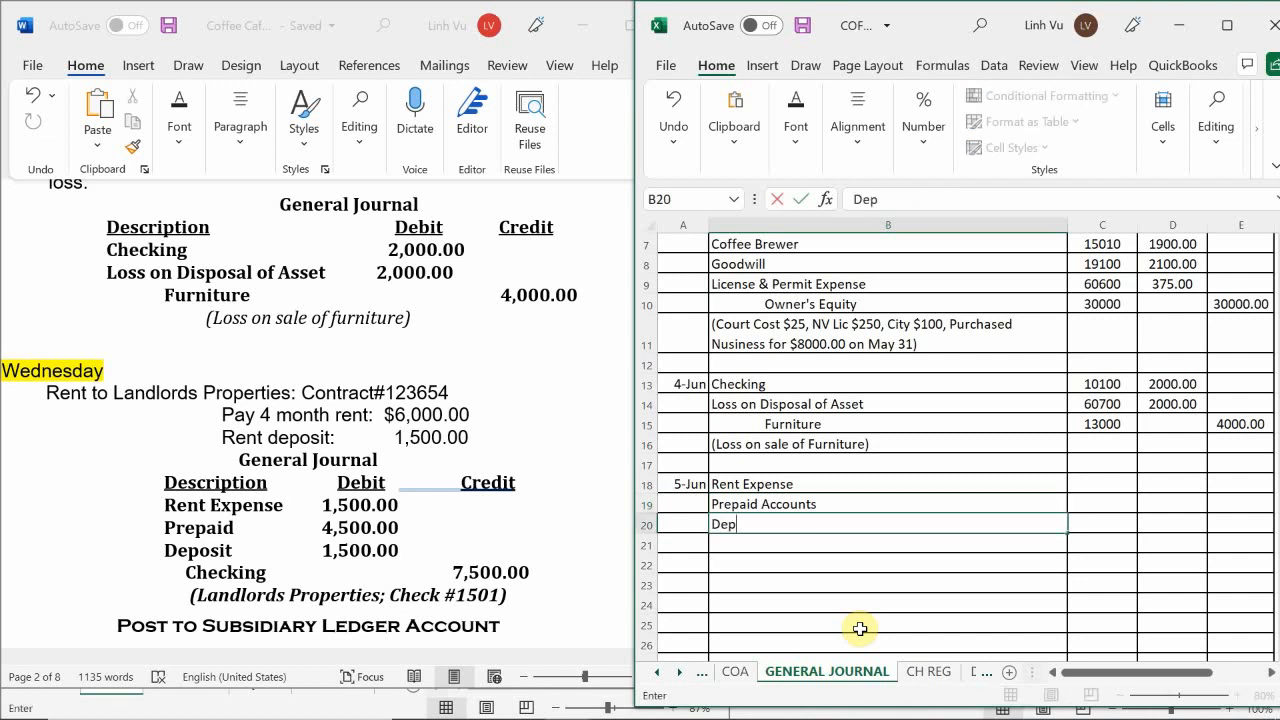
text(osit)
key(Return)
Examine the expense and liability accounts in the chart of accounts on the COA sheet, looking for the rent expense account.
mouse_move(763, 686)
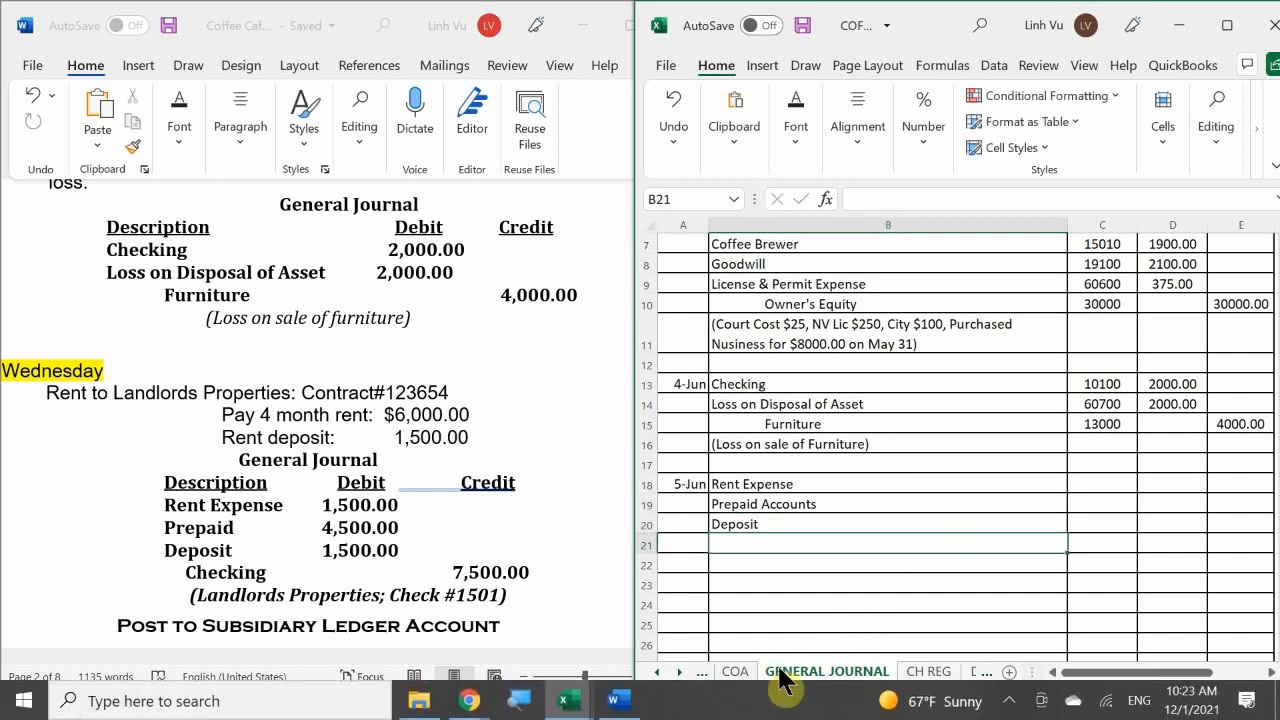
click(735, 671)
scroll(820, 400, up, 5)
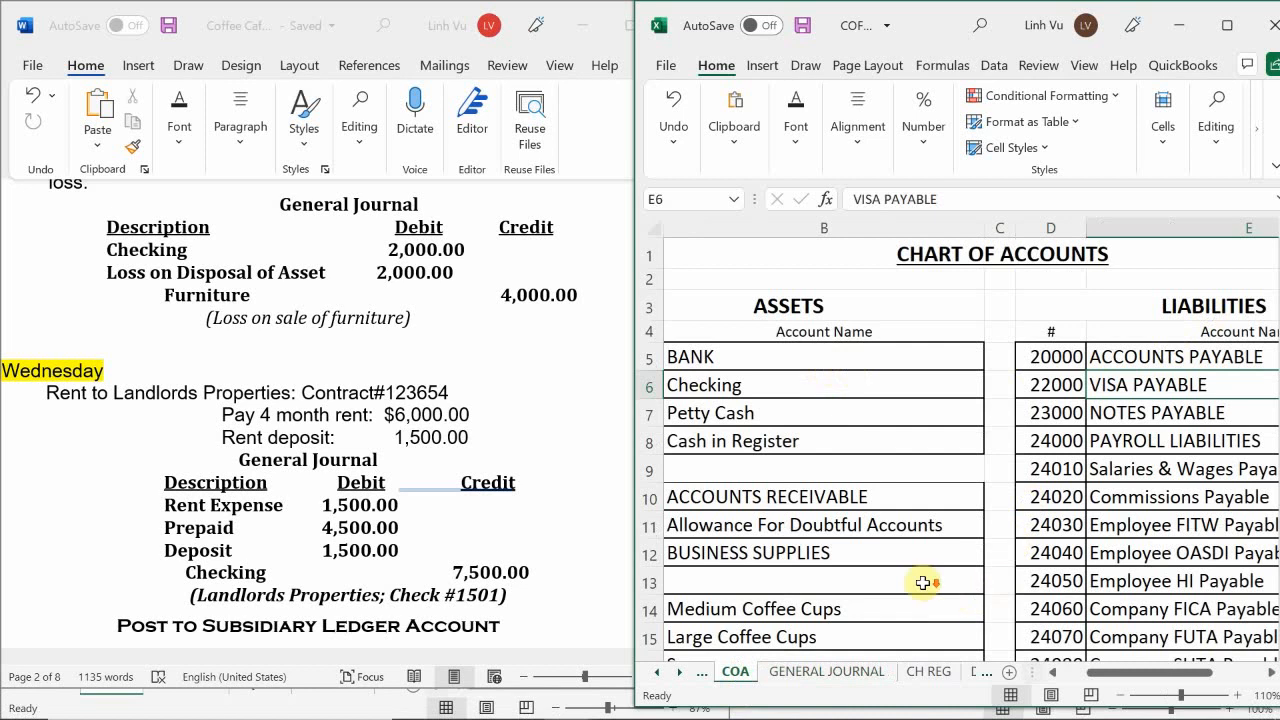
scroll(922, 582, down, 12)
scroll(921, 583, down, 12)
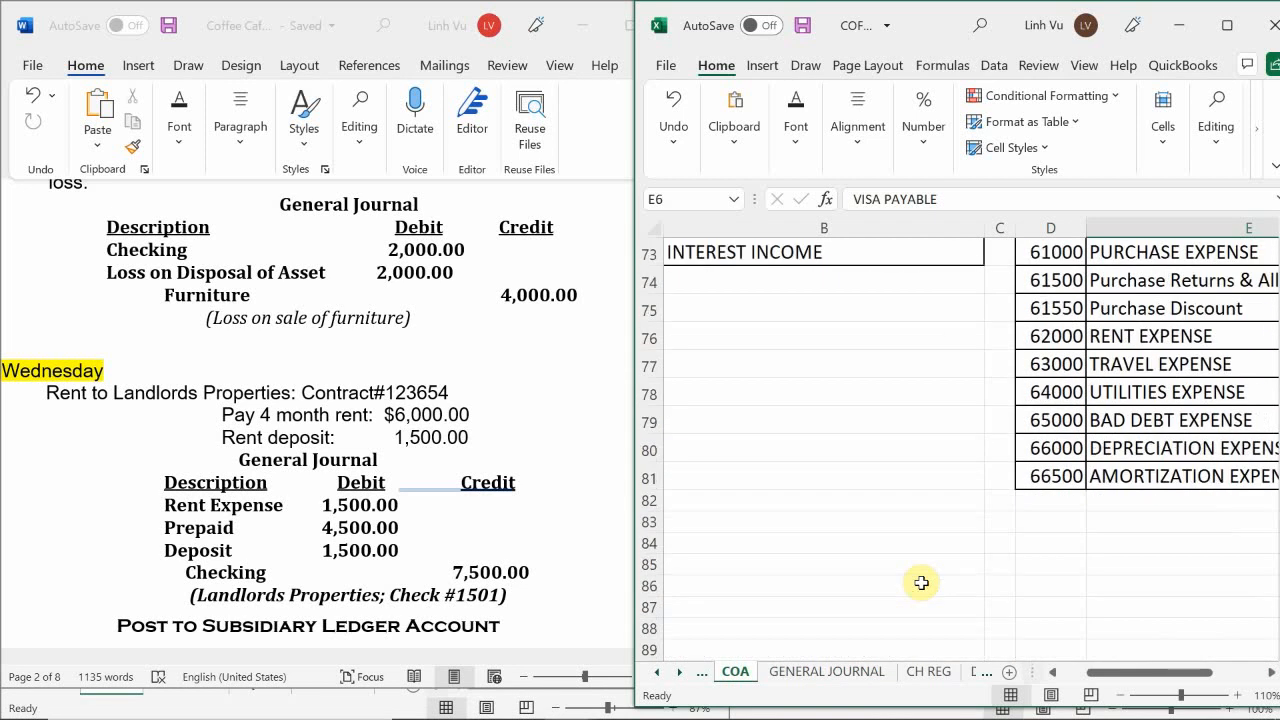
scroll(922, 582, up, 3)
scroll(921, 583, down, 1)
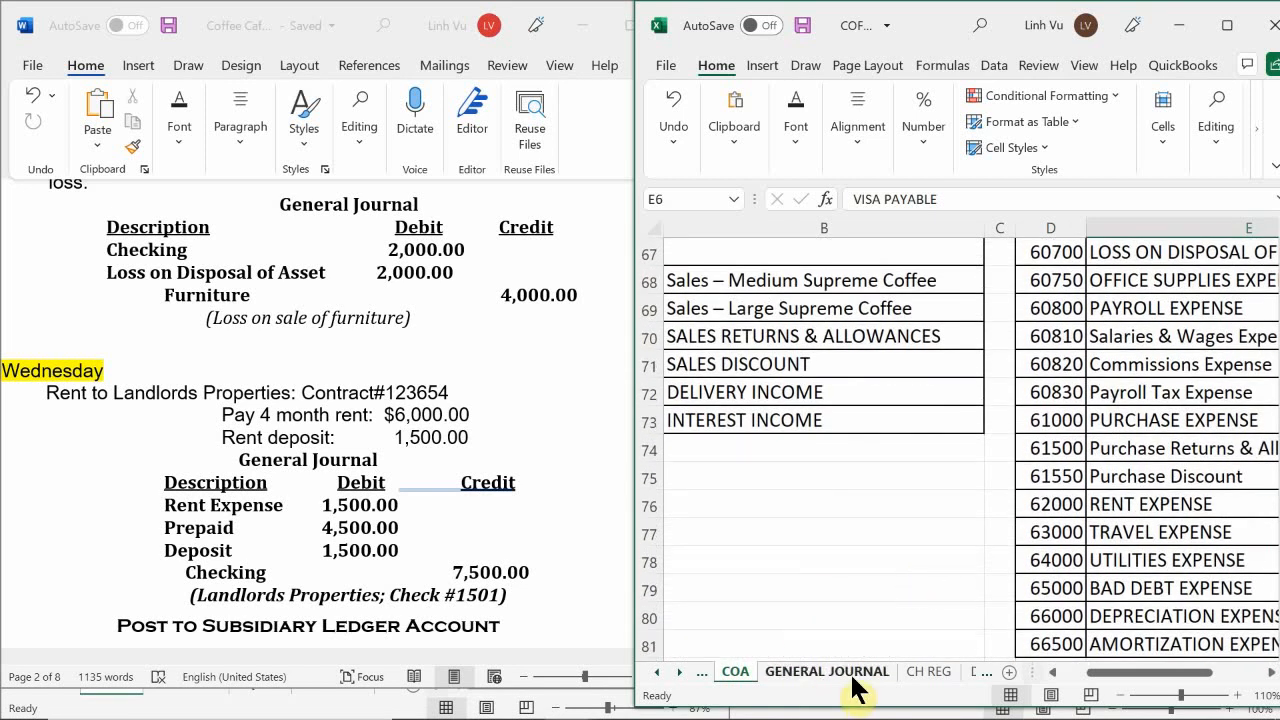
drag(1090, 674, 1120, 680)
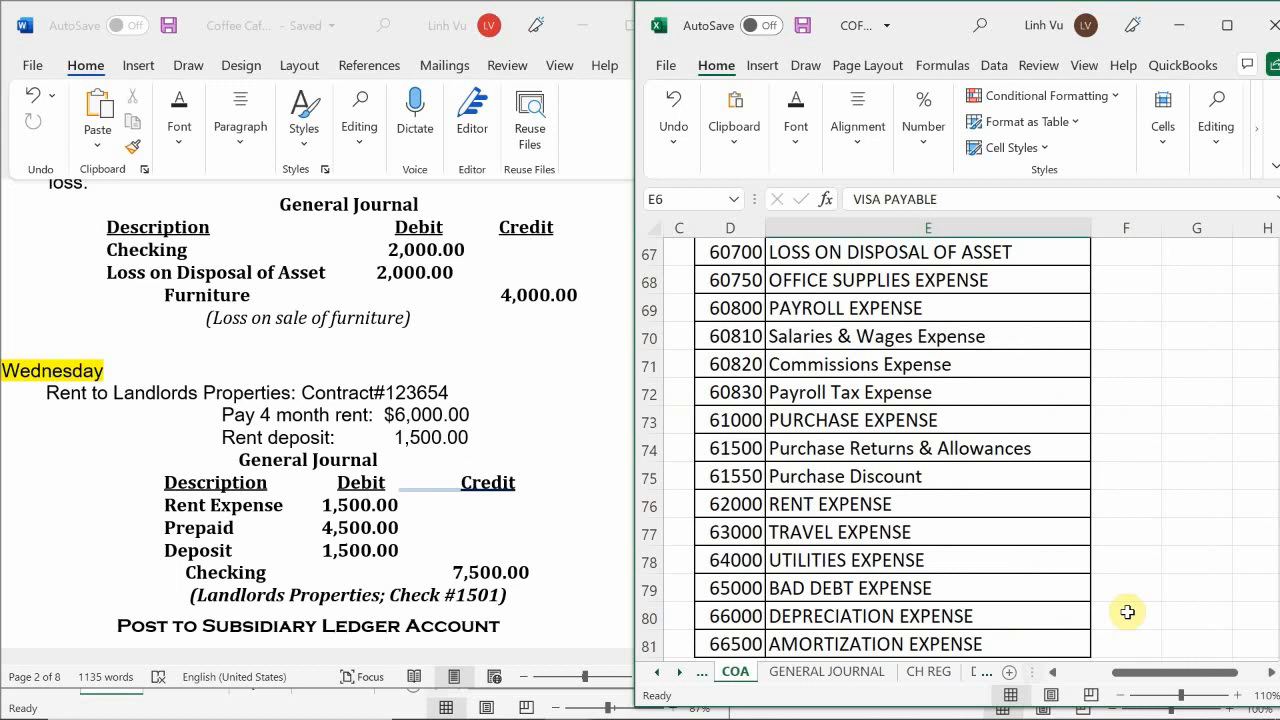
scroll(1133, 580, up, 13)
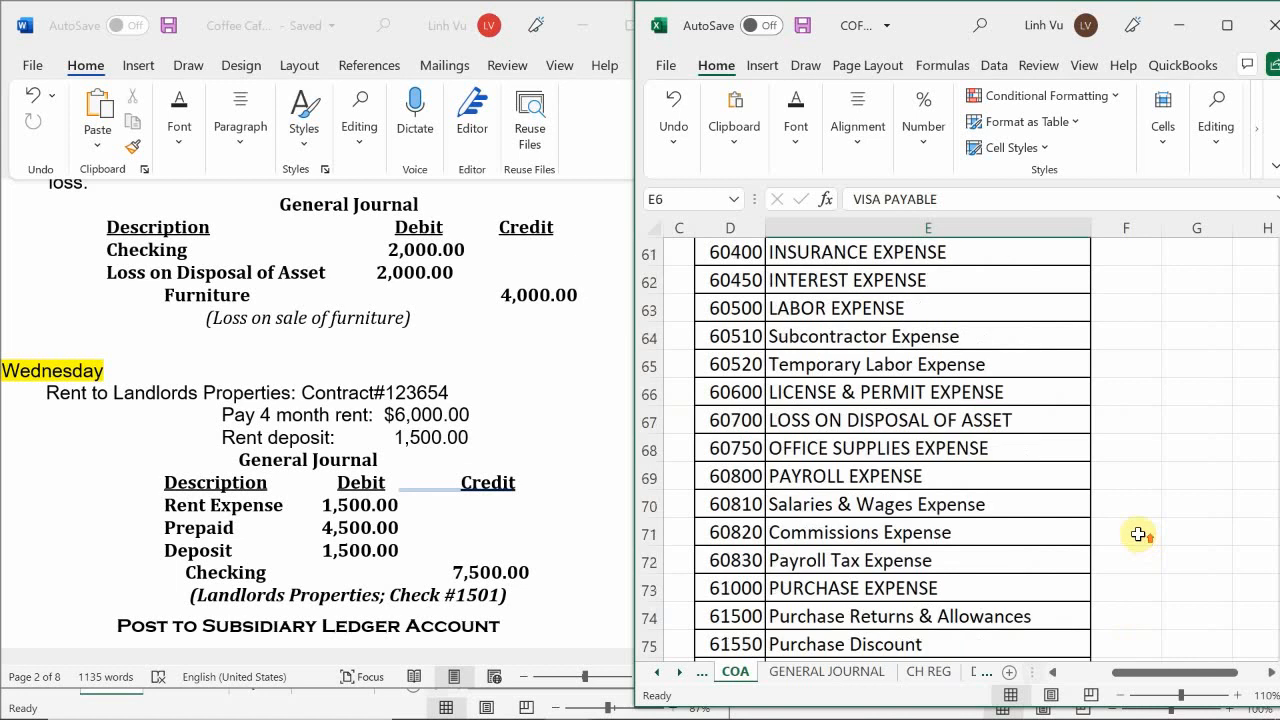
scroll(1137, 533, up, 8)
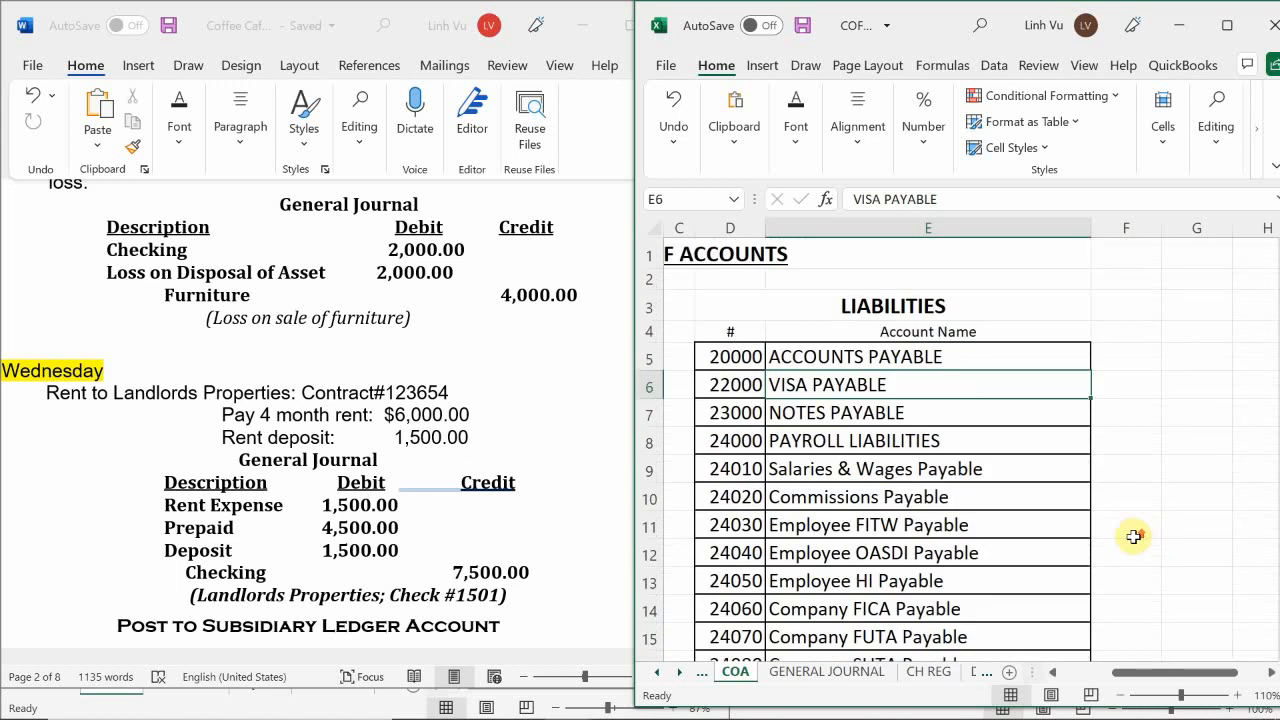
Examine the asset accounts in the chart of accounts, looking for the prepaid and deposit accounts.
scroll(1135, 535, down, 2)
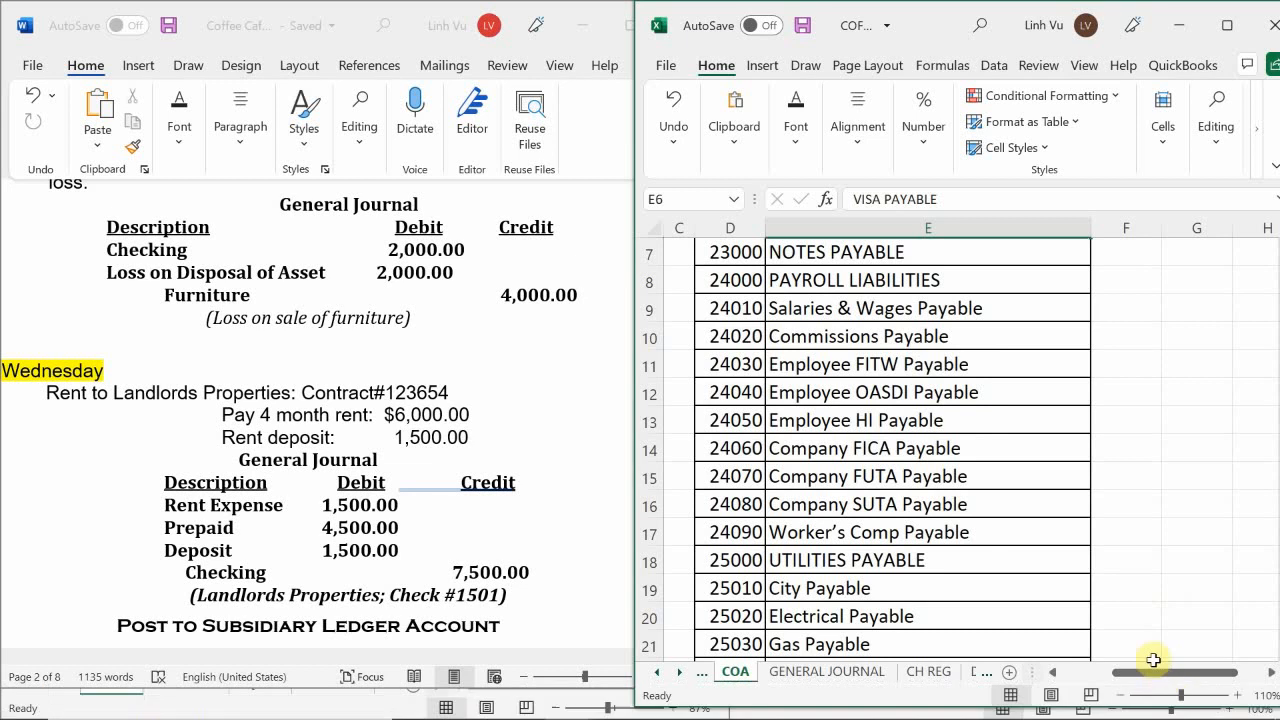
drag(1154, 674, 1095, 692)
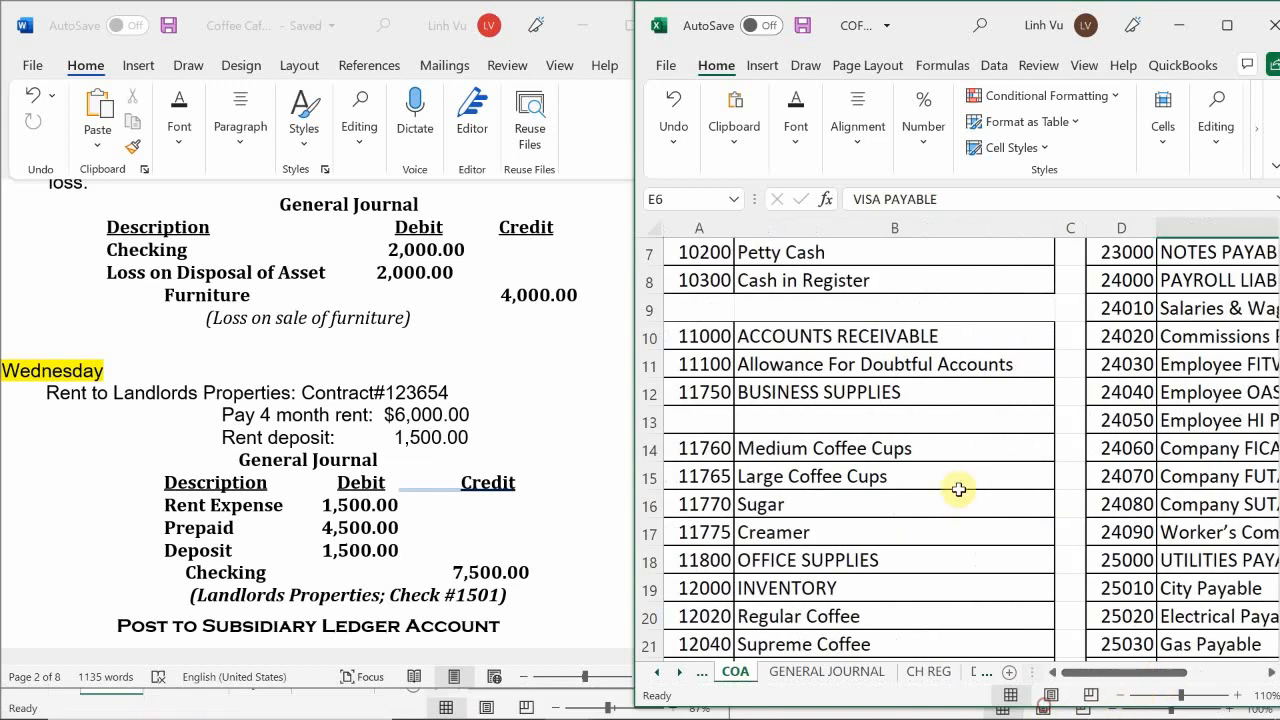
scroll(958, 488, down, 4)
scroll(958, 488, down, 5)
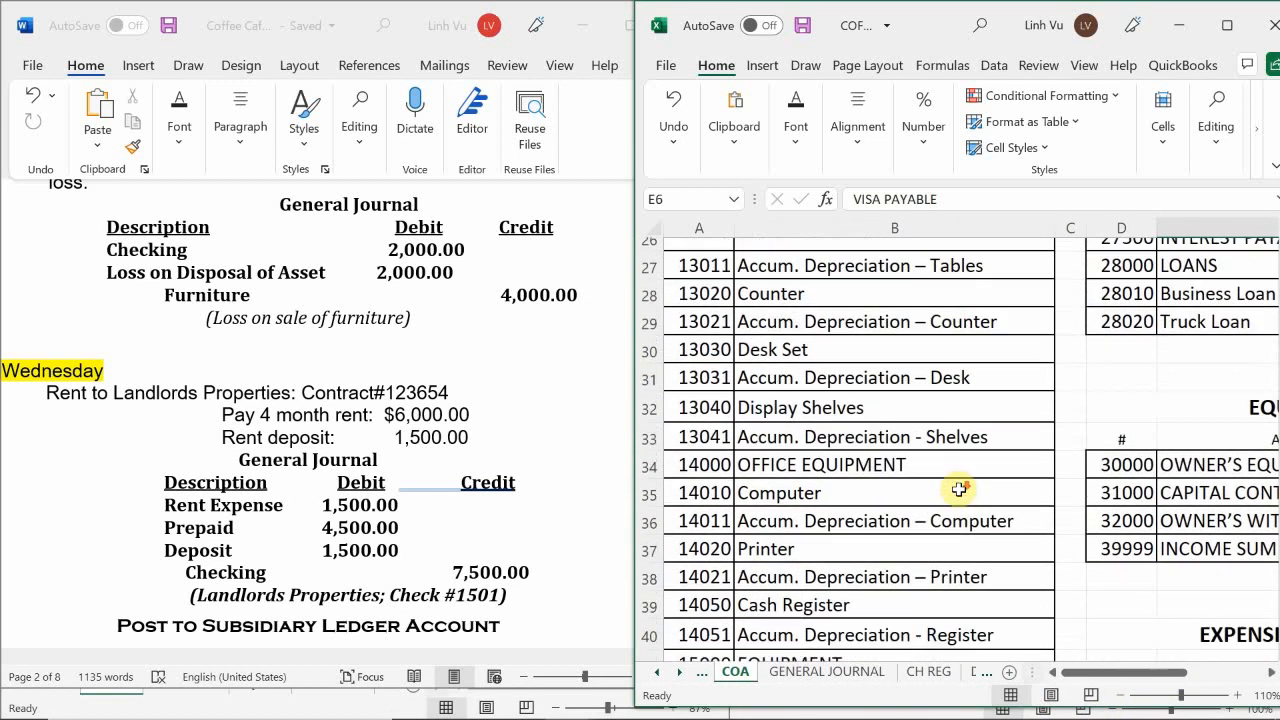
scroll(958, 488, down, 2)
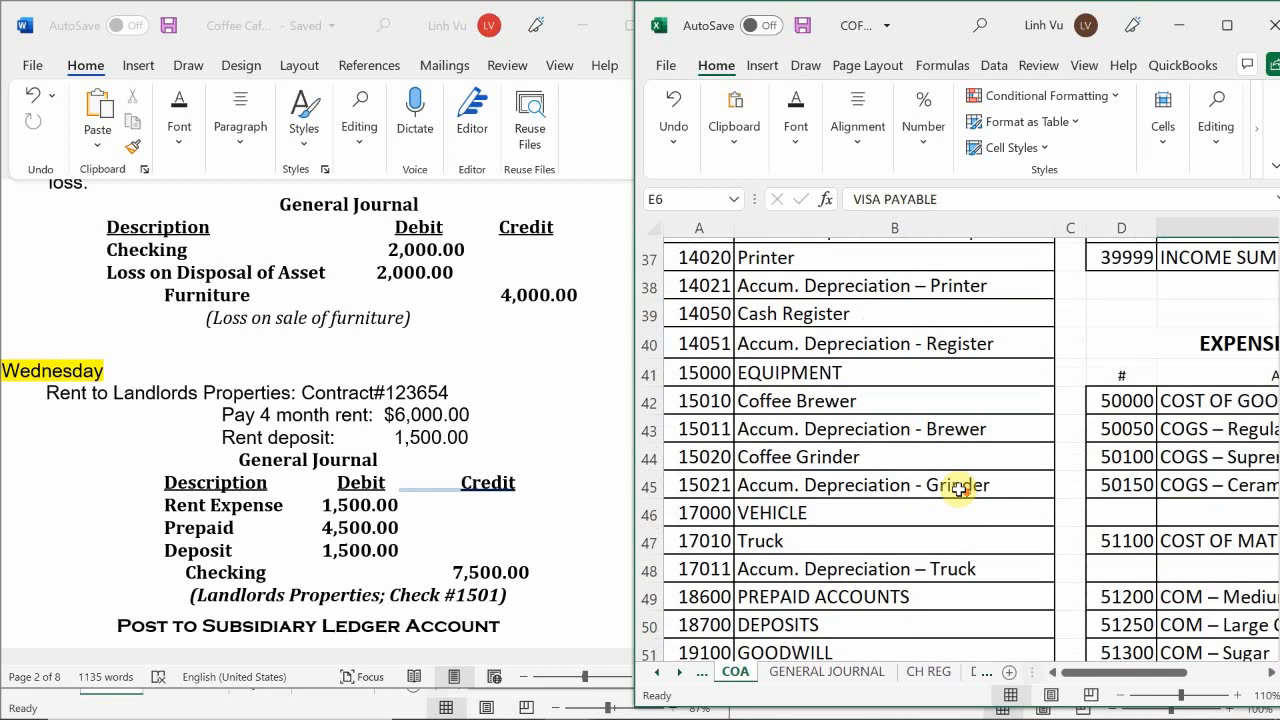
scroll(958, 488, down, 1)
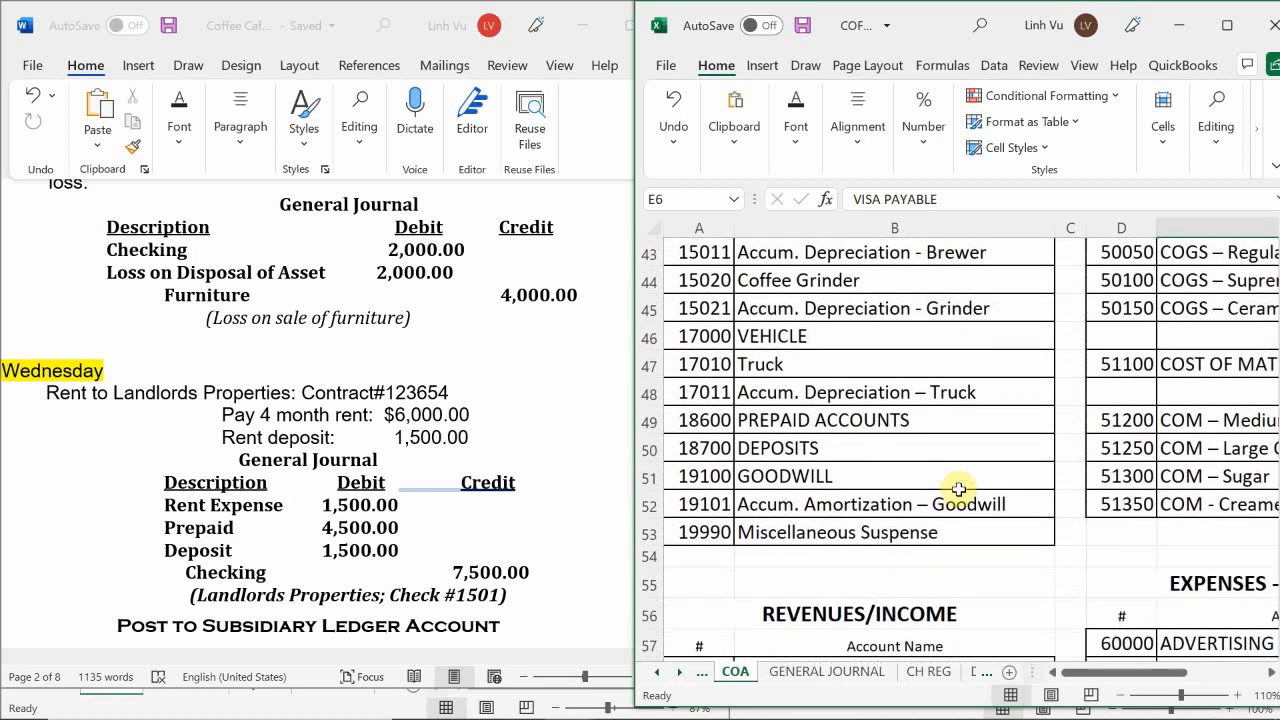
scroll(958, 488, up, 1)
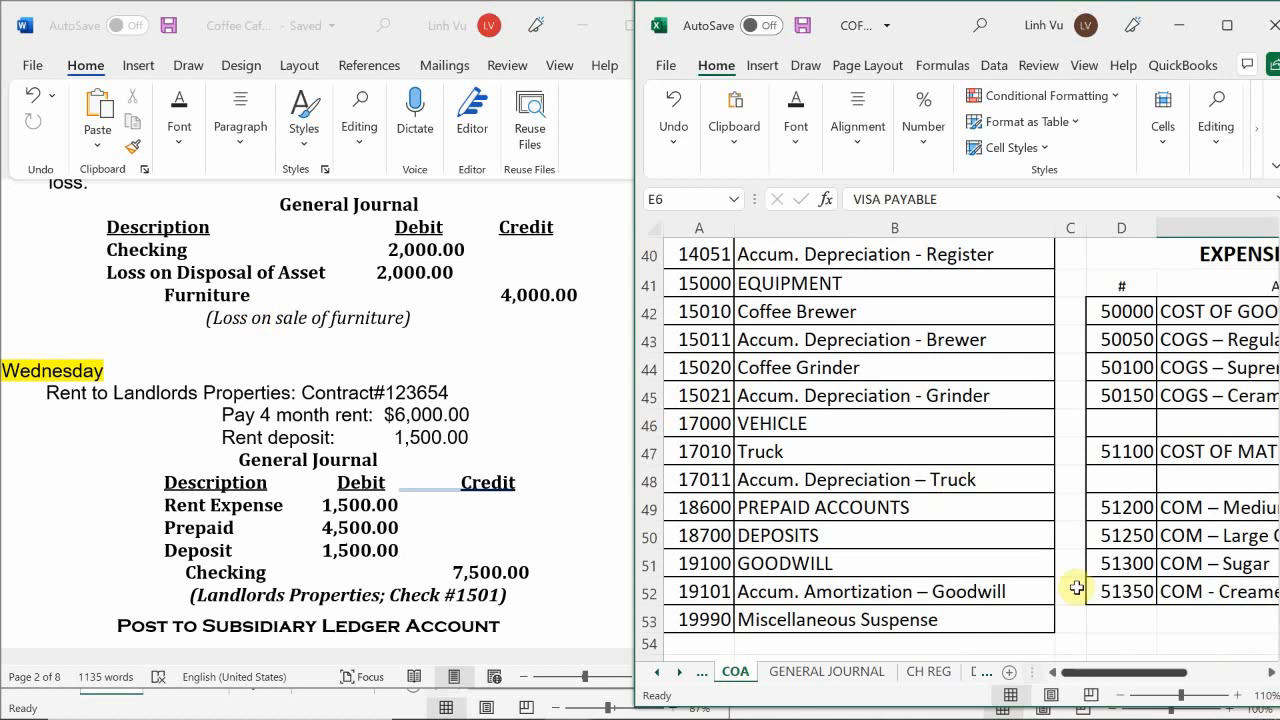
Enter Checking, indented as the credit account of the 5-Jun entry, in cell B21 of the general journal.
click(854, 671)
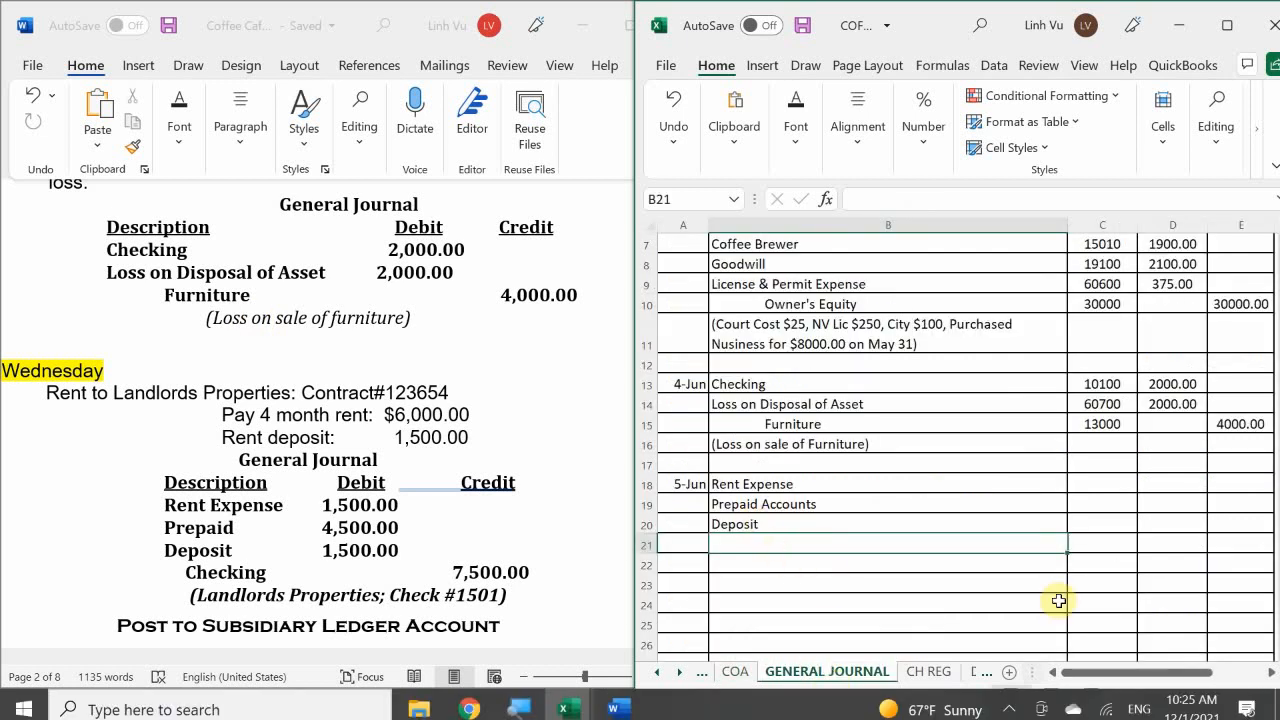
double_click(734, 540)
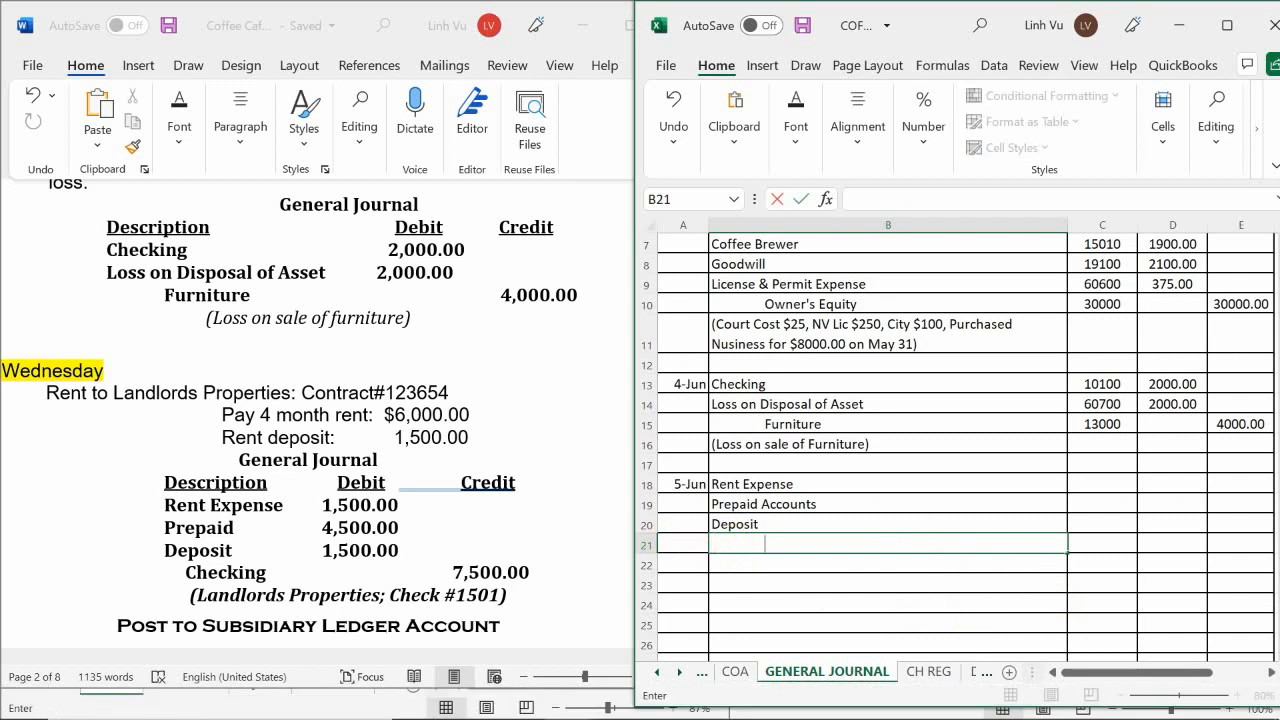
text(Checkiing)
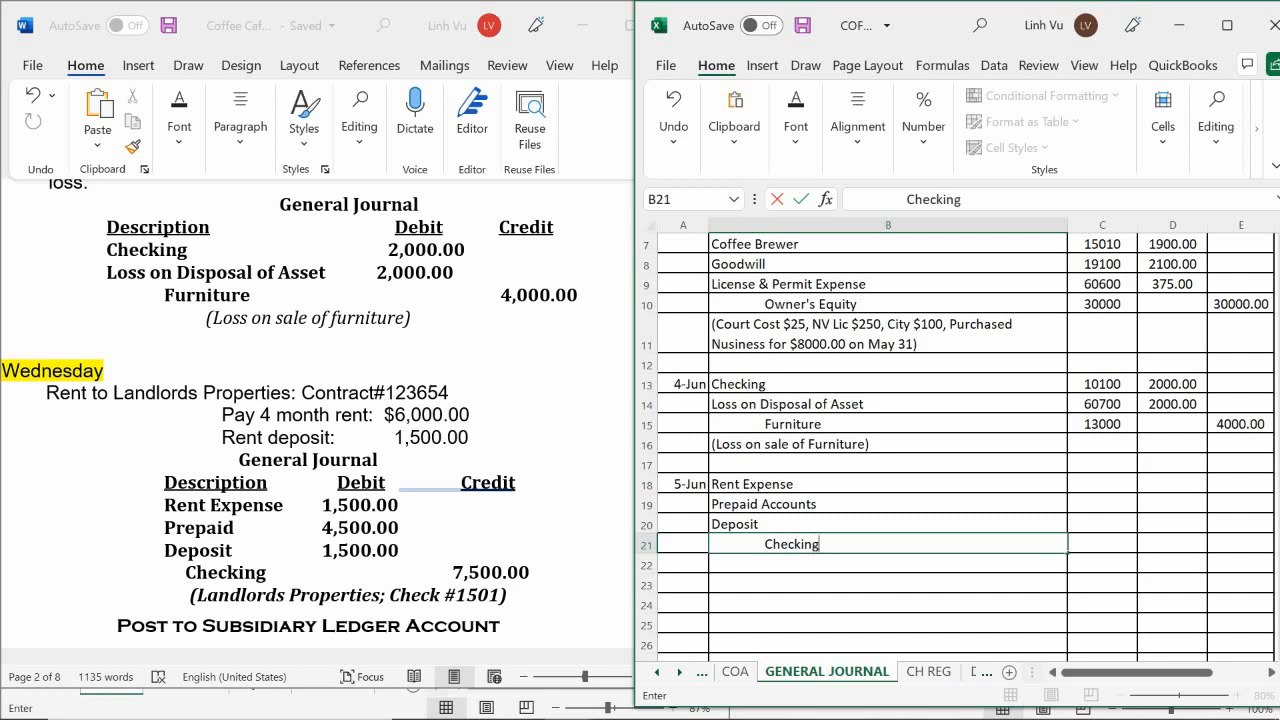
key(Return)
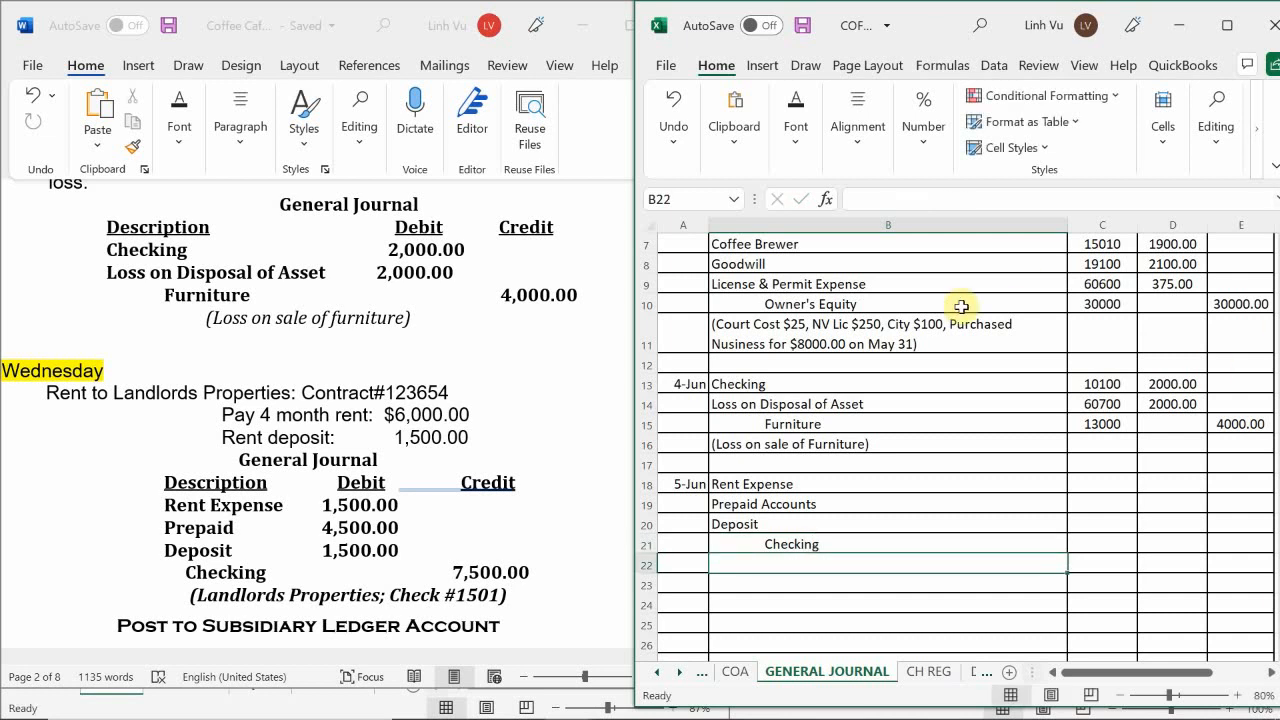
Look up the Rent Expense account number on the COA sheet and enter 62000 for it in C18 of the general journal.
click(1099, 490)
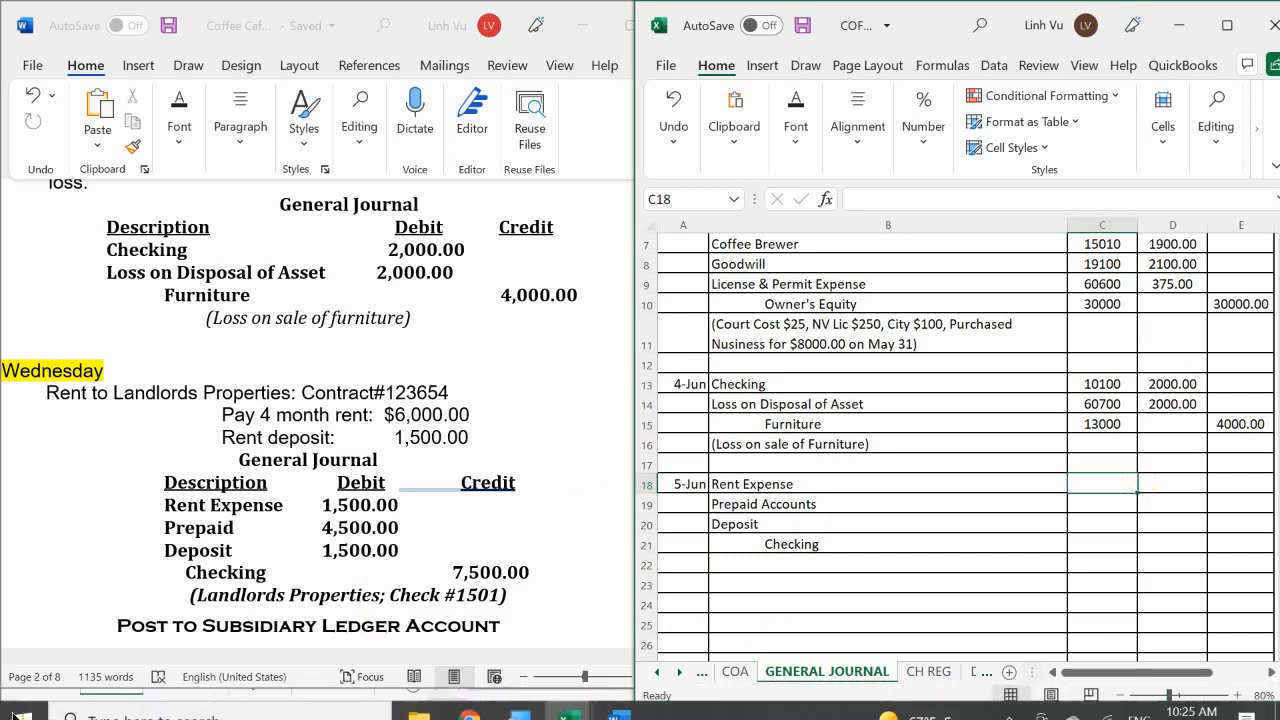
click(737, 671)
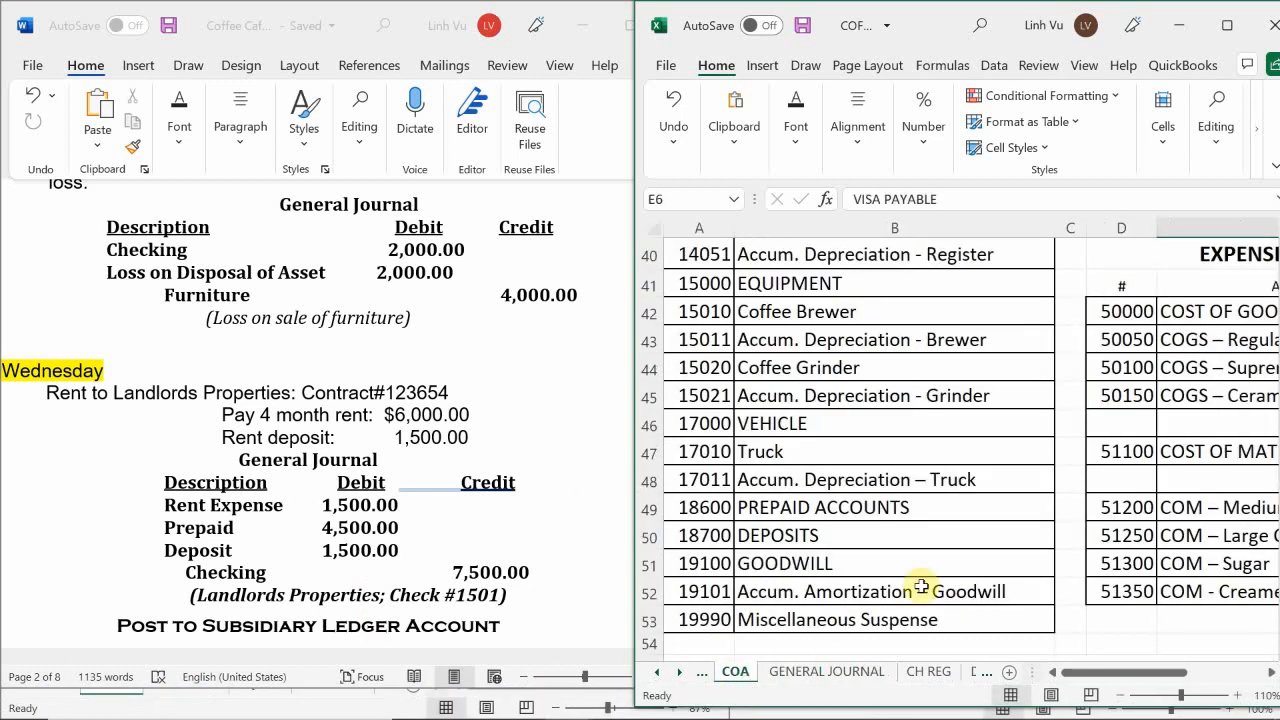
scroll(950, 570, down, 5)
scroll(965, 562, down, 5)
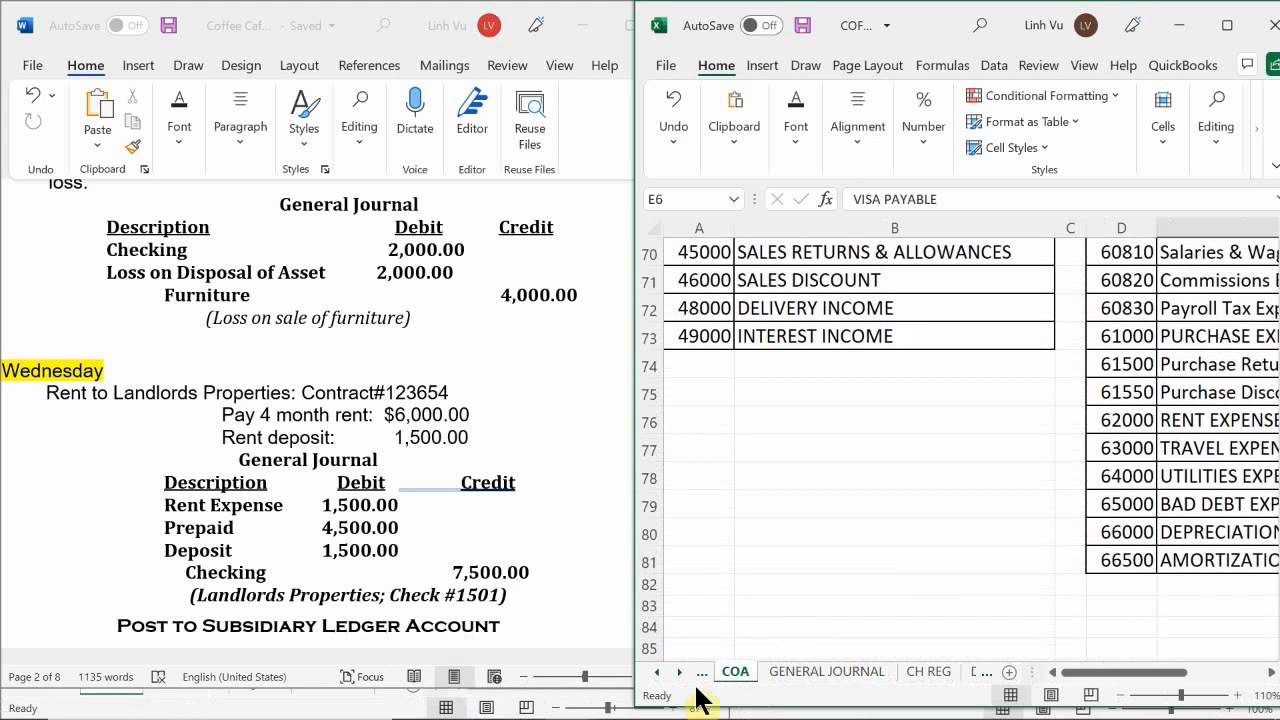
click(820, 671)
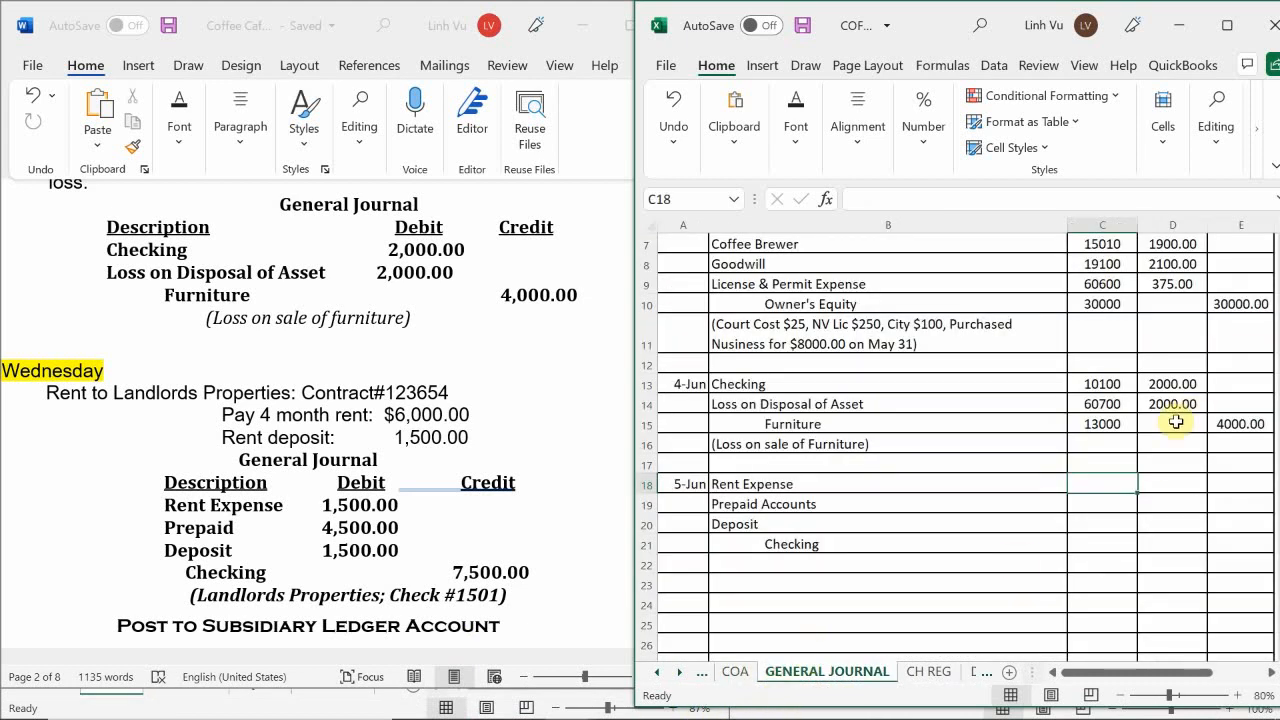
scroll(1172, 423, up, 1)
scroll(1086, 436, down, 1)
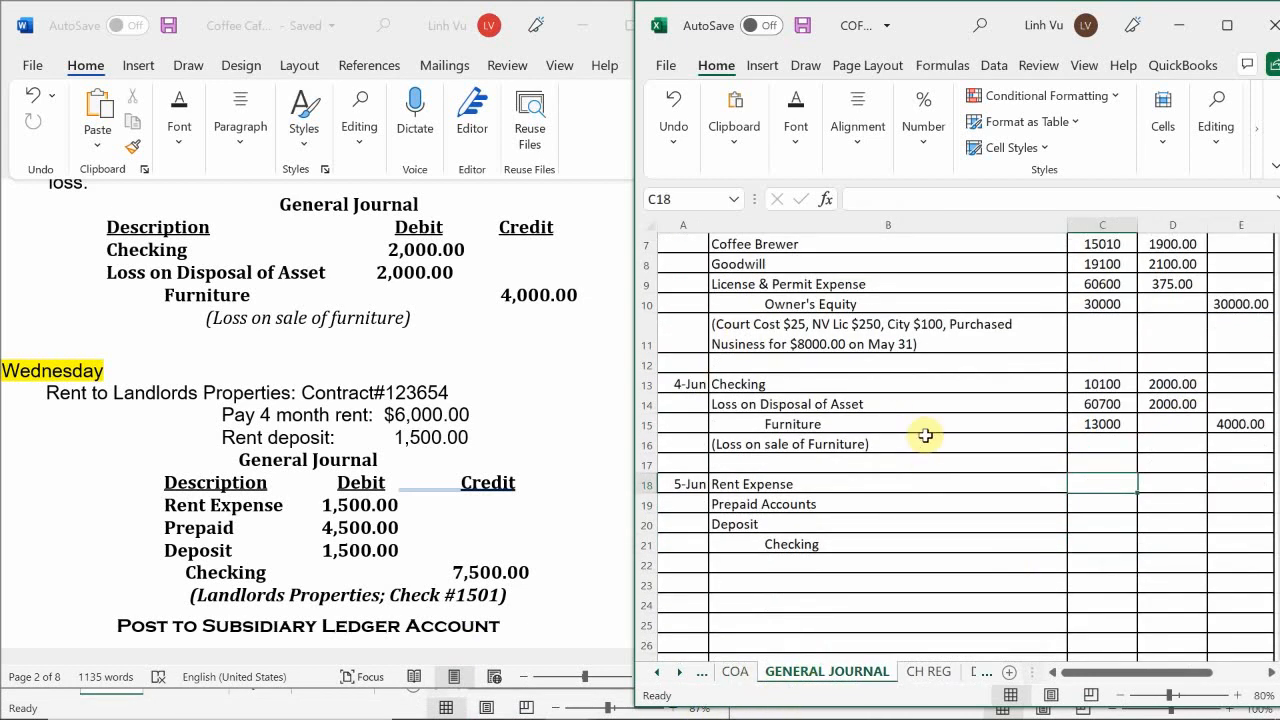
text(6)
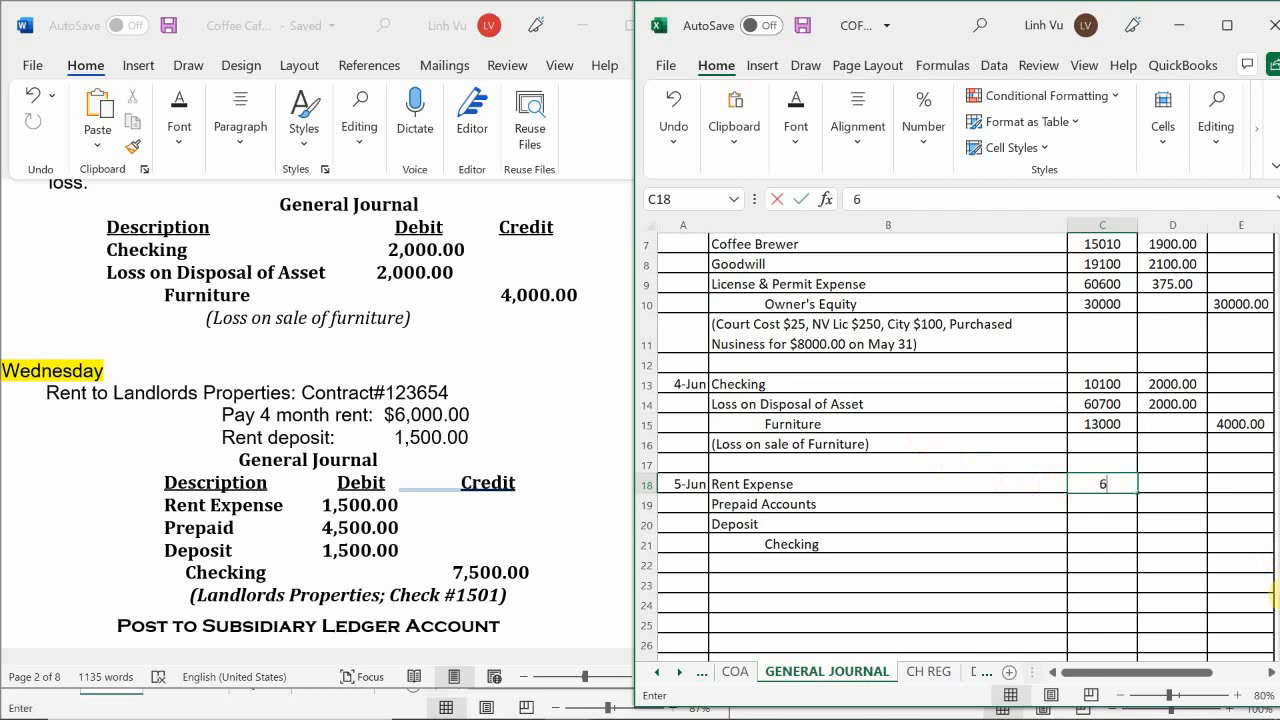
text(2000)
key(Return)
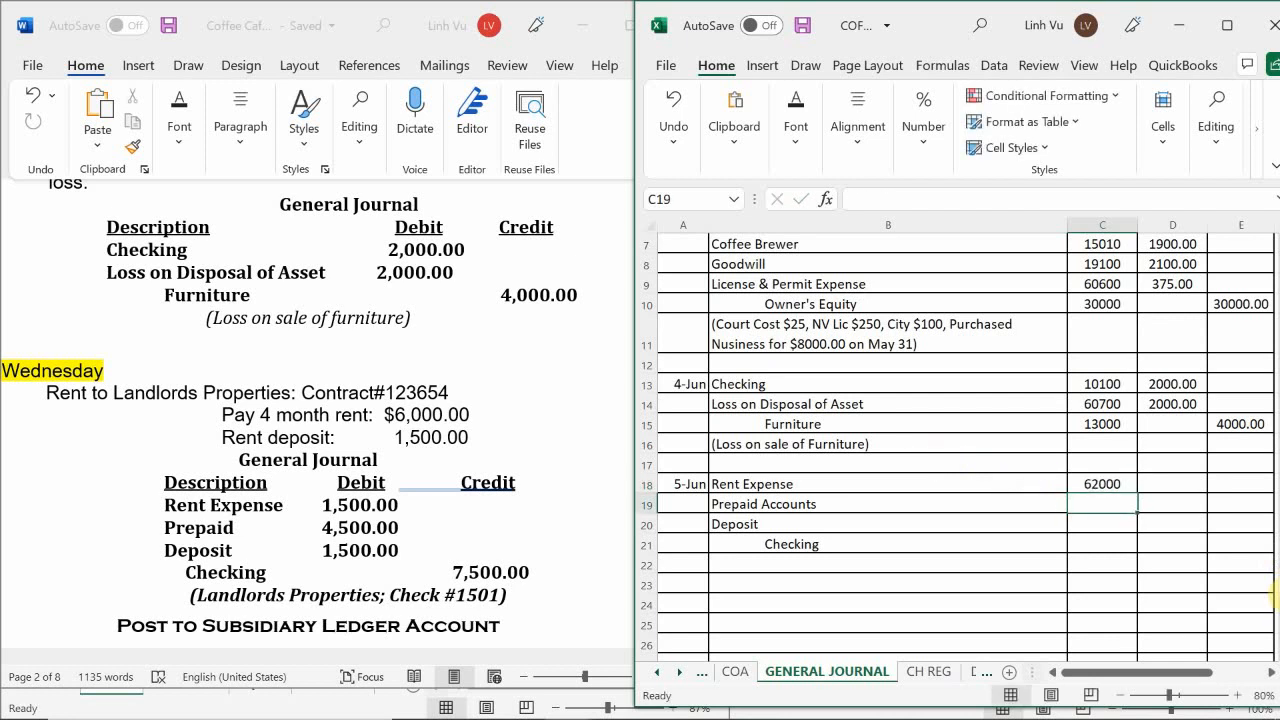
Enter account numbers 18600 for Prepaid Accounts, 18700 for Deposit and 10100 for Checking in C19 through C21.
text(18)
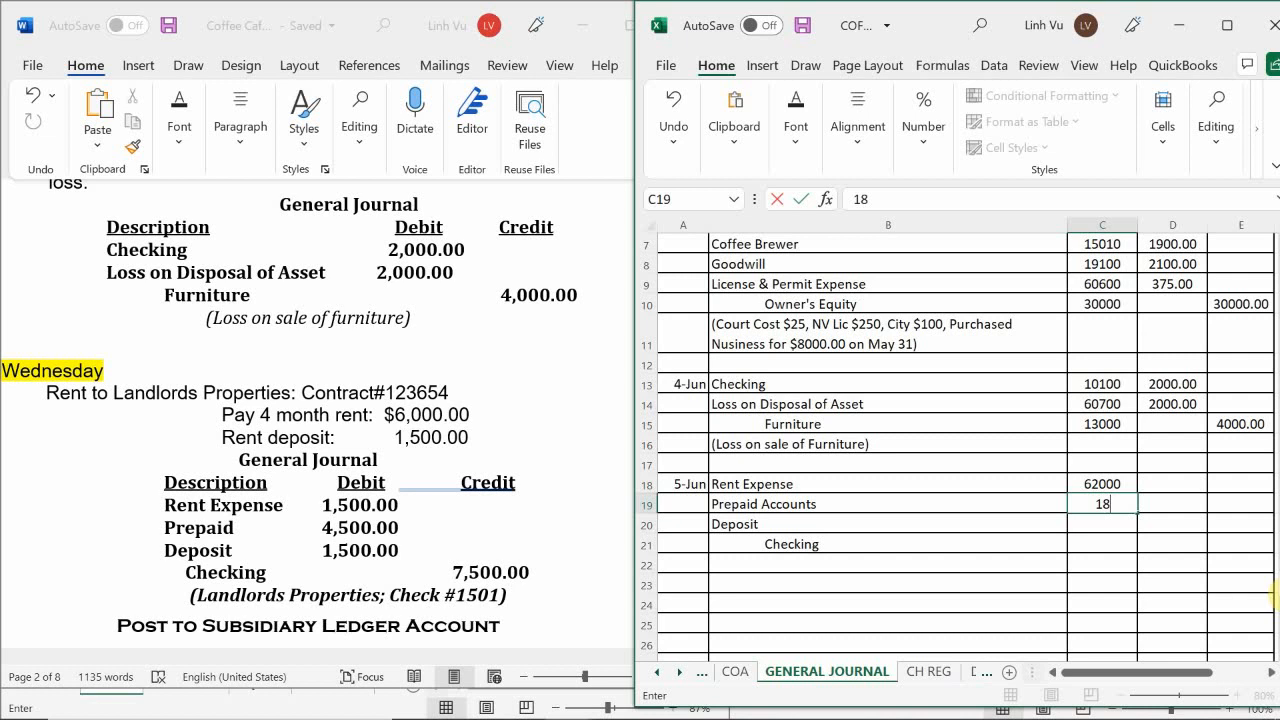
text(600)
key(Return)
text(187)
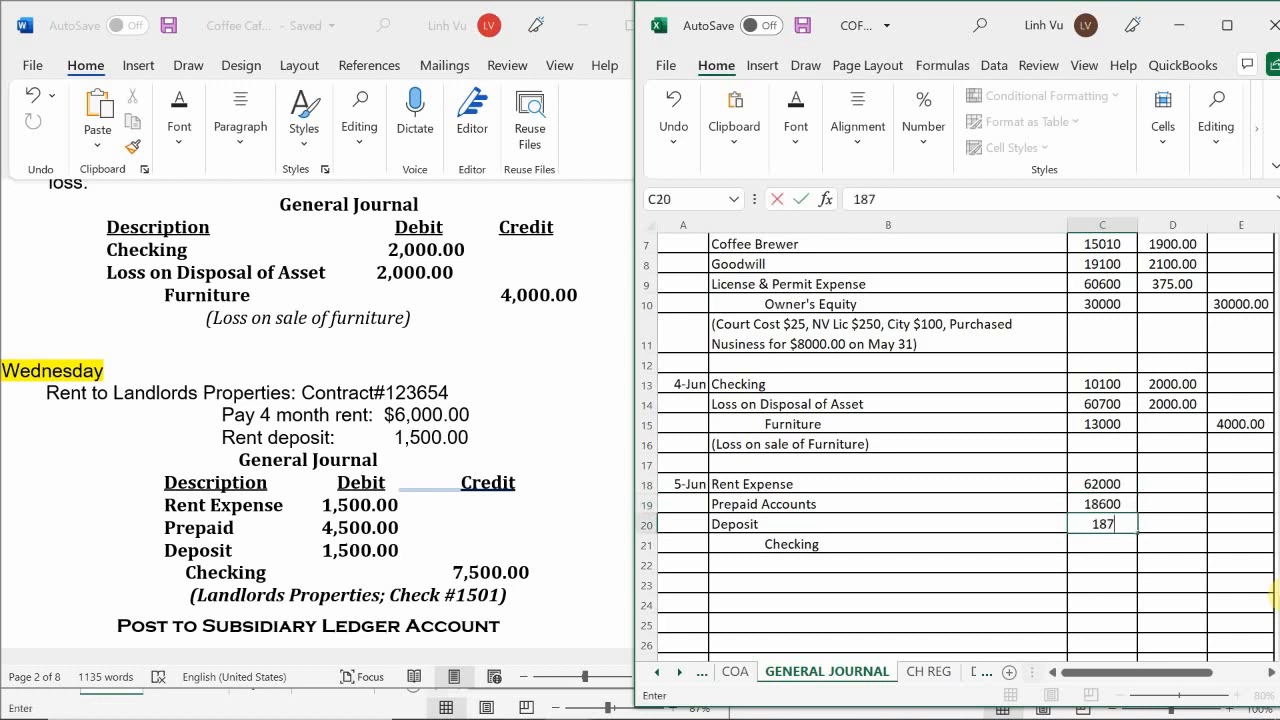
text(00)
key(Return)
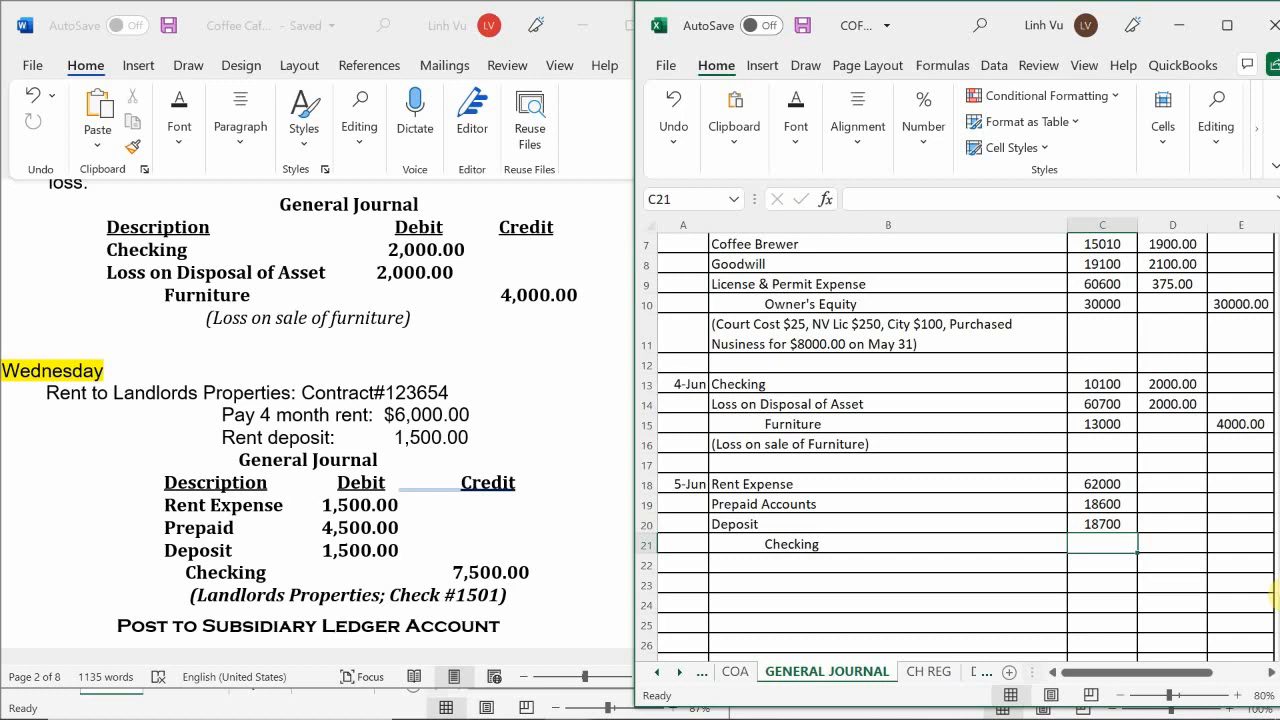
text(10100)
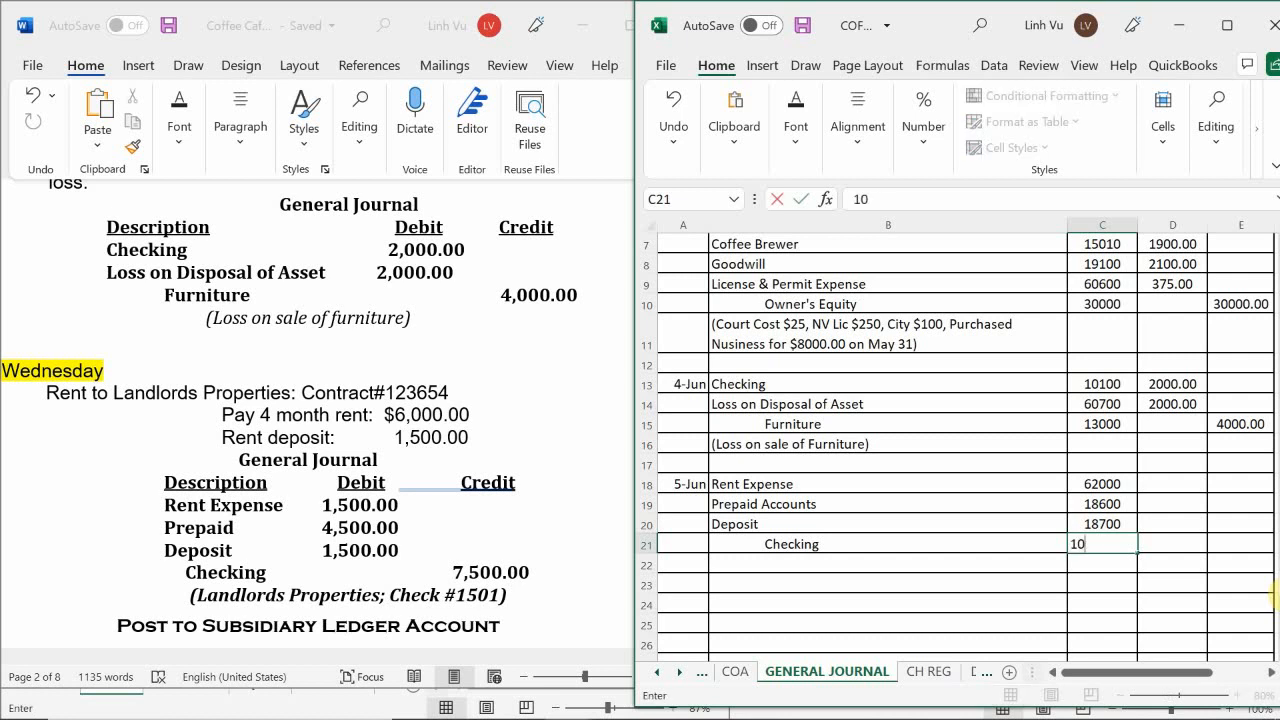
key(Return)
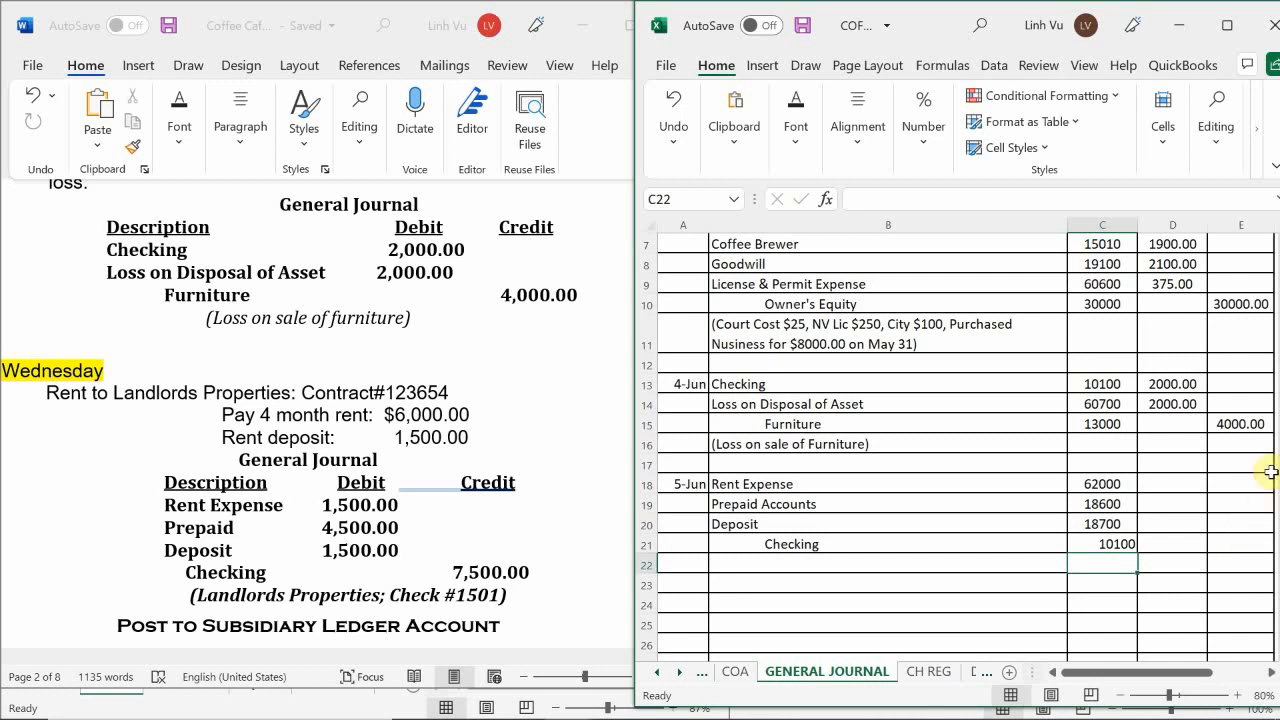
Enter the Rent Expense debit in D18 as one month of the four-month rent with the formula =6000/4.
click(1168, 491)
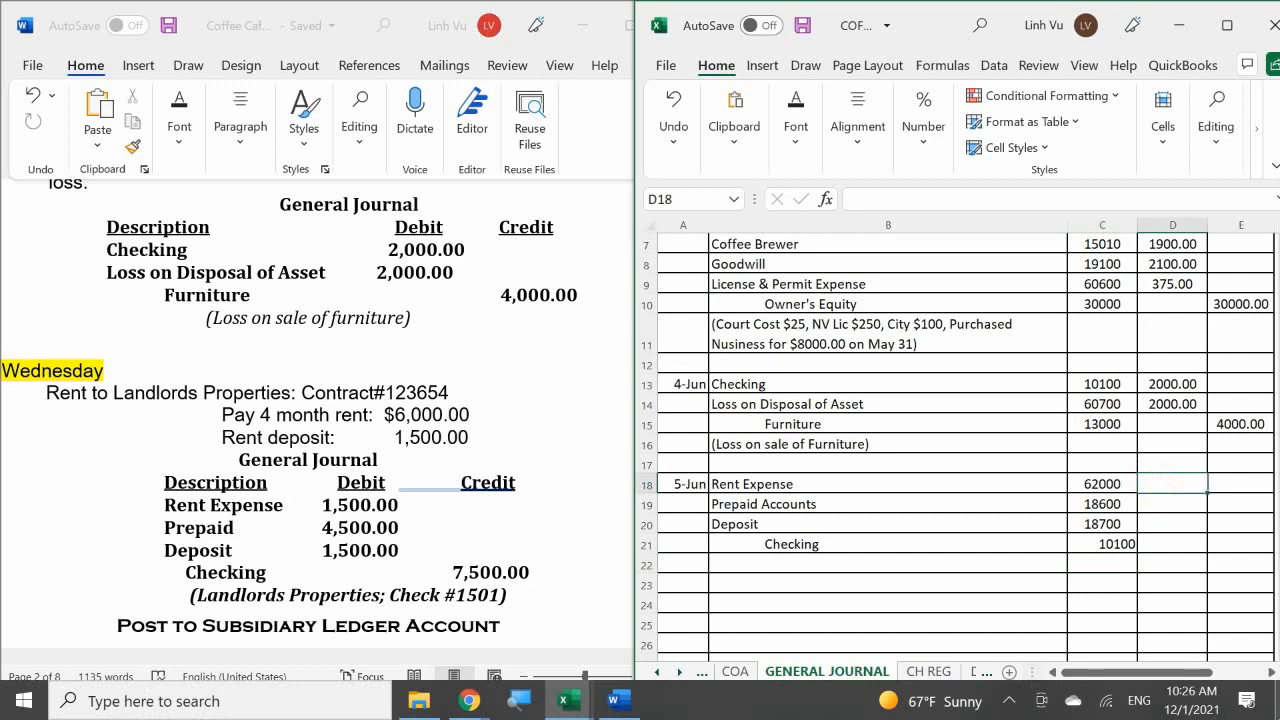
text(=)
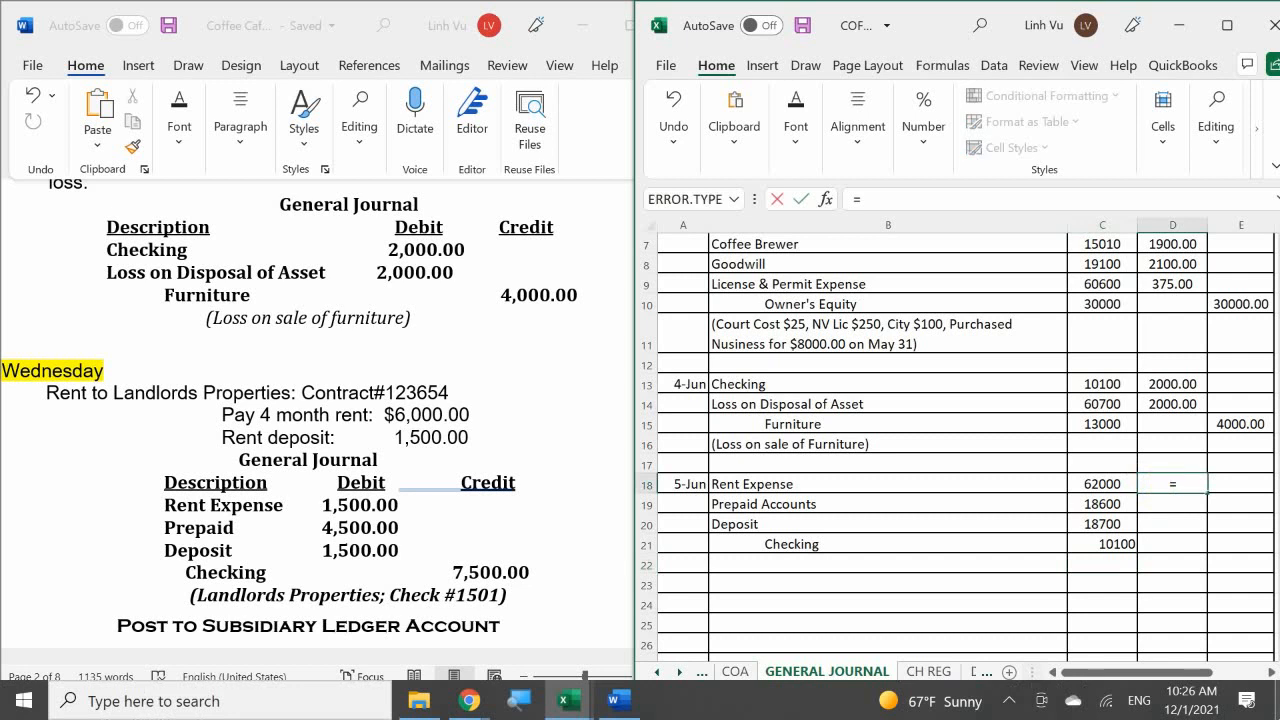
text(56)
key(BackSpace)
key(BackSpace)
text(6000/4)
key(Return)
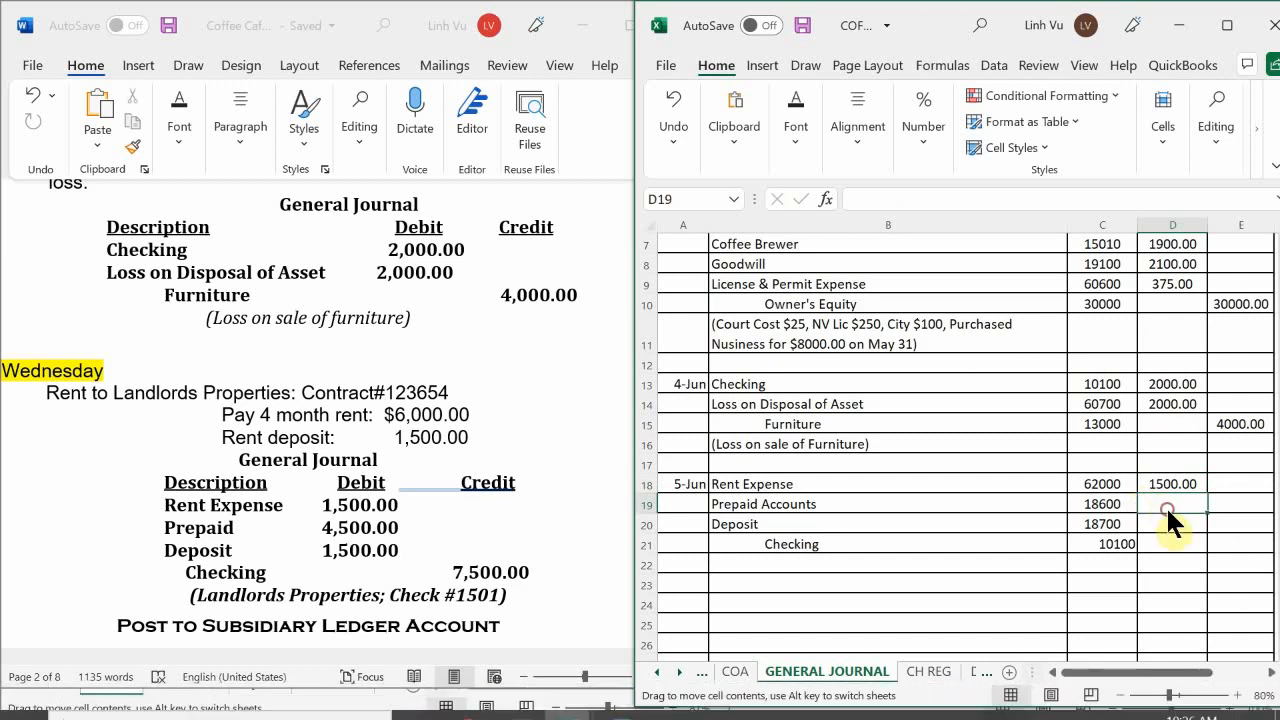
Enter the Prepaid Accounts debit in D19 as =1500*3 and the Deposit debit in D20 as 1500.
text(=)
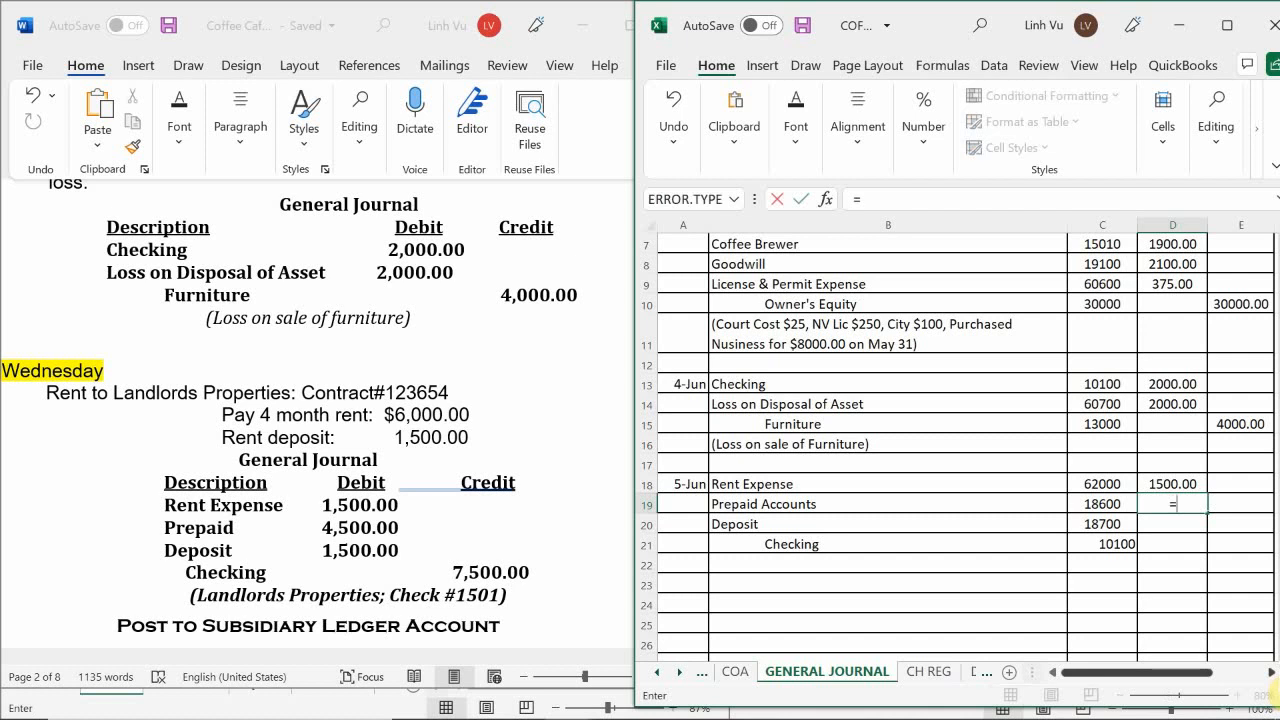
text(1500*3)
key(Return)
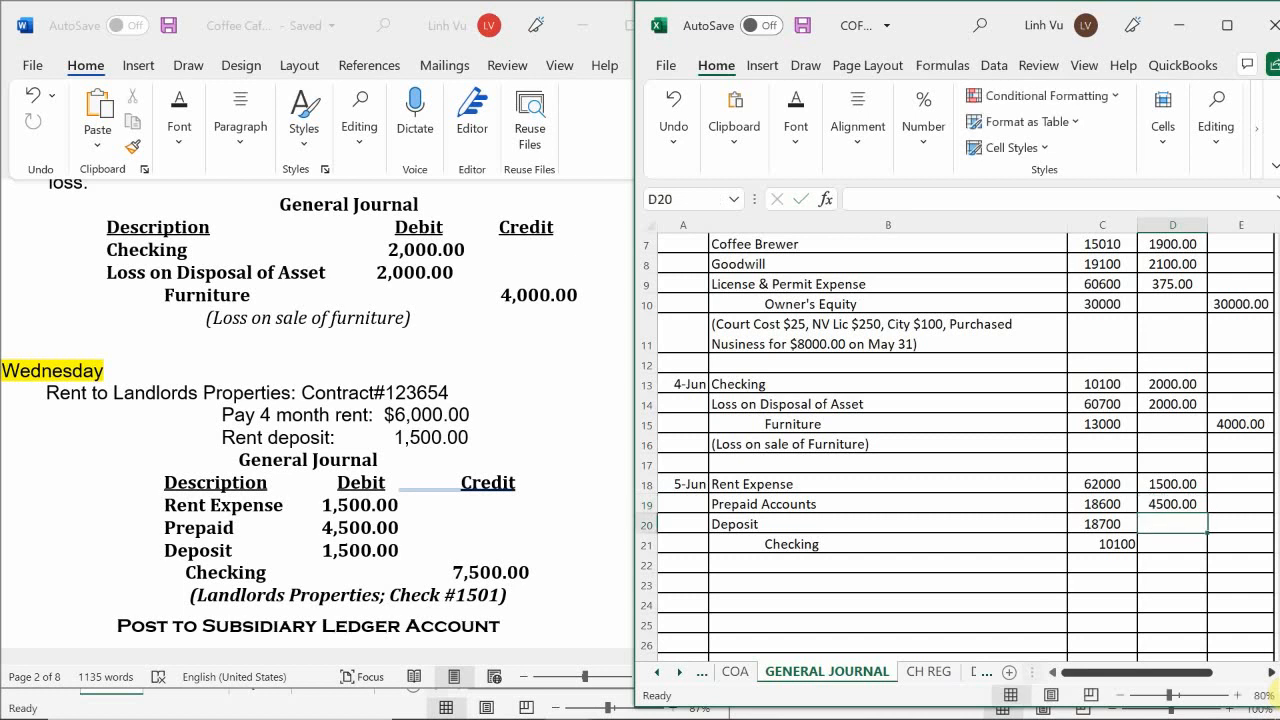
text(1500)
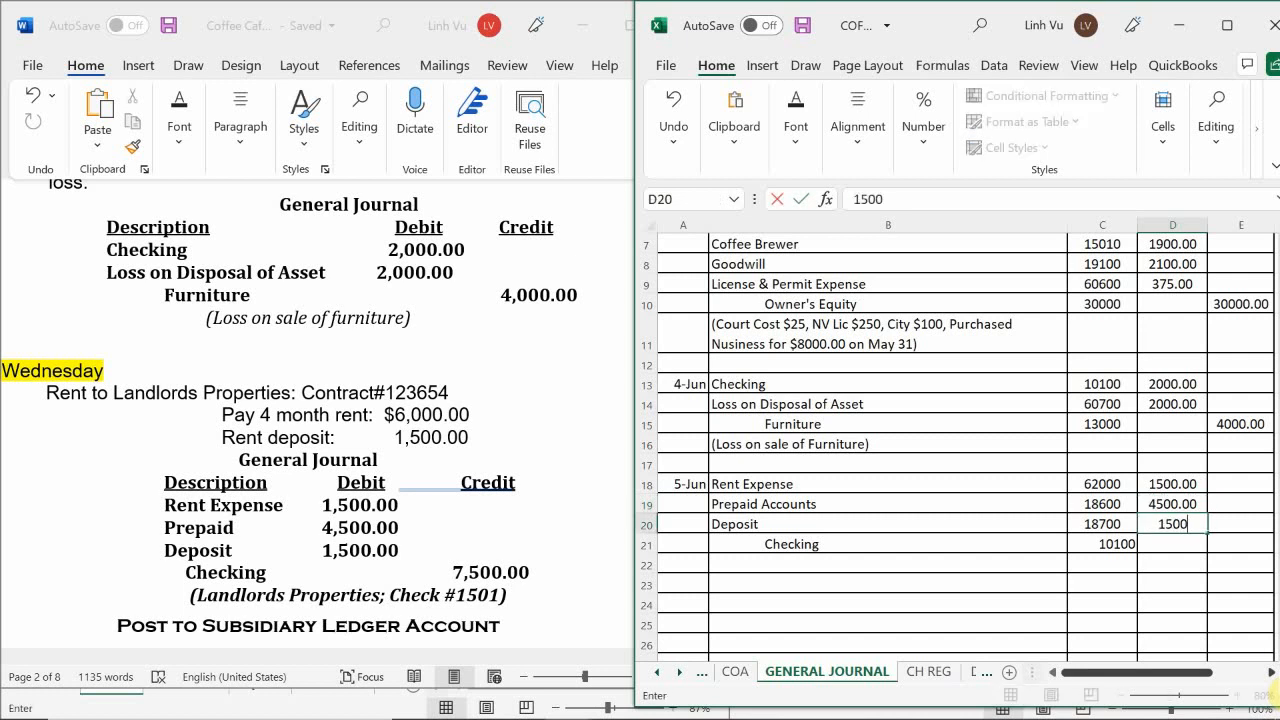
key(Return)
Enter the Checking credit in E21 as the sum of the three 5-Jun debits in D18 through D20.
key(Tab)
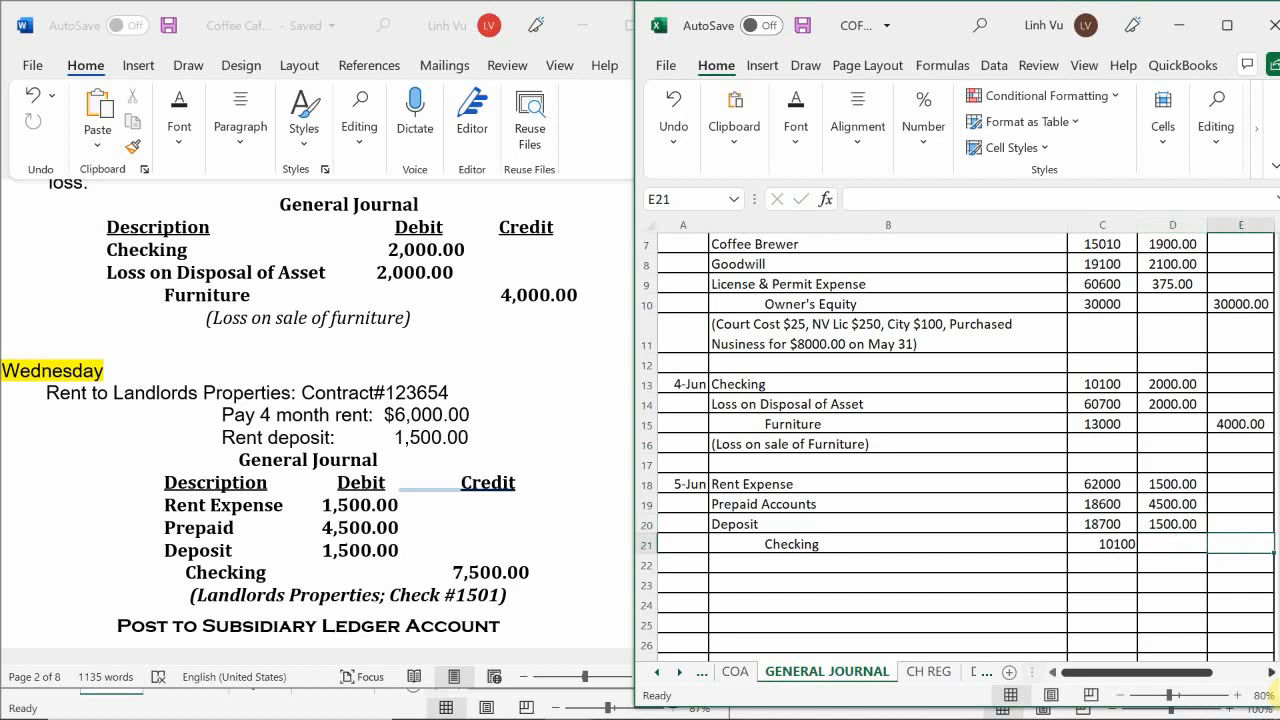
text(=)
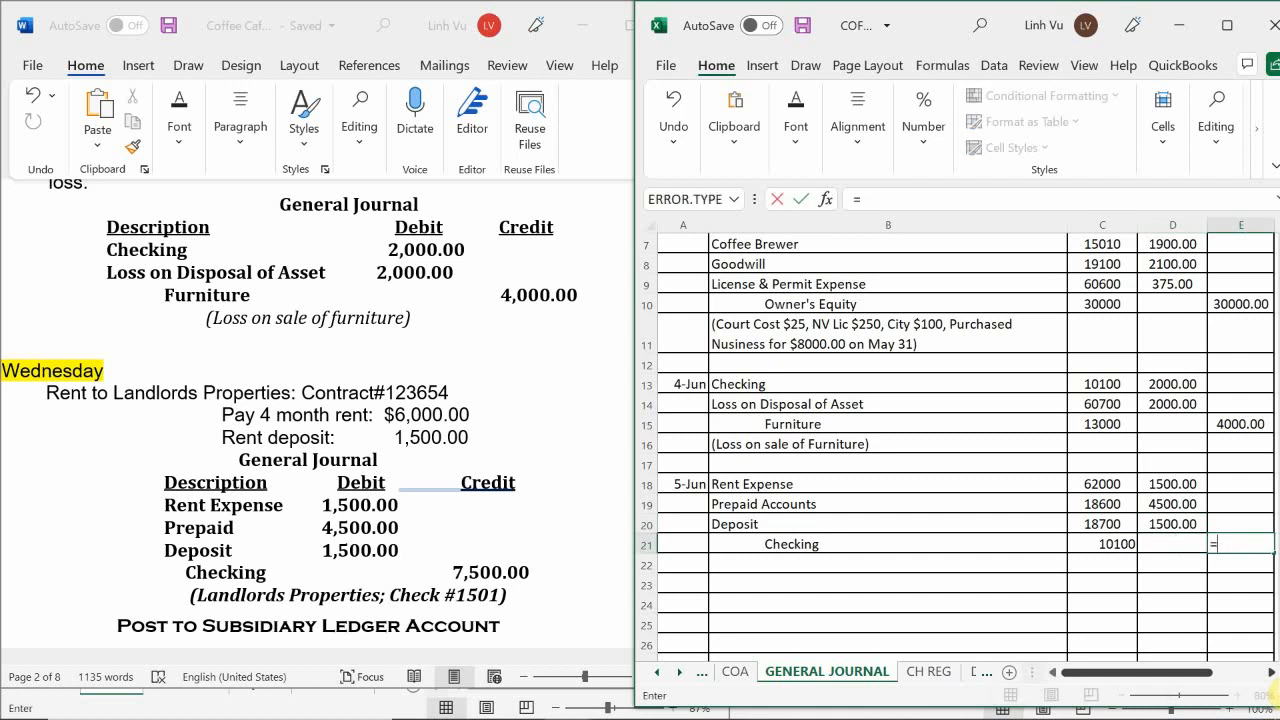
text(sum)
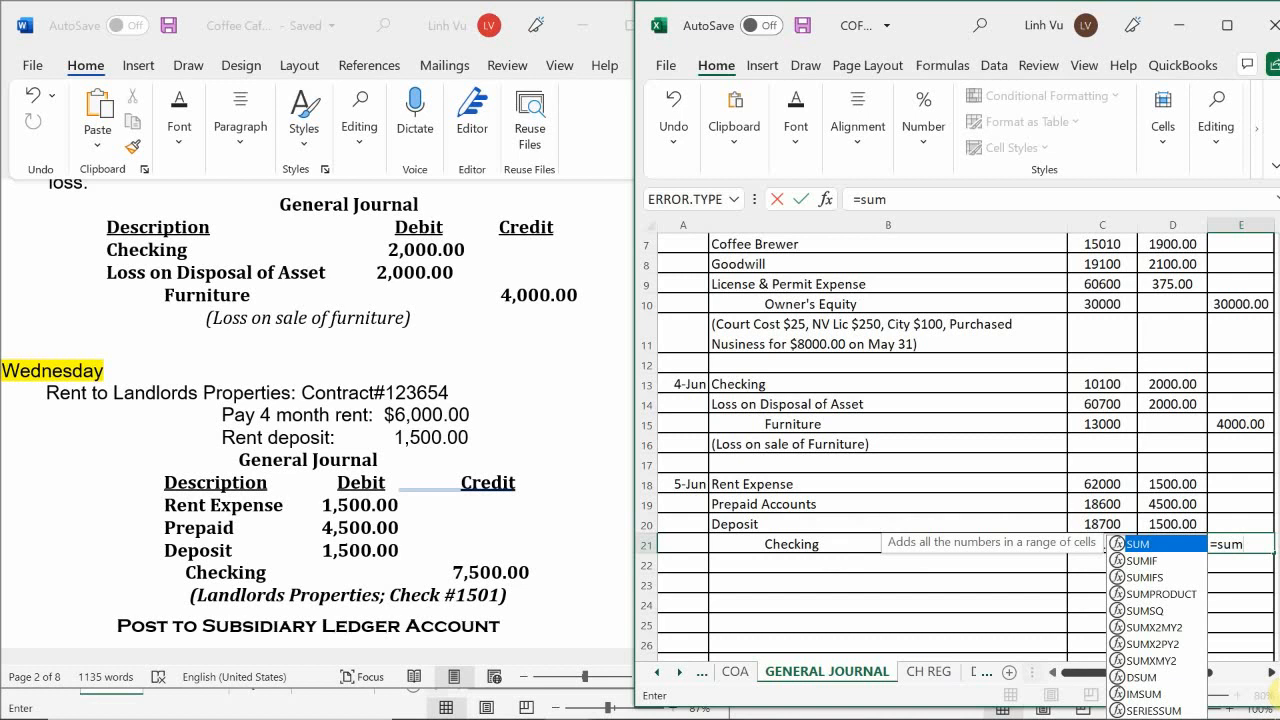
text(()
drag(1172, 524, 1172, 484)
key(Return)
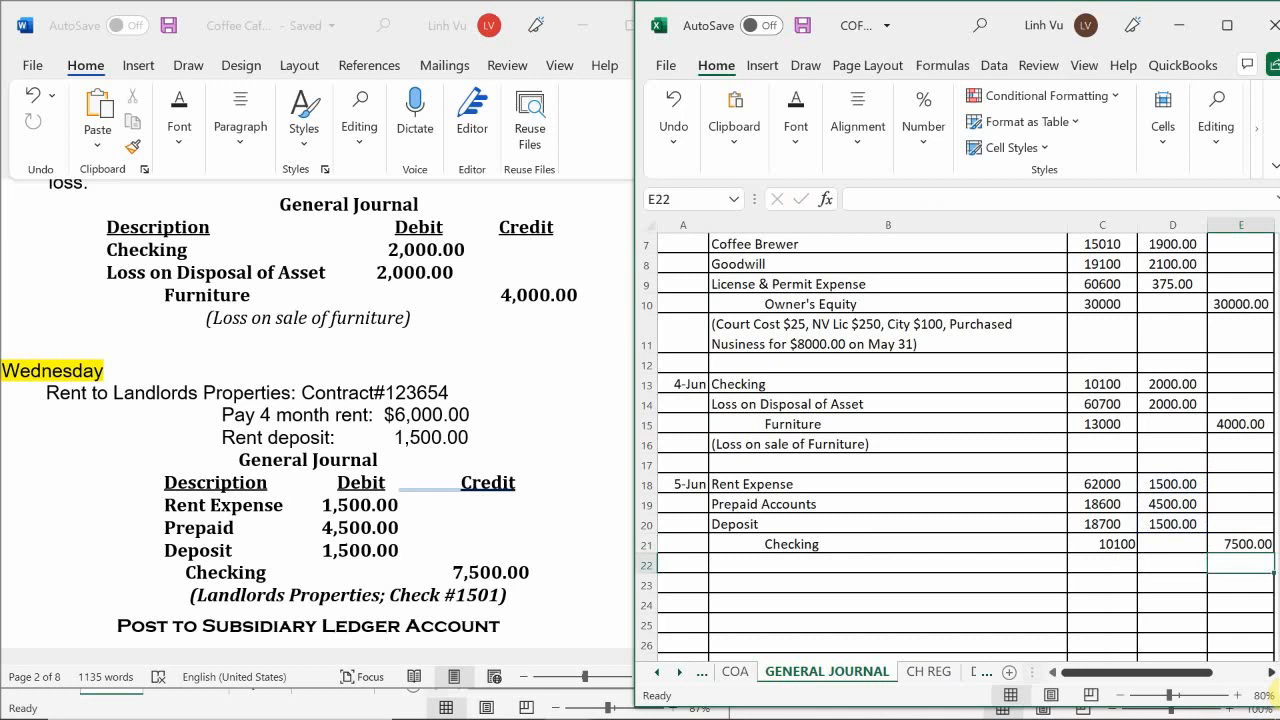
On the CH REG sheet, enter the date 6/5 for check 1501 in cell A4 of the check register.
scroll(1106, 460, up, 1)
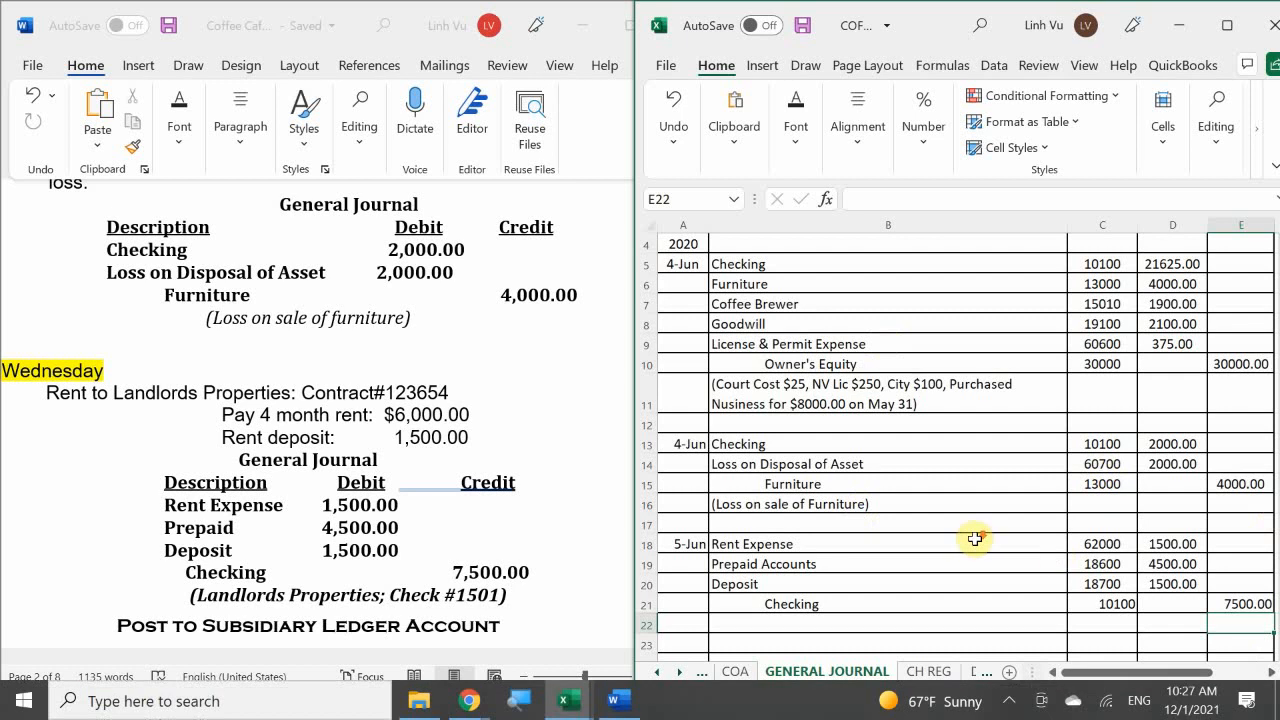
scroll(975, 539, down, 1)
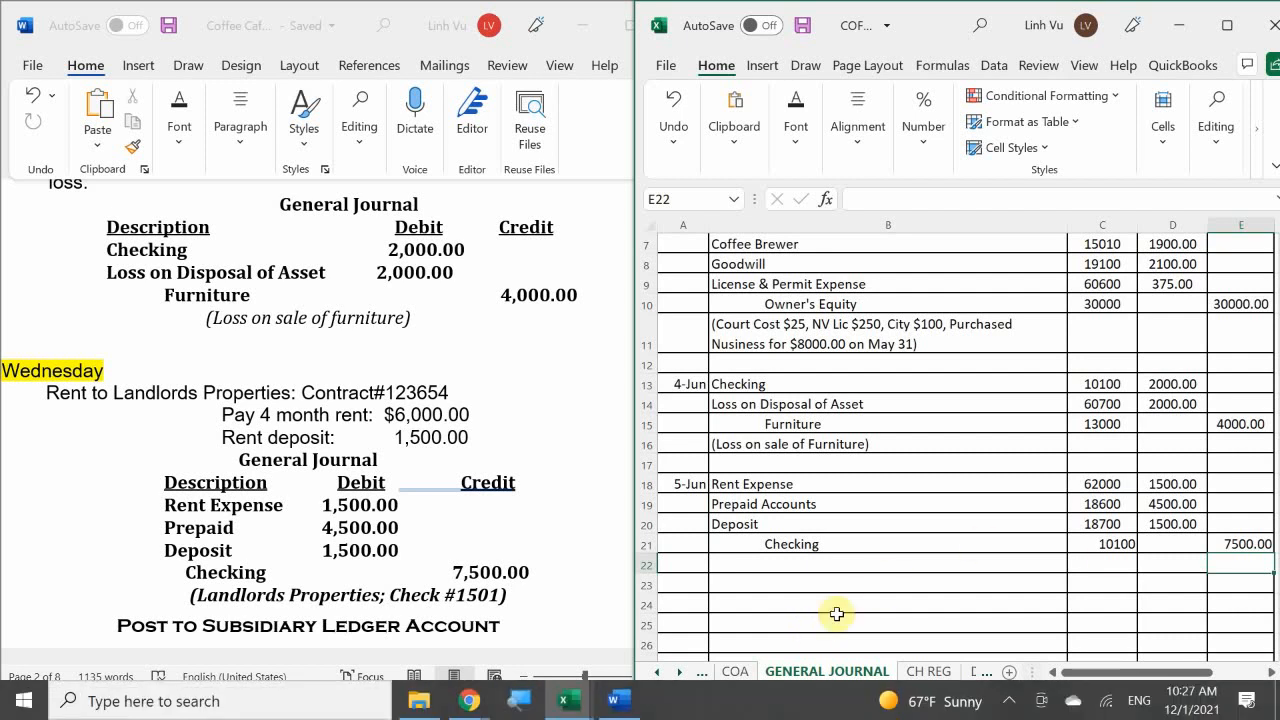
click(923, 674)
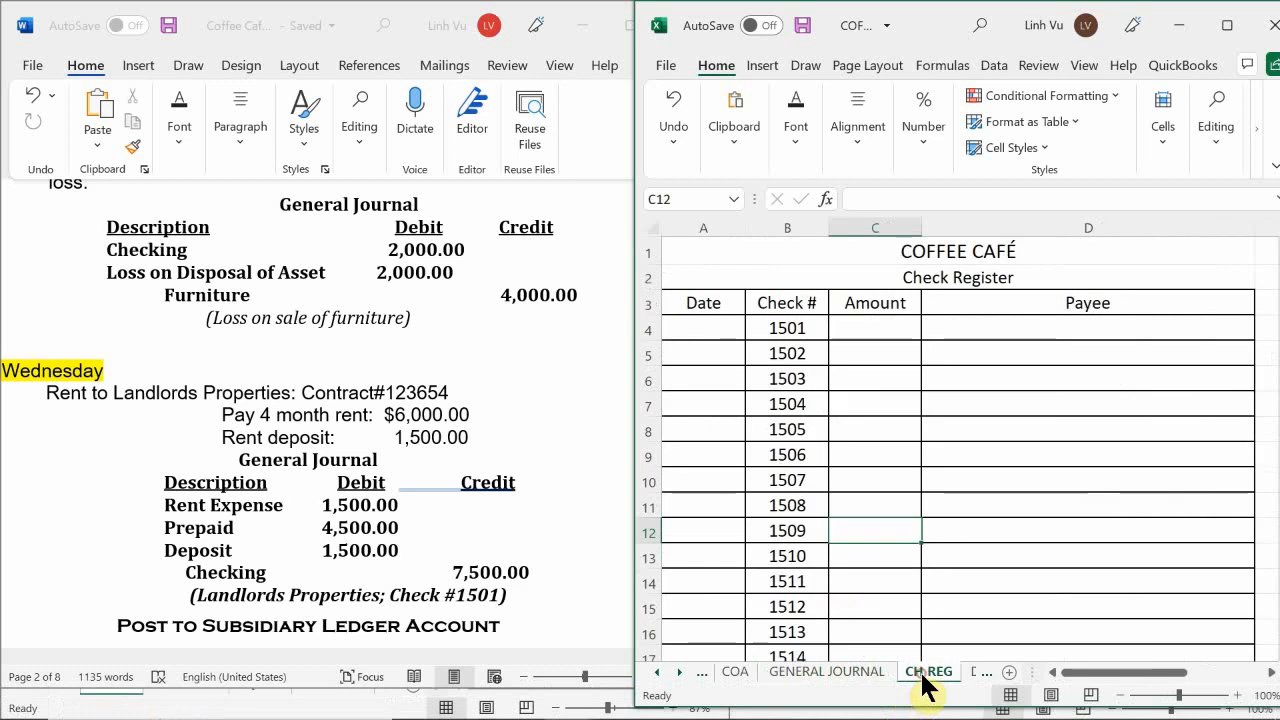
scroll(767, 385, down, 7)
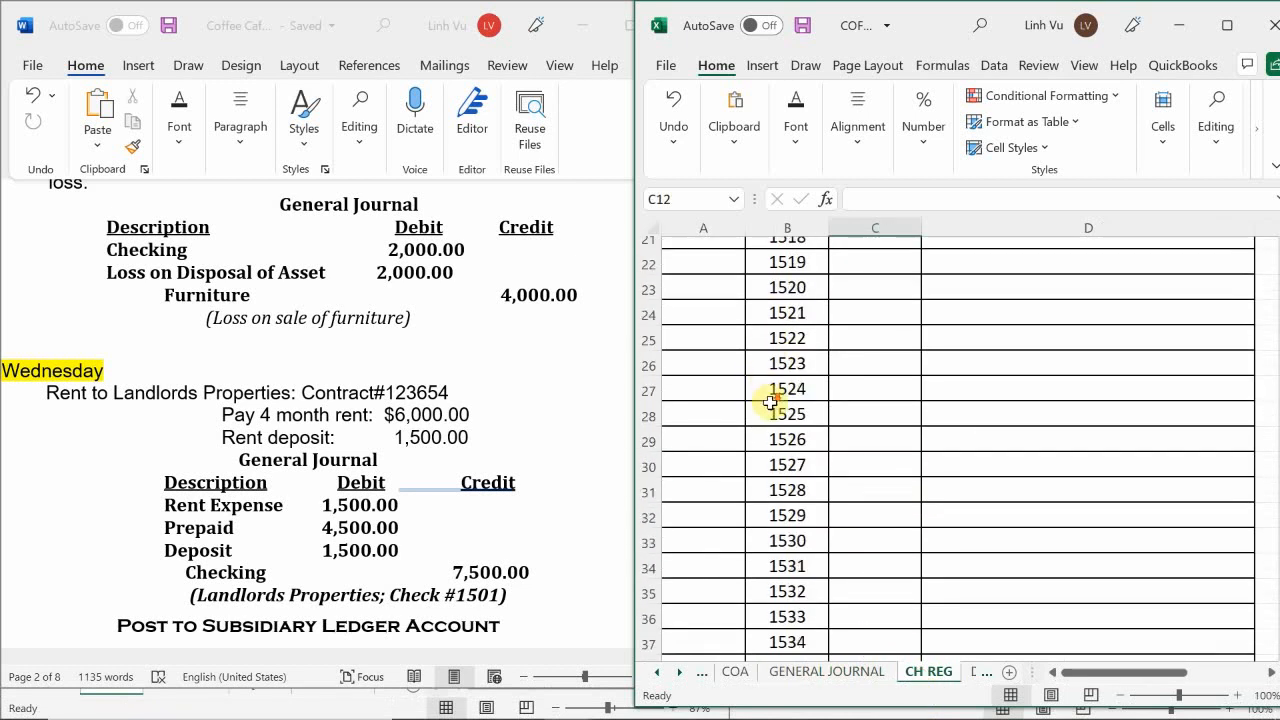
scroll(767, 395, up, 7)
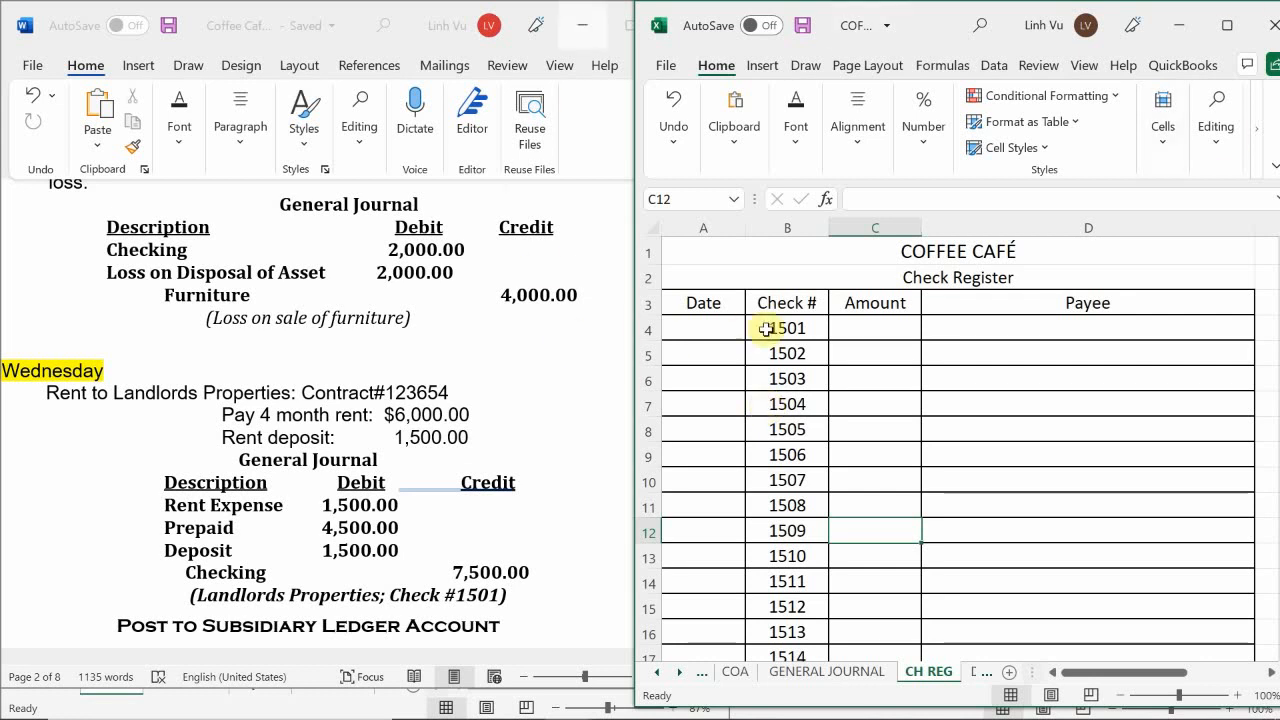
click(697, 335)
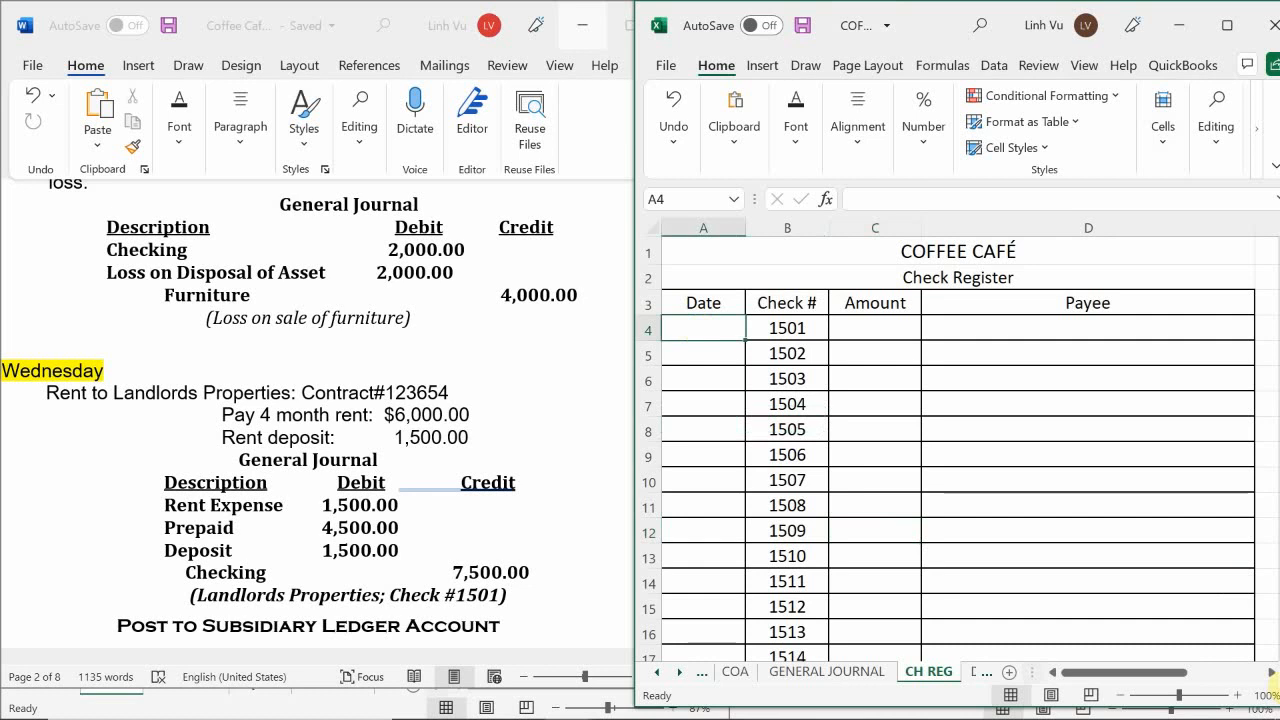
text(6/5)
key(Return)
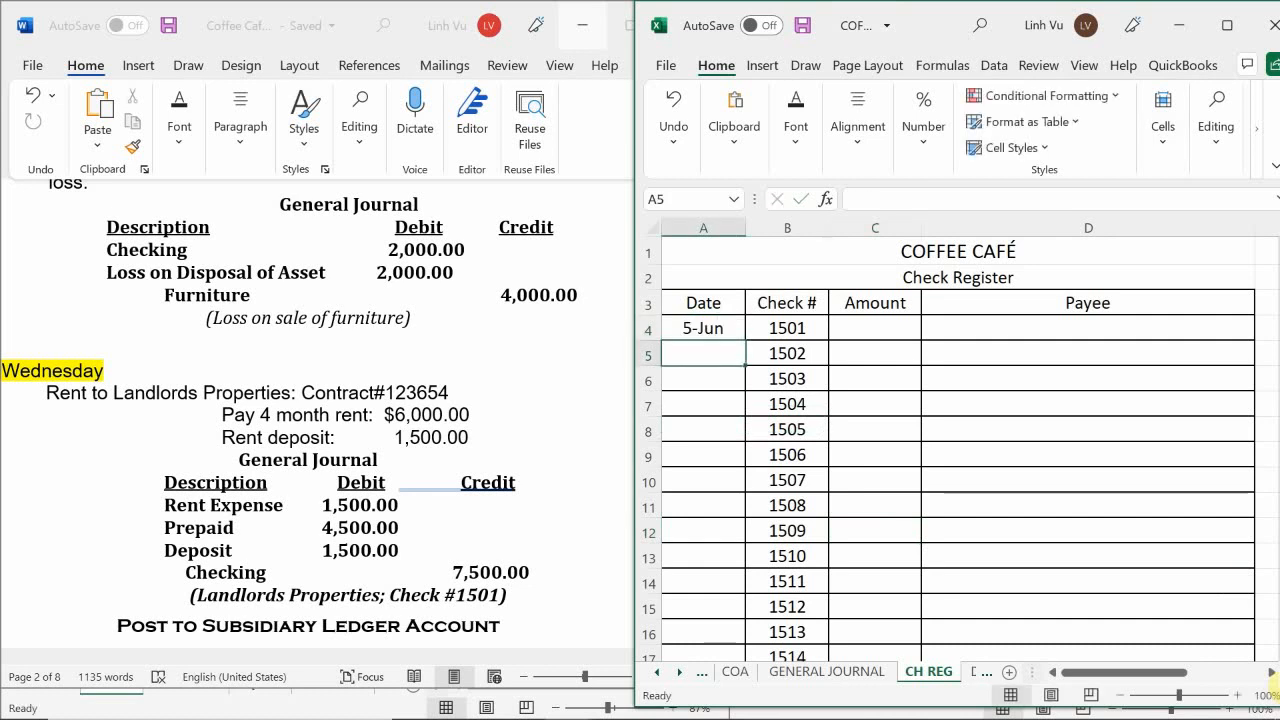
Enter 7500 as the amount of check 1501 in cell C4 of the check register.
key(Right)
key(Right)
key(Up)
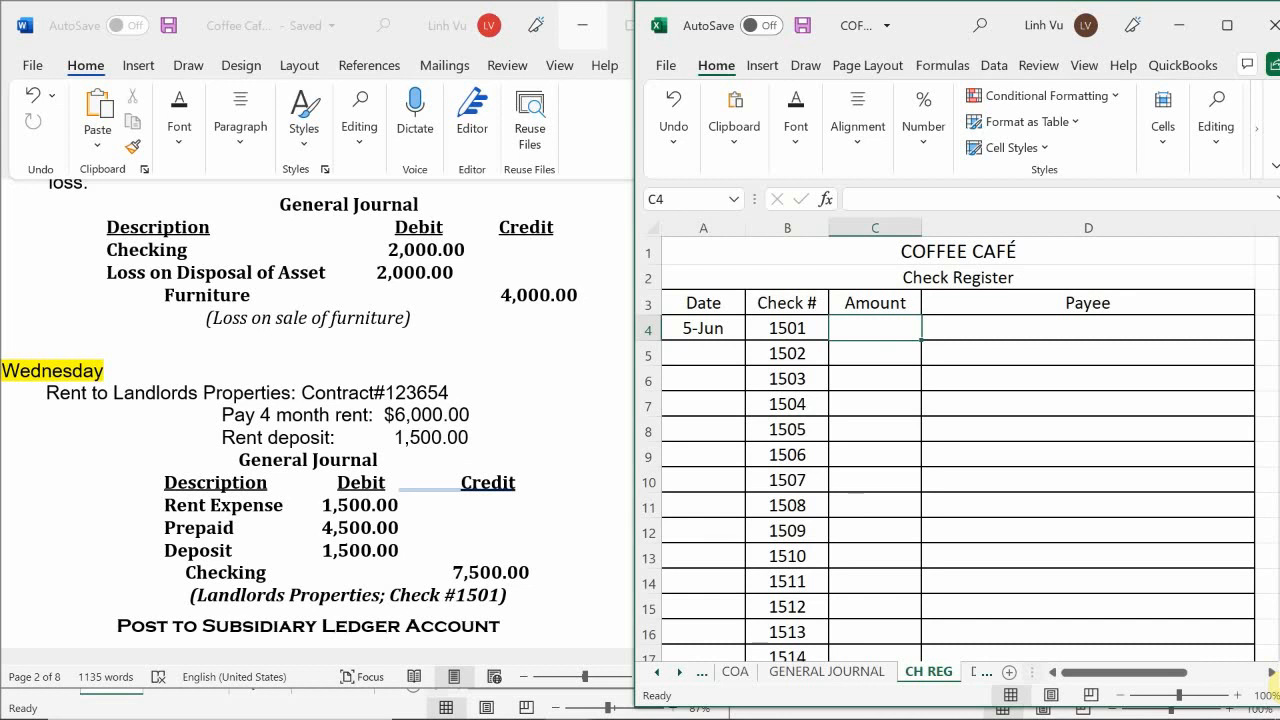
text(7500)
key(Return)
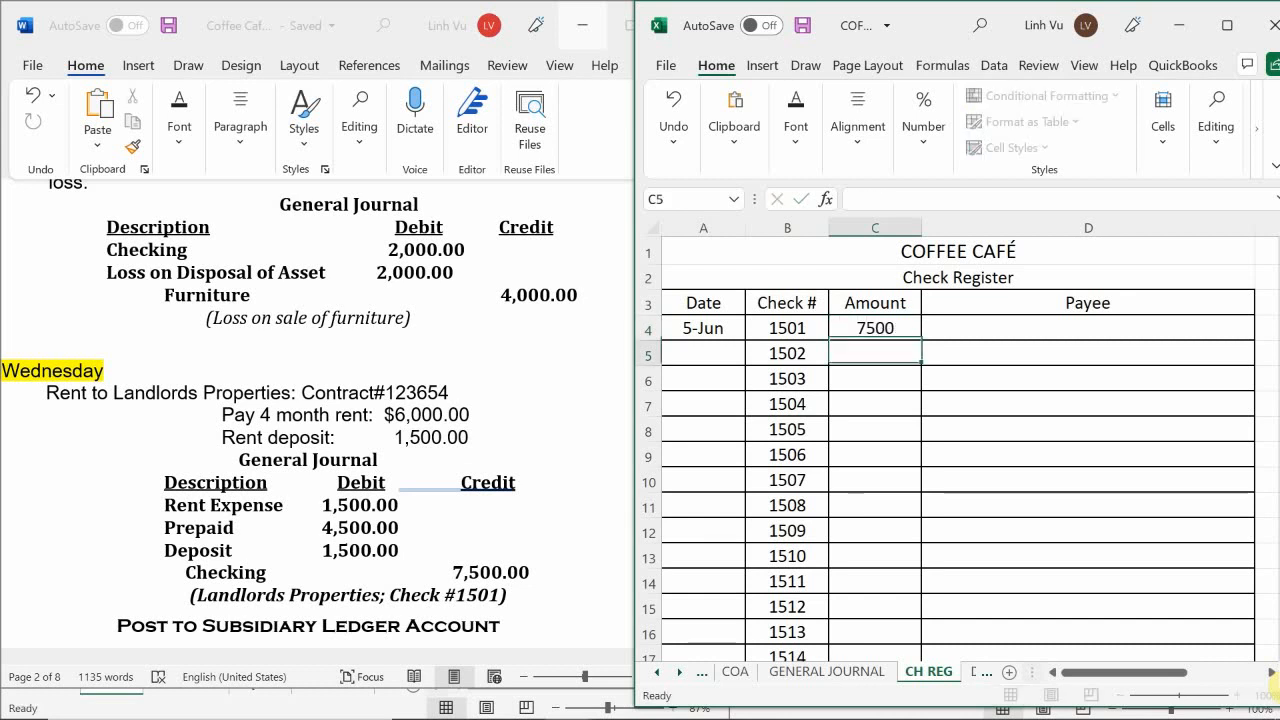
Enter Landlord Properties as the payee of check 1501 in cell D4 of the check register.
key(Right)
key(Up)
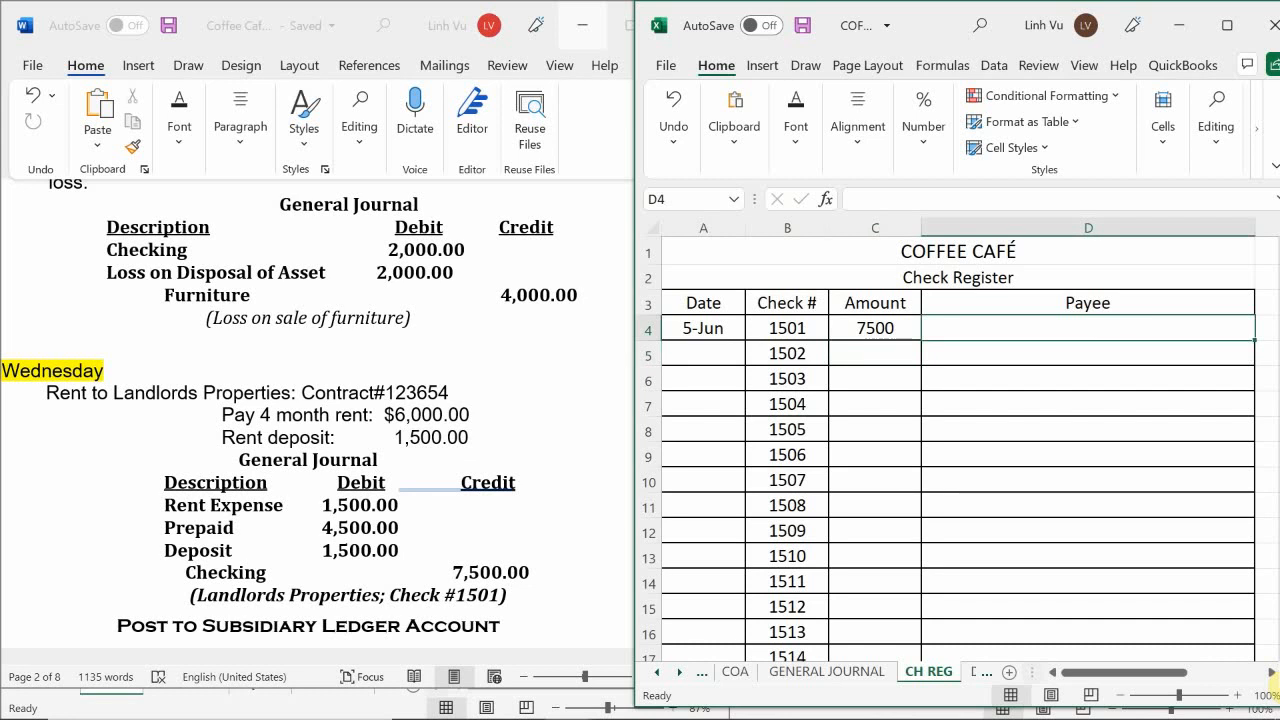
text(K)
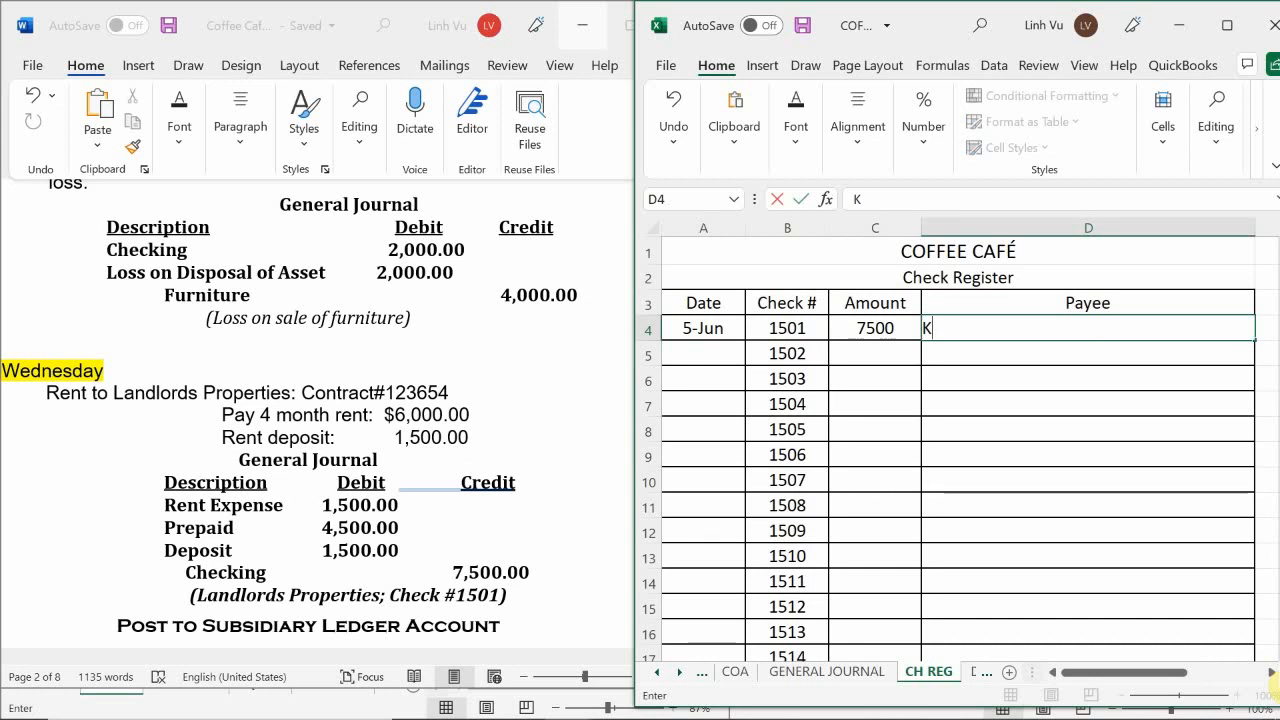
key(BackSpace)
text(Landlord )
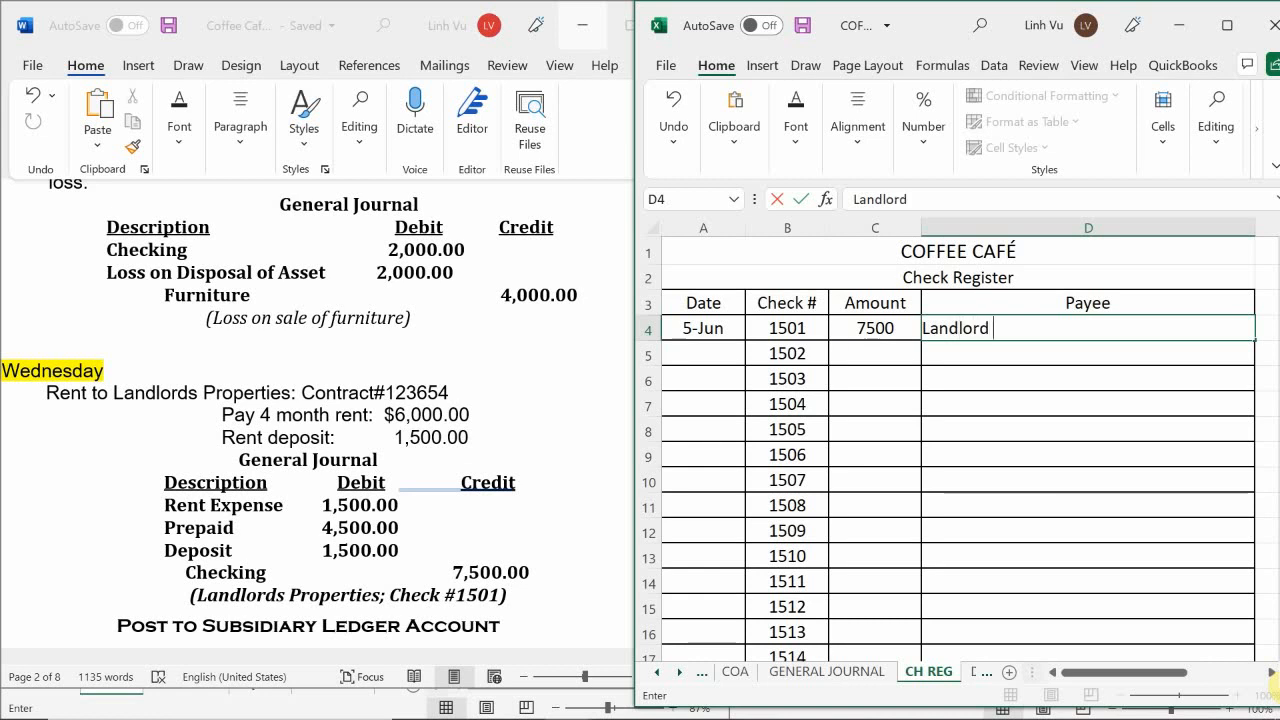
text(Properties)
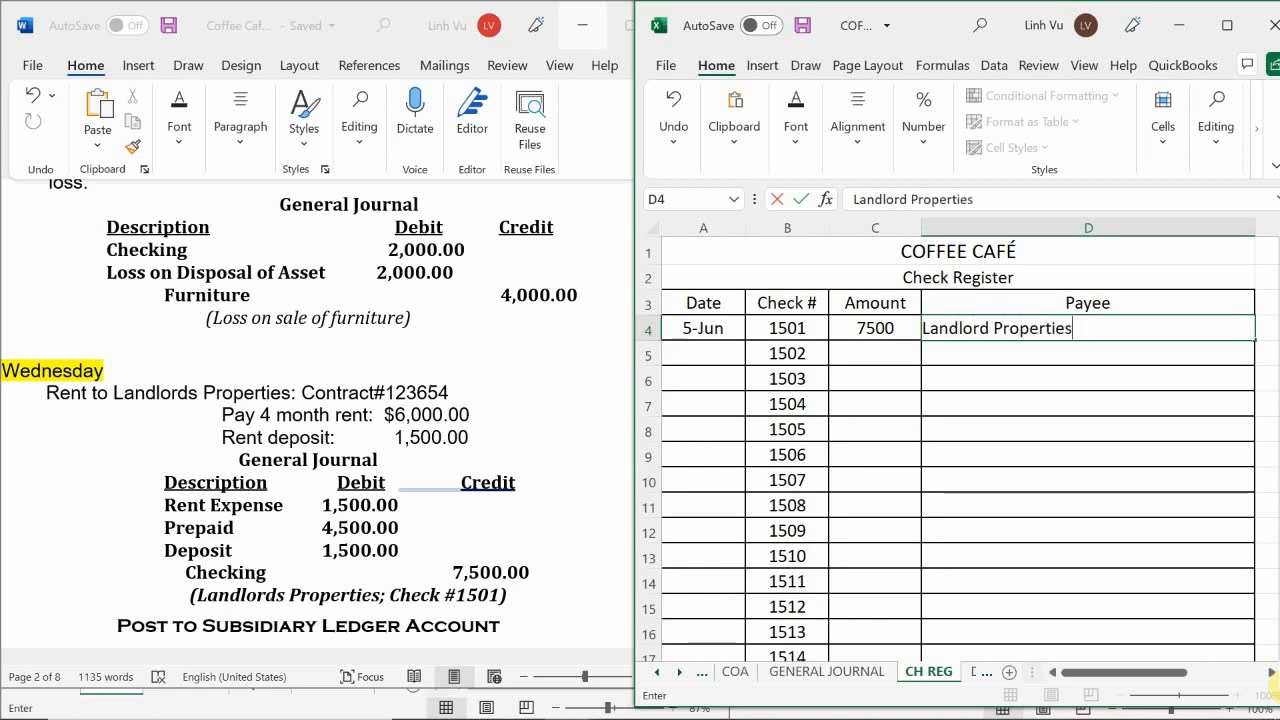
key(Return)
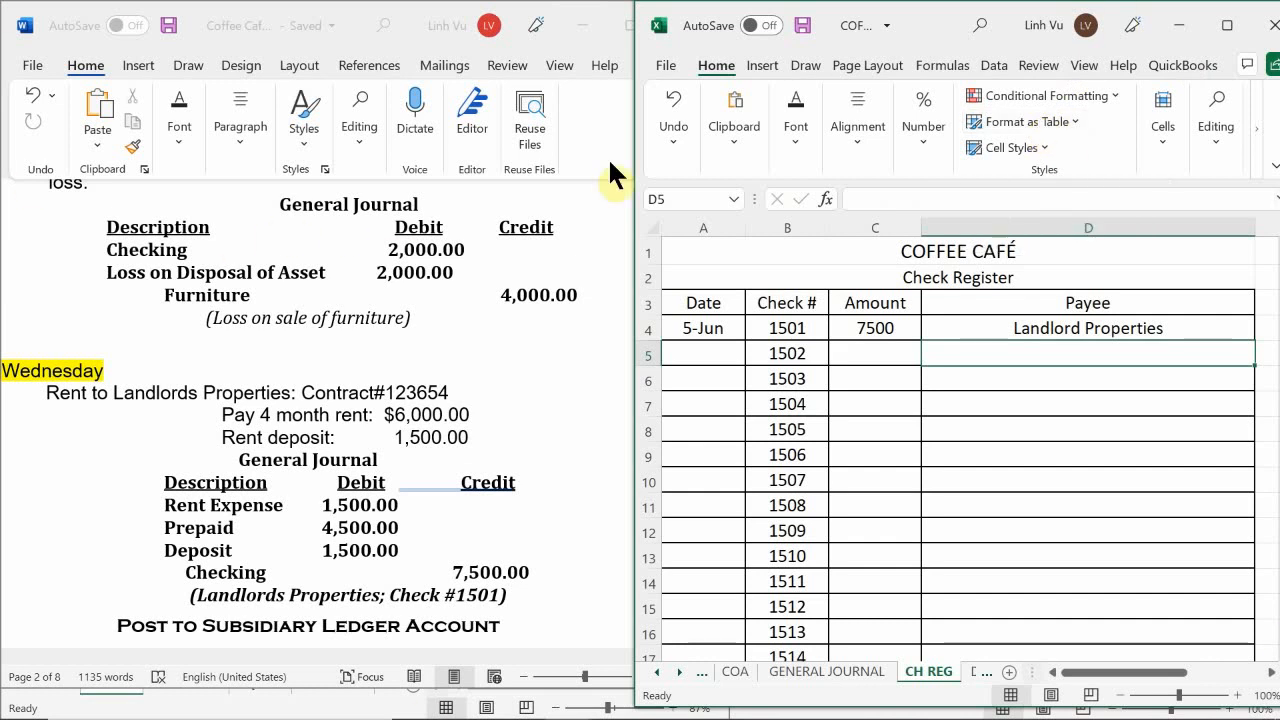
Format the check register's Amount cells from C4 down with the dollar Accounting number format.
drag(874, 327, 866, 620)
scroll(880, 529, up, 7)
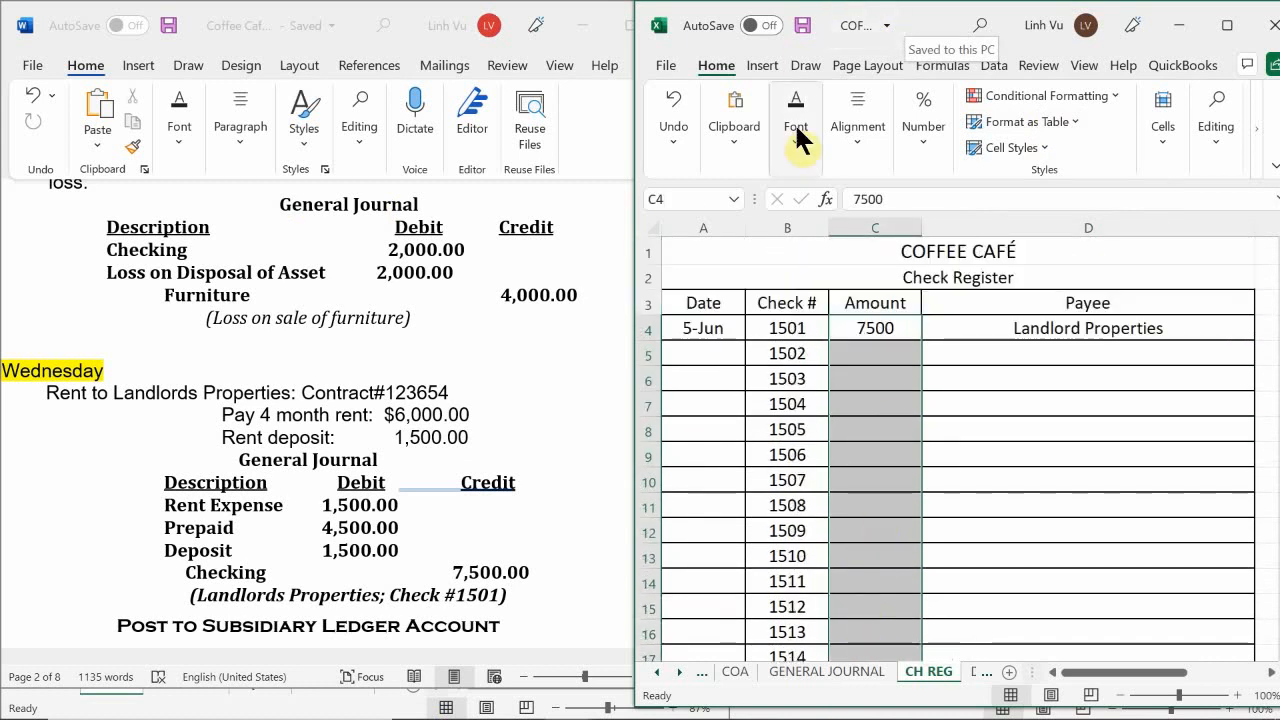
click(926, 130)
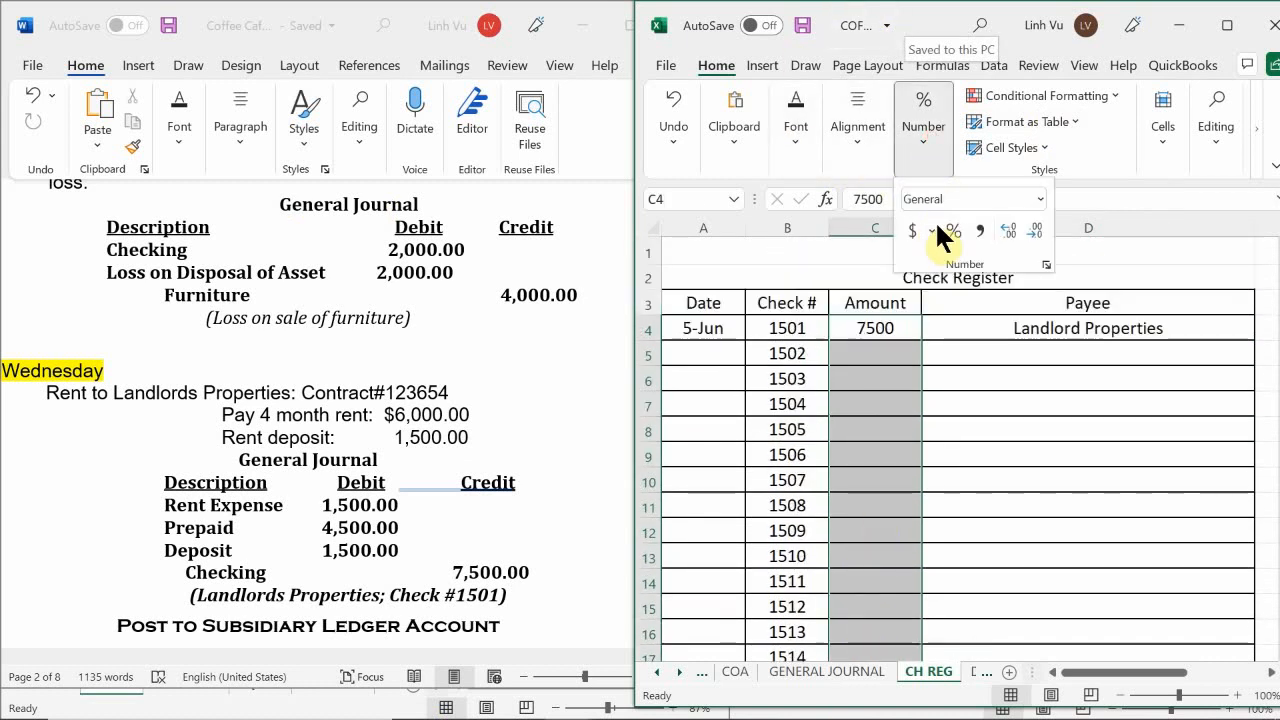
click(912, 232)
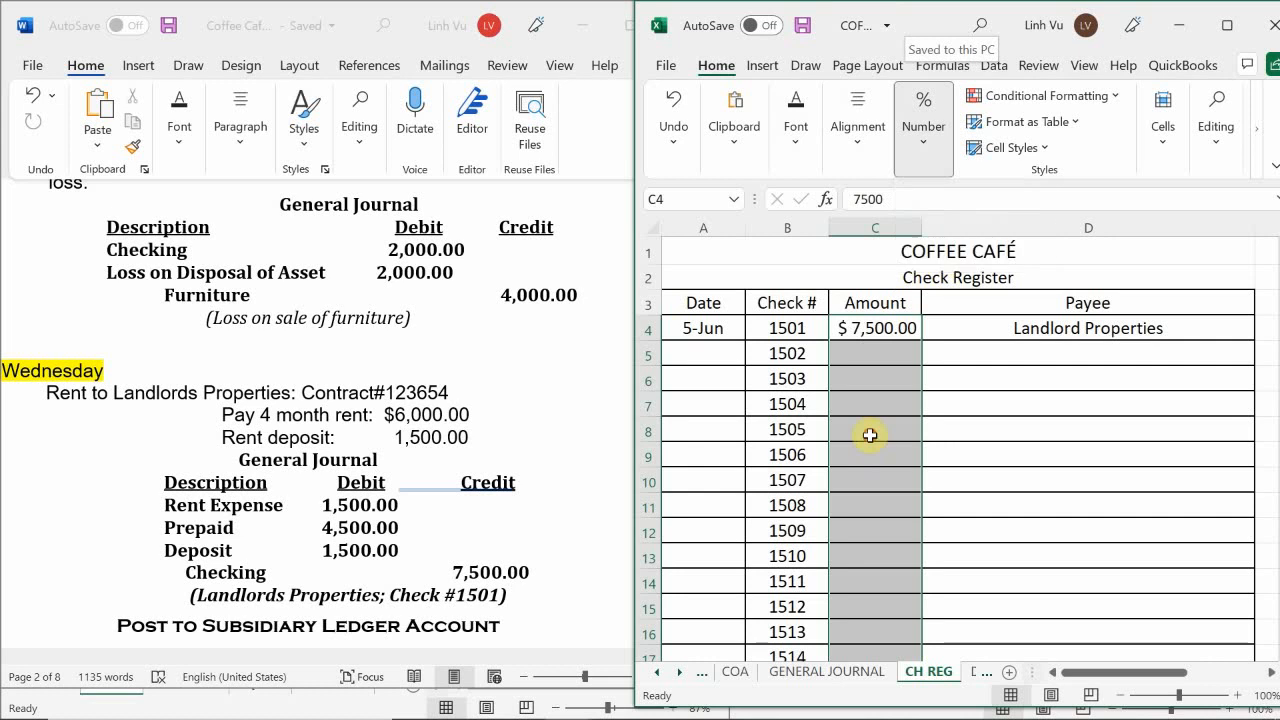
click(882, 381)
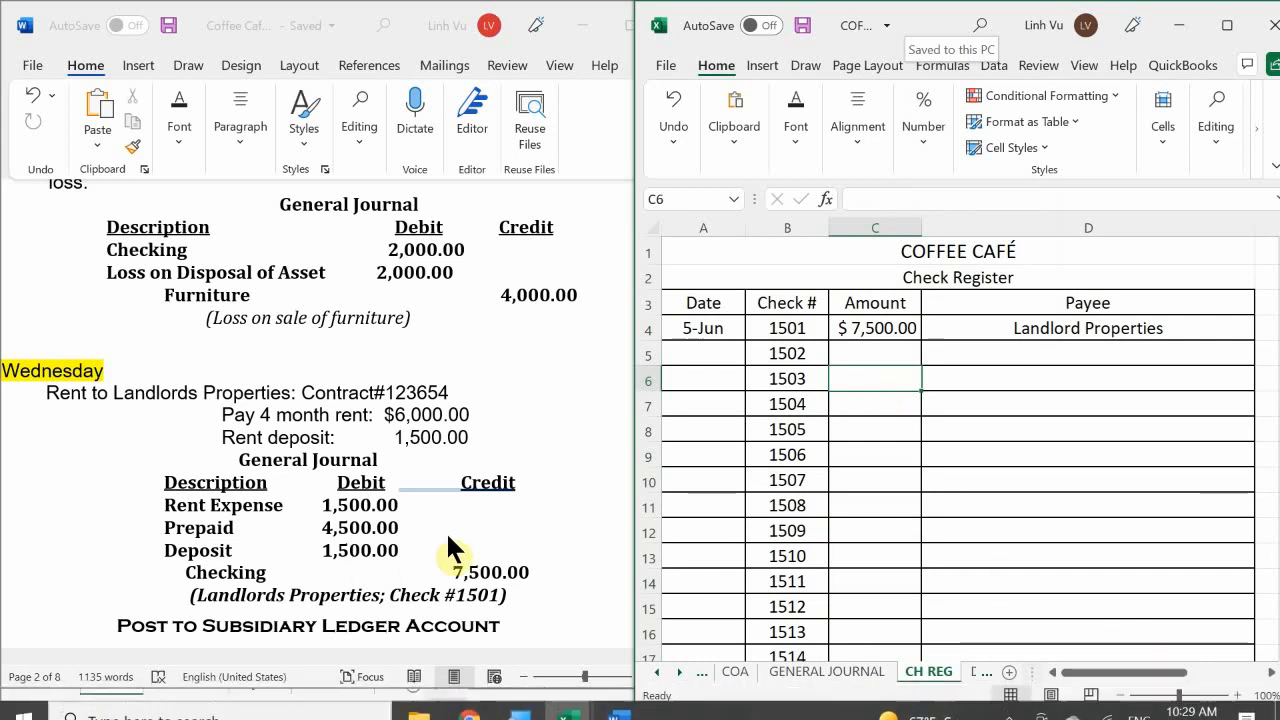
On the GENERAL JOURNAL sheet, begin the 5-Jun entry's explanation in B22 with "(Landlord Properties, 4 month Rent".
click(800, 673)
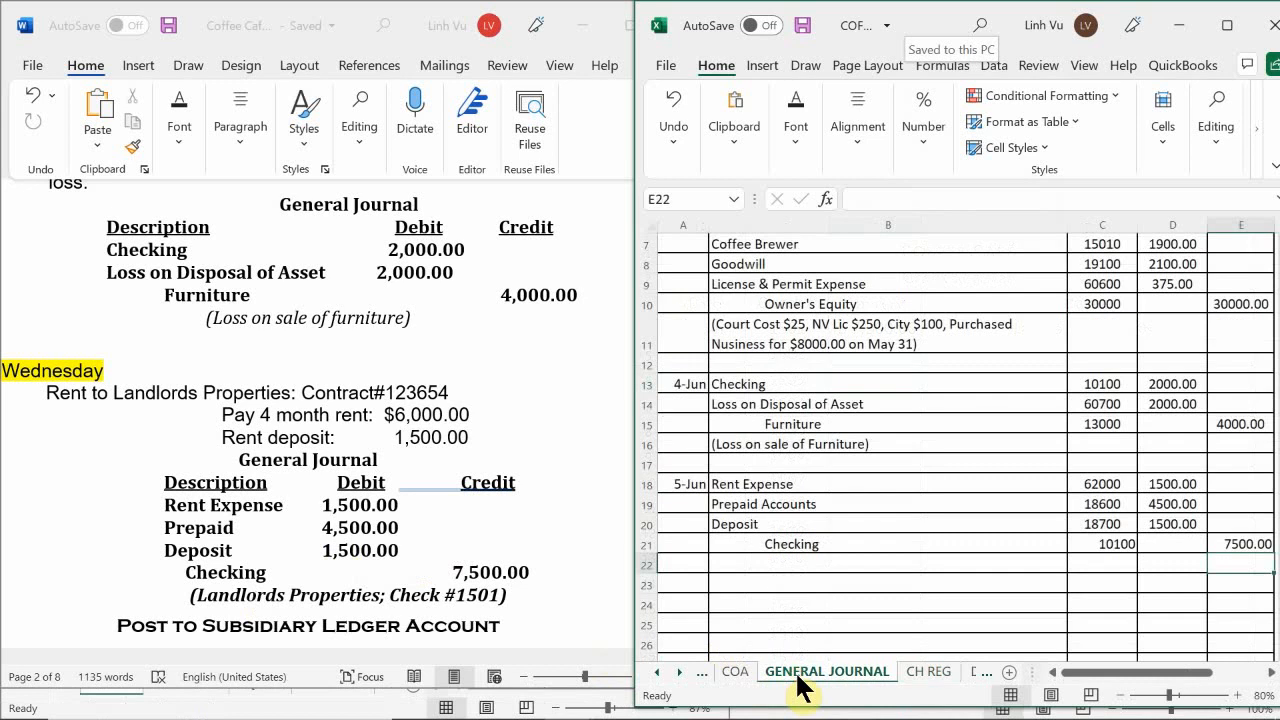
scroll(766, 560, down, 1)
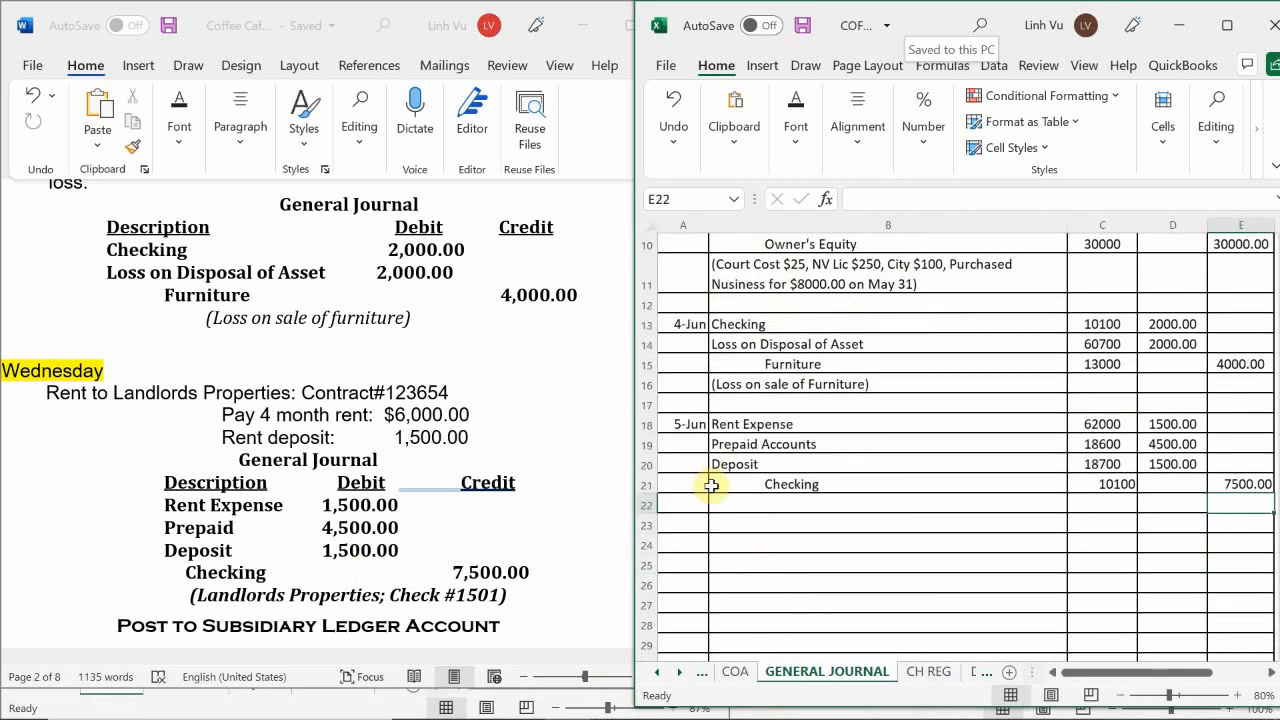
click(737, 507)
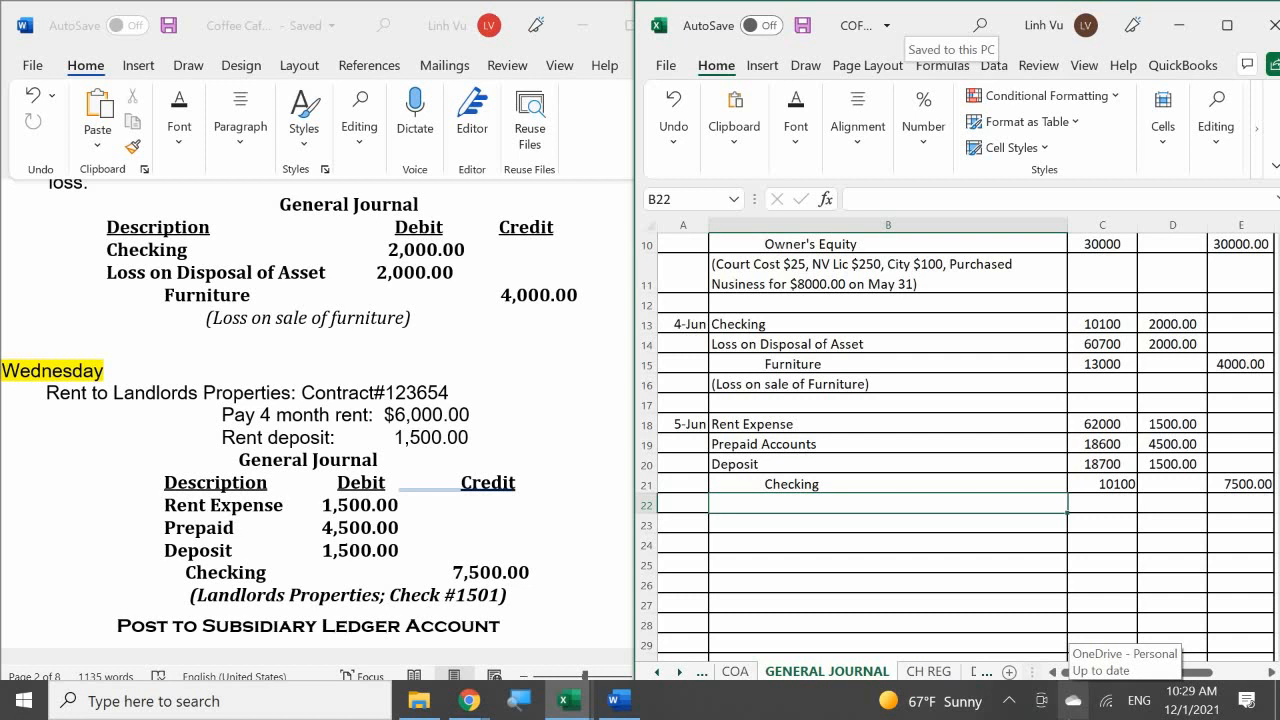
text(()
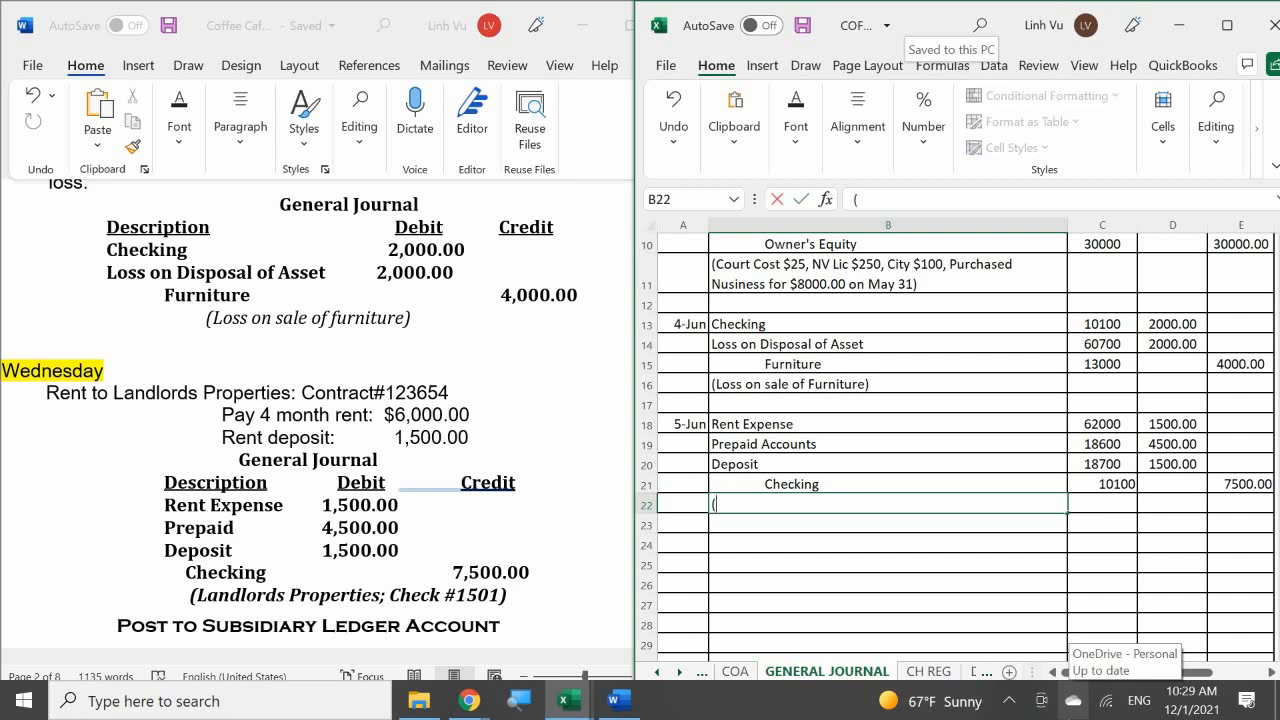
text(Landlord Prop)
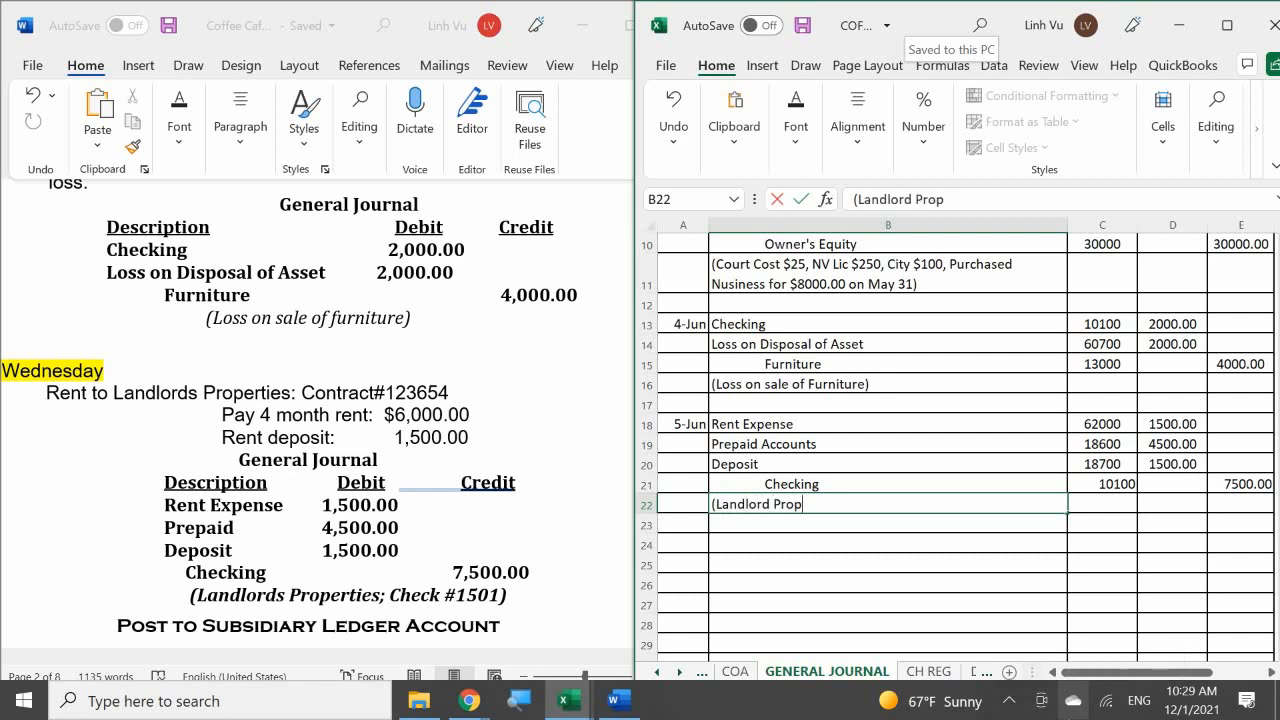
text(erties, Reb)
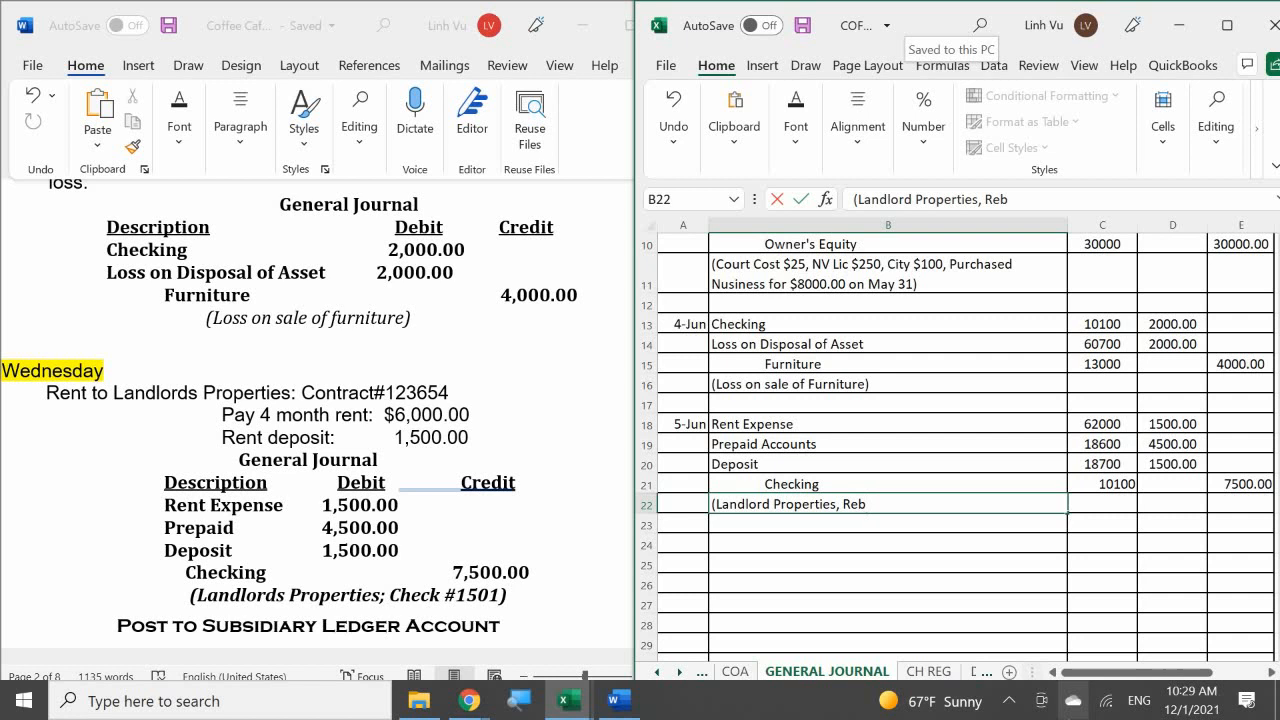
key(BackSpace)
key(BackSpace)
key(BackSpace)
text(4 momth Re)
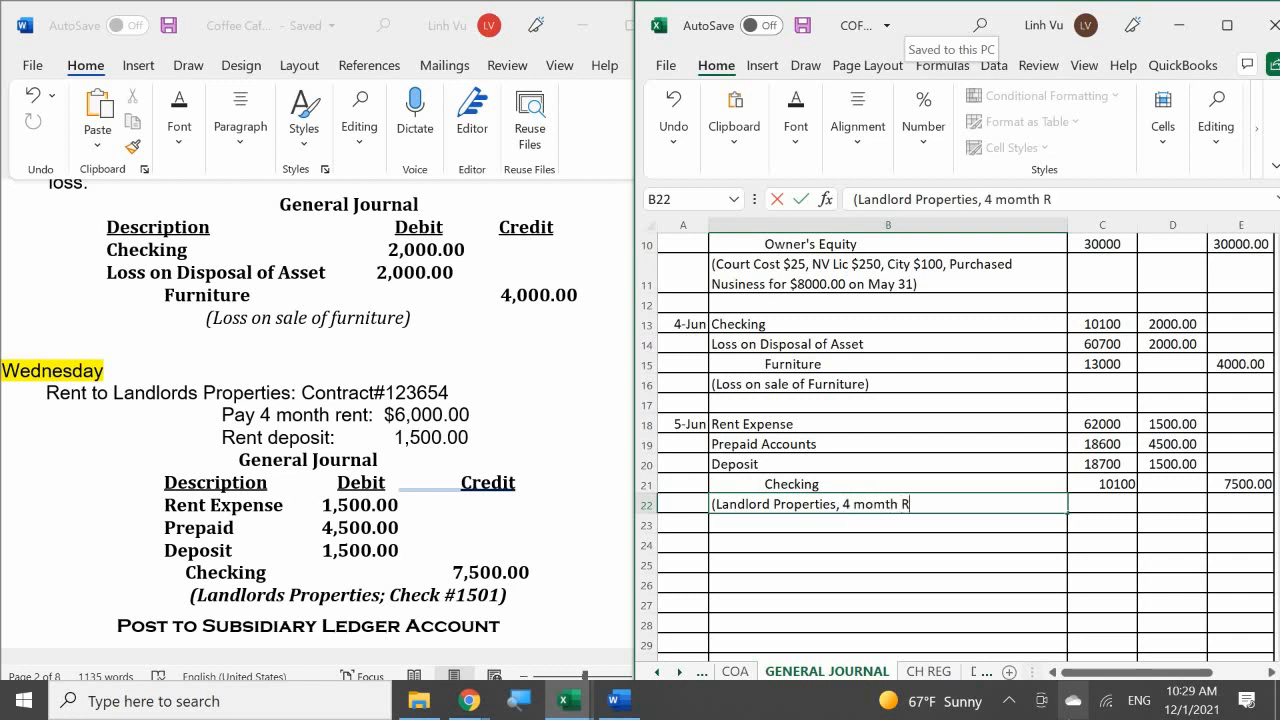
key(BackSpace)
key(BackSpace)
key(BackSpace)
key(BackSpace)
key(BackSpace)
key(BackSpace)
text(nth Rent)
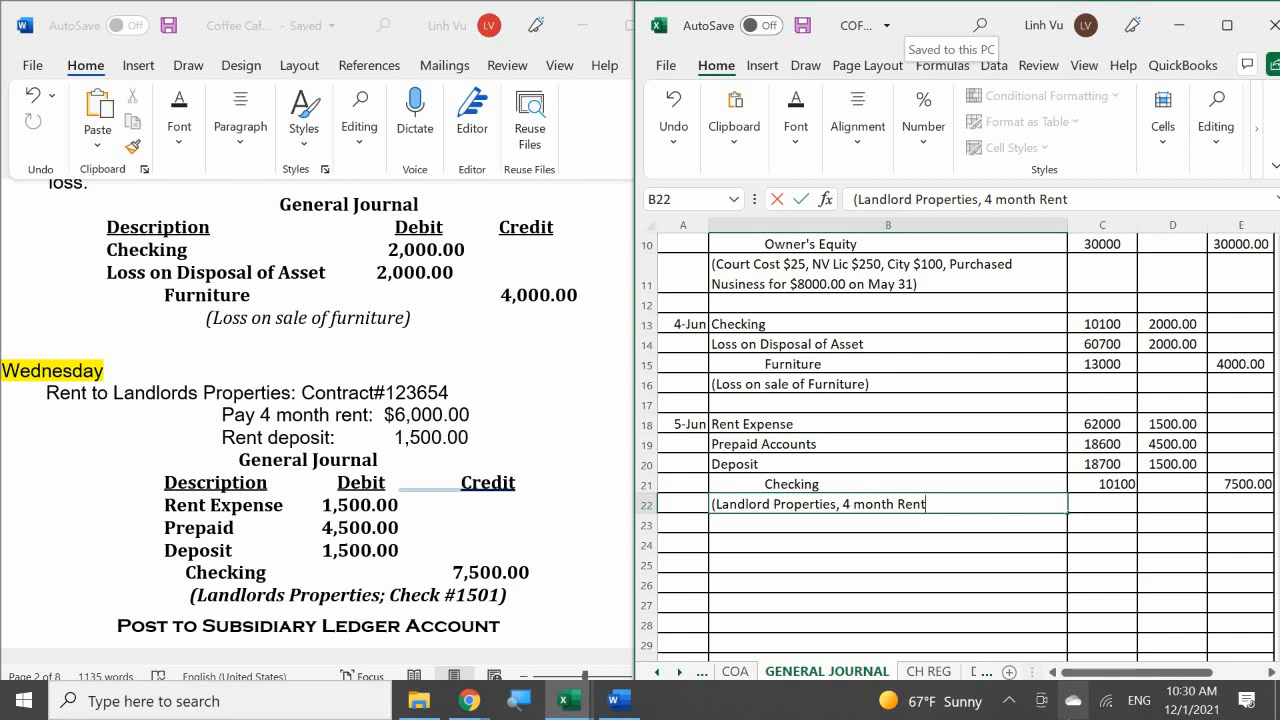
Complete the explanation in B22 with the contract number from the Wednesday instructions and "CH#1501)".
text(, Cg)
key(BackSpace)
text(ontract#)
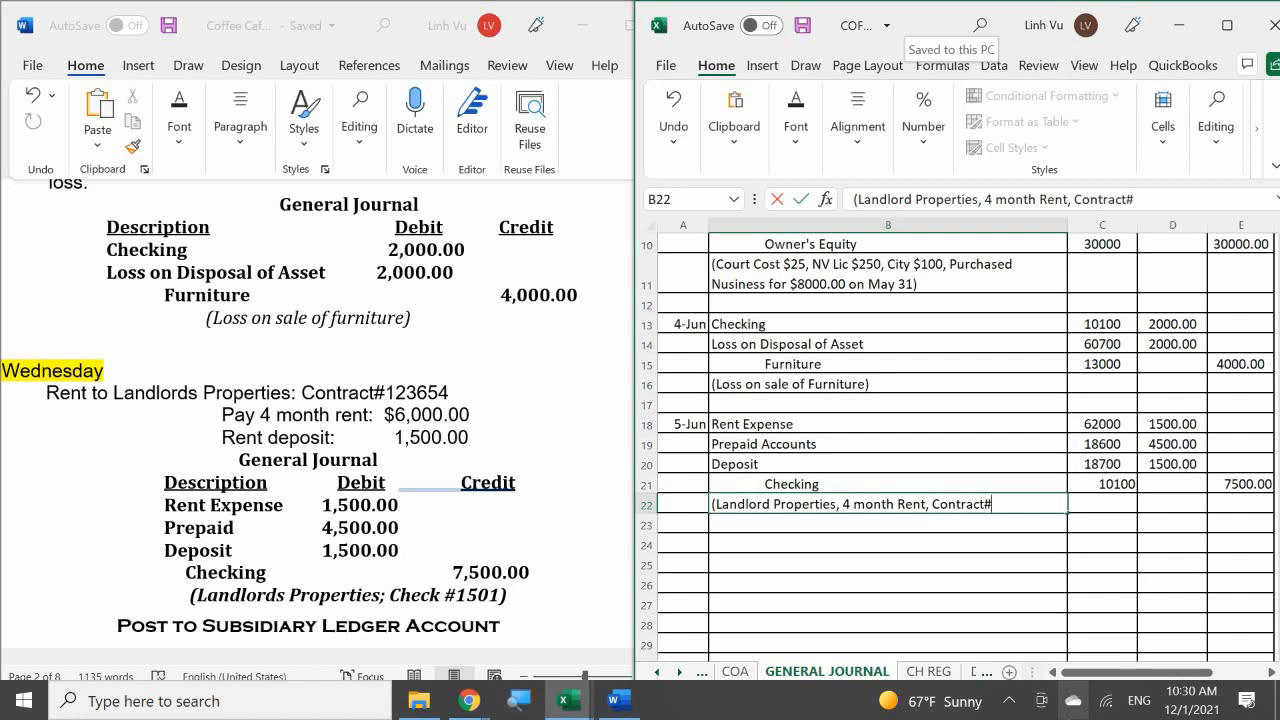
text(123654)
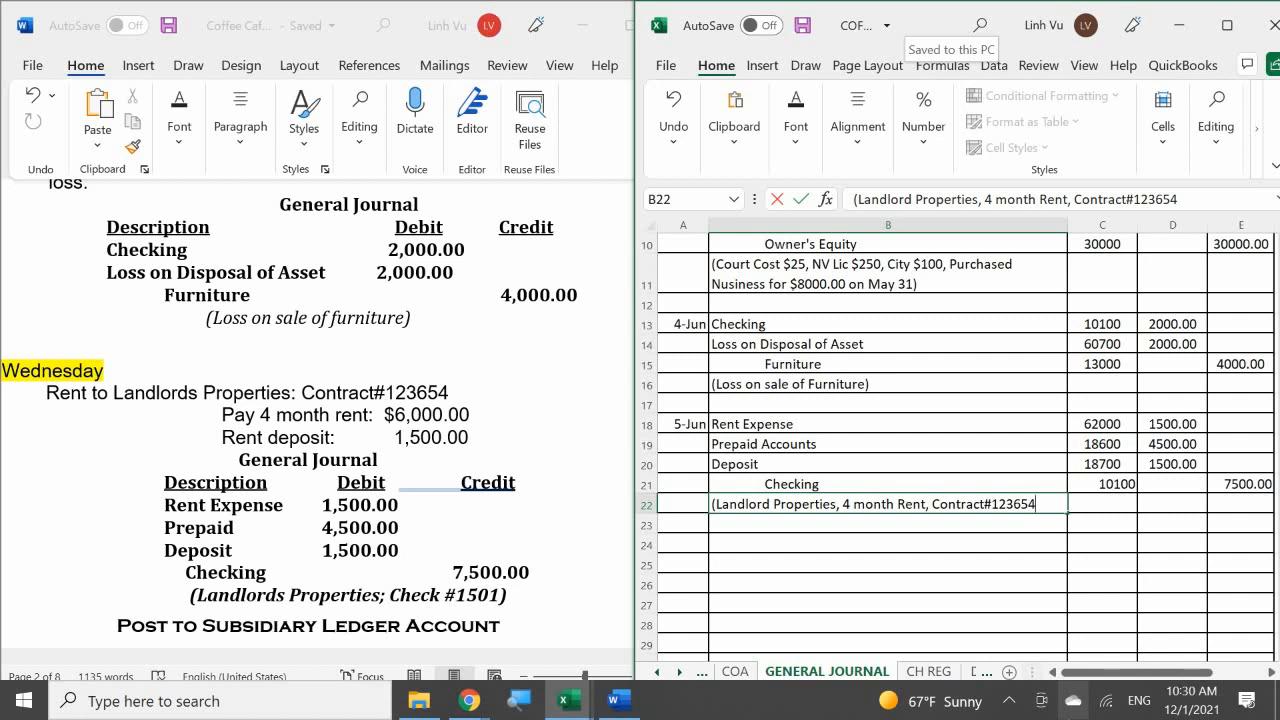
text(, CH#150)
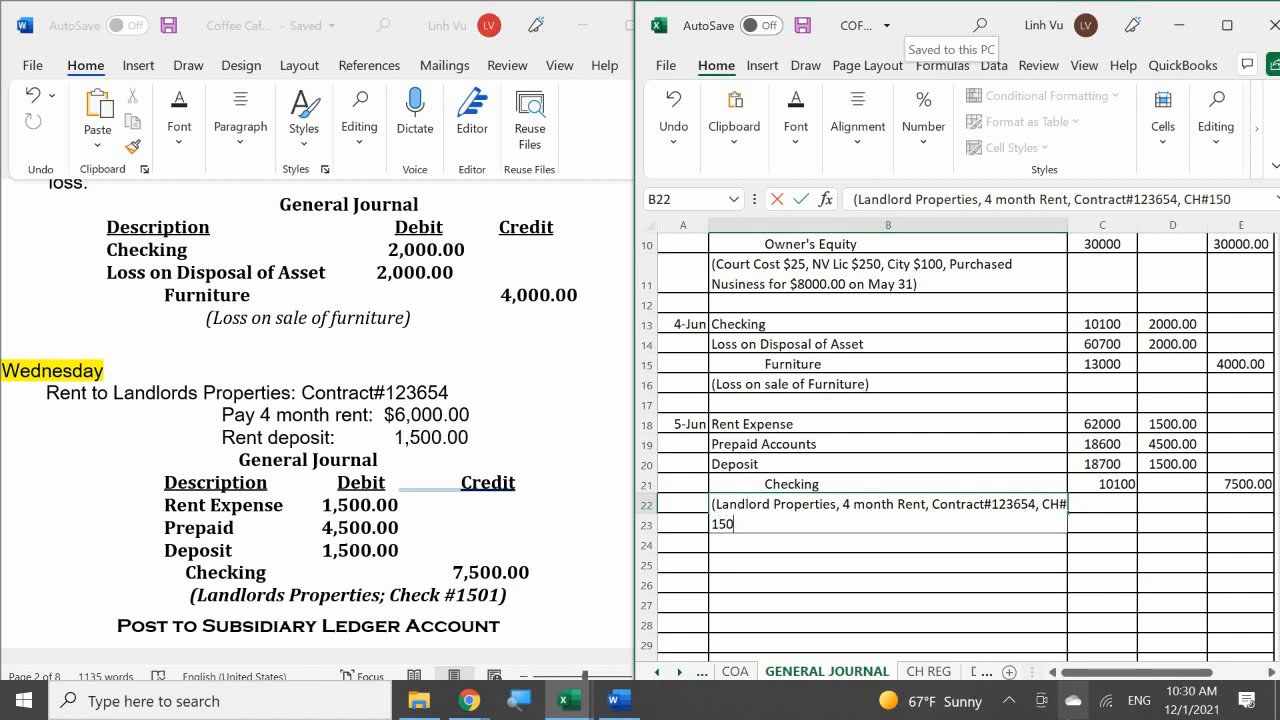
text(1))
key(Return)
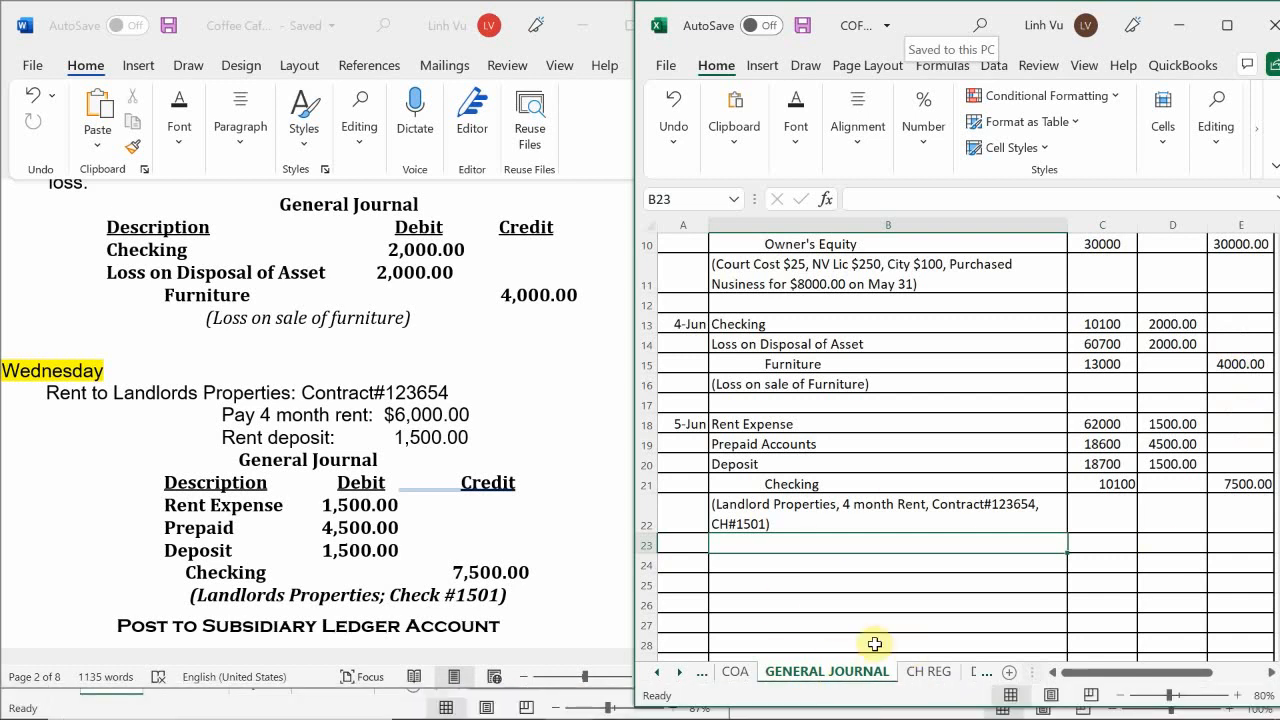
Switch to the Coffee Cafe general ledger workbook and select the Rent Expense account's first date cell, A186, on the EXPENSES - OP sheet.
mouse_move(811, 718)
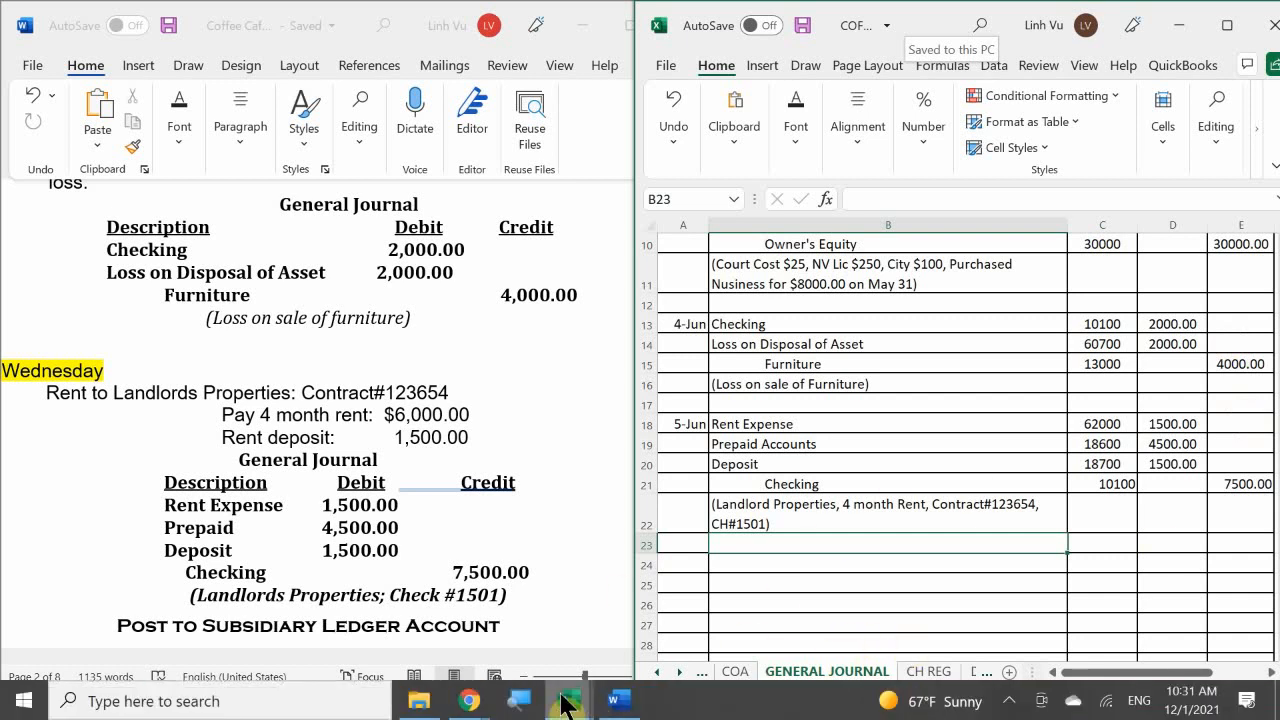
mouse_move(563, 705)
click(529, 634)
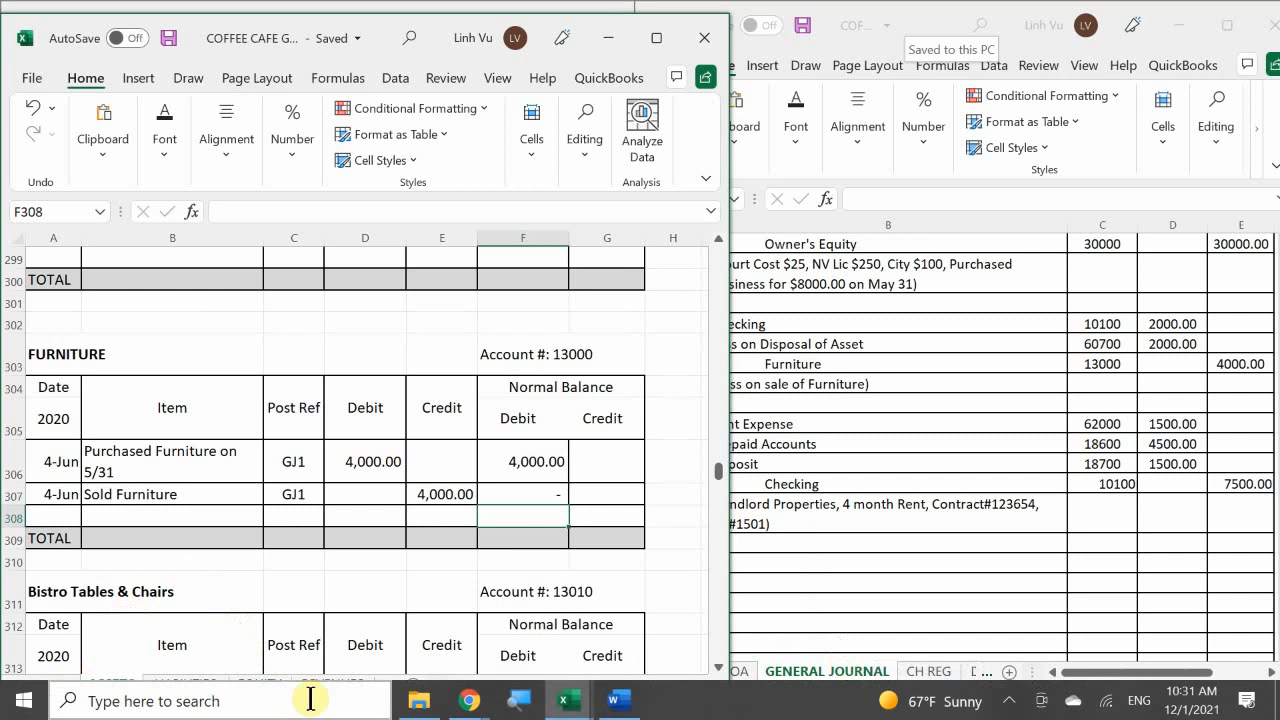
click(342, 694)
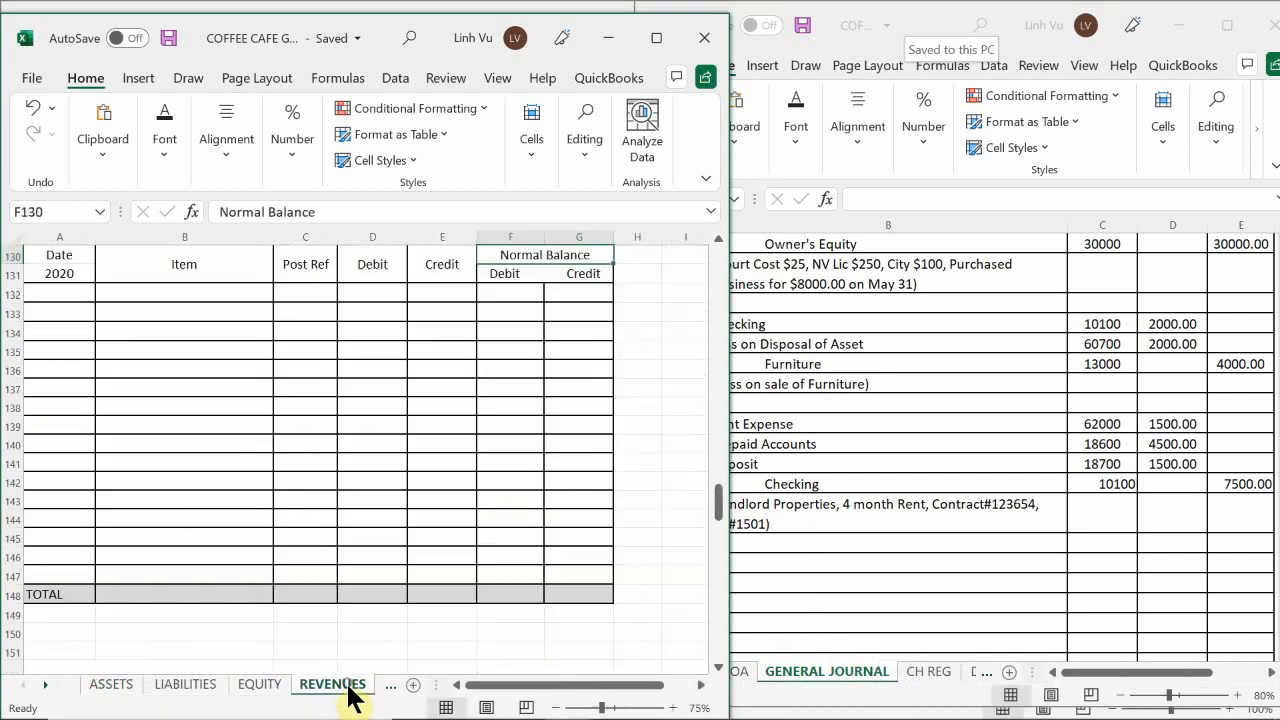
click(392, 686)
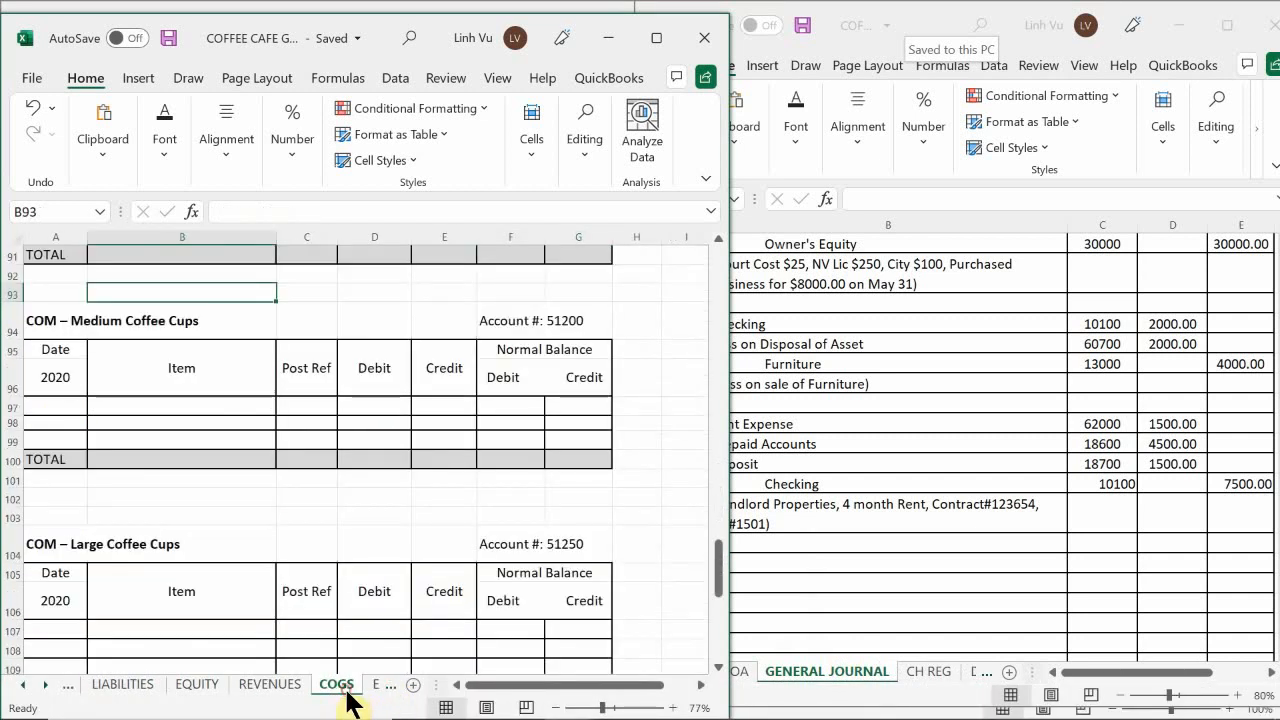
click(384, 688)
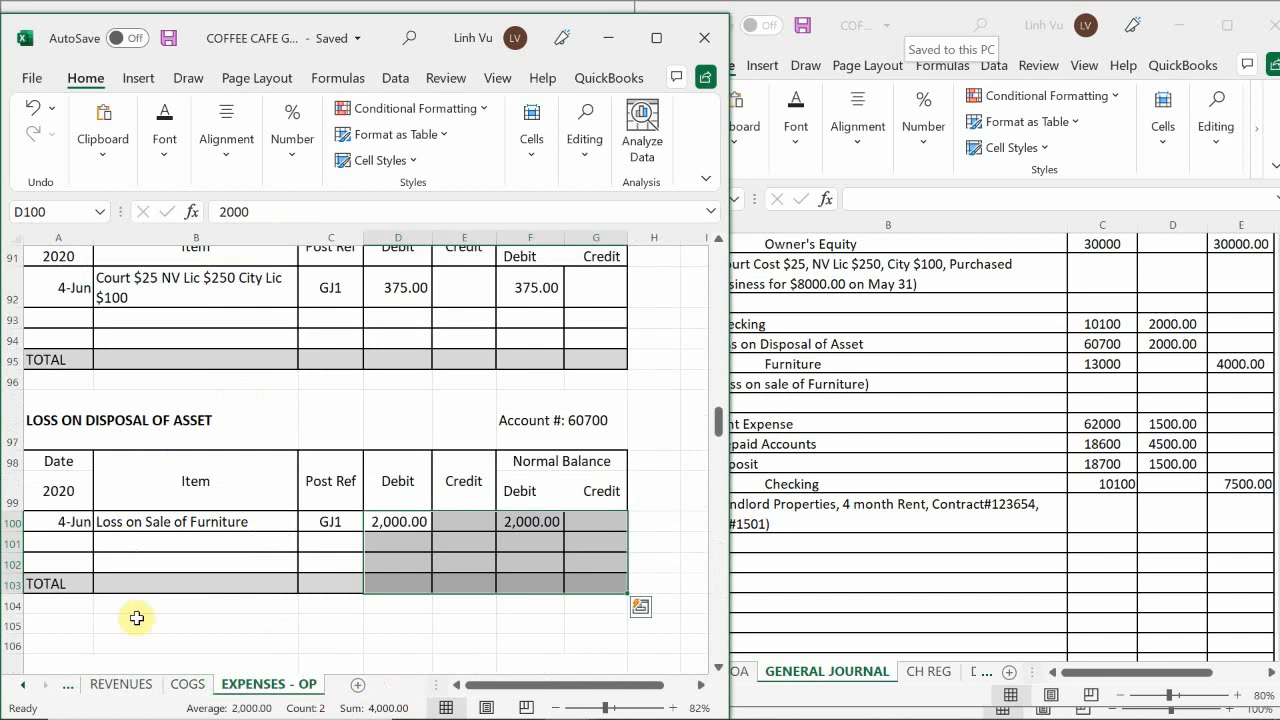
click(161, 478)
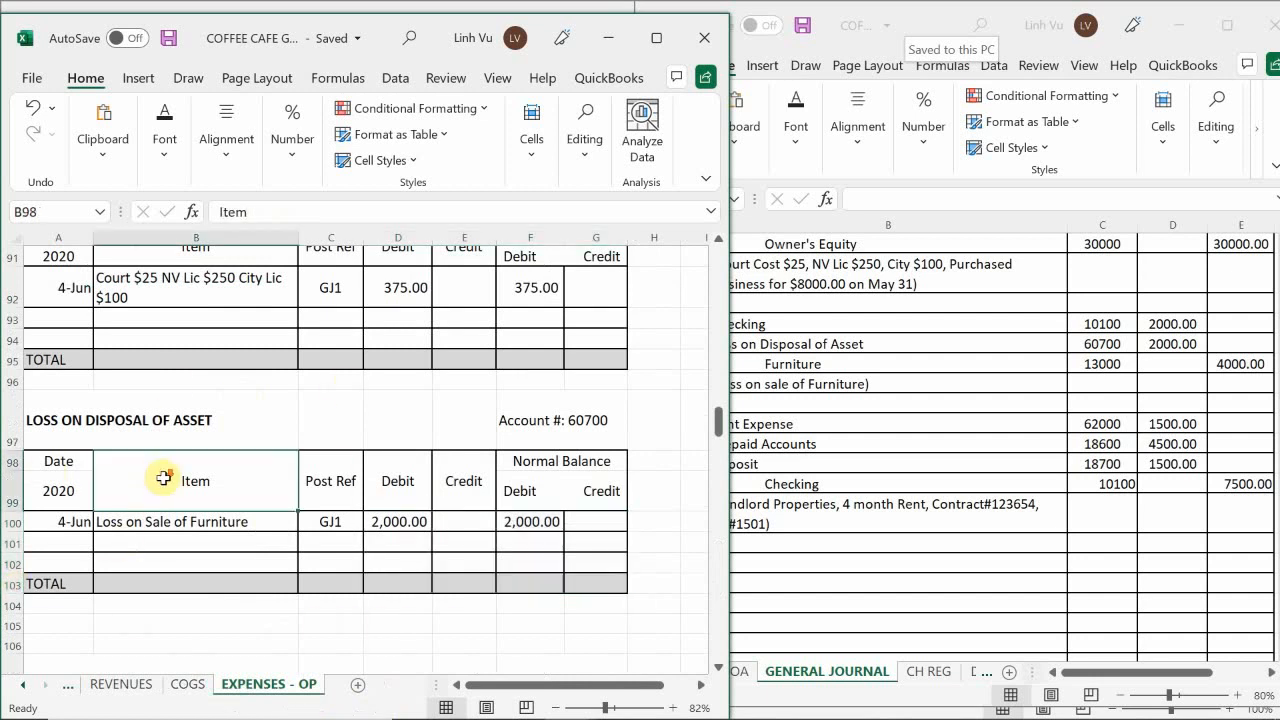
scroll(163, 485, down, 14)
scroll(165, 491, down, 3)
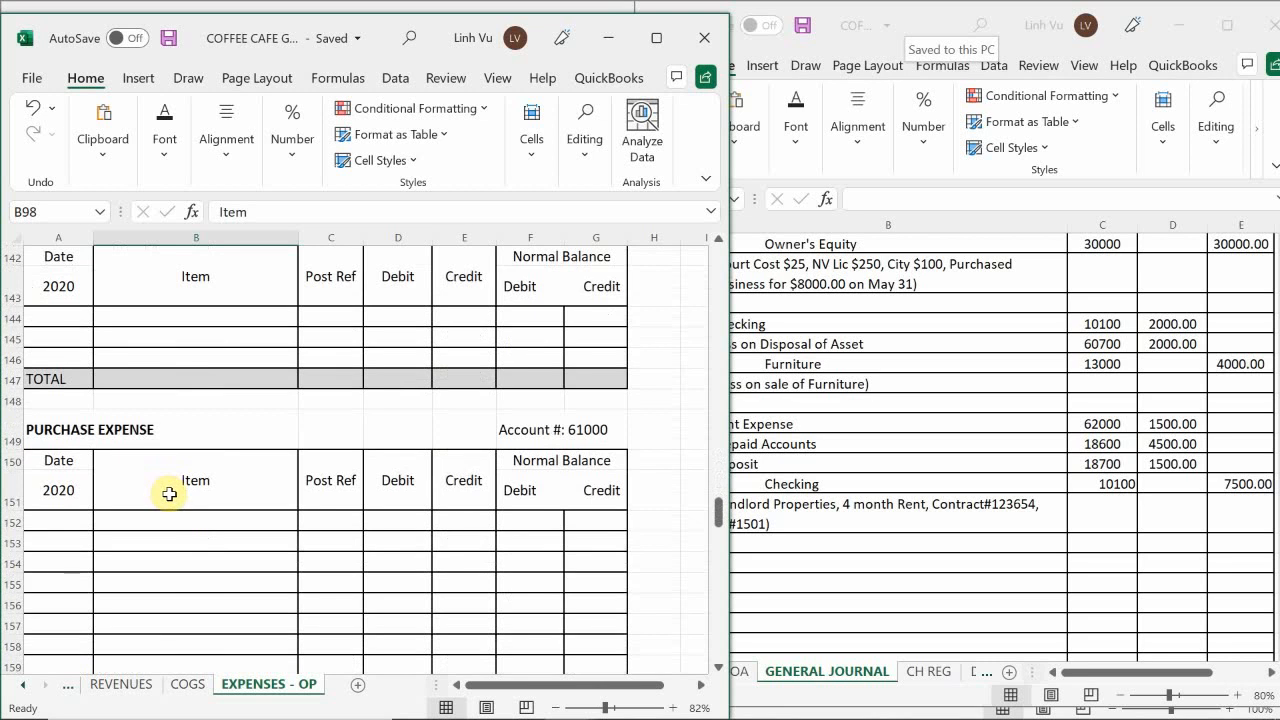
scroll(169, 494, down, 7)
scroll(171, 496, down, 5)
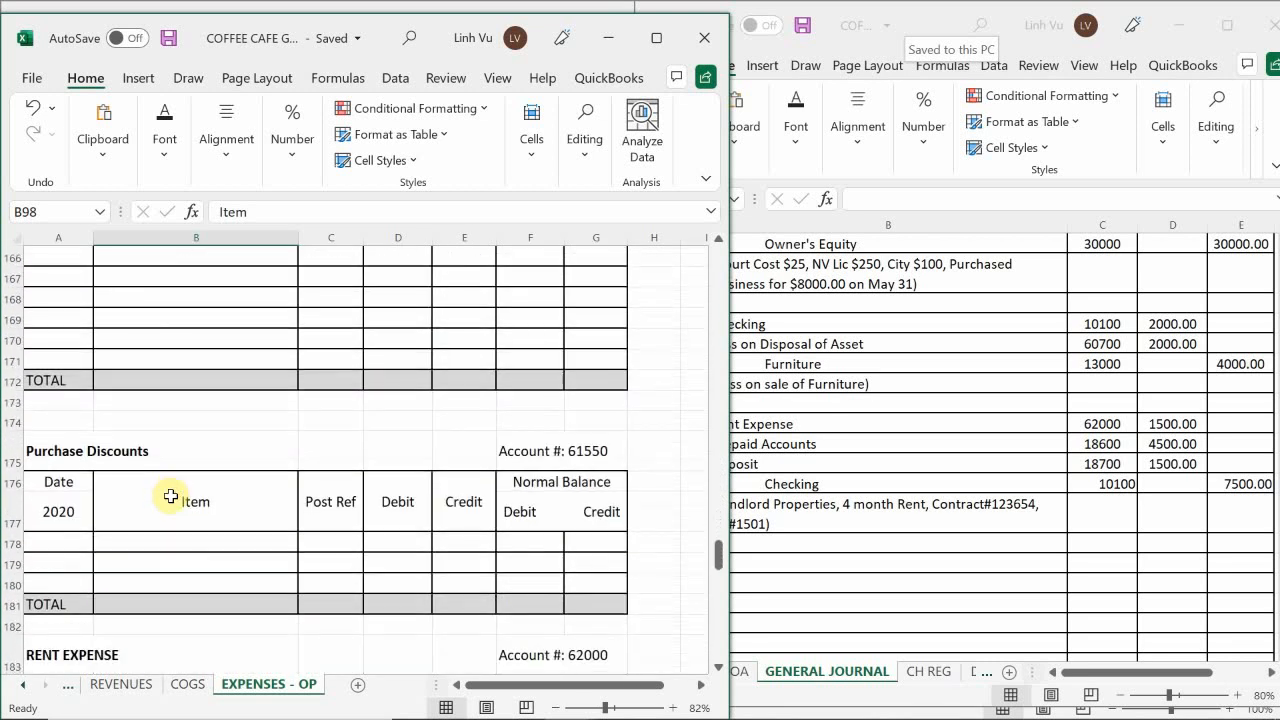
scroll(171, 496, up, 1)
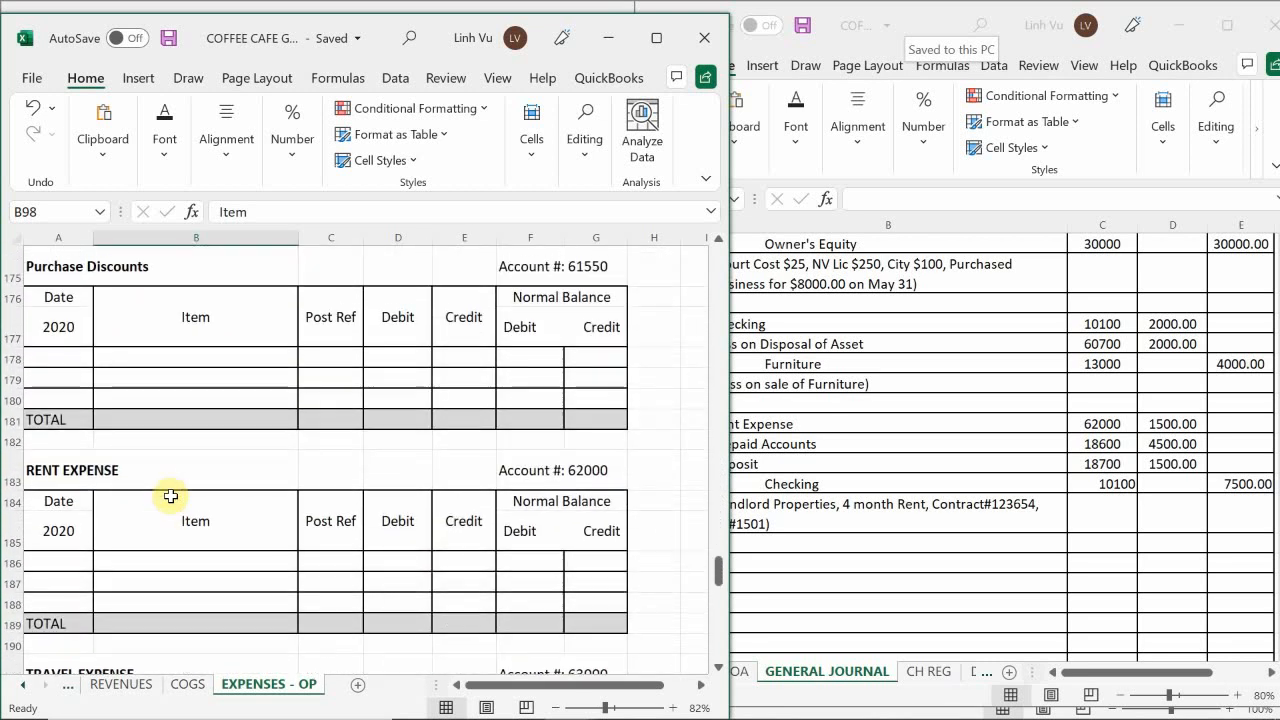
click(60, 560)
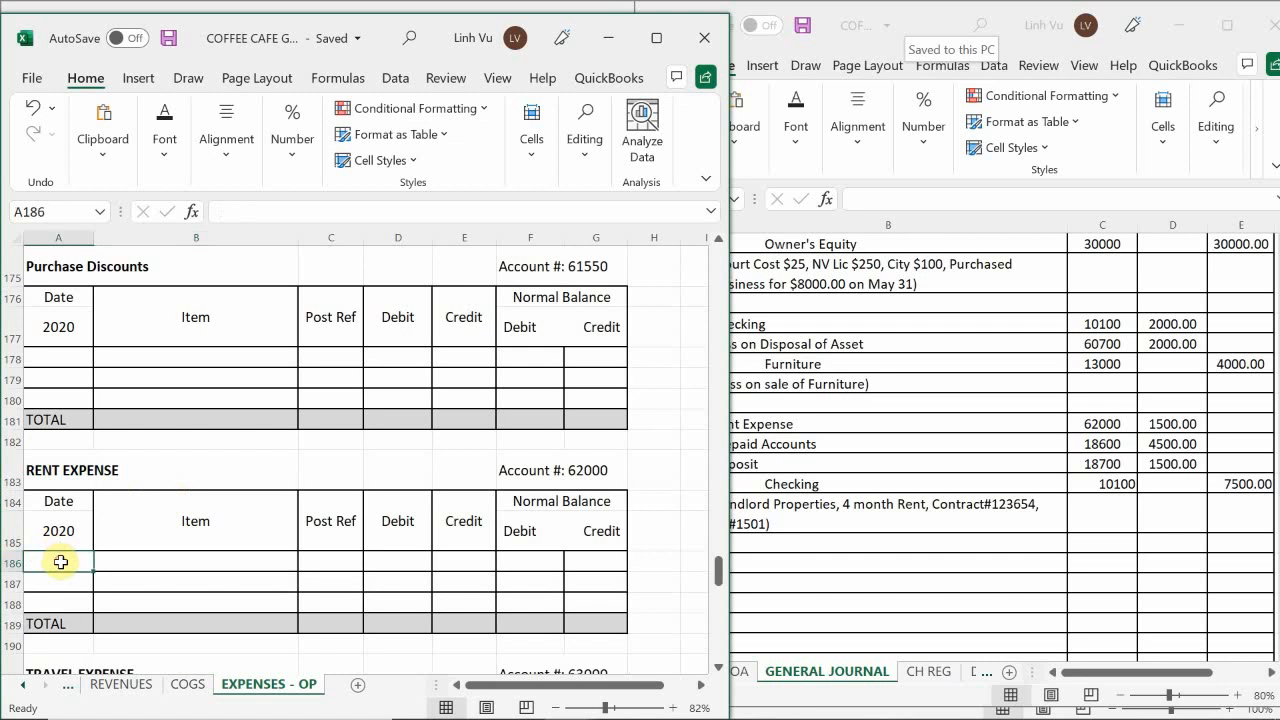
text(6/)
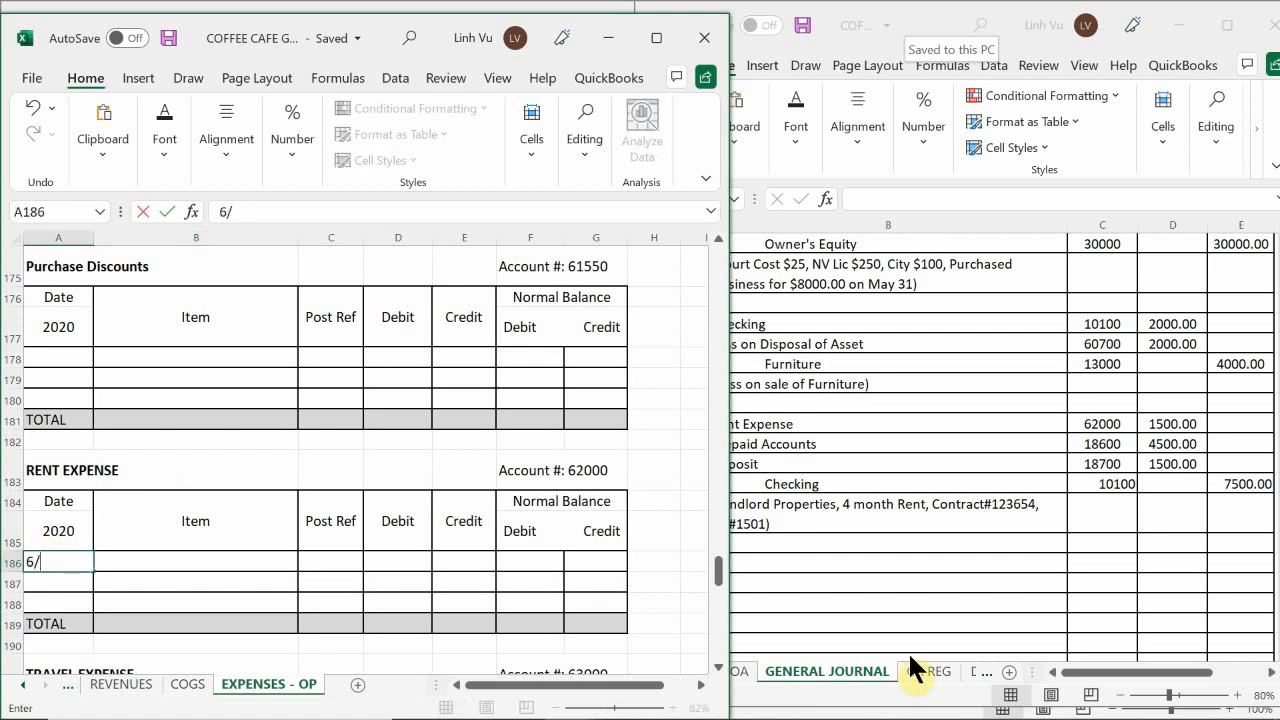
text(4)
key(Return)
key(Right)
key(Up)
key(Left)
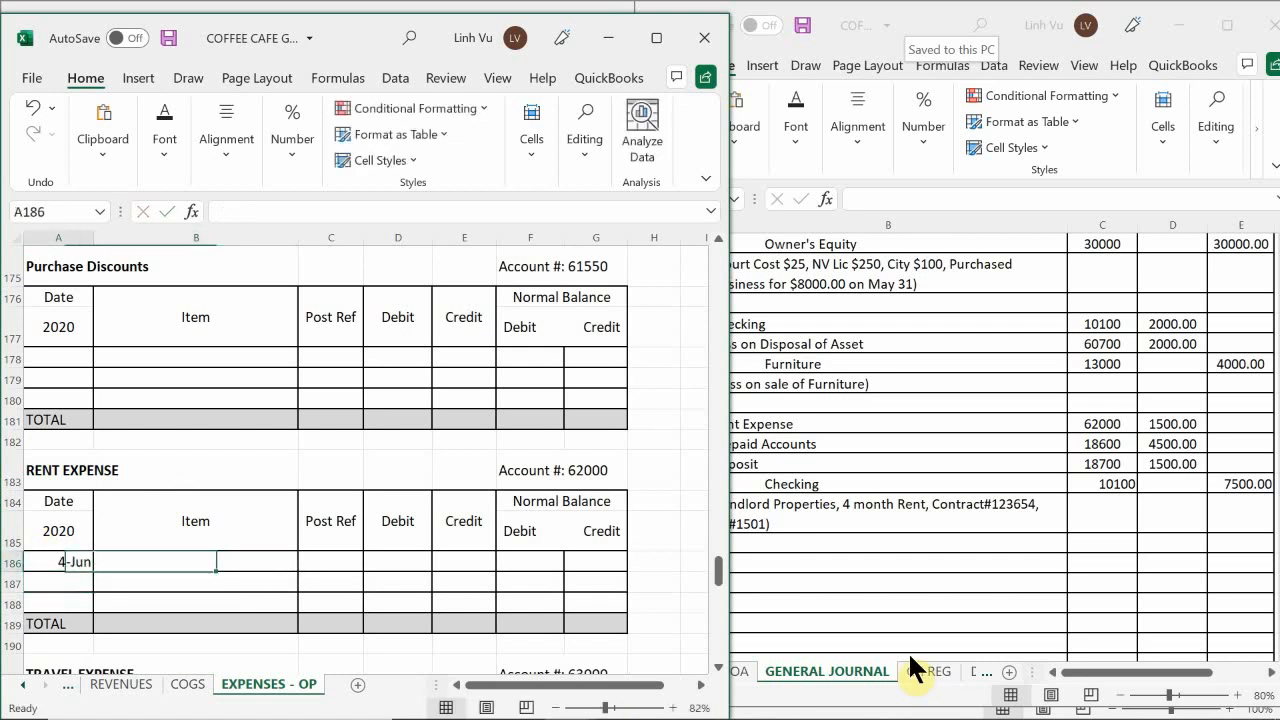
Enter the date 6/5 in cell A186 of the Rent Expense account.
text(6/5)
key(Return)
Enter the item description "Rent for month of June" in B186 of the Rent Expense account.
key(Right)
key(Up)
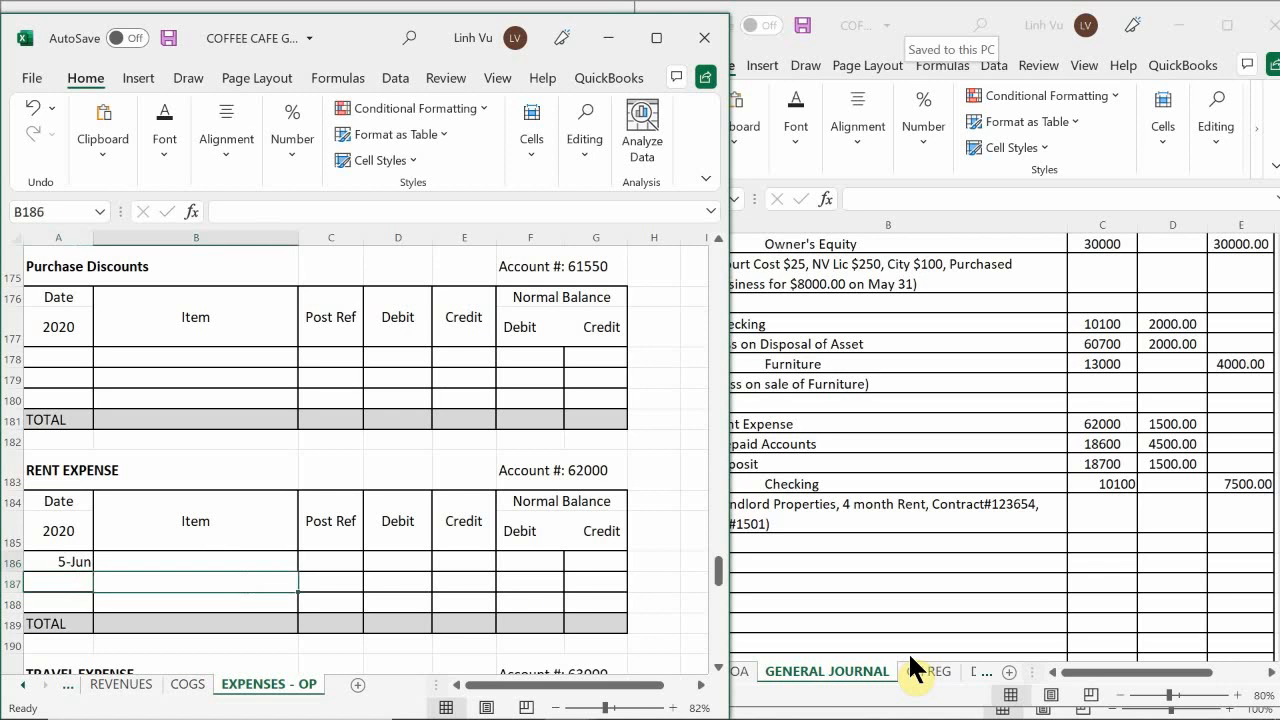
text(4)
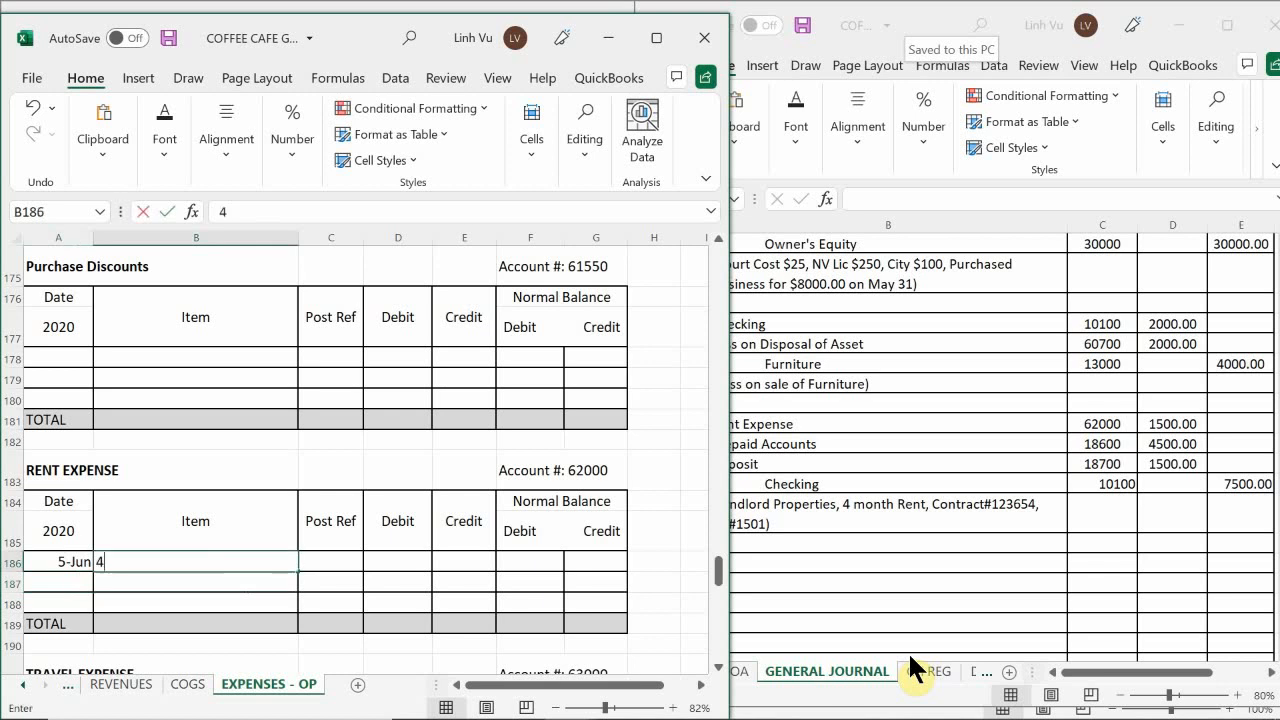
key(BackSpace)
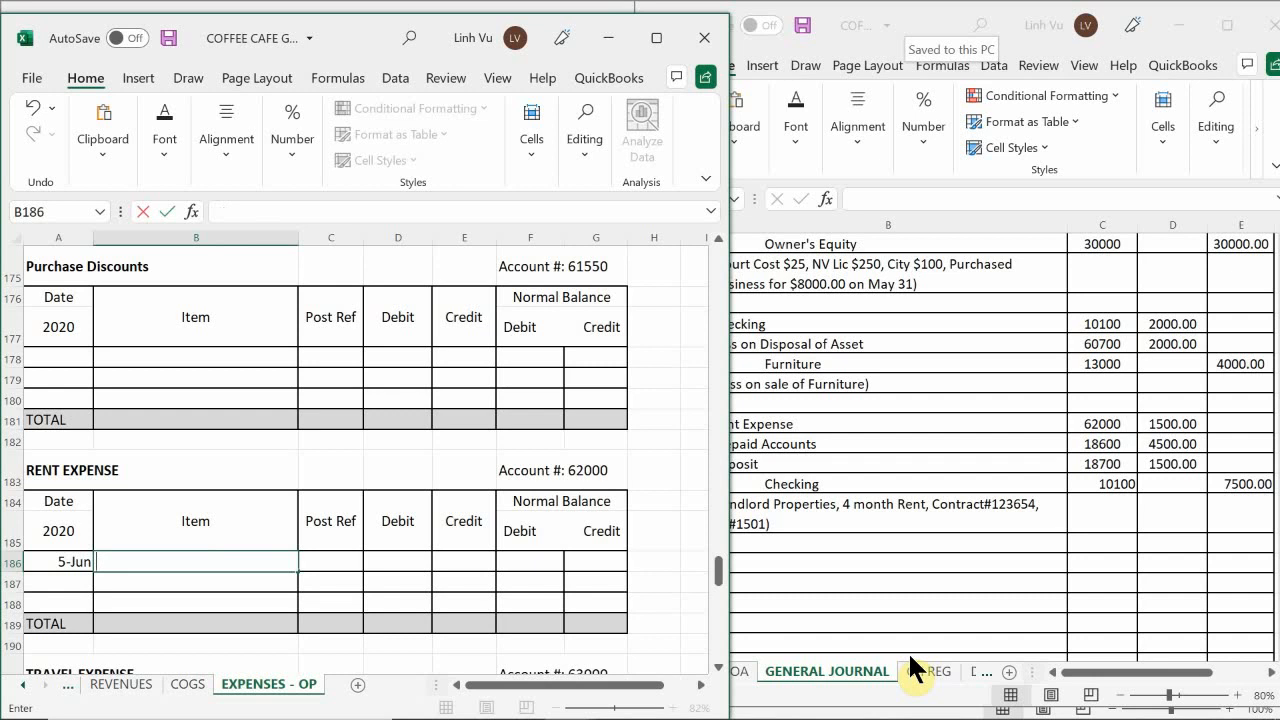
text(Rent for month of June)
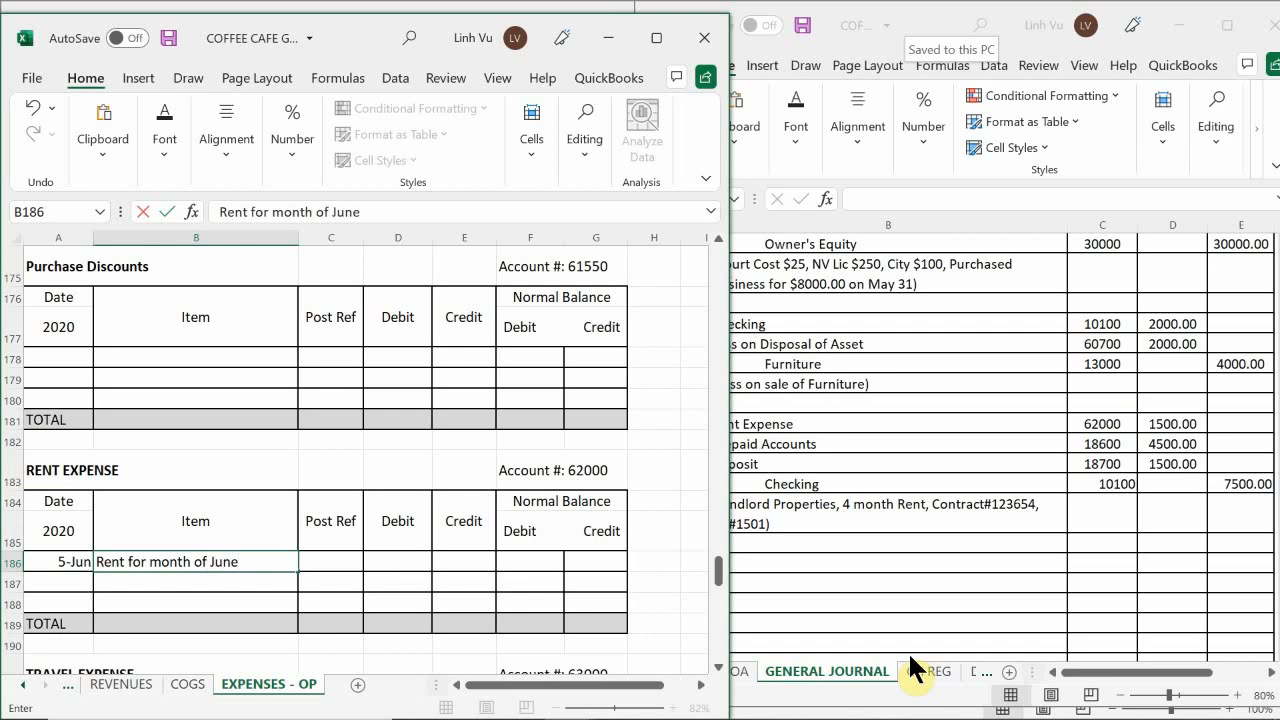
Fill in post reference GJ1 in C186 and a debit of 1500 in D186 for the 5-Jun Rent Expense entry.
key(Tab)
text(F)
key(BackSpace)
text(G)
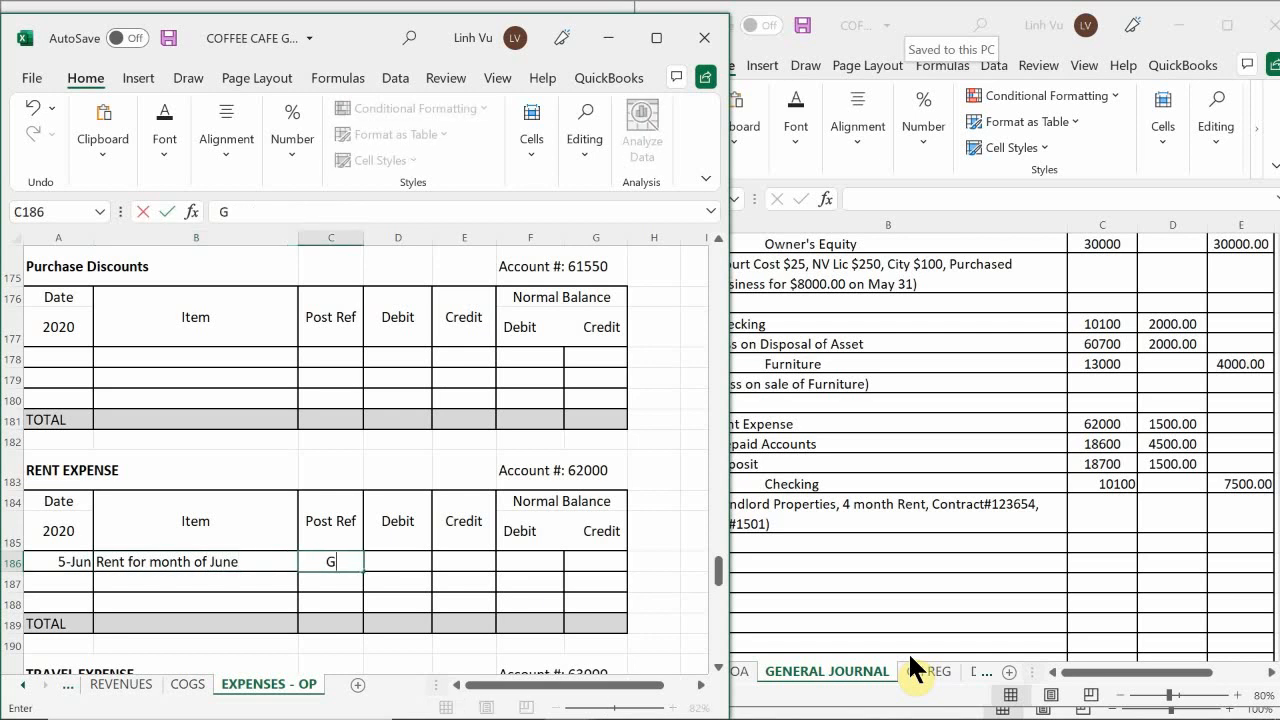
text(J1)
key(Return)
key(Right)
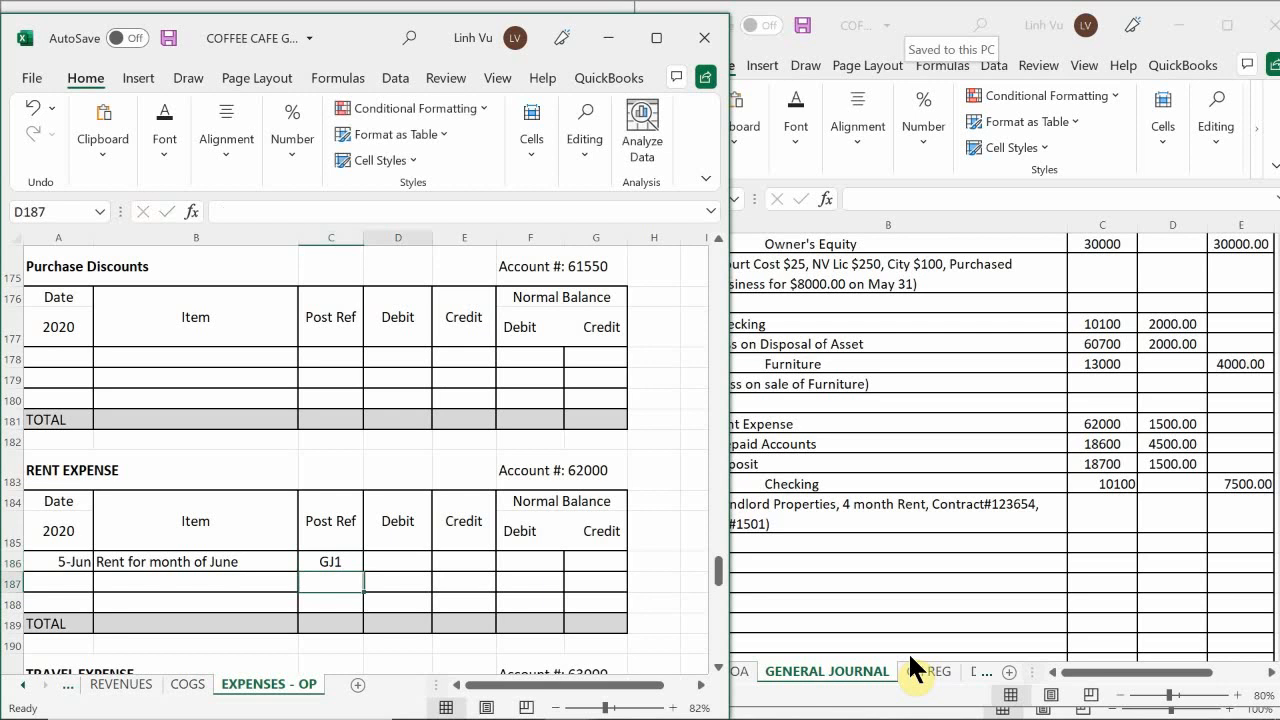
key(Up)
text(1500)
key(Return)
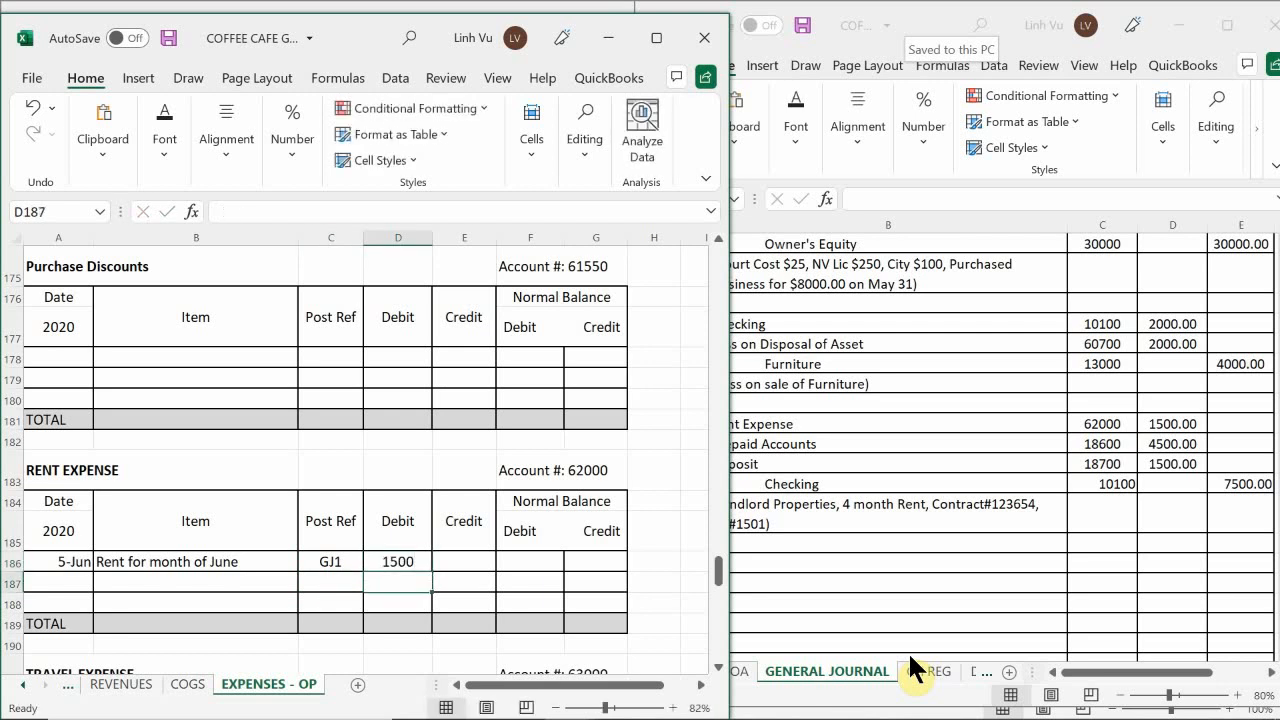
Set the Rent Expense debit balance in F186 with a formula referring to the debit amount in D186.
key(Right)
key(Right)
key(Up)
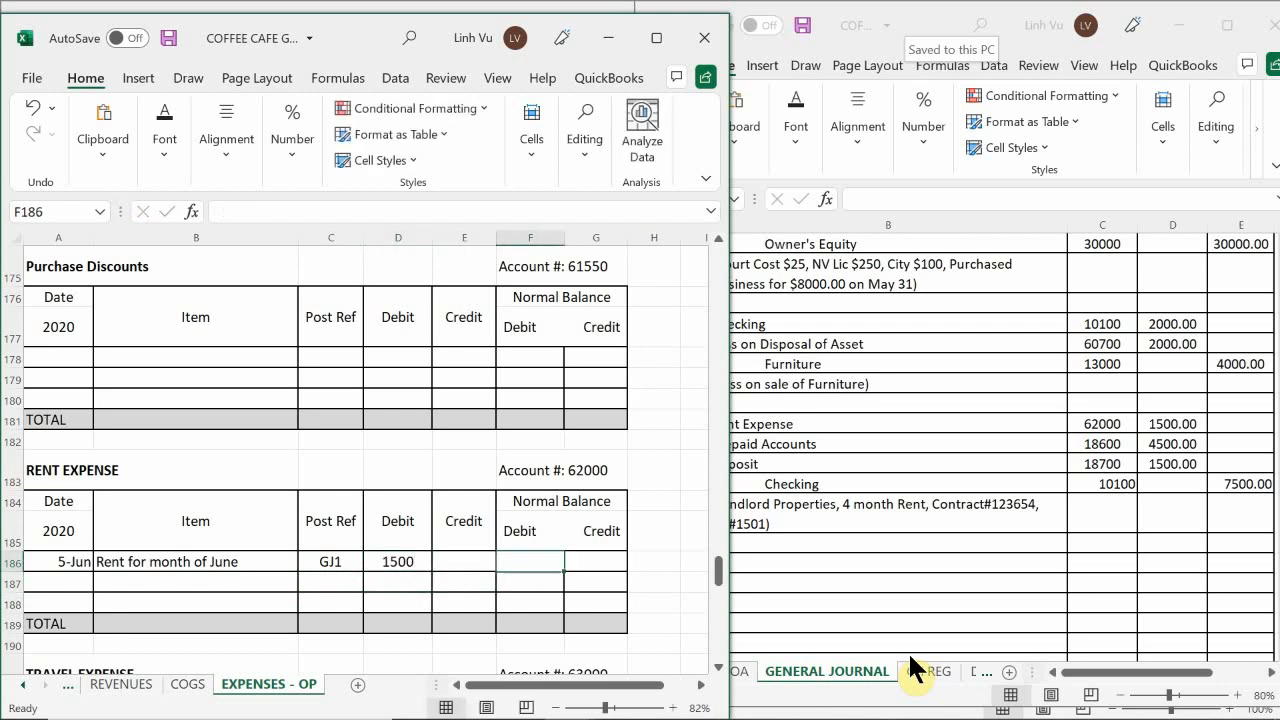
text(=)
key(Left)
key(Left)
key(Return)
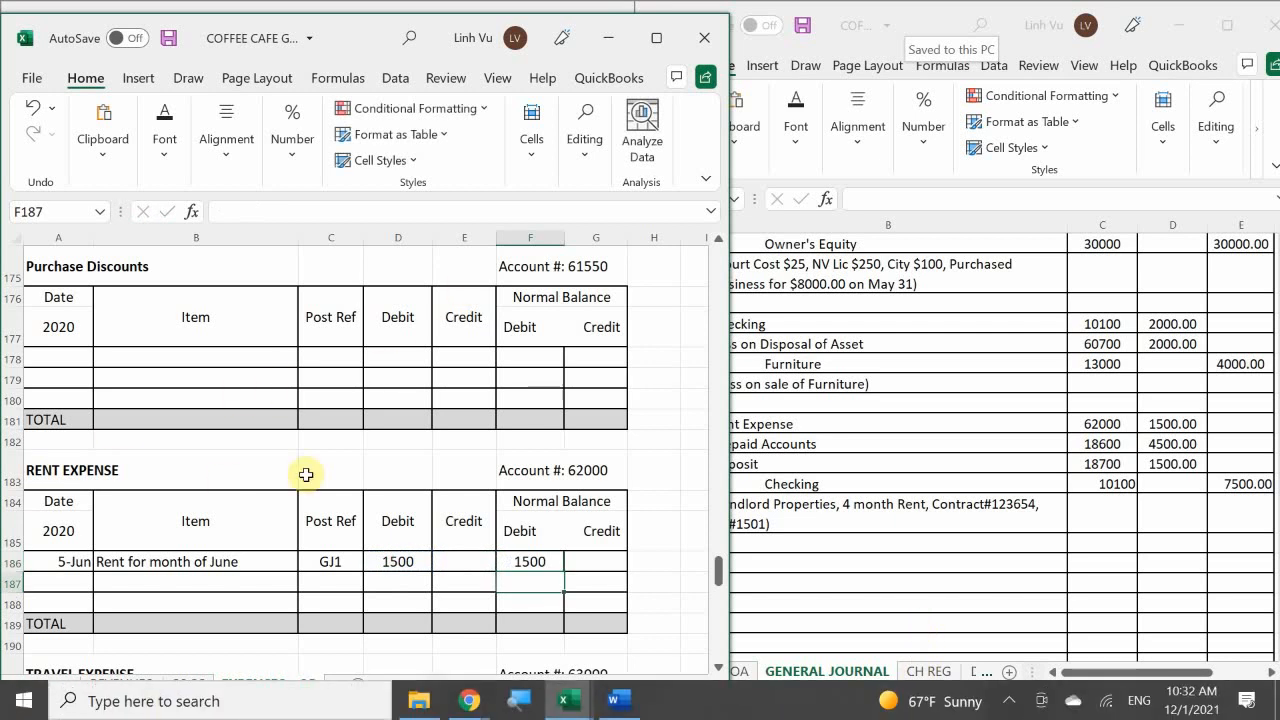
Apply the comma number style to the Rent Expense amount cells D186:G189.
drag(398, 562, 587, 622)
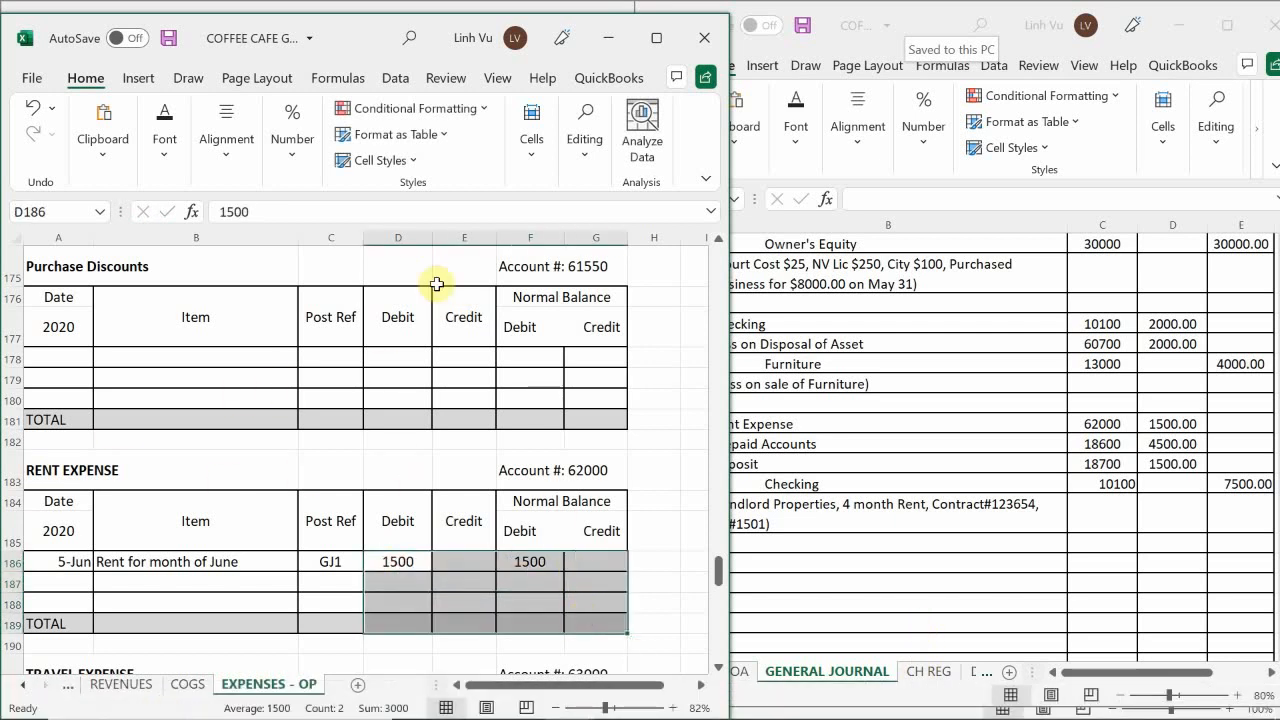
click(302, 155)
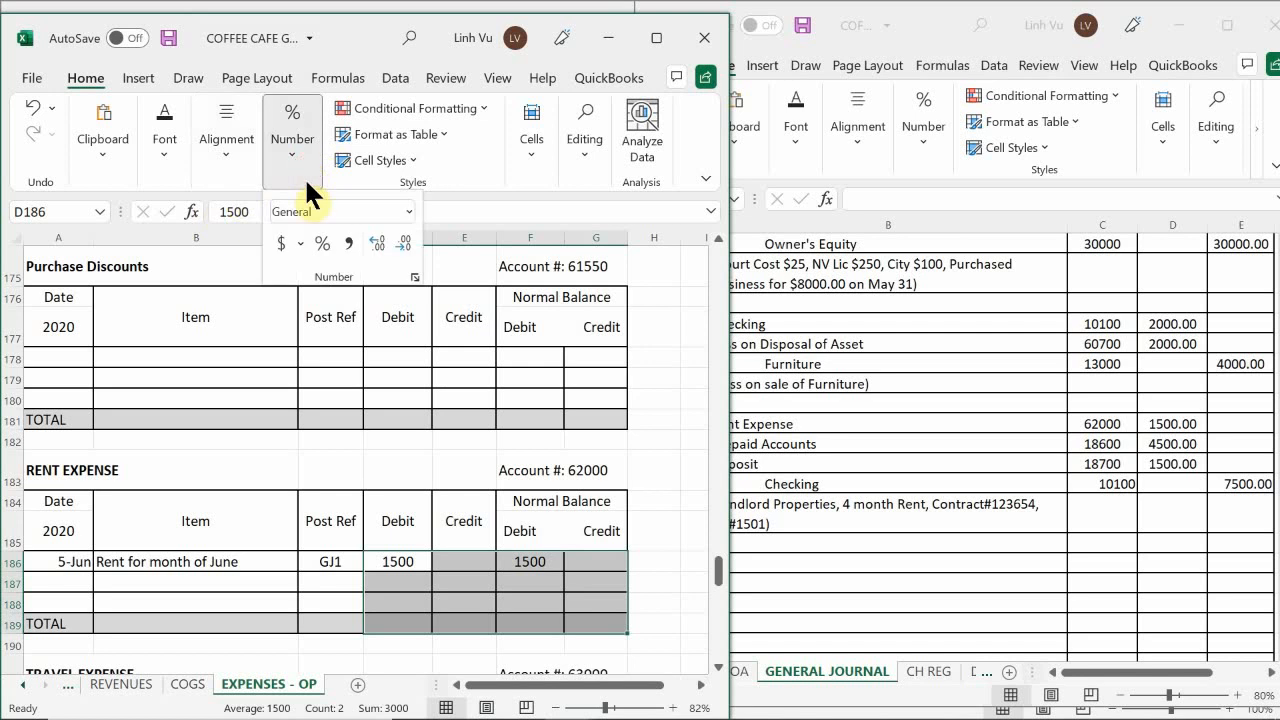
click(346, 246)
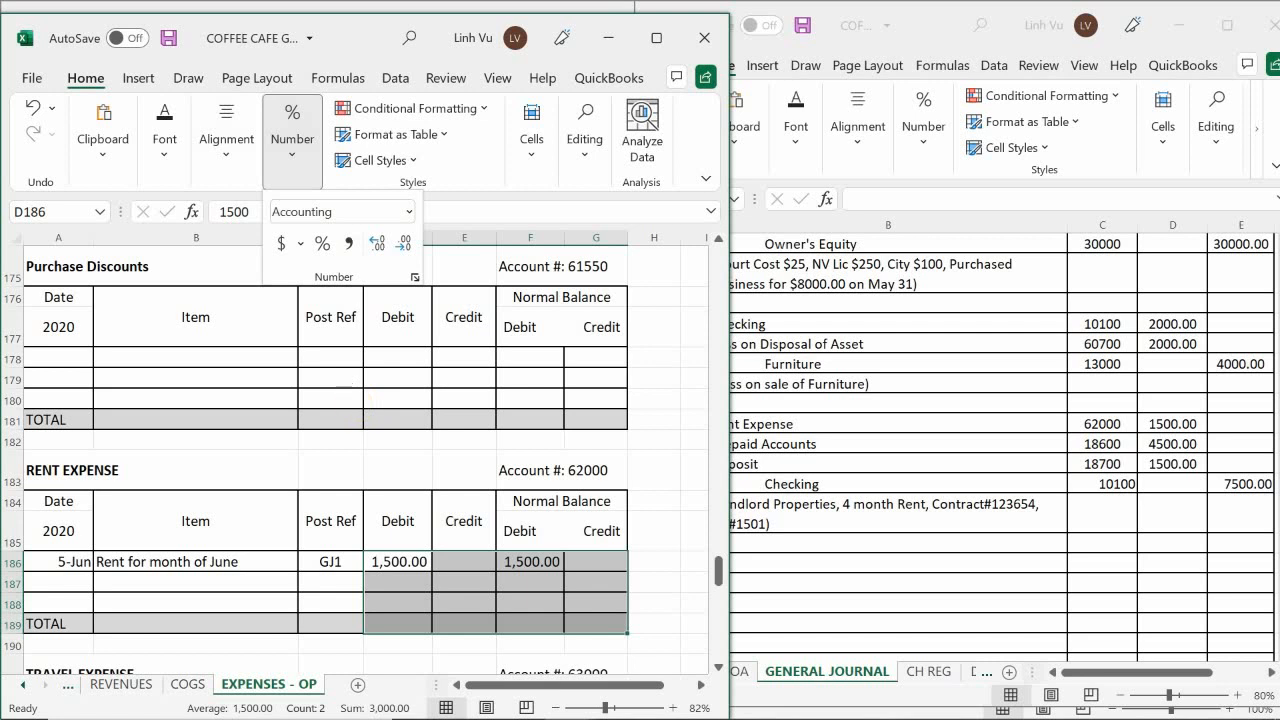
Find the Prepaid Accounts ledger on the ASSETS sheet and enter the date 6/5 in its first date cell, A510.
click(22, 686)
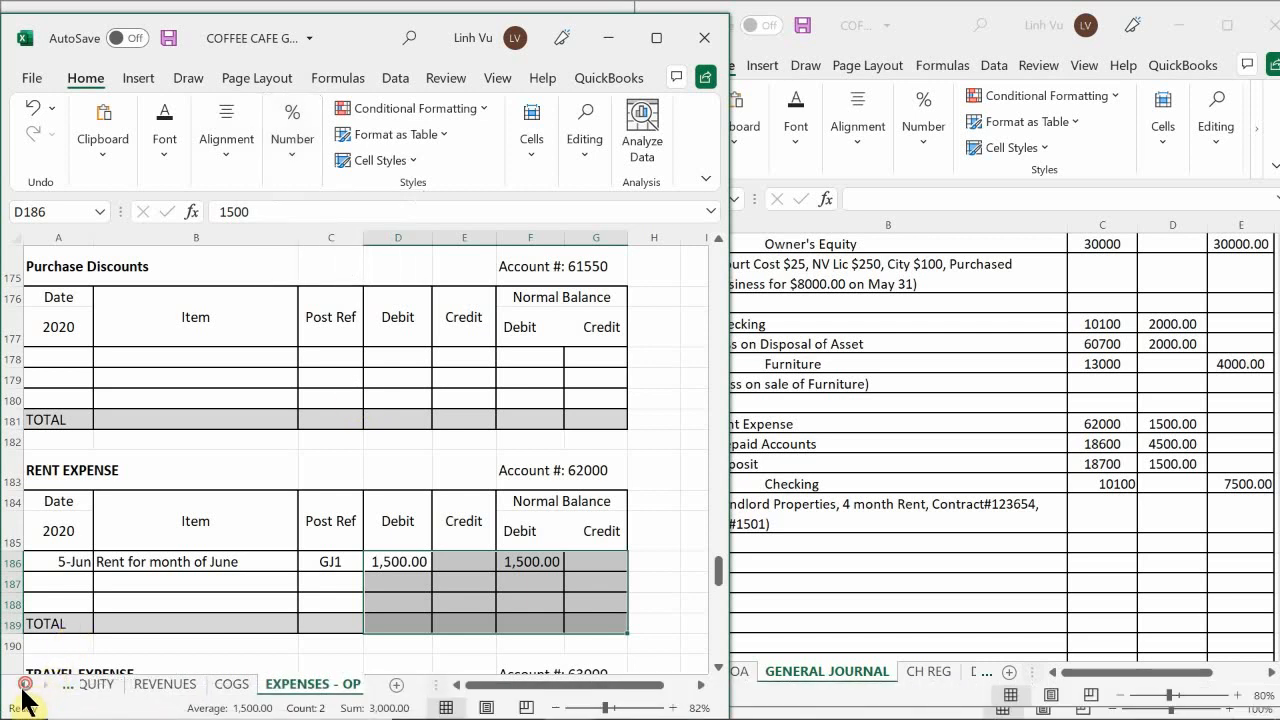
click(22, 686)
click(102, 686)
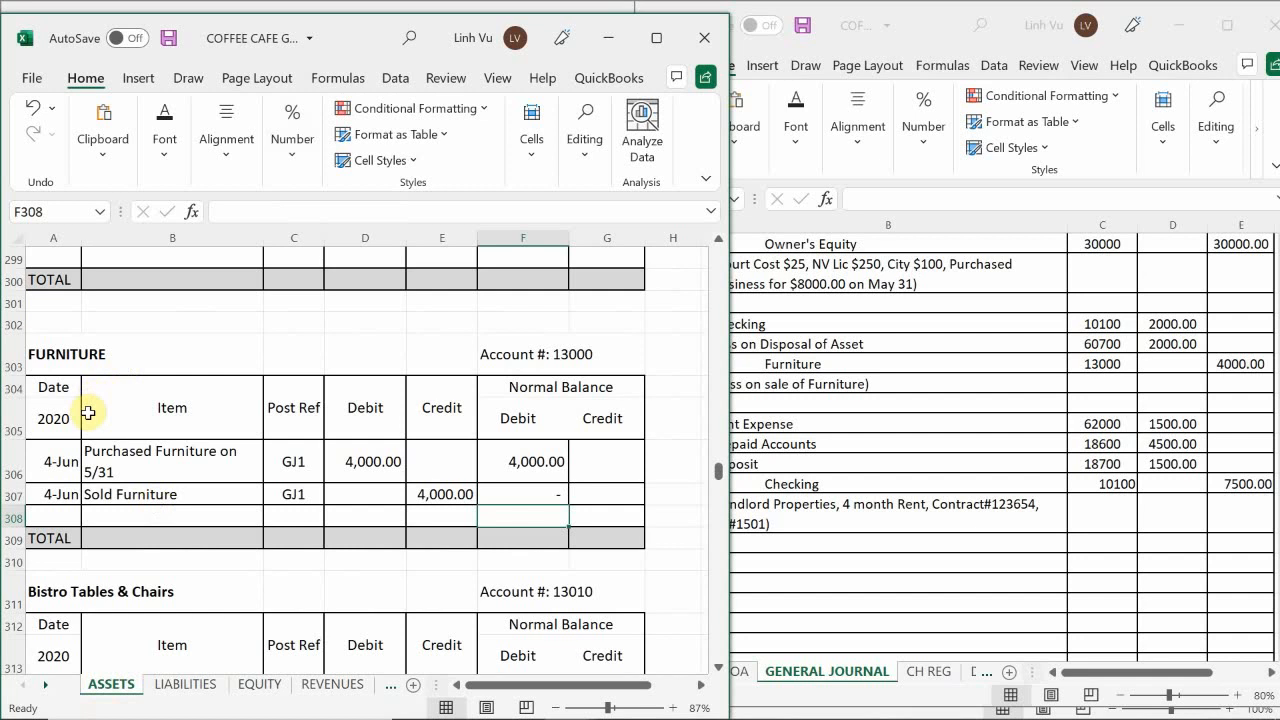
scroll(88, 413, down, 14)
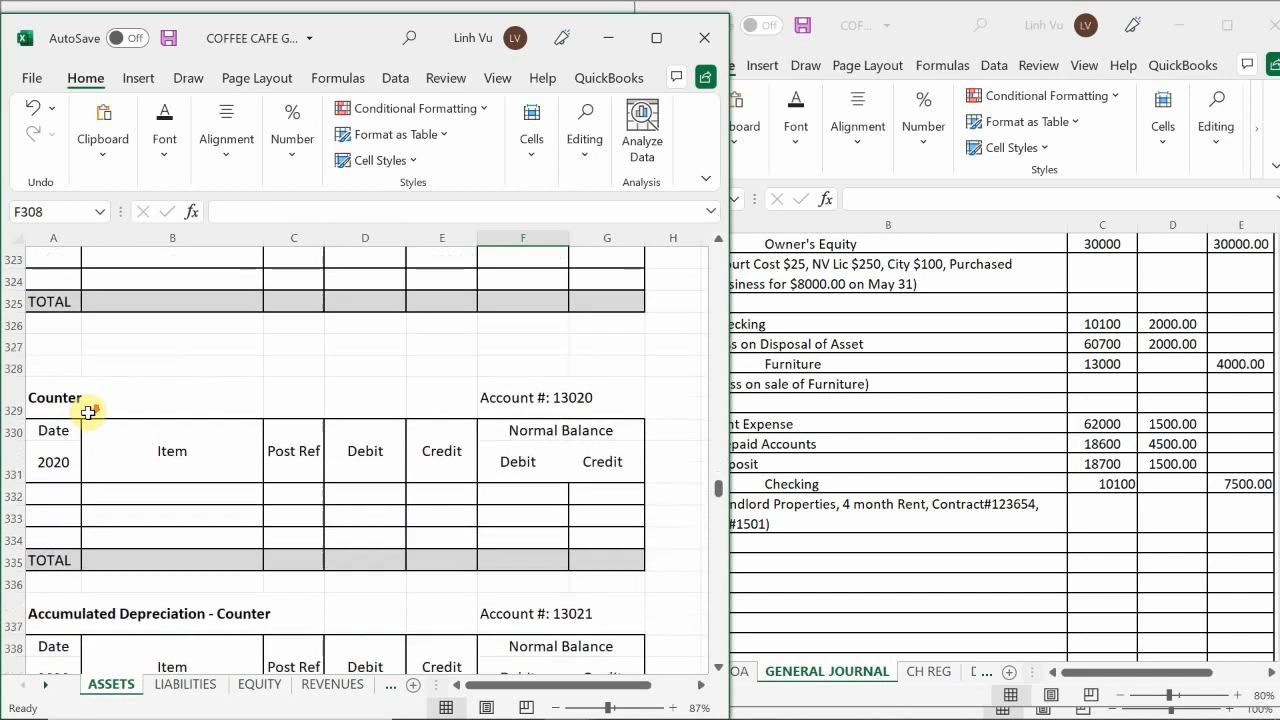
scroll(88, 416, down, 6)
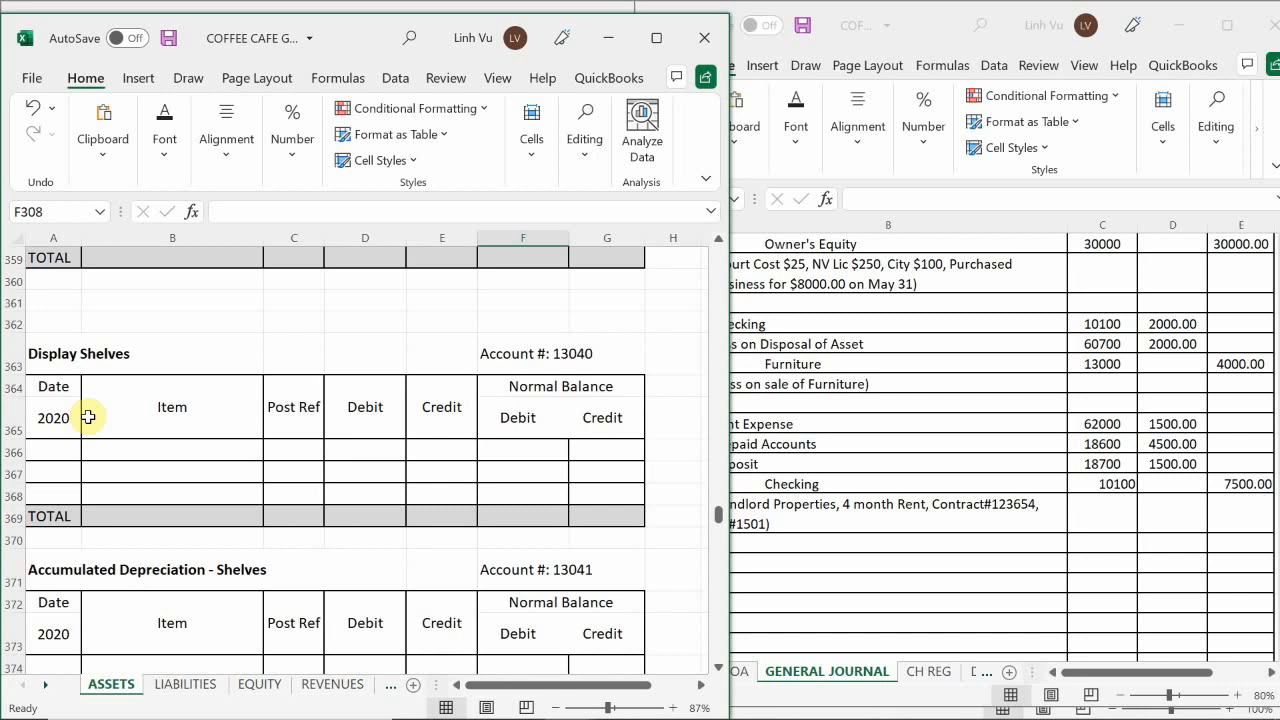
scroll(88, 417, down, 6)
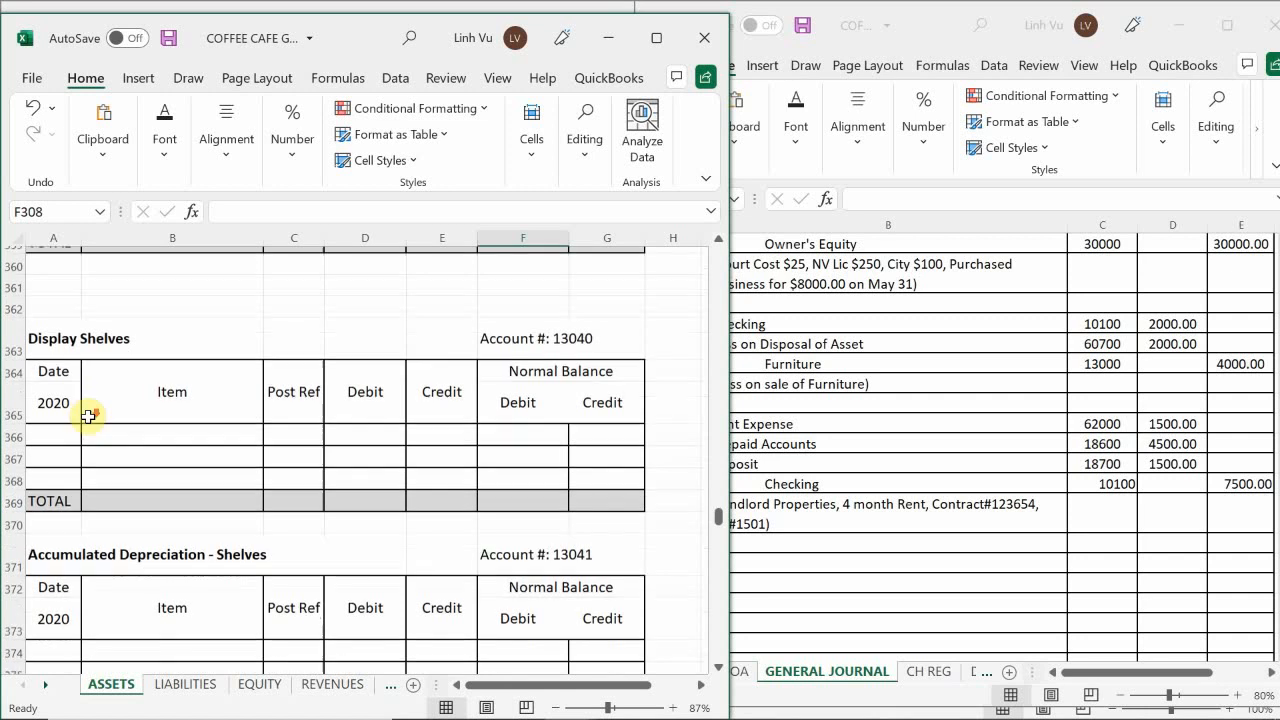
scroll(88, 420, down, 1)
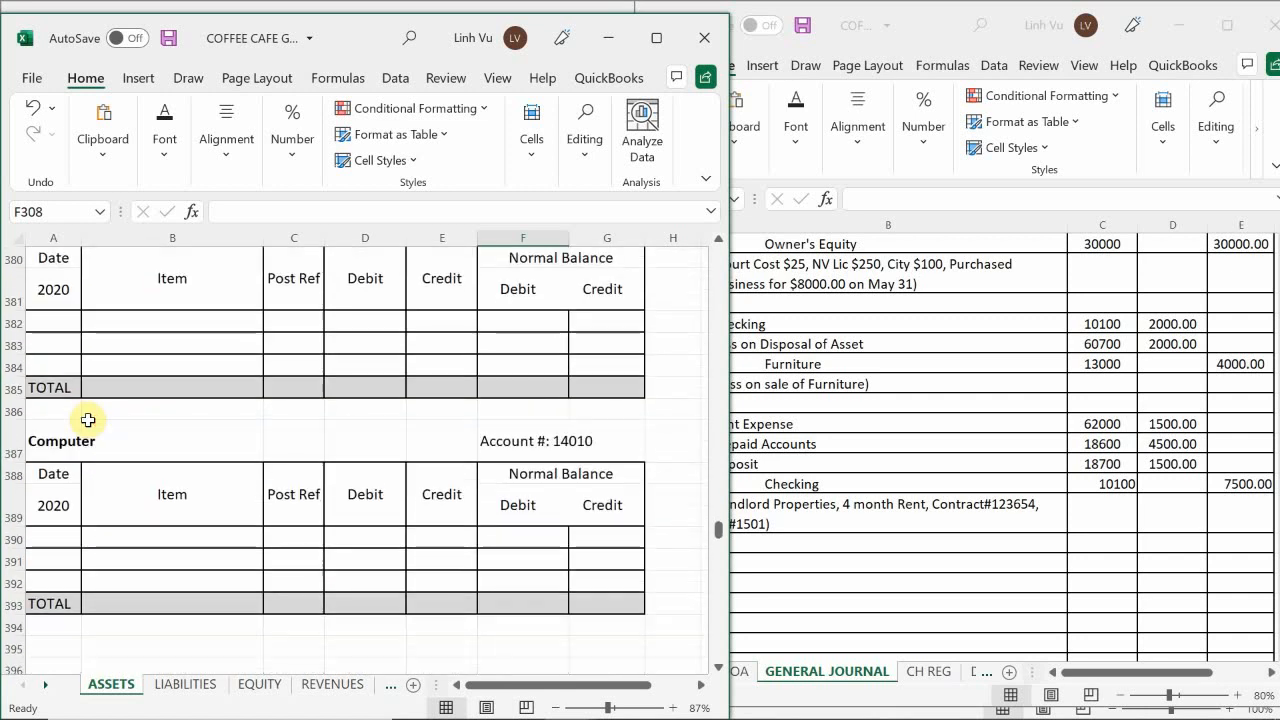
scroll(88, 420, down, 2)
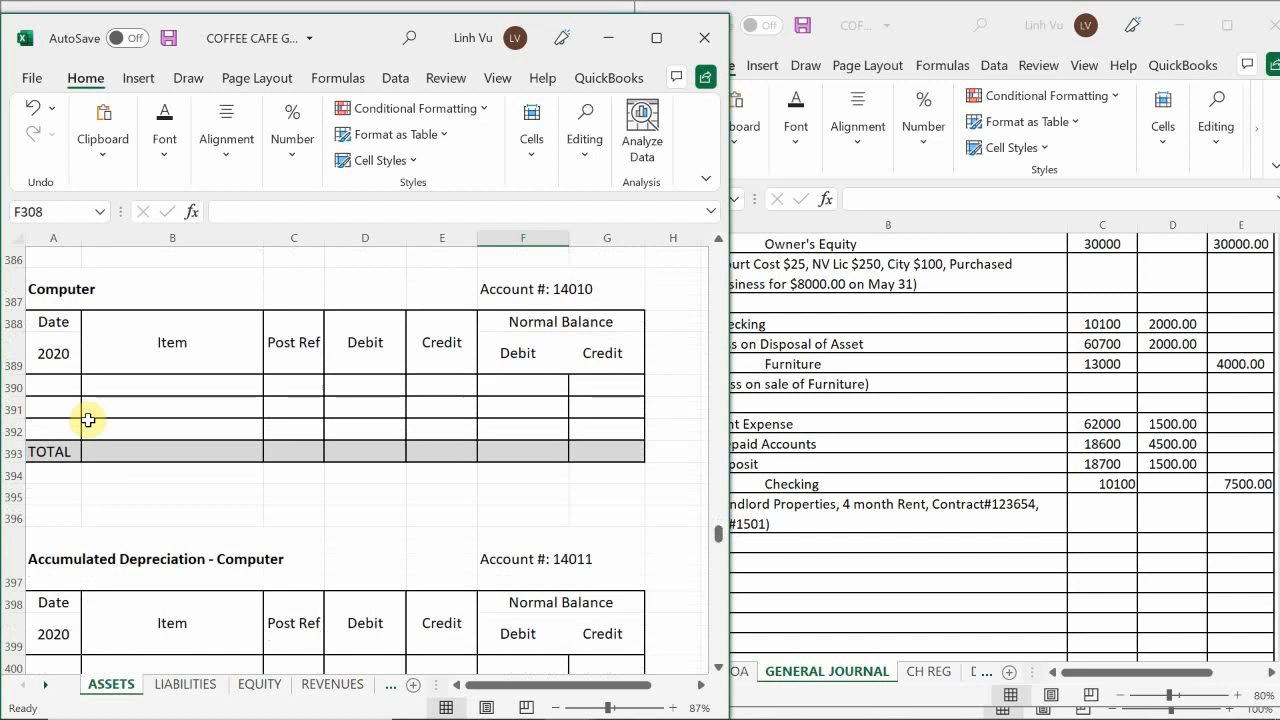
scroll(88, 420, down, 3)
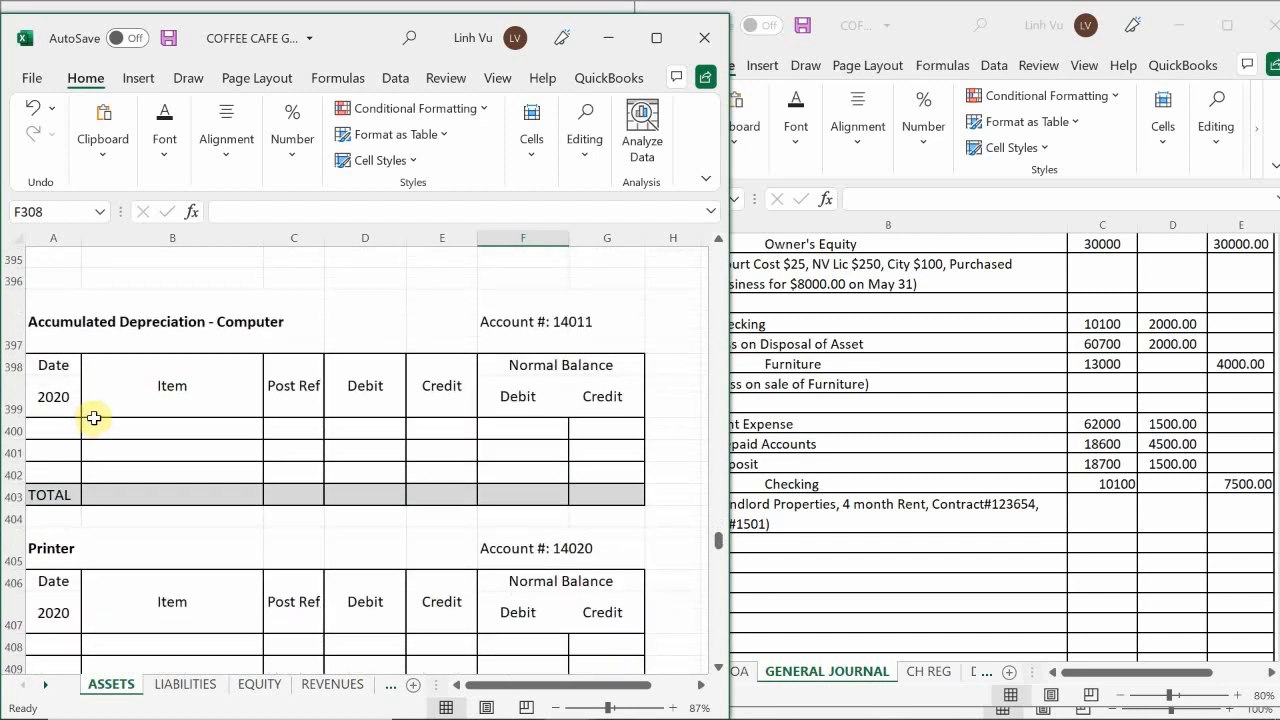
scroll(93, 418, down, 20)
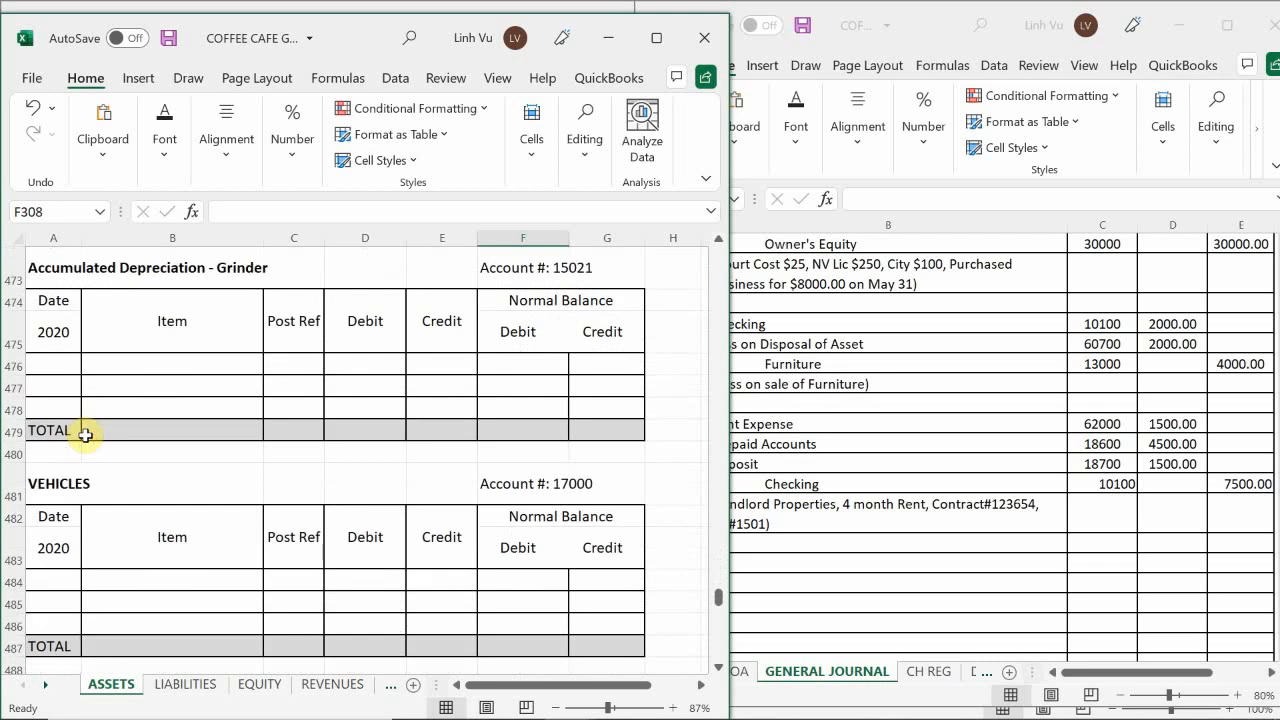
scroll(86, 435, down, 3)
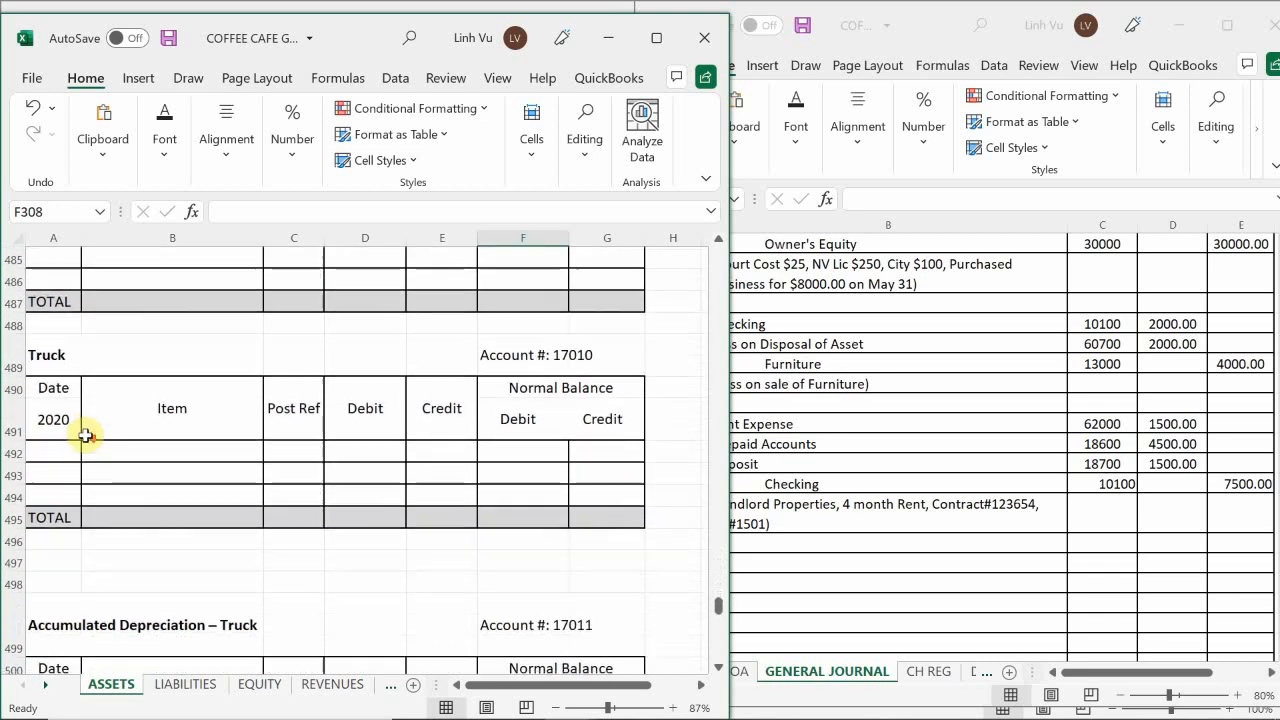
scroll(86, 435, down, 3)
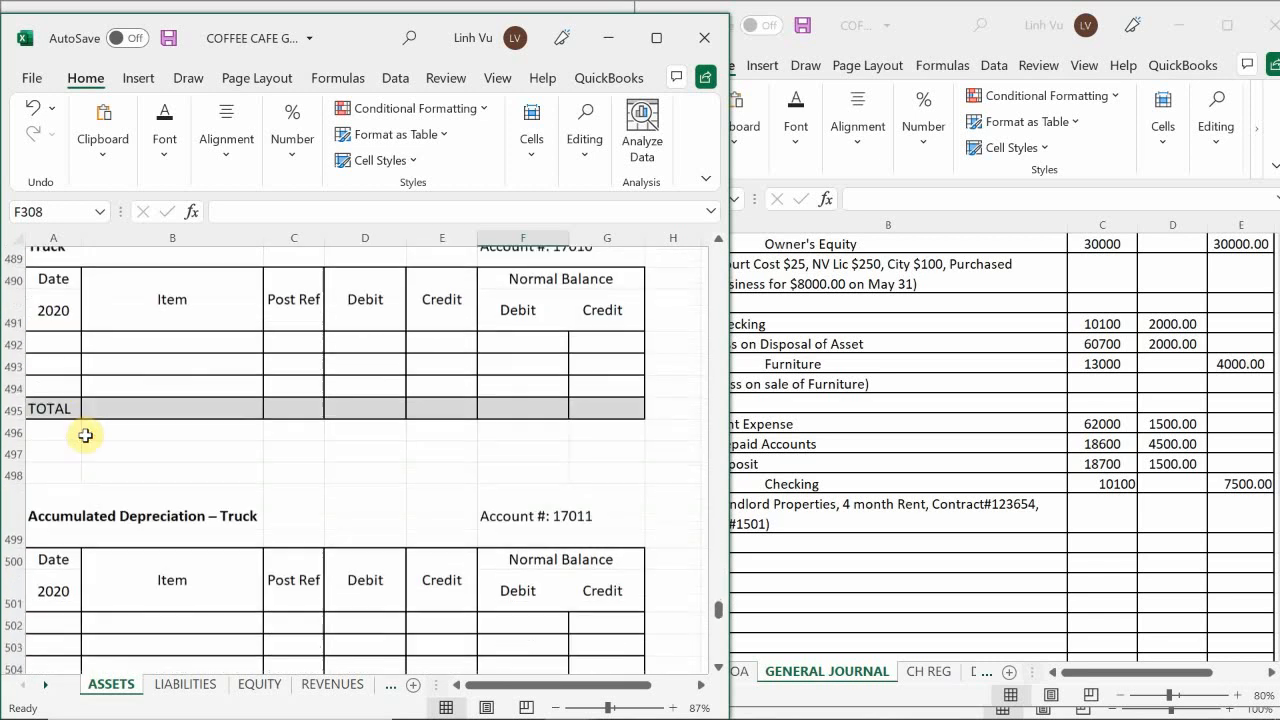
scroll(86, 435, down, 3)
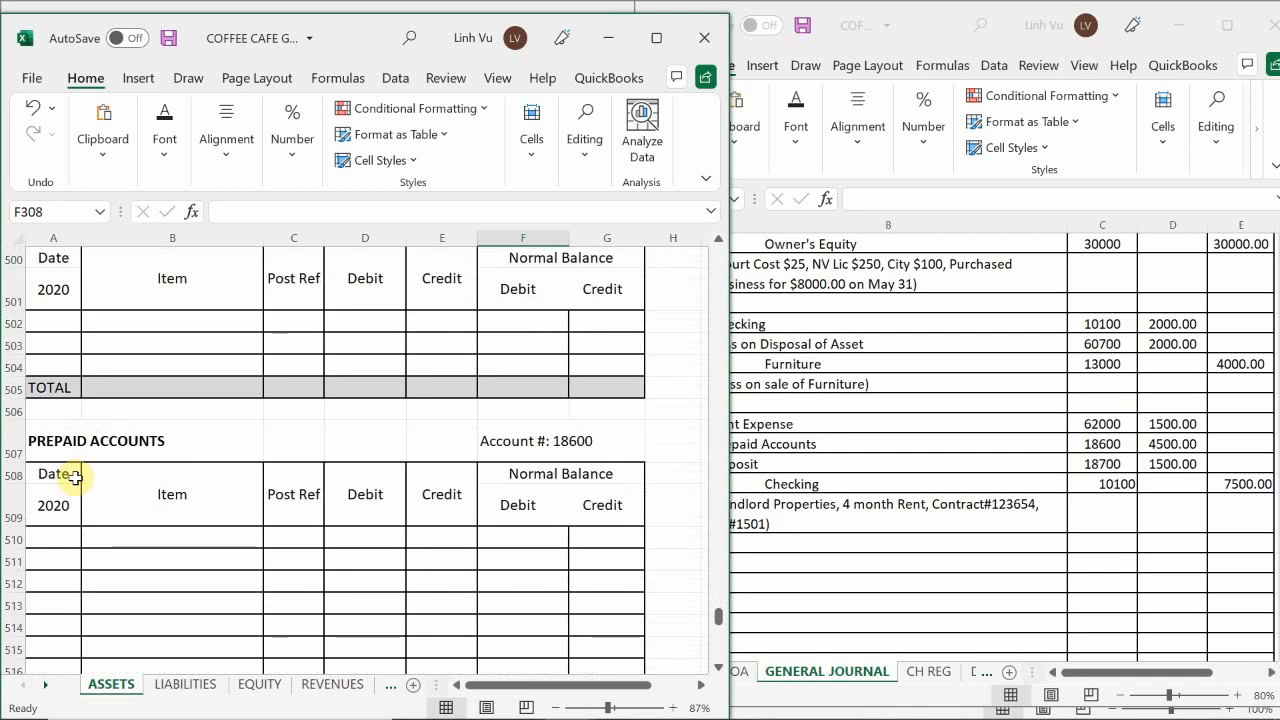
click(57, 533)
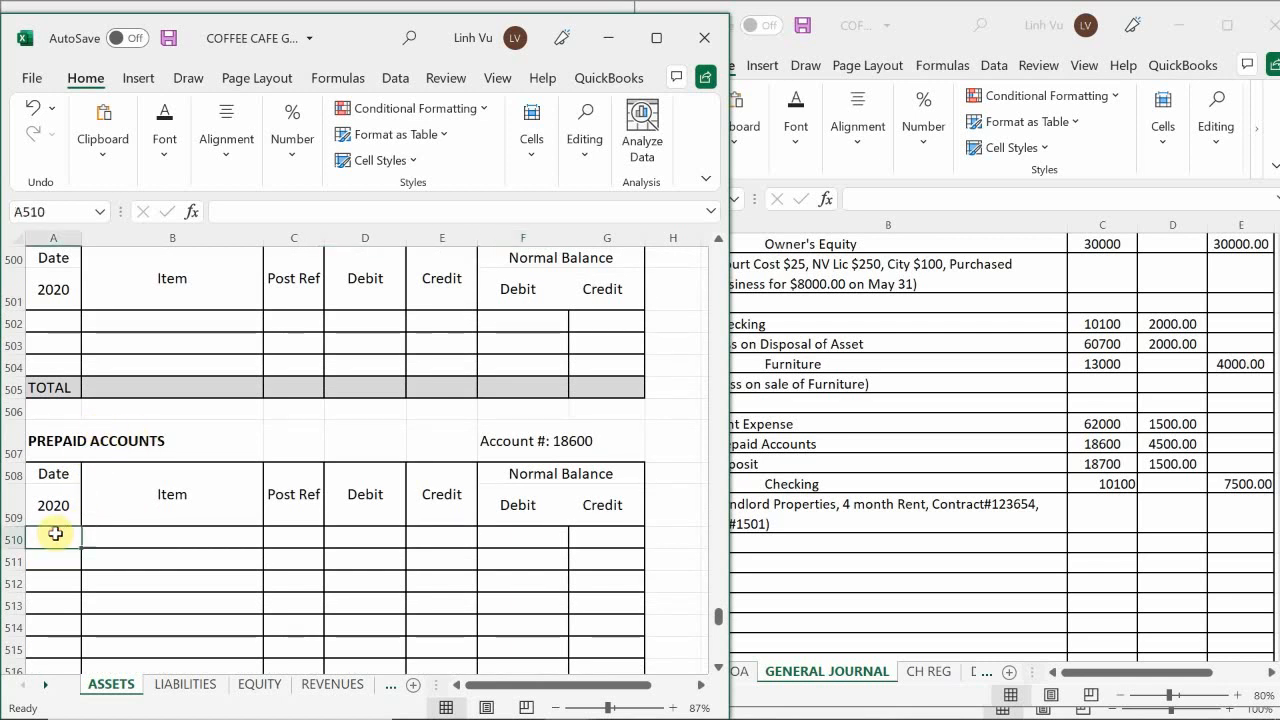
text(6/5)
key(Return)
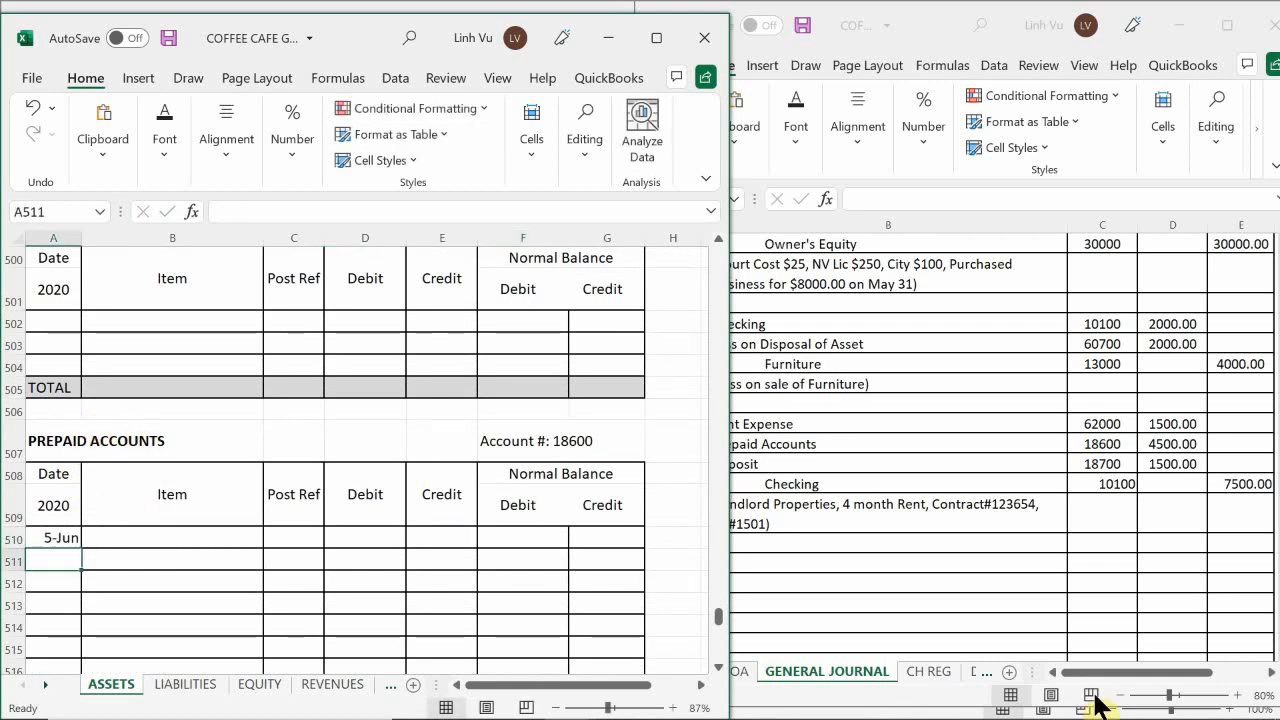
Begin the Prepaid Accounts item description in B510 with "Advanced Pmt for 3 Months of Rent".
key(Right)
key(Up)
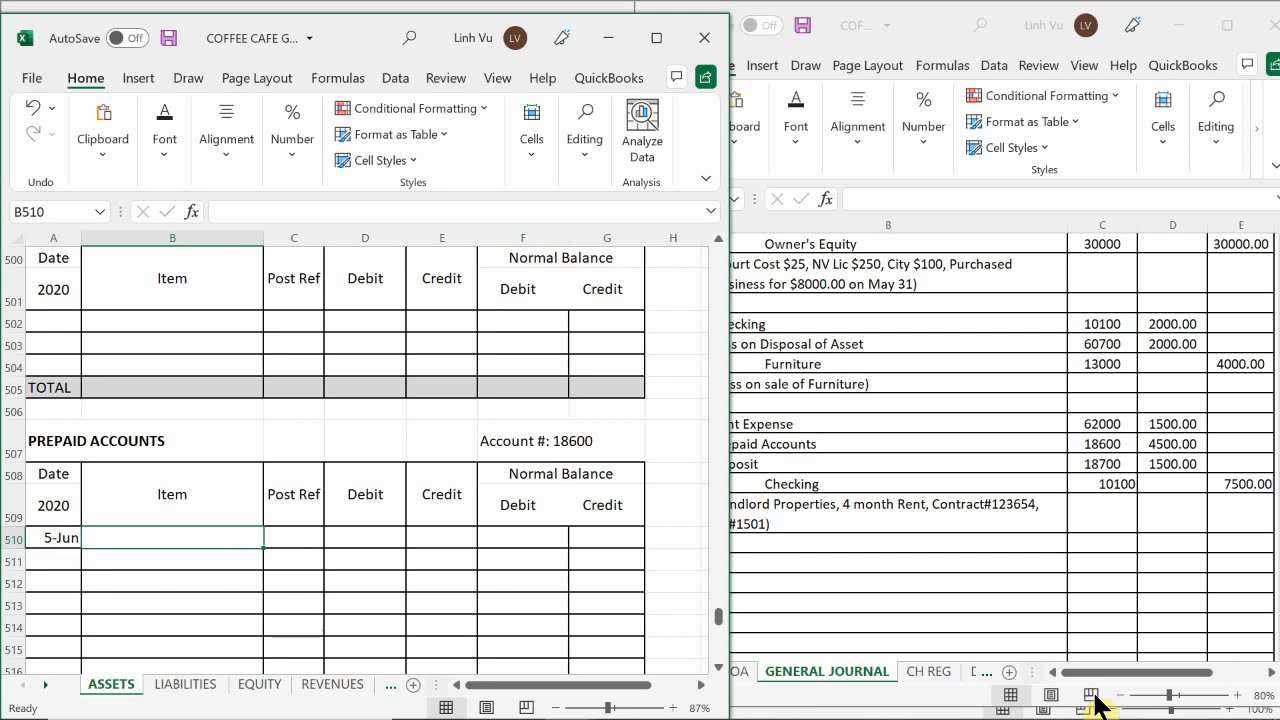
text(Advance)
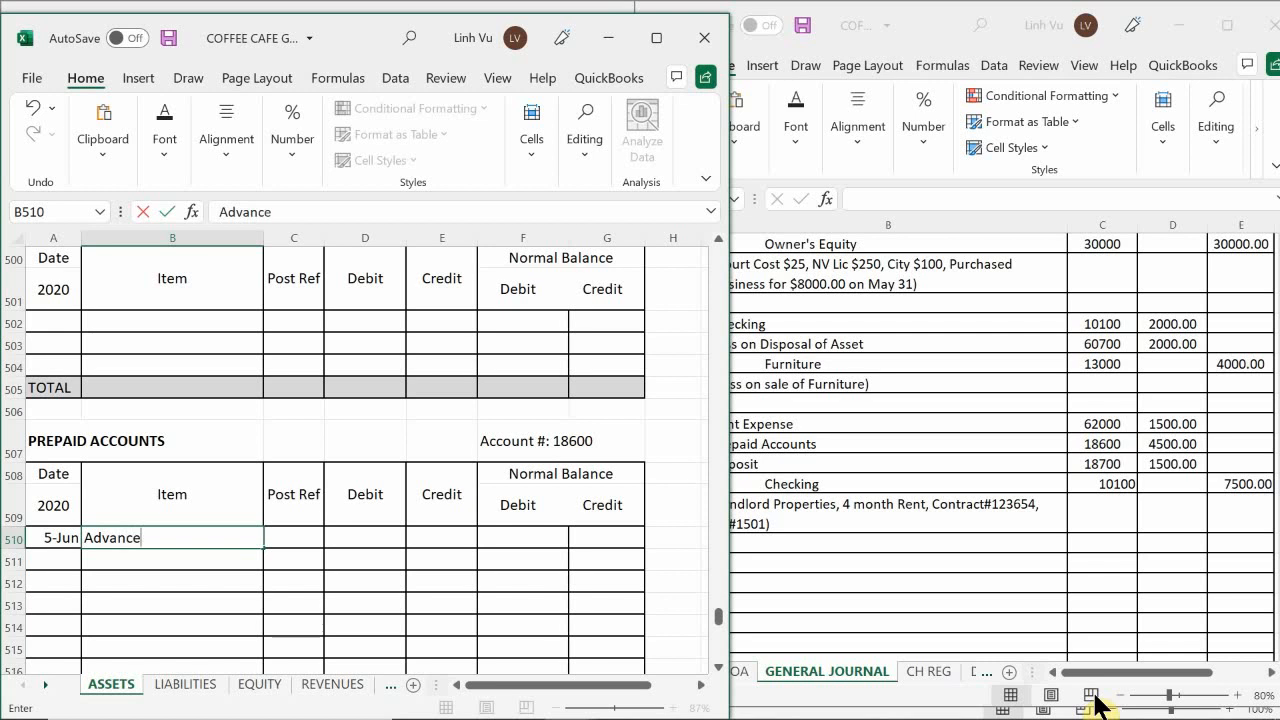
text(d Pmyet)
key(BackSpace)
key(BackSpace)
key(BackSpace)
text(t for )
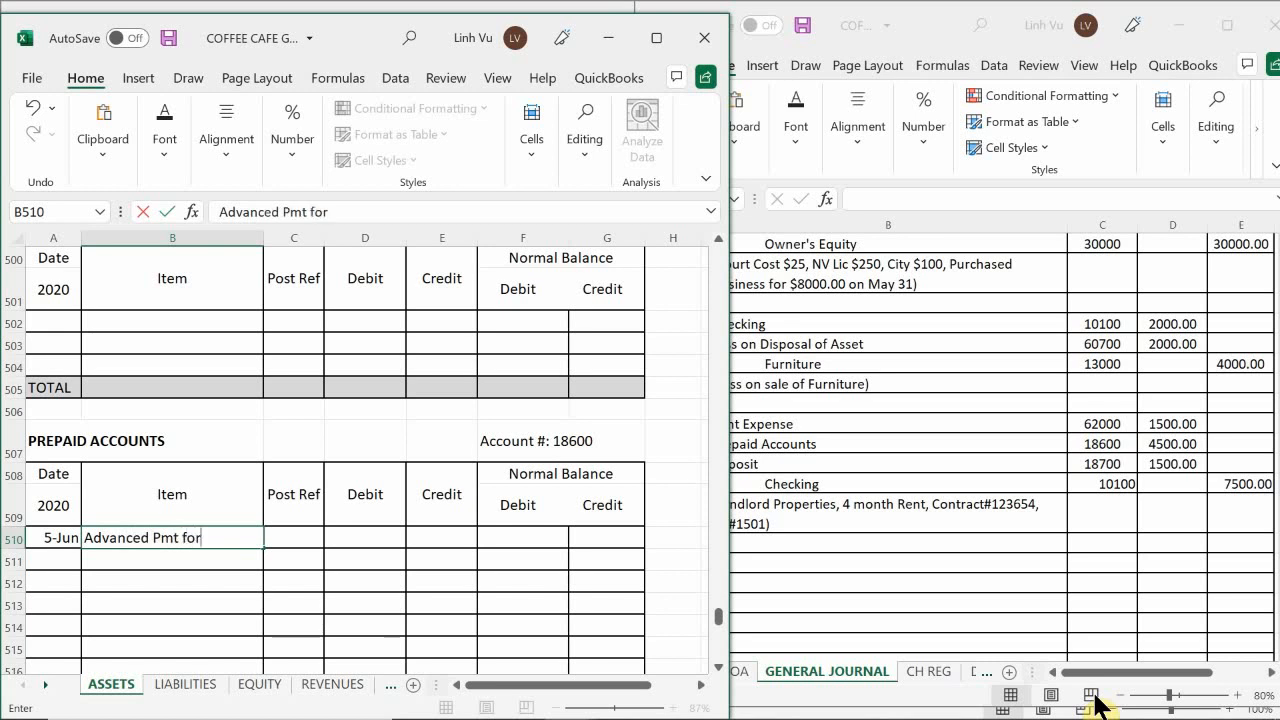
text(3 Months of Rent )
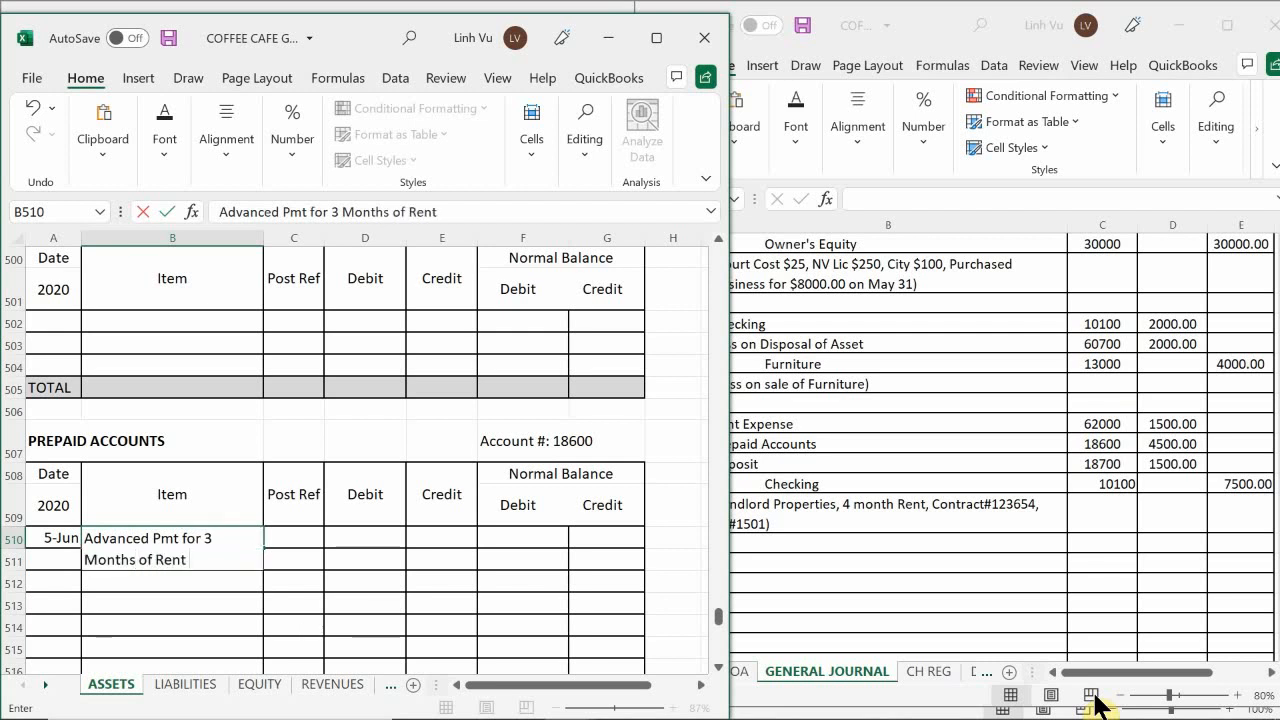
text(#)
Complete the item description in B510 with the monthly rate "@$1500/mo".
key(BackSpace)
text($)
key(BackSpace)
text(@1500/)
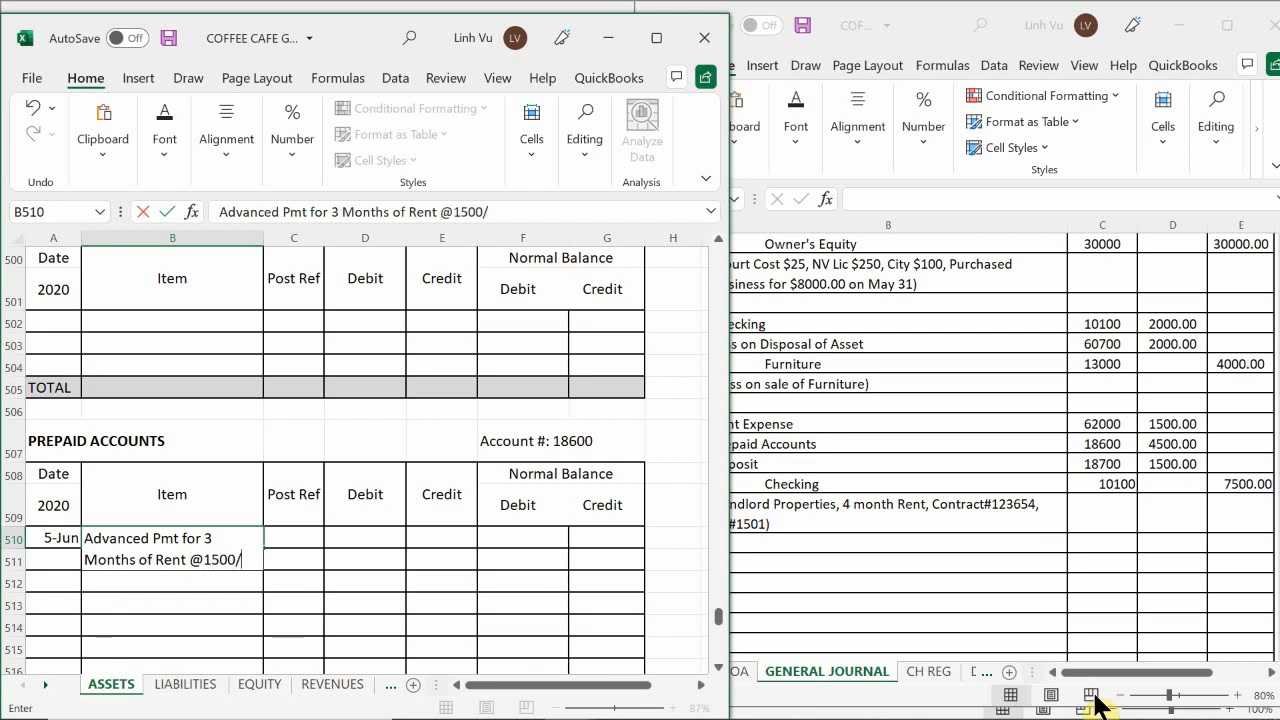
key(BackSpace)
key(BackSpace)
key(BackSpace)
key(BackSpace)
text($1500/mo)
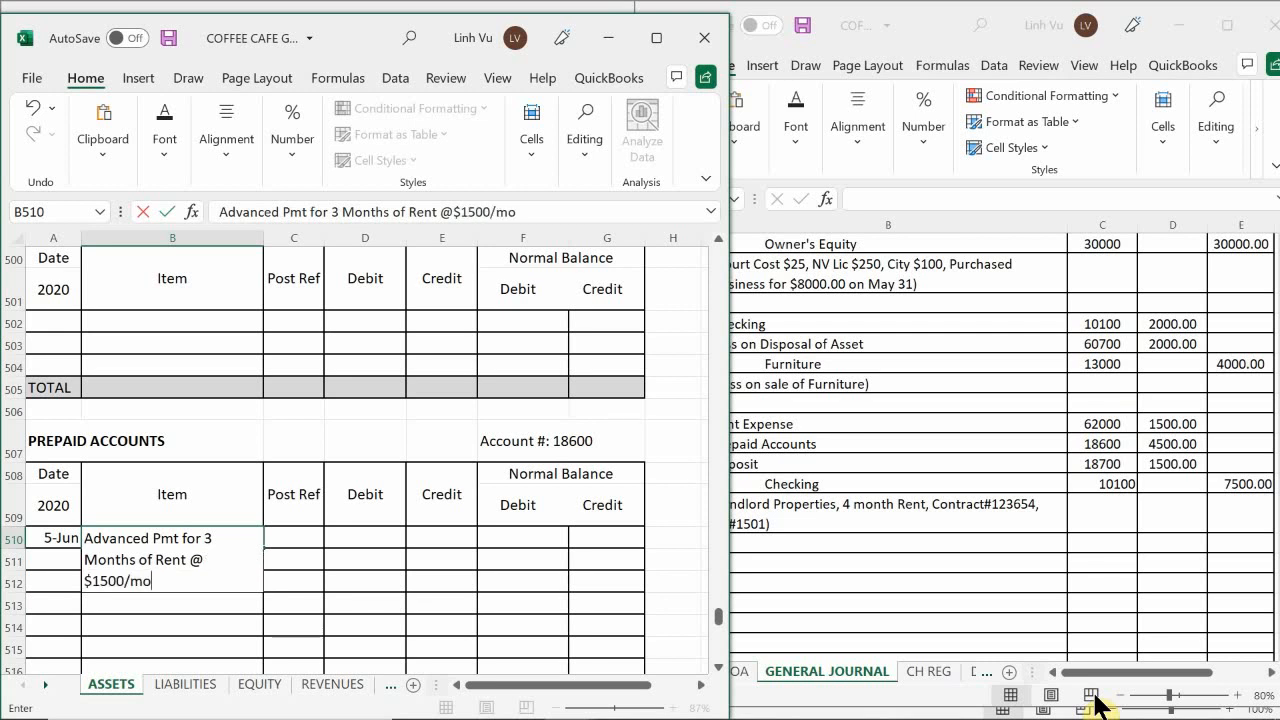
key(Return)
Enter post reference GJ1 in C510 of the Prepaid Accounts entry and select its debit cell, D510.
key(Up)
key(Right)
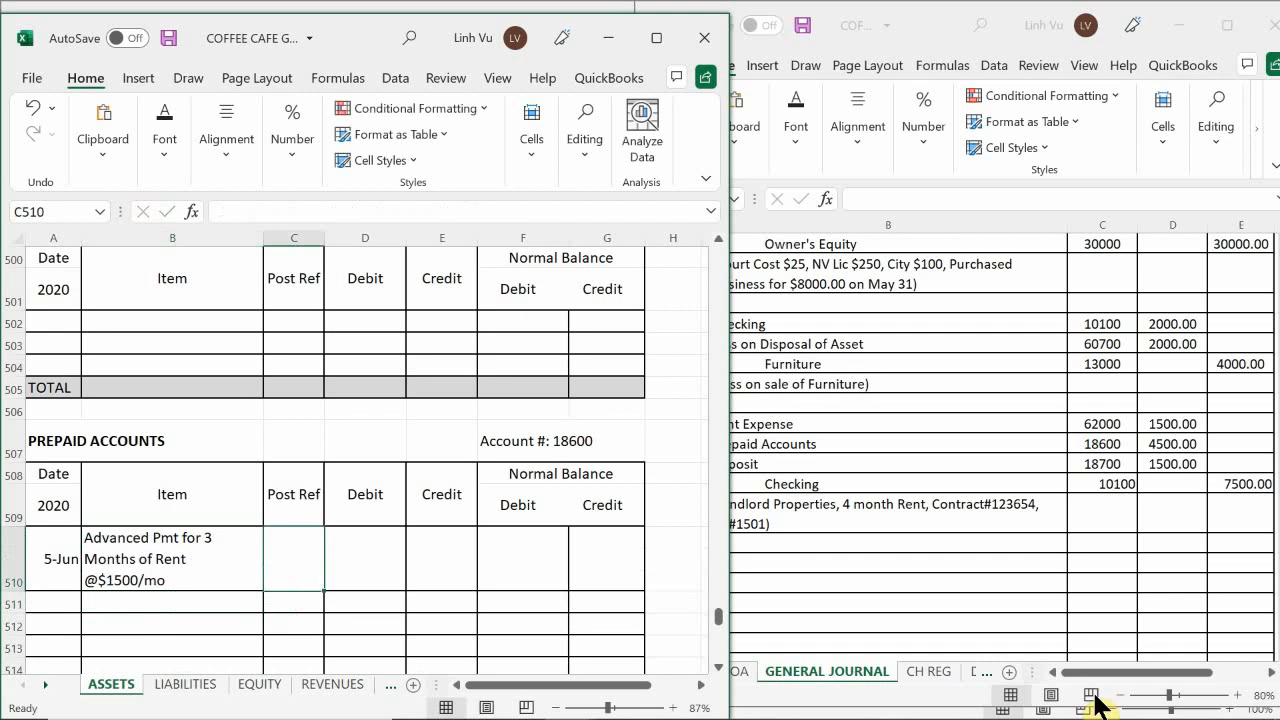
text(GJ)
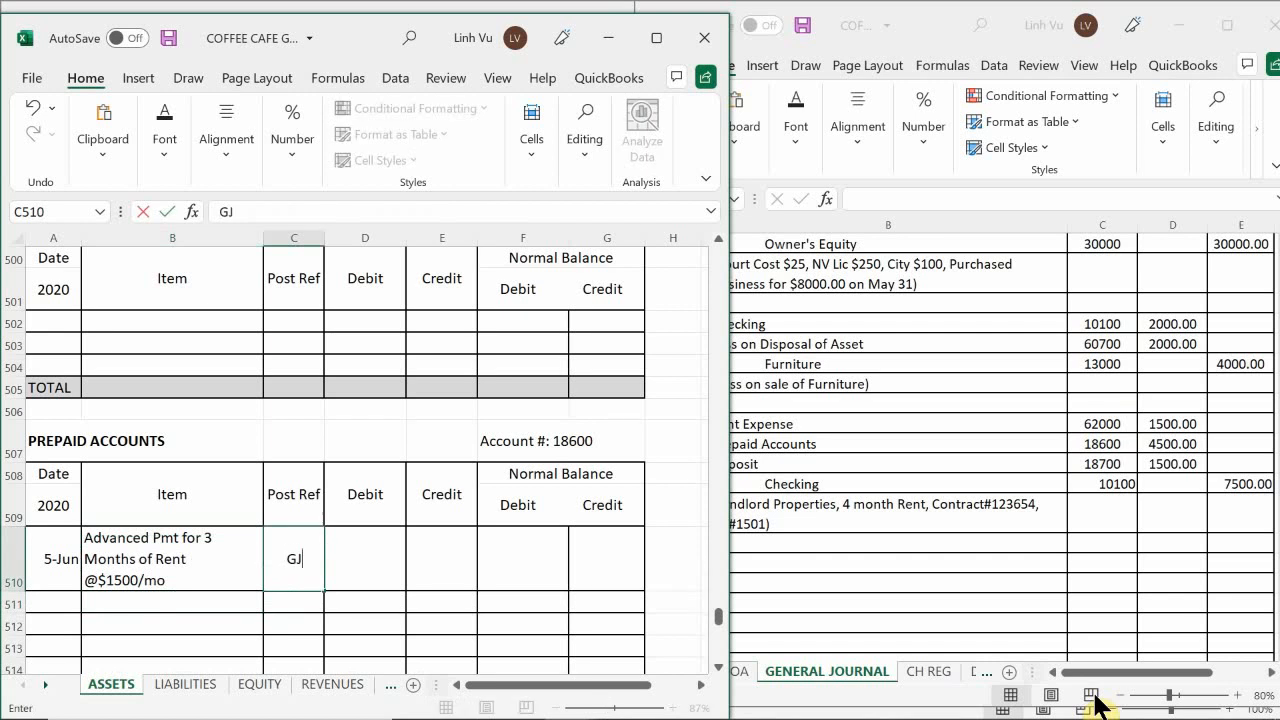
text(1)
key(Return)
key(Right)
key(Up)
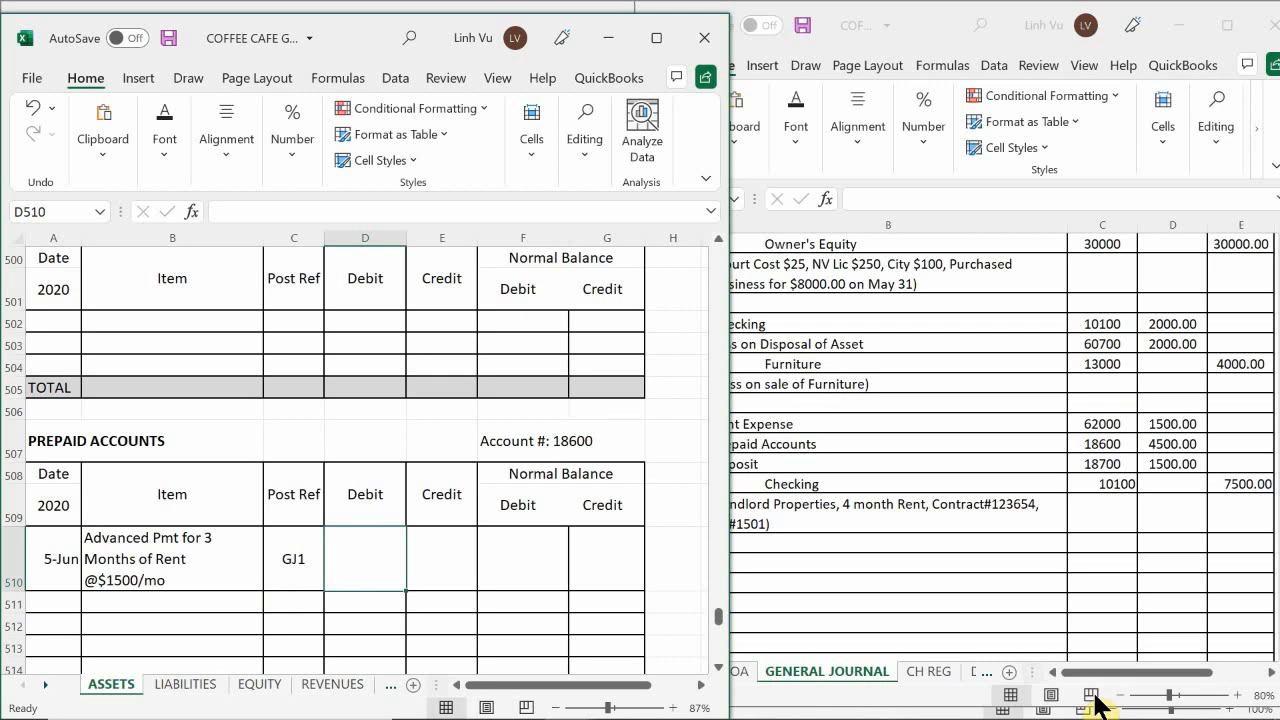
Enter the formula =1500*3 as the Prepaid Accounts debit amount in D510.
text(=)
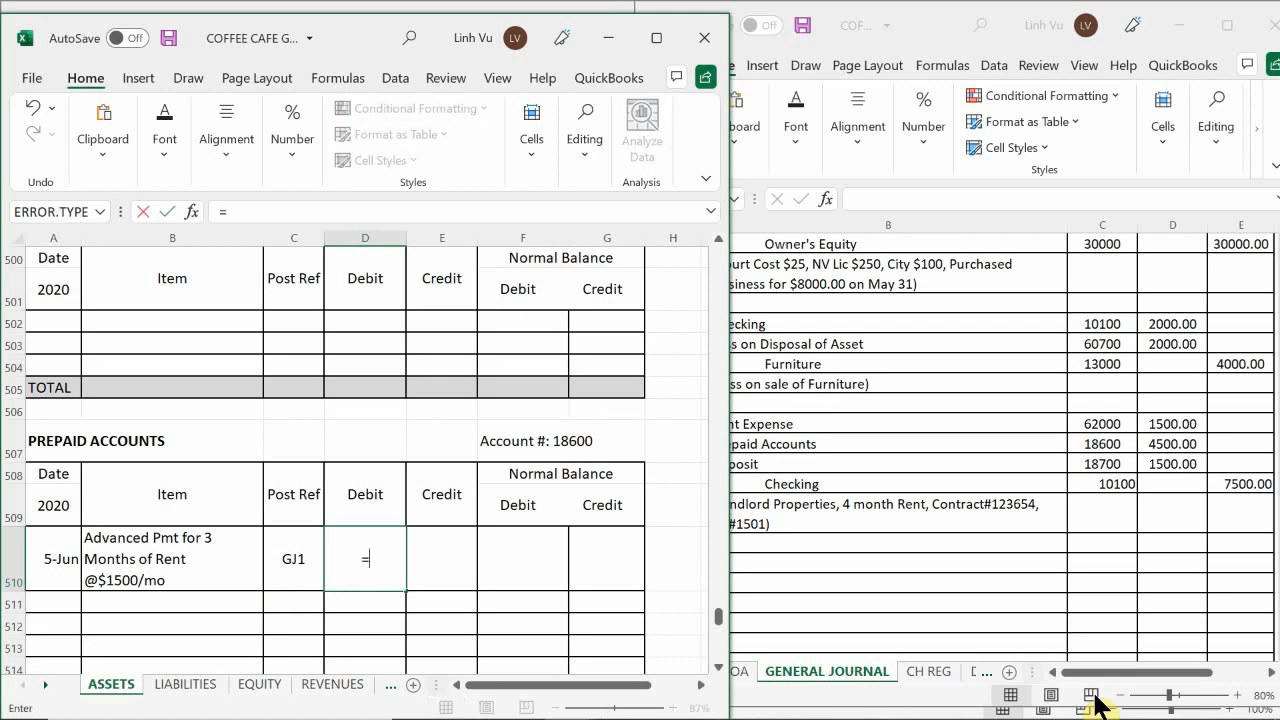
text(1500*3)
key(Return)
key(Right)
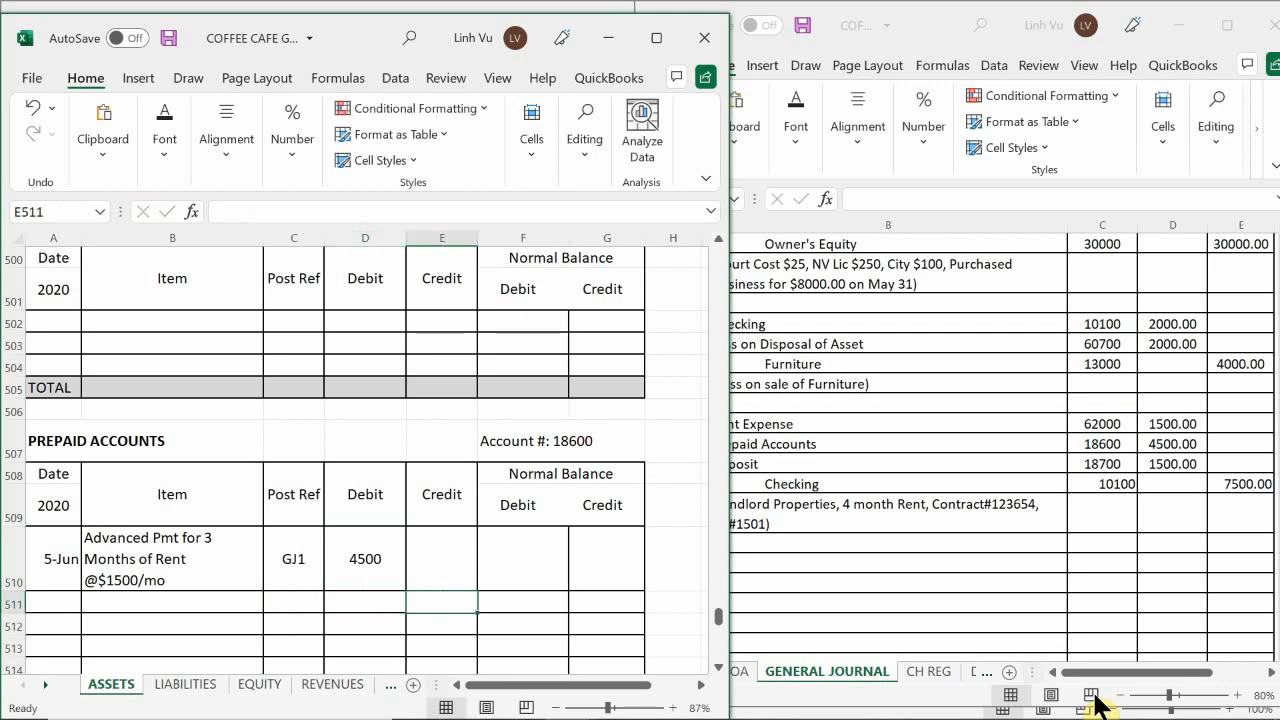
Set the Prepaid Accounts normal debit balance in F510 equal to the debit amount in D510.
key(Up)
key(Right)
text(=)
key(Left)
key(Left)
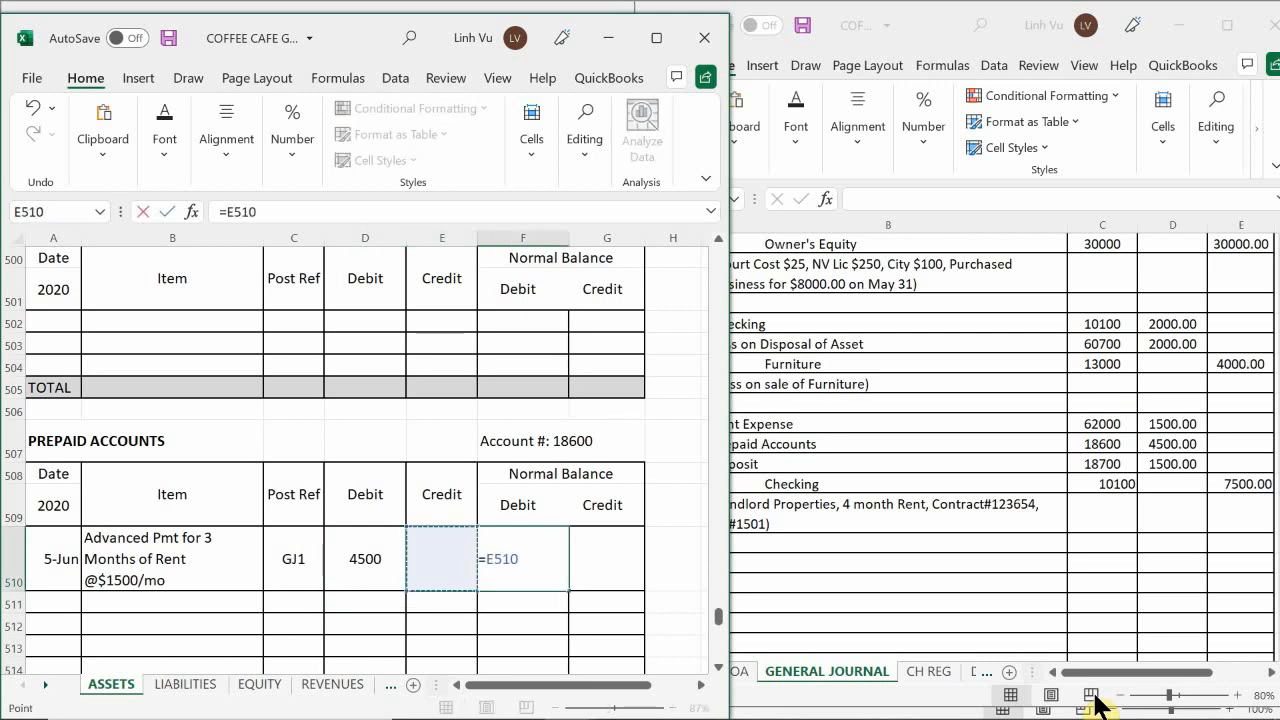
key(Return)
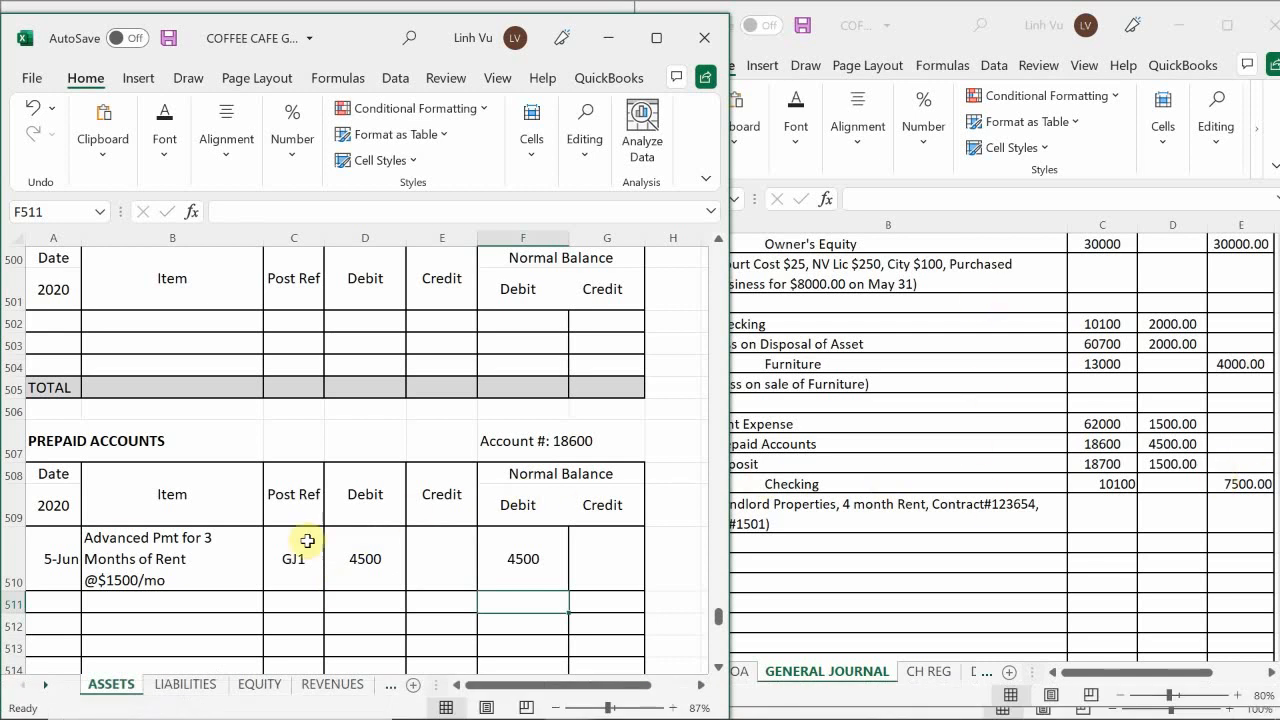
Apply the comma number style to the Prepaid Accounts amount cells D510:G511.
drag(386, 555, 586, 612)
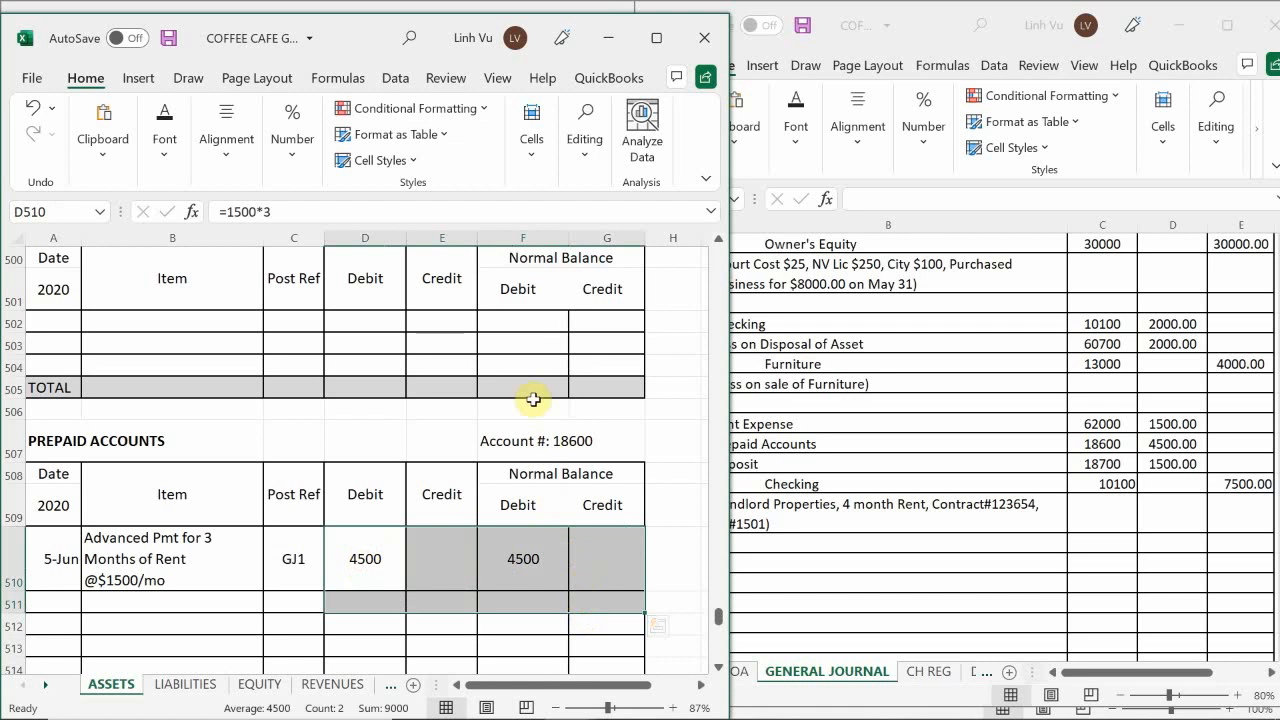
click(281, 116)
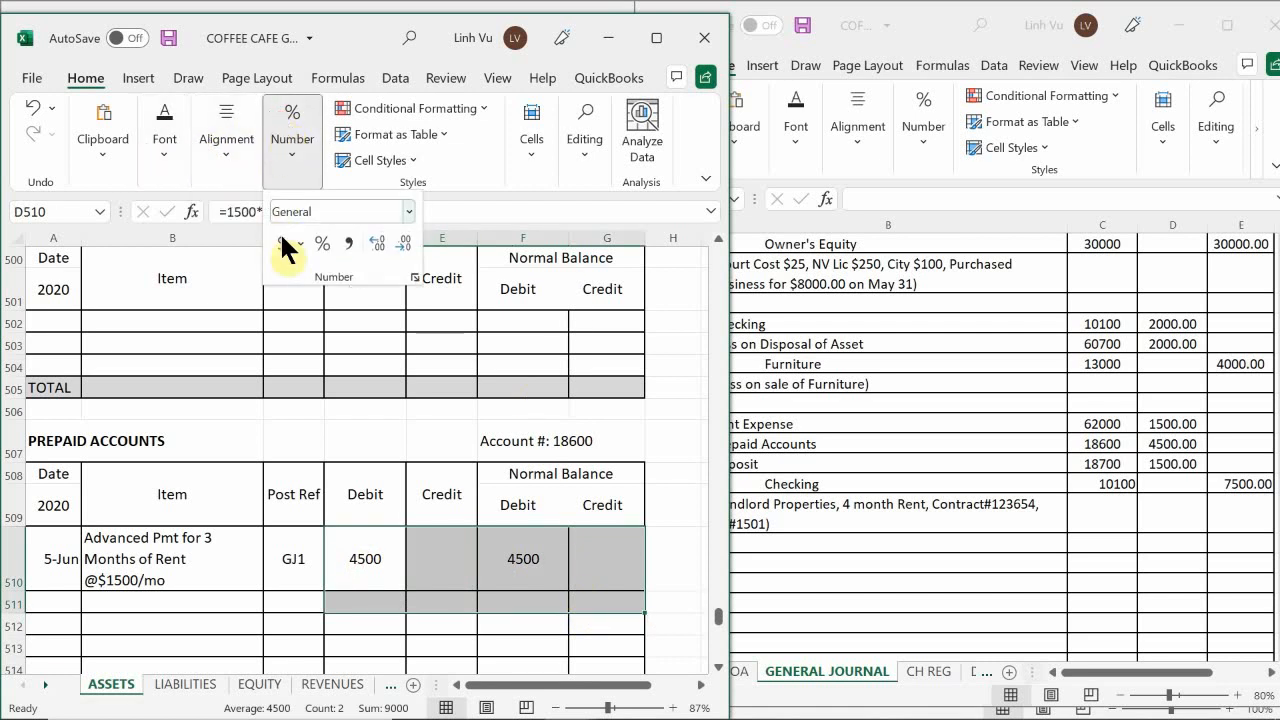
click(350, 244)
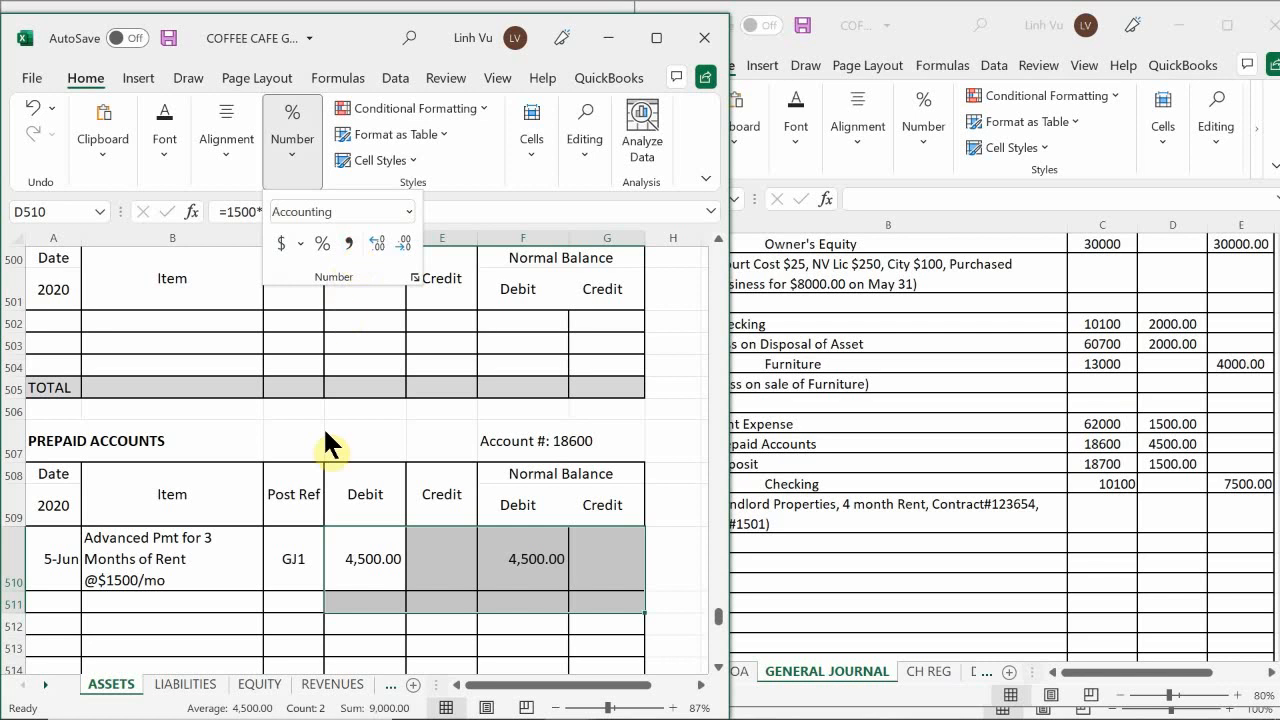
click(409, 600)
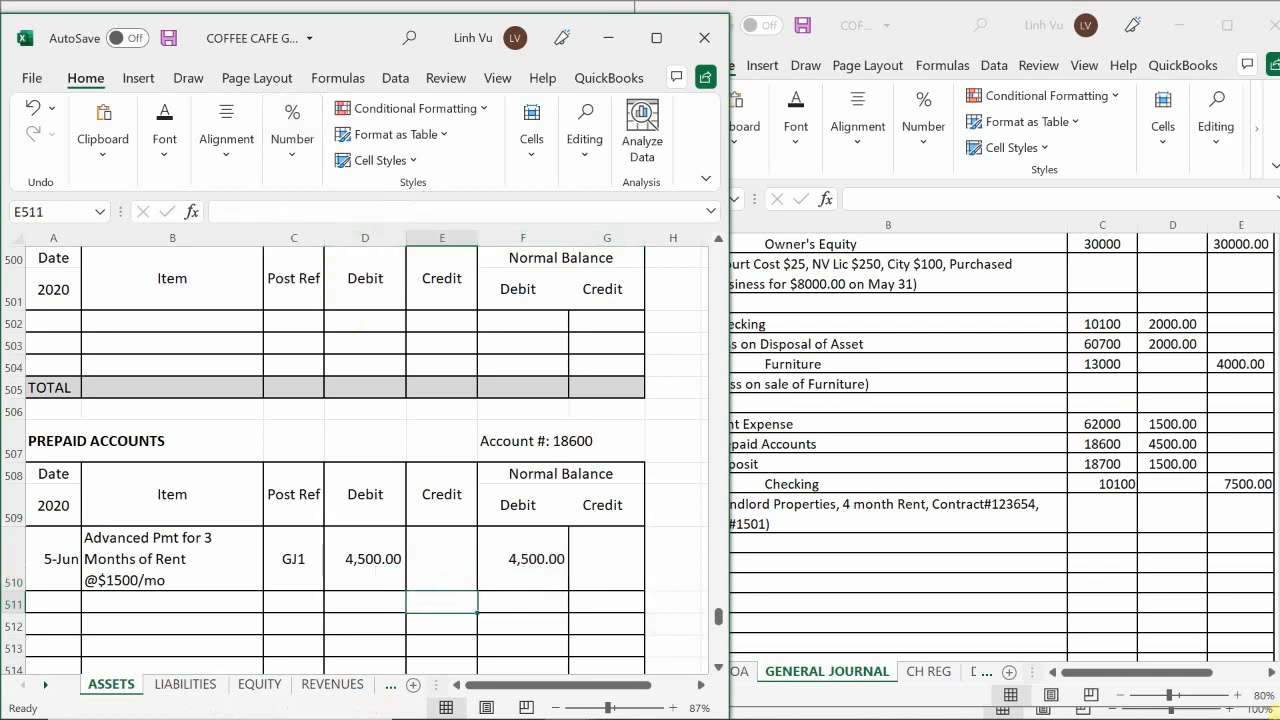
mouse_move(1048, 708)
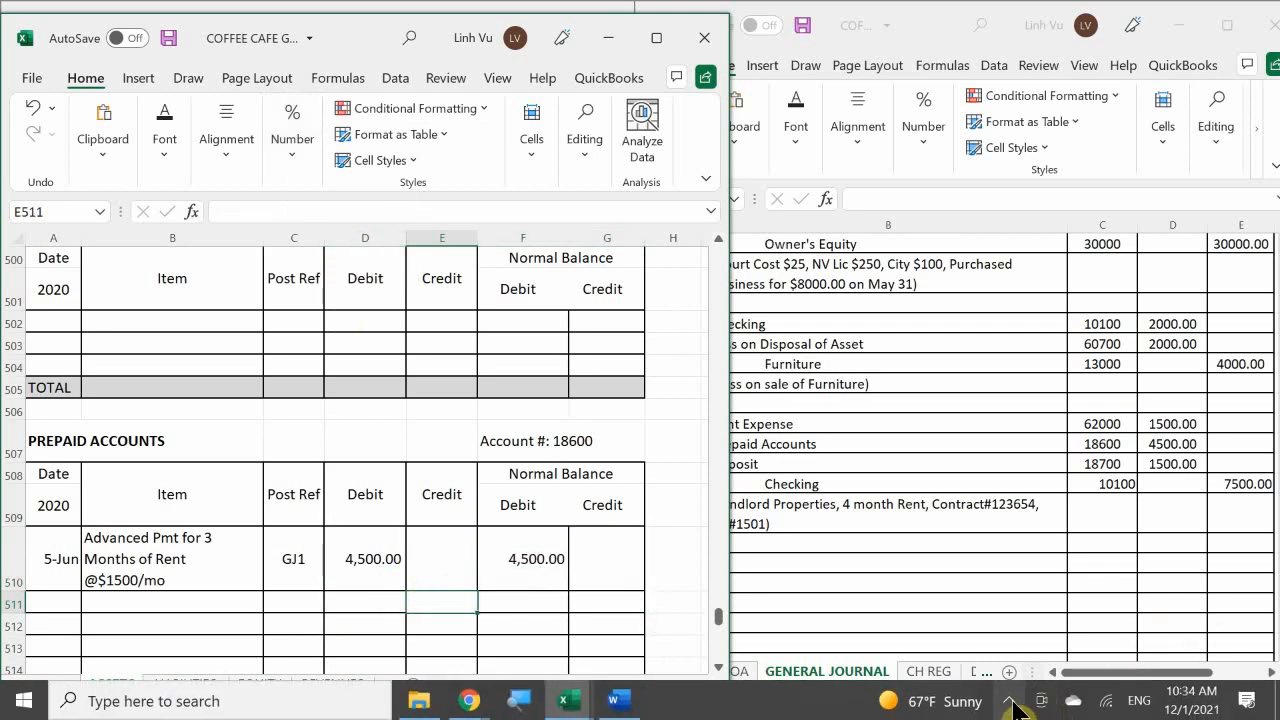
click(1009, 703)
click(1009, 703)
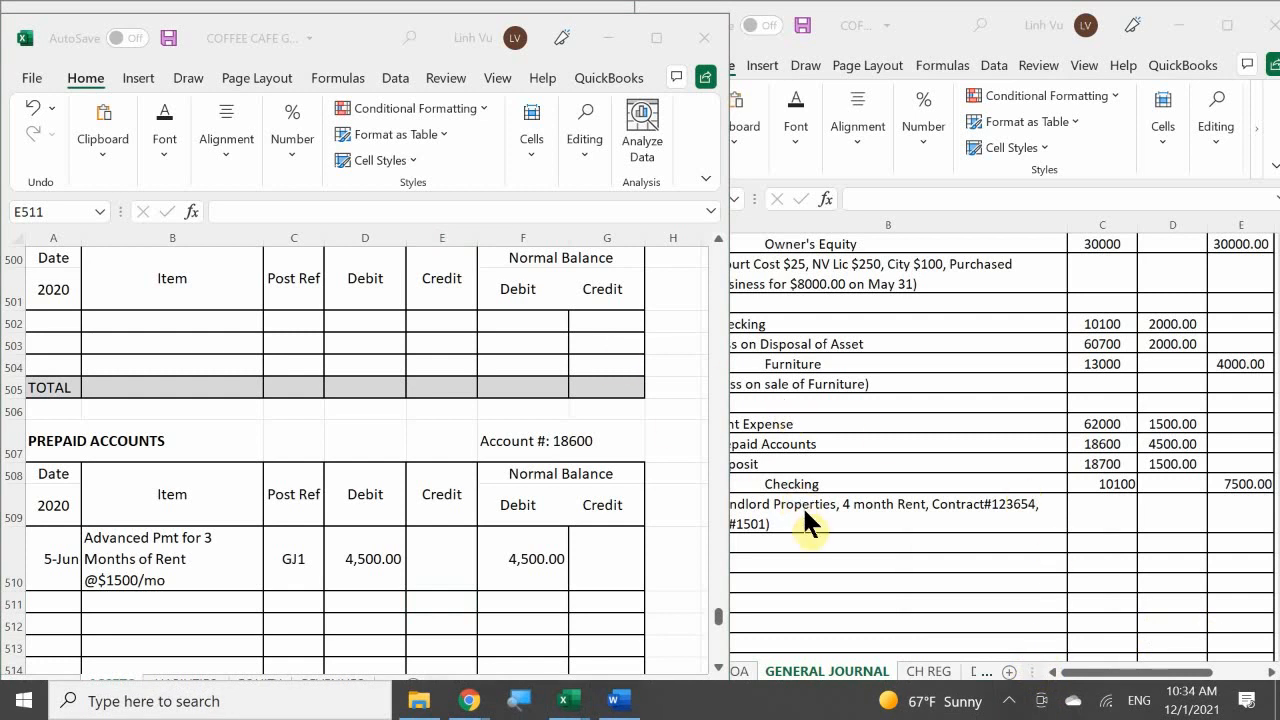
click(764, 466)
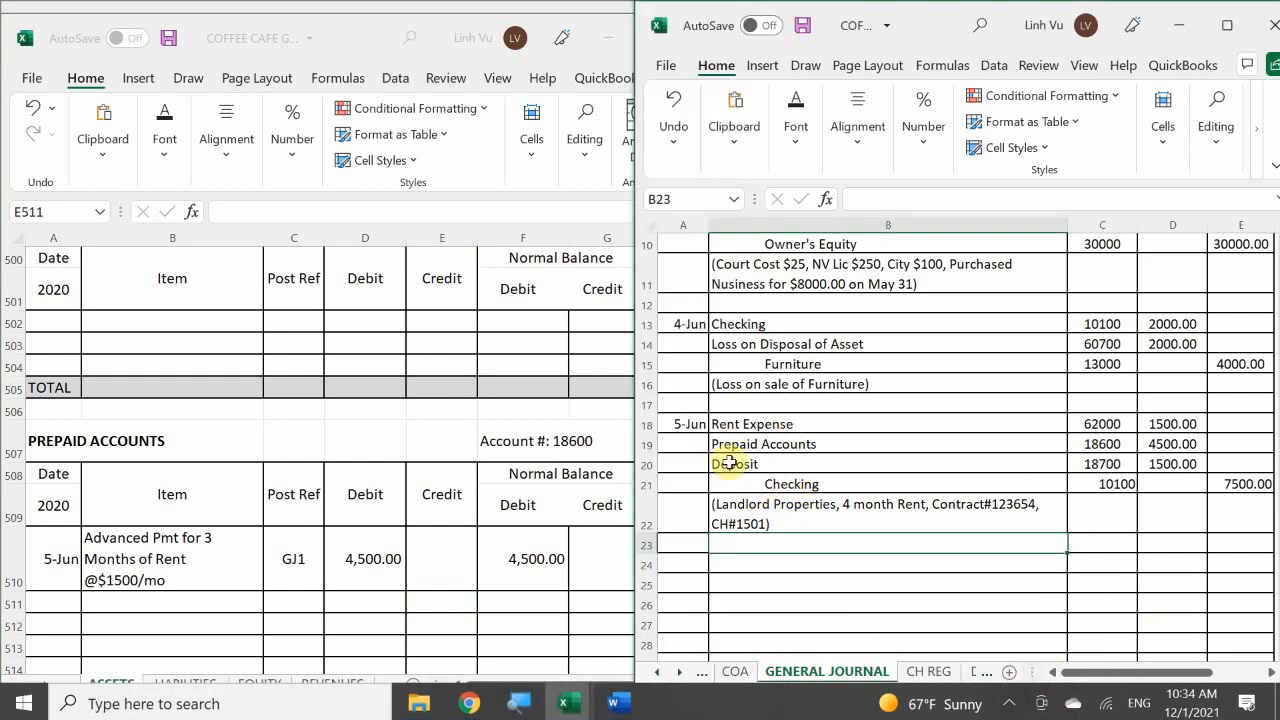
Find the Deposits ledger on the ASSETS sheet and enter the date 6/5 in its first date cell, A526.
click(80, 580)
scroll(83, 580, down, 6)
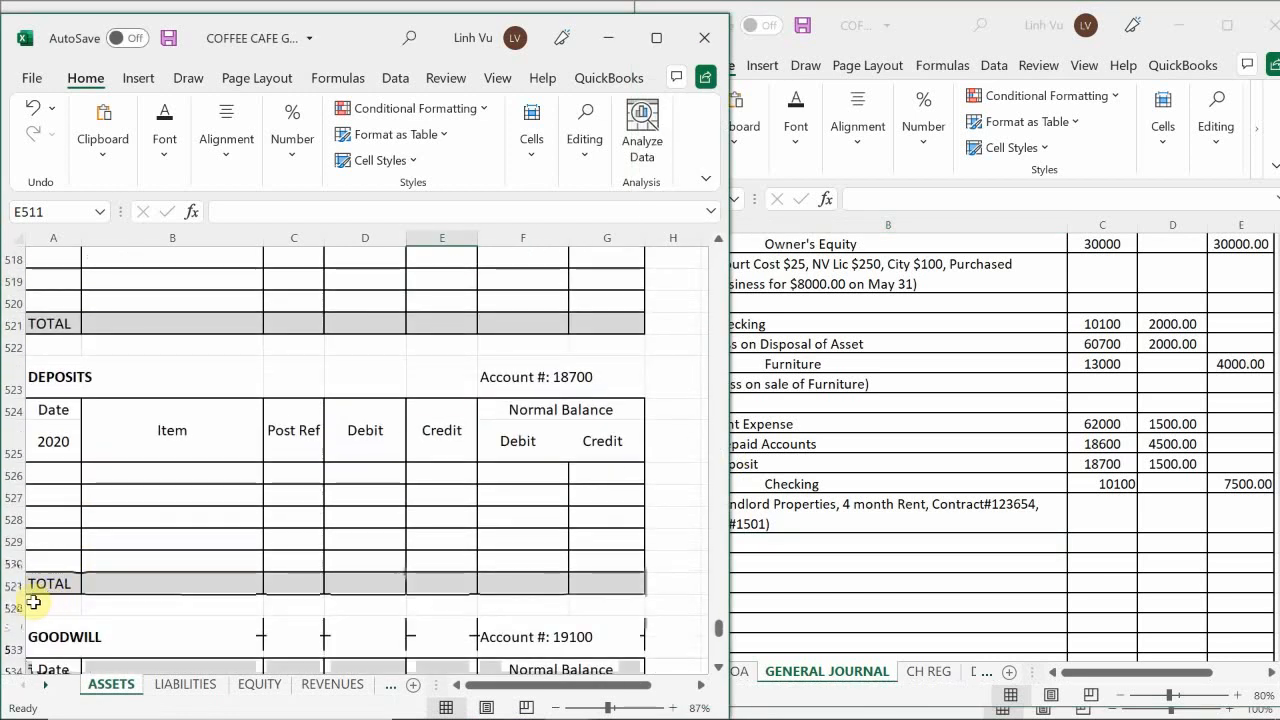
click(49, 472)
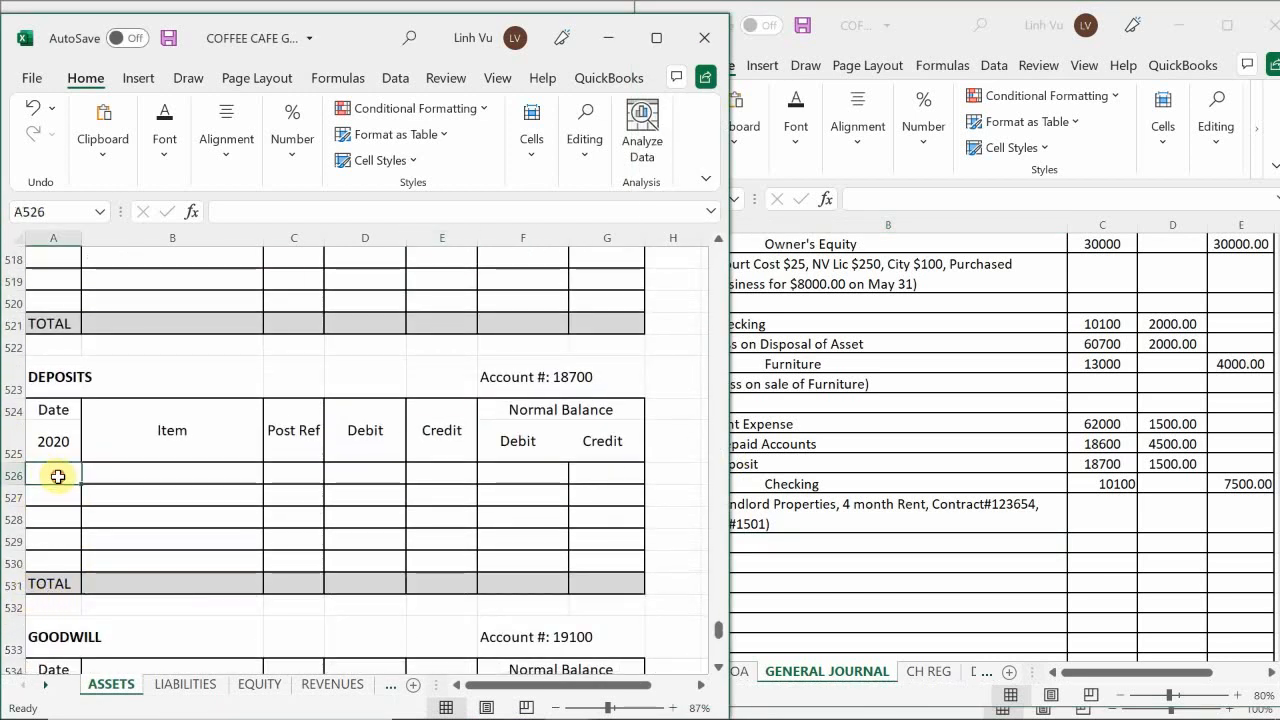
text(6/)
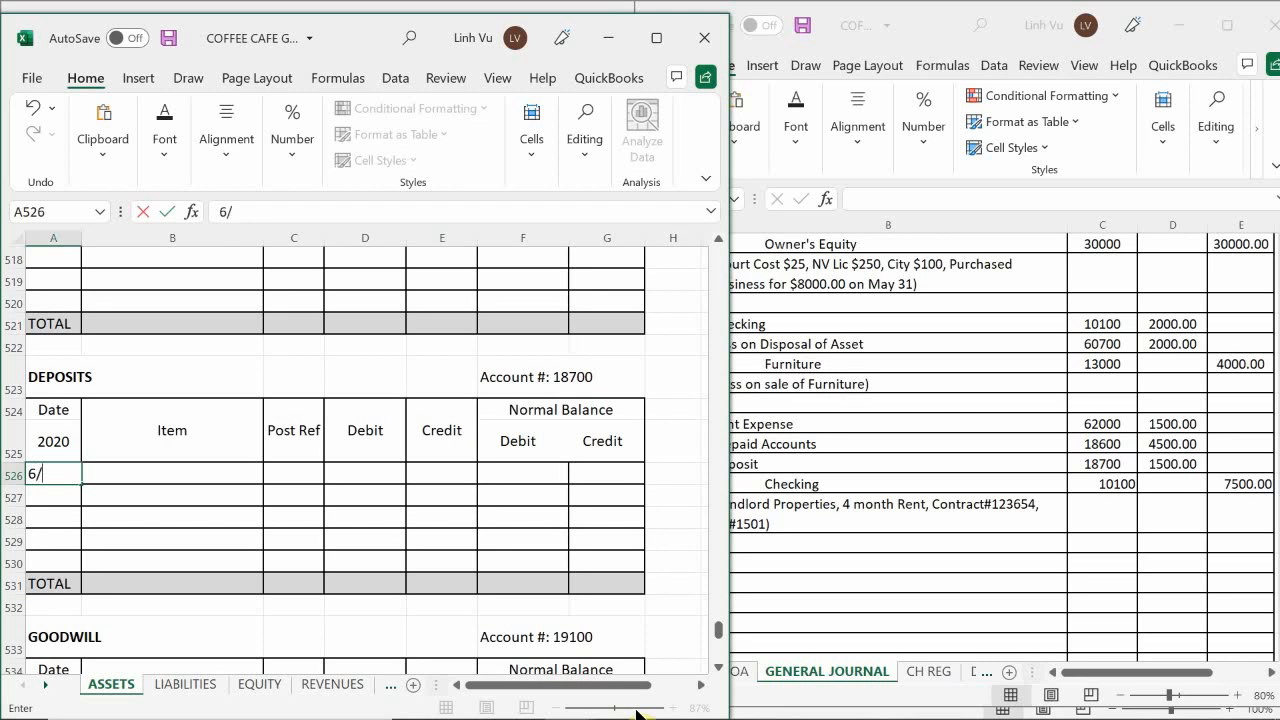
text(5)
key(Tab)
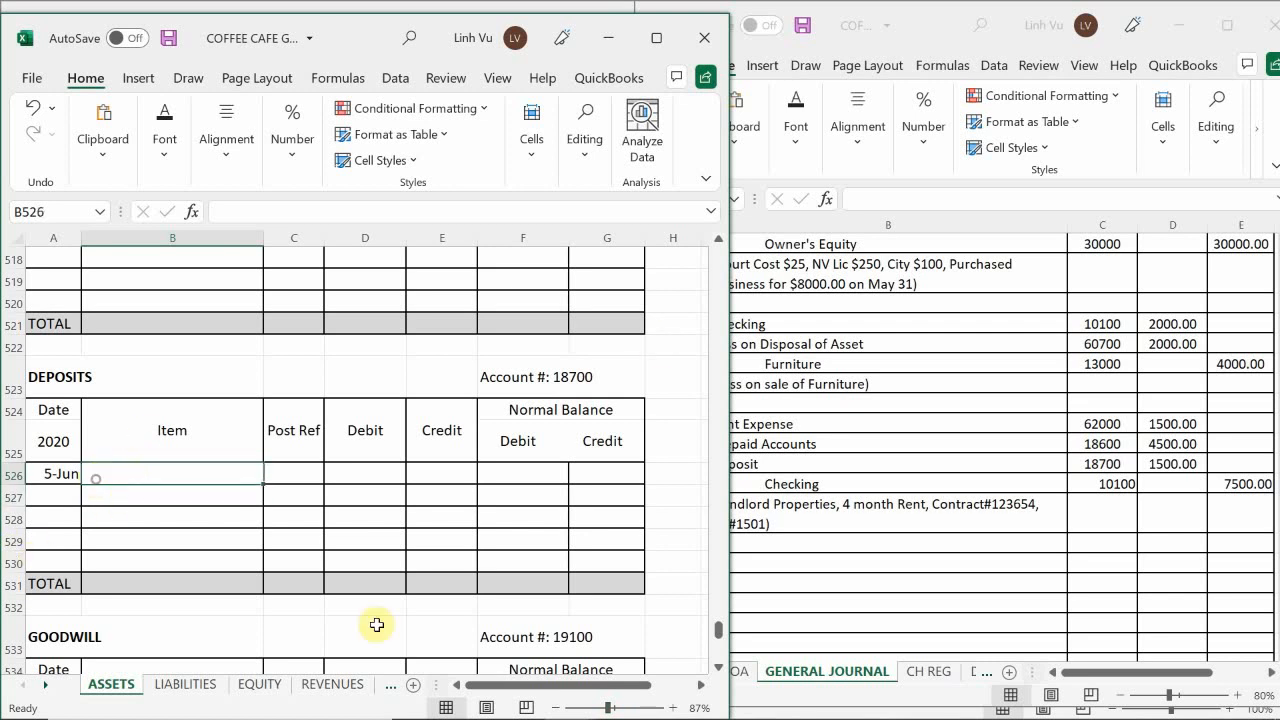
Enter the item description "Rent Deposit 1 Moth Pmt" in B526 of the Deposits ledger.
text(Re)
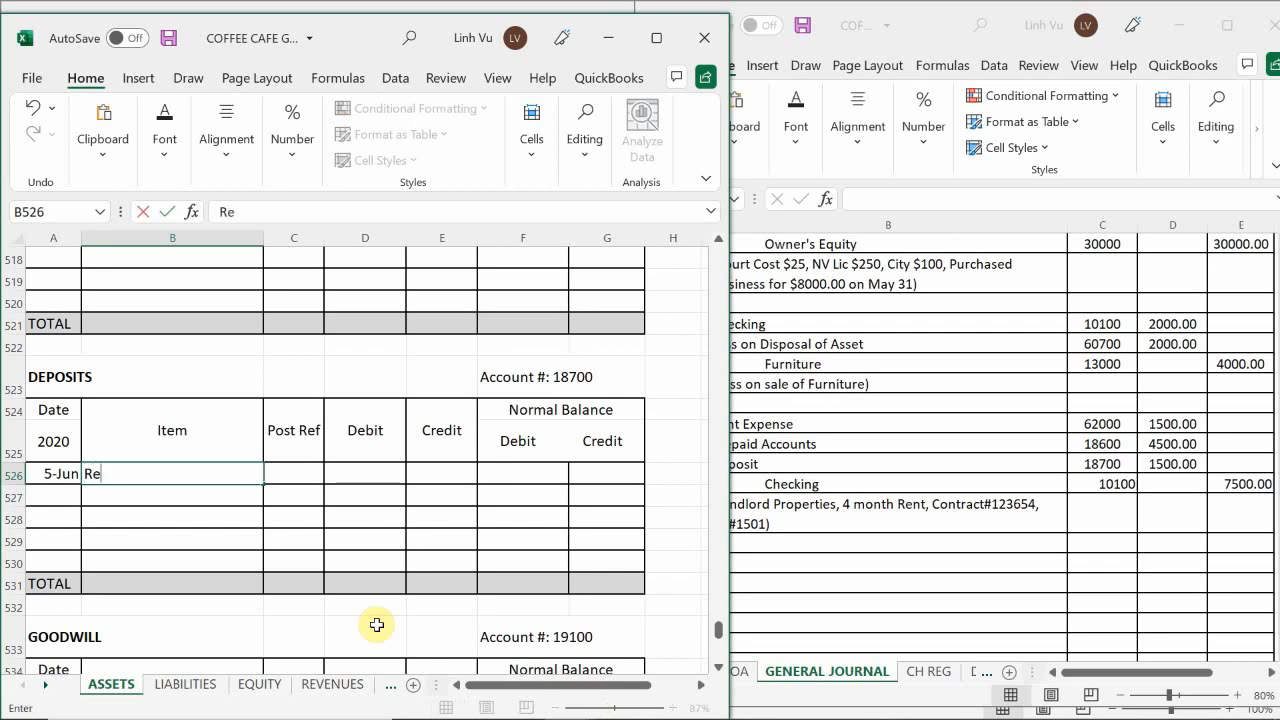
text(nt Deposit)
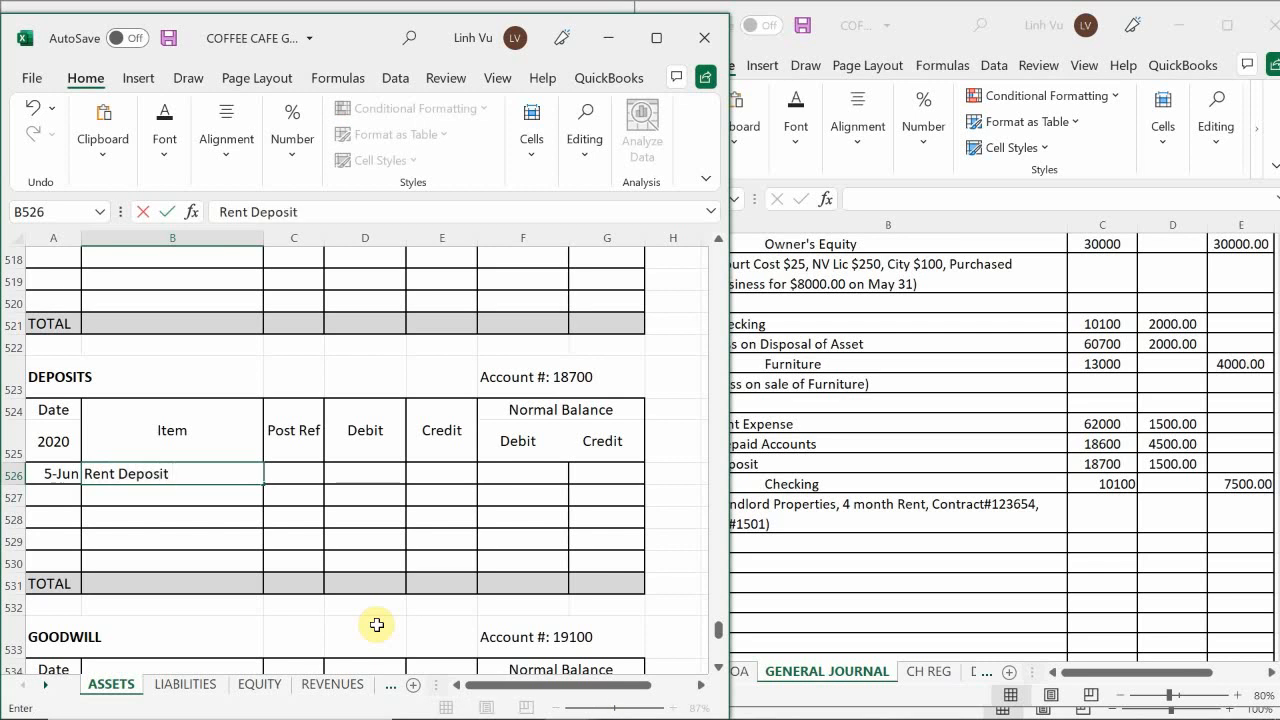
text( 1 Moth Ad)
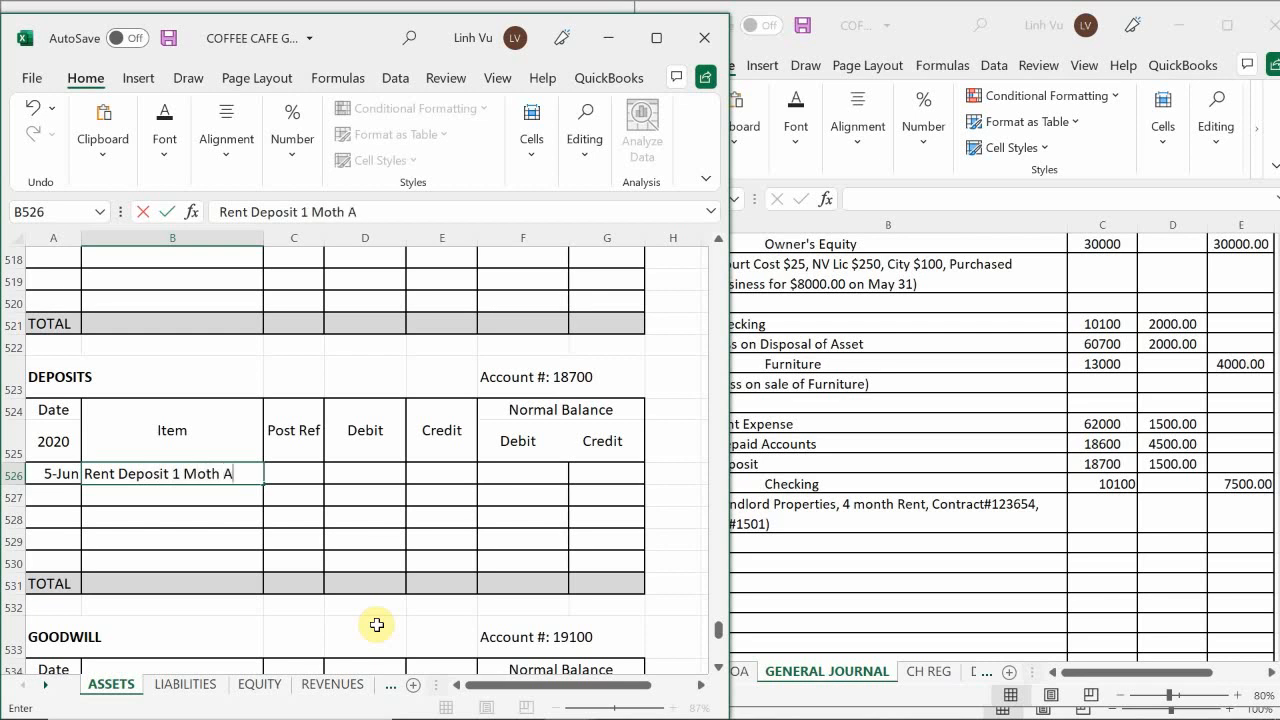
key(BackSpace)
key(BackSpace)
text(Pmt)
key(Tab)
key(Tab)
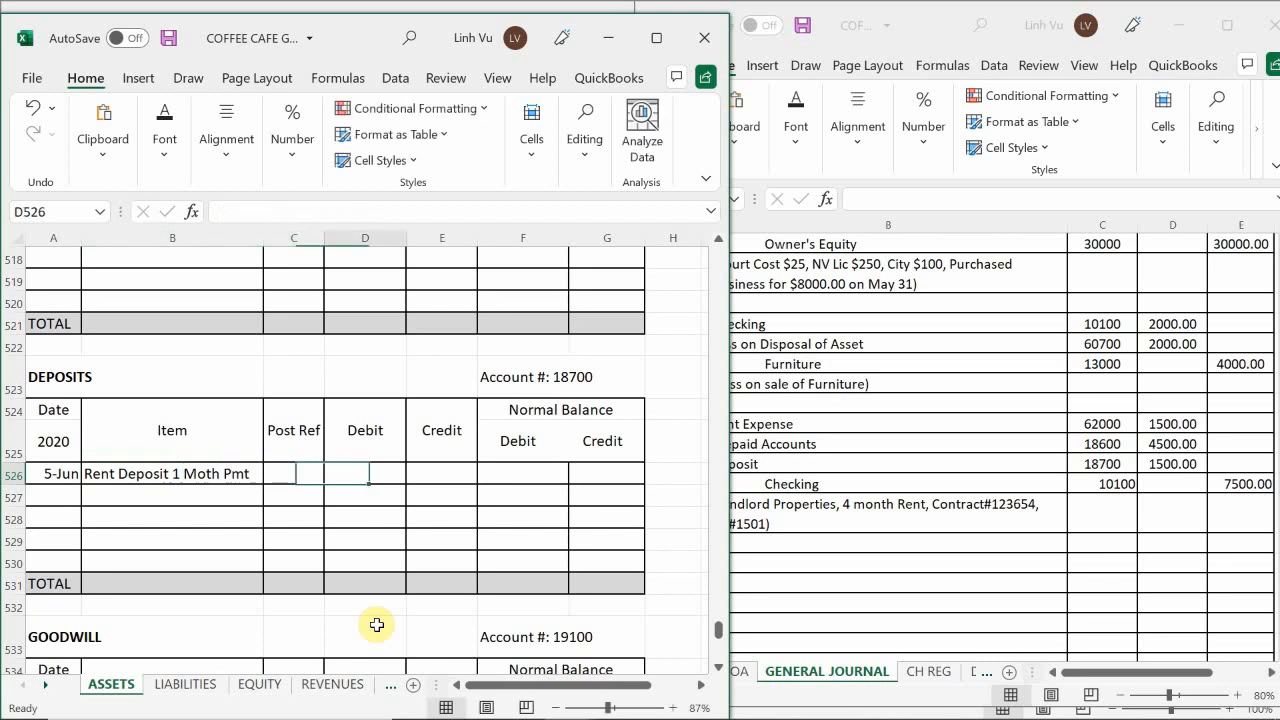
Enter a debit of 1500 in D526 and post reference GJ1 in C526 for the Deposits entry.
text(1500)
key(Down)
key(Left)
key(Up)
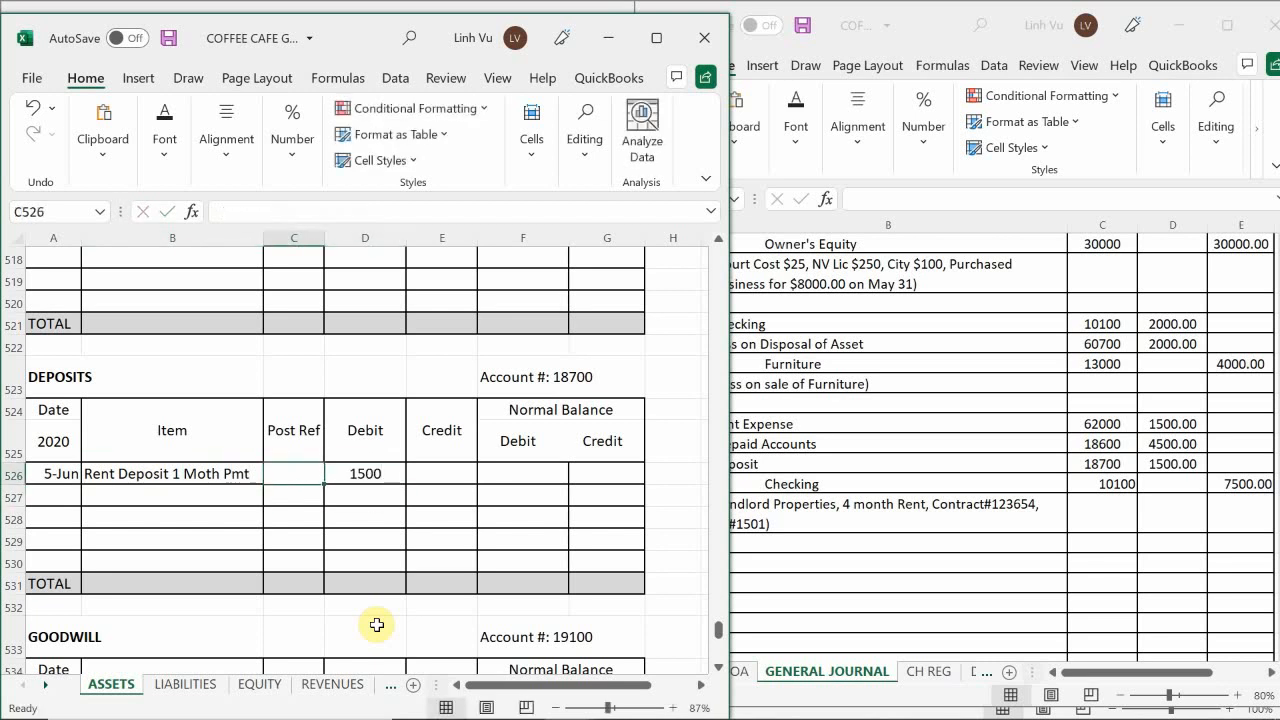
text(GJ)
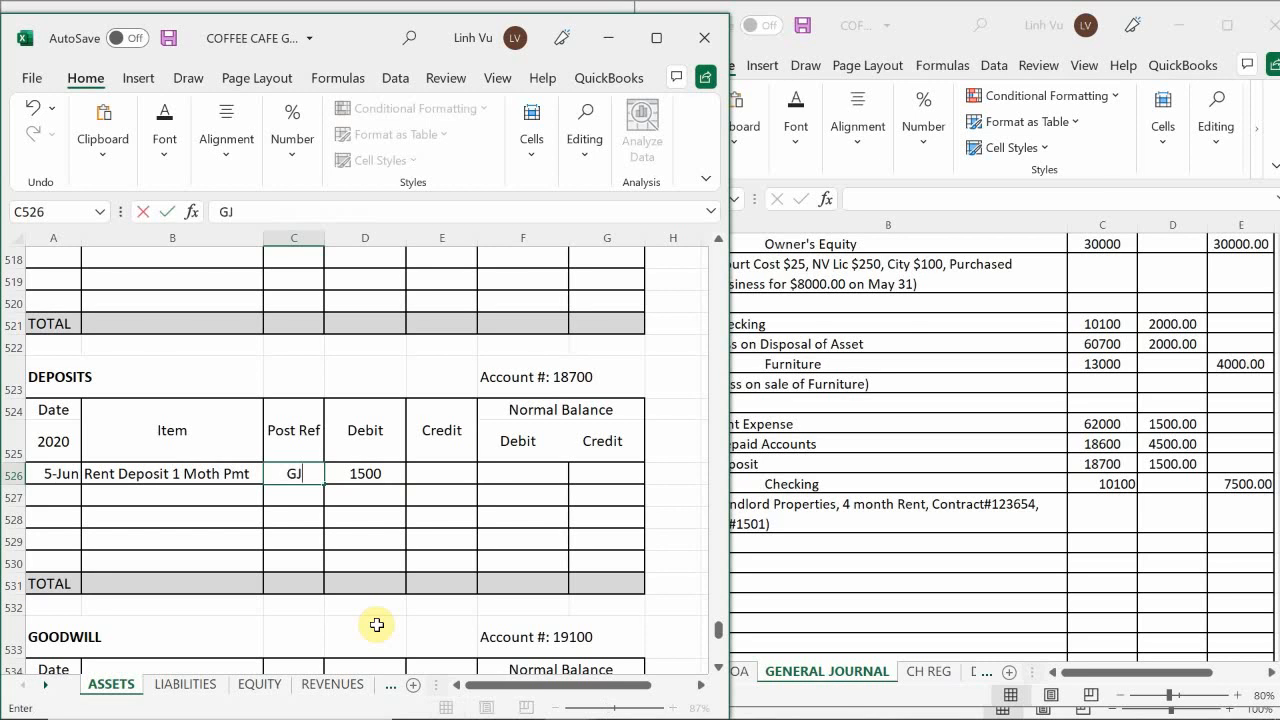
text(1)
key(Return)
Set the Deposits normal debit balance in F526 equal to the debit amount with =D526.
key(Right)
key(Up)
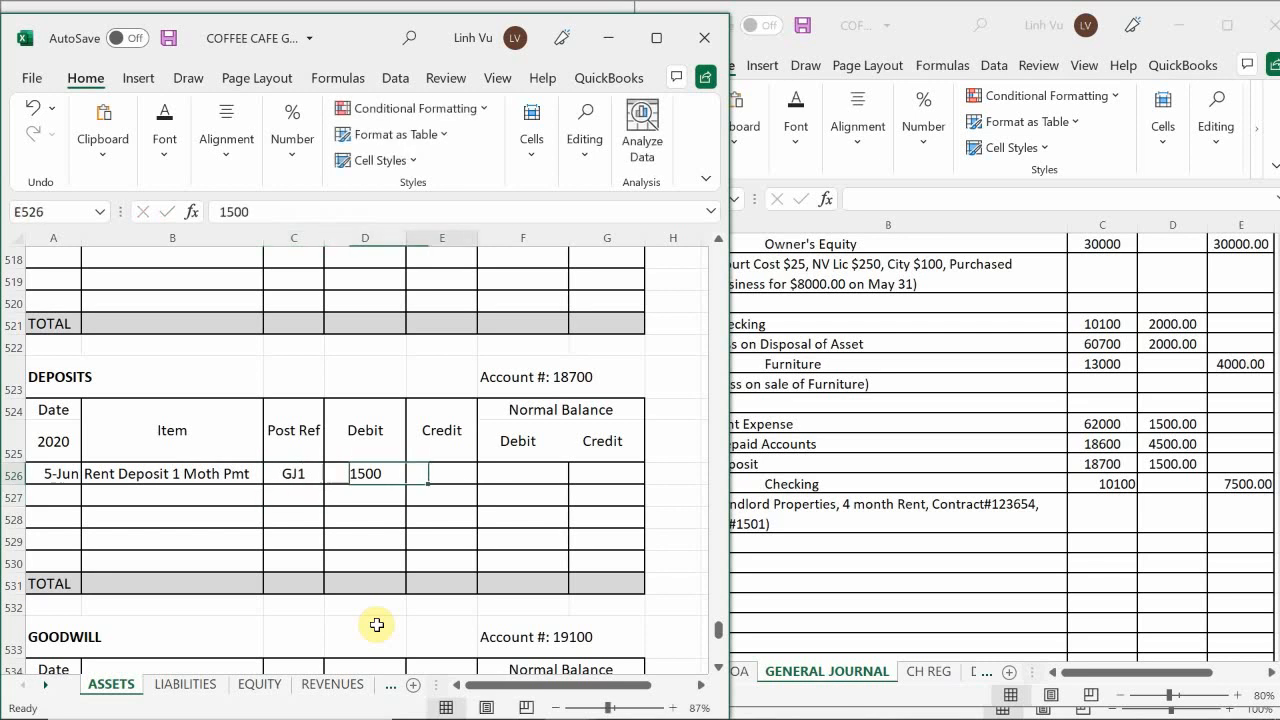
key(Right)
key(Right)
text(=)
key(Left)
key(Left)
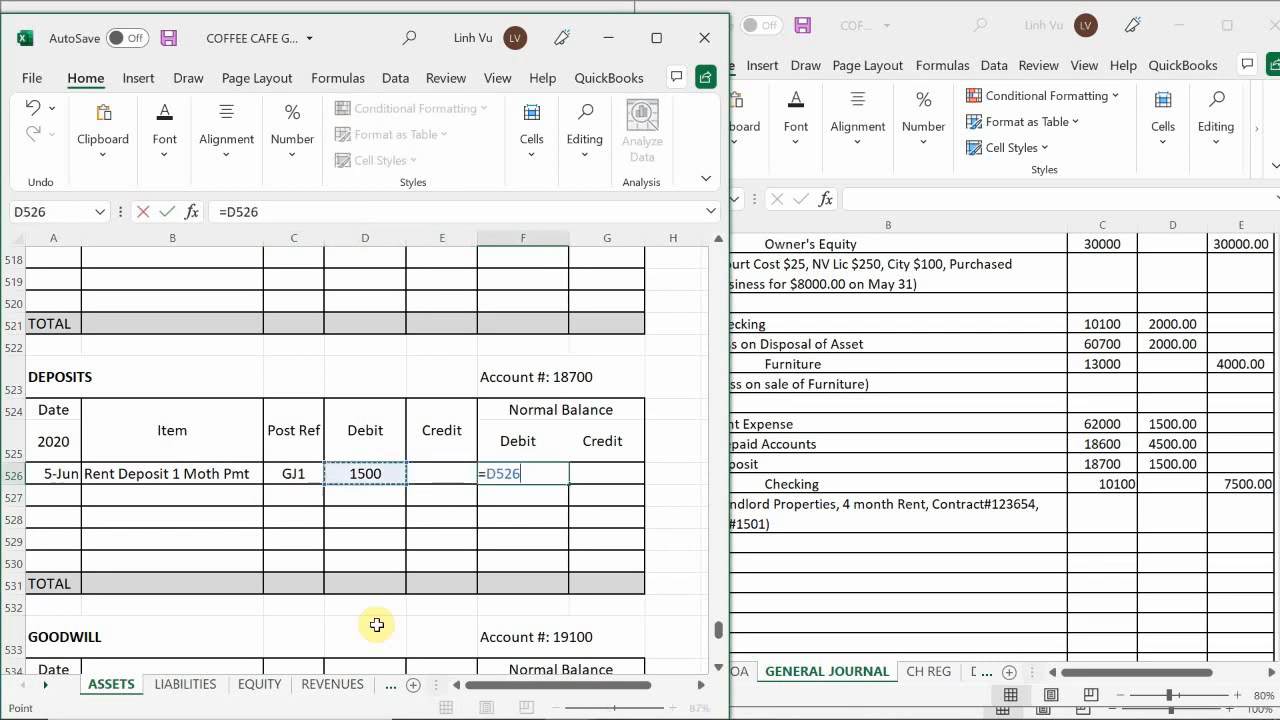
key(Return)
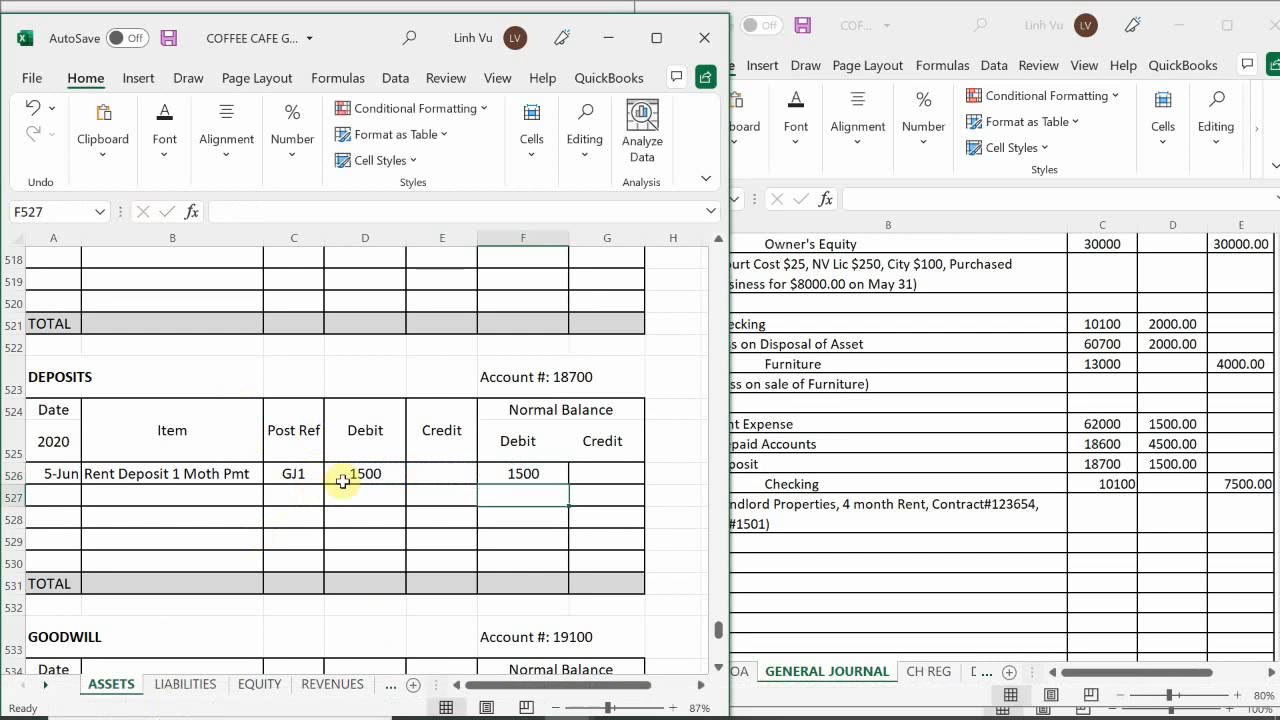
Apply the comma number style to the Deposits amount cells D526:G529.
drag(347, 476, 587, 547)
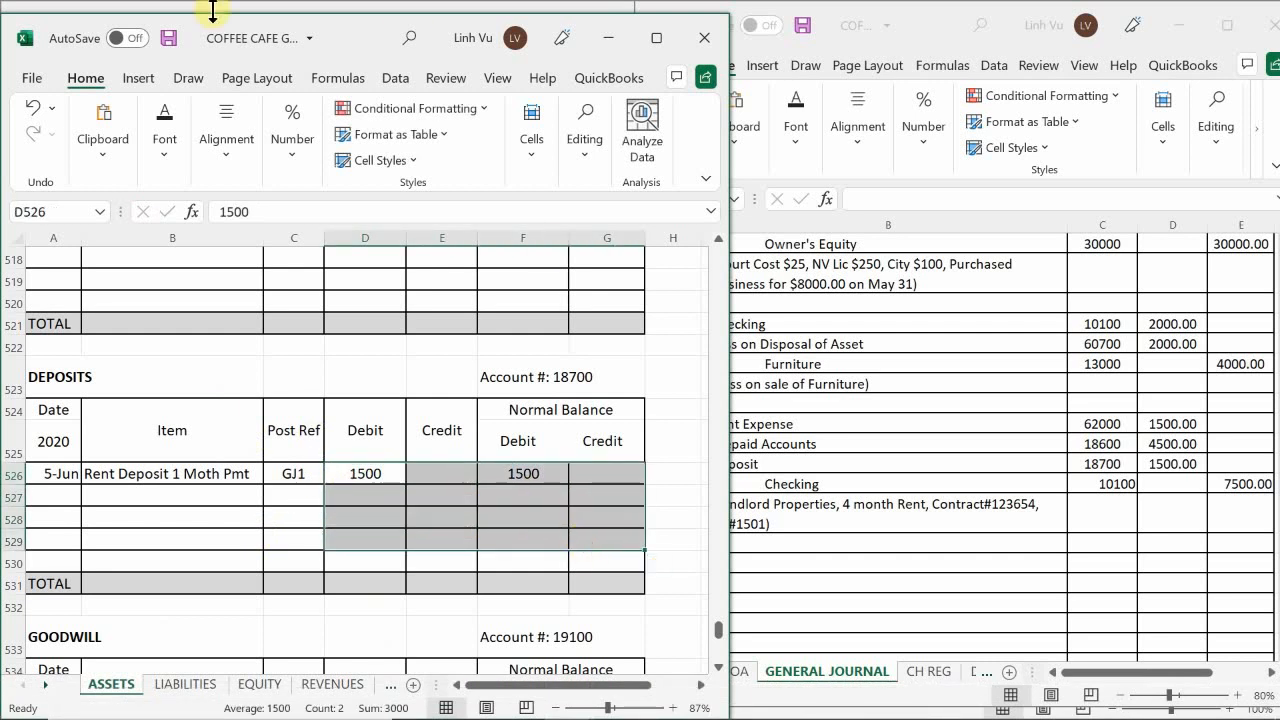
click(274, 153)
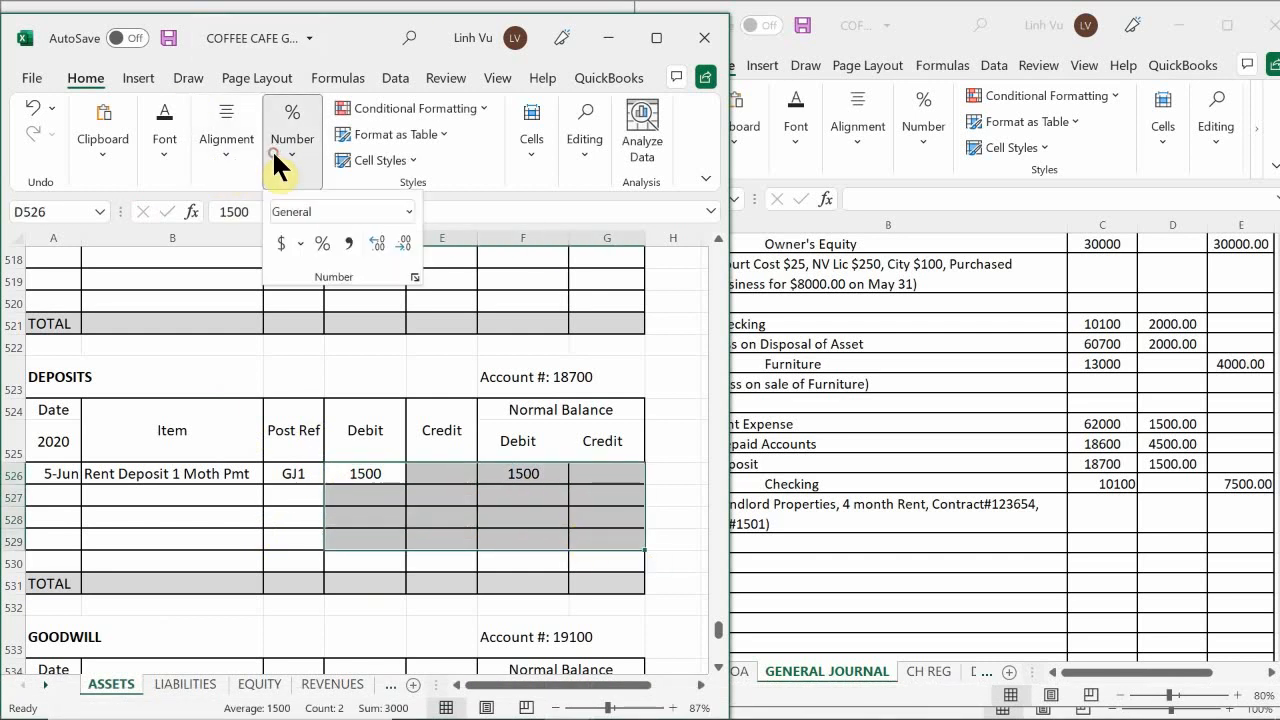
click(357, 247)
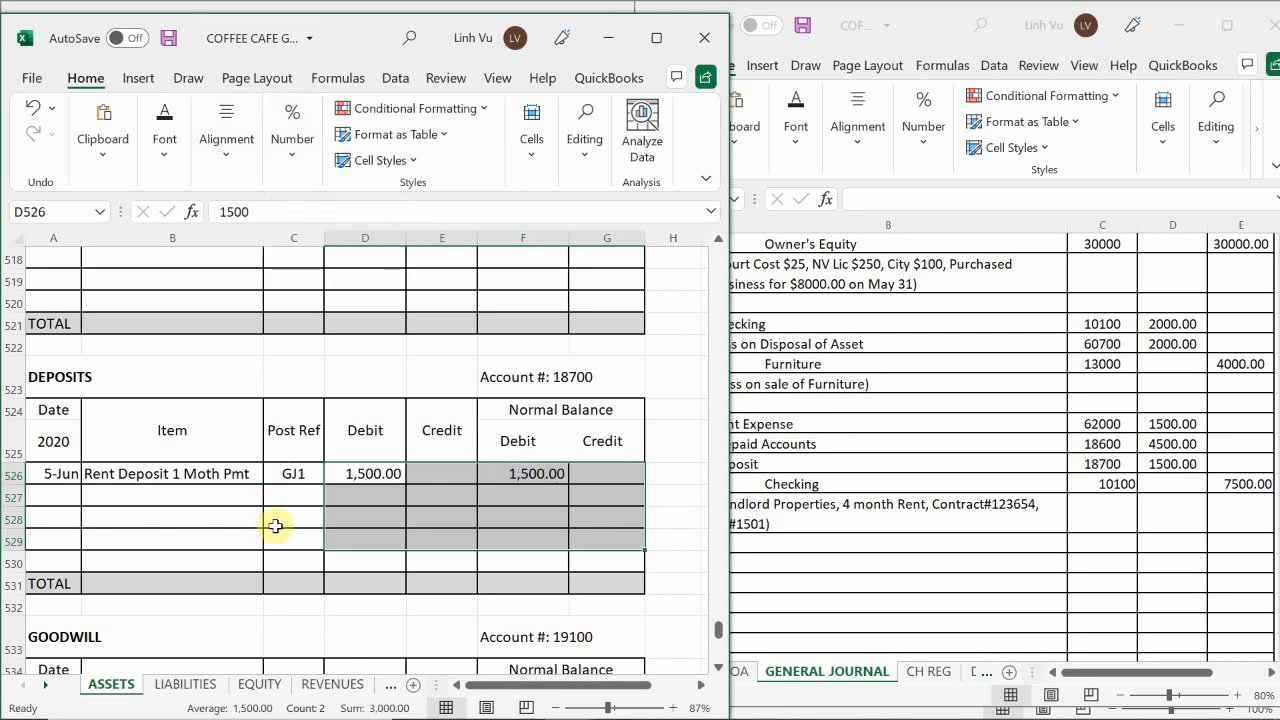
click(358, 539)
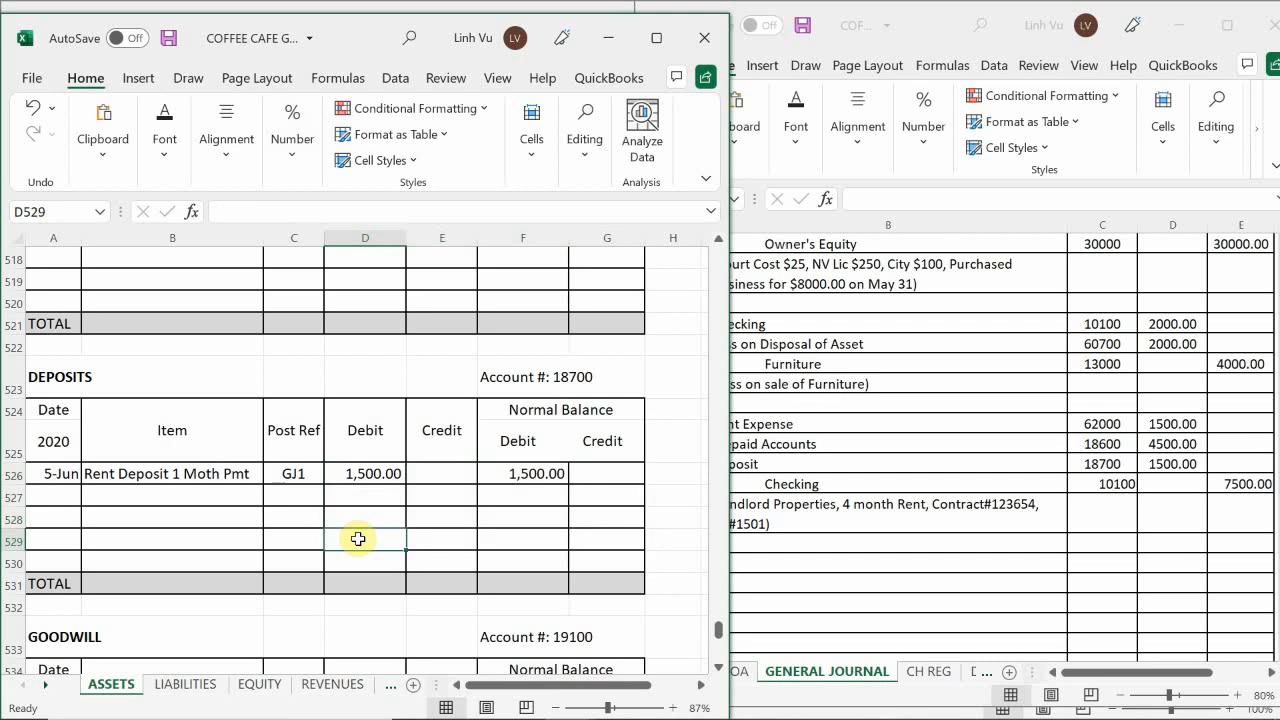
Find the Checking ledger on the ASSETS sheet and enter the date 6/5 in its next empty date cell, A17.
scroll(358, 539, up, 20)
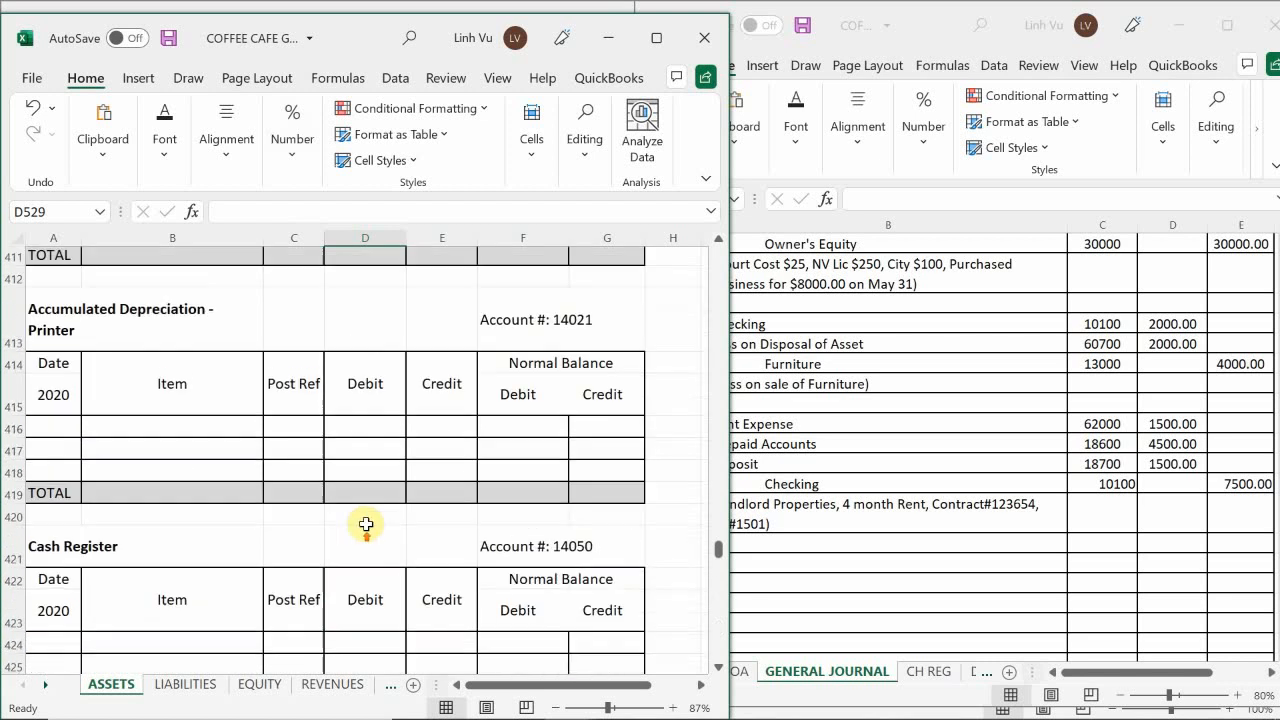
scroll(359, 521, up, 20)
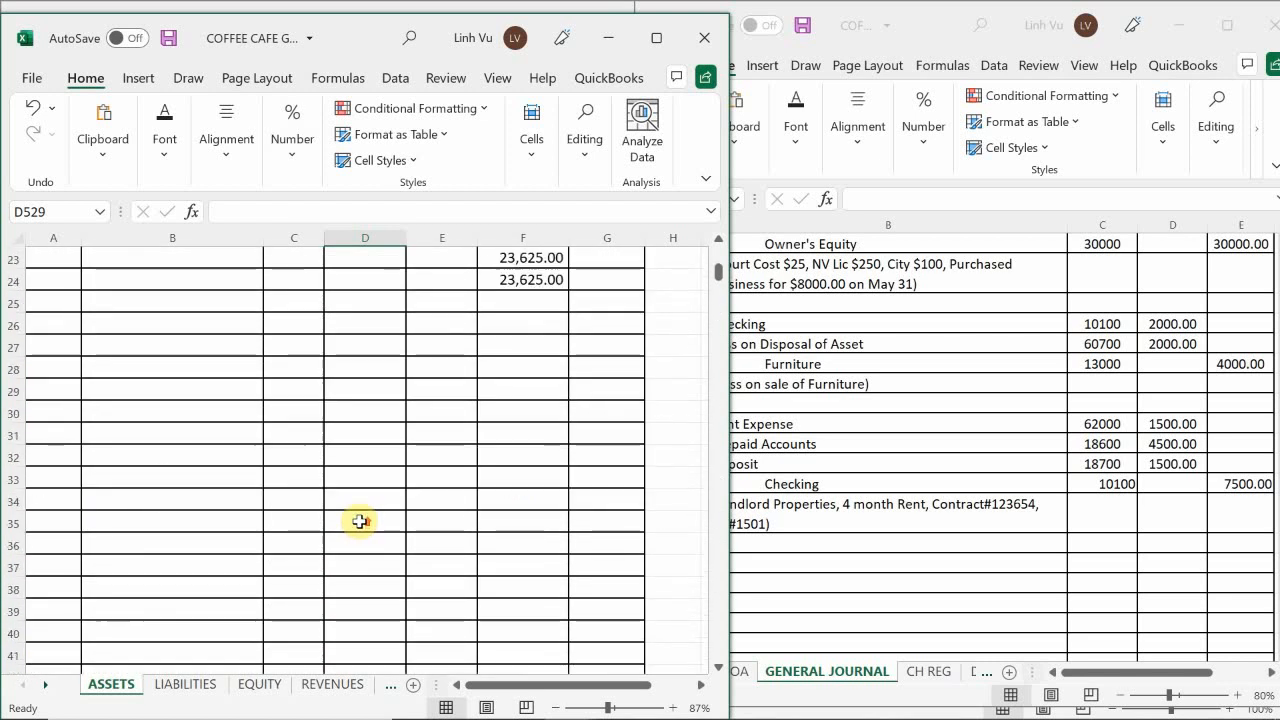
scroll(360, 519, down, 2)
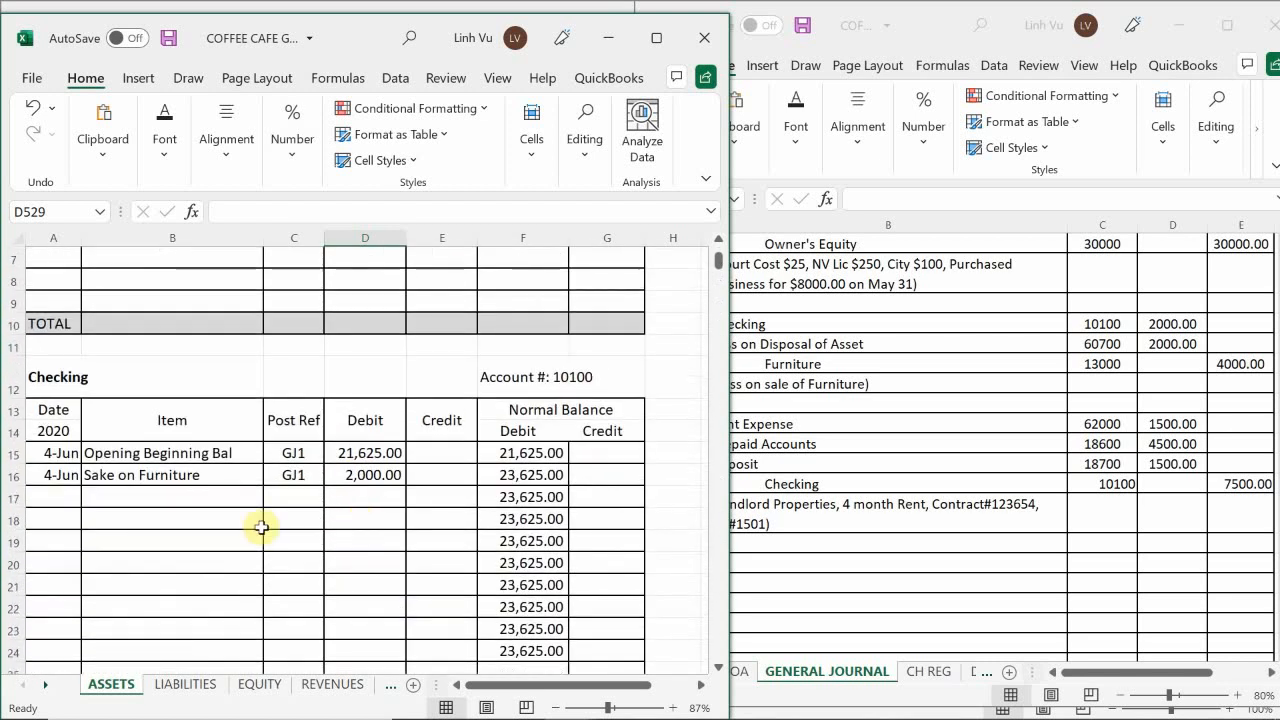
click(44, 497)
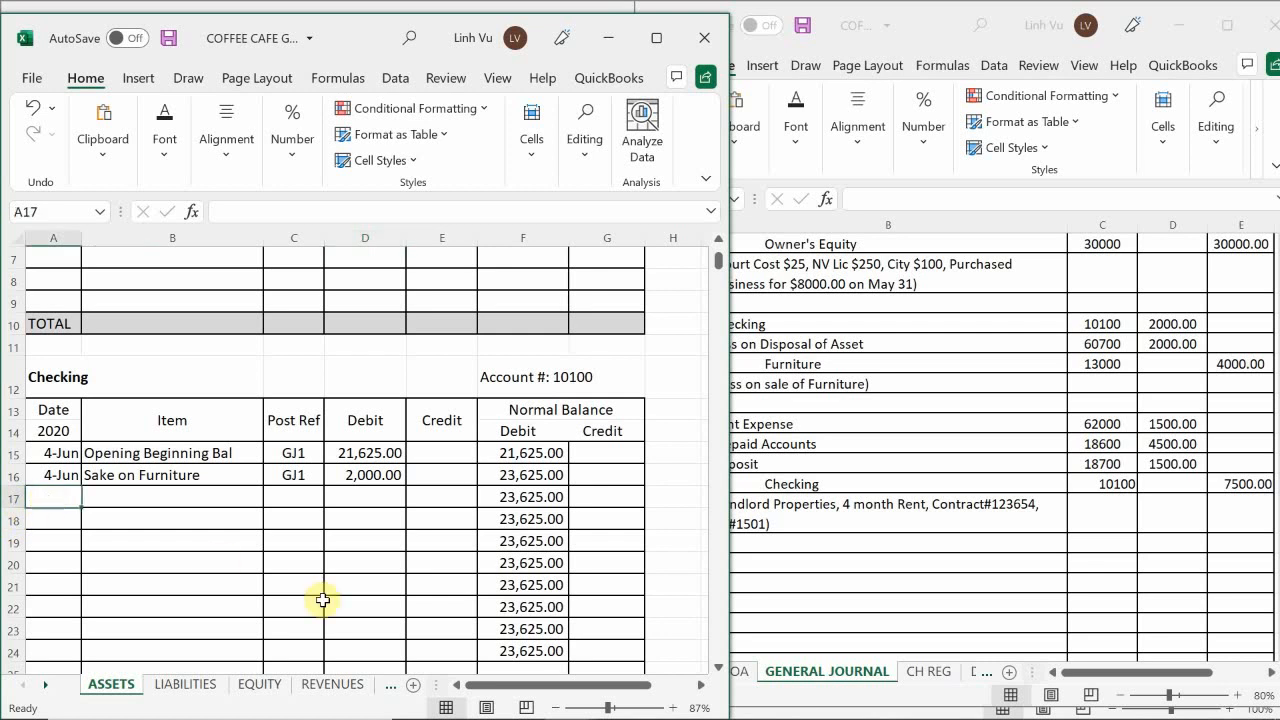
text(6/5)
key(Return)
key(Up)
key(Right)
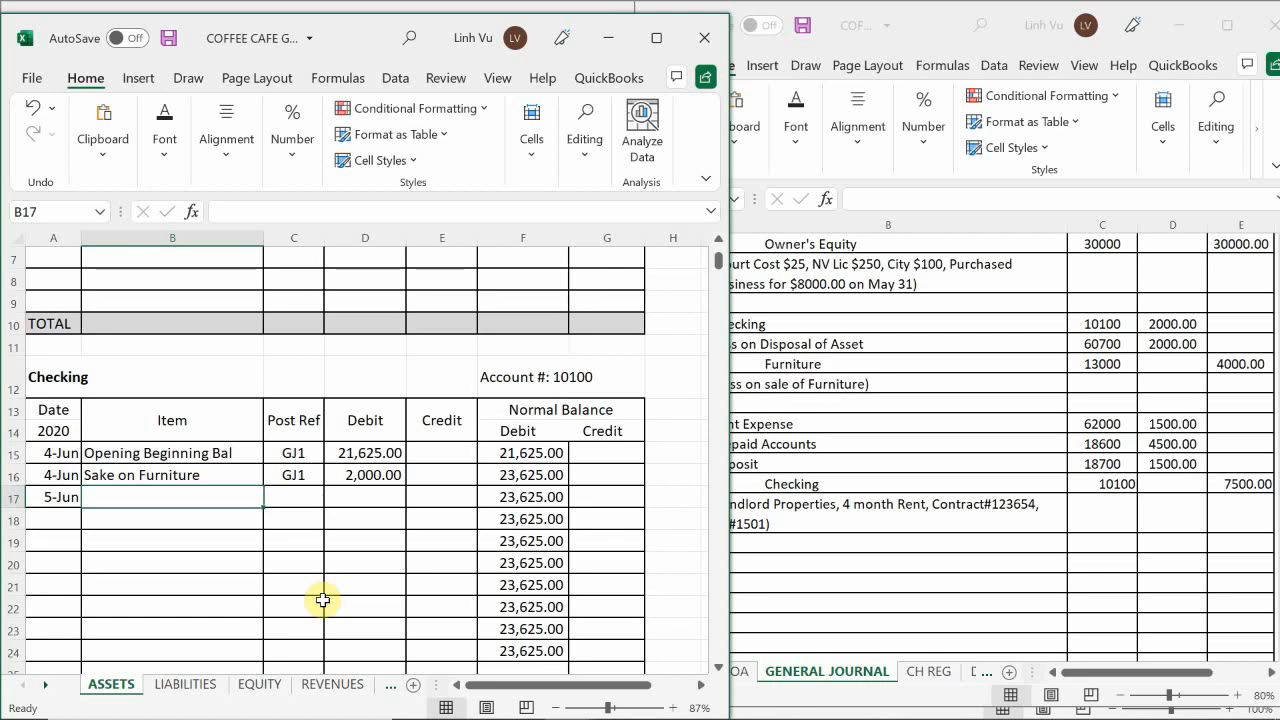
Enter "CH#1501" as the item description in B17 of the Checking ledger.
text(CG)
key(BackSpace)
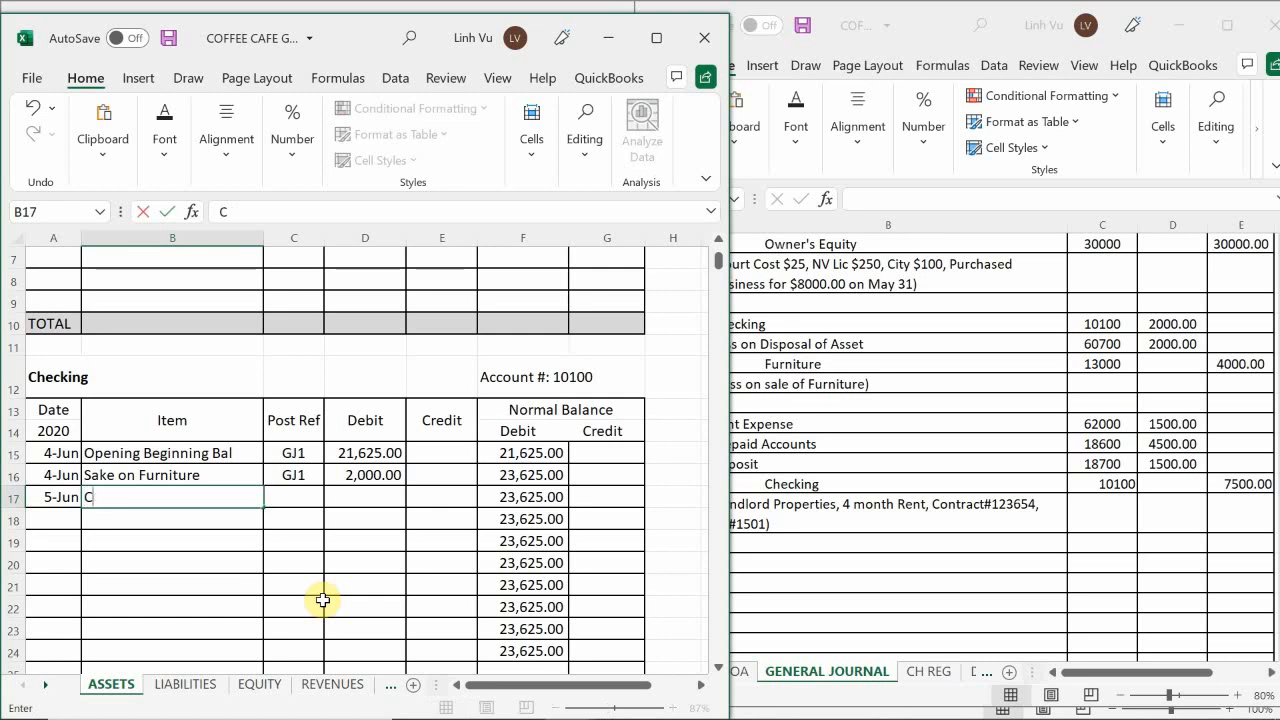
text(H#1501)
key(Return)
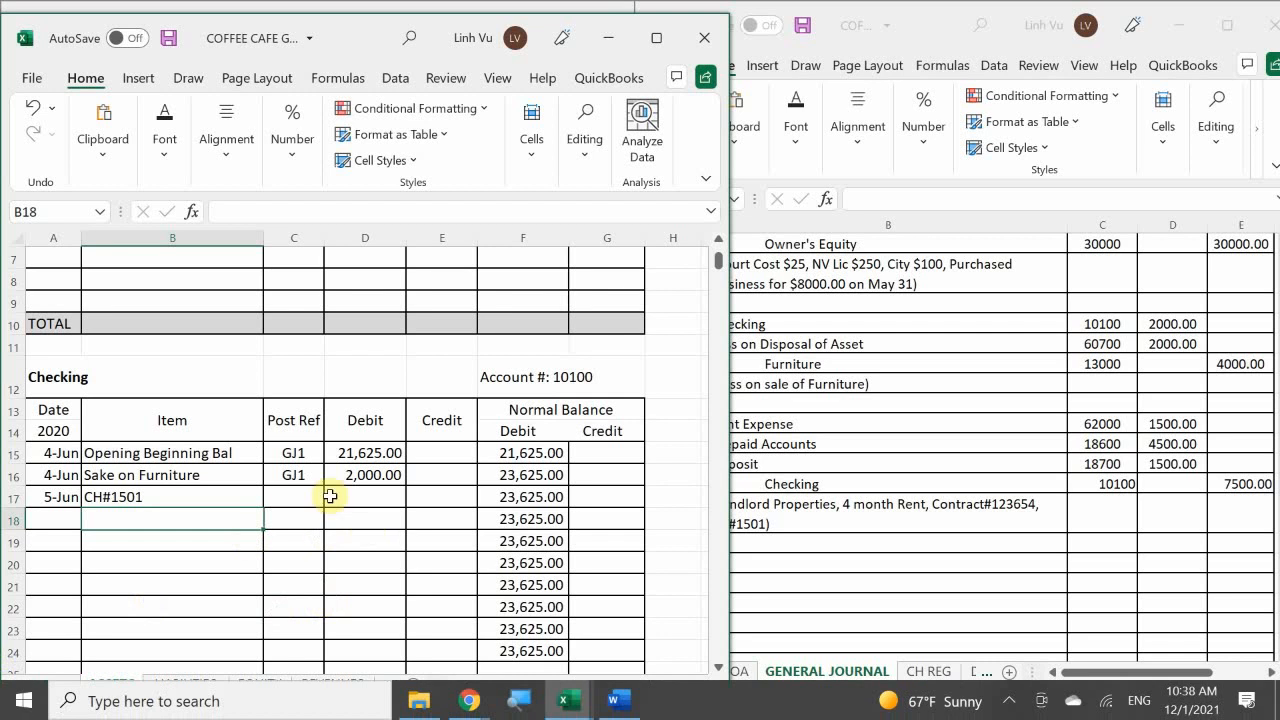
Fill the Checking ledger's Post Ref in C17 with GJ1 by referencing the cell above (=C16).
click(291, 497)
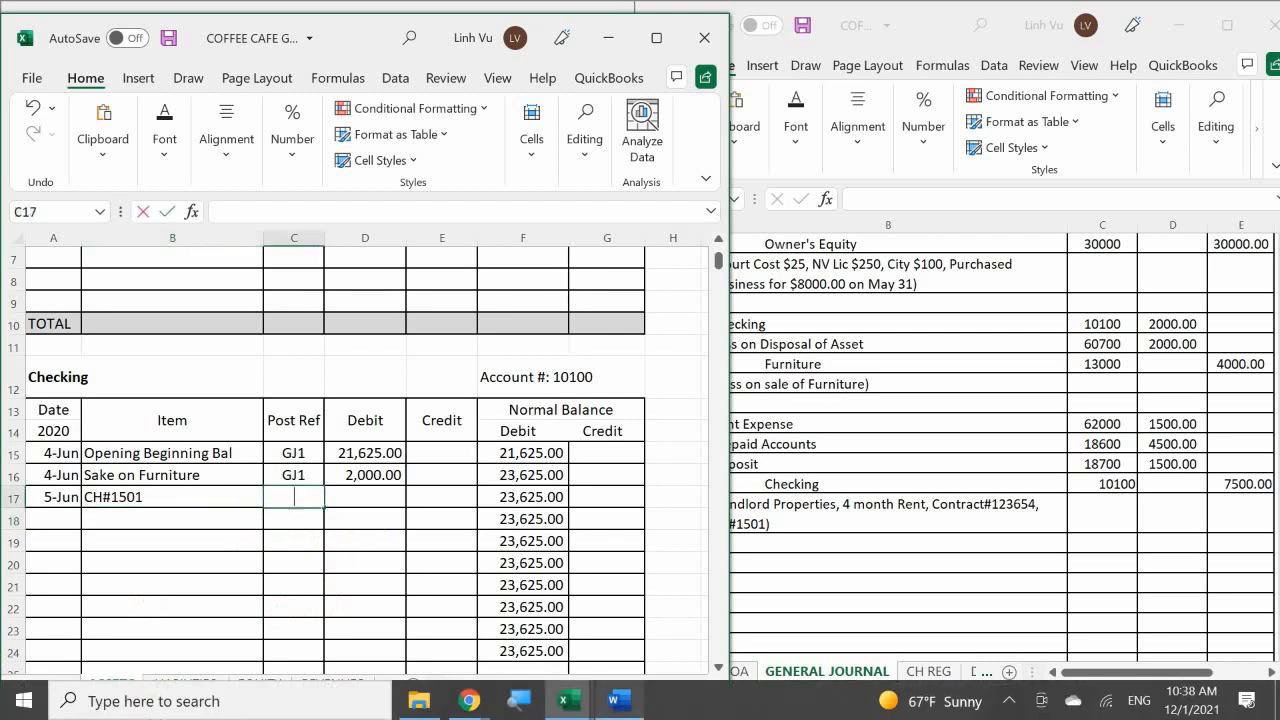
text(GH)
key(BackSpace)
key(BackSpace)
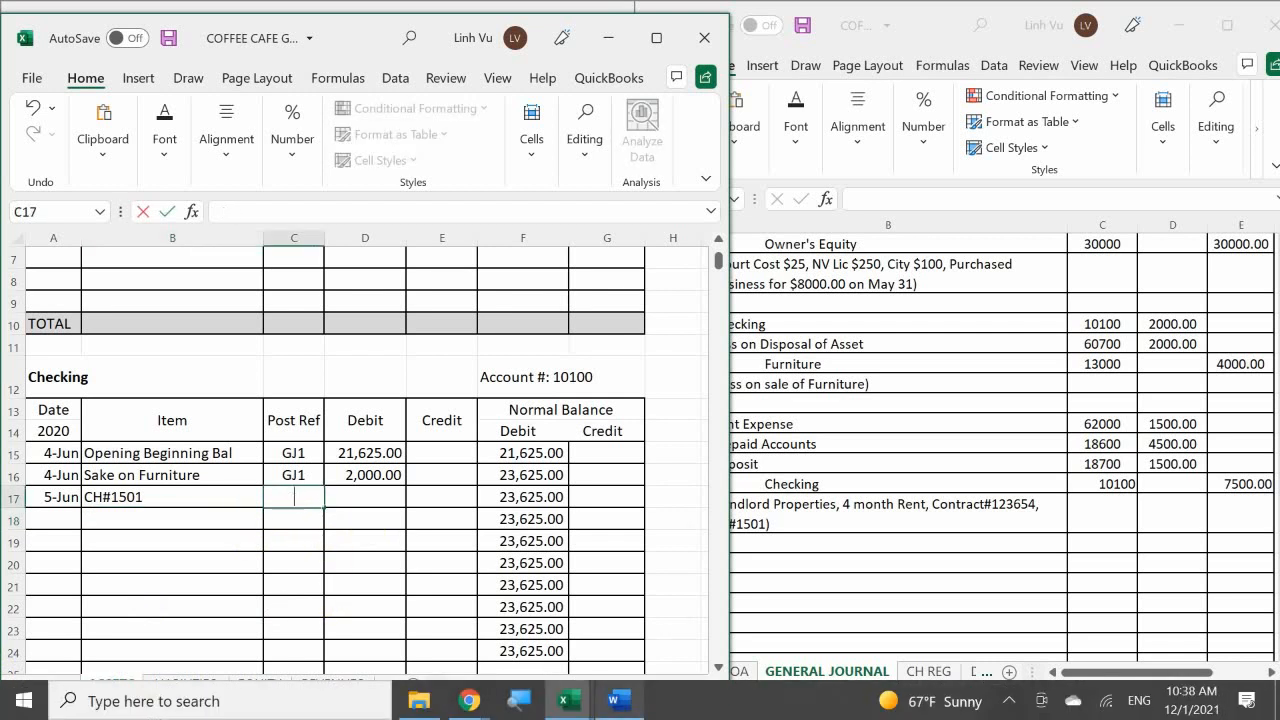
text(=)
key(Up)
key(Return)
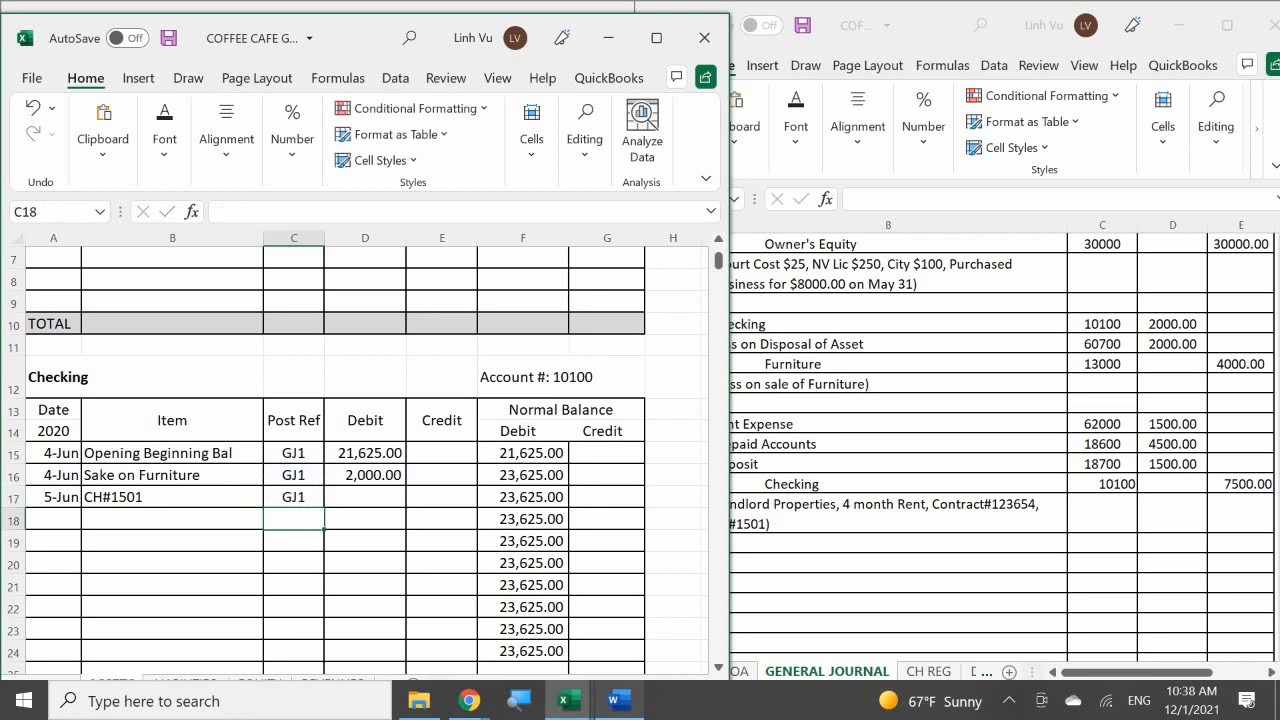
Enter the credit amount 7500 in E17 of the Checking ledger for check 1501.
key(Right)
key(Up)
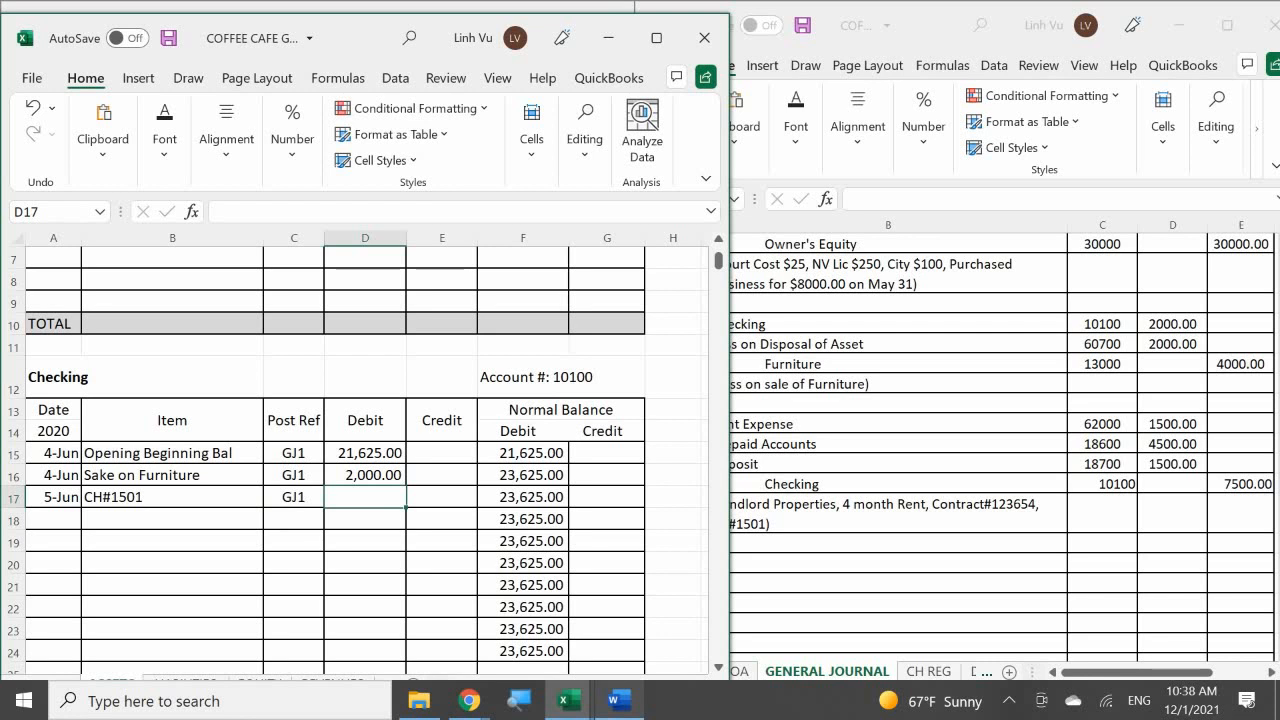
key(Right)
text(150)
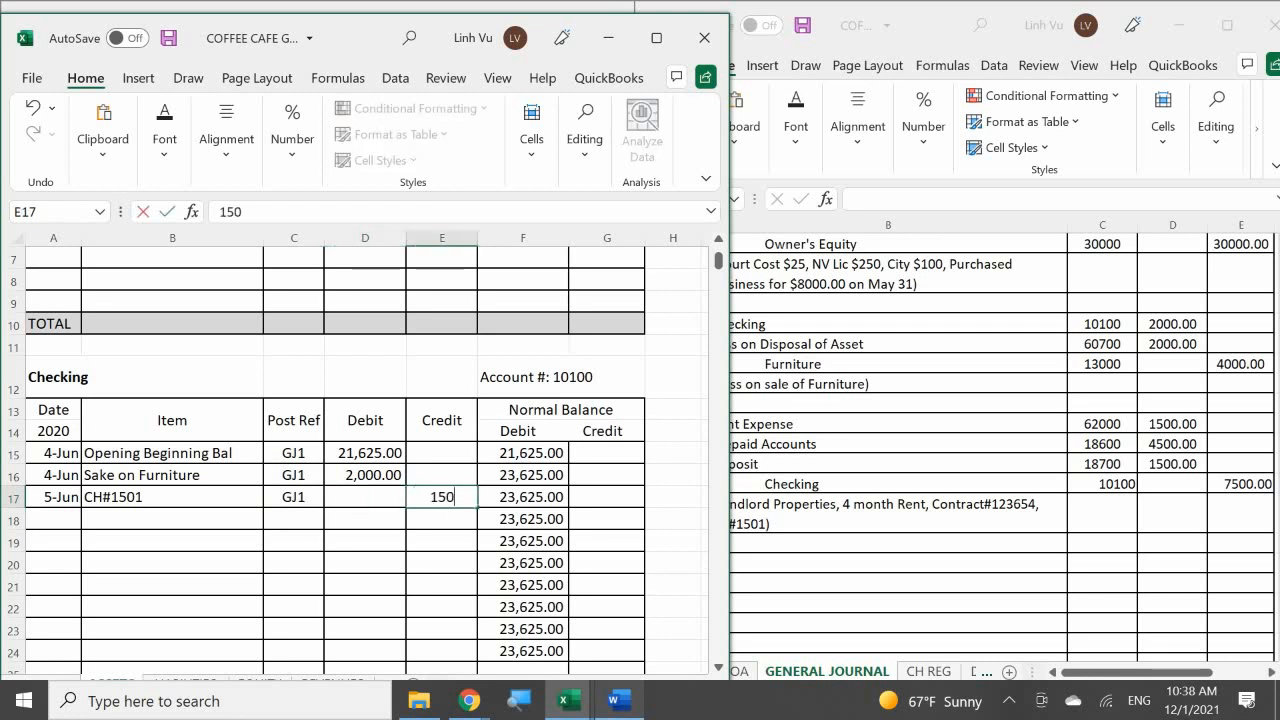
key(BackSpace)
key(BackSpace)
key(BackSpace)
text(7500)
key(Return)
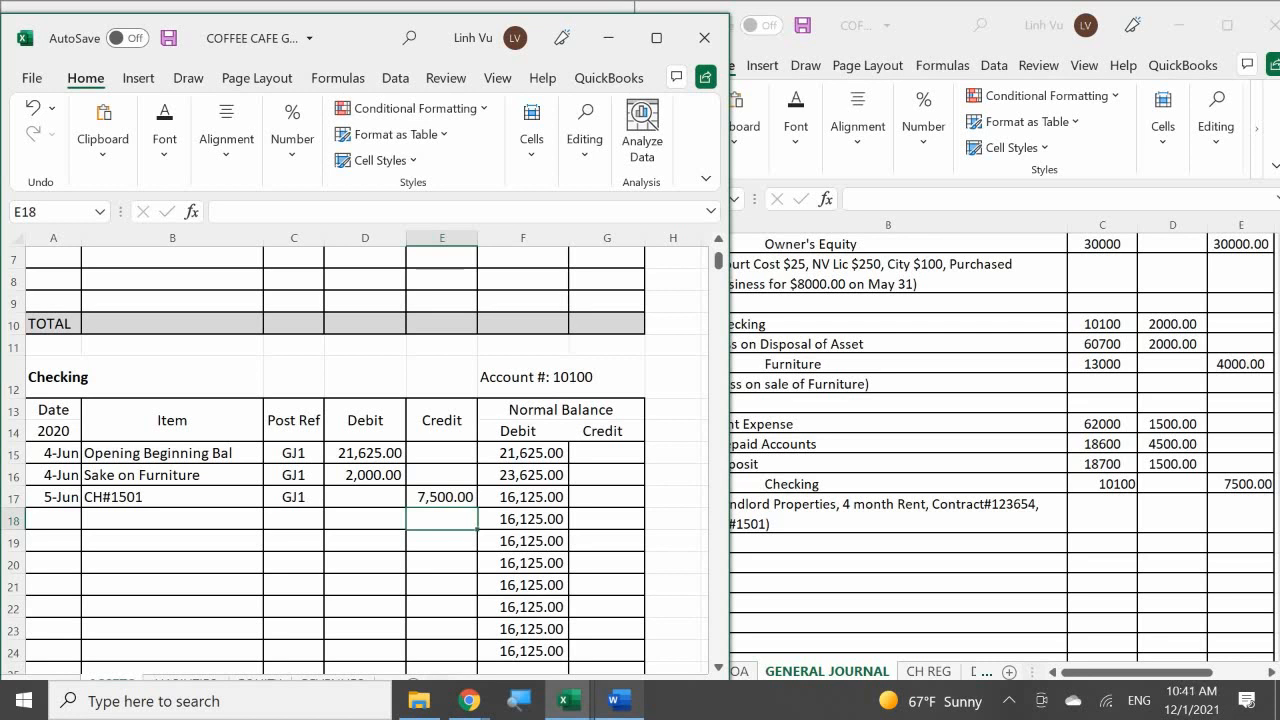
Switch to the COFFEE CAFE SUBSIDIARY LEDGER ANSWERS 10.4 workbook and show its VENDORS sheet.
mouse_move(620, 700)
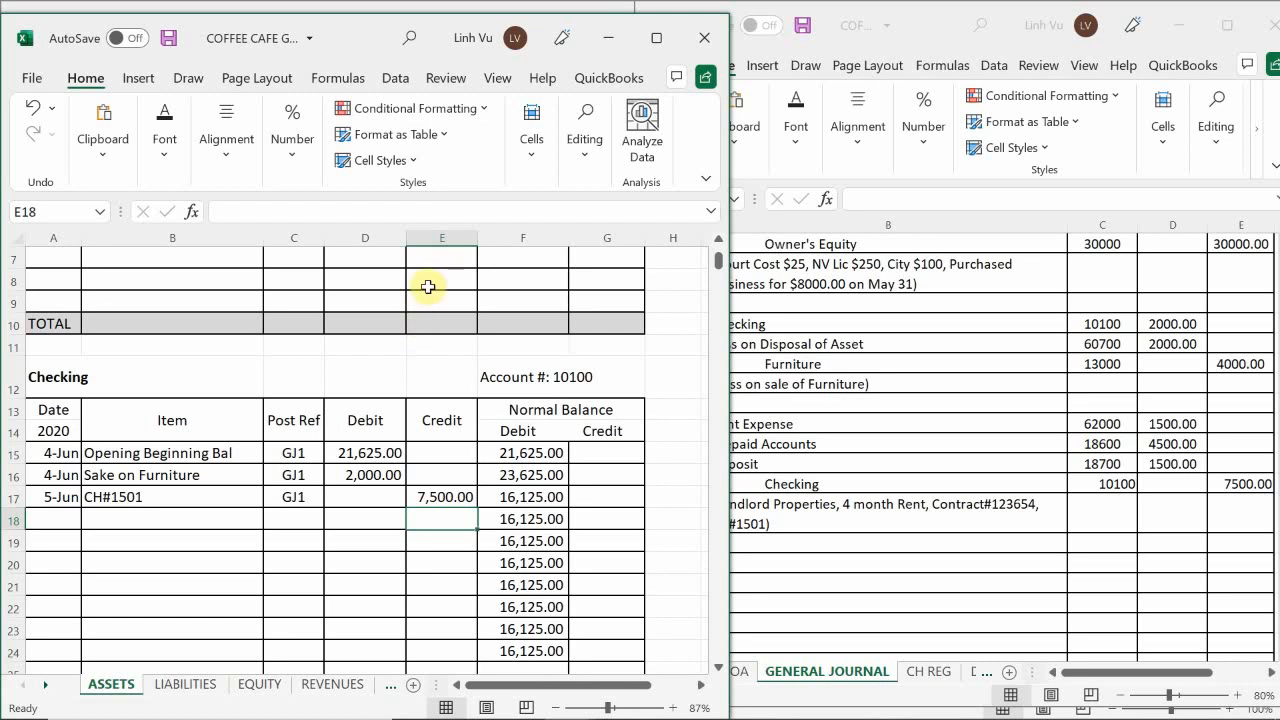
mouse_move(515, 711)
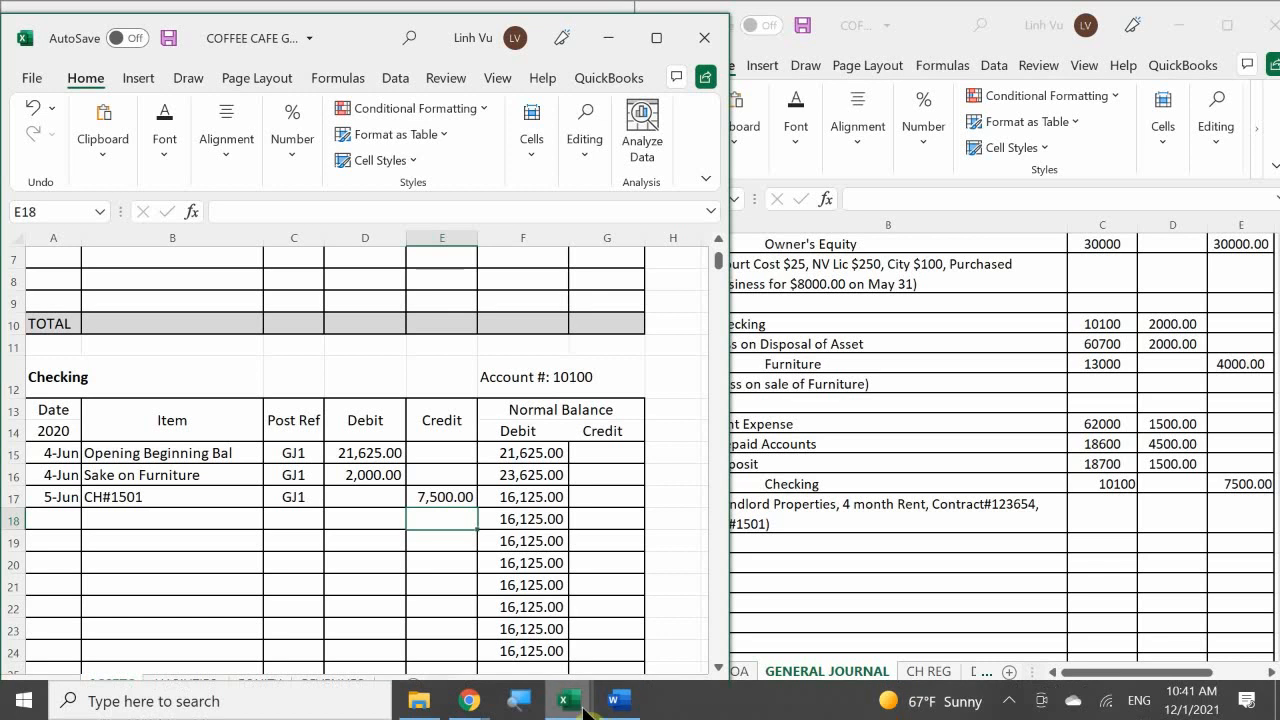
click(666, 597)
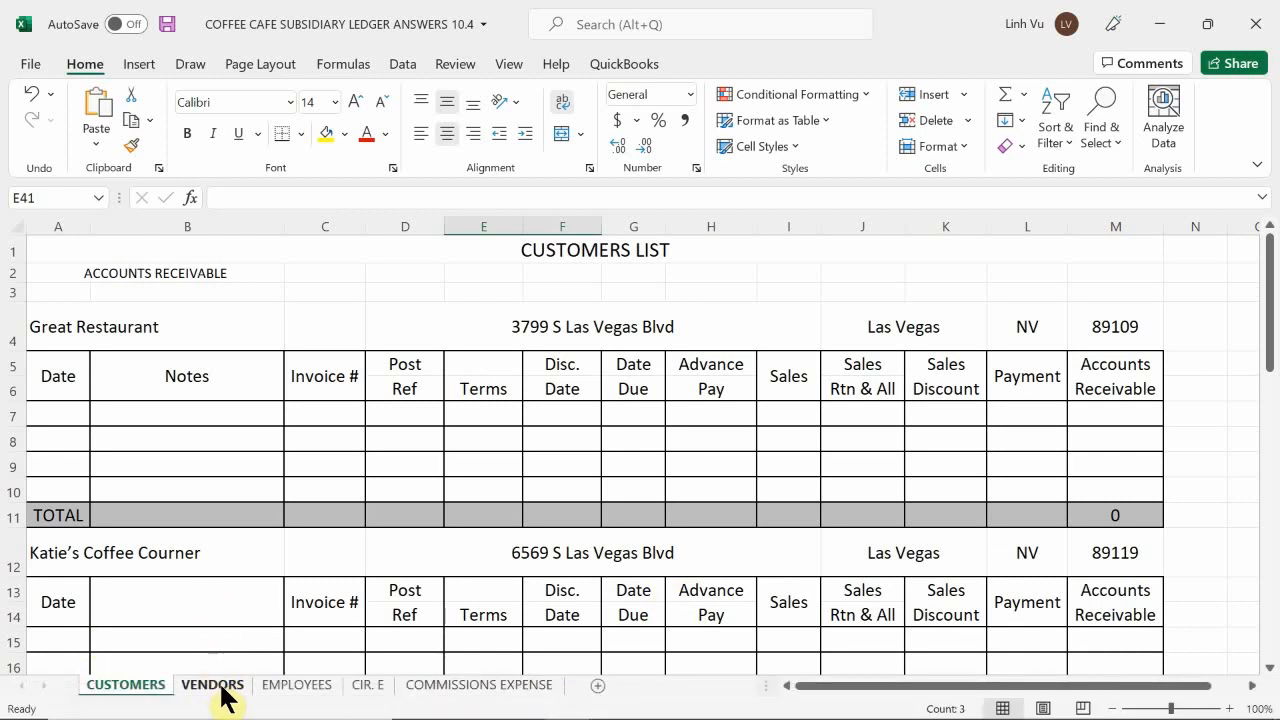
click(207, 697)
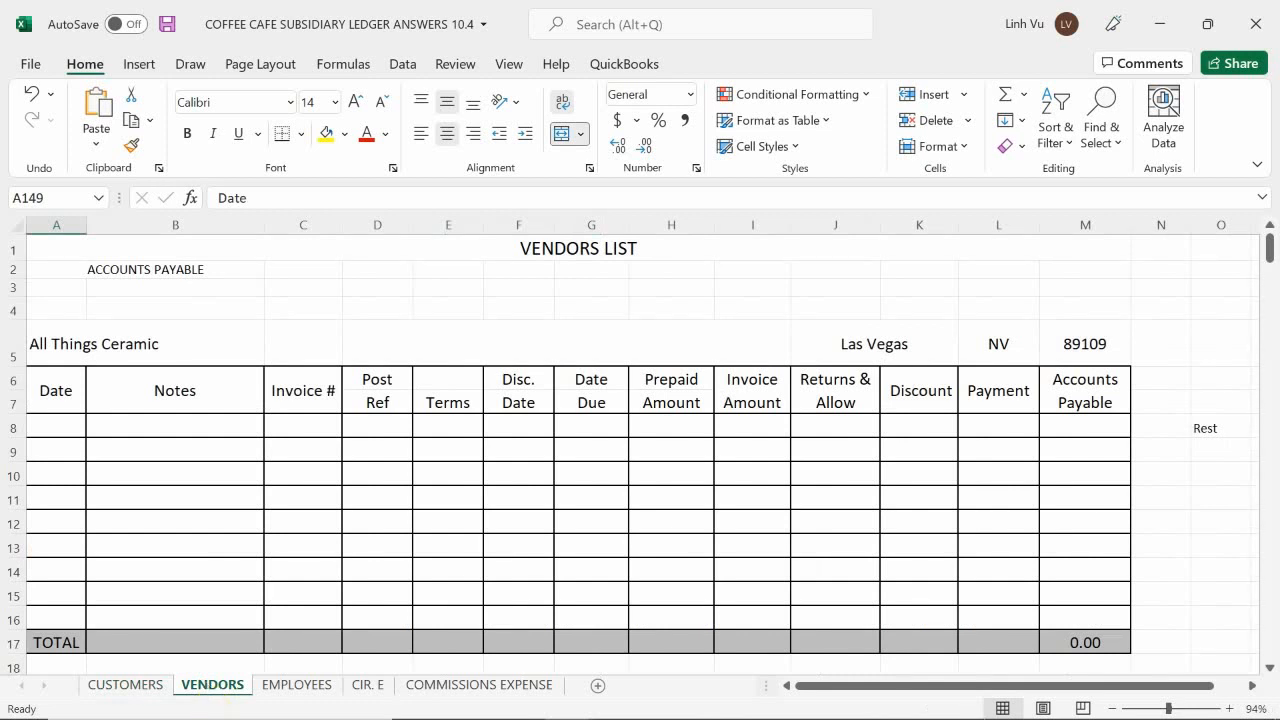
Find the Landlords Properties vendor table and enter the date 6/5 in its first date cell, A131.
scroll(166, 457, down, 20)
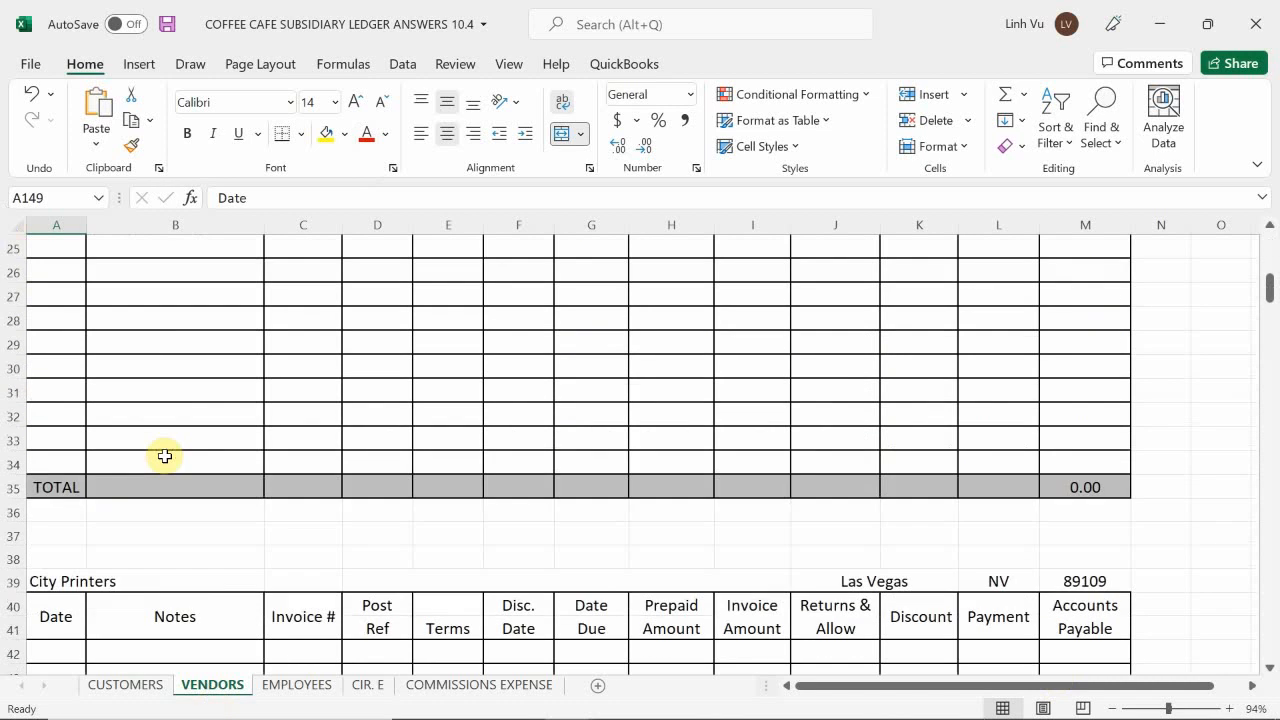
scroll(199, 492, down, 8)
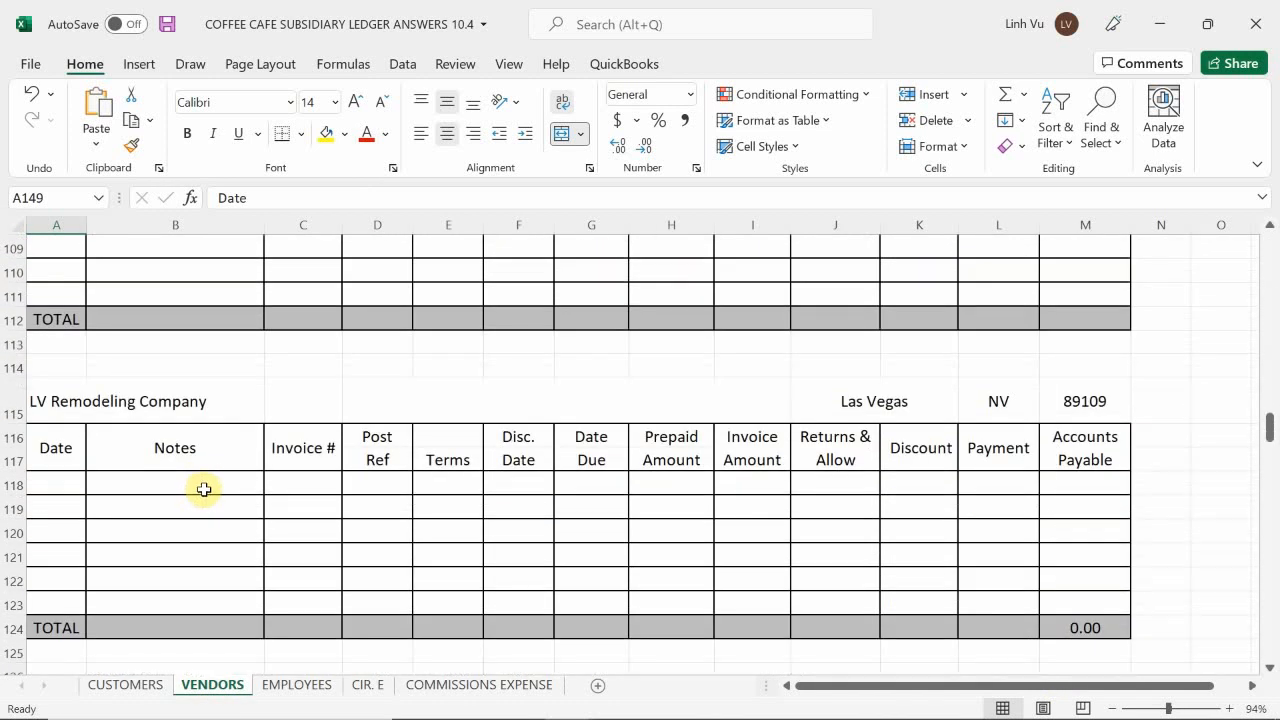
scroll(203, 489, down, 2)
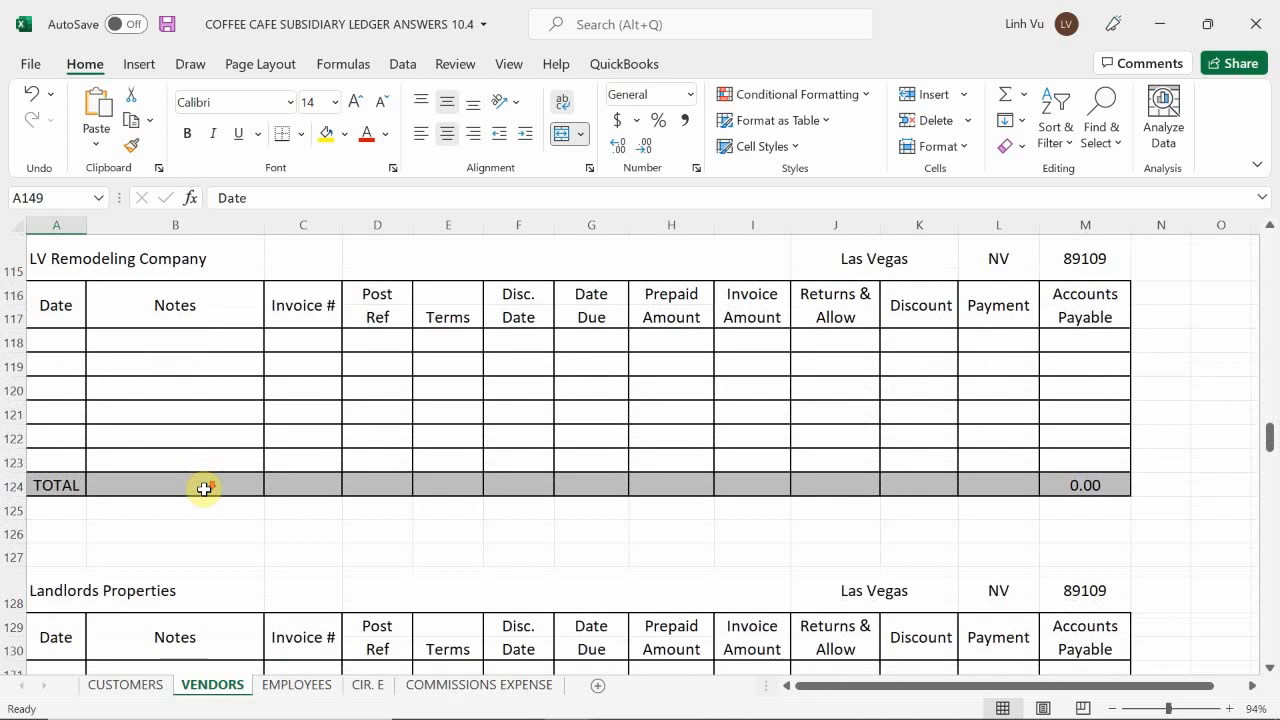
scroll(204, 488, down, 2)
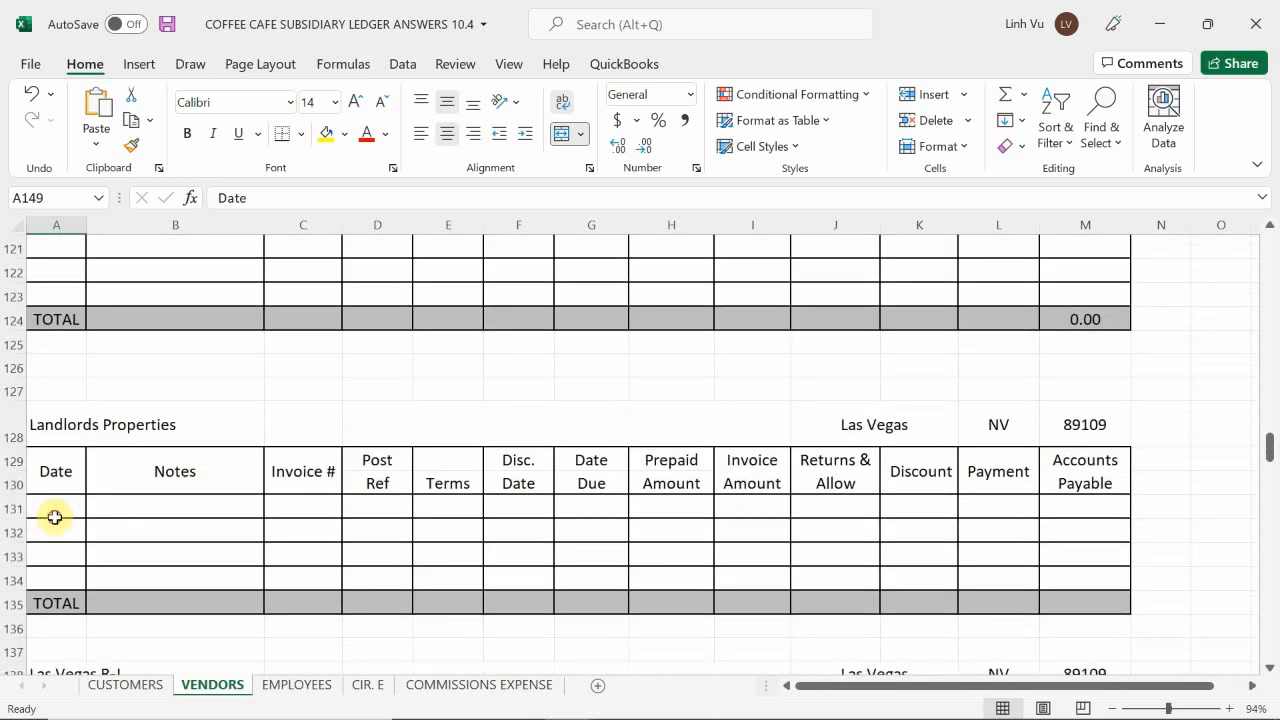
click(55, 511)
text(6/5)
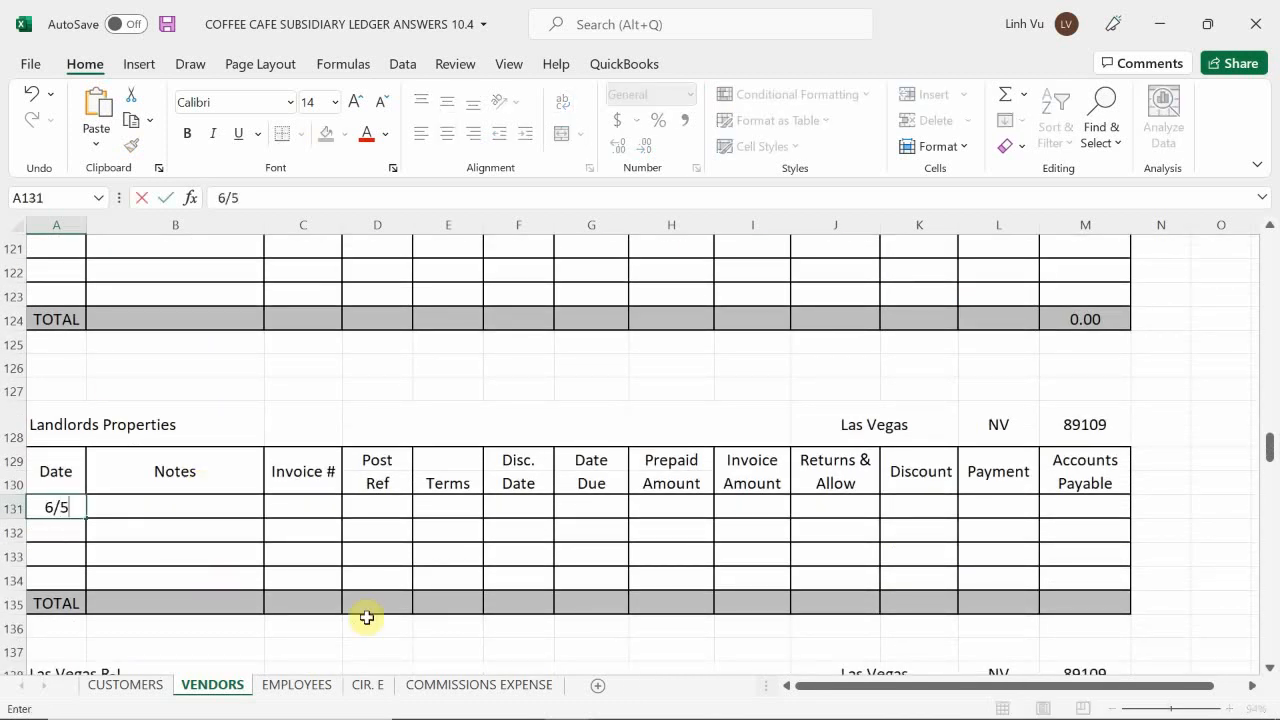
key(Return)
Start the Landlords Properties note in B131 with "Purchased 4 Month of rent @$1500.00/ Mo.".
key(Right)
key(Up)
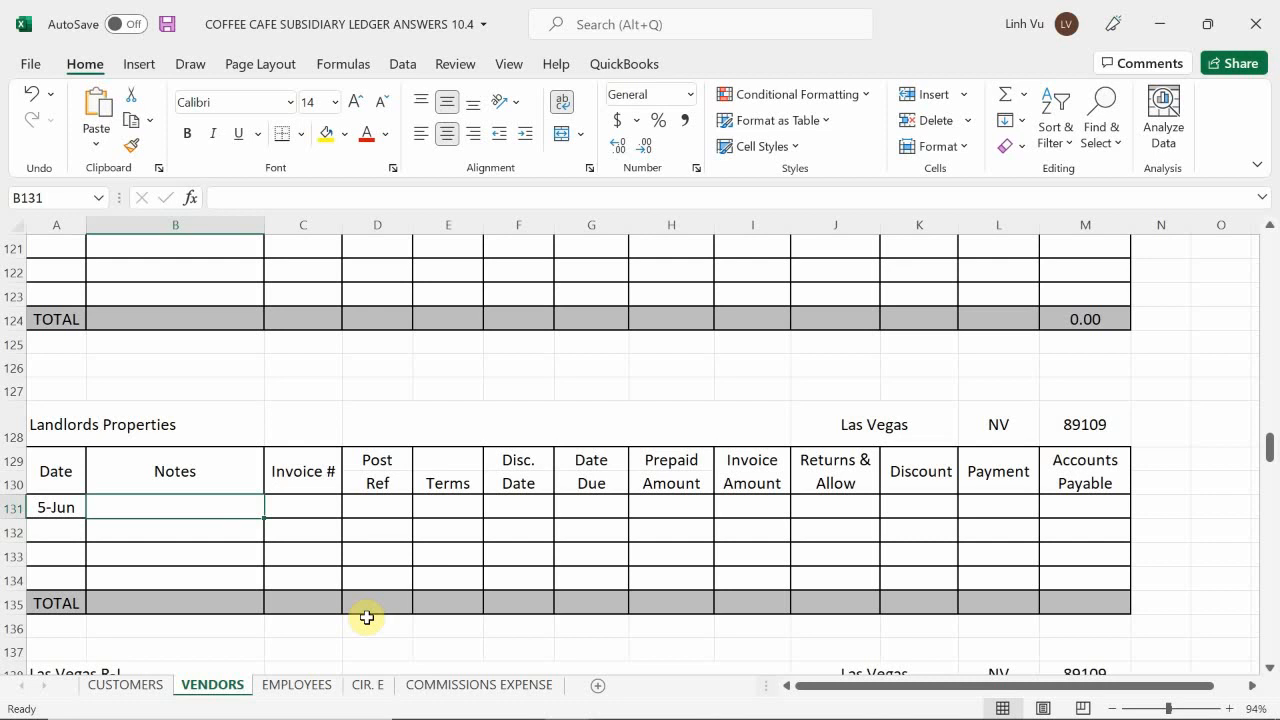
text(Purc)
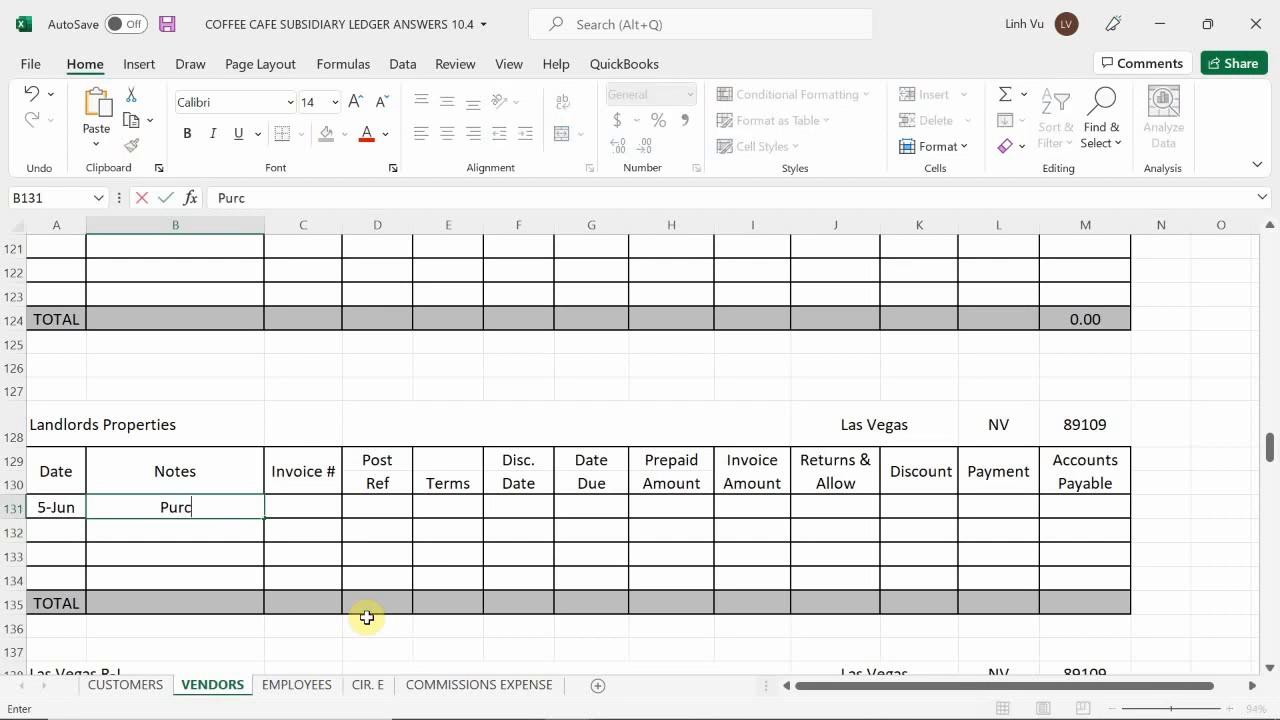
text(hased 4 Mo)
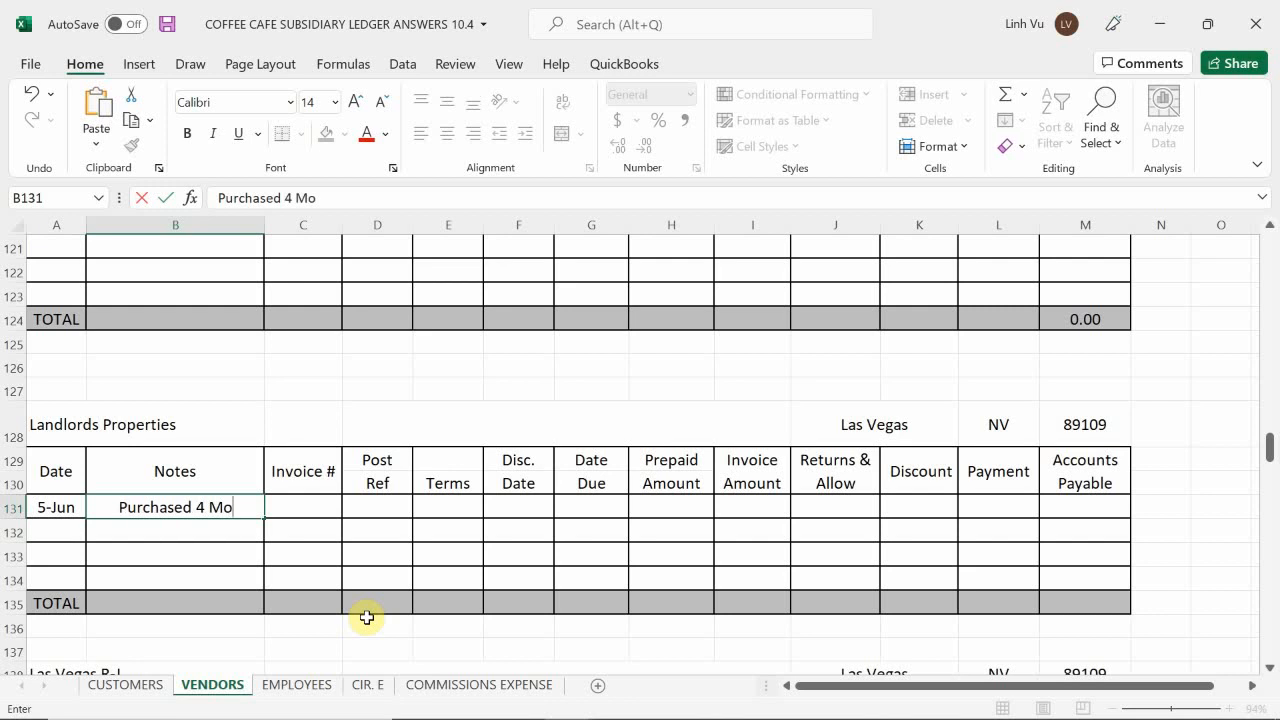
text(nth of rent )
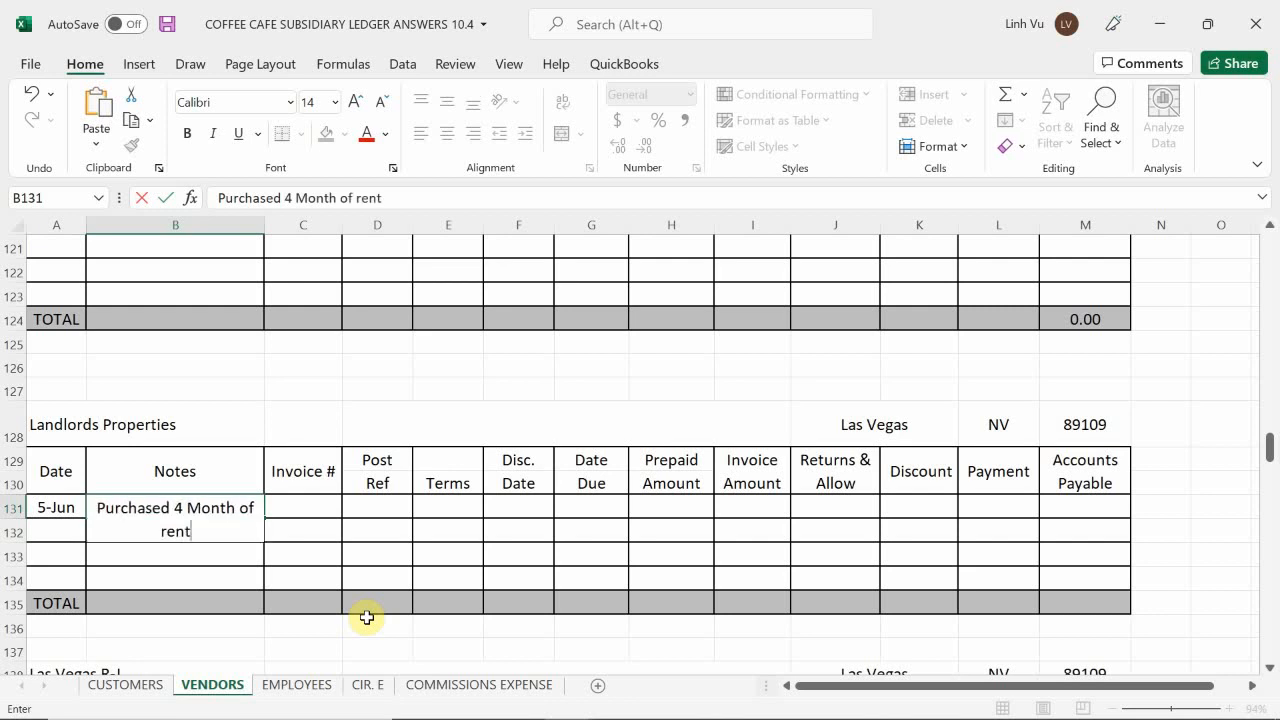
text($)
key(BackSpace)
text(#)
key(BackSpace)
text(#)
key(BackSpace)
text(@$1500)
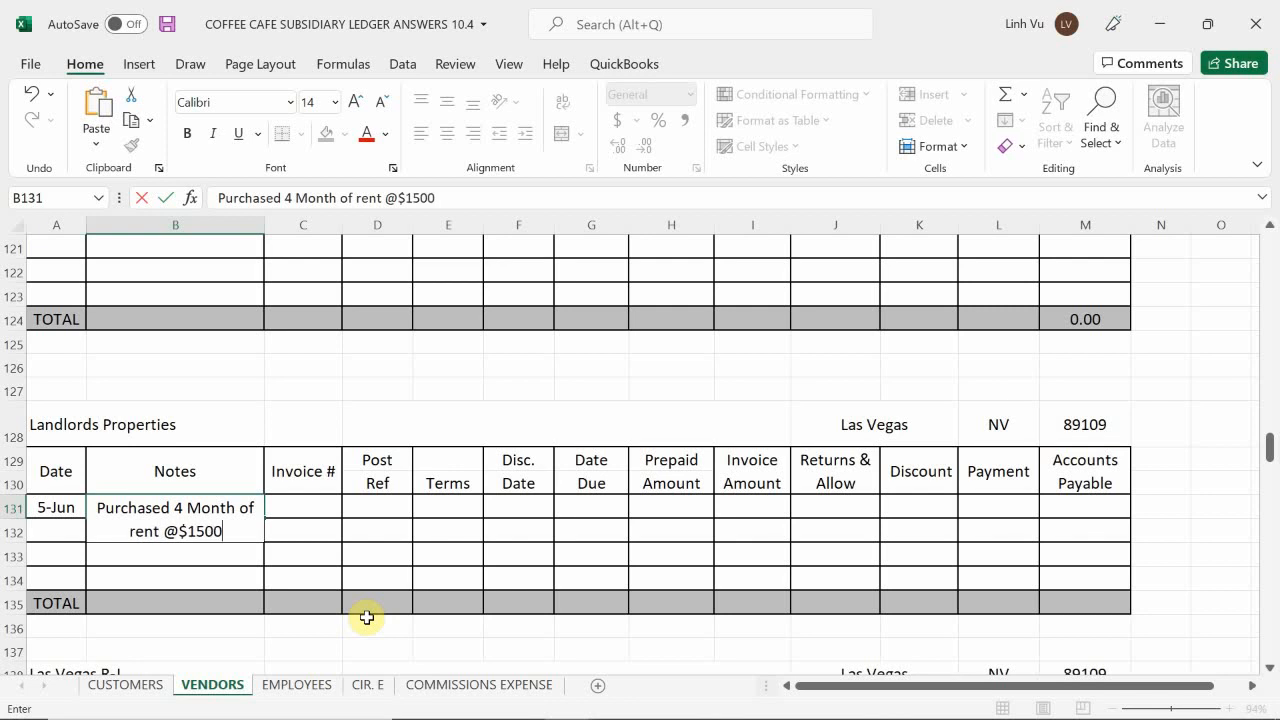
text(.00/)
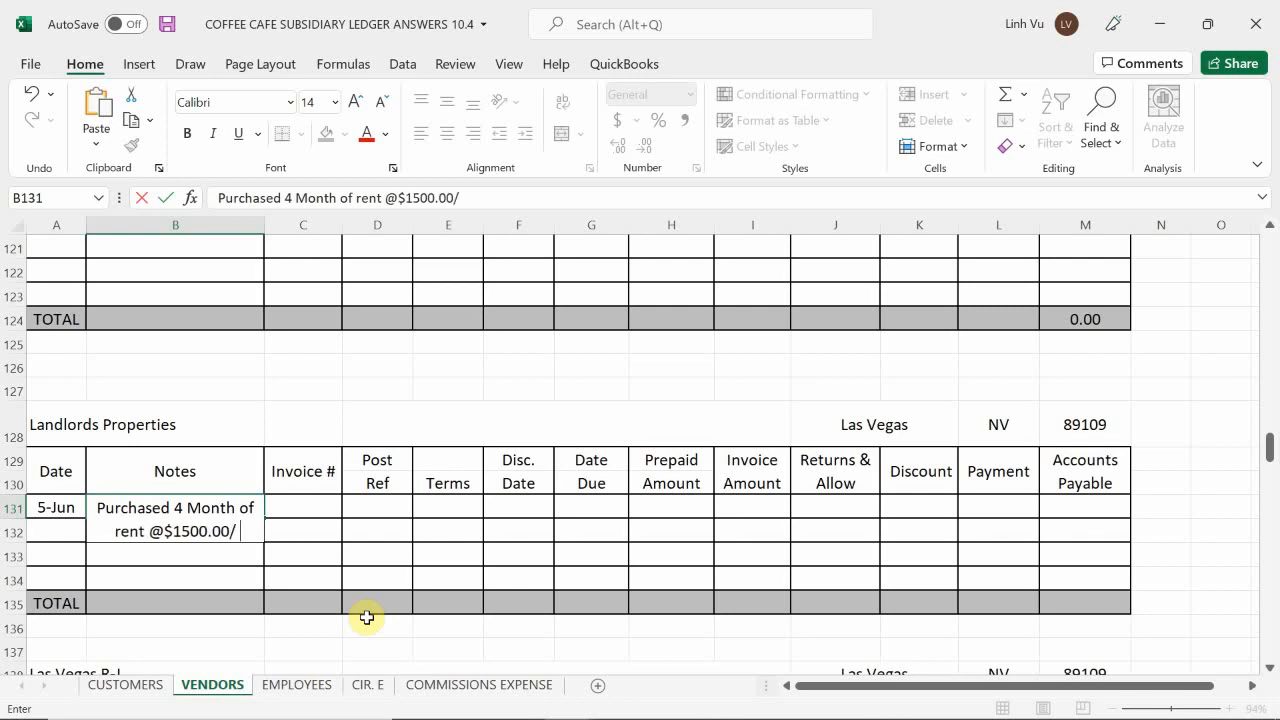
text( N)
key(BackSpace)
text(Mo)
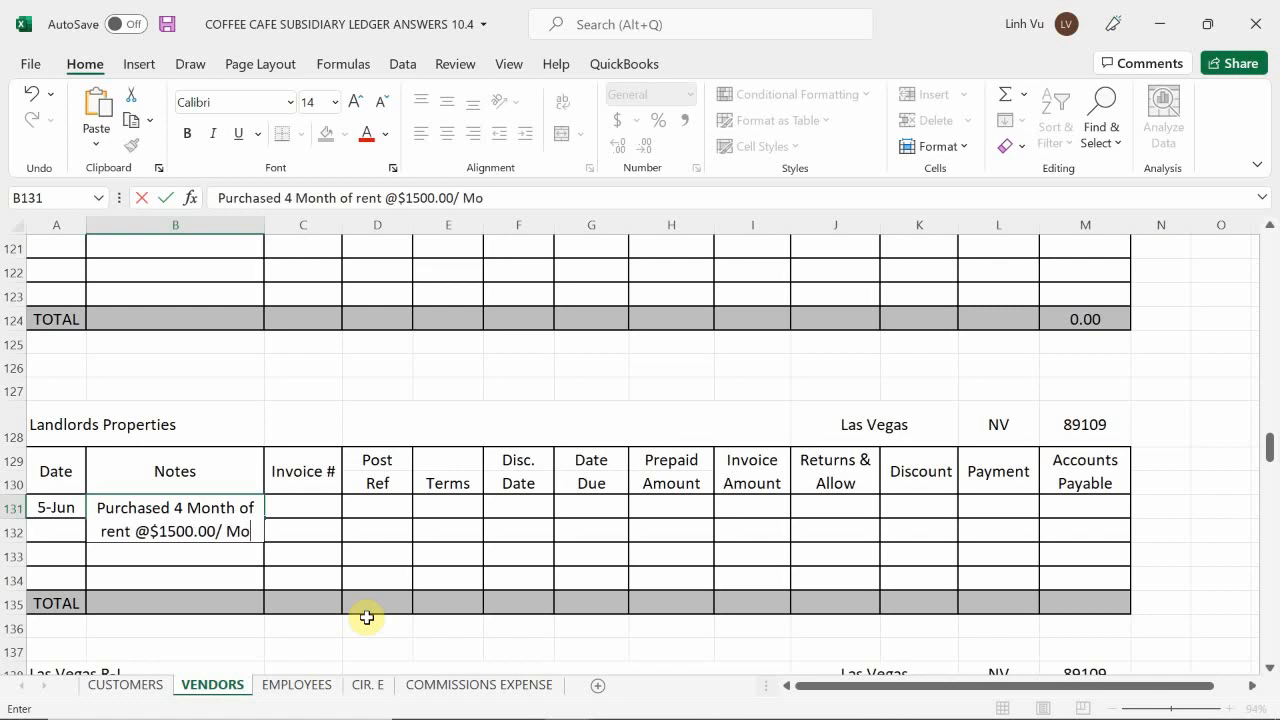
text(.)
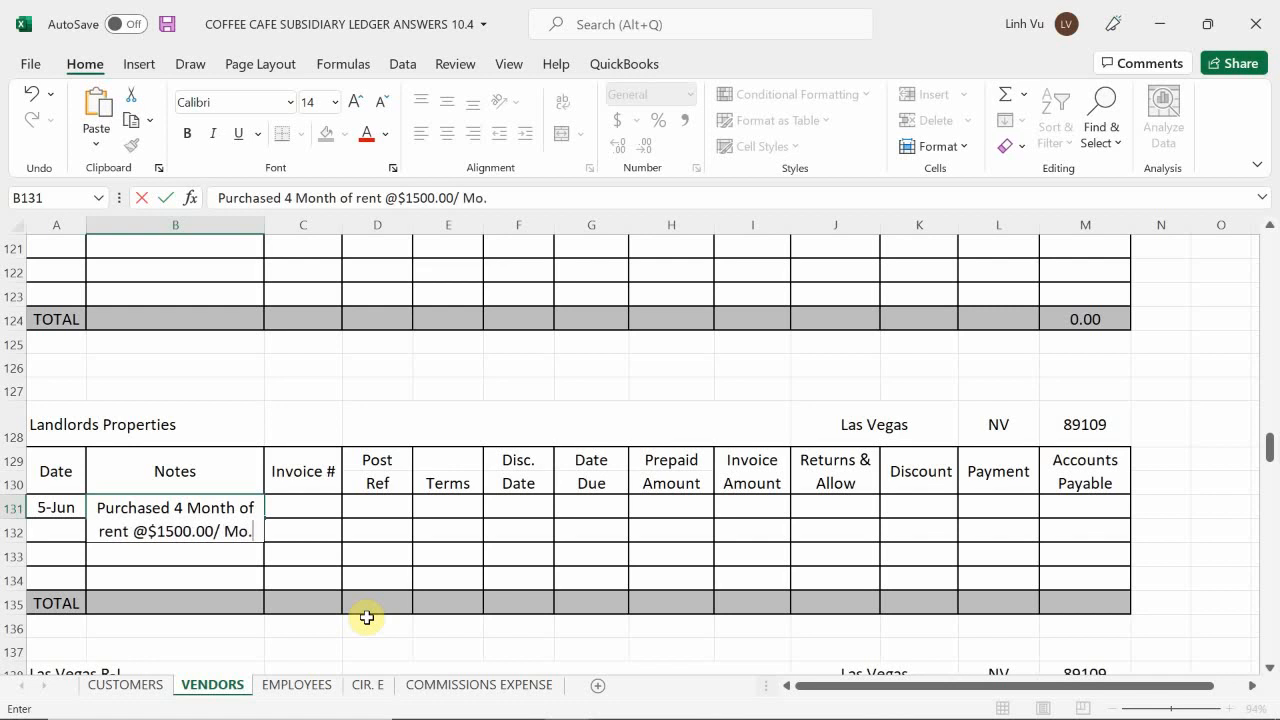
text( Rebt Deoi)
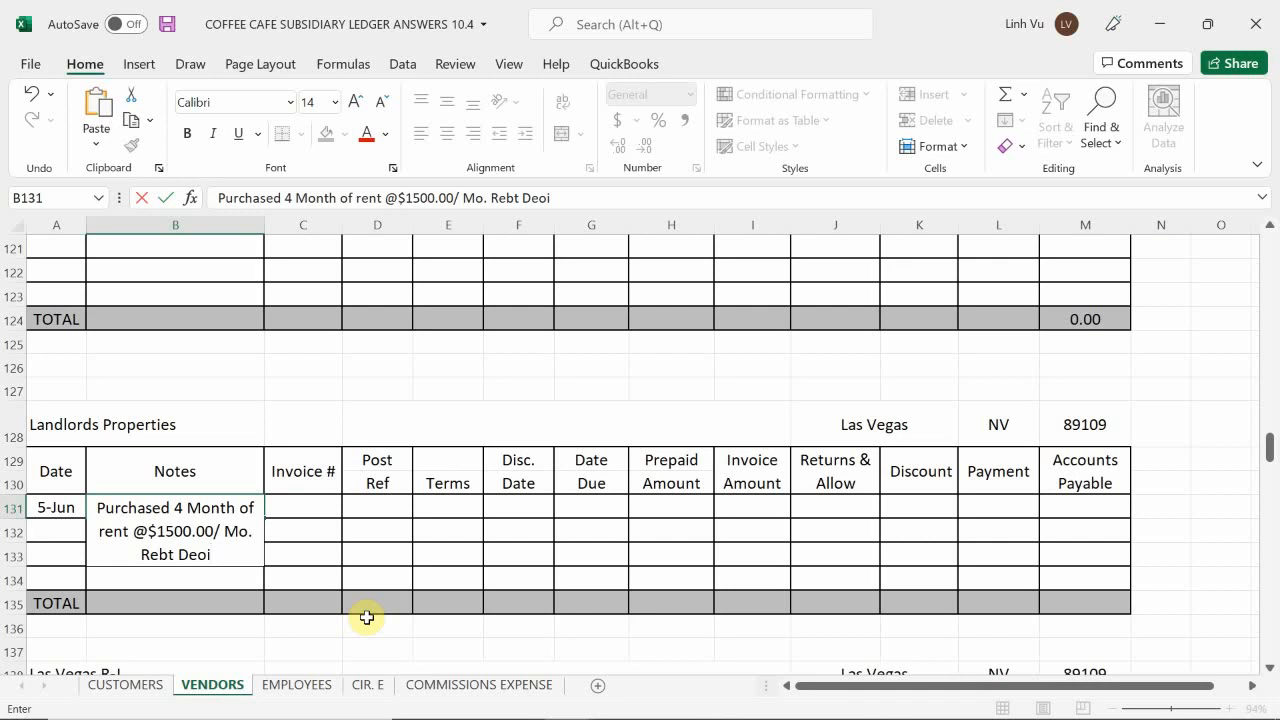
Complete the note in B131 by appending "Rebt Deposit $1500.00".
key(BackSpace)
key(BackSpace)
text(posu)
key(BackSpace)
text(i)
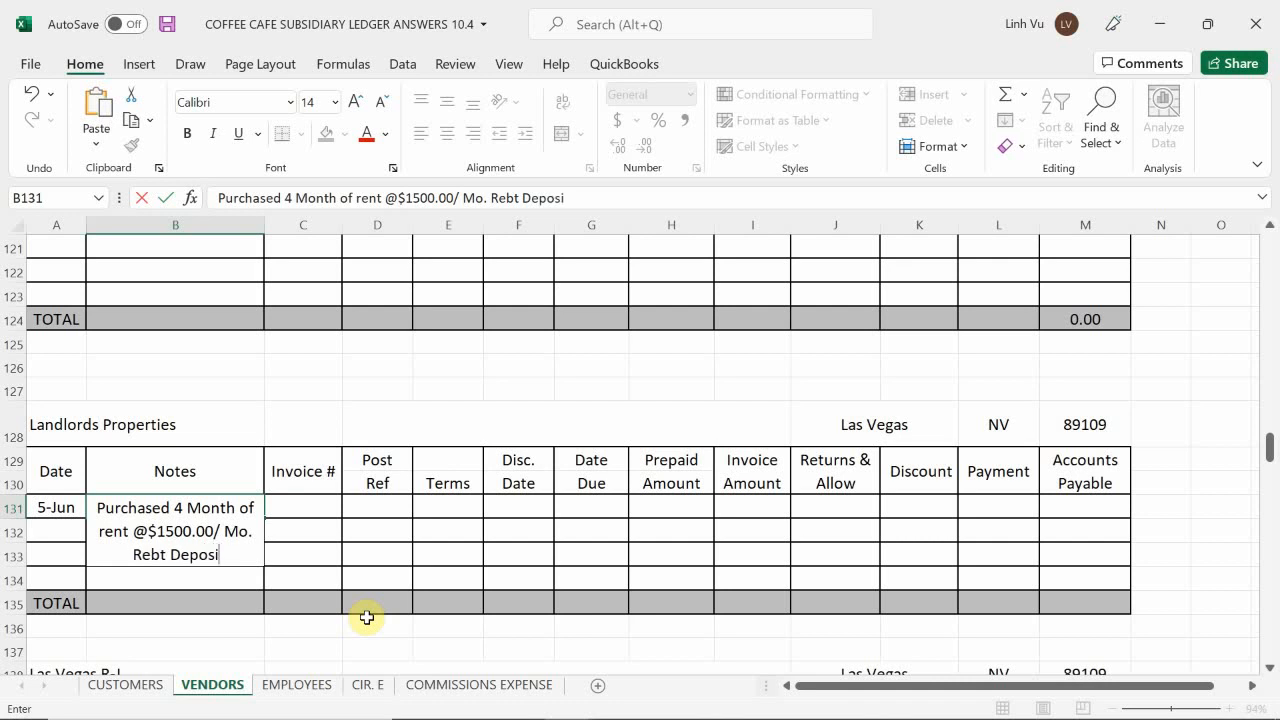
text(t $1)
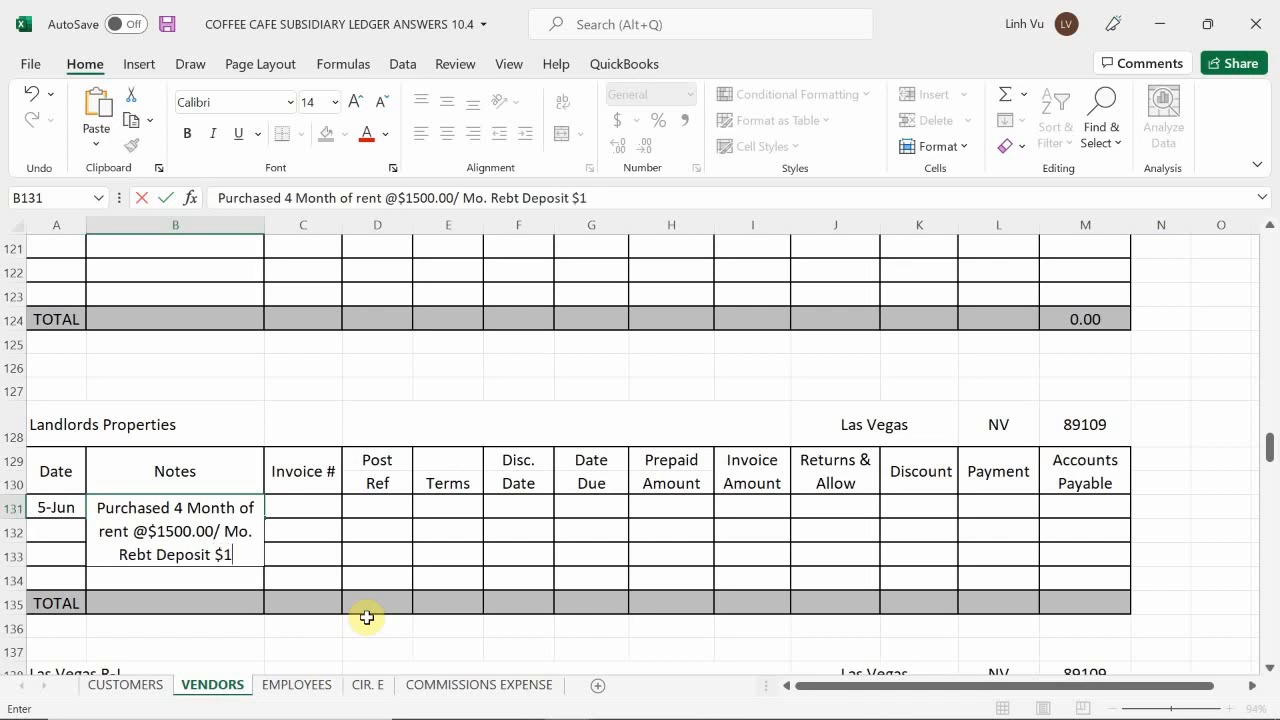
text(500.00)
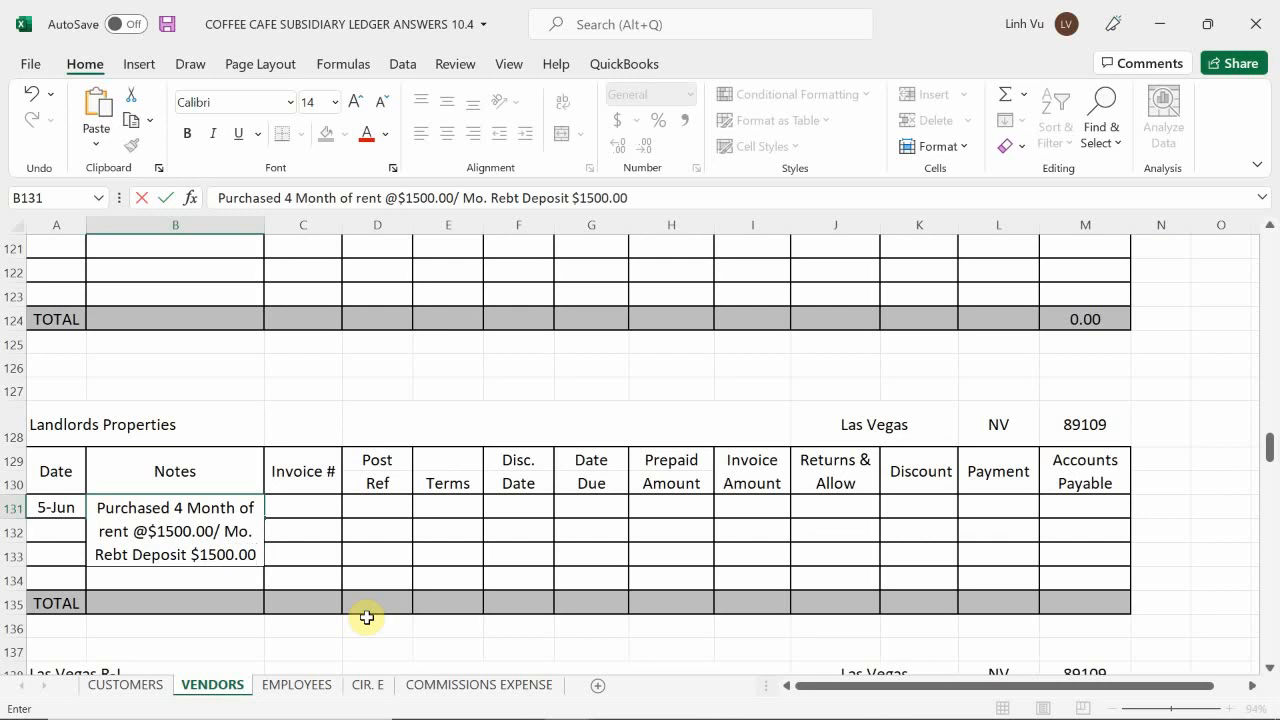
key(Return)
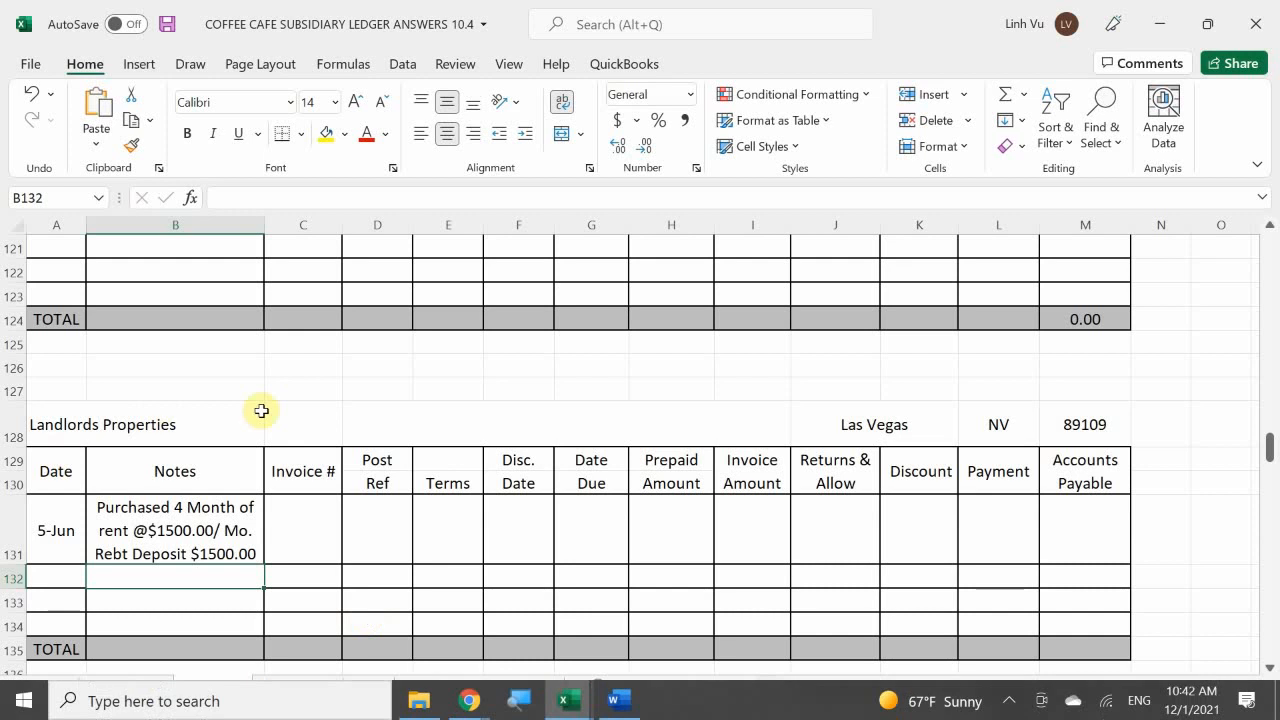
Enter the invoice number 123654 in C131 of the Landlords Properties table.
click(297, 524)
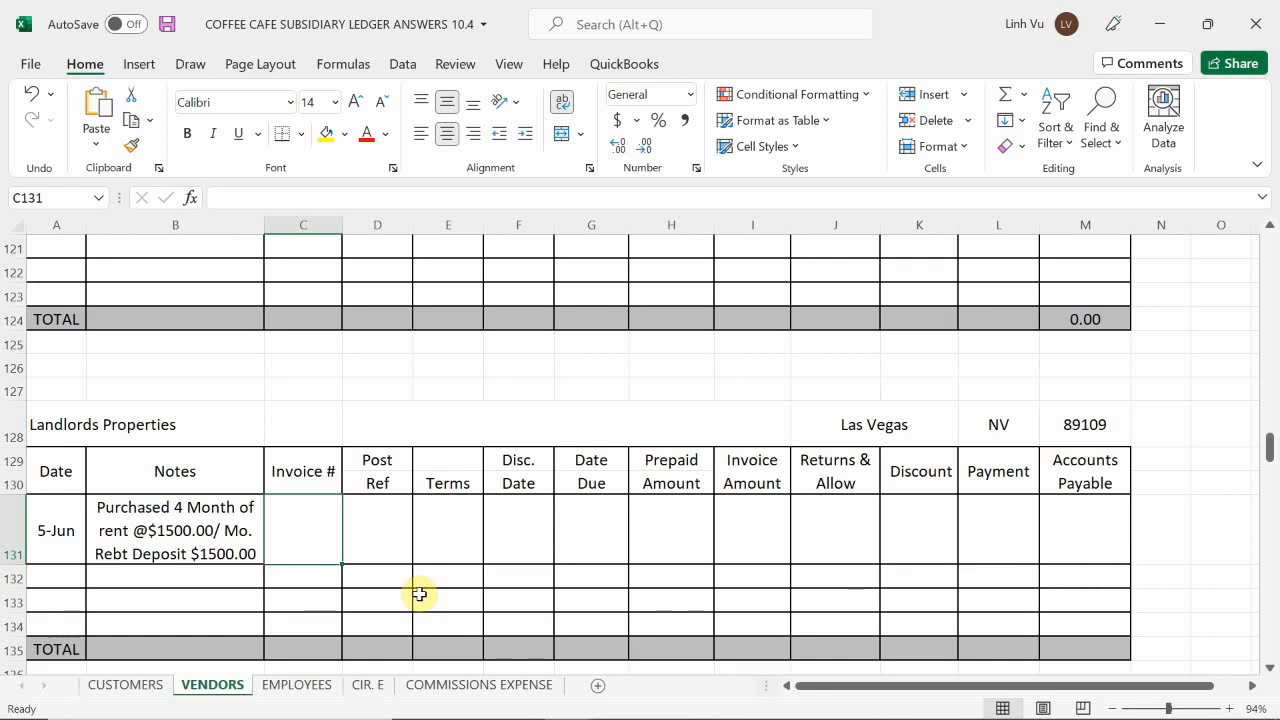
text(12)
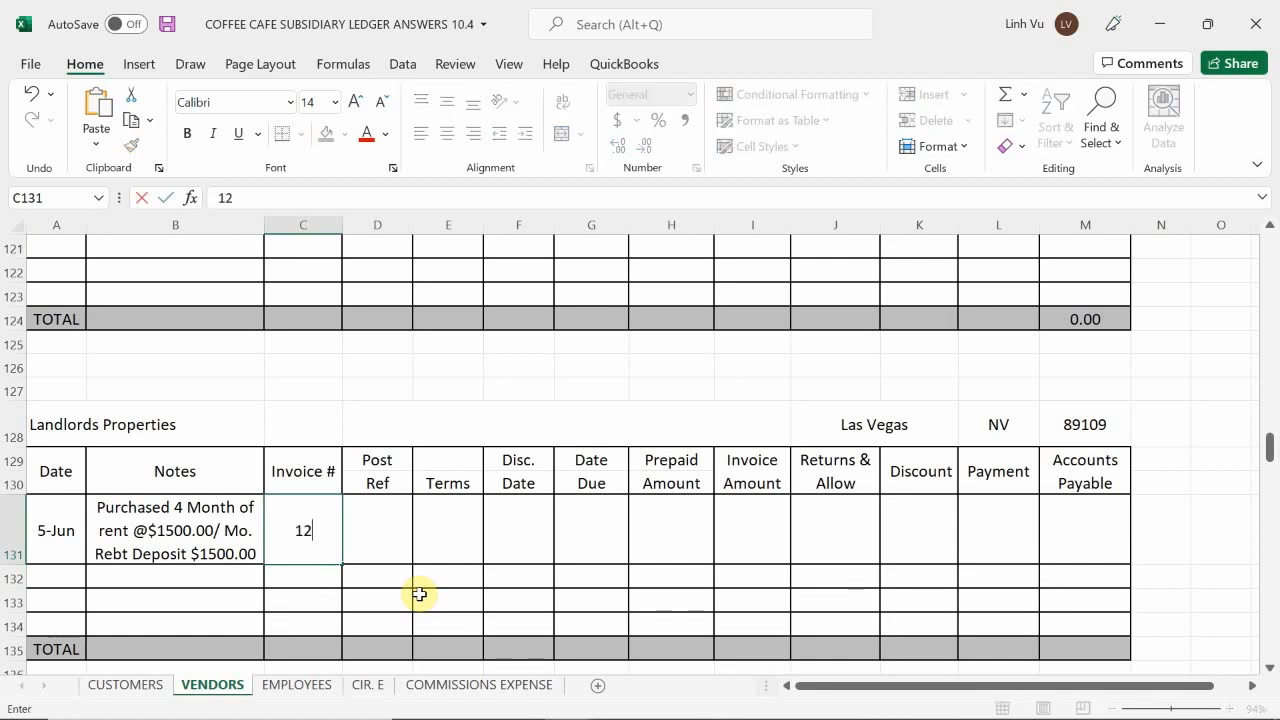
text(3654)
key(Return)
key(Right)
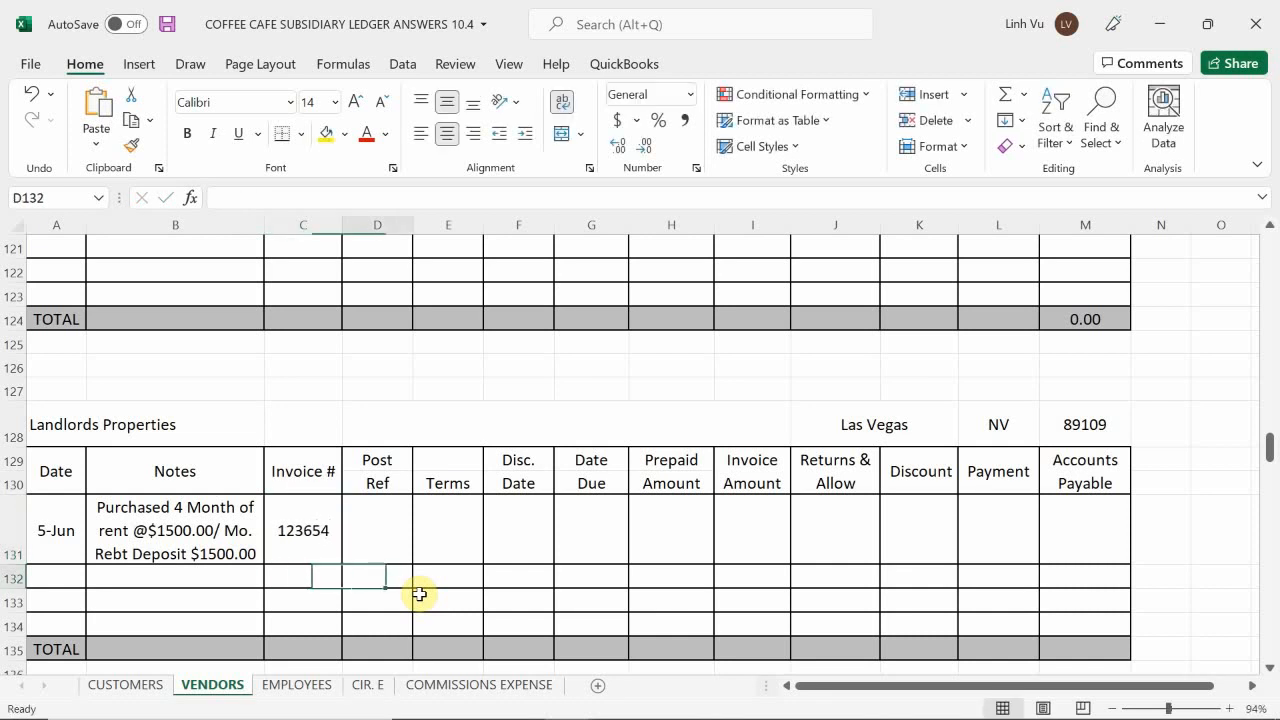
Enter GJ1 as the post reference in D131 for the Landlords Properties entry.
key(Up)
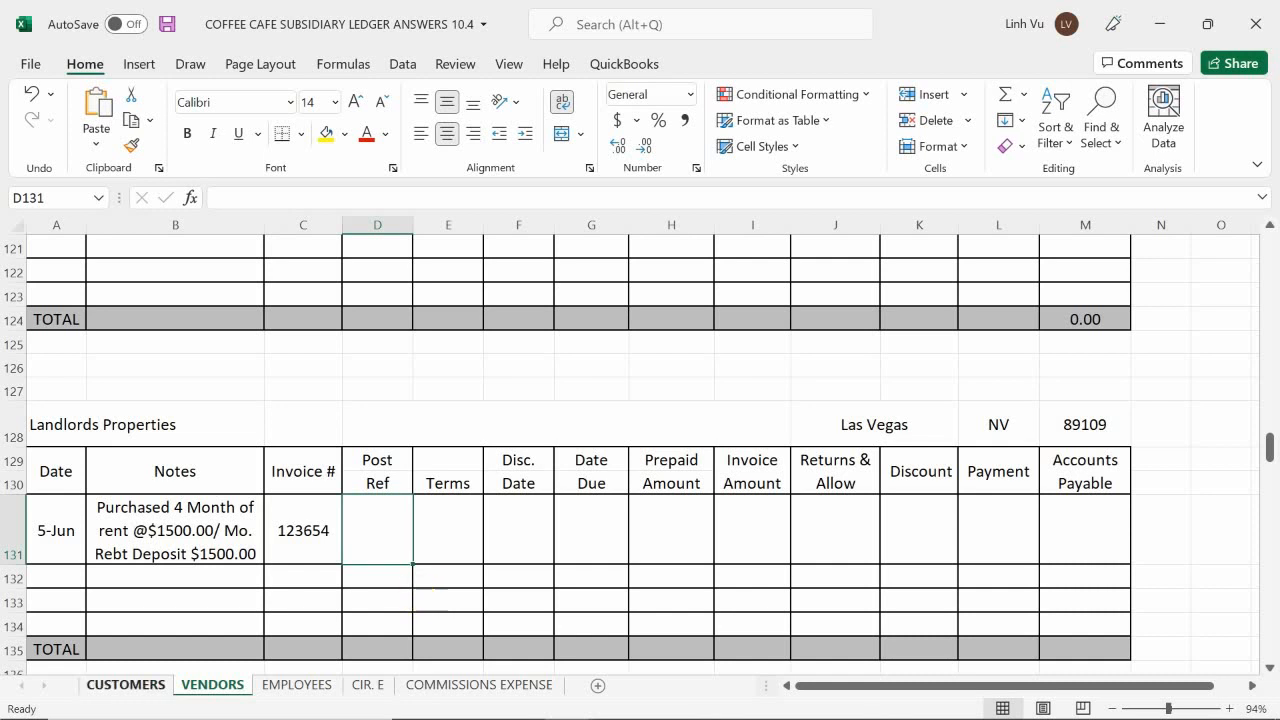
click(374, 525)
mouse_move(345, 714)
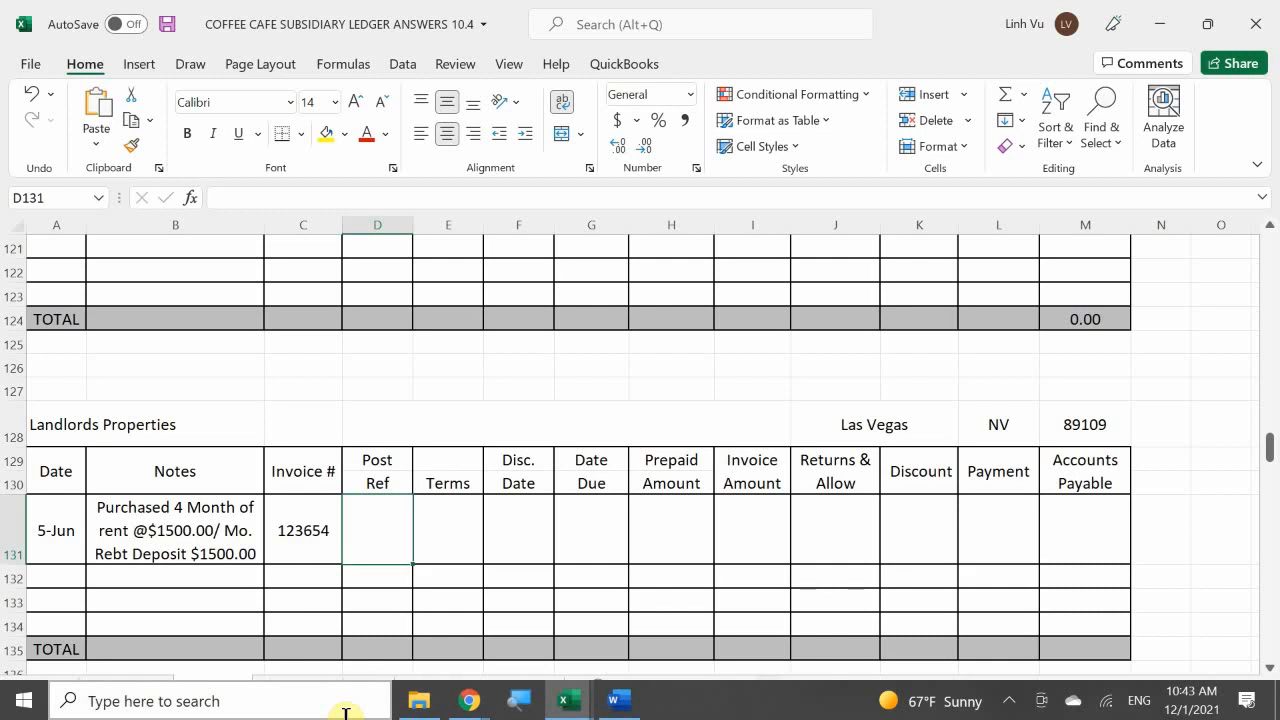
text(GJ)
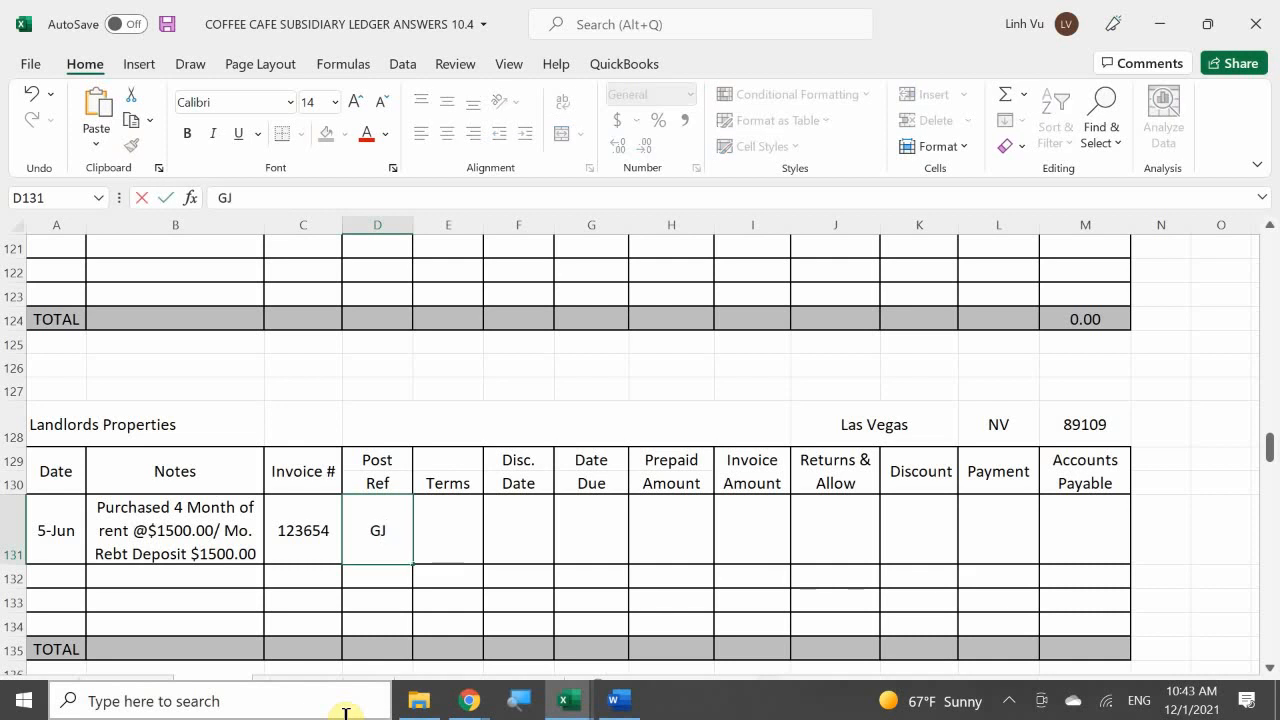
text(1)
key(Return)
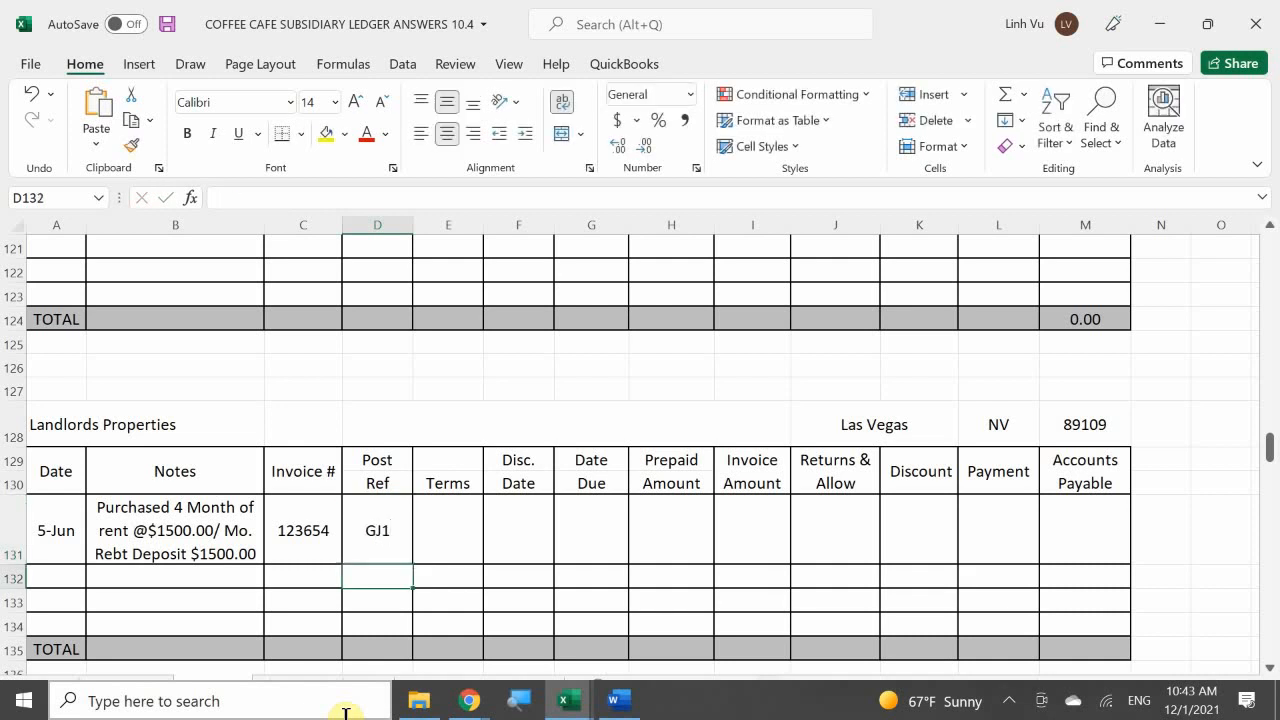
key(Right)
key(Up)
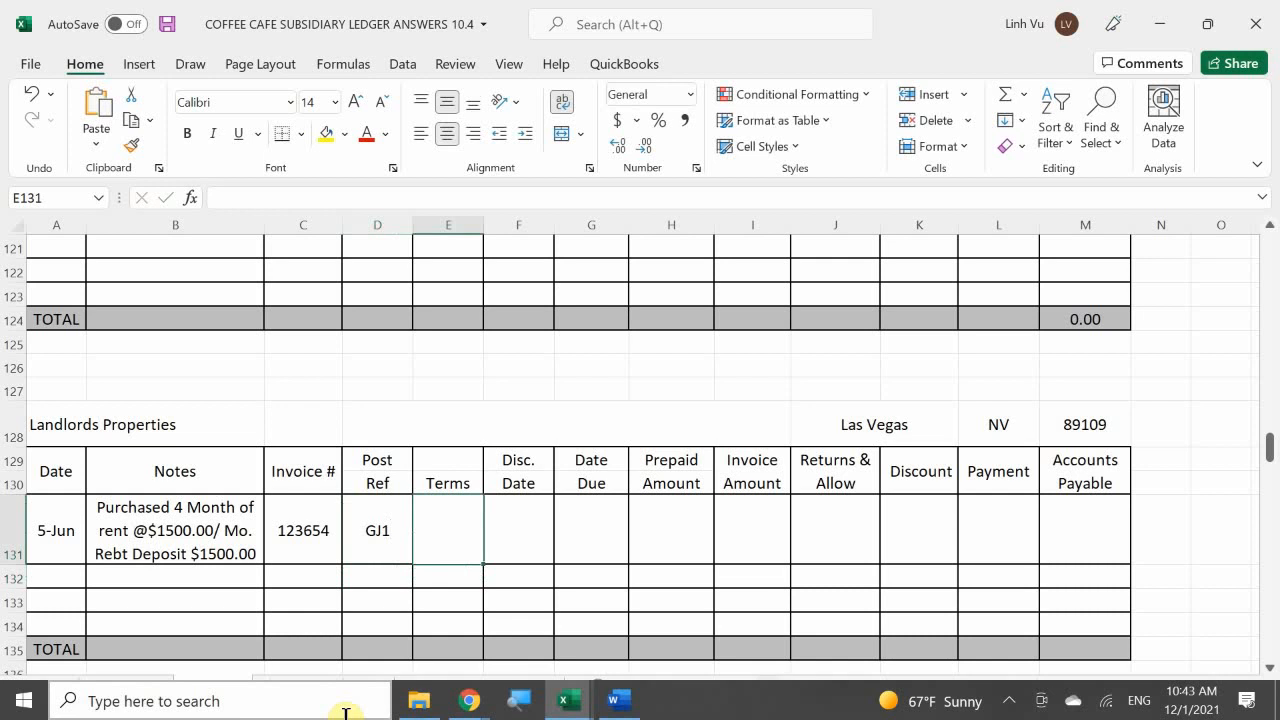
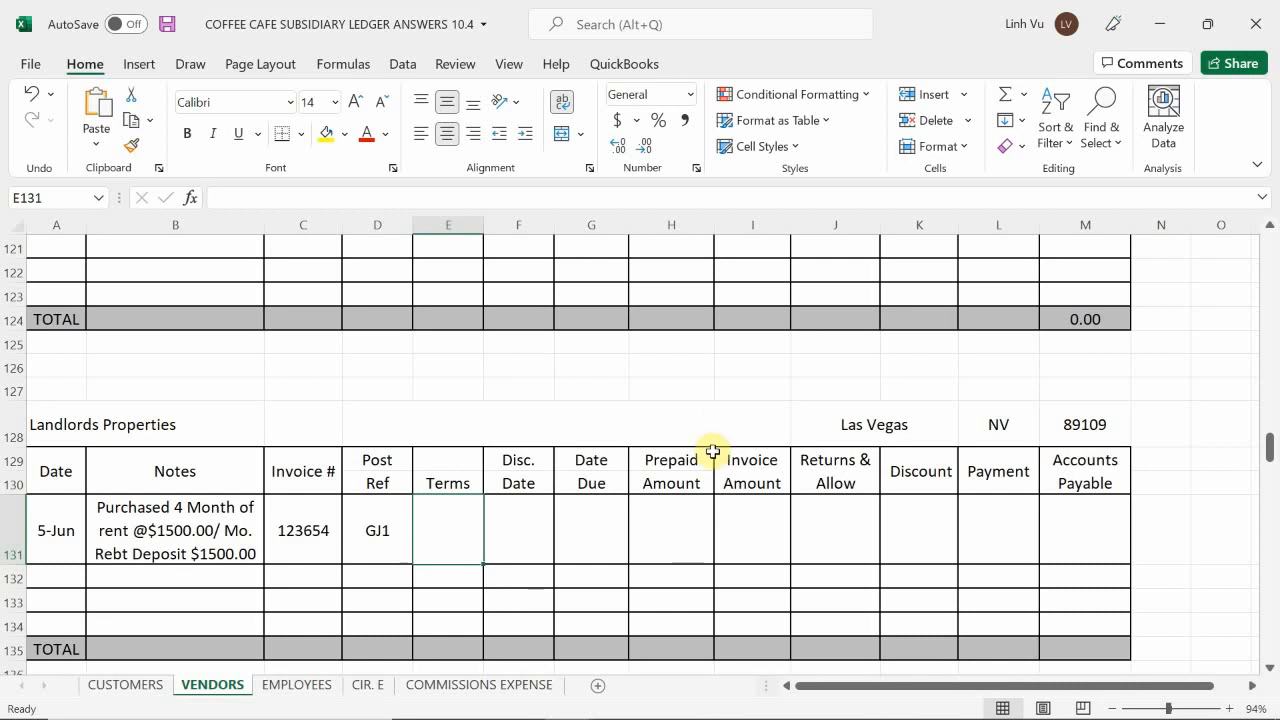
Enter 7500.00 as both the invoice amount in I131 and the payment in L131 of the Landlords Properties table.
click(738, 535)
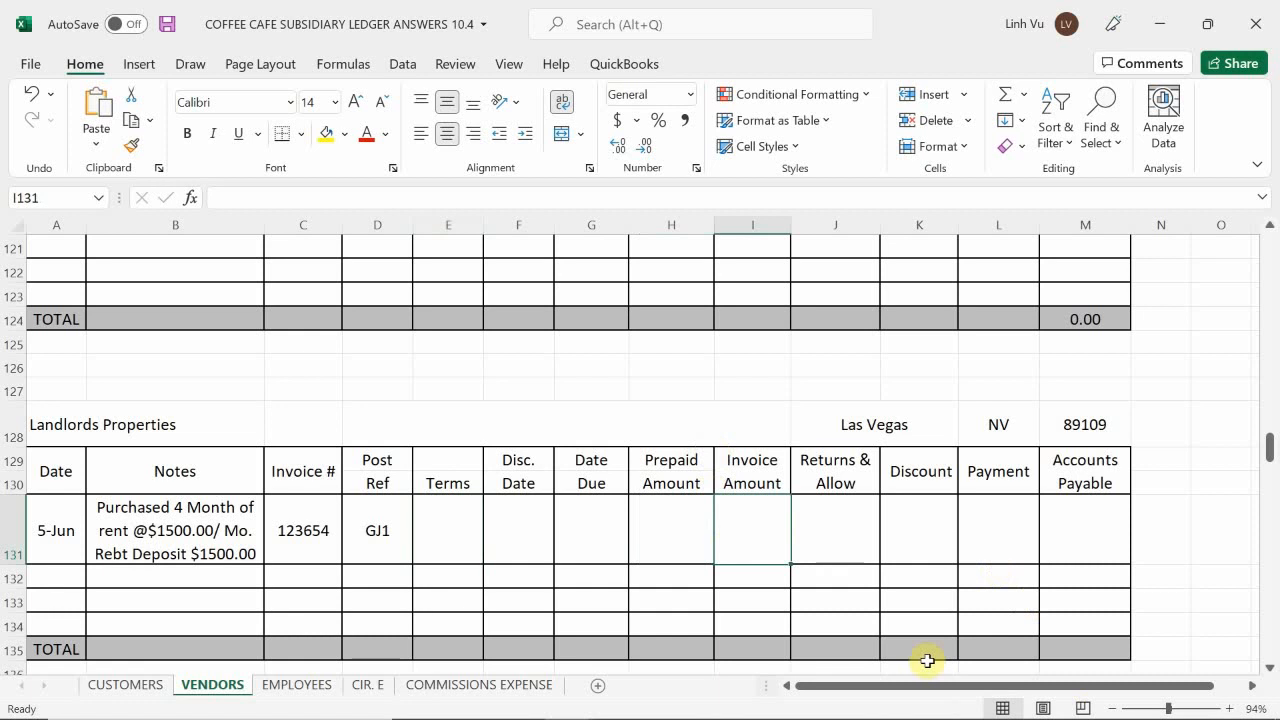
text(7500.00)
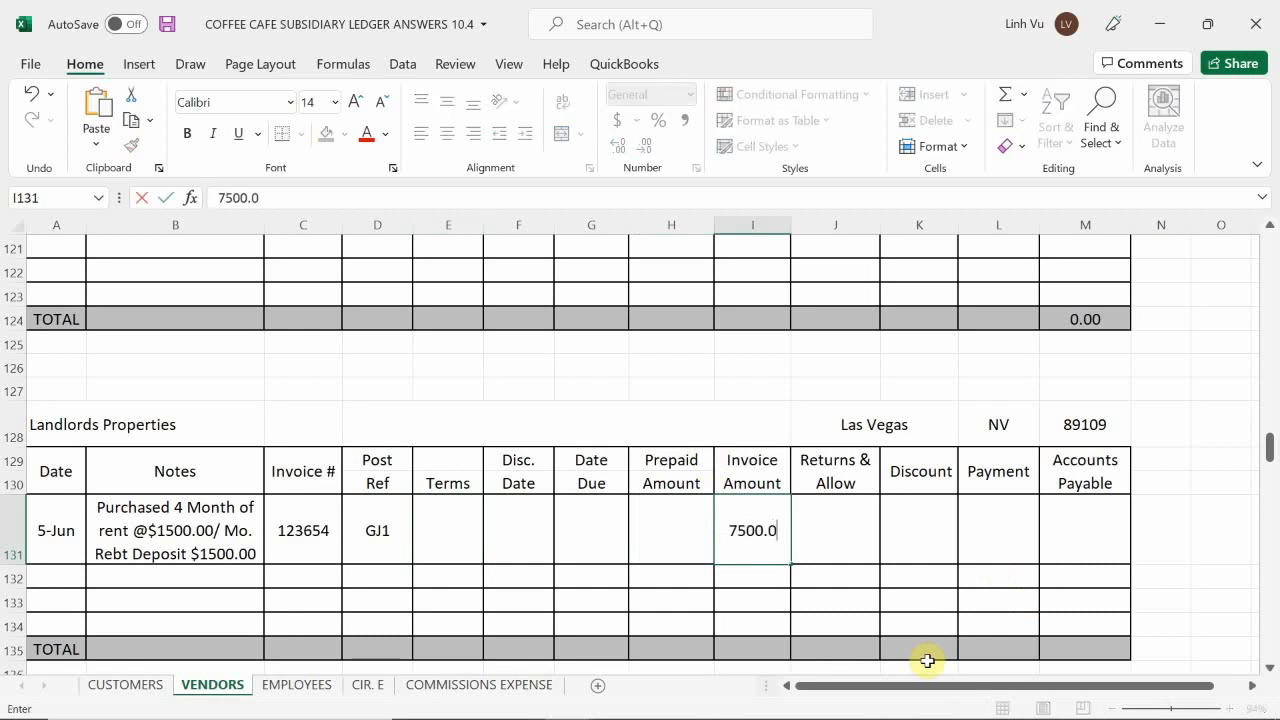
key(Return)
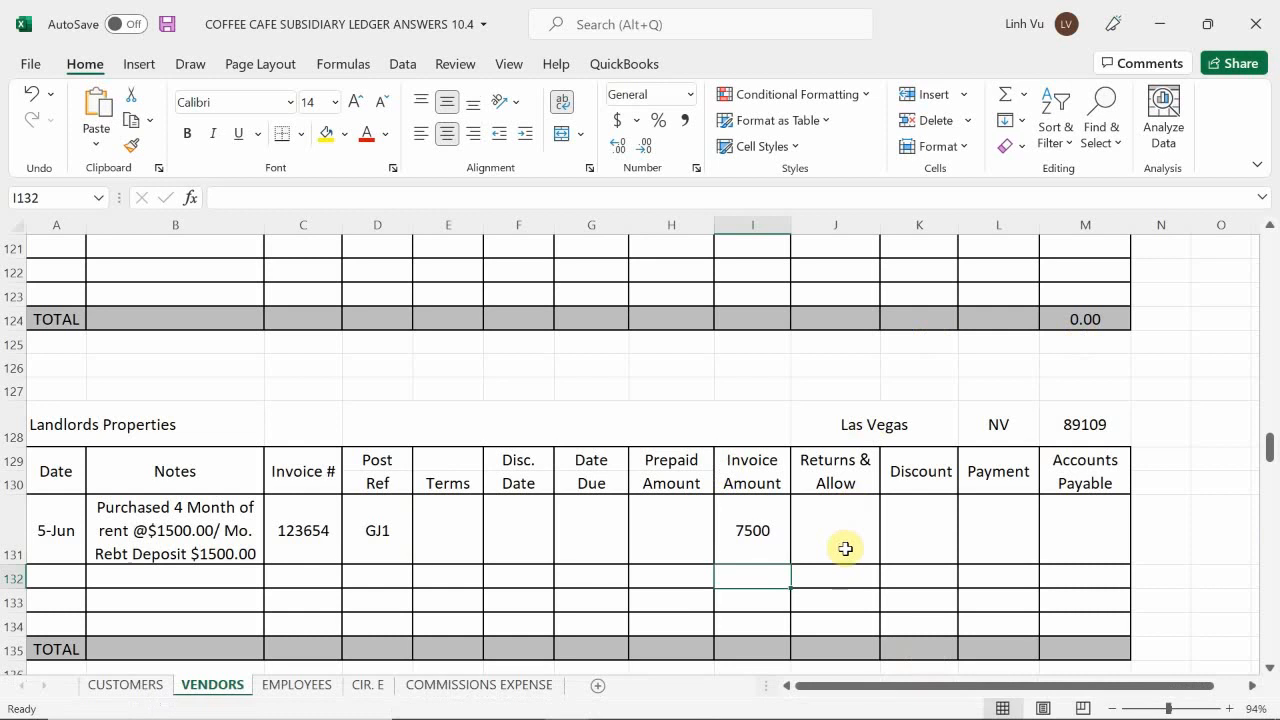
click(998, 534)
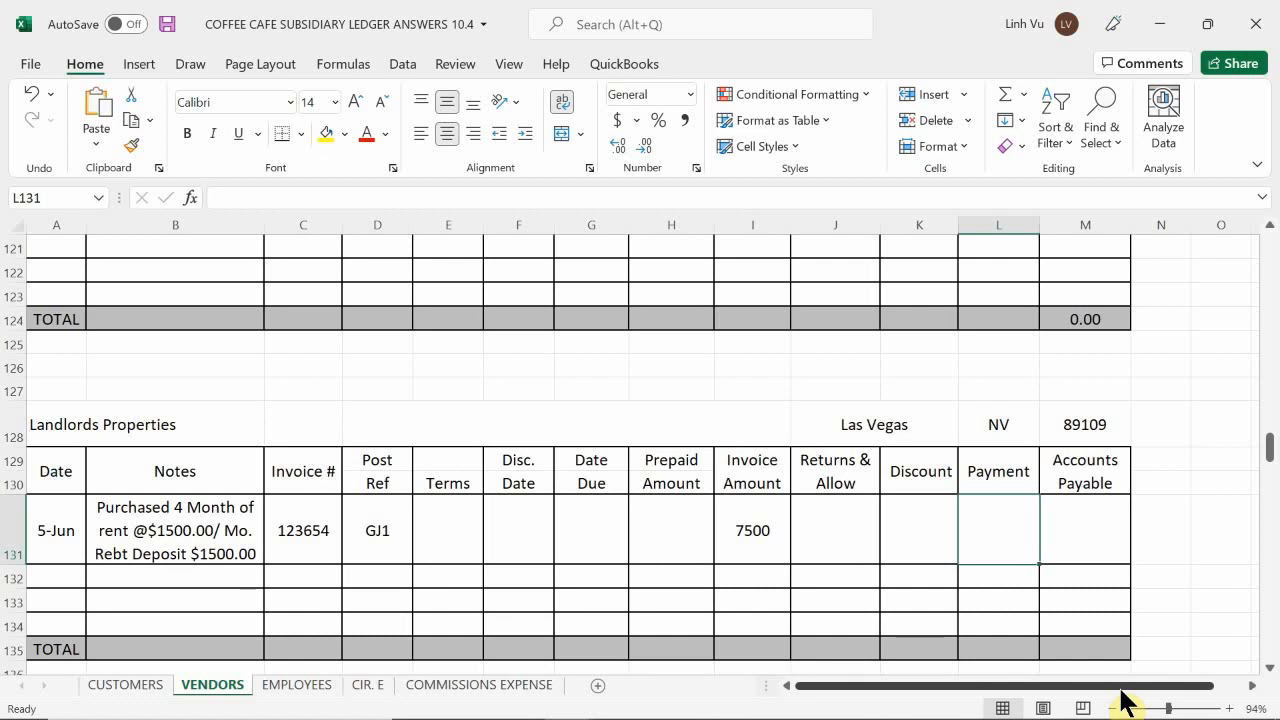
text(7)
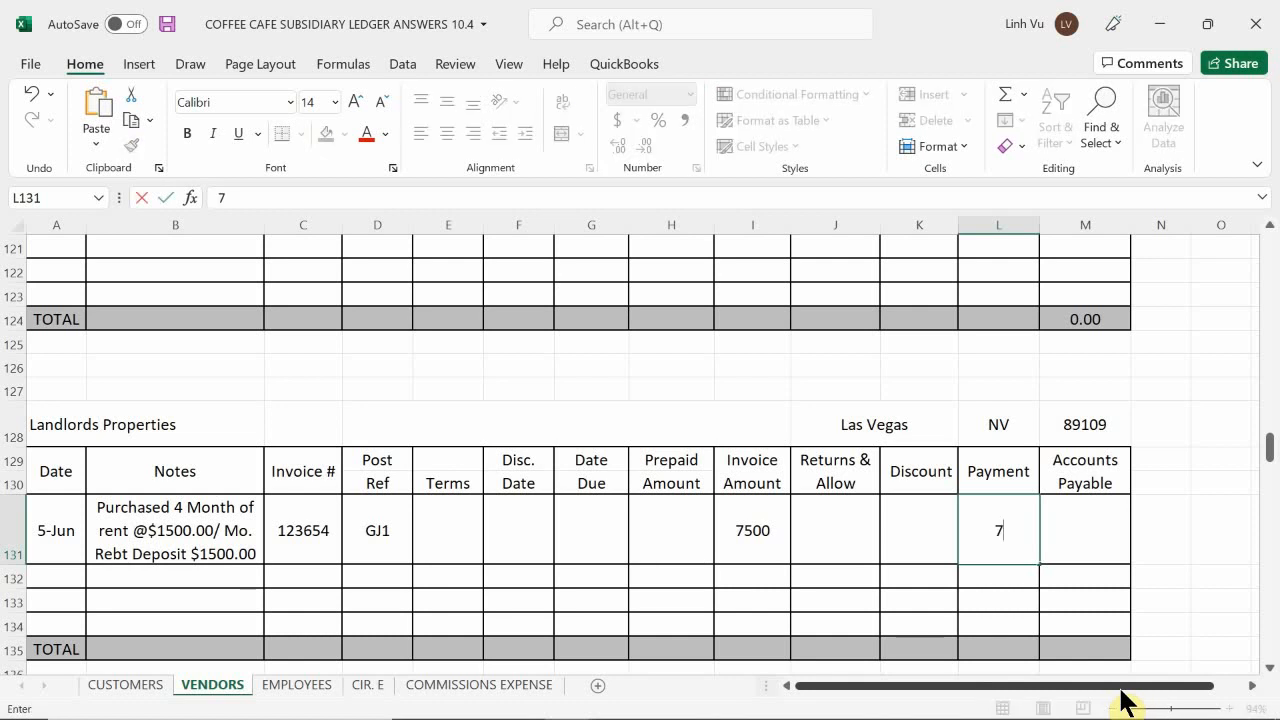
text(500.00)
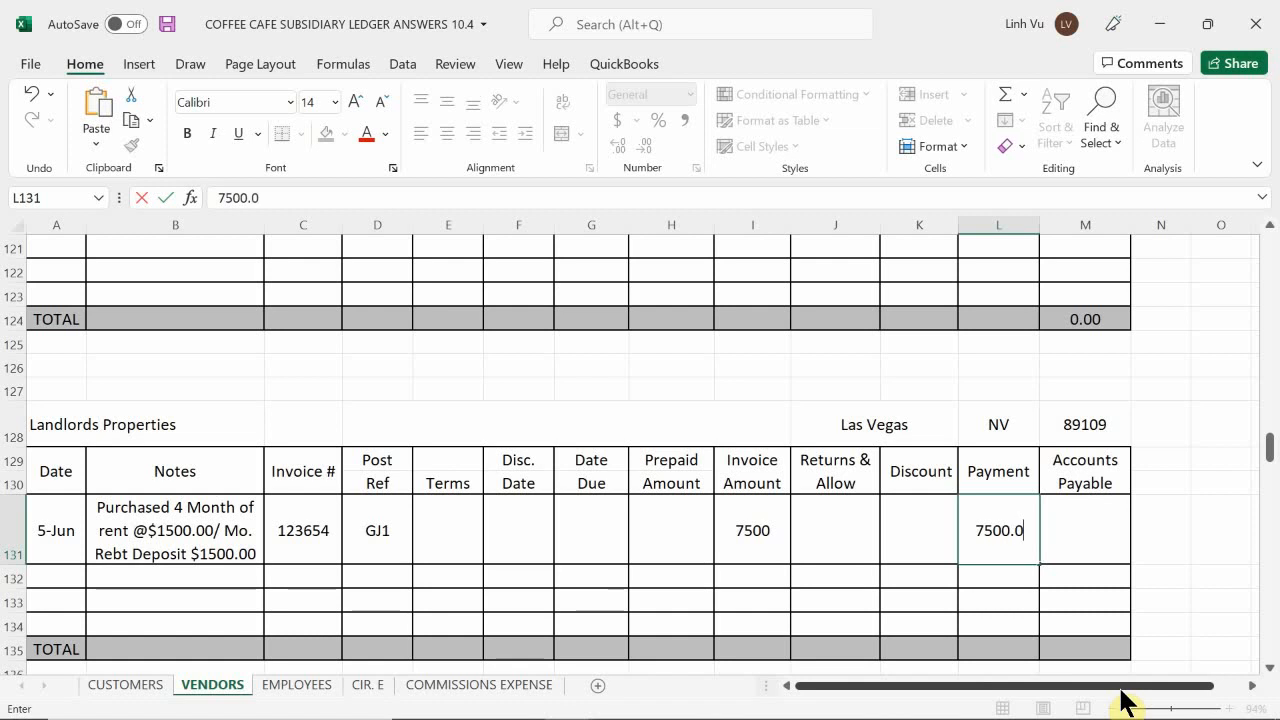
key(Return)
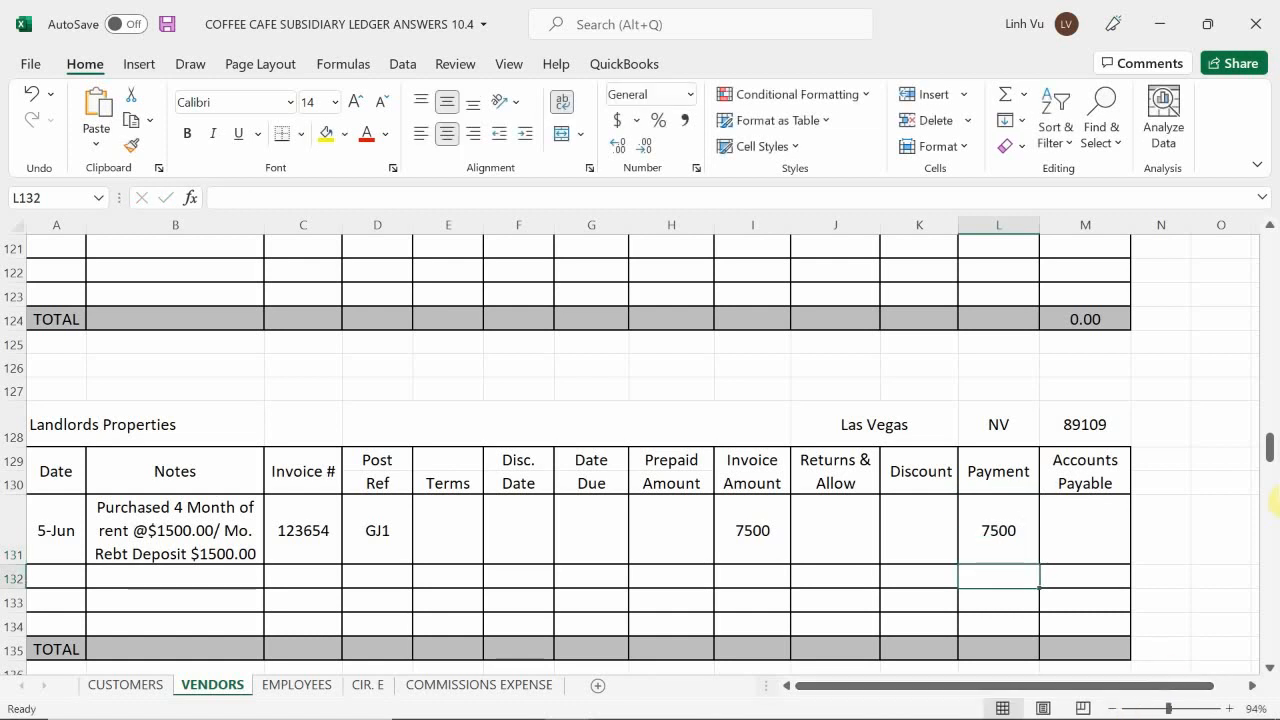
Append the check reference "CH#1501" to the Landlords Properties note in B131.
click(133, 555)
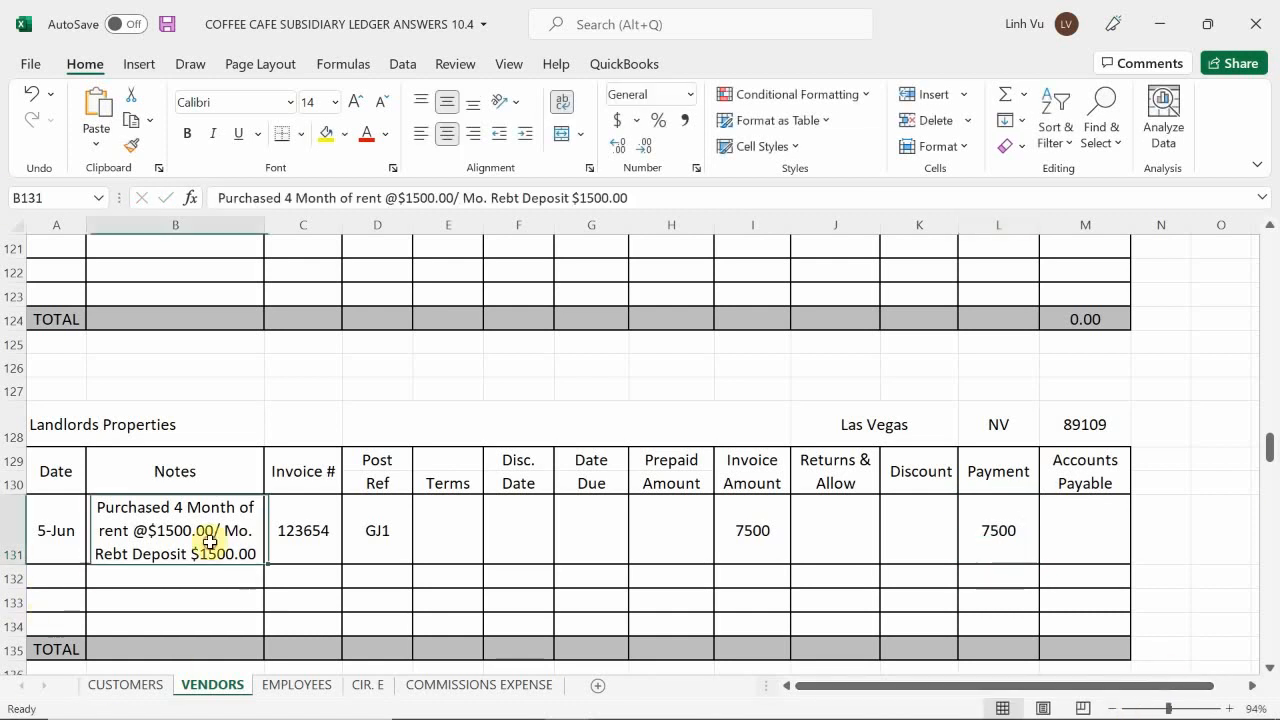
double_click(208, 550)
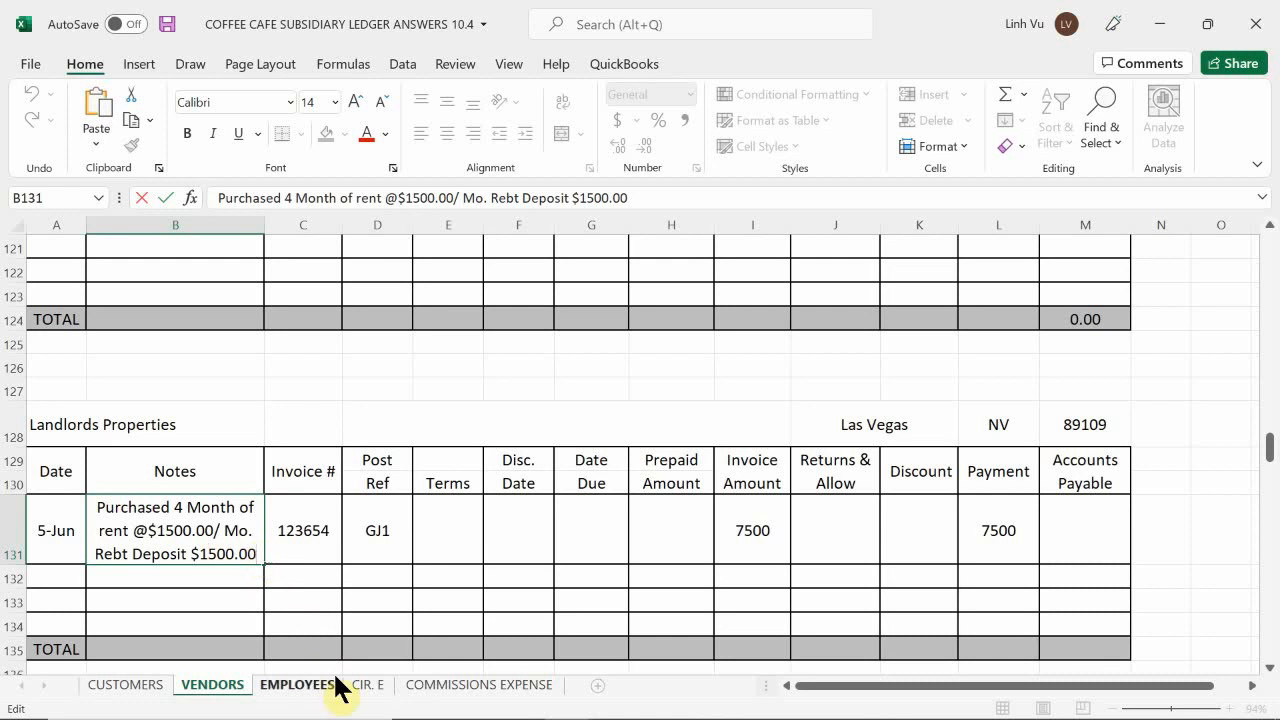
text(CH$)
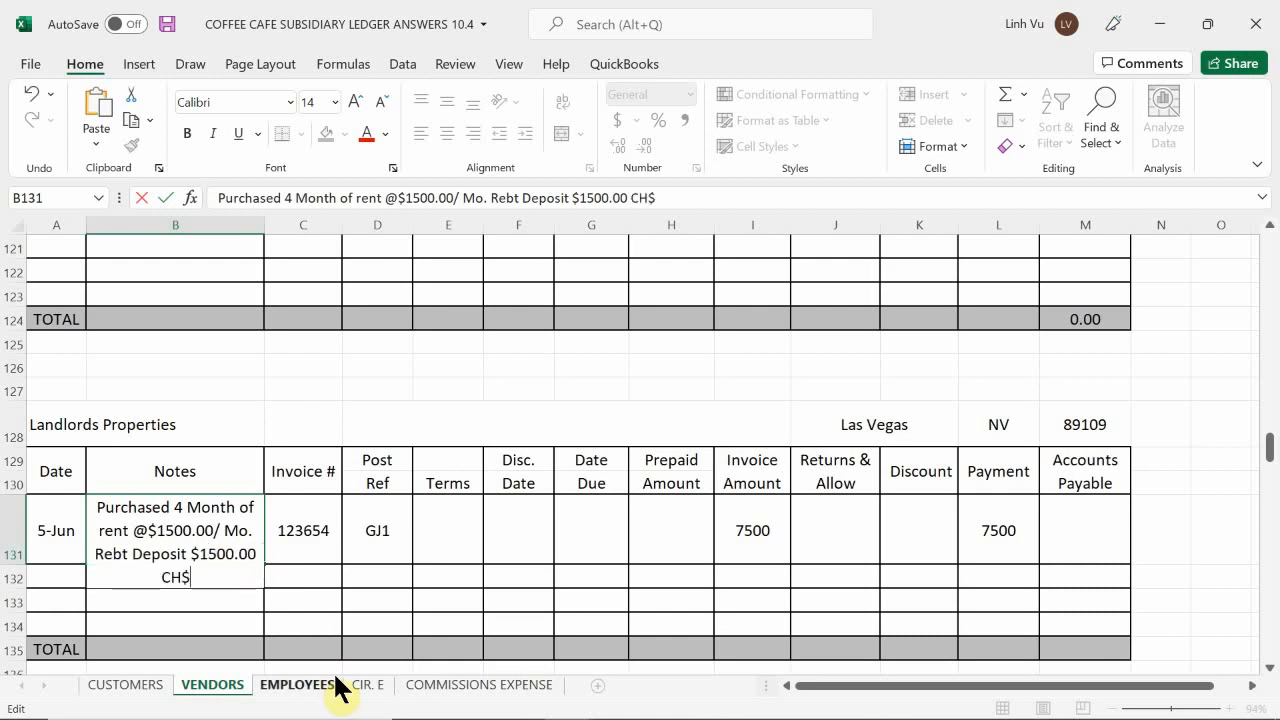
key(BackSpace)
text(%1)
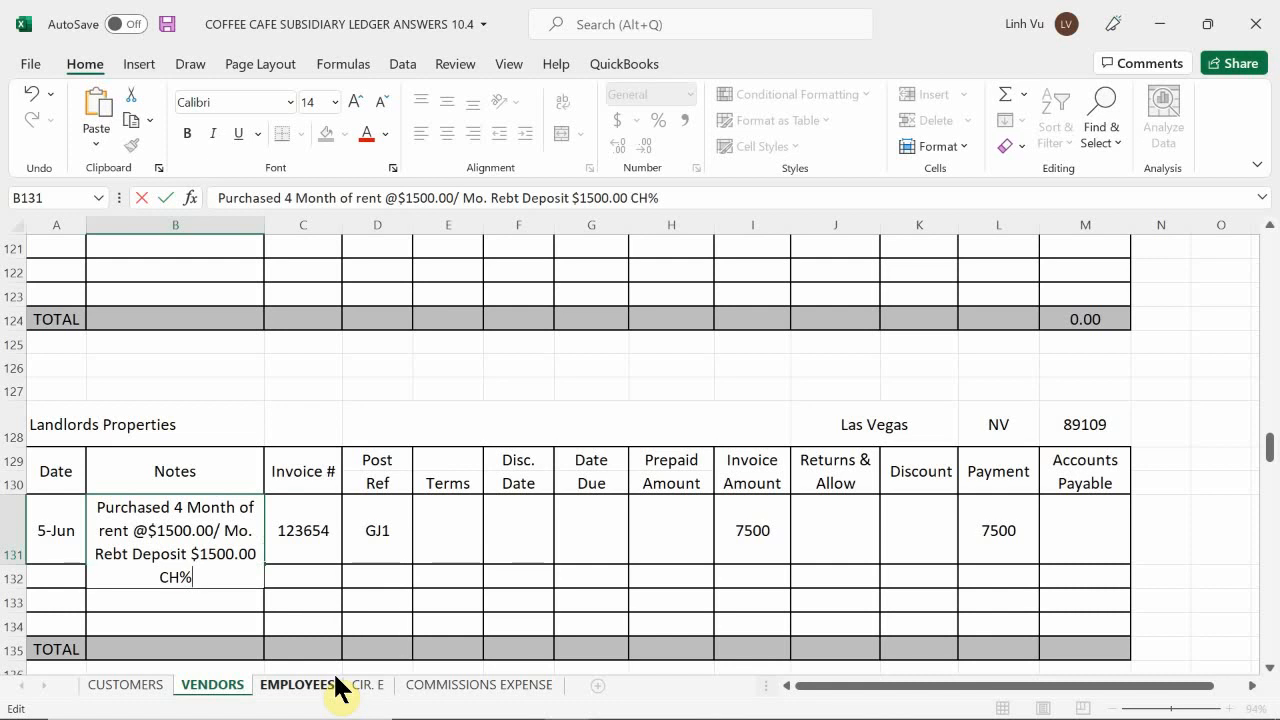
key(BackSpace)
key(BackSpace)
text($)
key(BackSpace)
text(^)
key(BackSpace)
text($)
key(BackSpace)
text(#1)
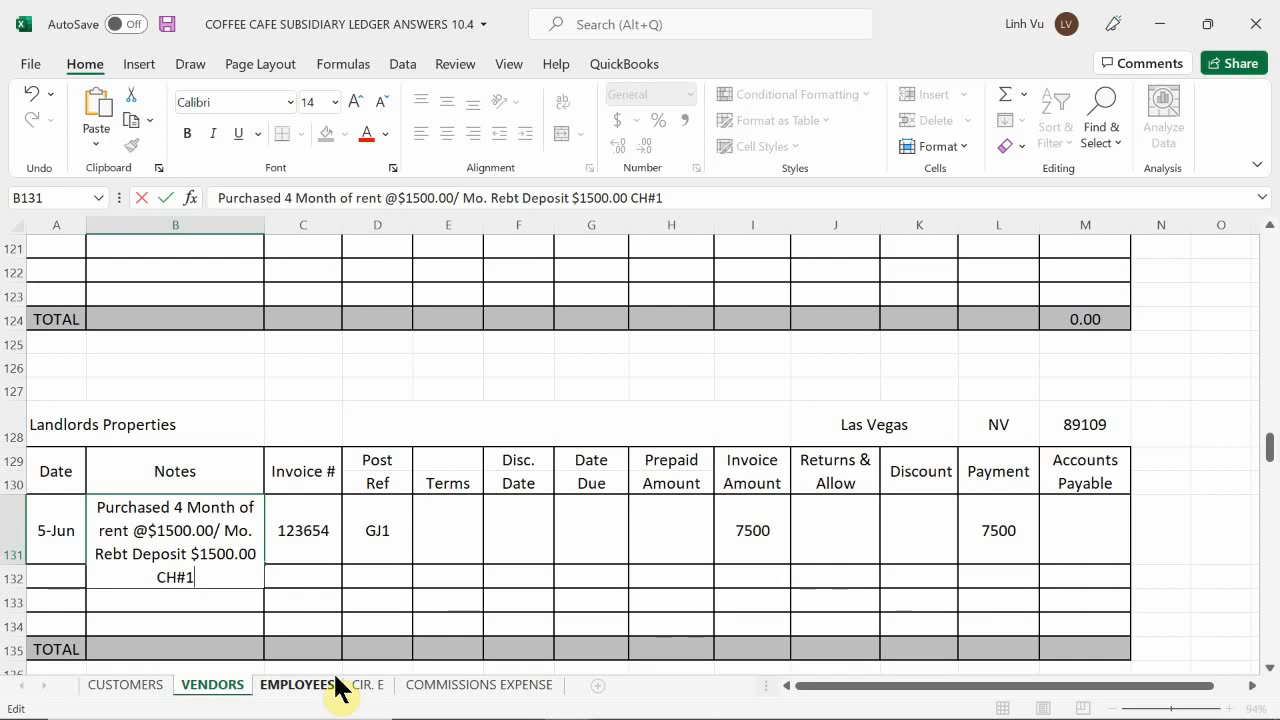
text(501)
key(Return)
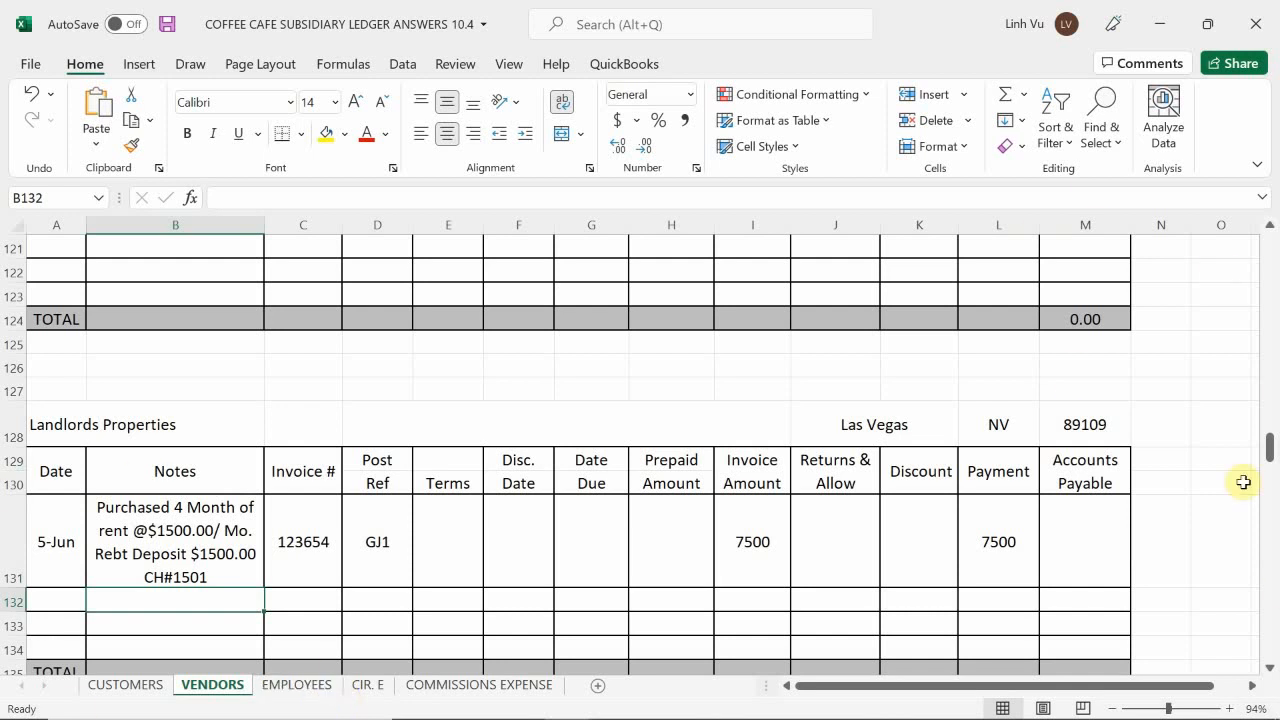
Calculate the Landlords Properties accounts payable balance in M131 with the formula =I131-H131-J131-K131-L131.
click(1076, 540)
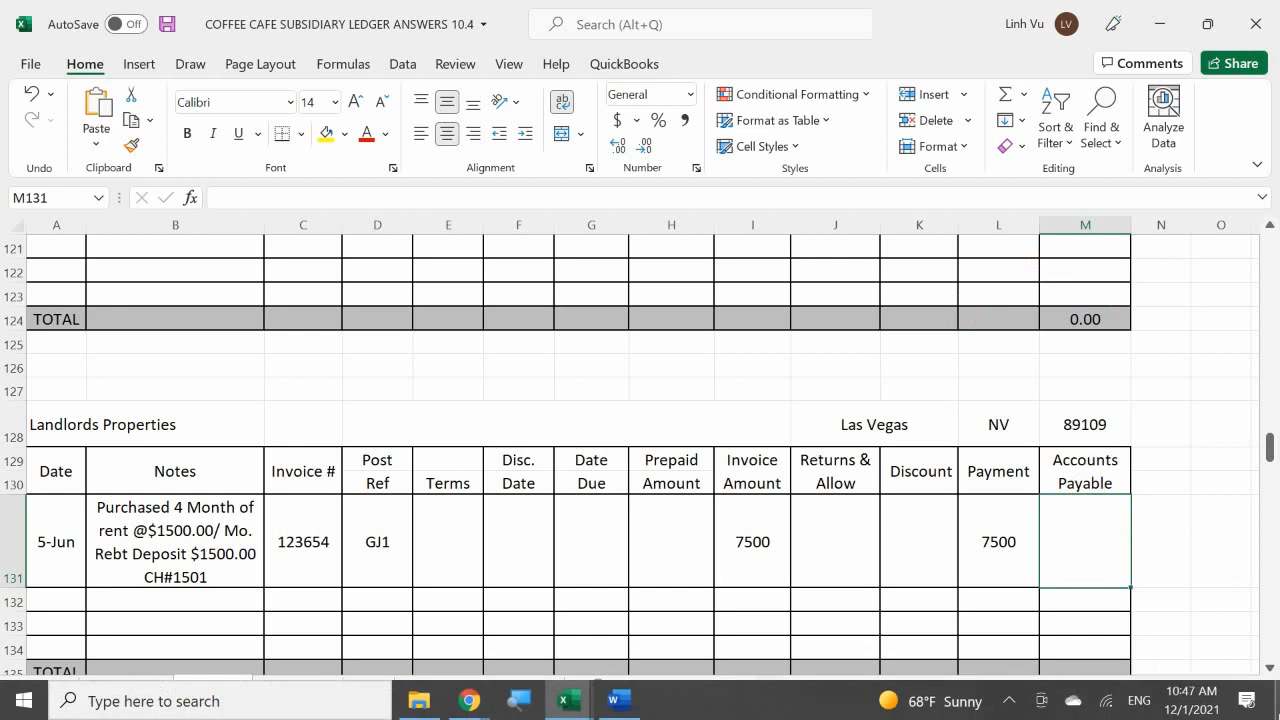
text(=)
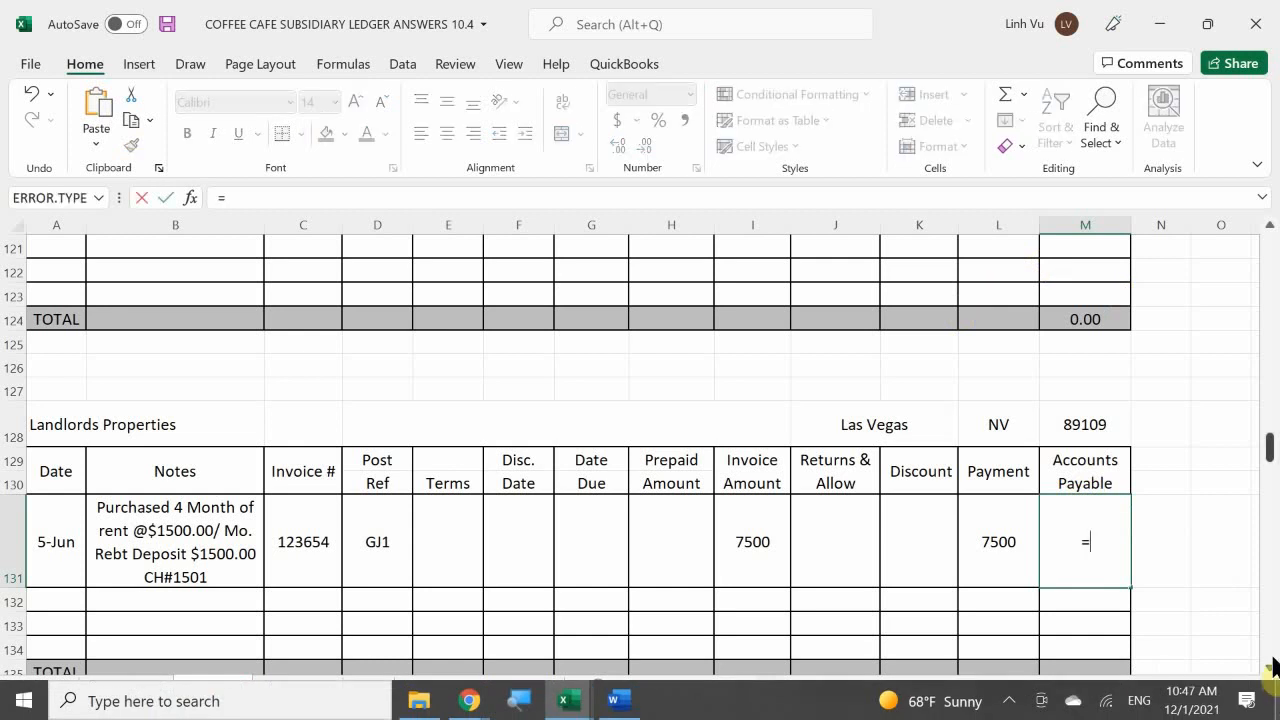
click(750, 560)
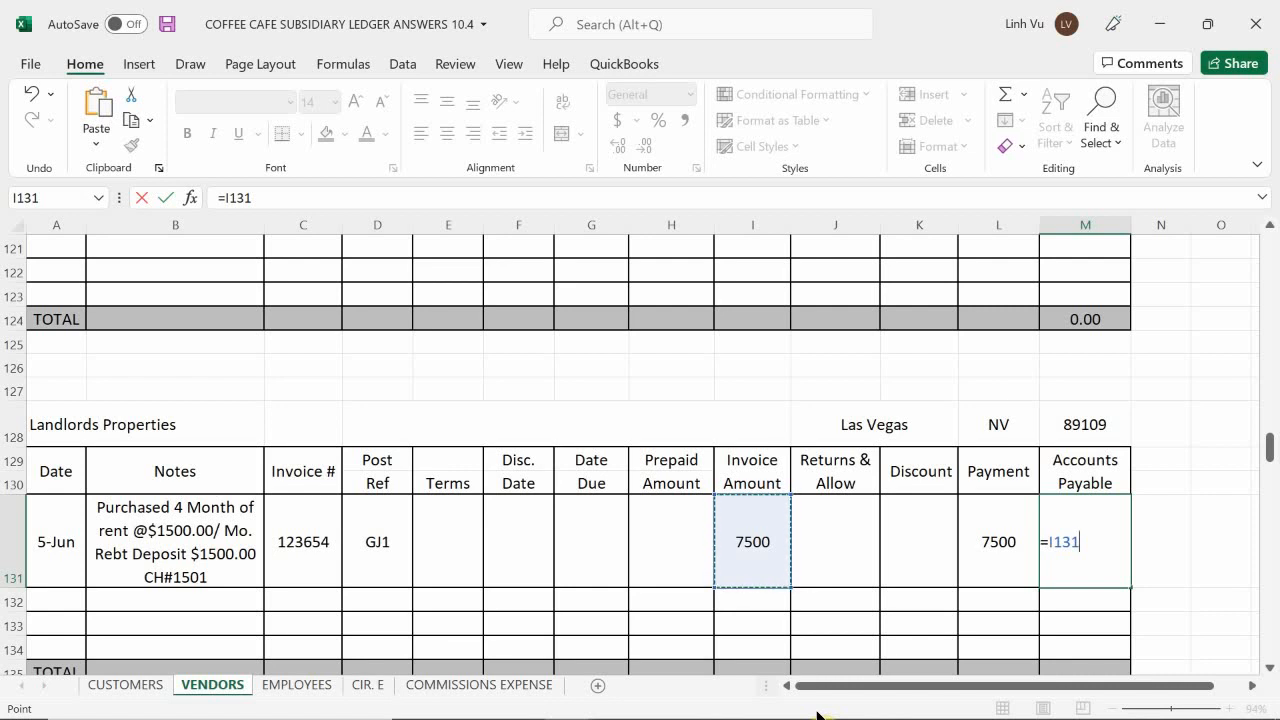
text(-)
click(664, 536)
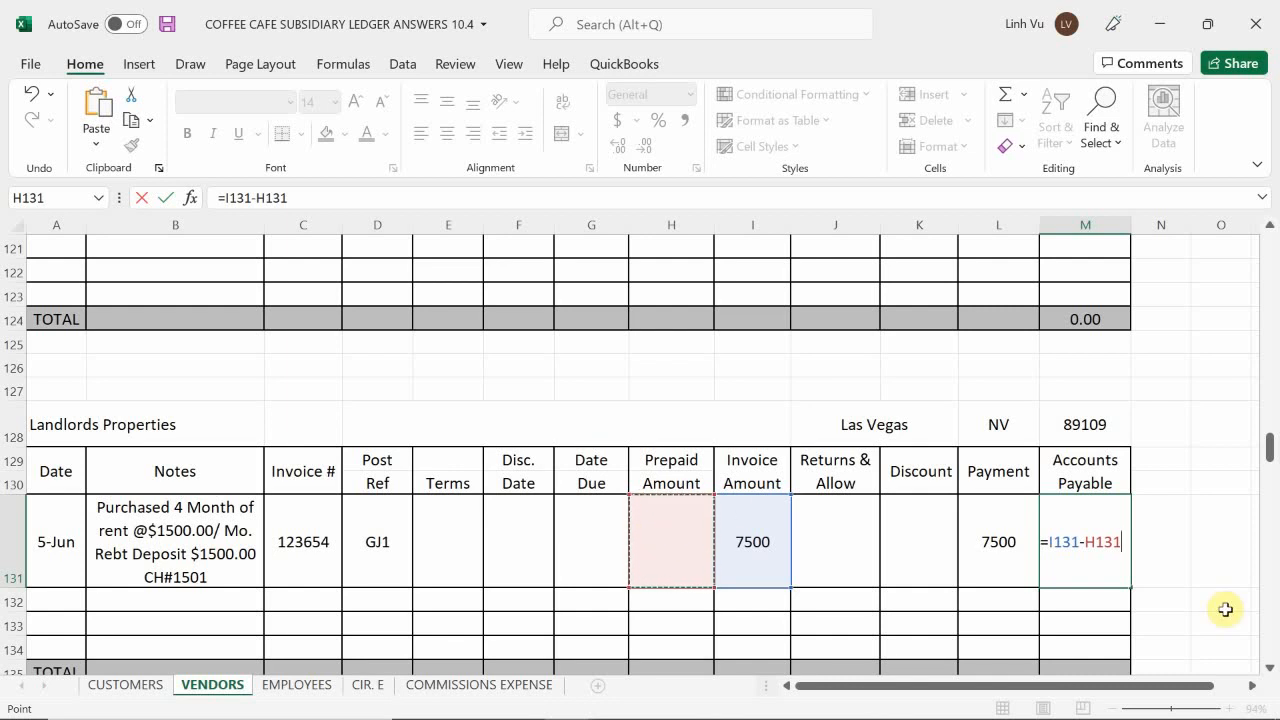
mouse_move(860, 718)
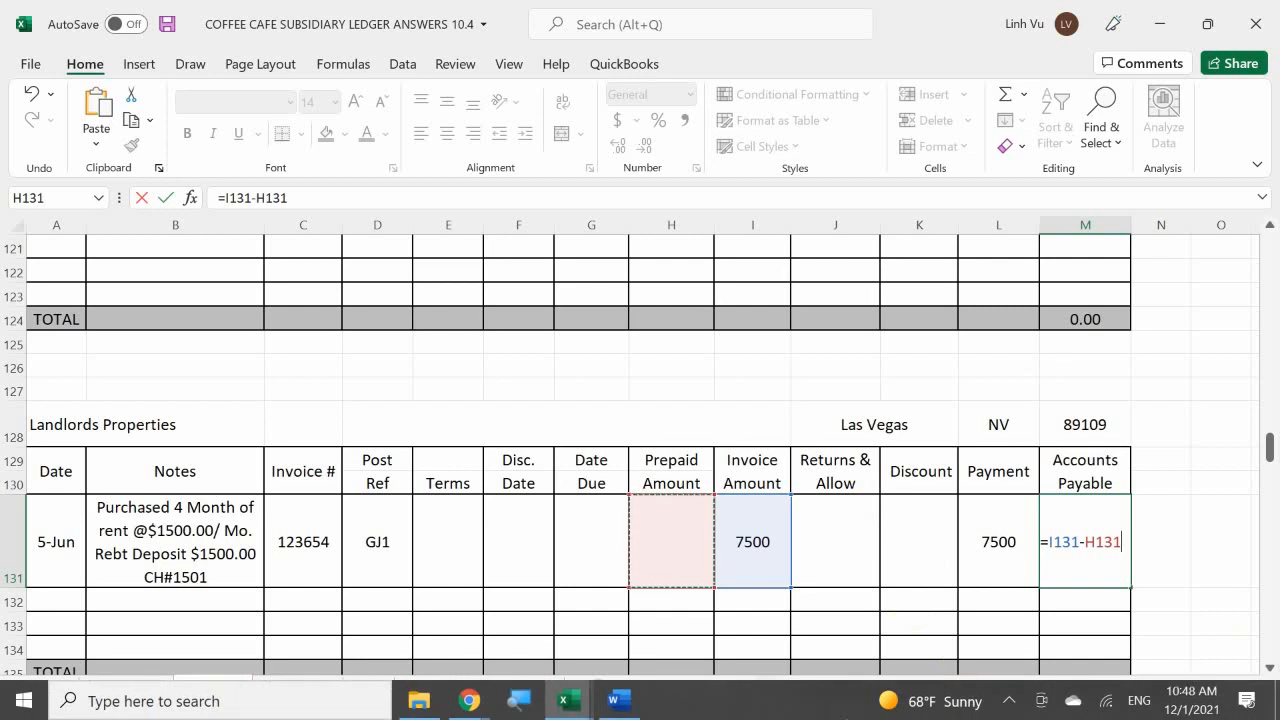
text(-)
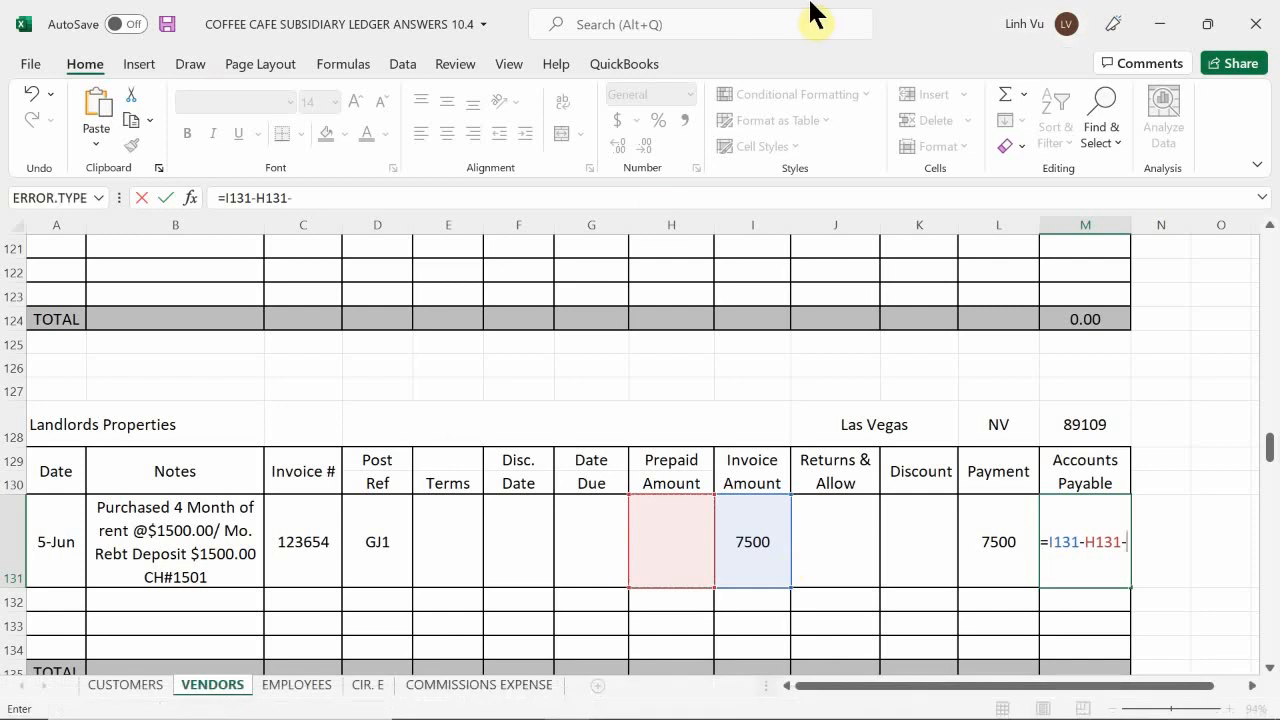
click(850, 535)
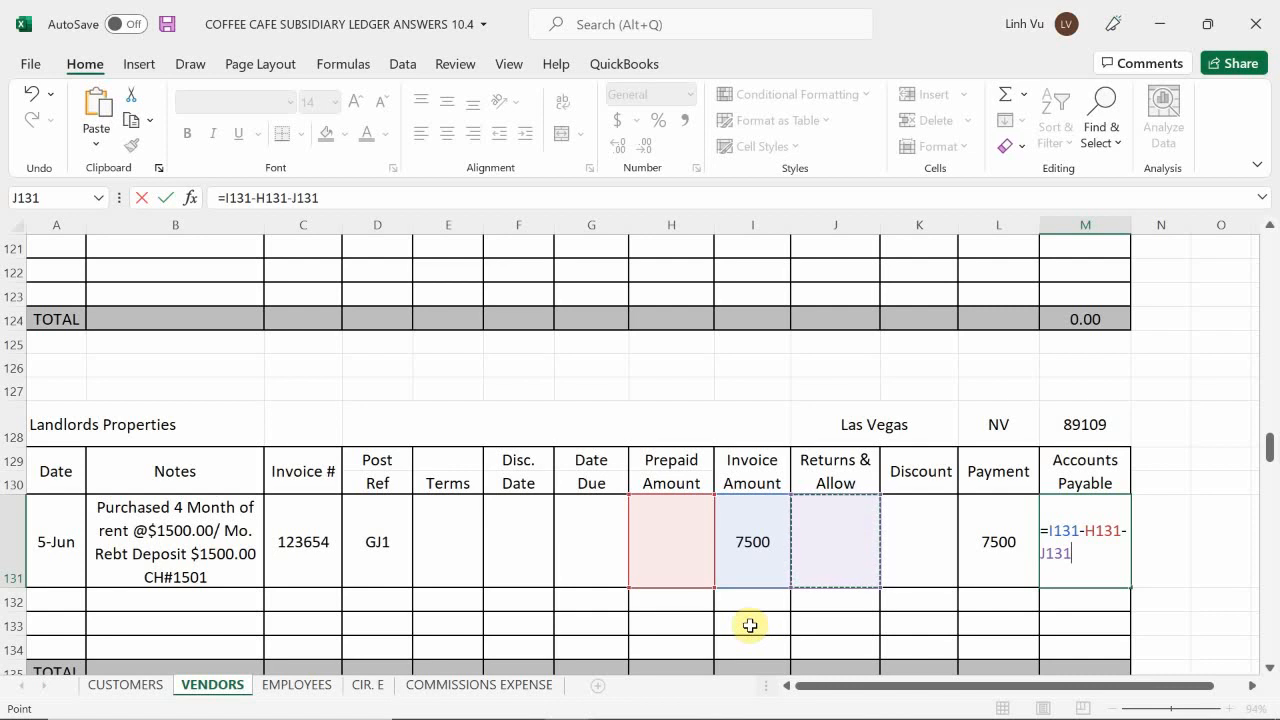
text(-)
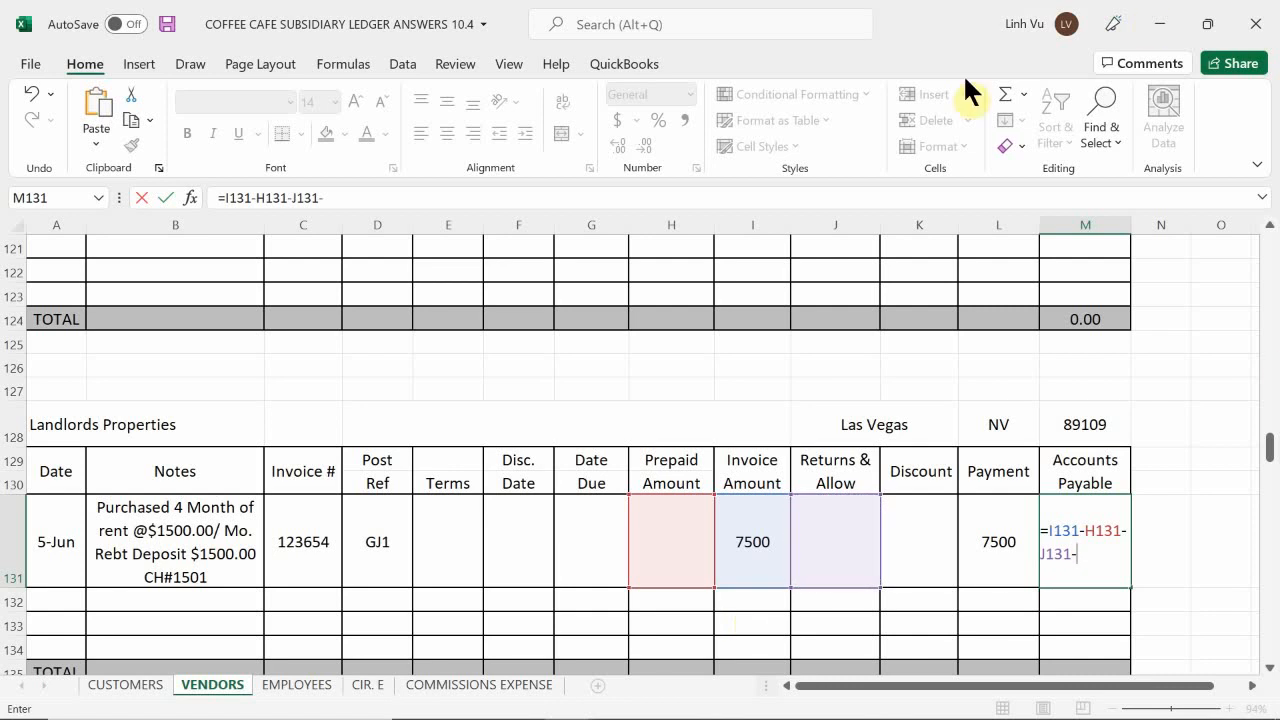
click(908, 522)
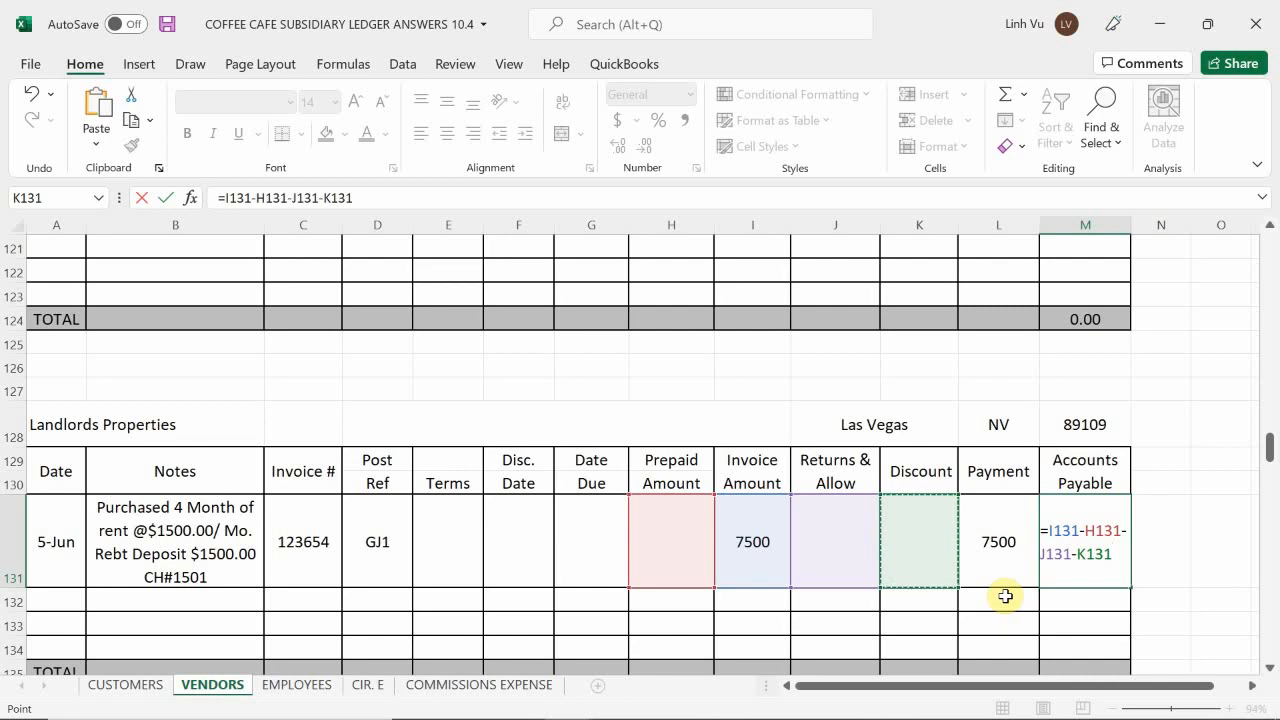
text(-)
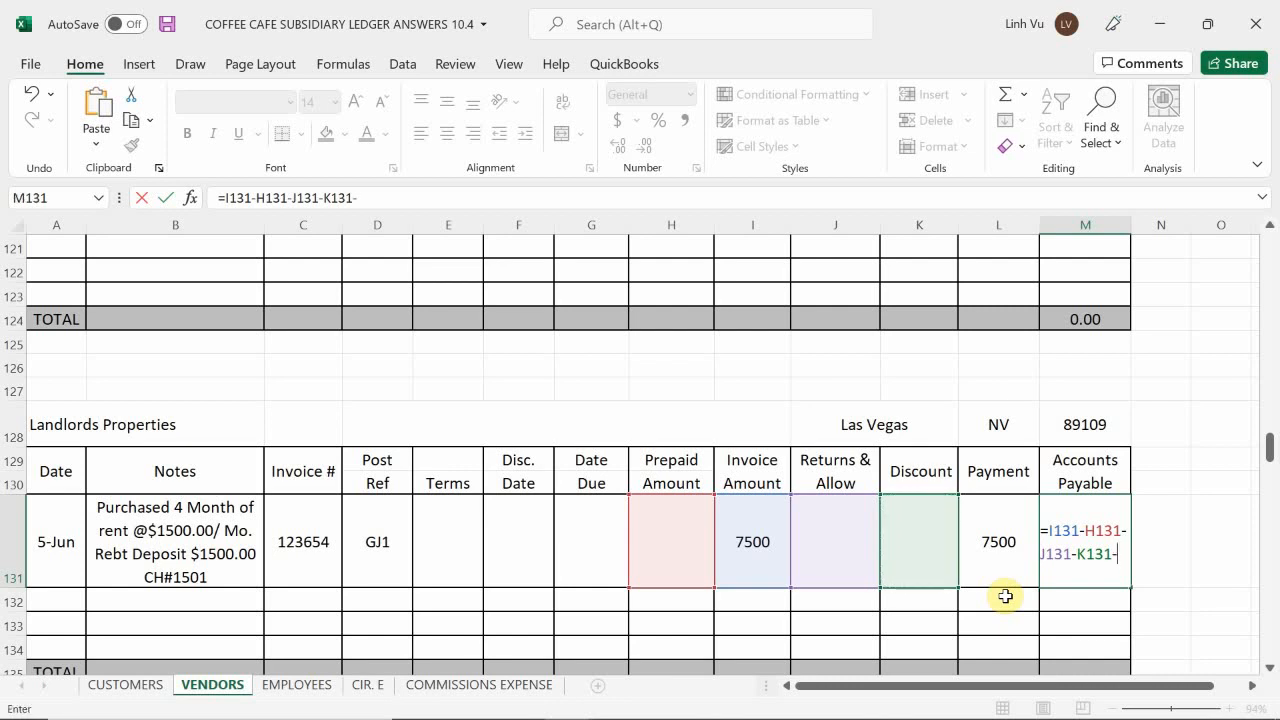
click(980, 549)
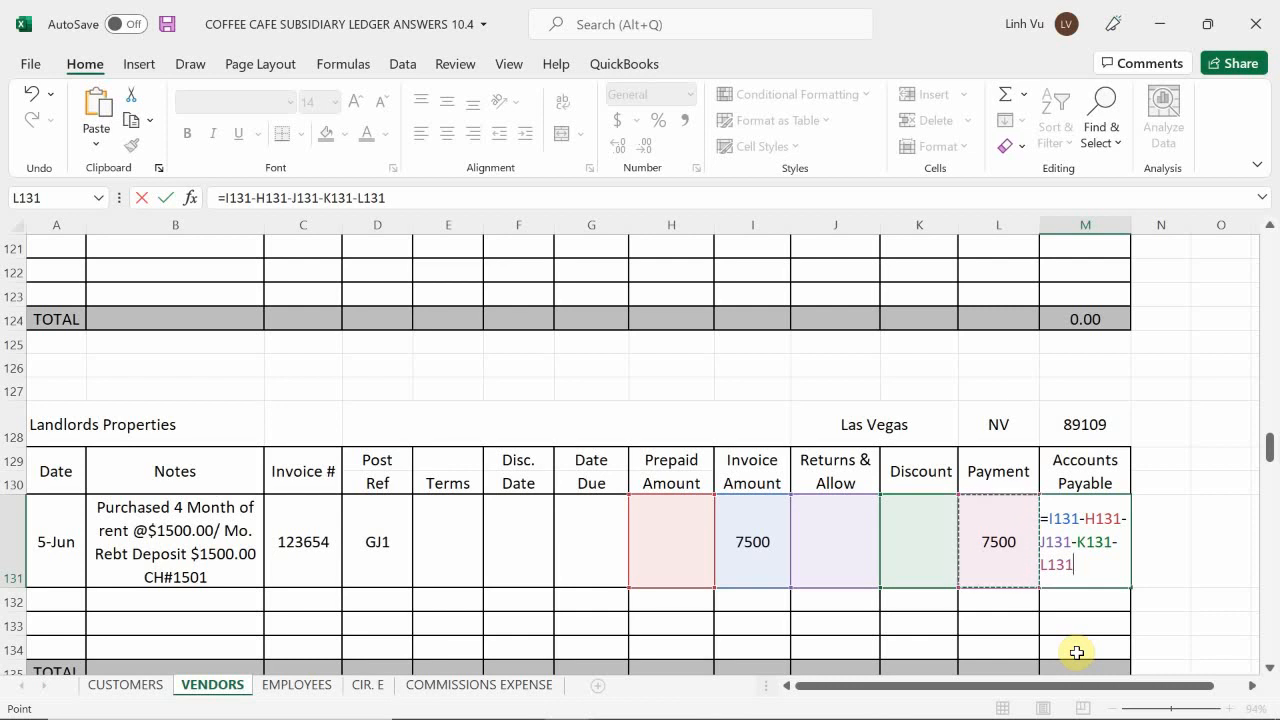
key(Return)
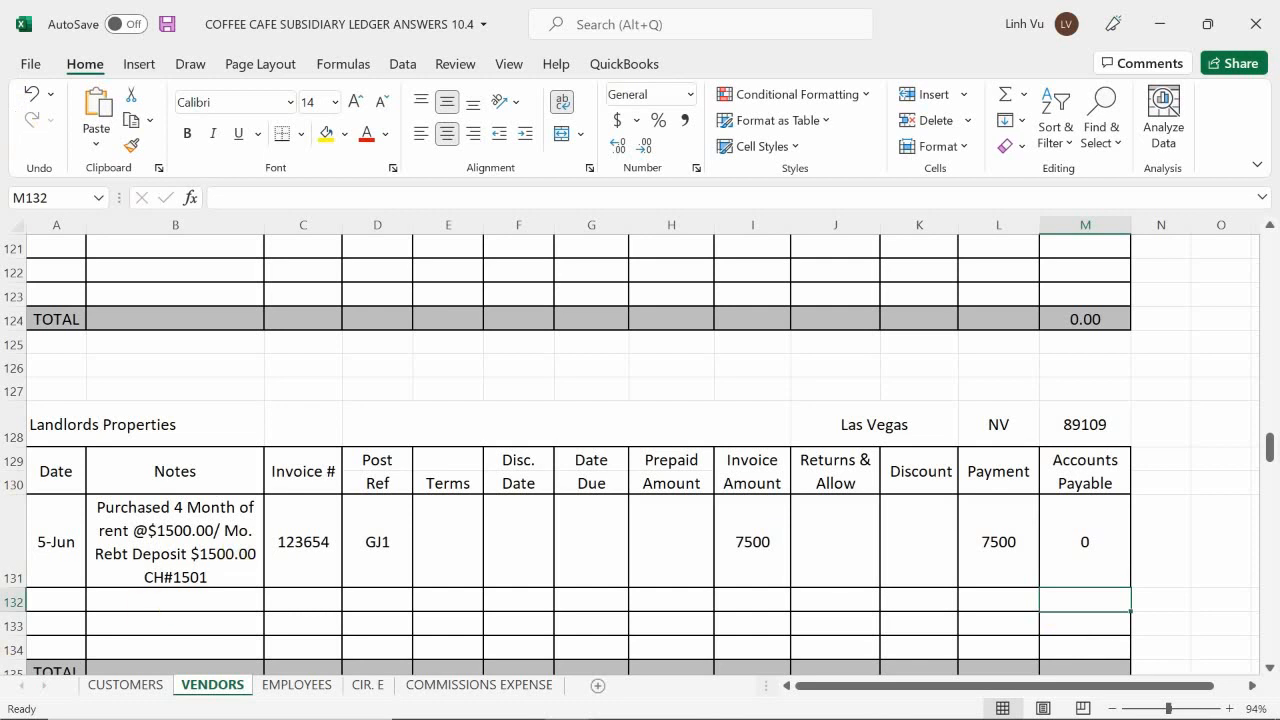
Switch to the Word assignment document, bring up the general journal workbook beside it and open its DEPOSITS sheet.
mouse_move(257, 706)
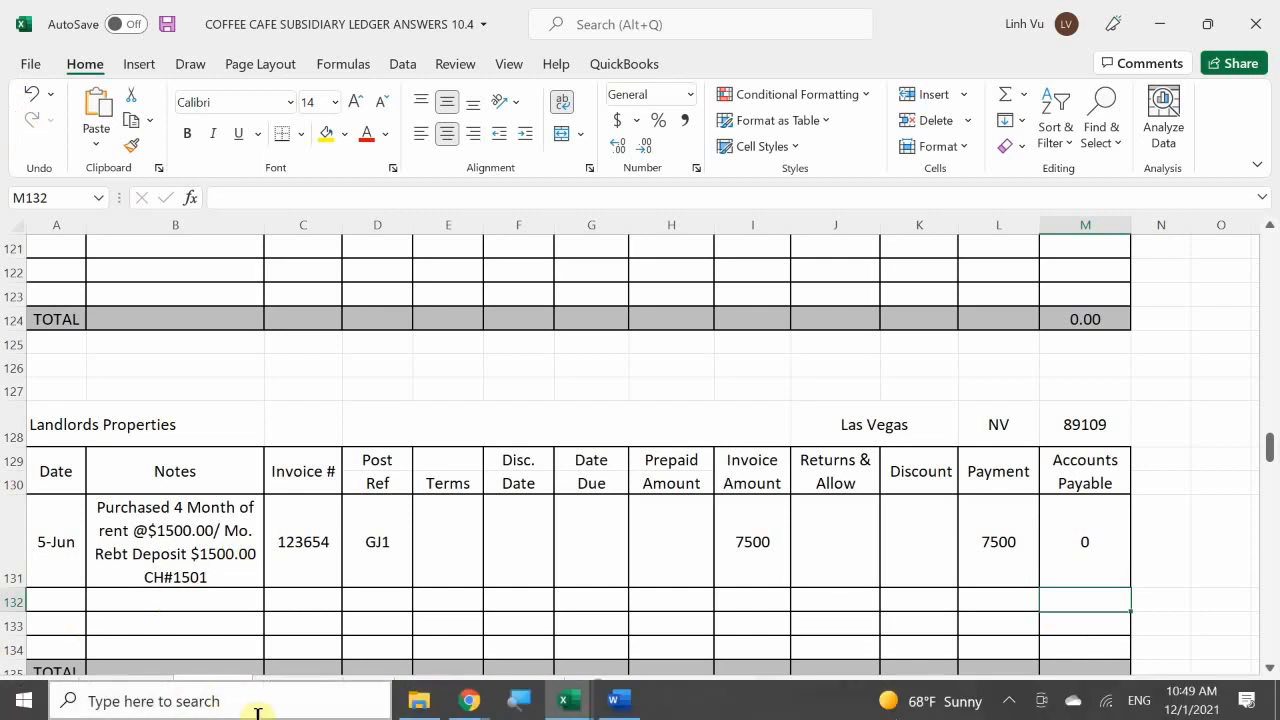
click(616, 703)
mouse_move(570, 700)
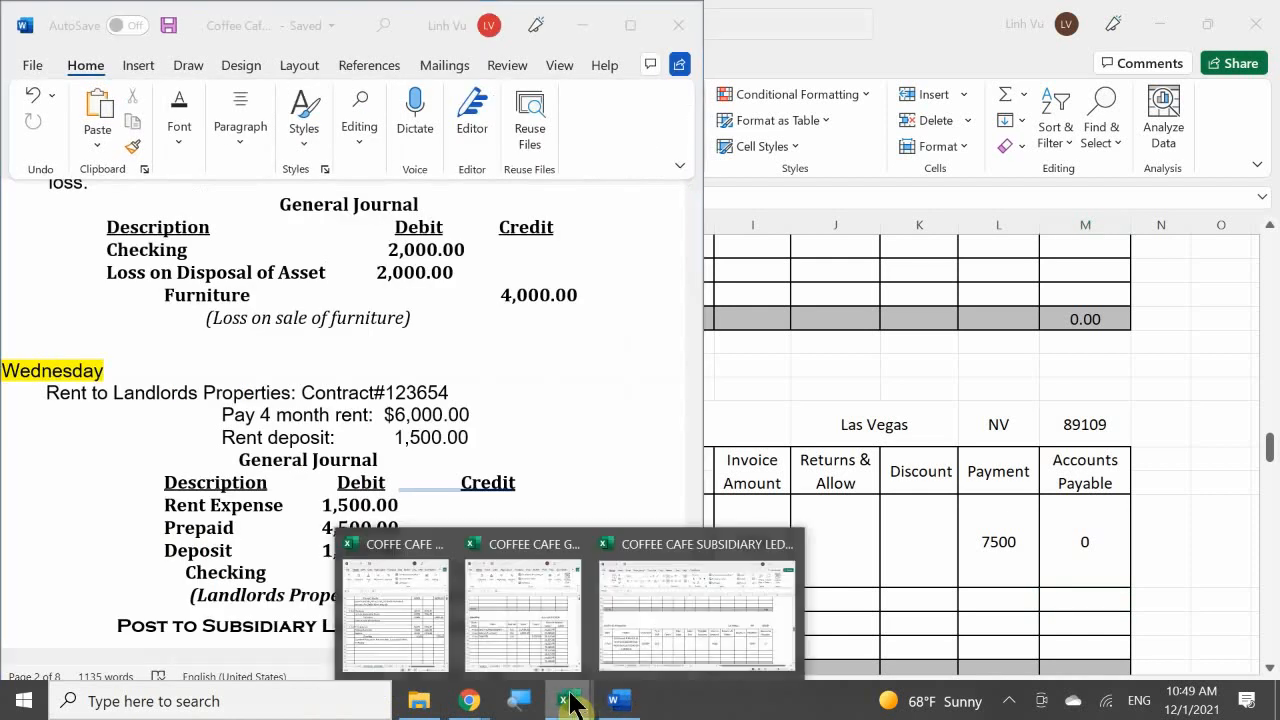
click(390, 620)
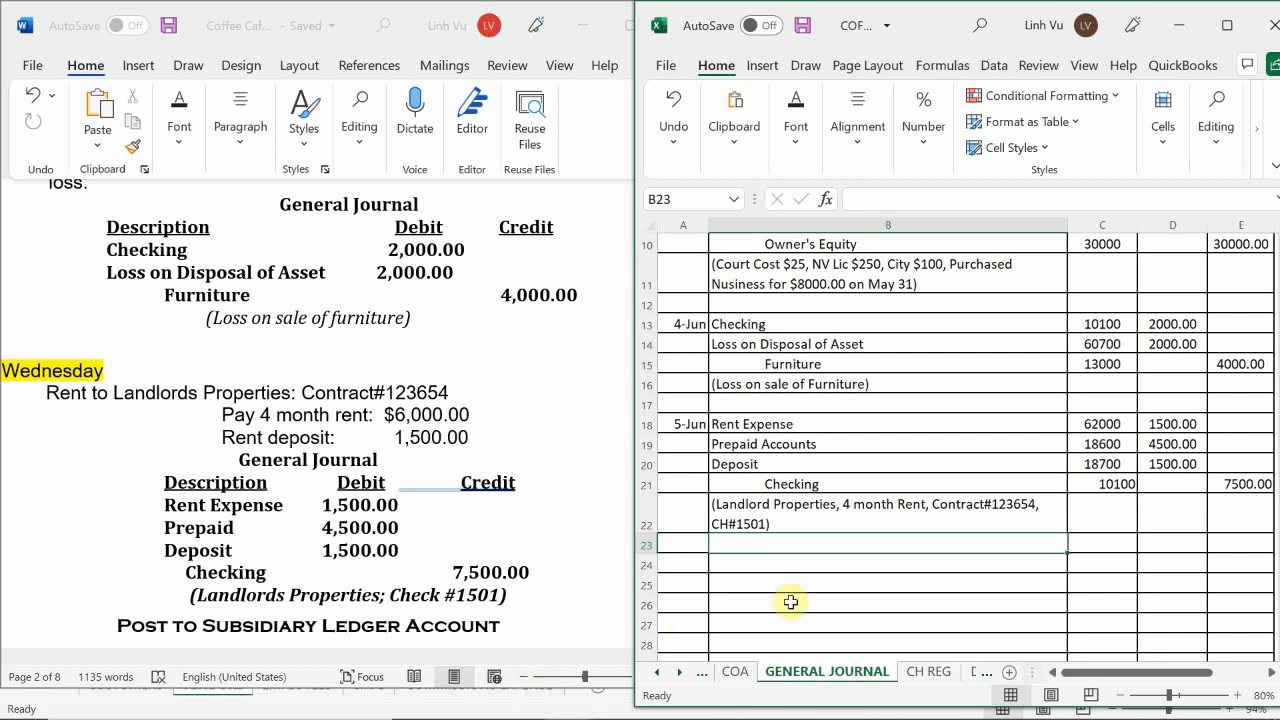
click(860, 600)
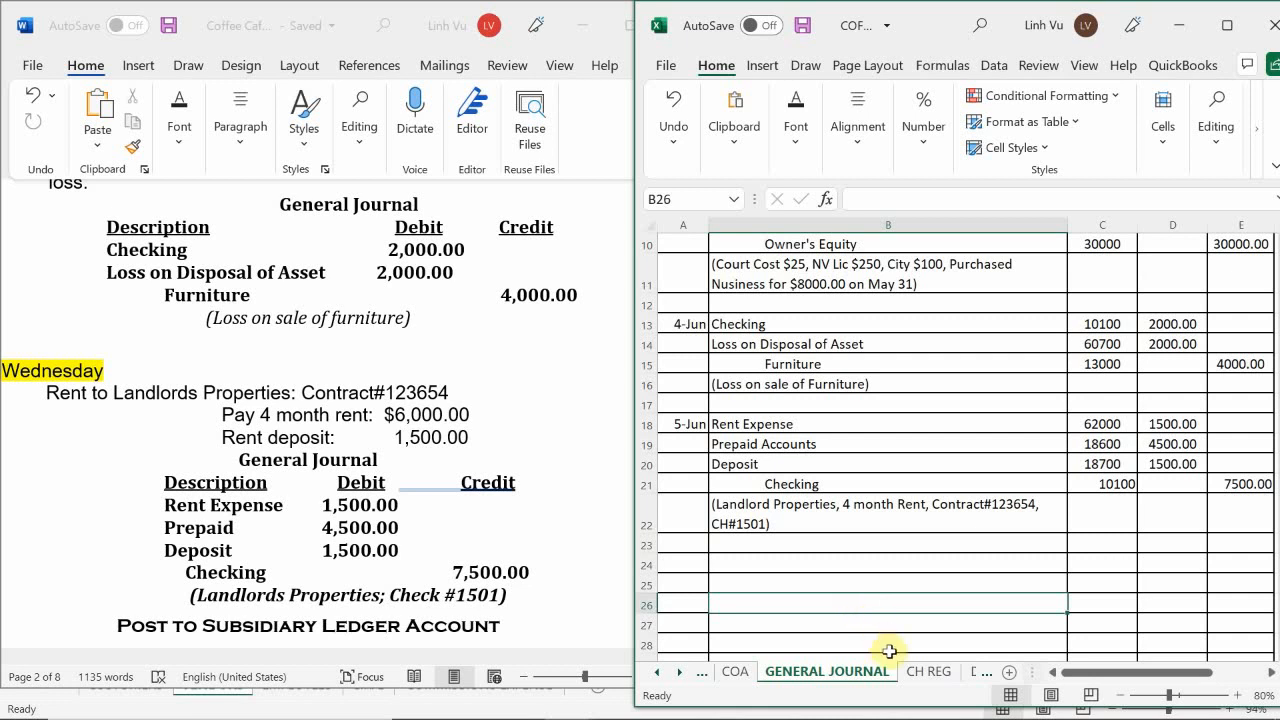
click(977, 672)
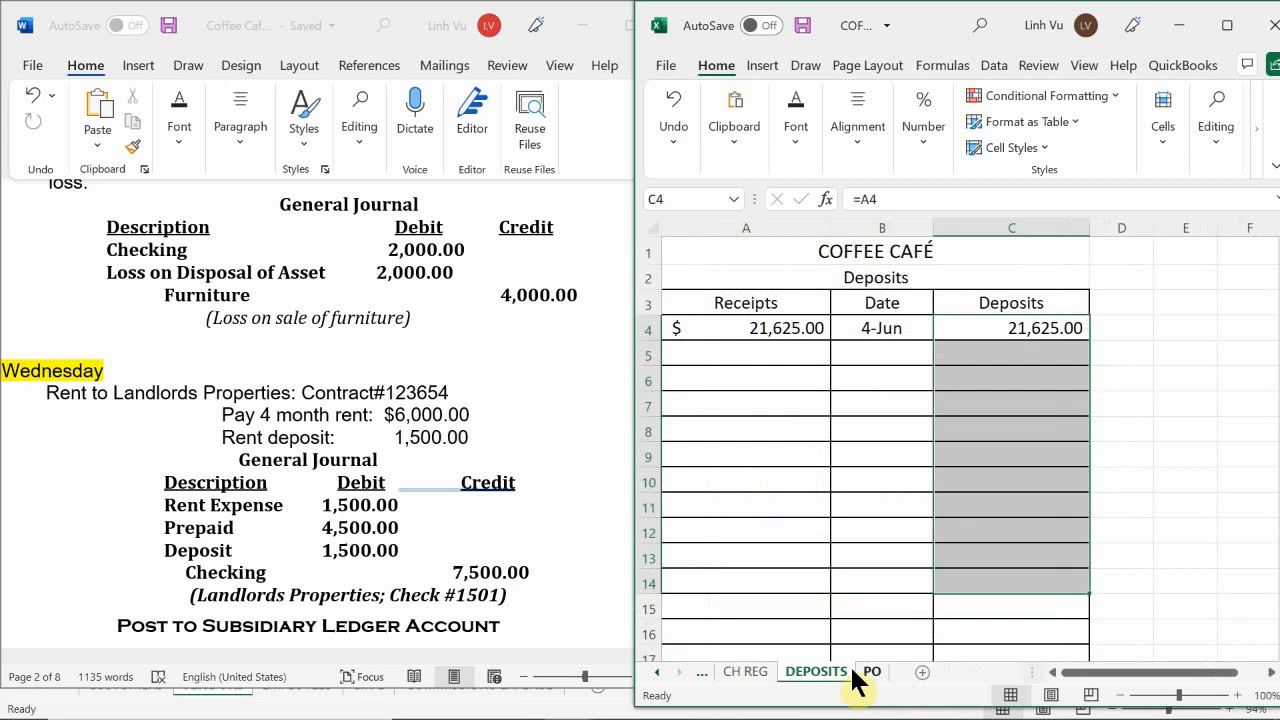
Record a second receipt in row 5 of the DEPOSITS sheet with the amount 2,000 and the date 6/4.
click(743, 358)
text(2)
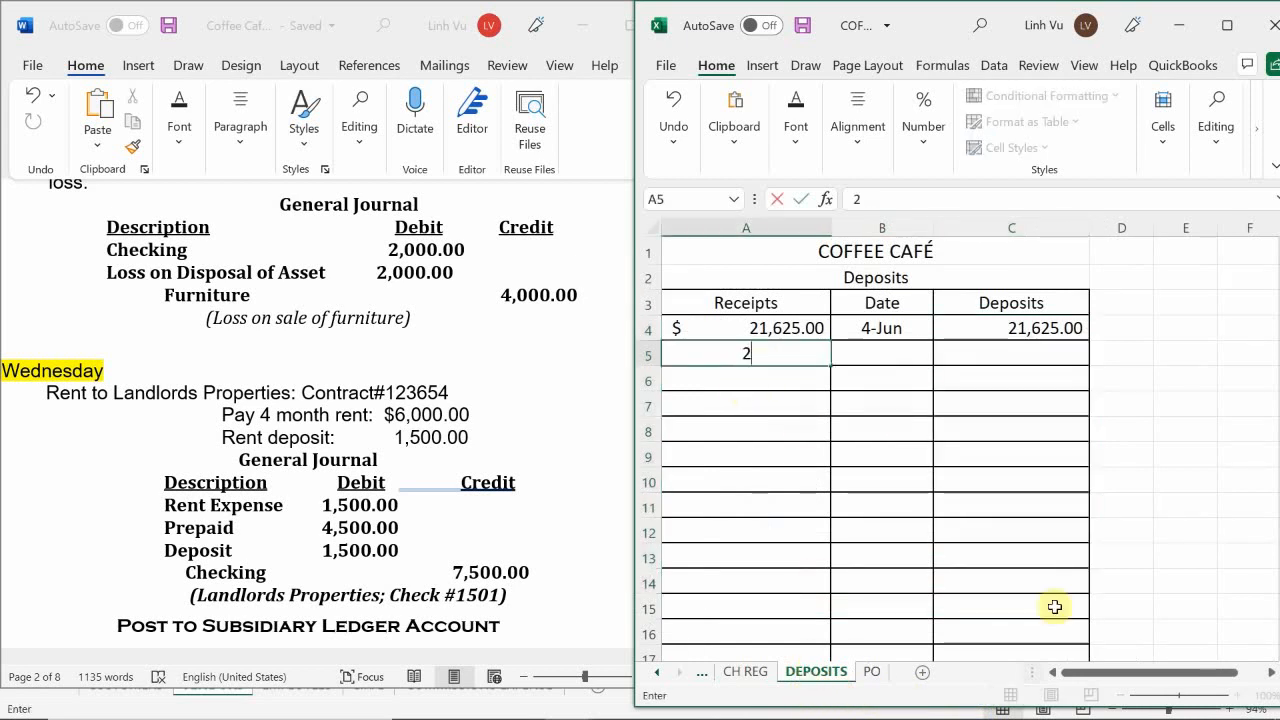
text(,000)
key(Return)
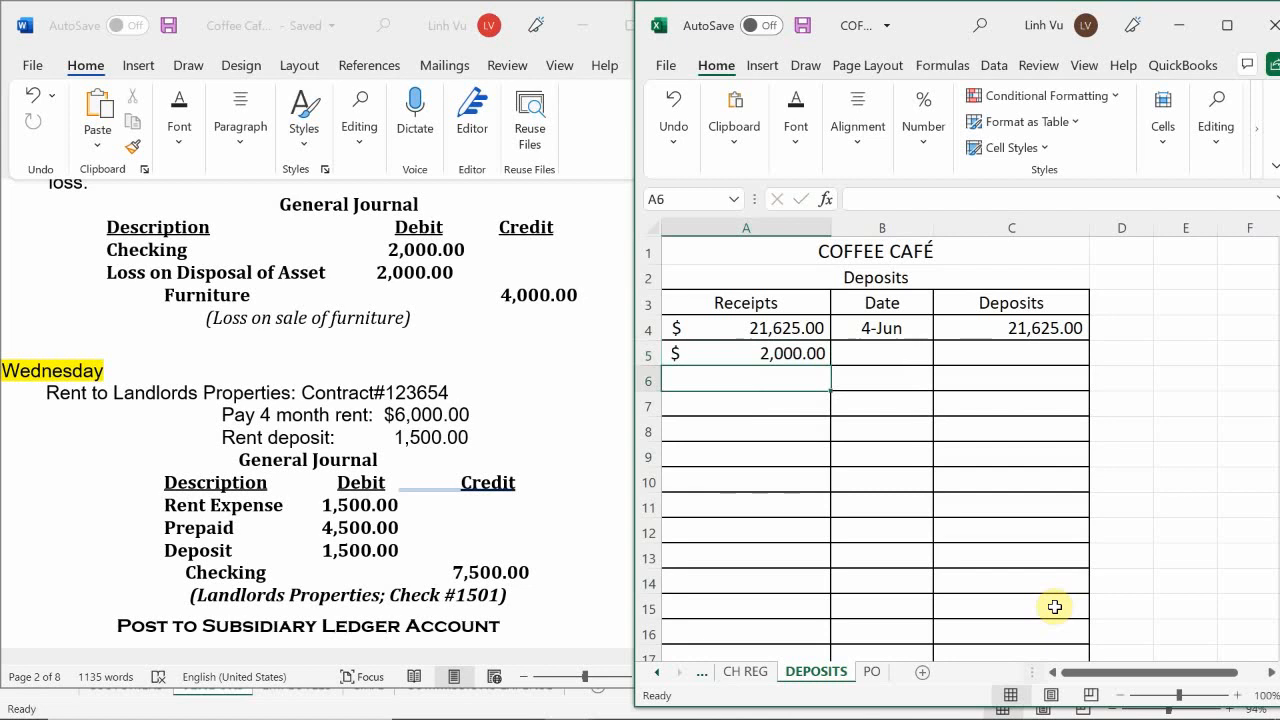
key(Right)
key(Up)
text(6/74)
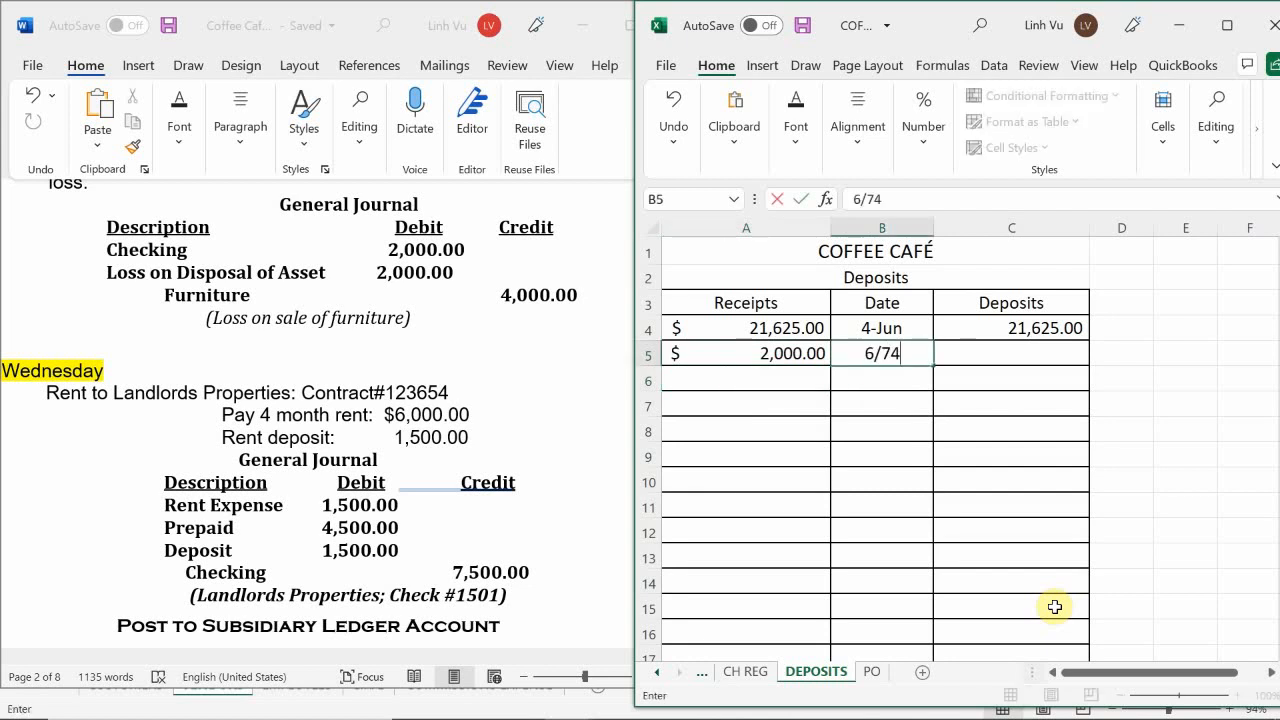
key(BackSpace)
key(BackSpace)
text(4)
key(Return)
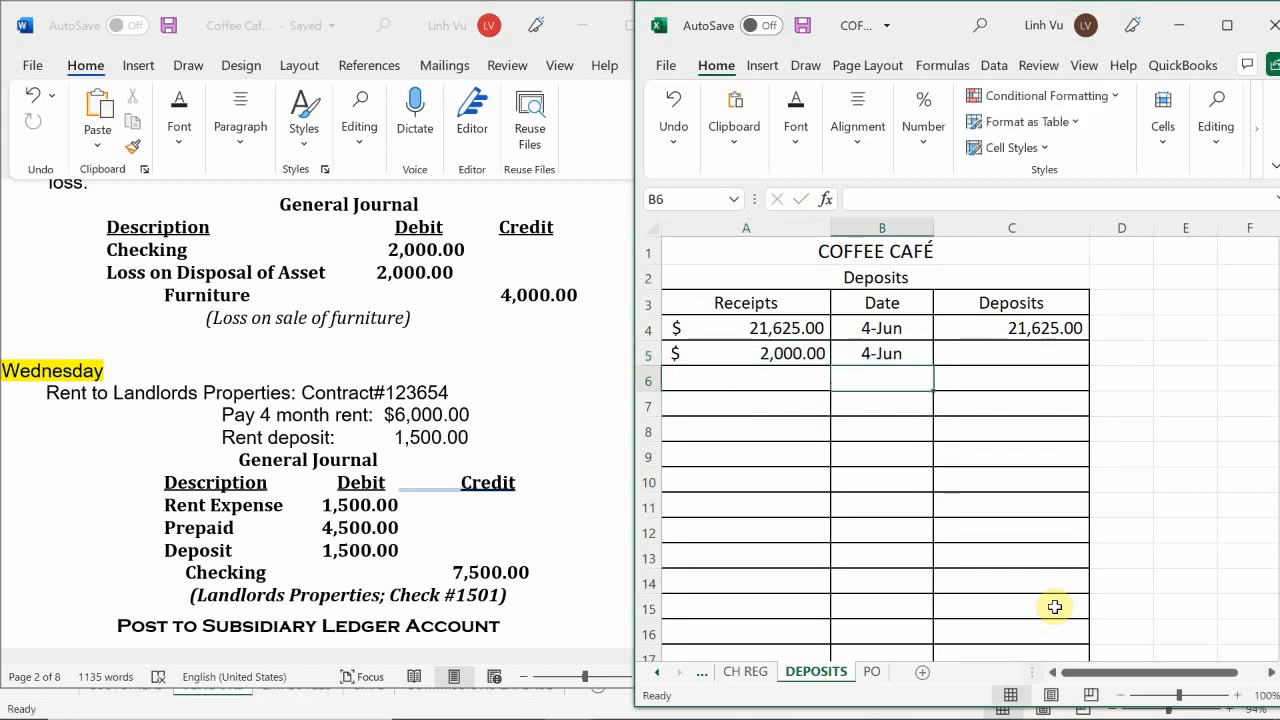
Set the deposit amount in C5 of the DEPOSITS sheet equal to the row's receipt with the formula =A5.
key(Right)
key(Up)
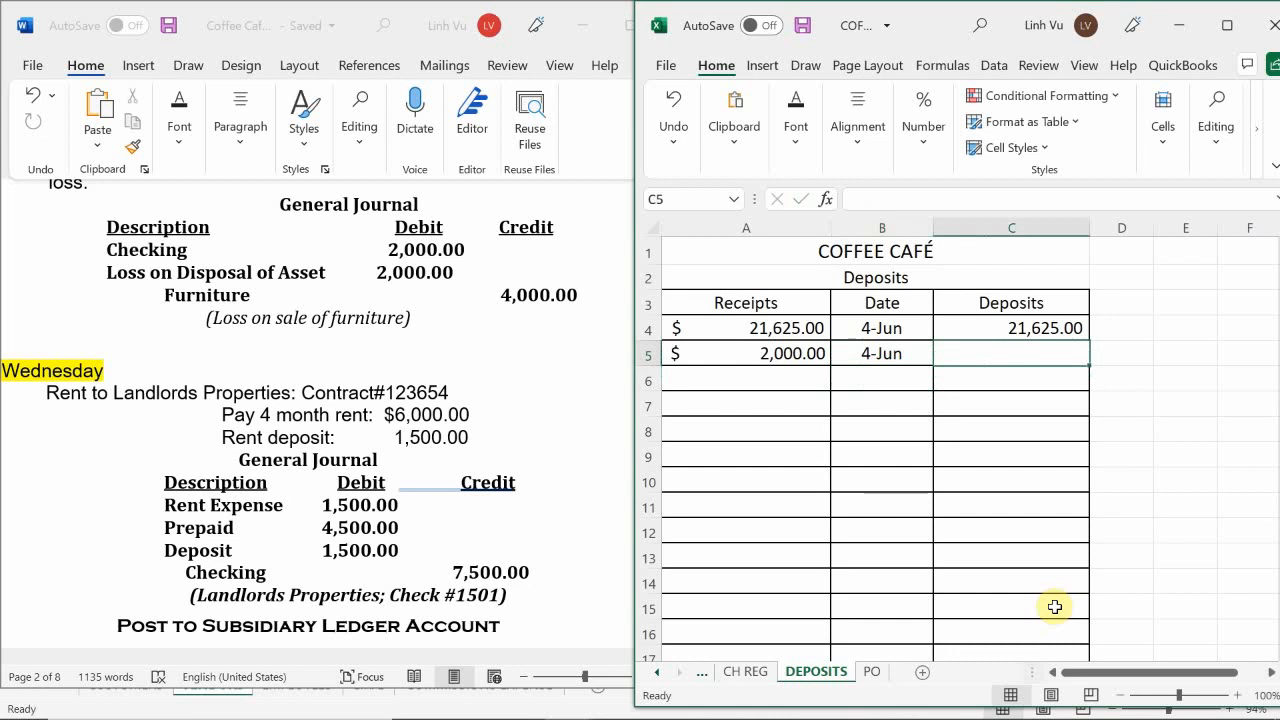
text(=)
key(Left)
key(Left)
key(Return)
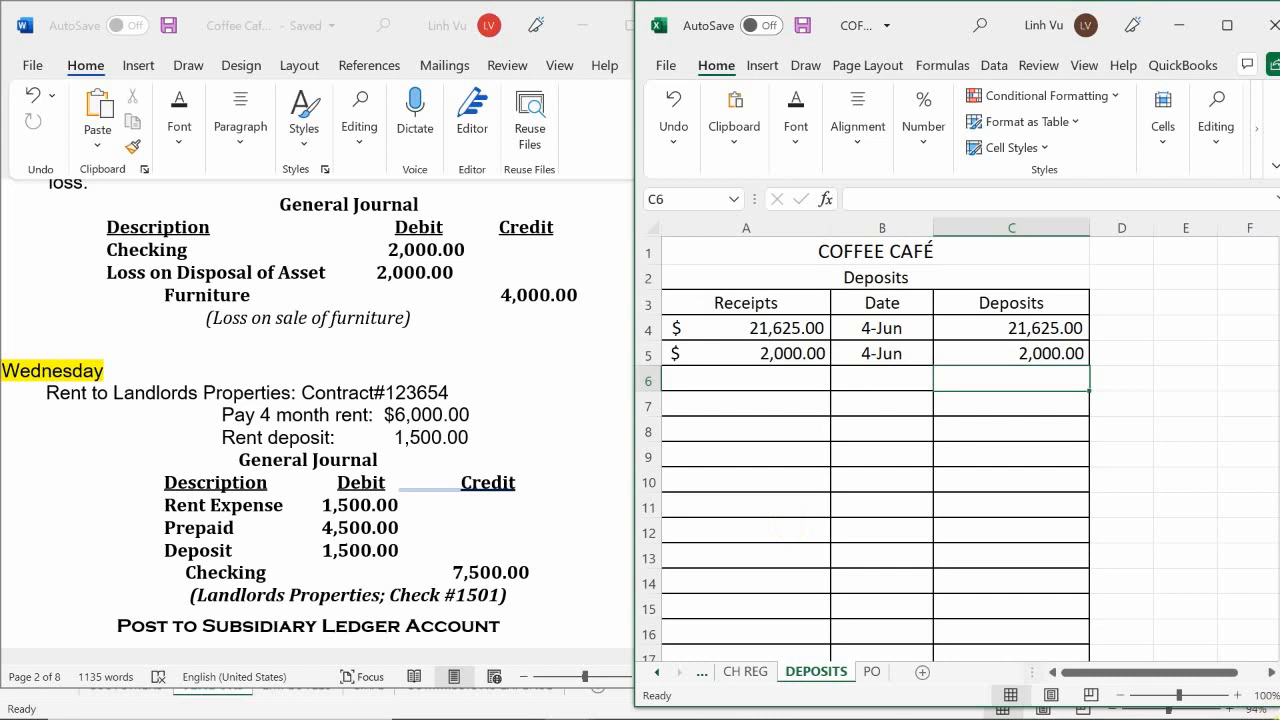
Check the entry for check 1501 in the CH REG sheet and open the GENERAL JOURNAL sheet.
click(749, 674)
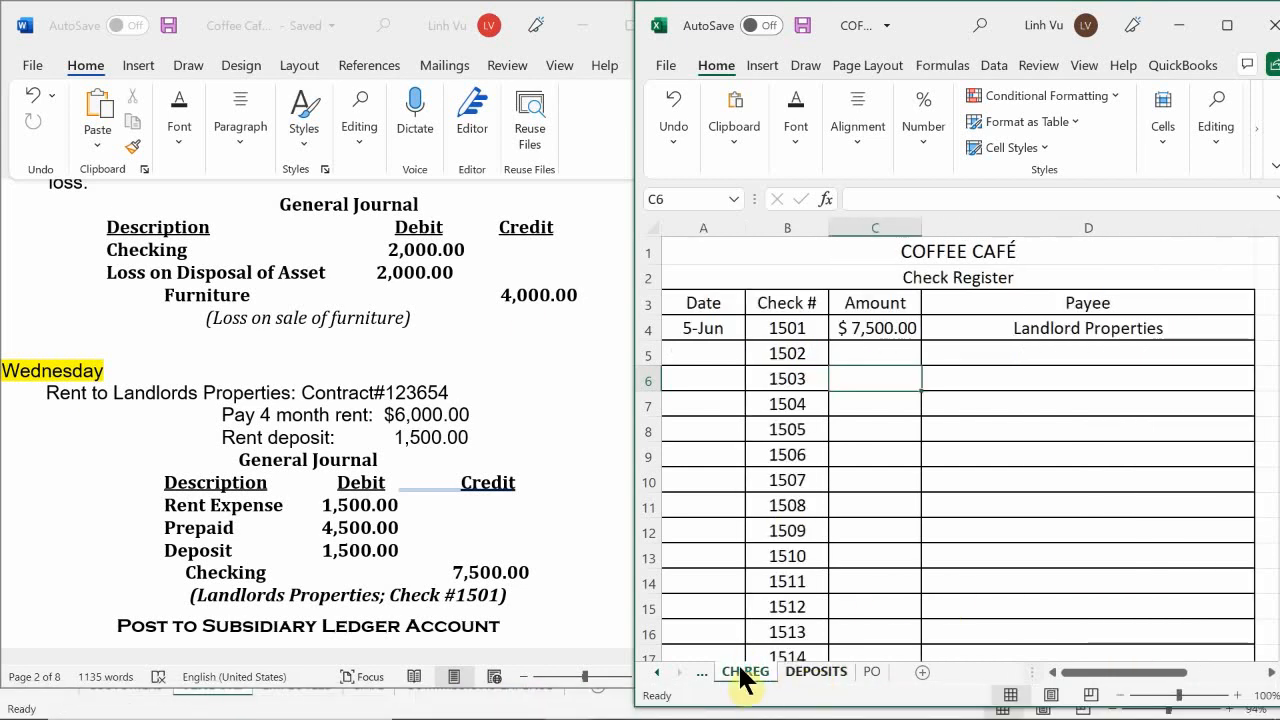
click(655, 674)
click(766, 676)
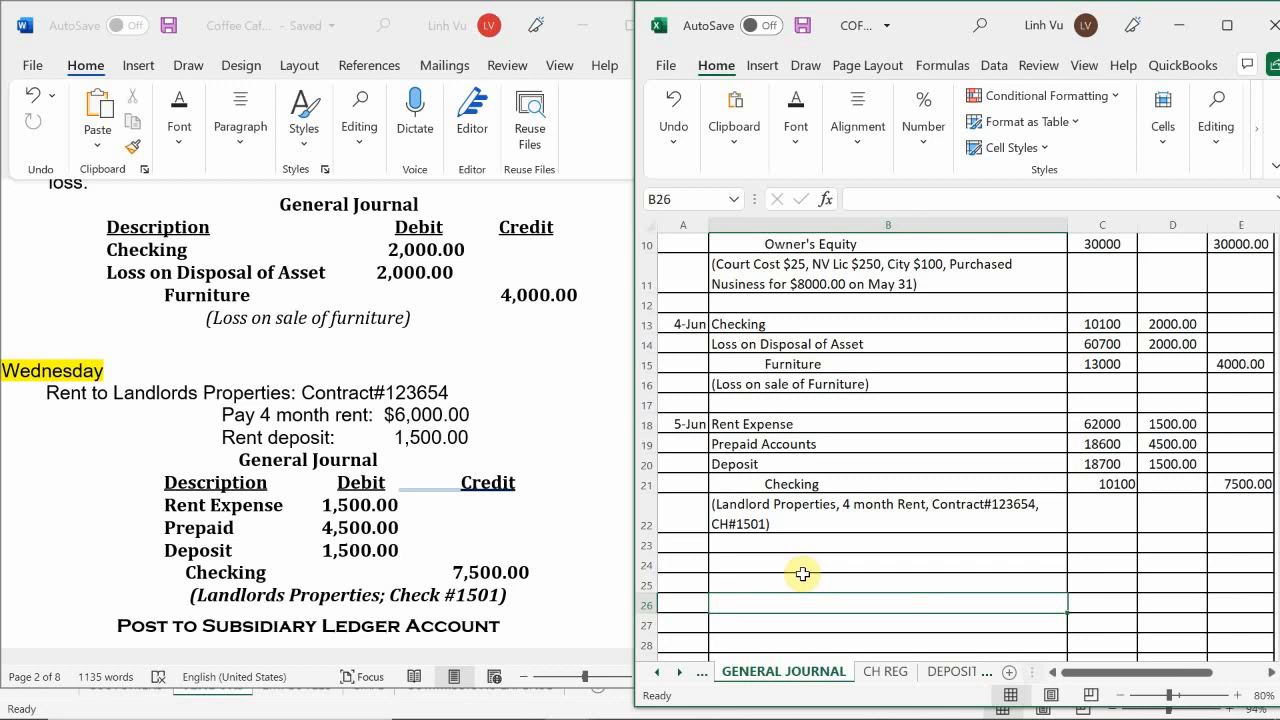
Review Wednesday's Landlords Properties entry in the Word assignment document and the Checking account in the ledger workbook's ASSETS sheet.
click(345, 582)
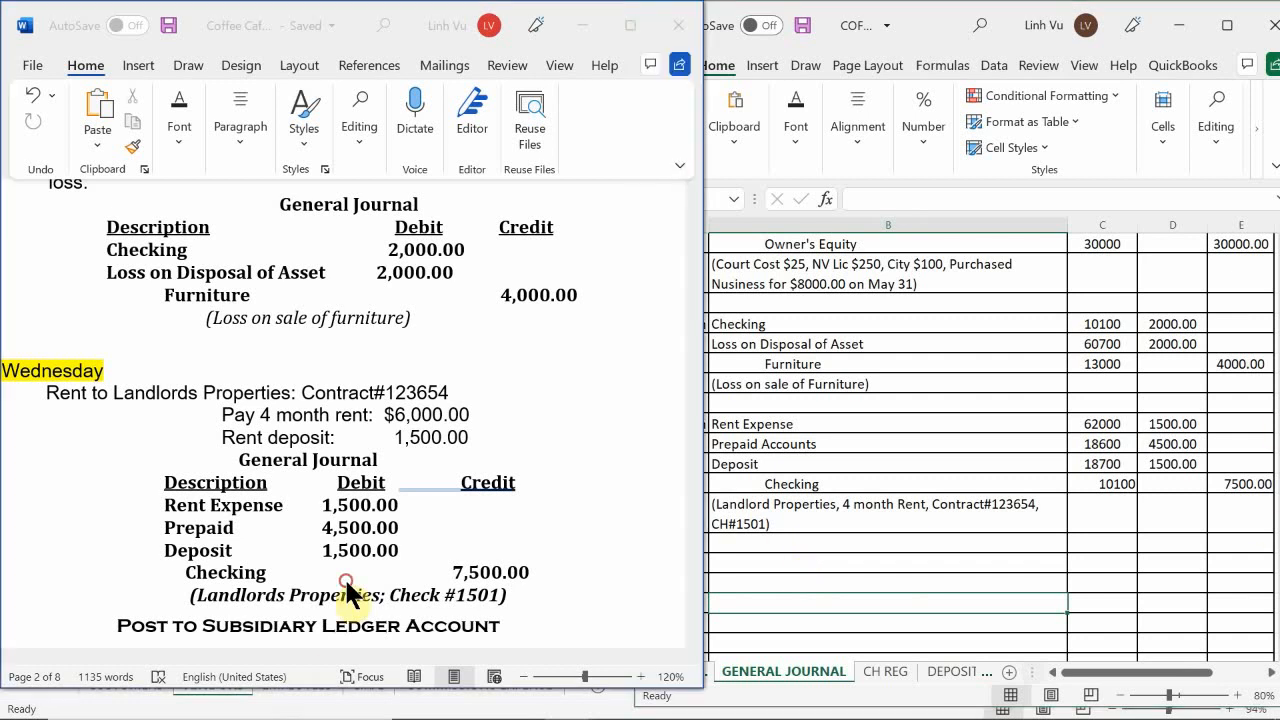
scroll(345, 585, down, 8)
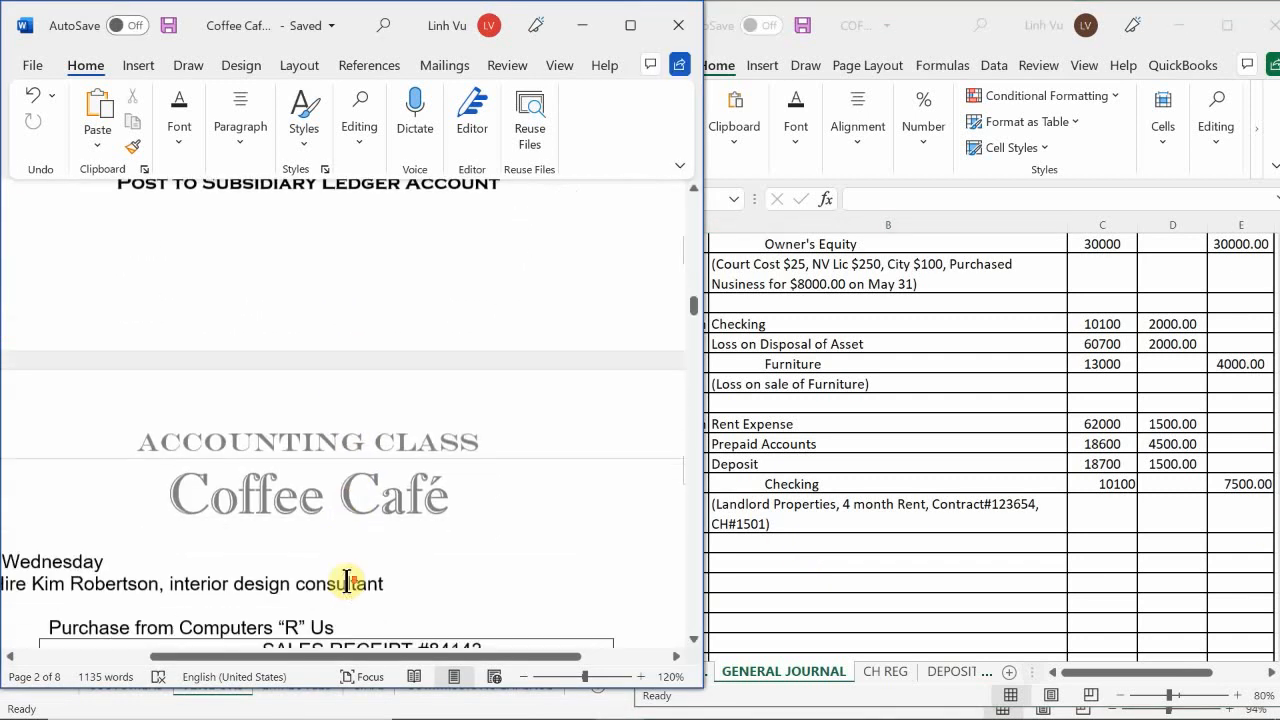
scroll(347, 582, down, 3)
scroll(347, 582, up, 1)
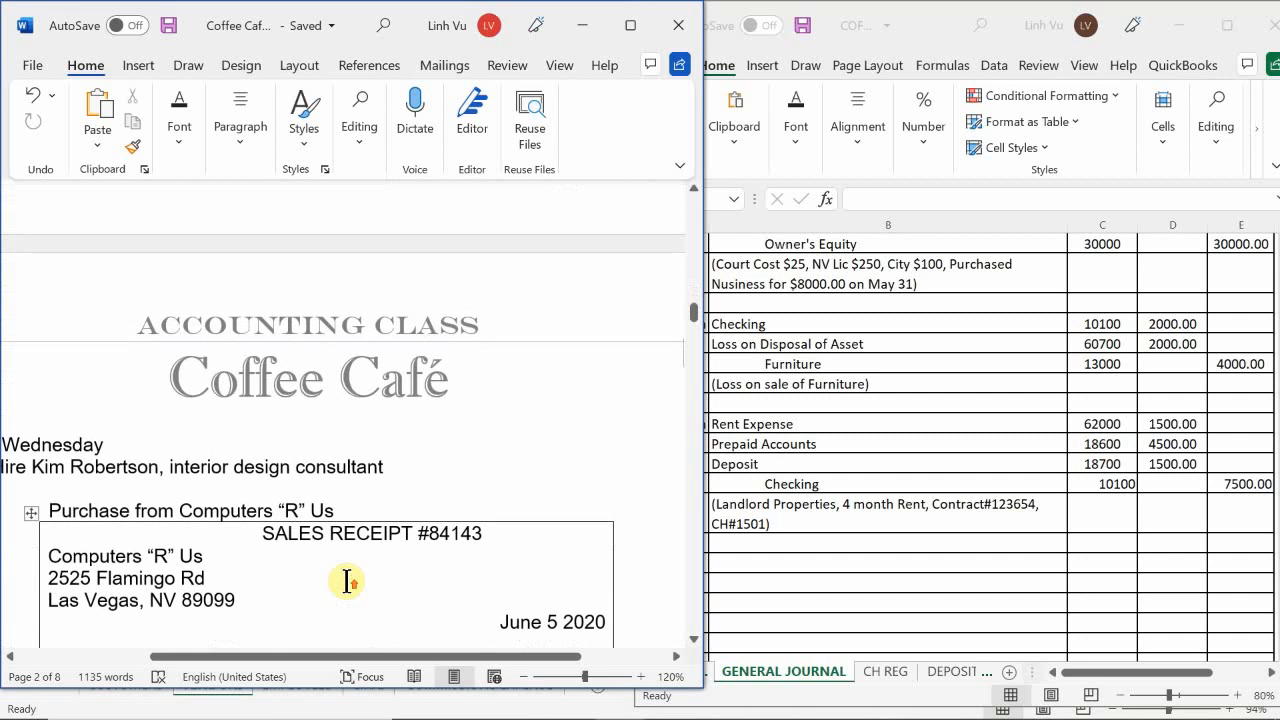
scroll(347, 582, up, 1)
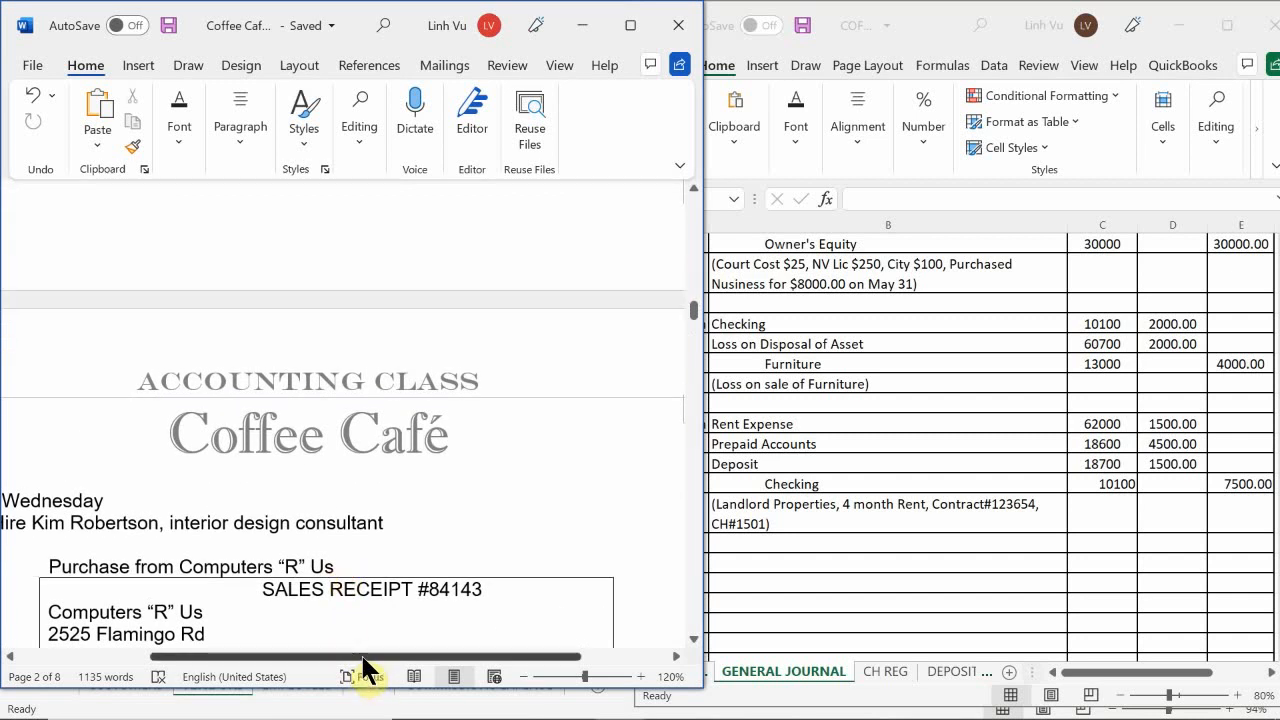
scroll(386, 560, up, 7)
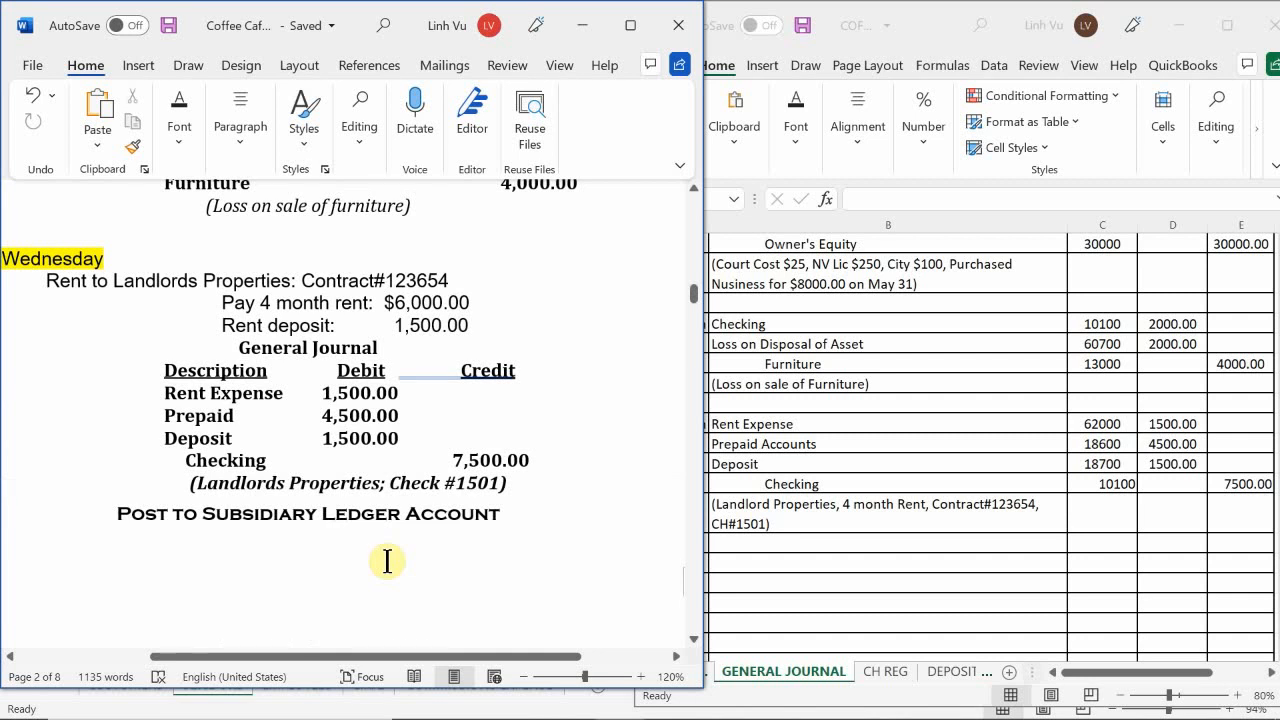
mouse_move(571, 700)
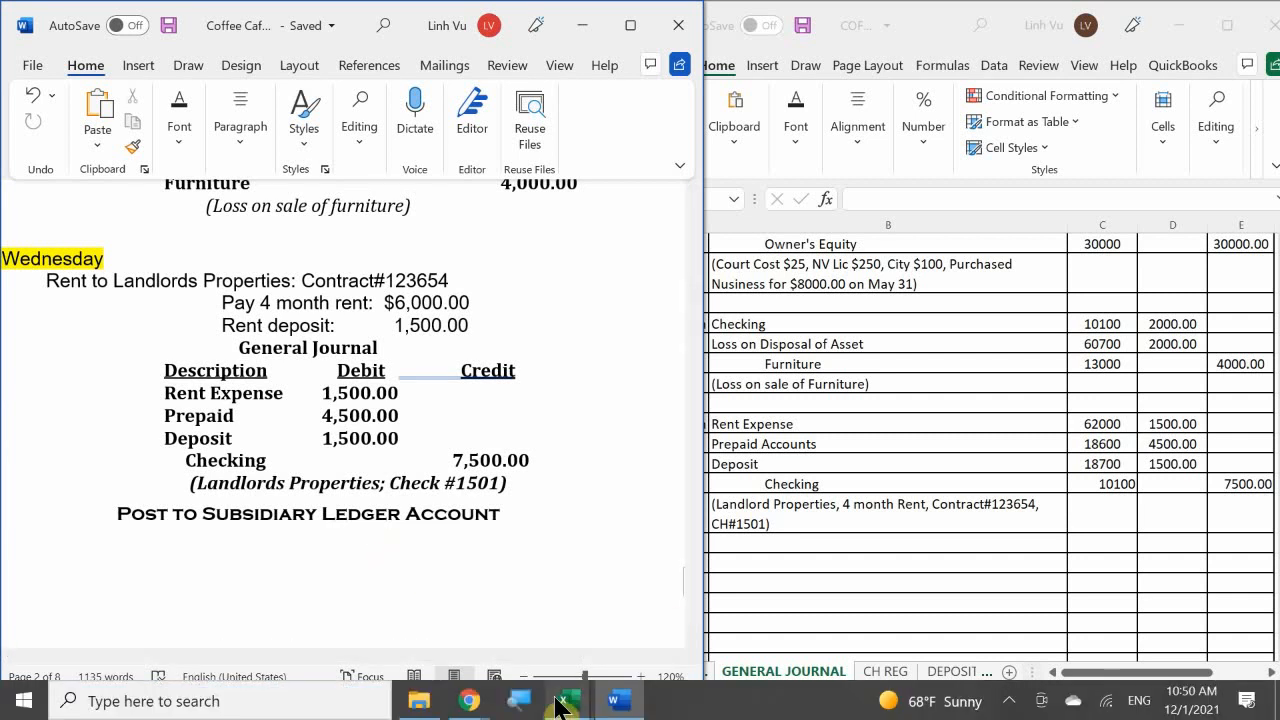
click(546, 660)
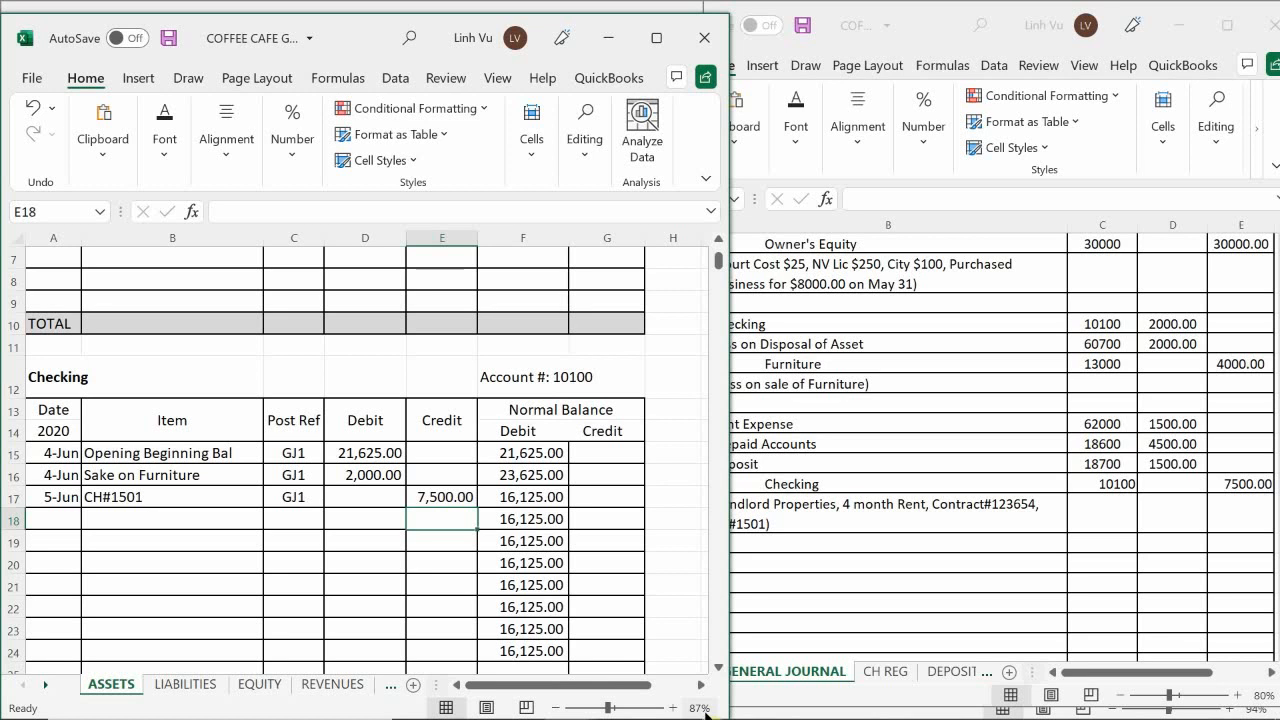
click(635, 469)
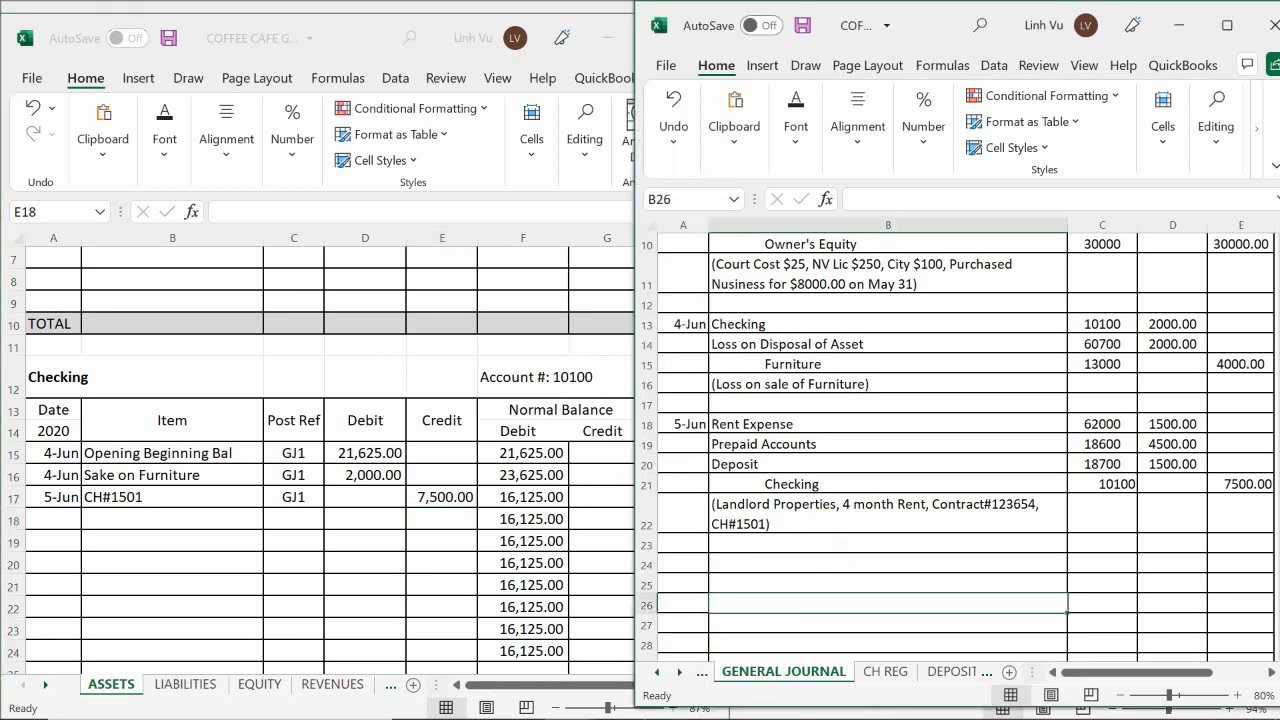
click(624, 703)
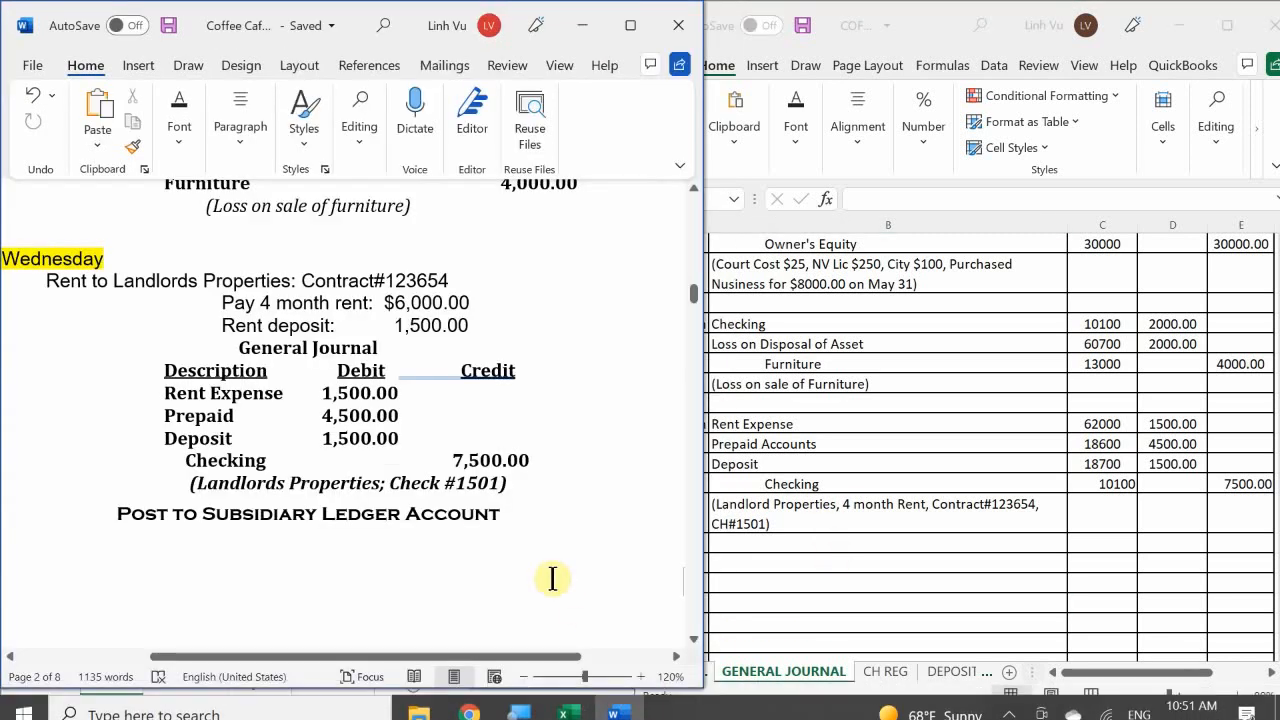
Read through the assignment from Tuesday's furniture sale to the 5 June item about hiring an interior design consultant.
scroll(500, 478, up, 3)
scroll(500, 478, down, 3)
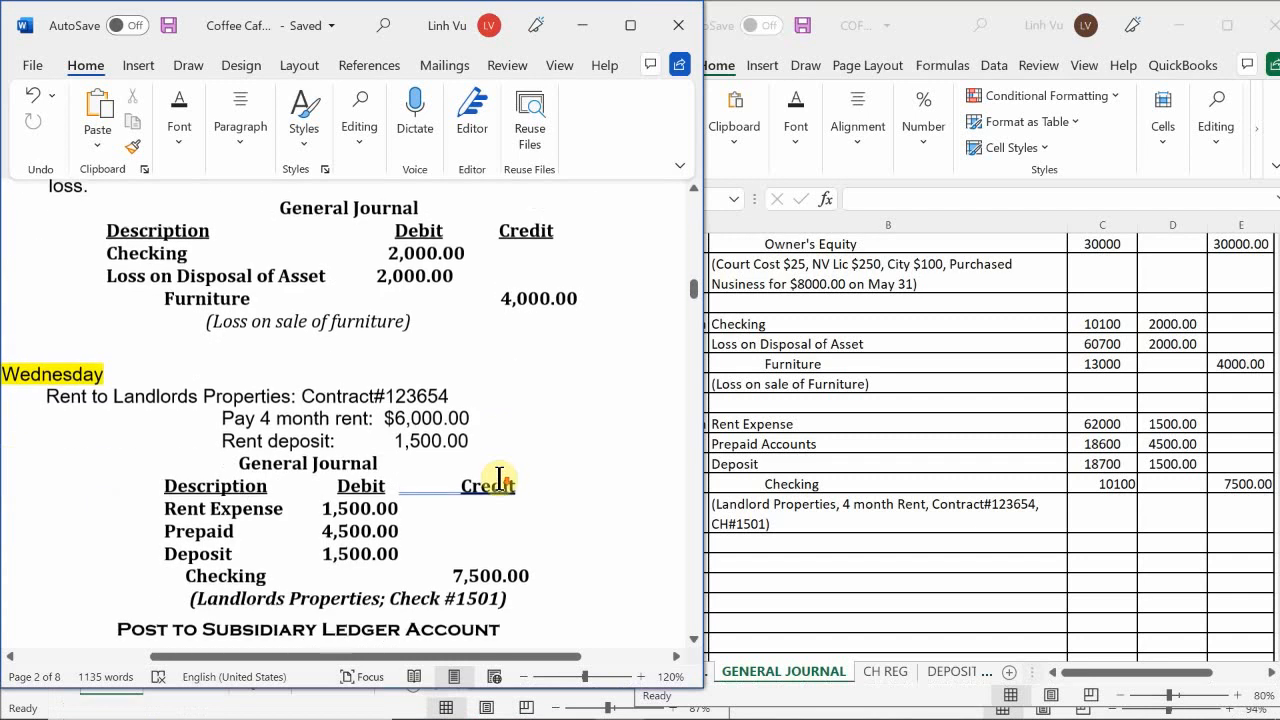
scroll(499, 476, up, 3)
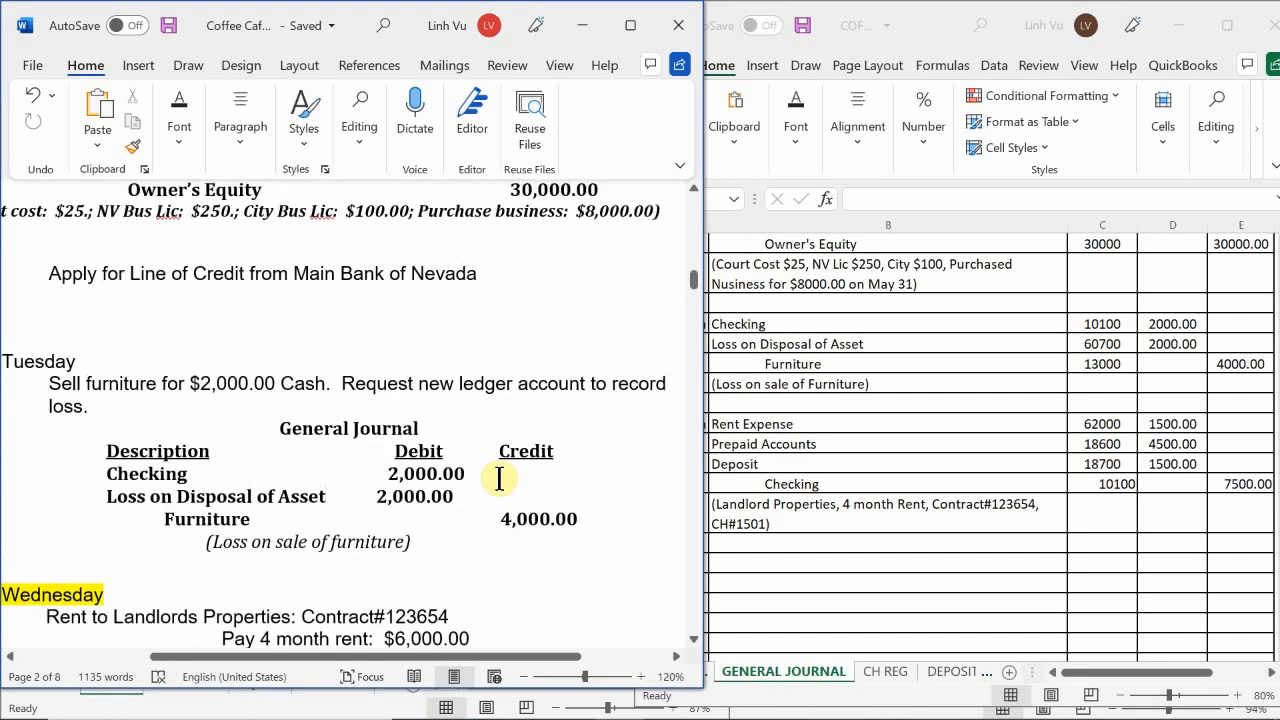
scroll(500, 478, down, 5)
scroll(500, 478, down, 8)
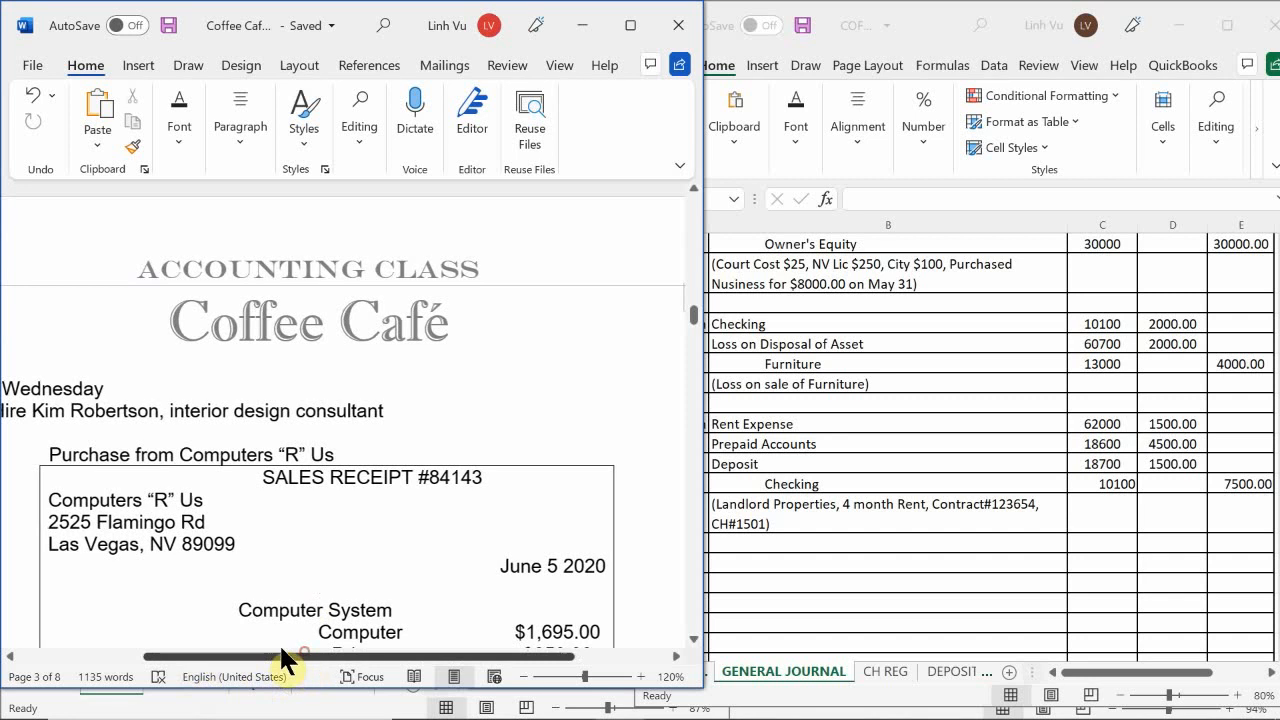
scroll(279, 645, left, 3)
scroll(244, 657, right, 1)
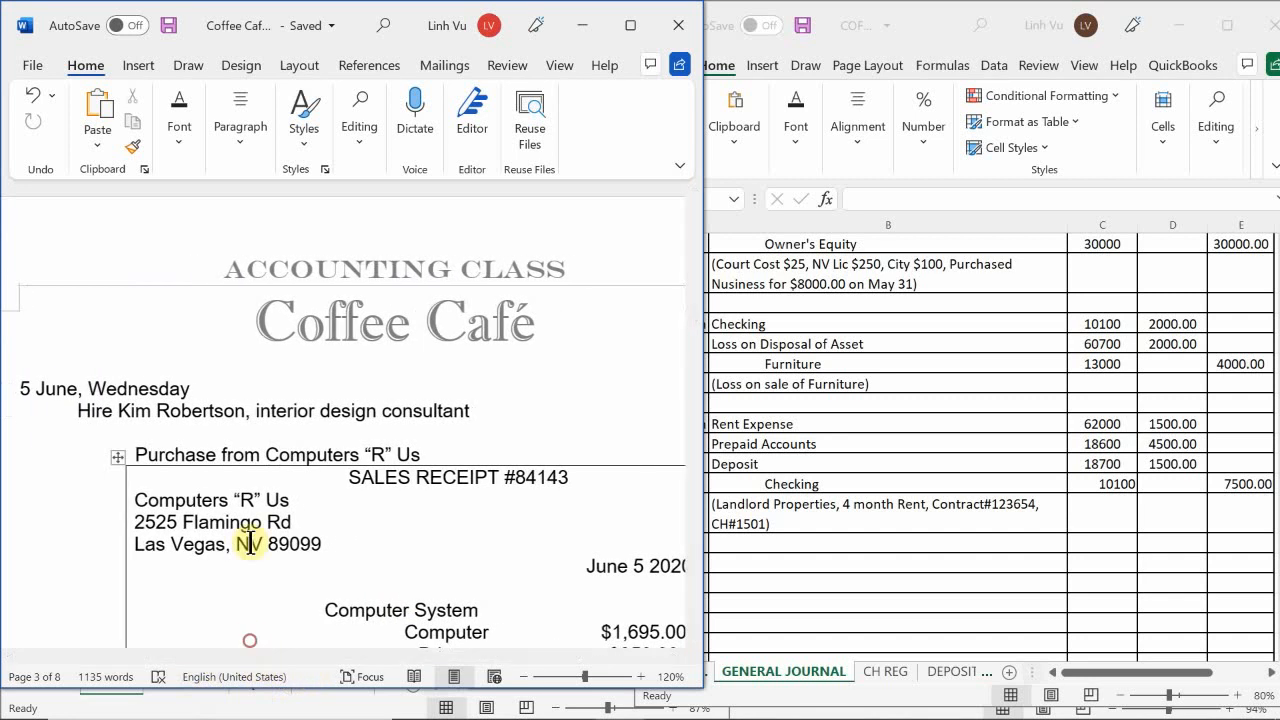
scroll(263, 486, up, 2)
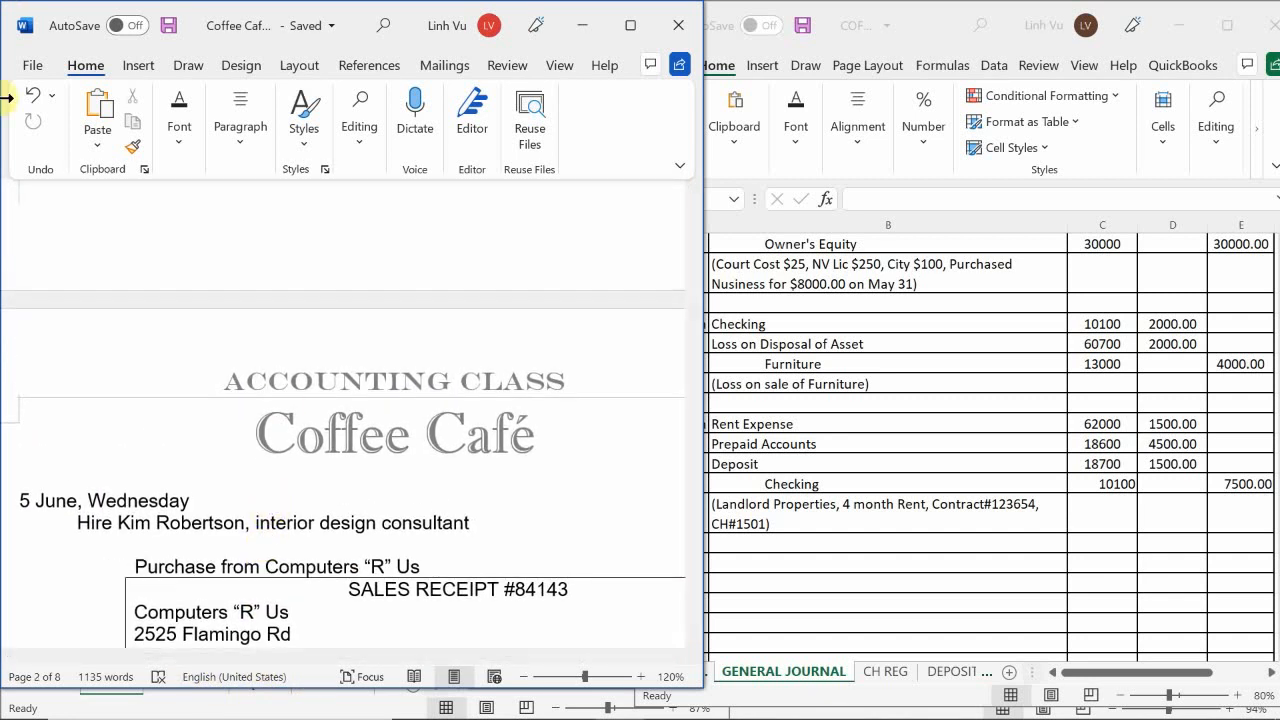
drag(76, 523, 471, 535)
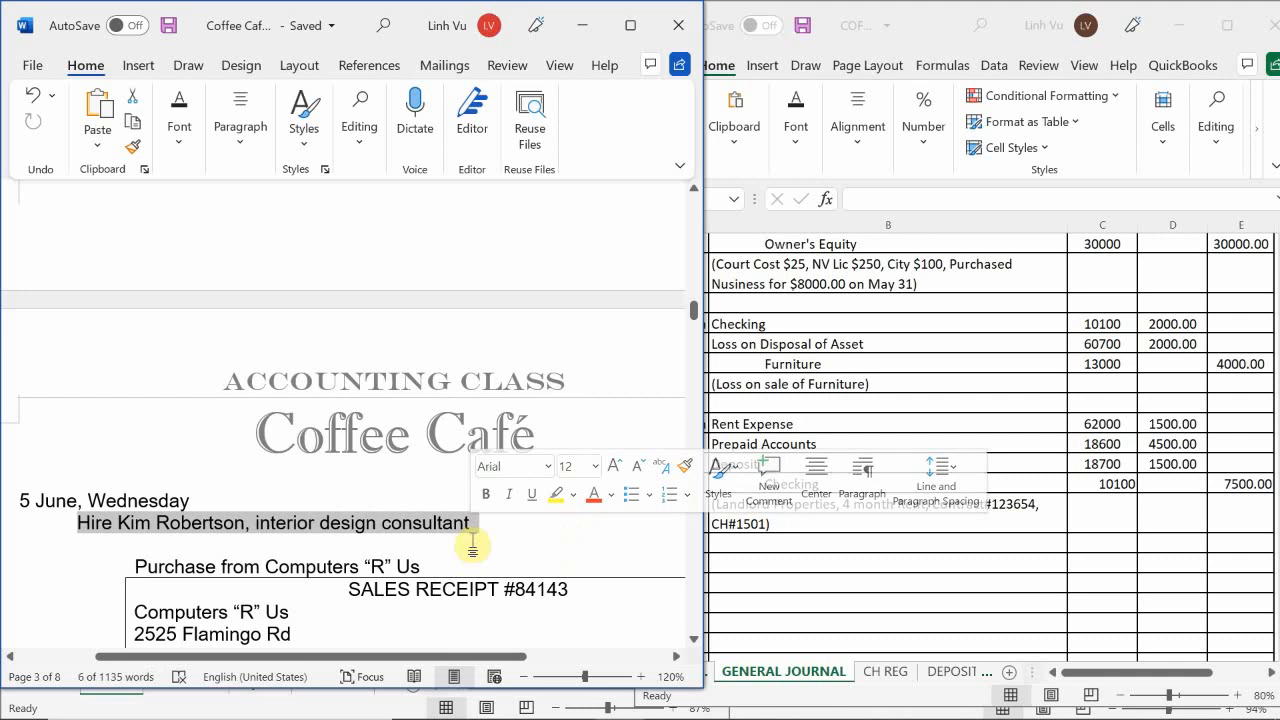
click(503, 527)
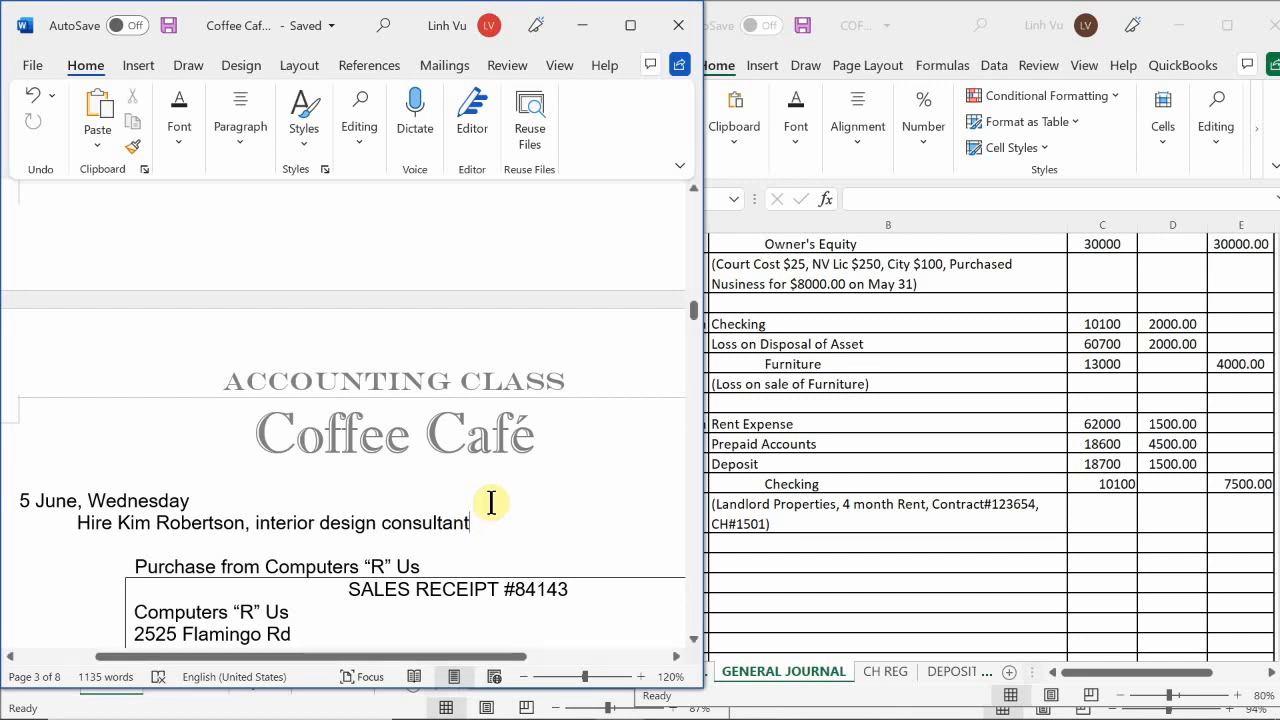
Examine the Computers "R" Us sales receipt for its items, tax, total and check number, and the blank journal entry below it.
scroll(520, 486, down, 1)
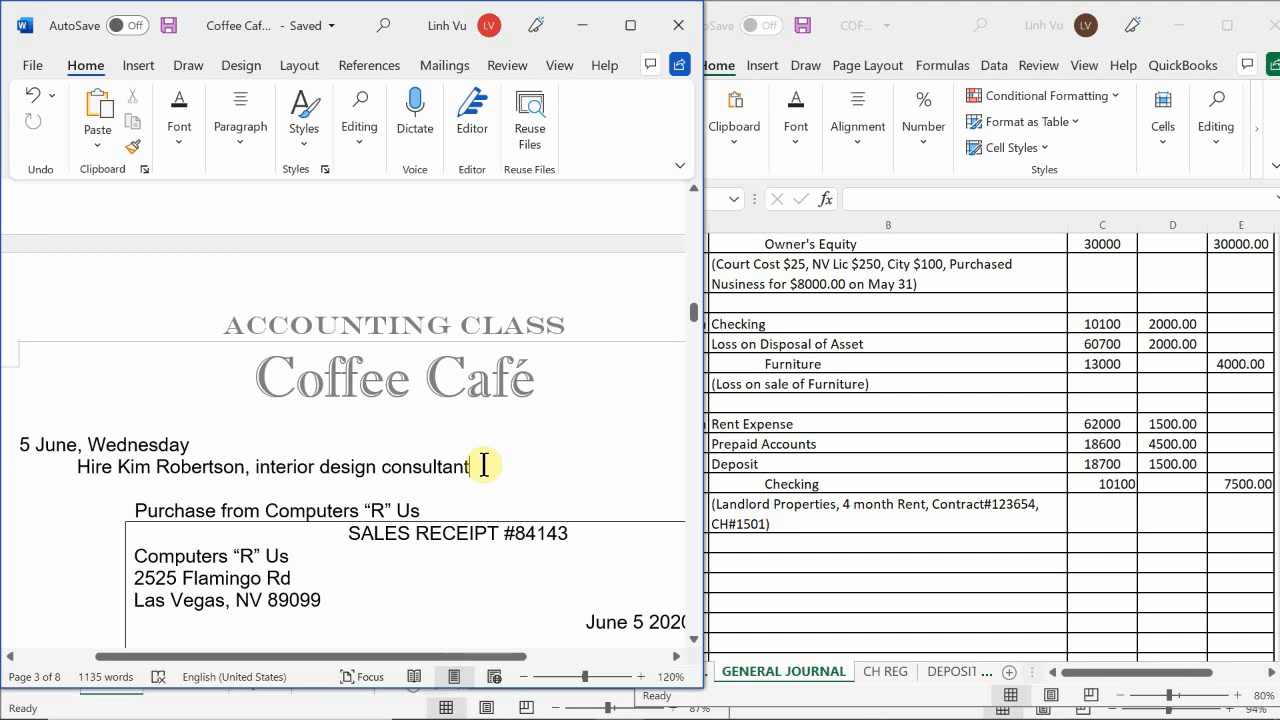
scroll(481, 465, down, 5)
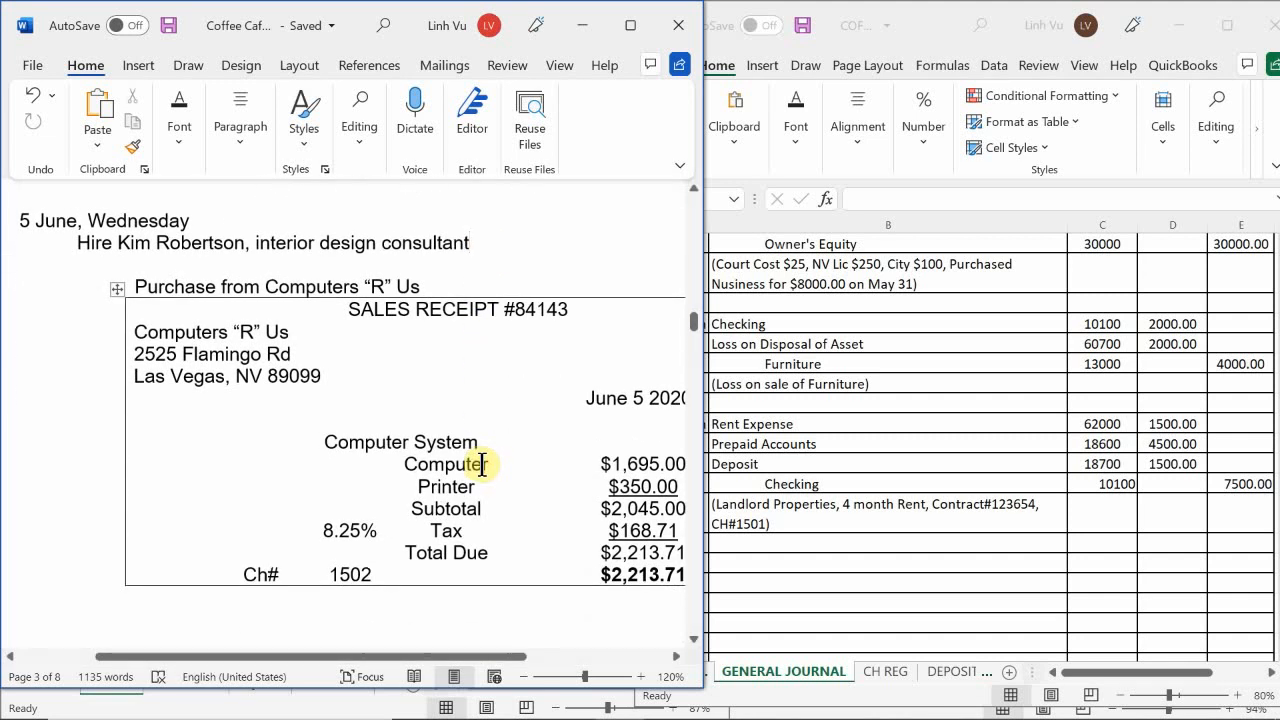
scroll(481, 465, up, 4)
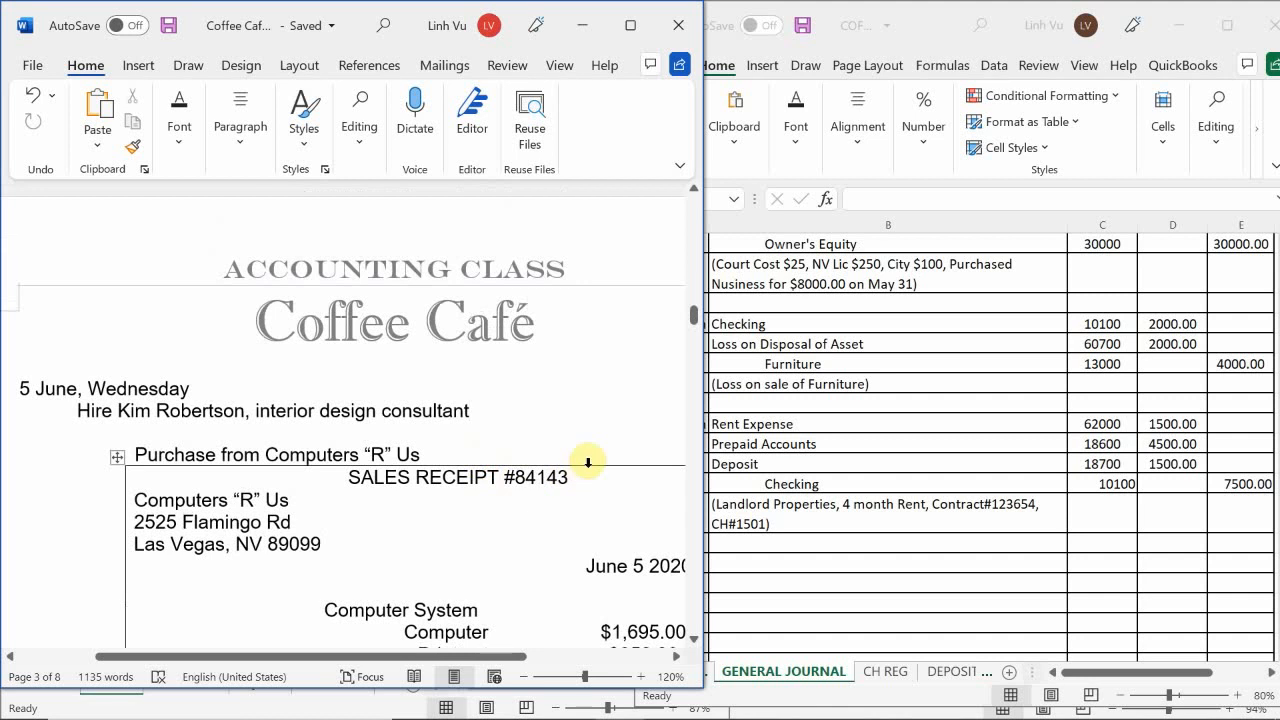
scroll(588, 462, down, 1)
scroll(585, 470, down, 1)
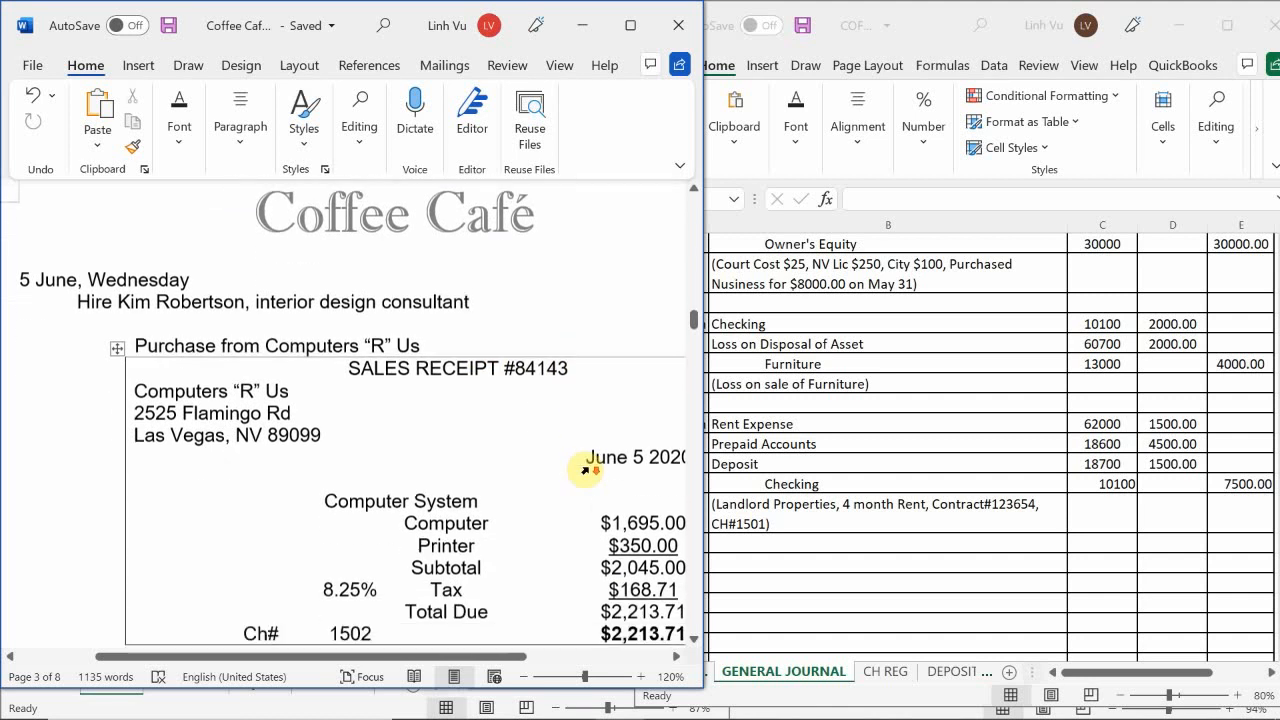
scroll(585, 470, up, 1)
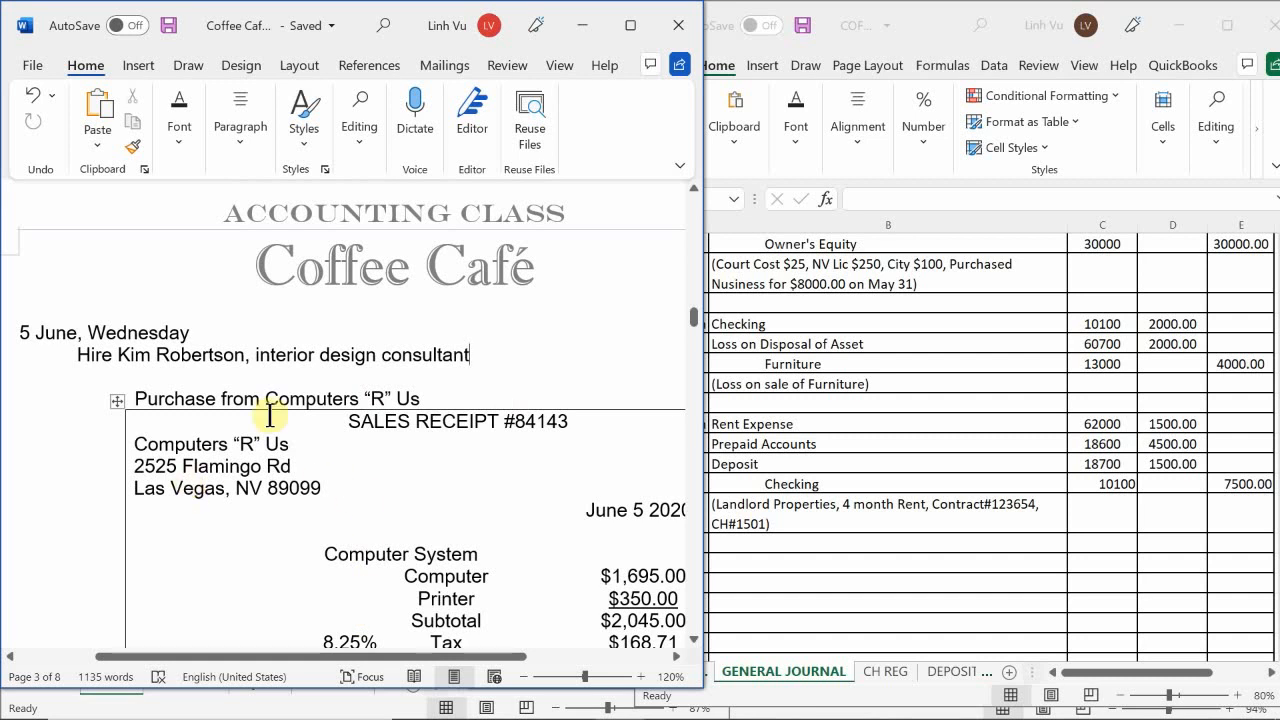
scroll(541, 391, down, 1)
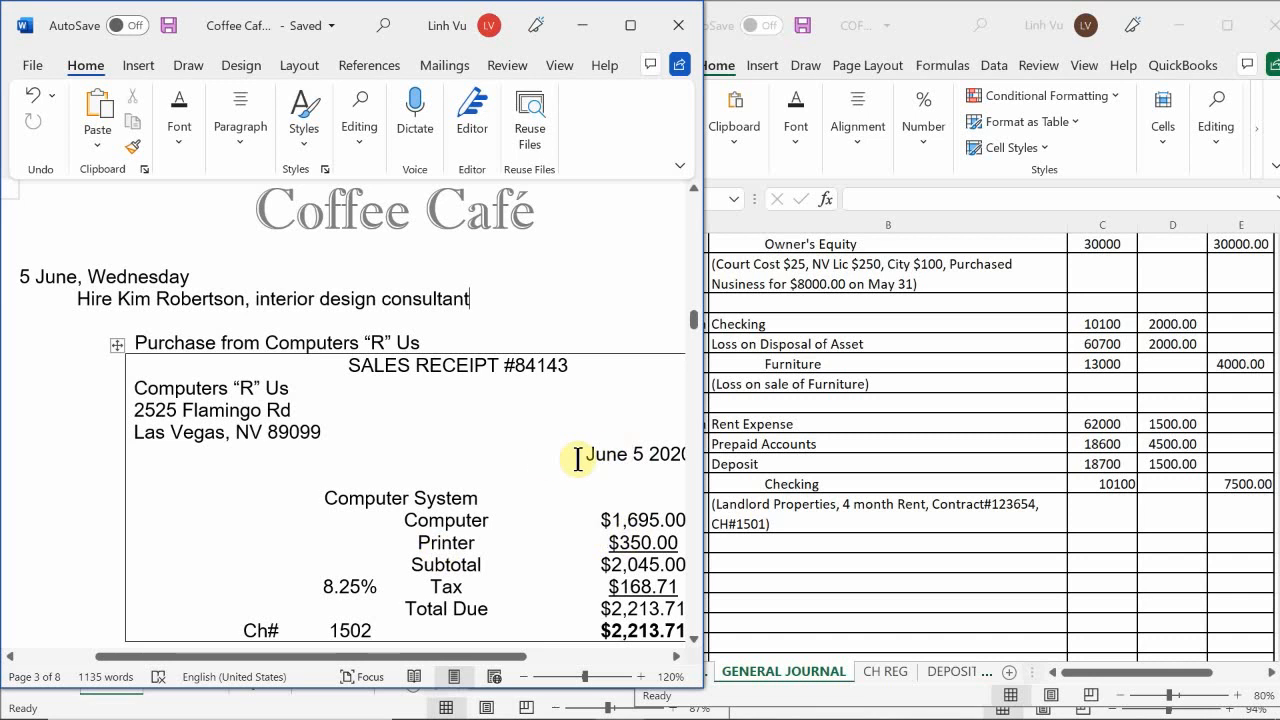
scroll(546, 463, down, 1)
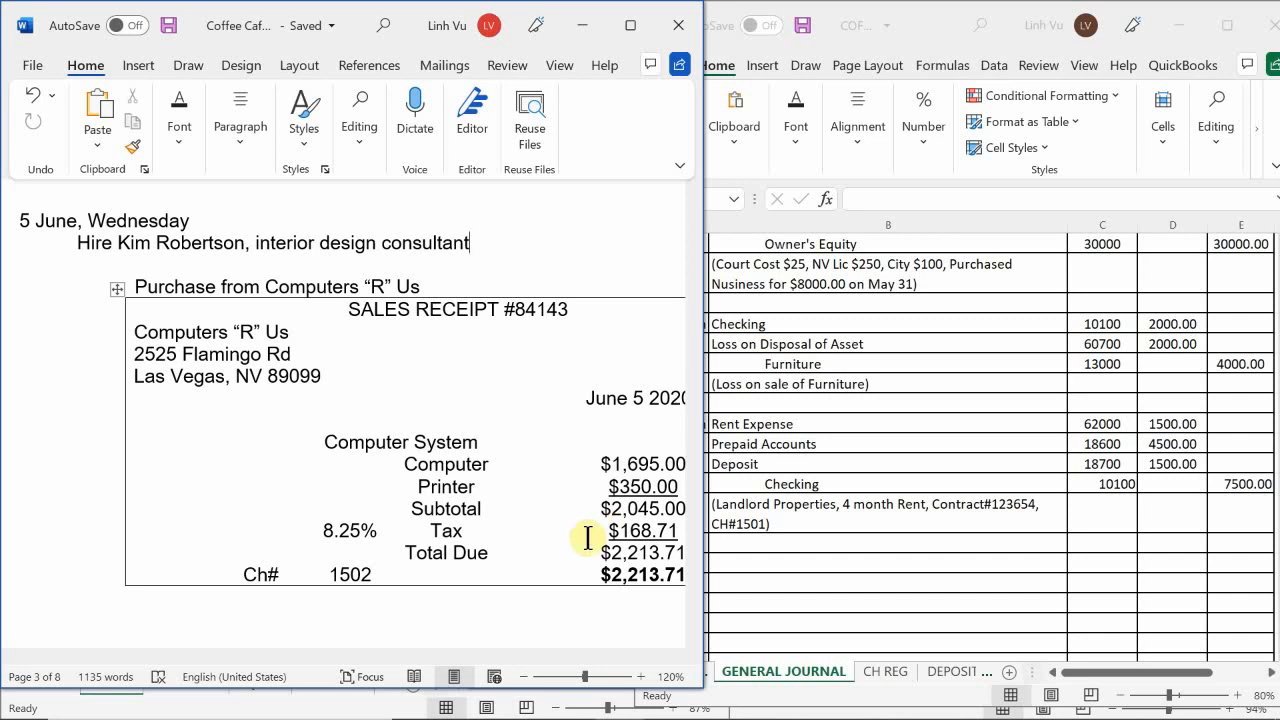
scroll(471, 436, down, 3)
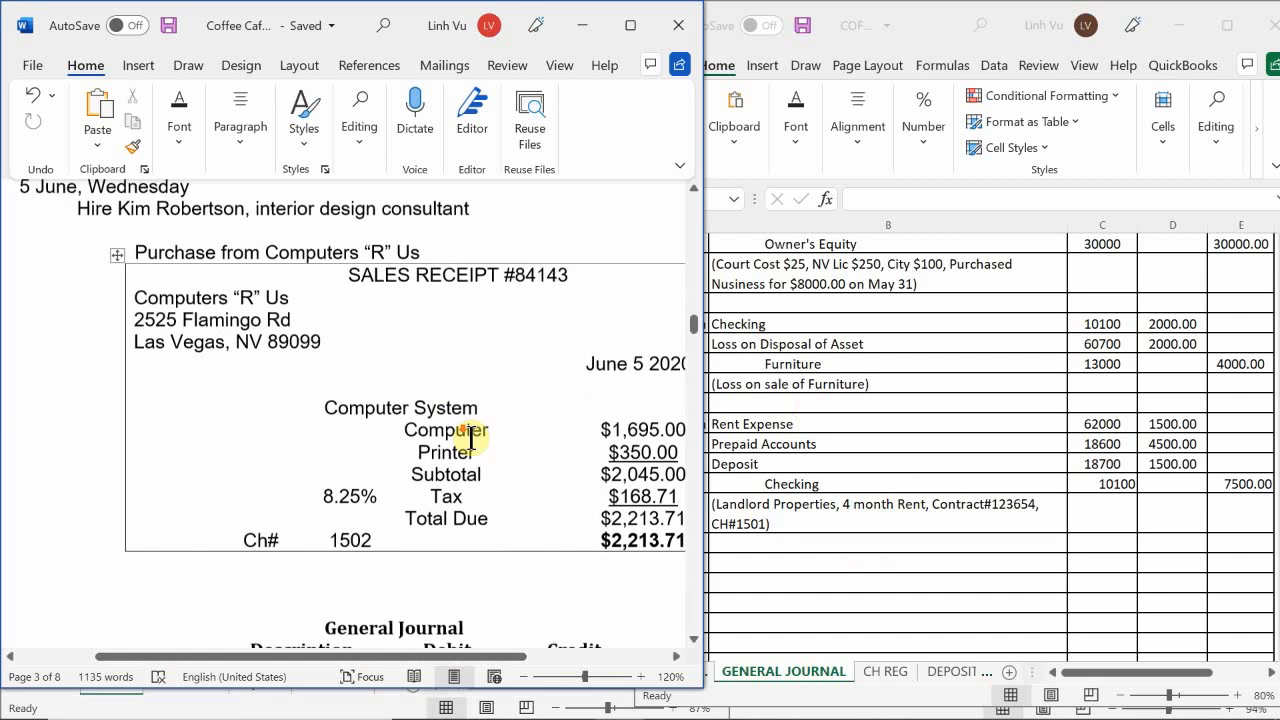
scroll(471, 440, up, 1)
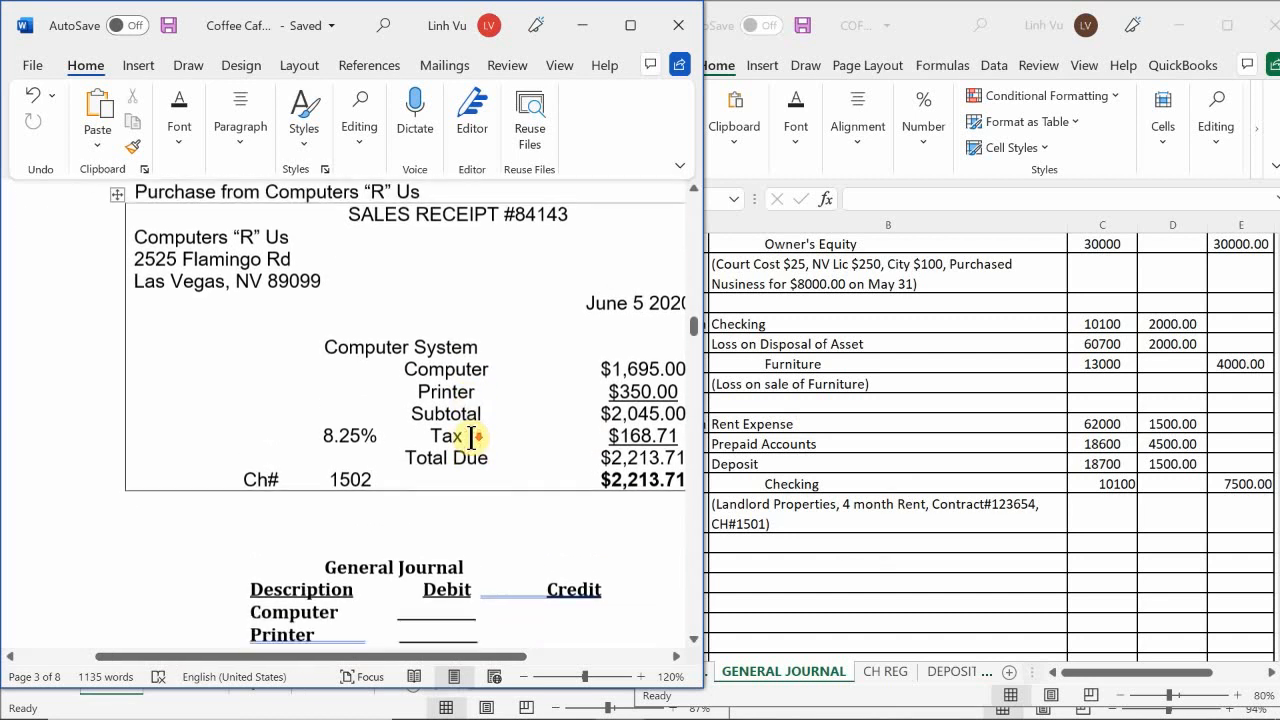
scroll(471, 440, down, 1)
scroll(471, 438, up, 3)
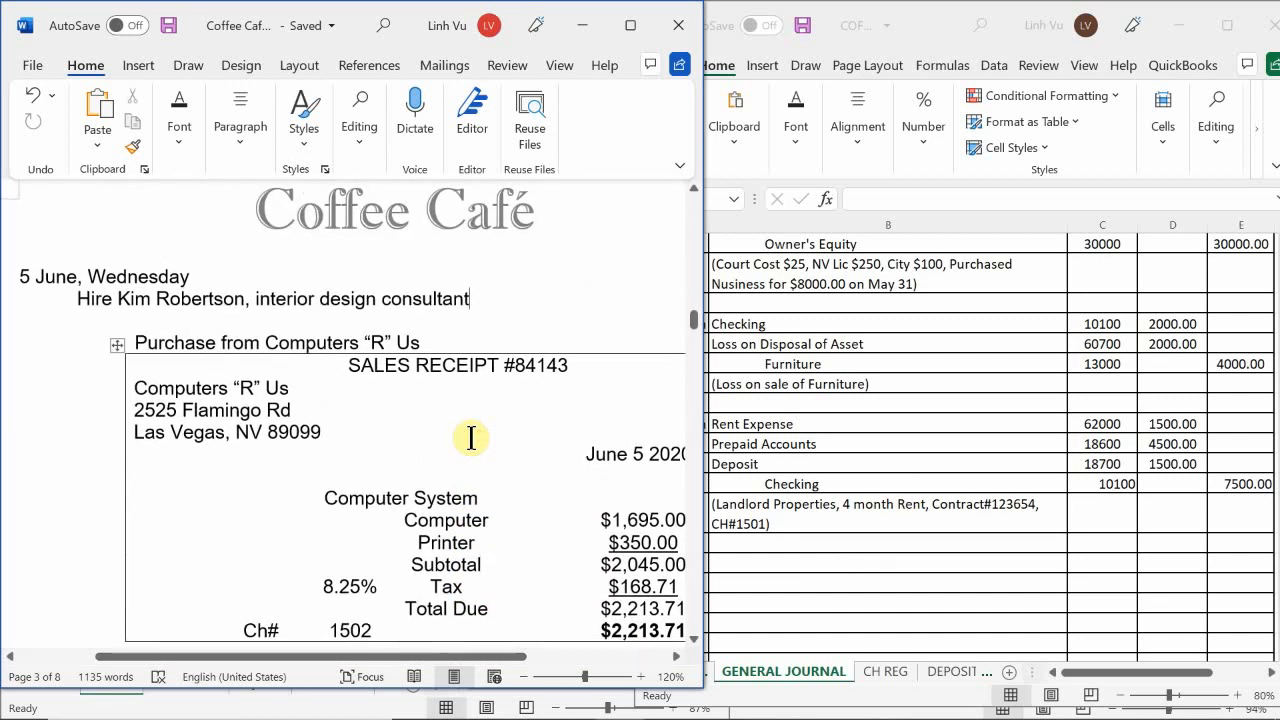
Start a new entry in the general journal workbook by entering the date 6/5 in A24.
click(844, 549)
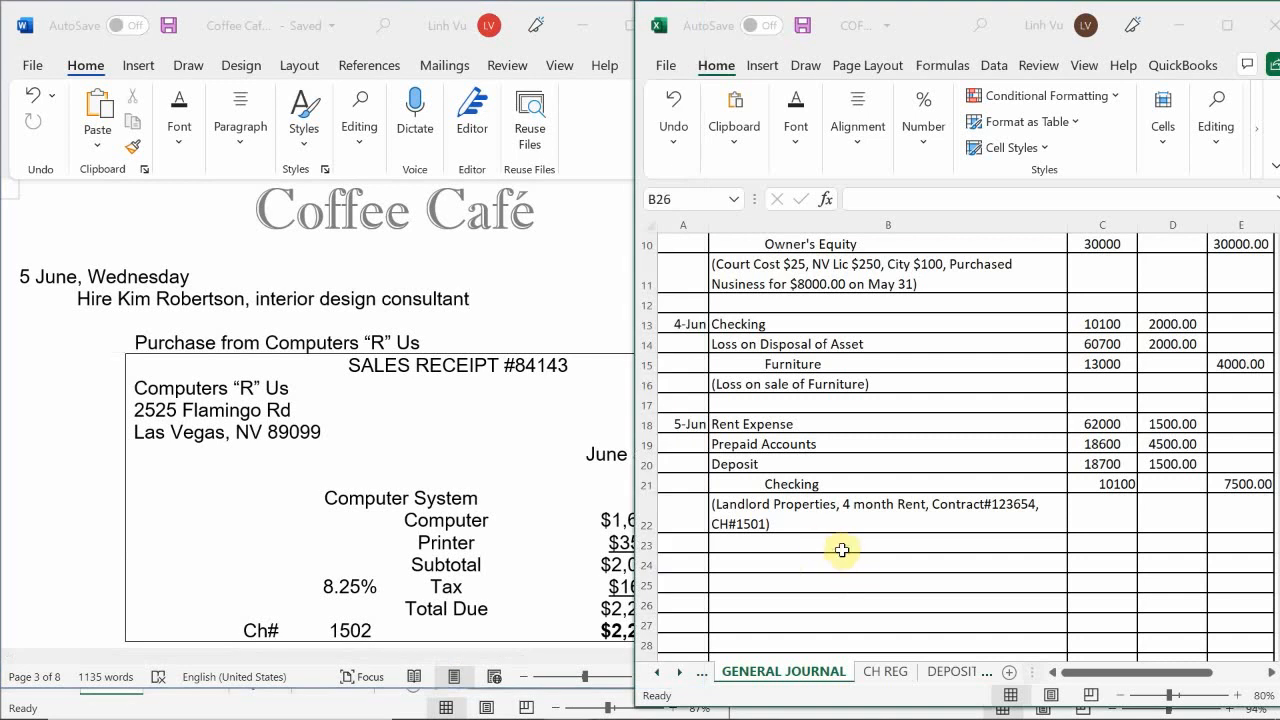
click(688, 563)
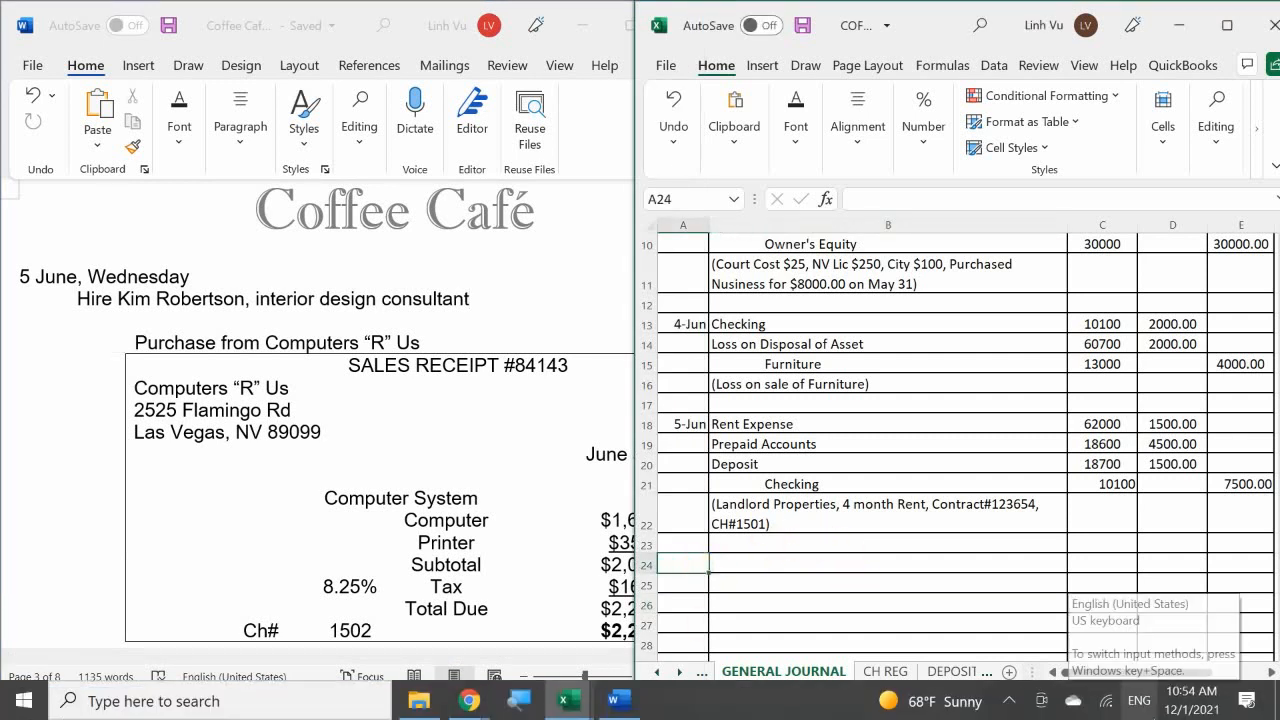
text(6/5)
key(ctrl+Return)
key(Return)
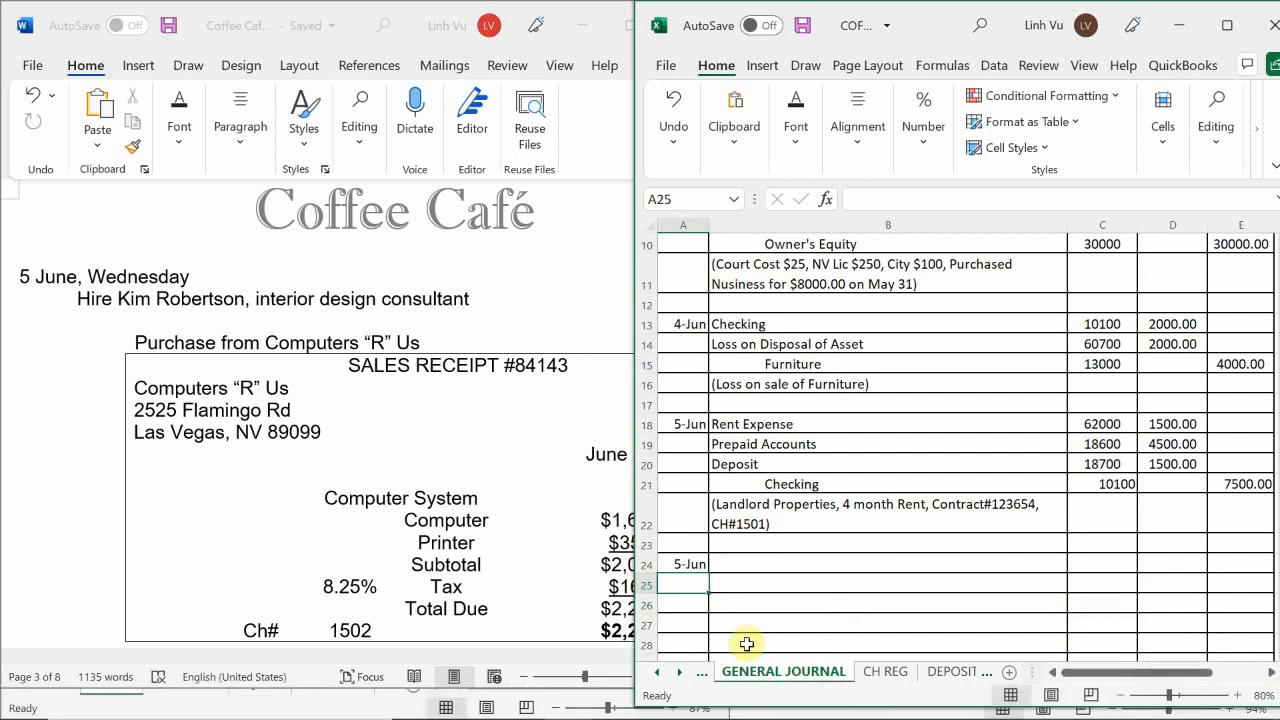
Look up the account numbers for Computer and Printer under Office Equipment in the COA sheet.
click(657, 672)
click(735, 671)
scroll(760, 525, up, 20)
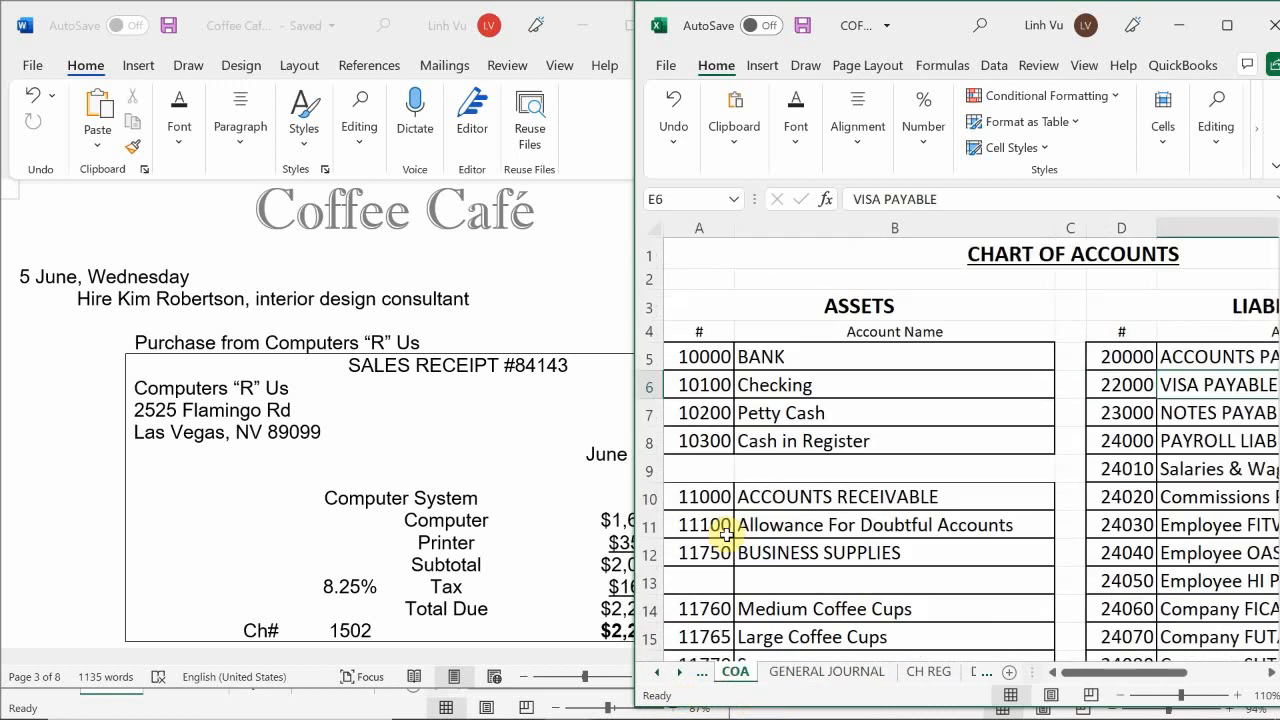
scroll(748, 505, down, 10)
scroll(755, 515, down, 1)
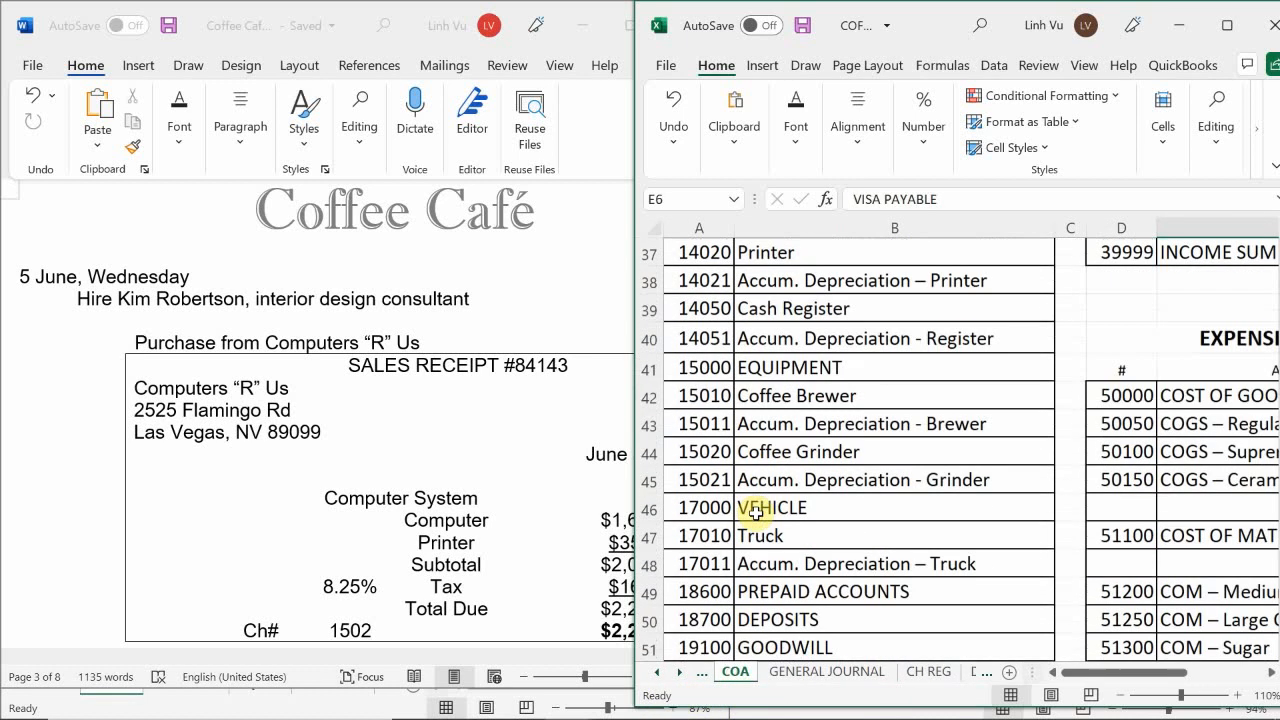
scroll(772, 566, up, 1)
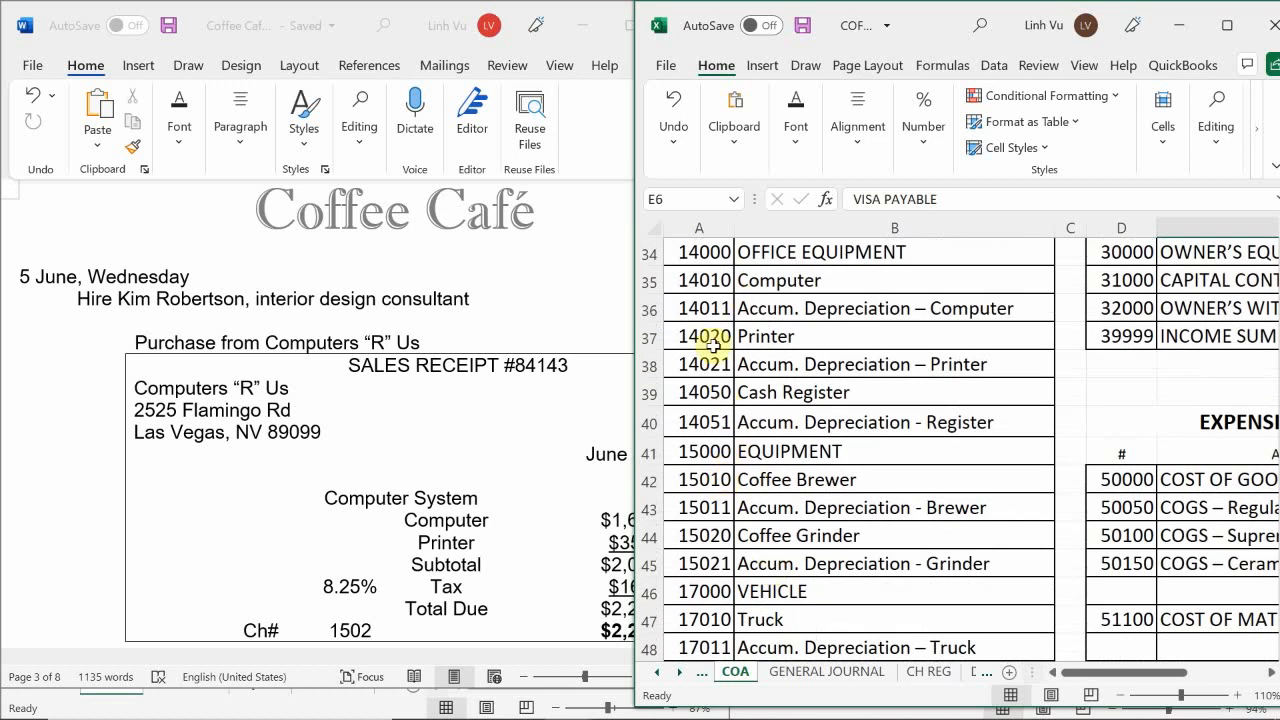
scroll(720, 350, up, 2)
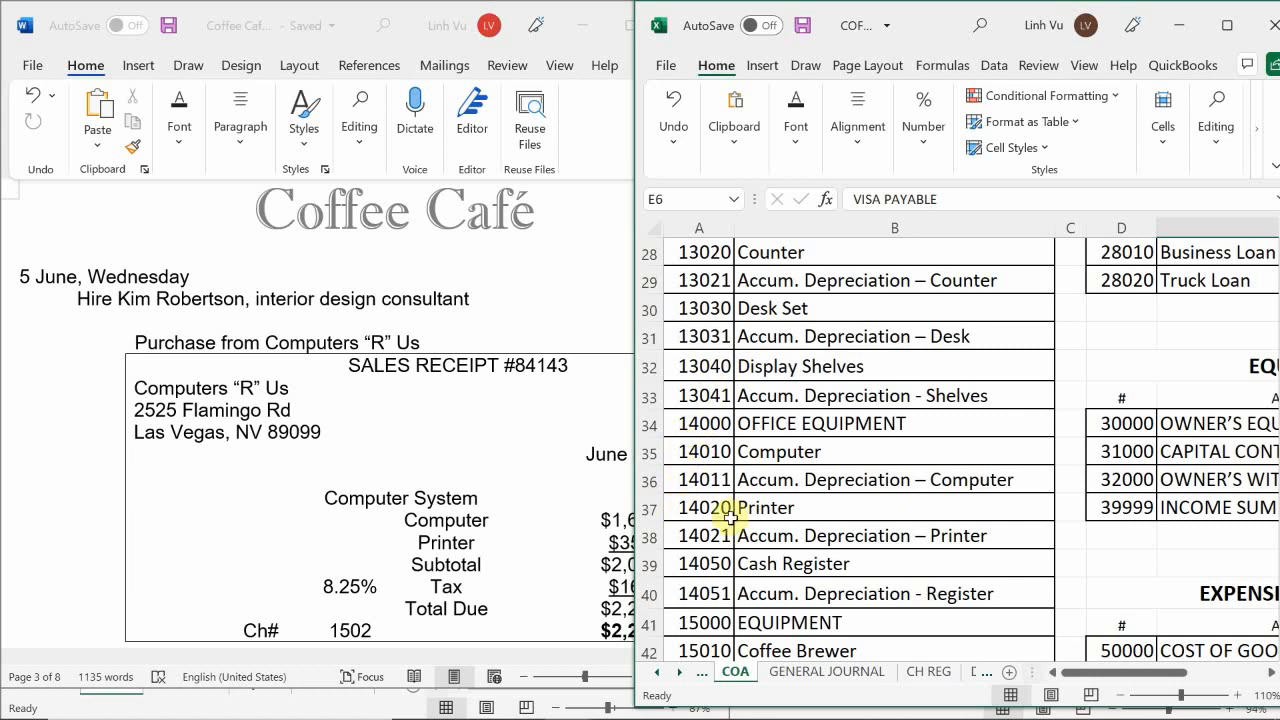
In the general journal's 5-Jun entry, enter Computer as the first debit account in B24.
click(787, 674)
click(749, 563)
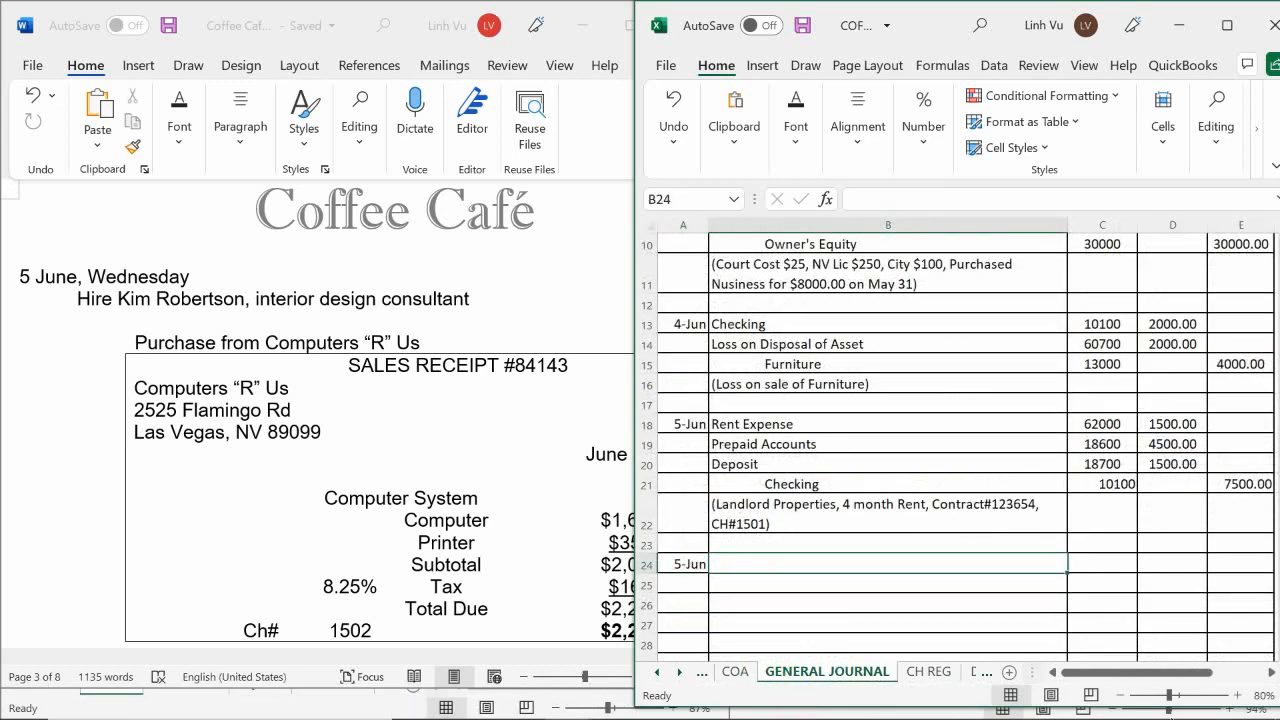
text(Comp)
key(BackSpace)
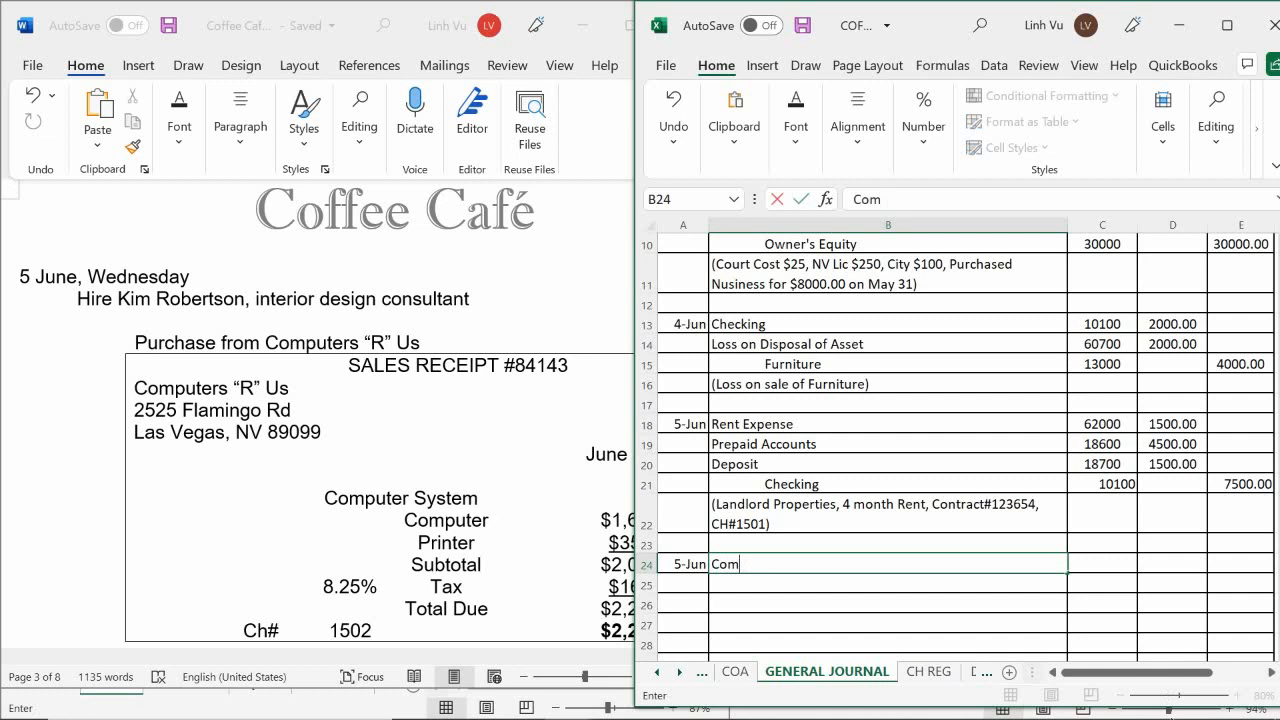
text([u)
key(BackSpace)
key(BackSpace)
text([)
key(BackSpace)
text(puter)
key(Return)
Enter Printer in B25 and an indented Checking as the credit account in B26.
text(P)
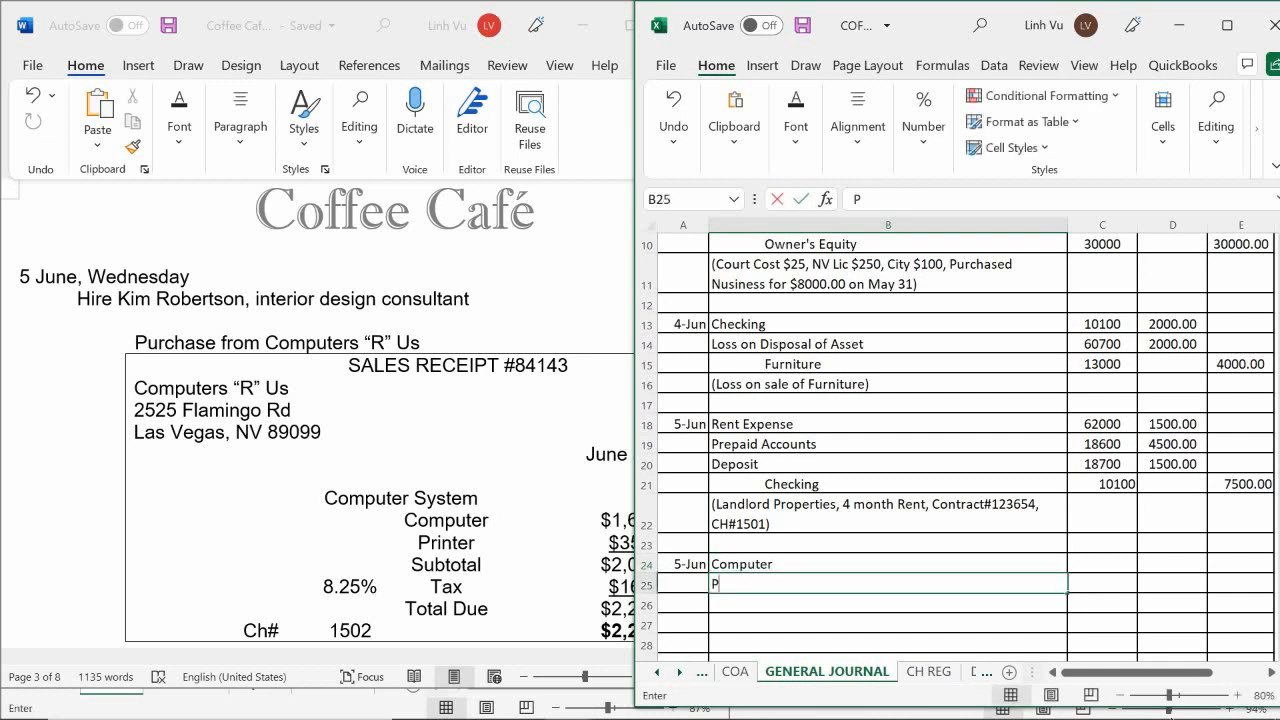
text(rint)
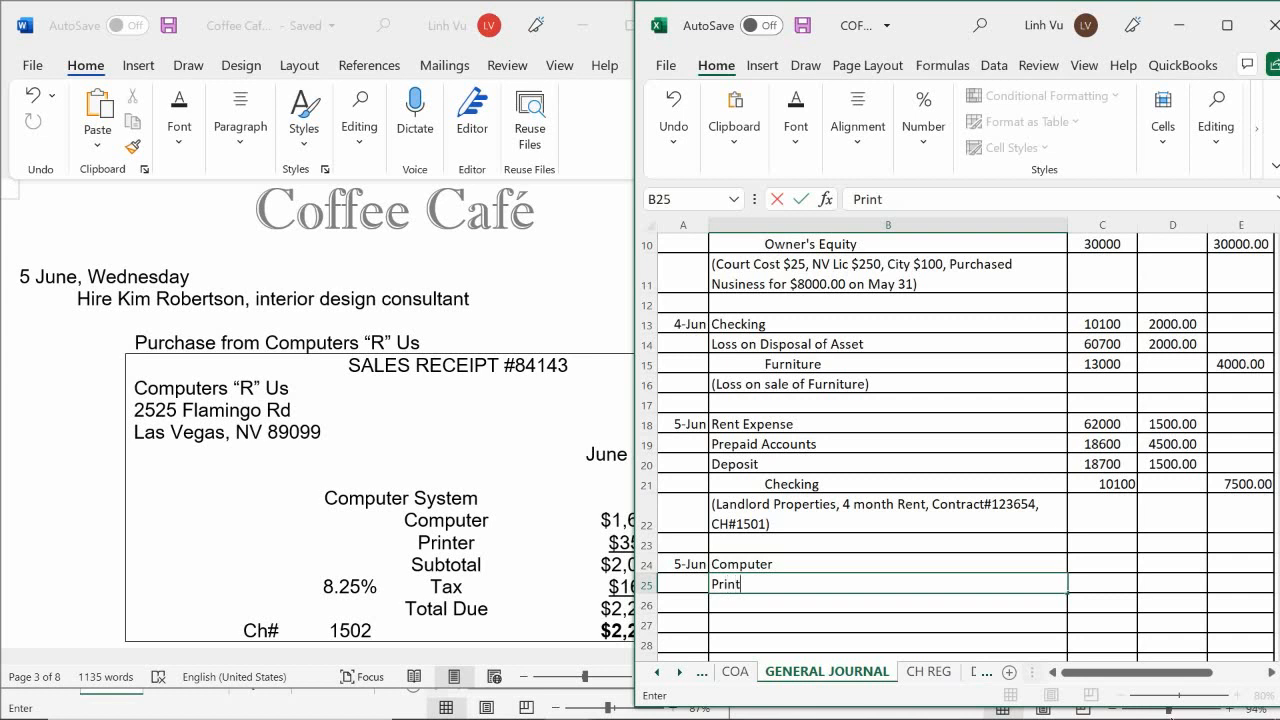
text(er)
key(Return)
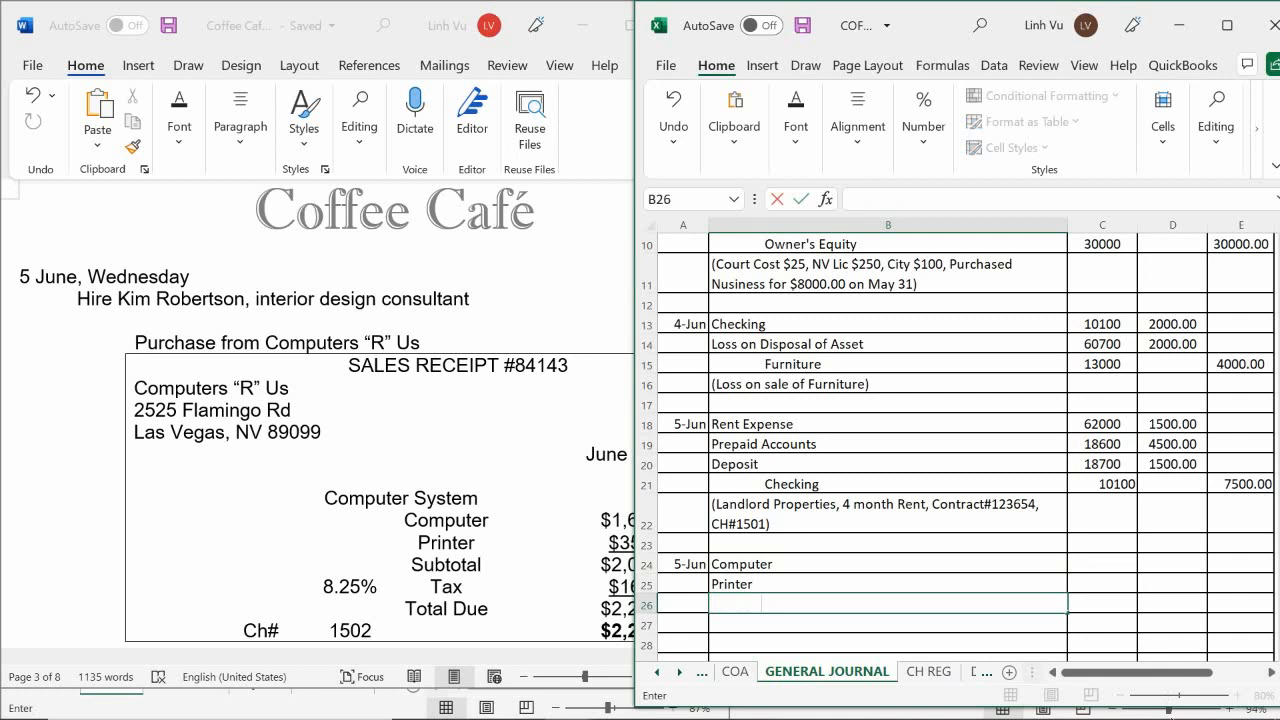
text(Checking)
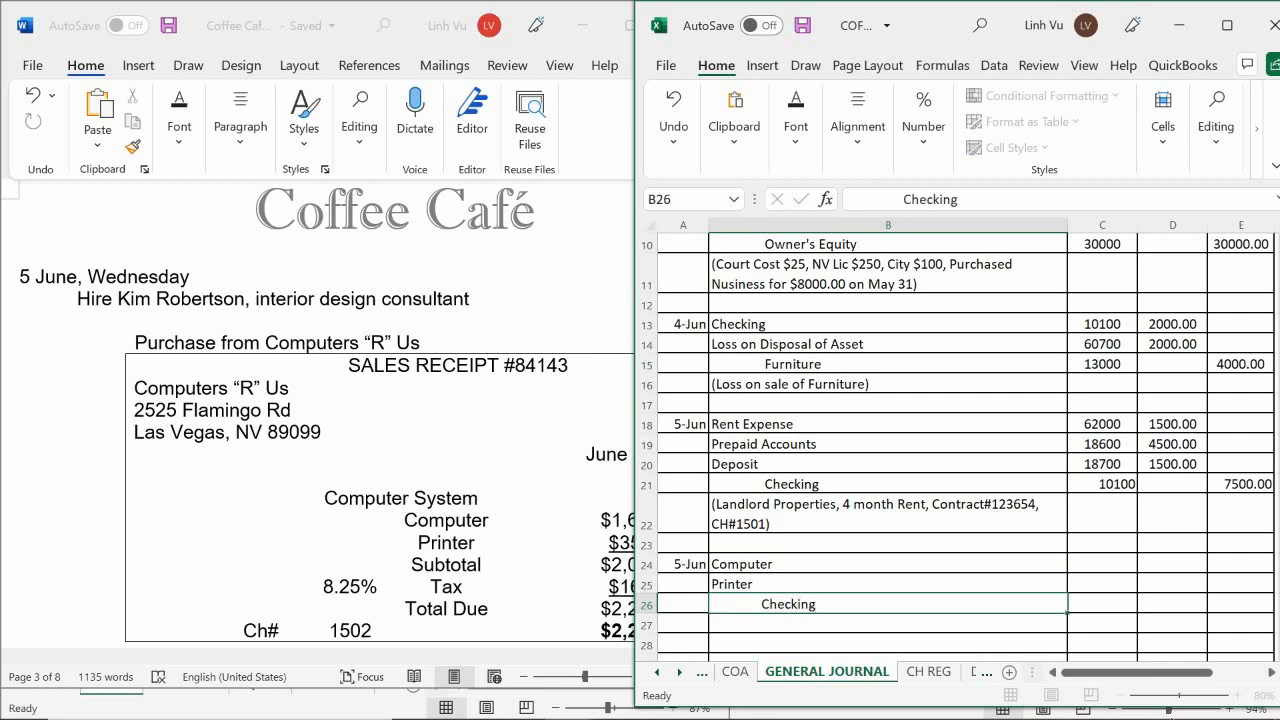
key(Return)
Fill in the account numbers 14010 for Computer, 14020 for Printer and 10100 for Checking in C24:C26.
click(1095, 584)
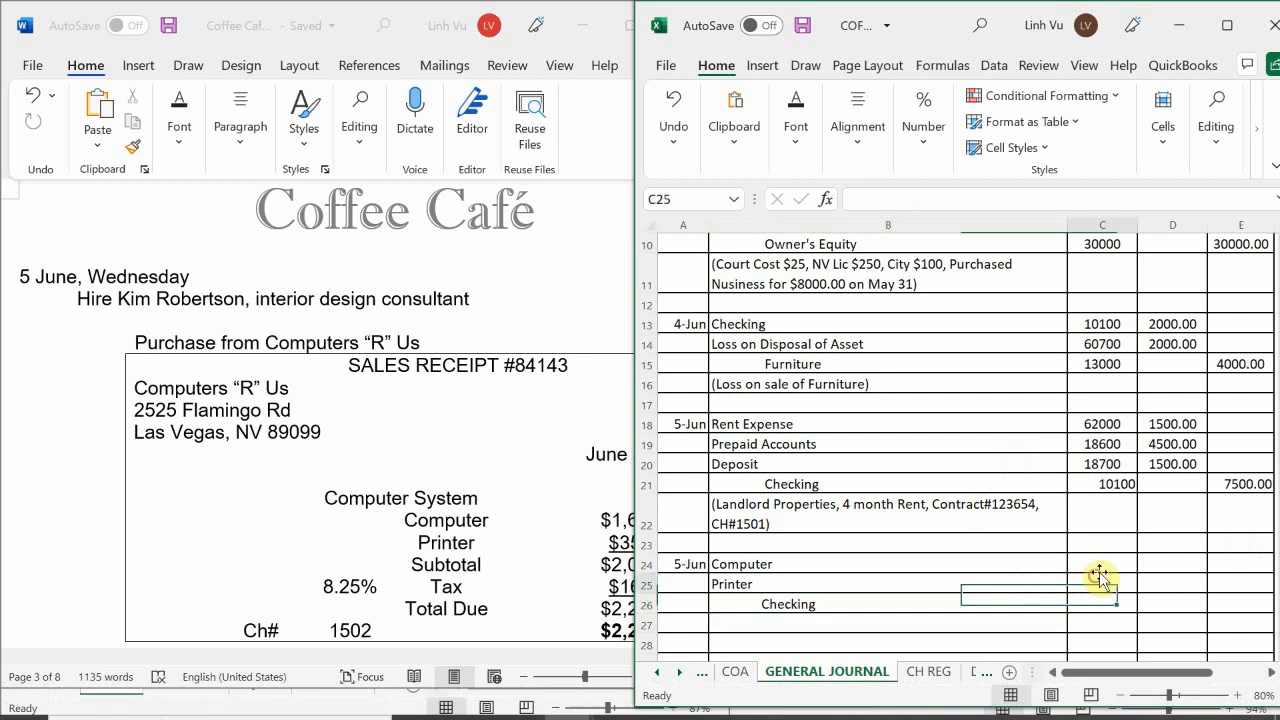
click(1095, 563)
text(14010)
key(Return)
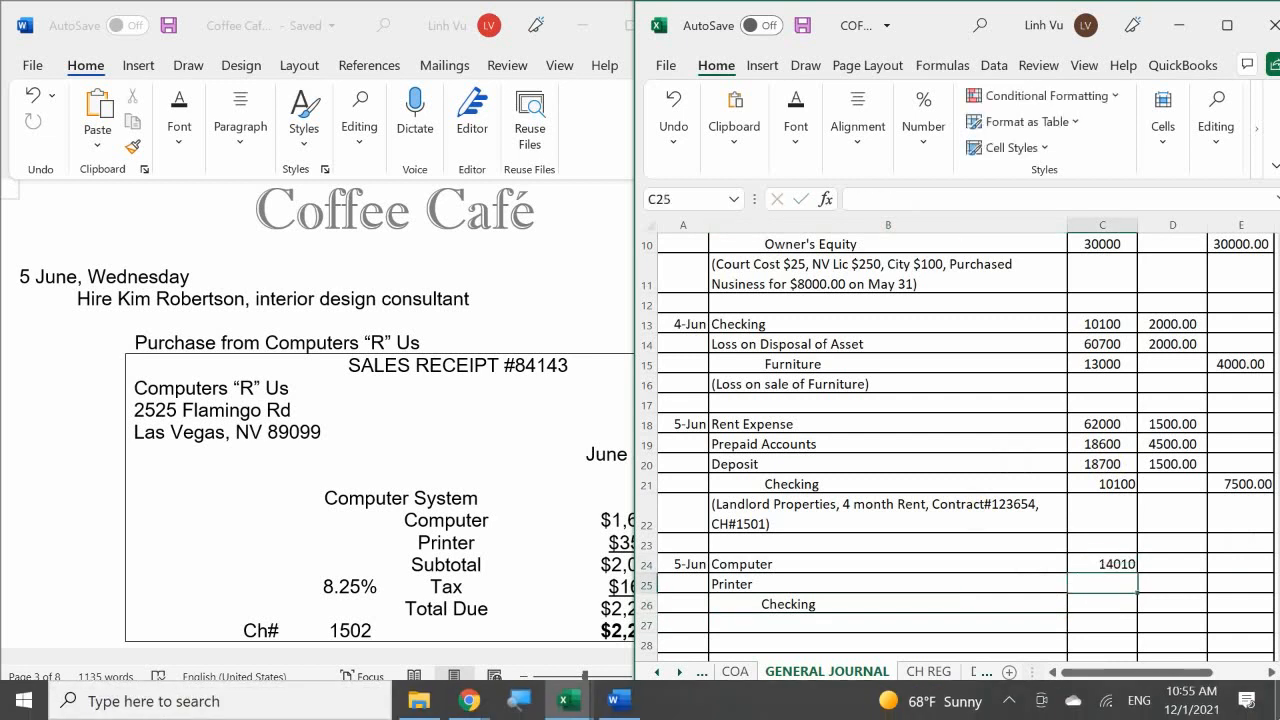
text(14020)
key(Return)
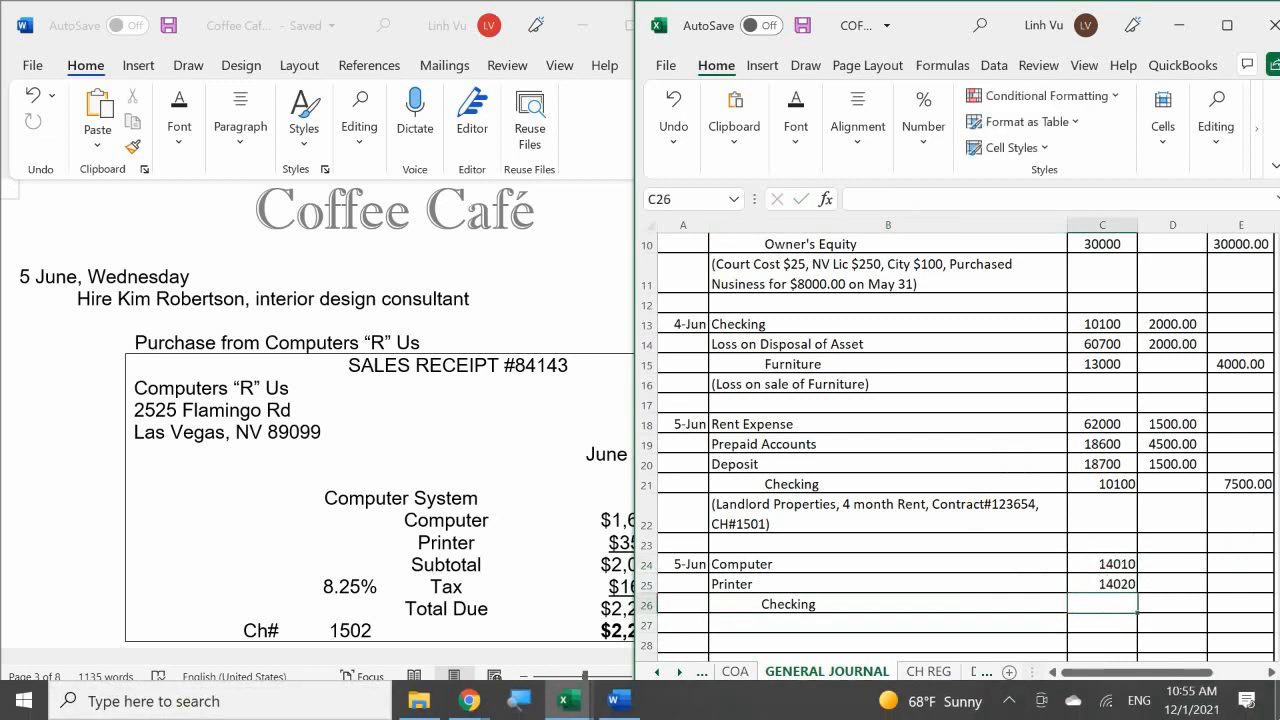
text(10100)
key(Return)
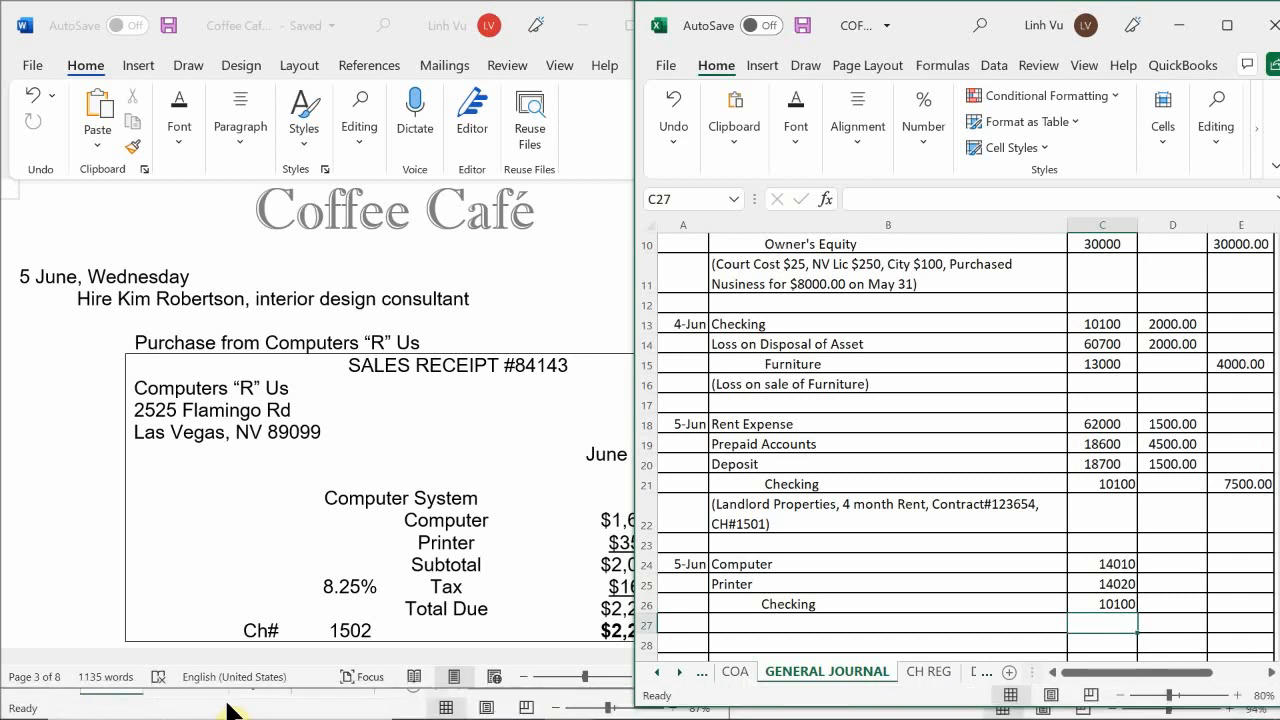
Check the receipt's prices in the Word document and enter 1695 in F24 and 350 in F25, beside the journal entry.
click(440, 578)
scroll(466, 548, down, 1)
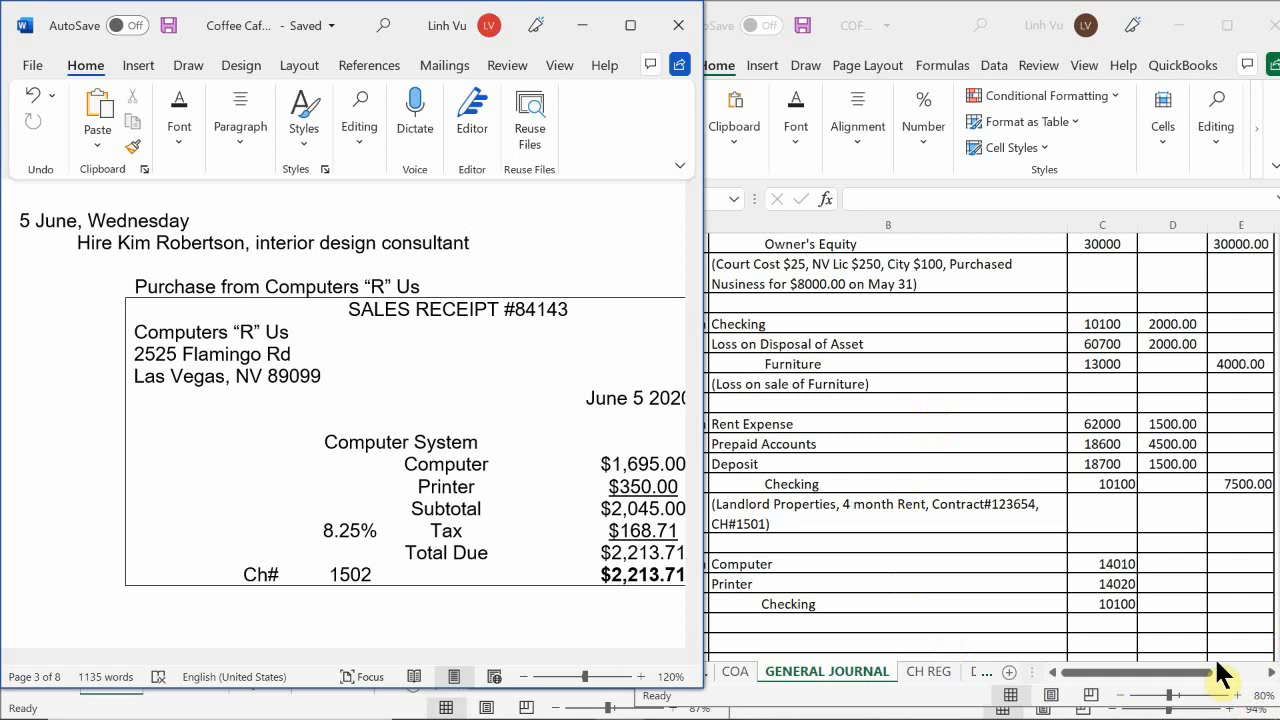
click(829, 578)
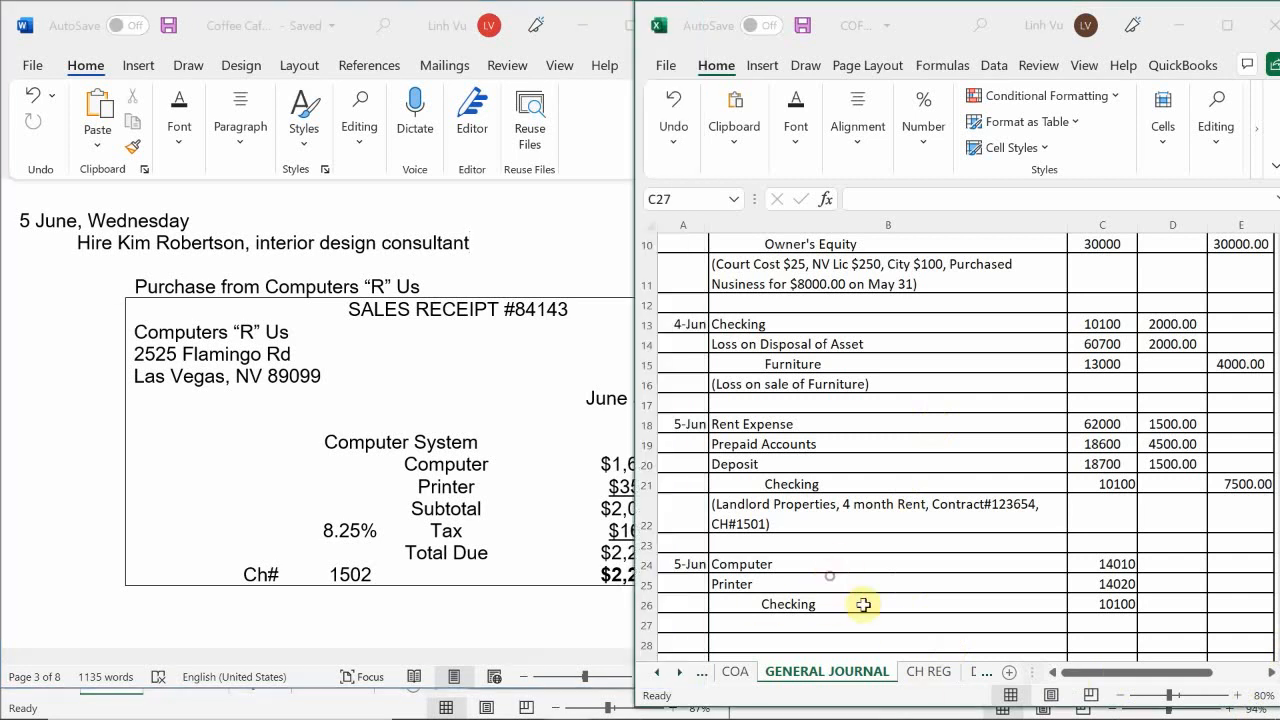
key(Right)
key(Right)
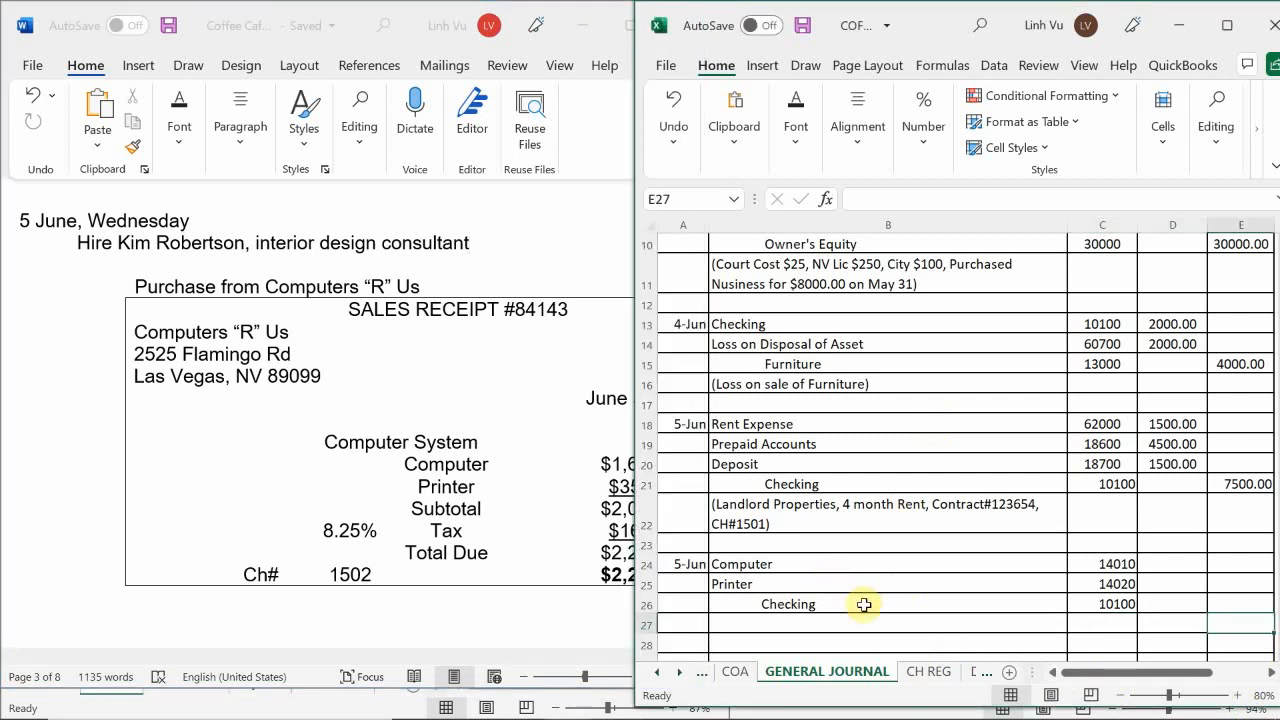
key(Right)
key(Right)
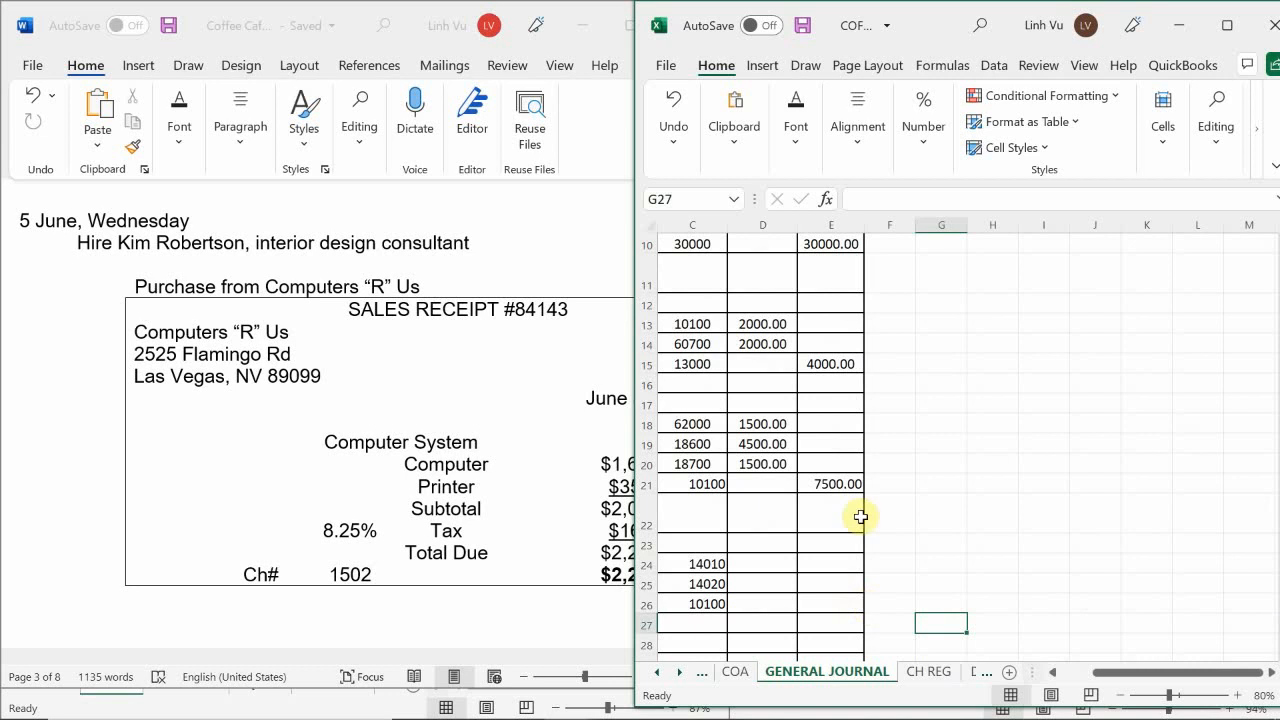
click(938, 542)
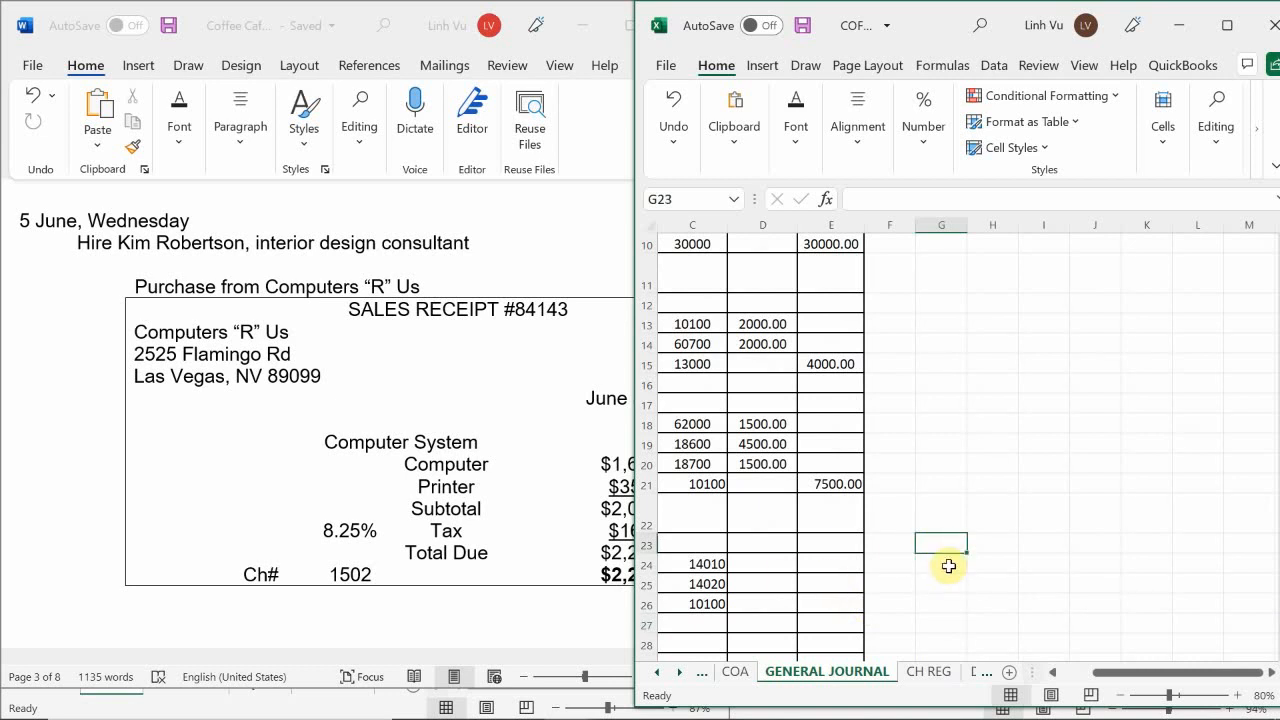
click(900, 563)
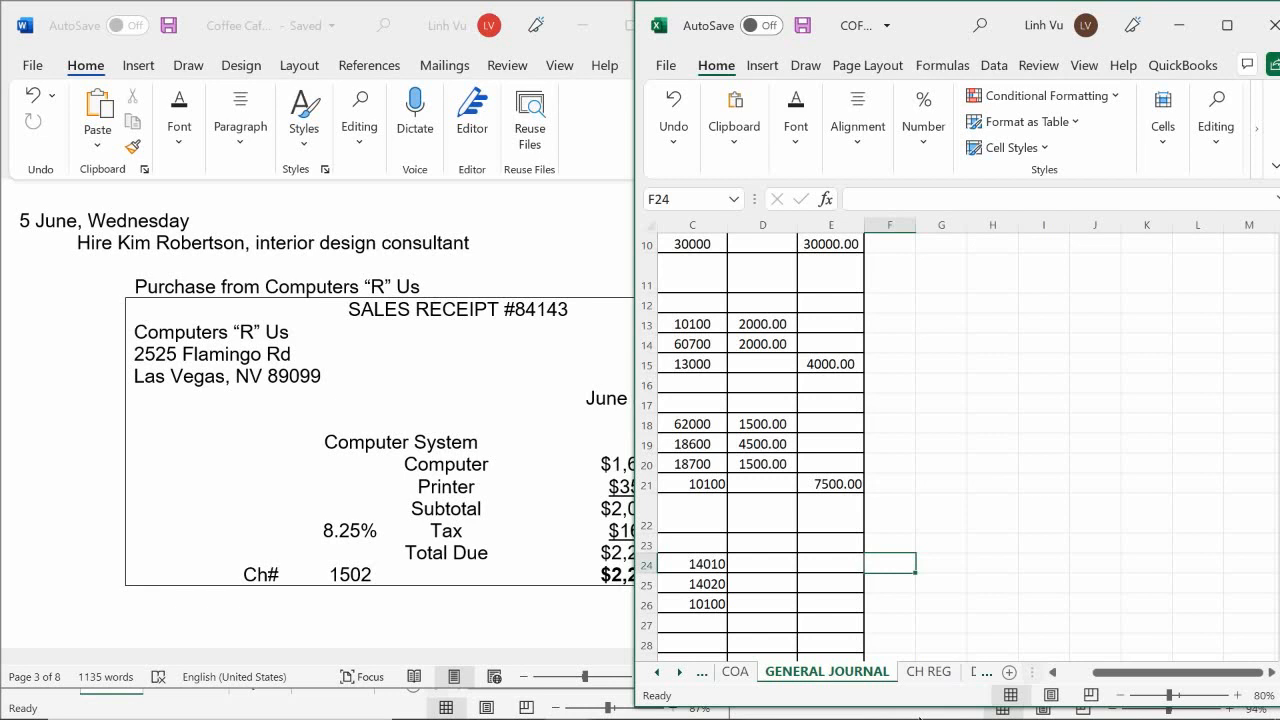
text(1695)
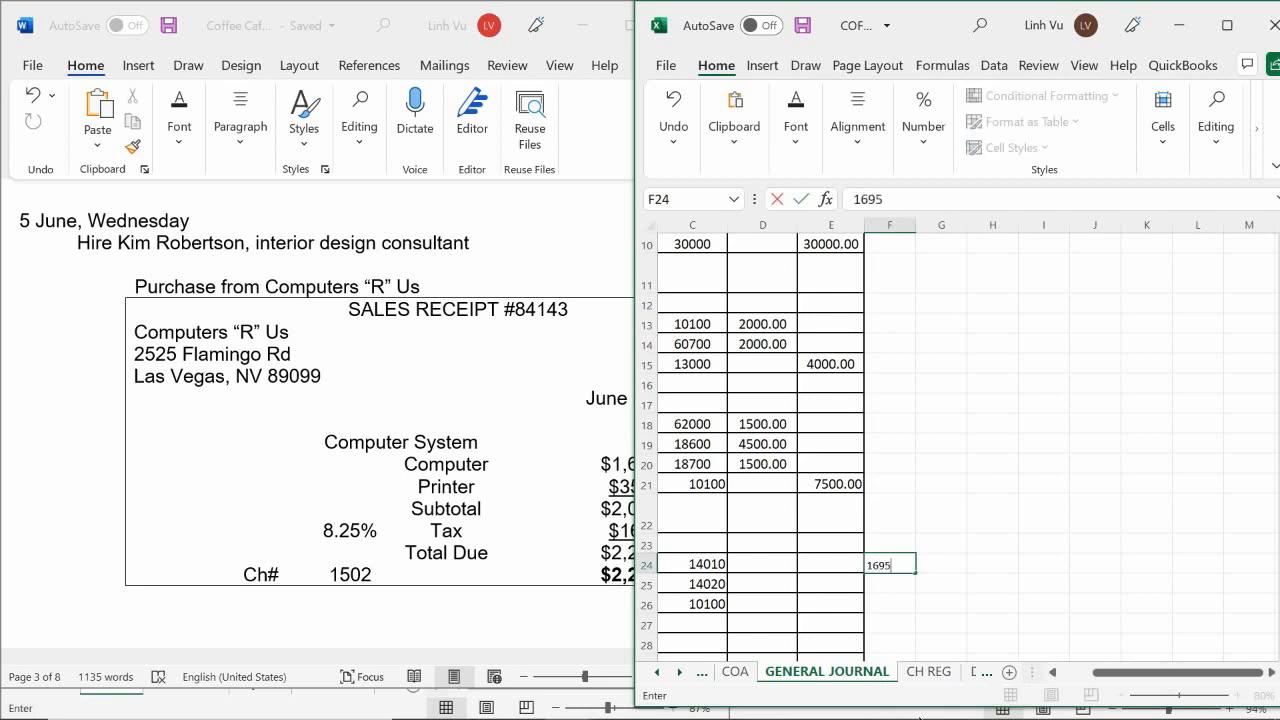
key(Return)
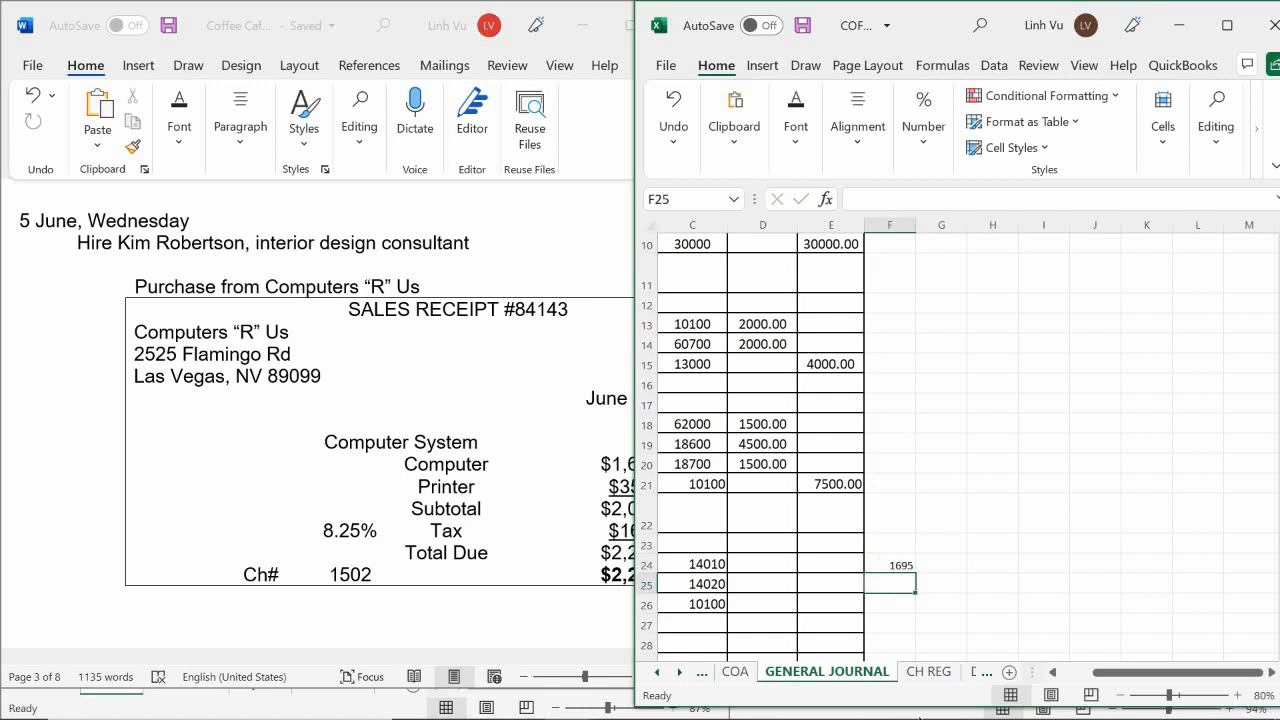
text(350)
key(Return)
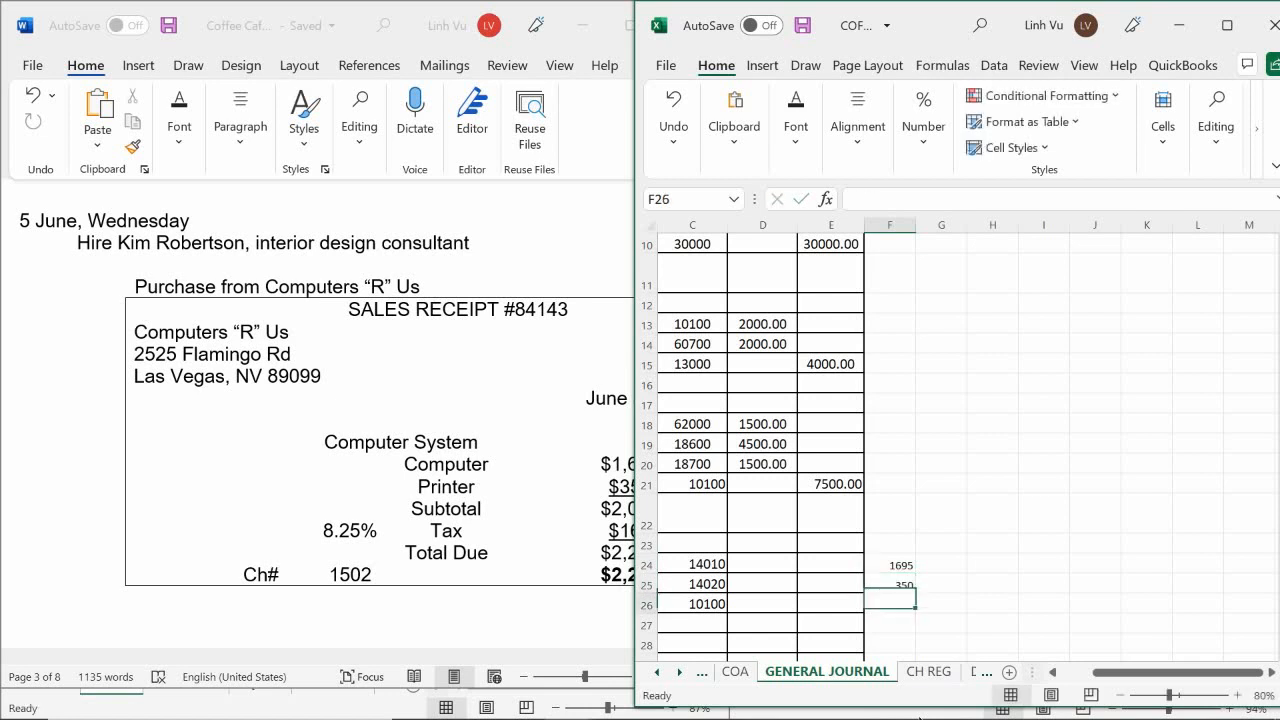
Add the computer and printer prices in F26 with the formula =F24+F25.
text(=)
key(Up)
key(Up)
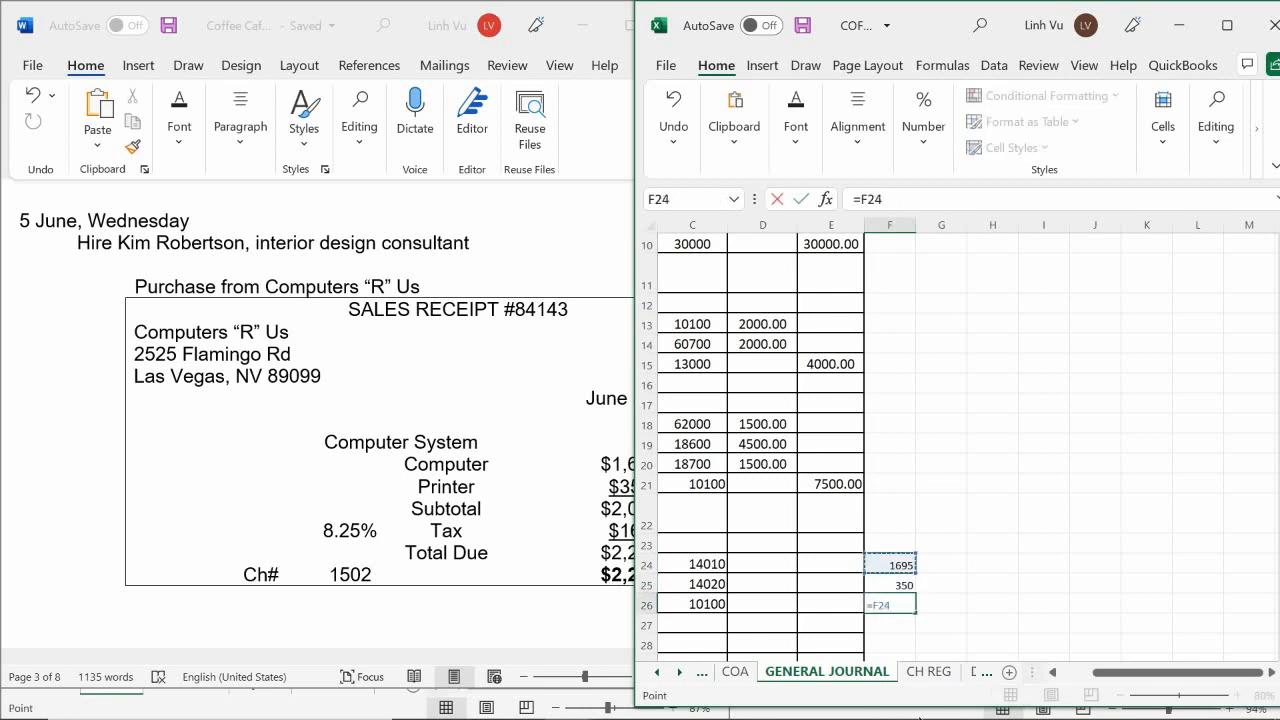
text(+)
key(Up)
key(Return)
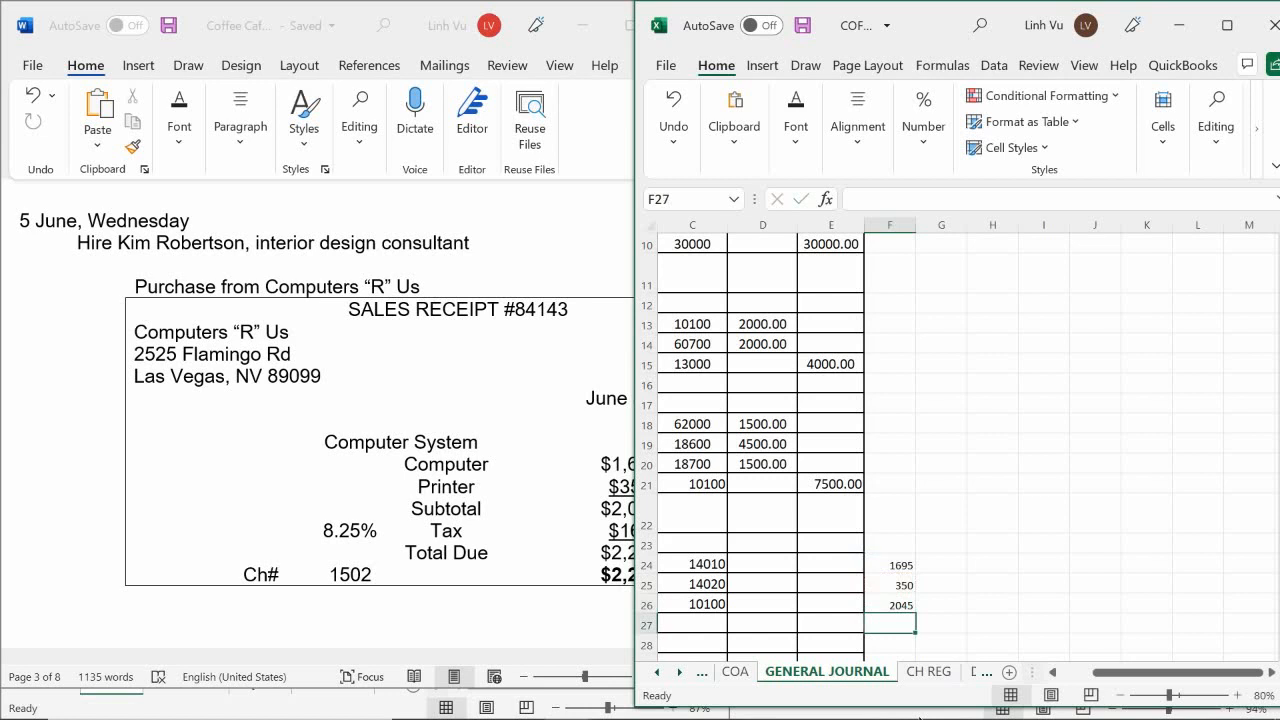
Calculate the computer's 8.25% sales tax in G24 with the formula =1695*0.0825.
key(Right)
key(Up)
key(Up)
key(Up)
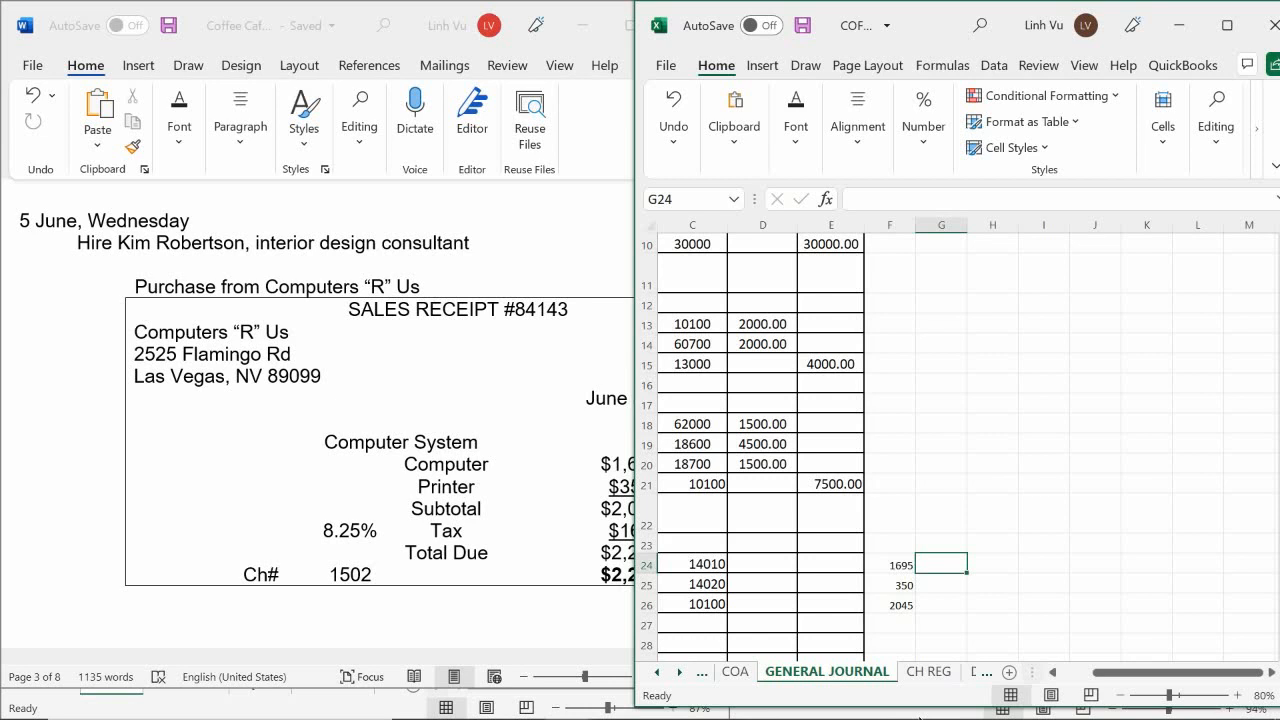
text(=)
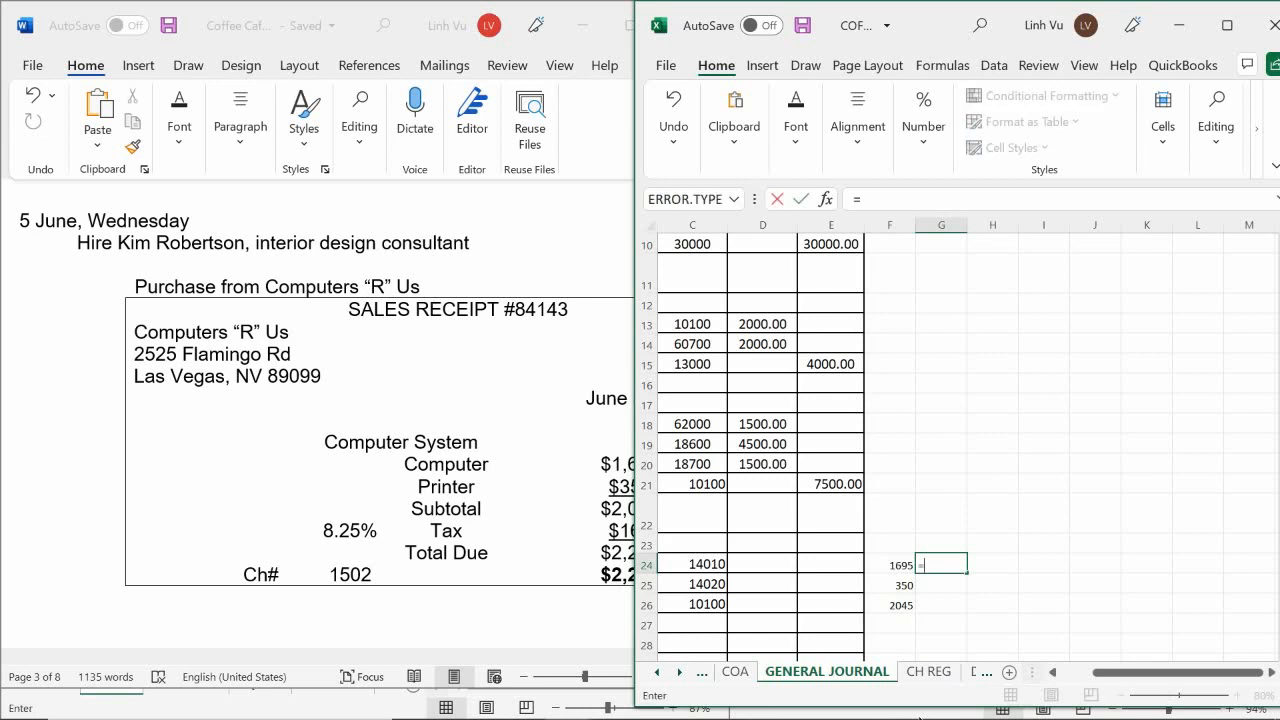
text(1695*0.0825)
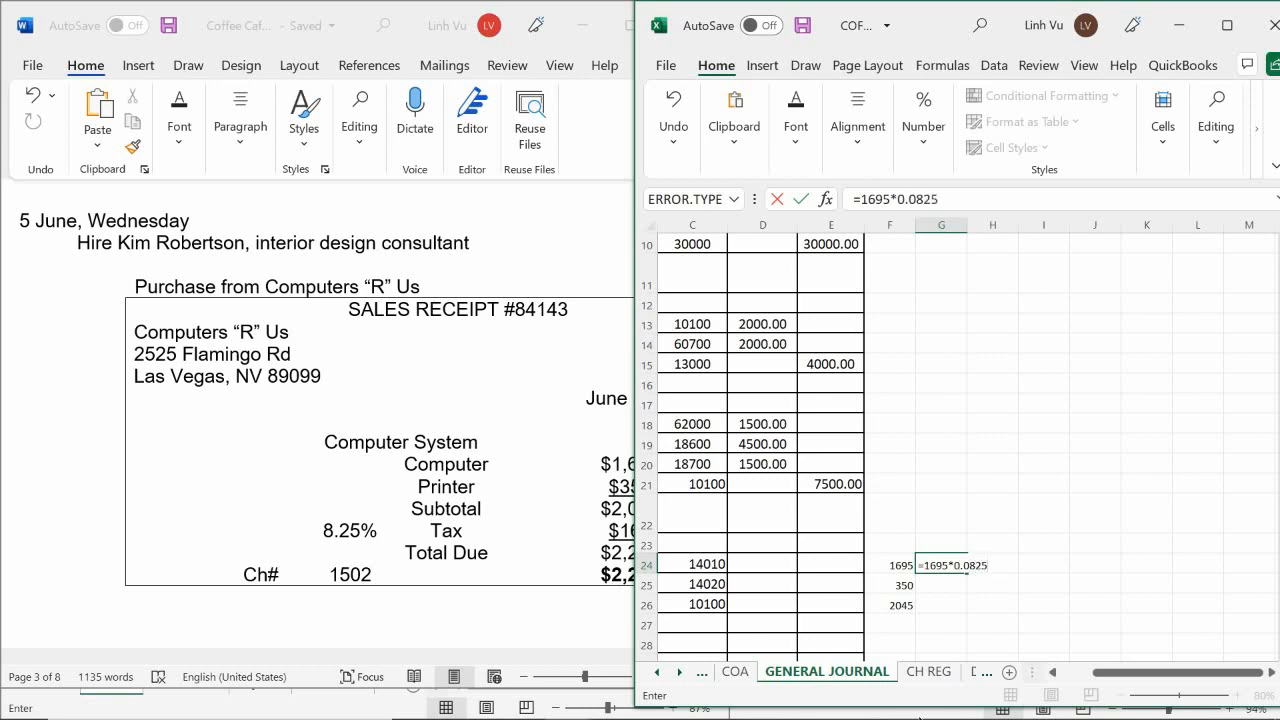
key(Return)
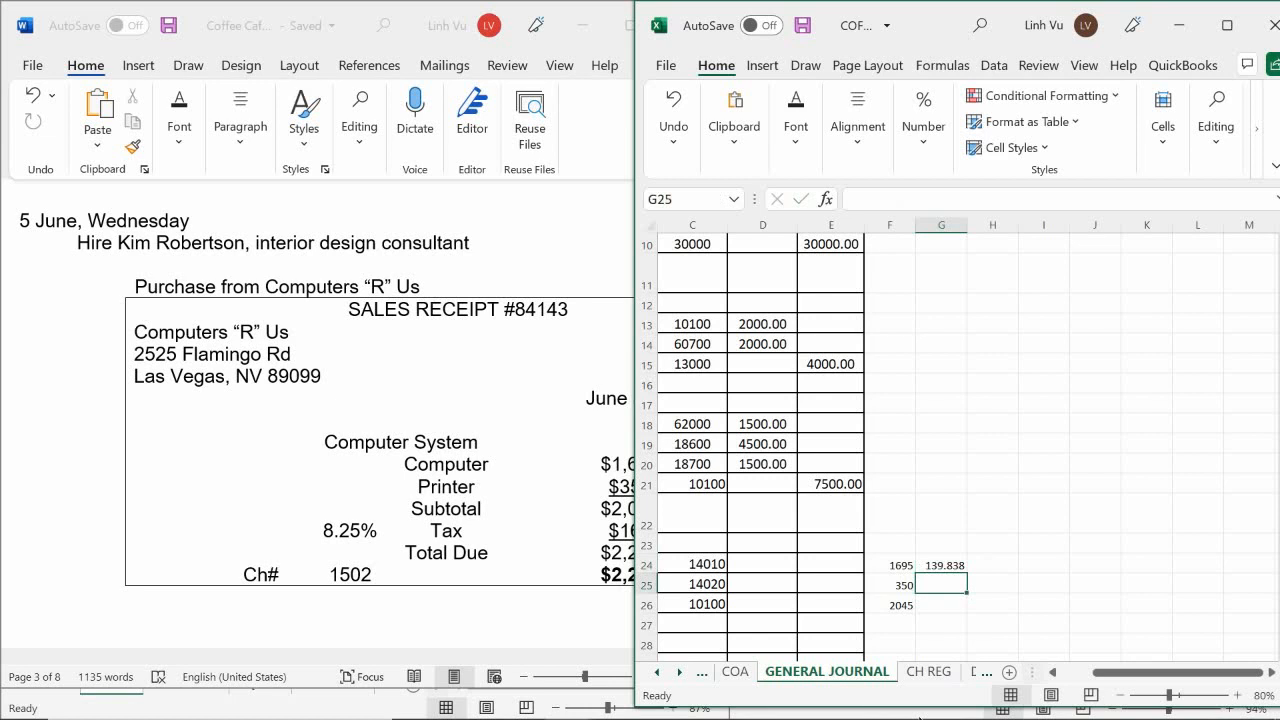
Calculate the printer's 8.25% sales tax in G25 with the formula =F25*0.0825.
text(=)
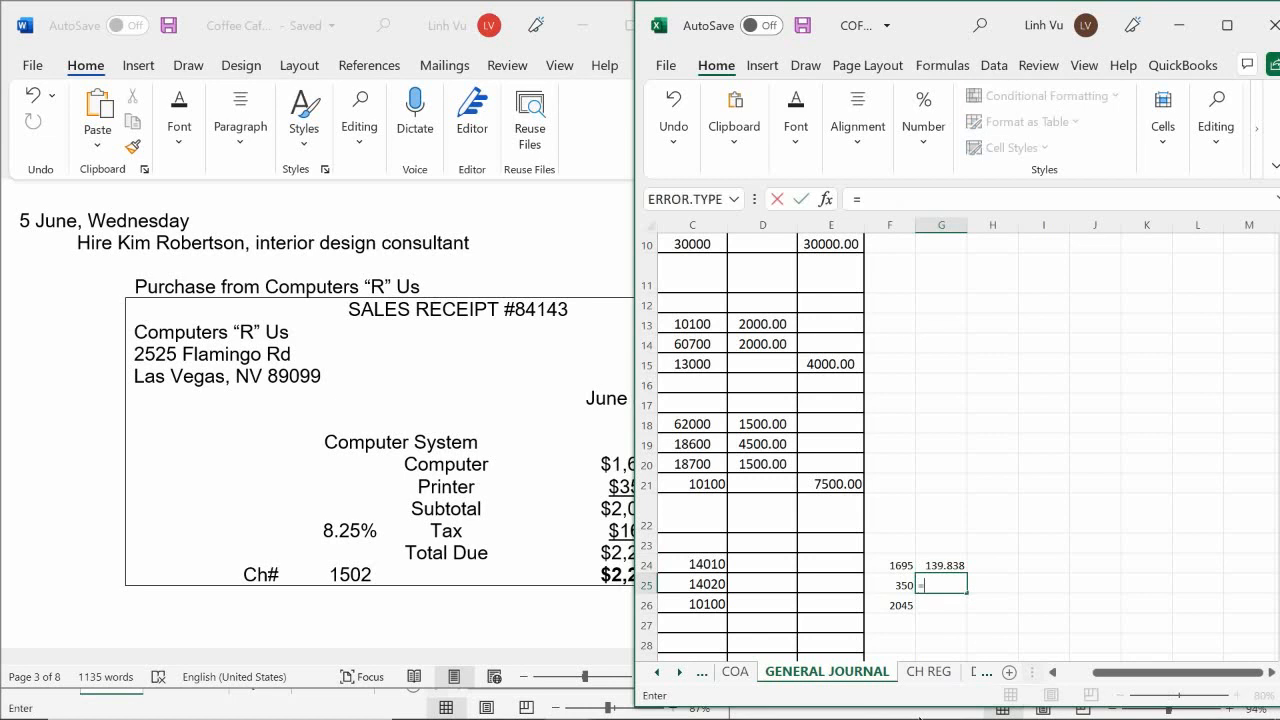
key(Left)
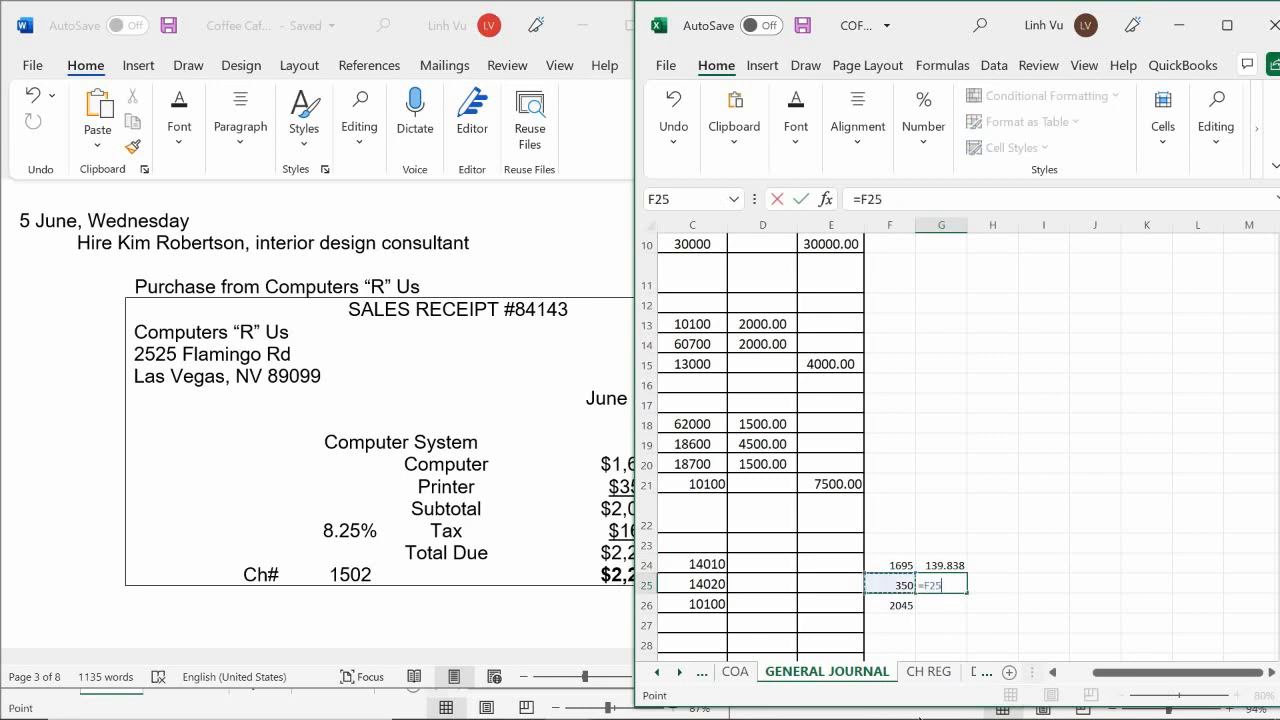
text(*0.082)
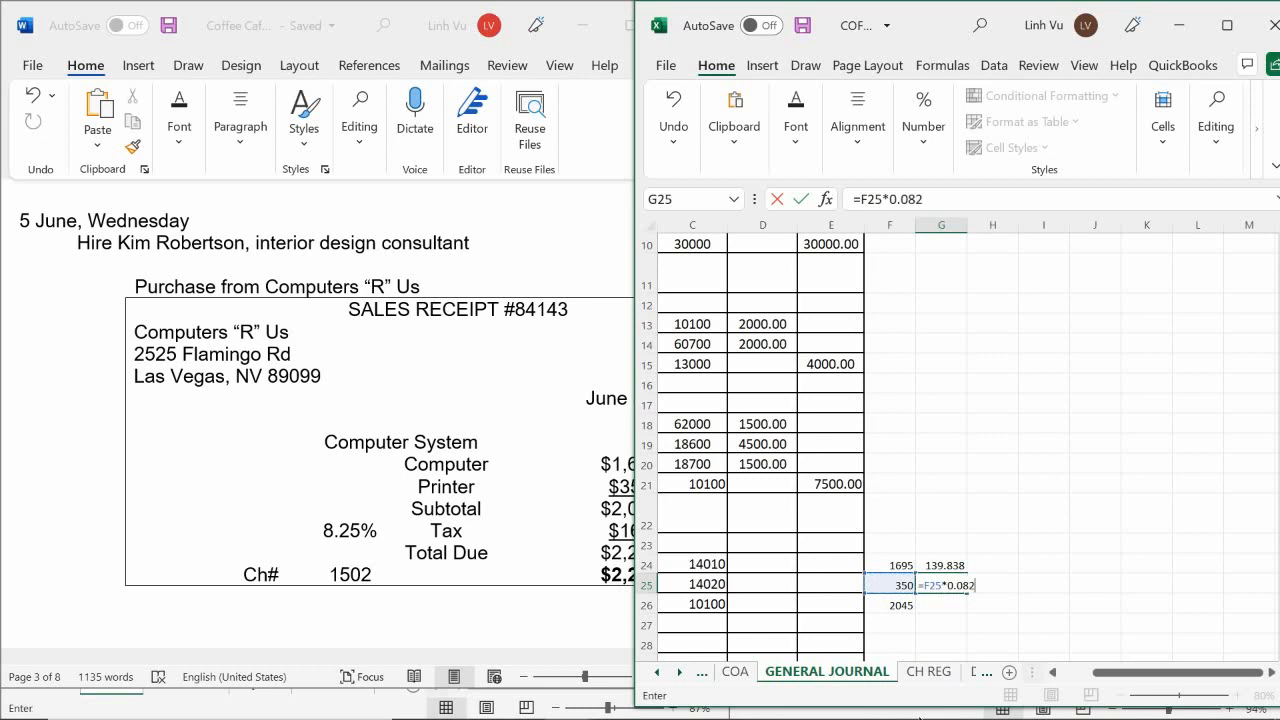
text(5)
key(Return)
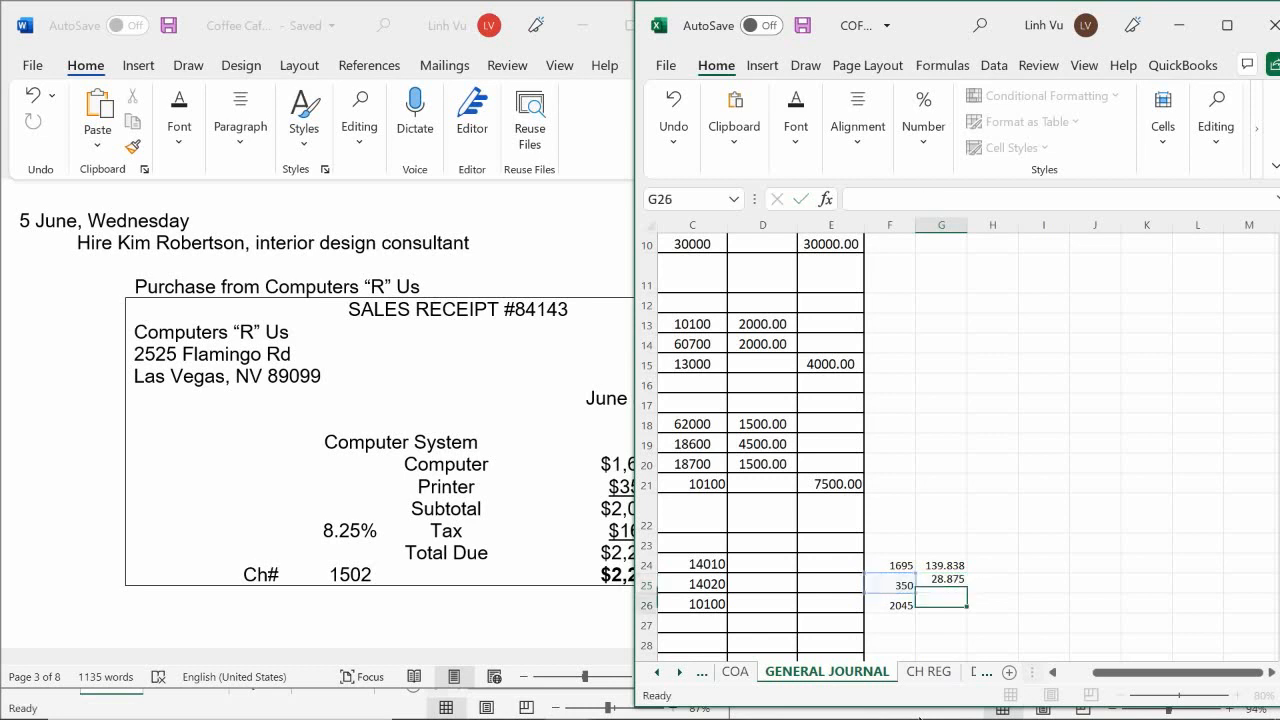
Total the computer and printer taxes in G26 with the formula =G24+G25.
text(=)
key(Up)
key(Up)
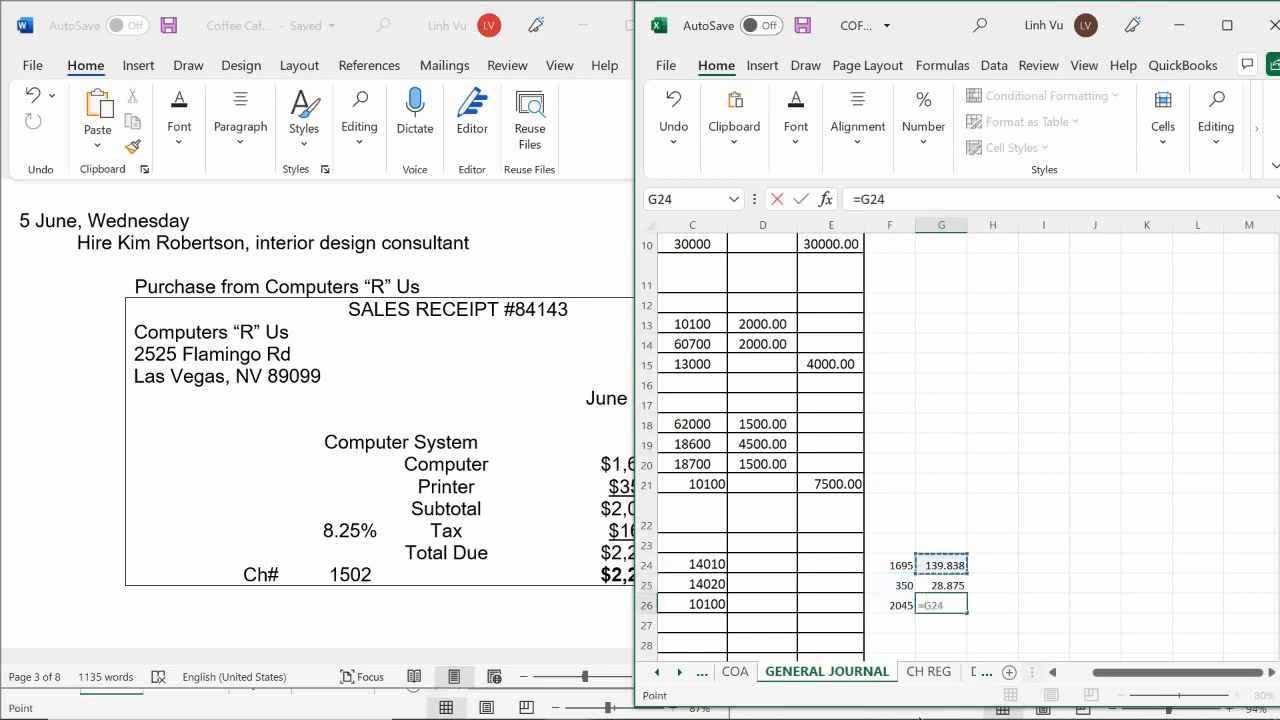
text(+)
key(Up)
key(Return)
key(Right)
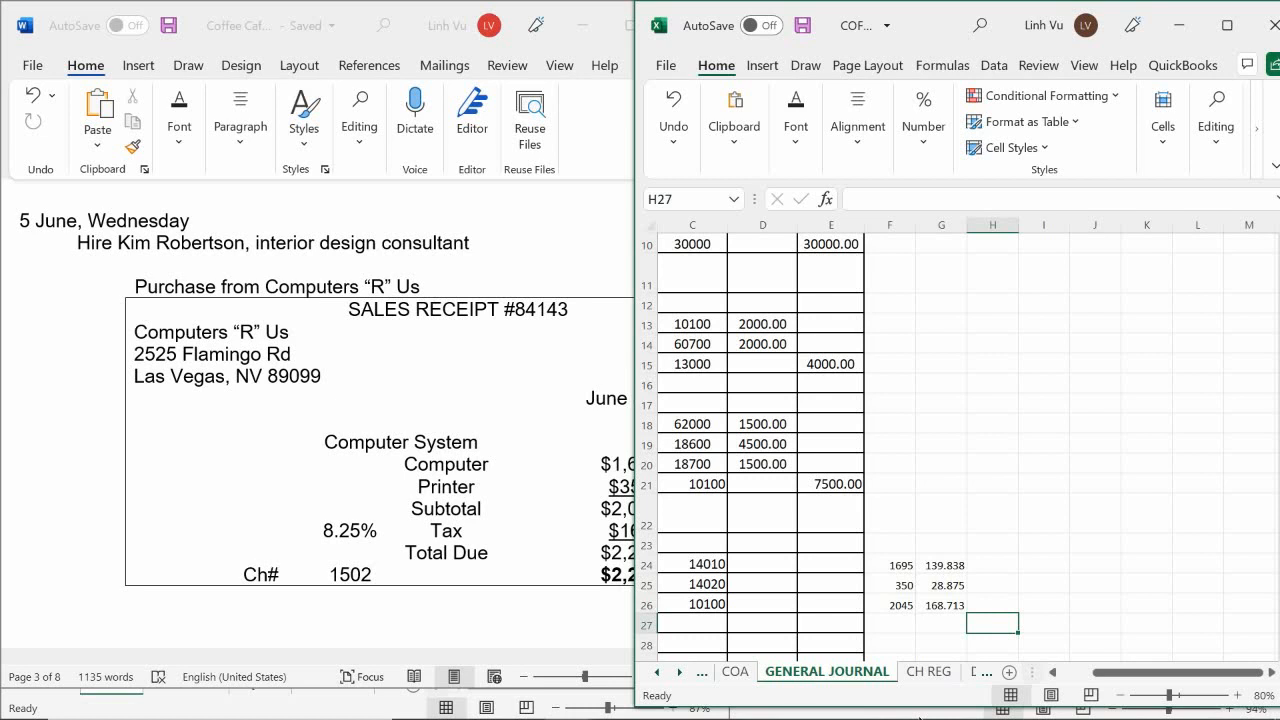
Calculate the computer's cost including sales tax in H24 with the formula =1695+139.84.
key(Up)
key(Up)
key(Up)
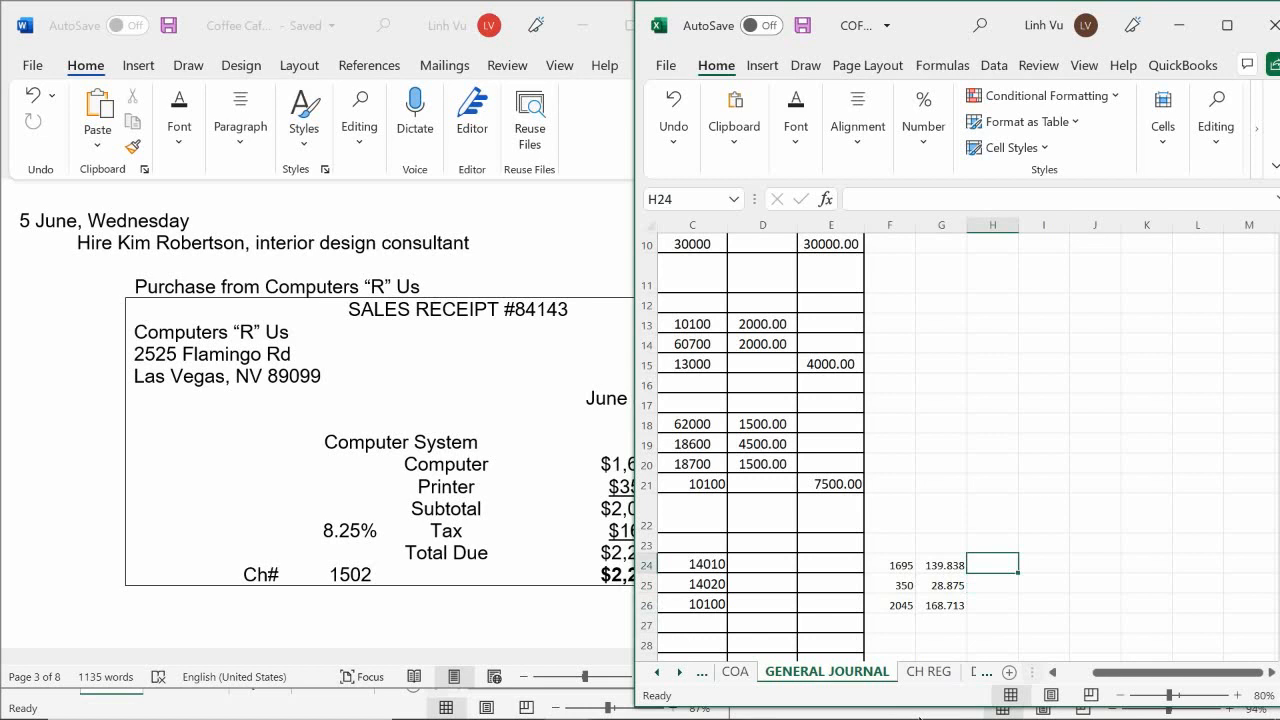
key(Down)
key(Down)
key(Down)
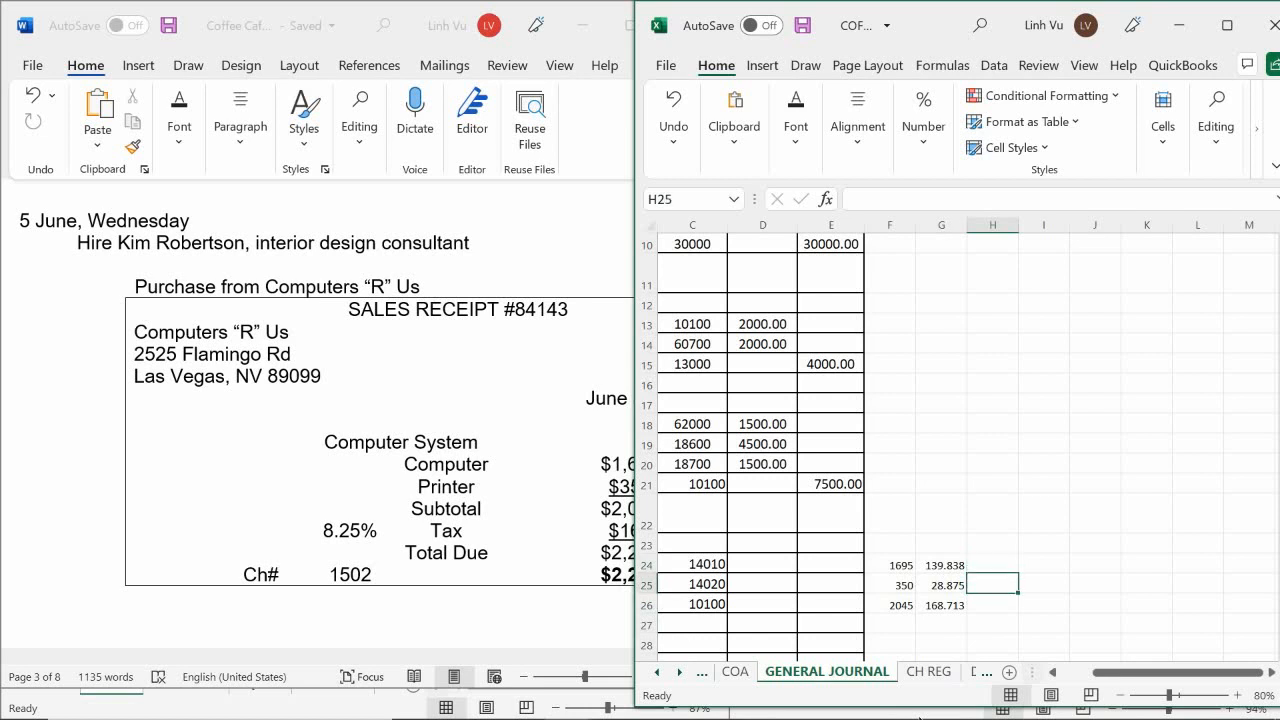
key(Left)
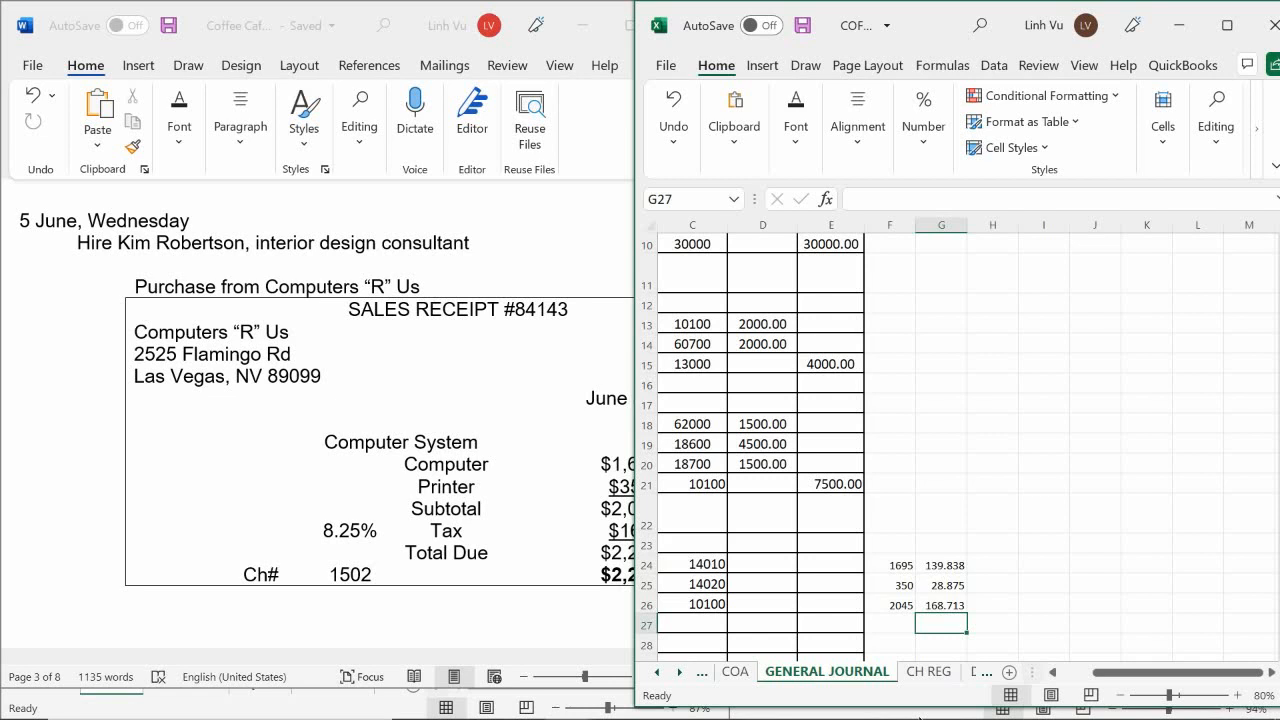
key(Up)
key(Up)
key(Right)
key(Up)
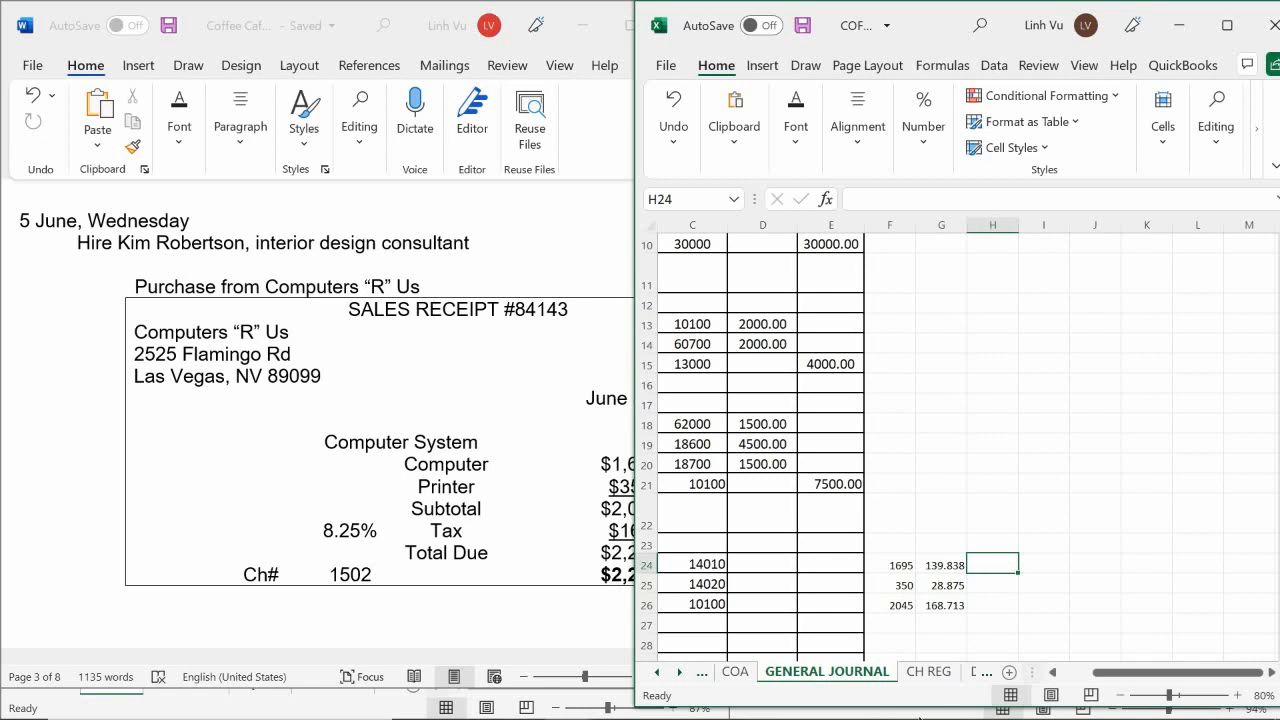
text(=16)
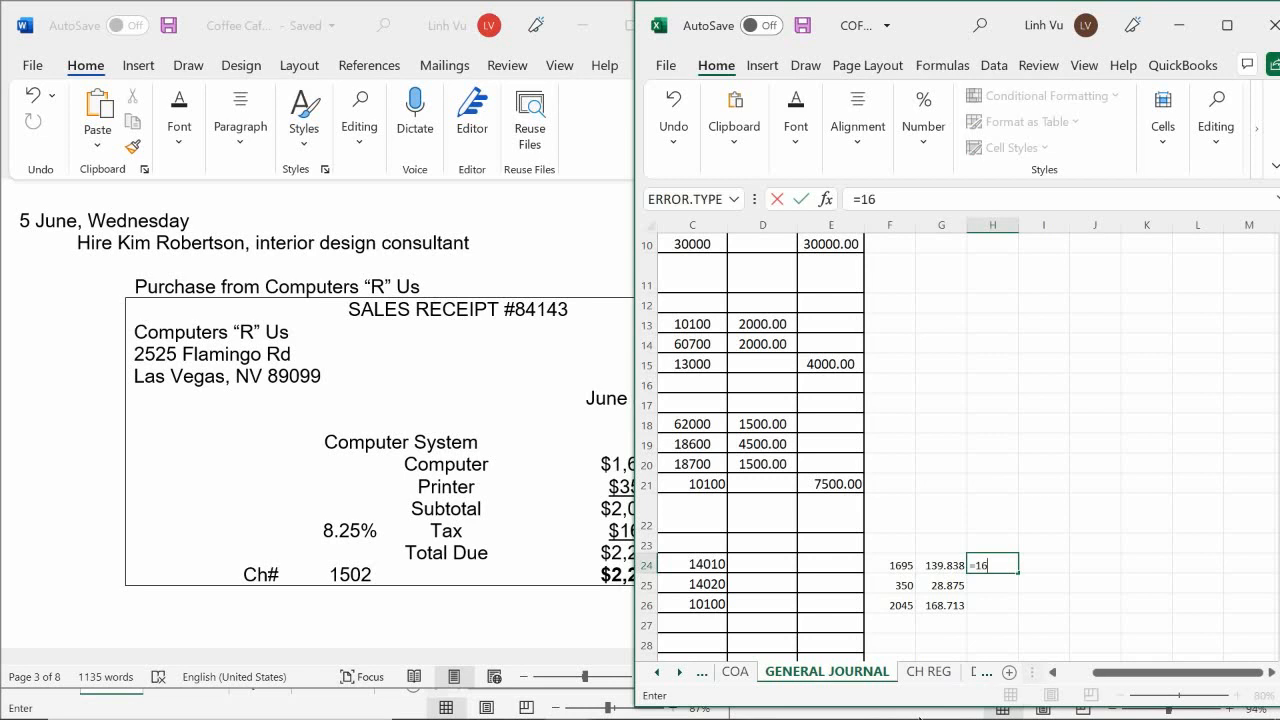
text(95+139)
text(84)
key(Return)
Try to calculate the printer's cost including sales tax in H25 with the formula =350*28.88.
text(=)
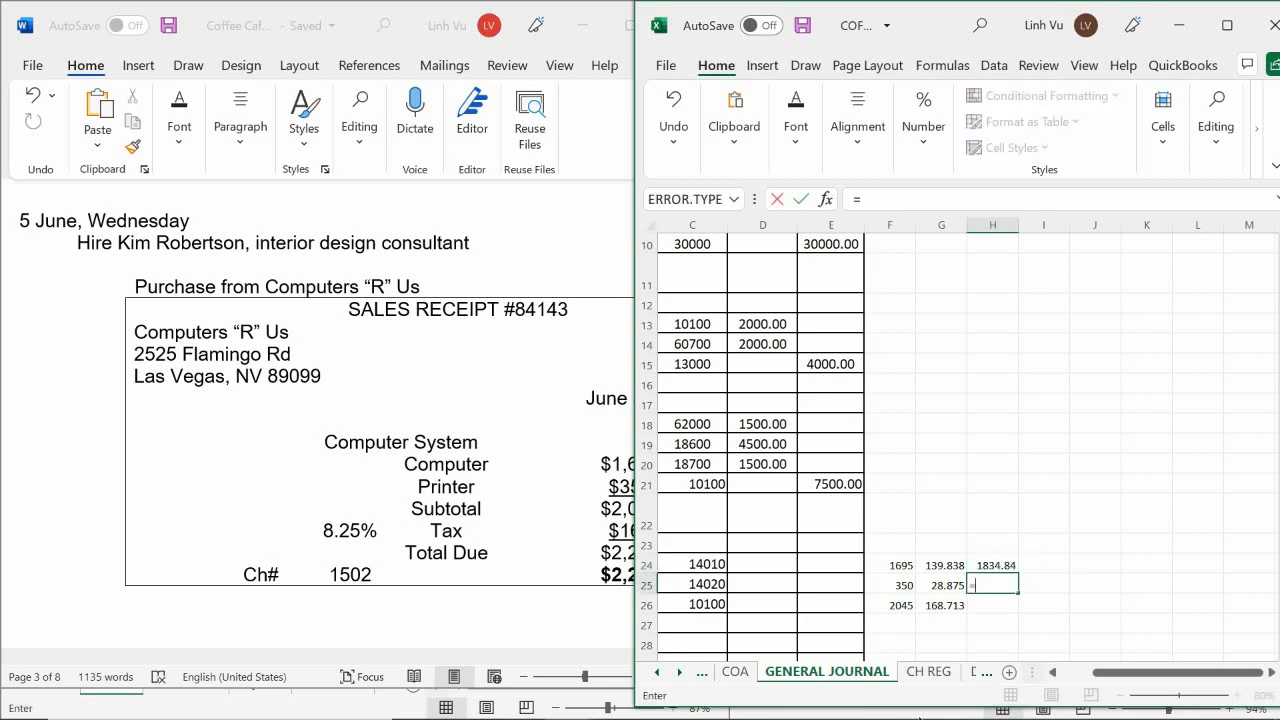
text(350*28.87)
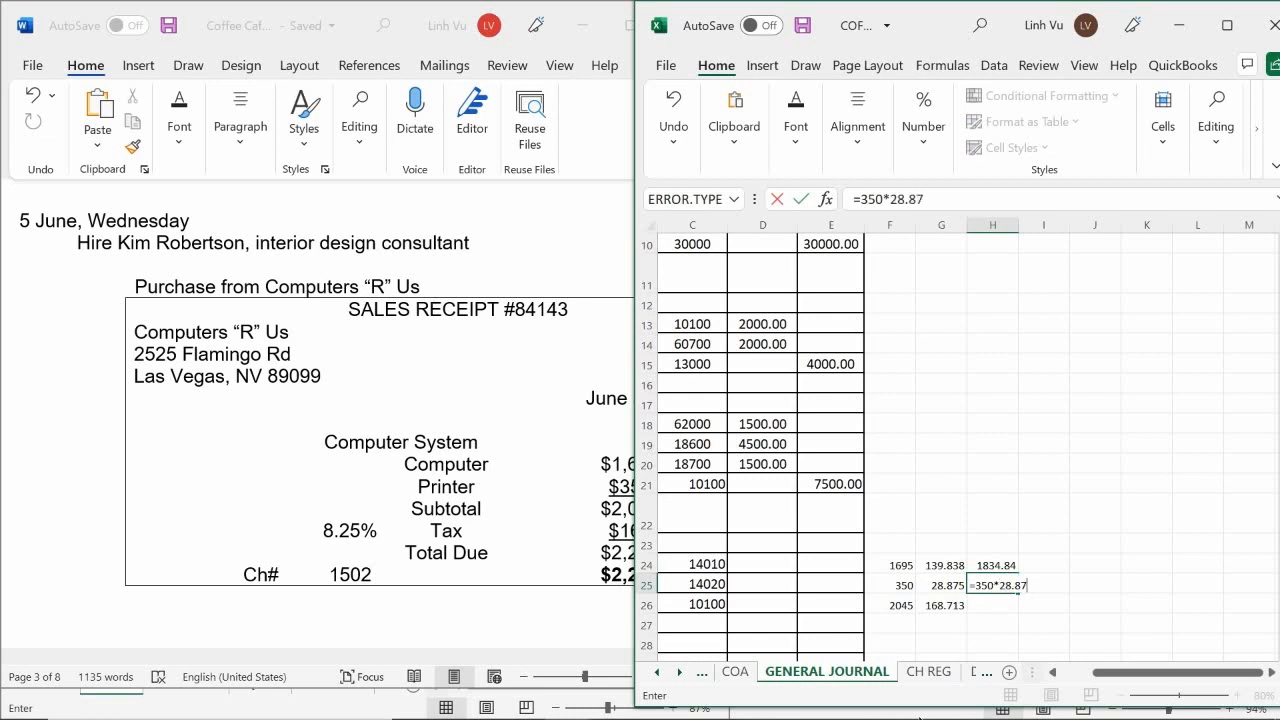
key(BackSpace)
text(8)
key(Return)
Total the computer and printer costs including tax in H26 with the formula =H24+H25.
text(=)
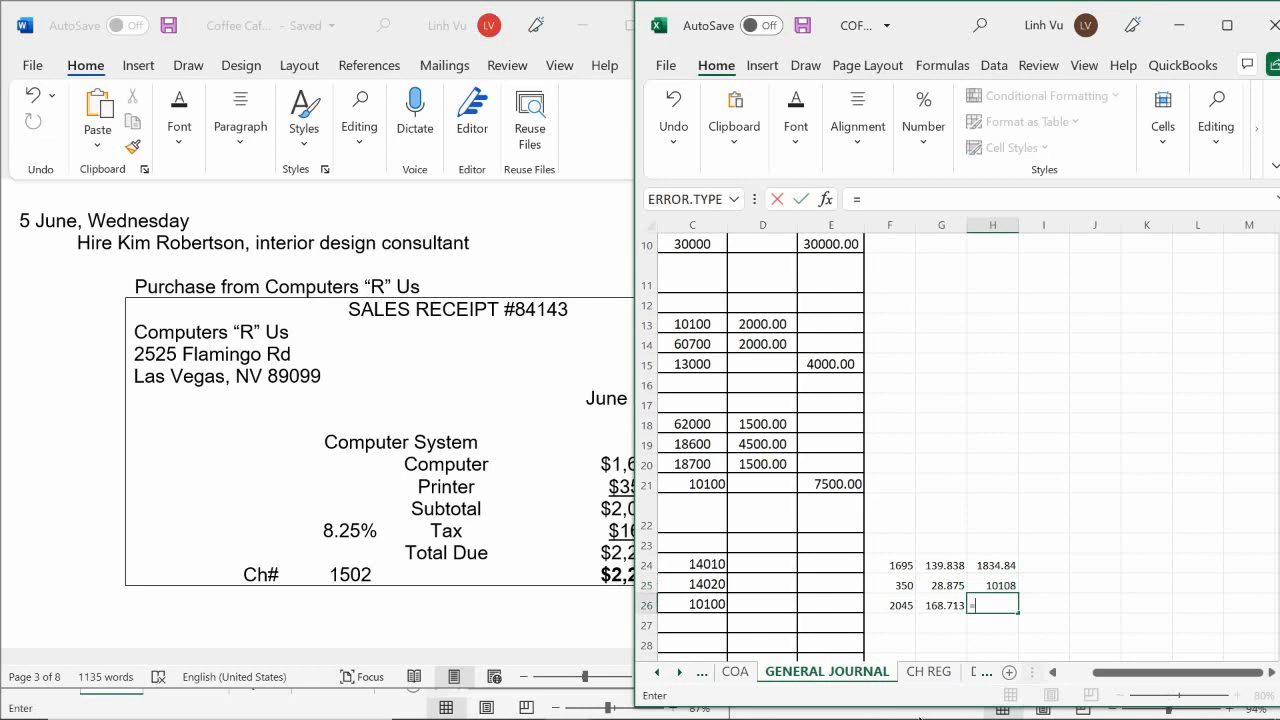
key(Up)
key(Up)
text(+)
key(Up)
key(Return)
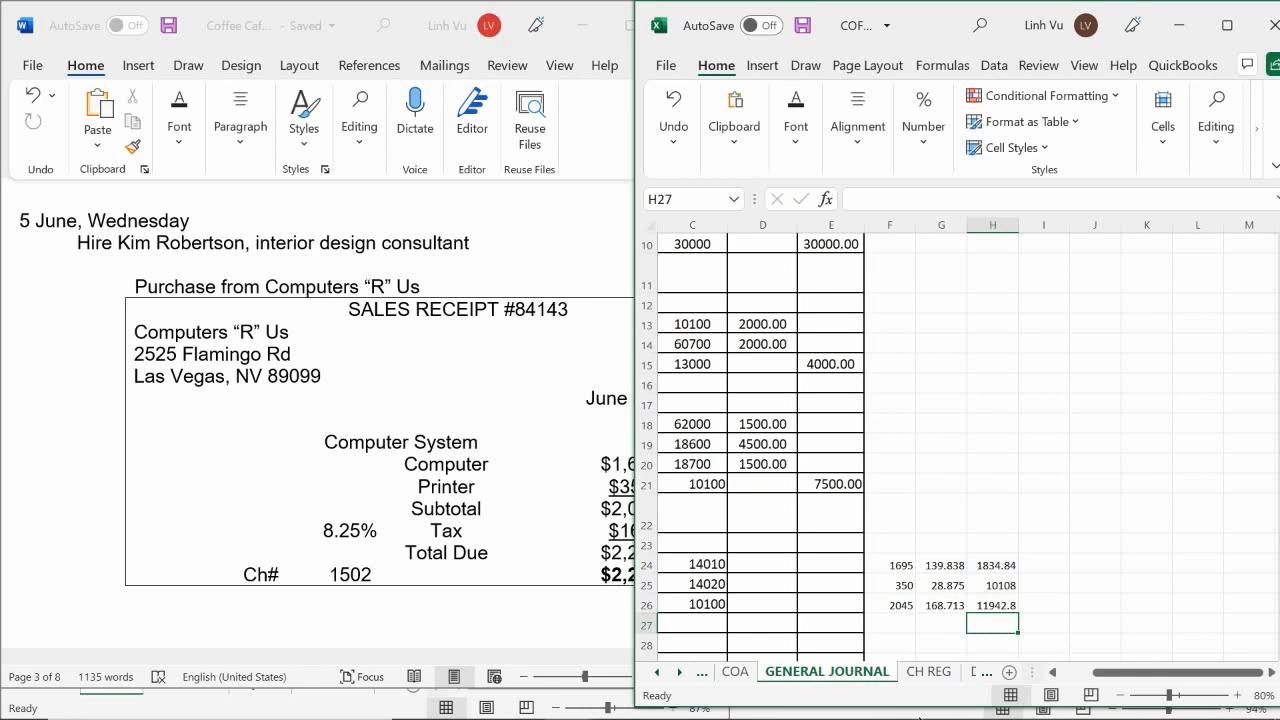
Check the sales receipt in Word and replace the printer's formula in H25 with =350+28.88.
click(365, 587)
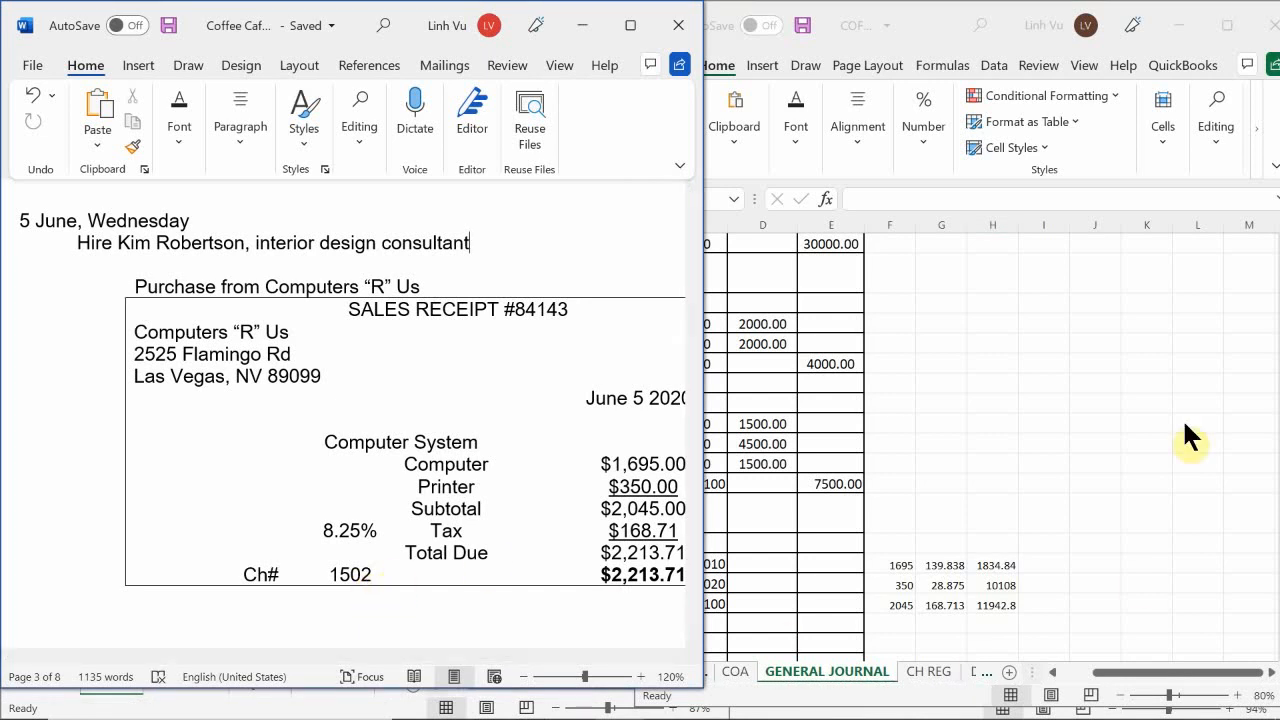
click(995, 586)
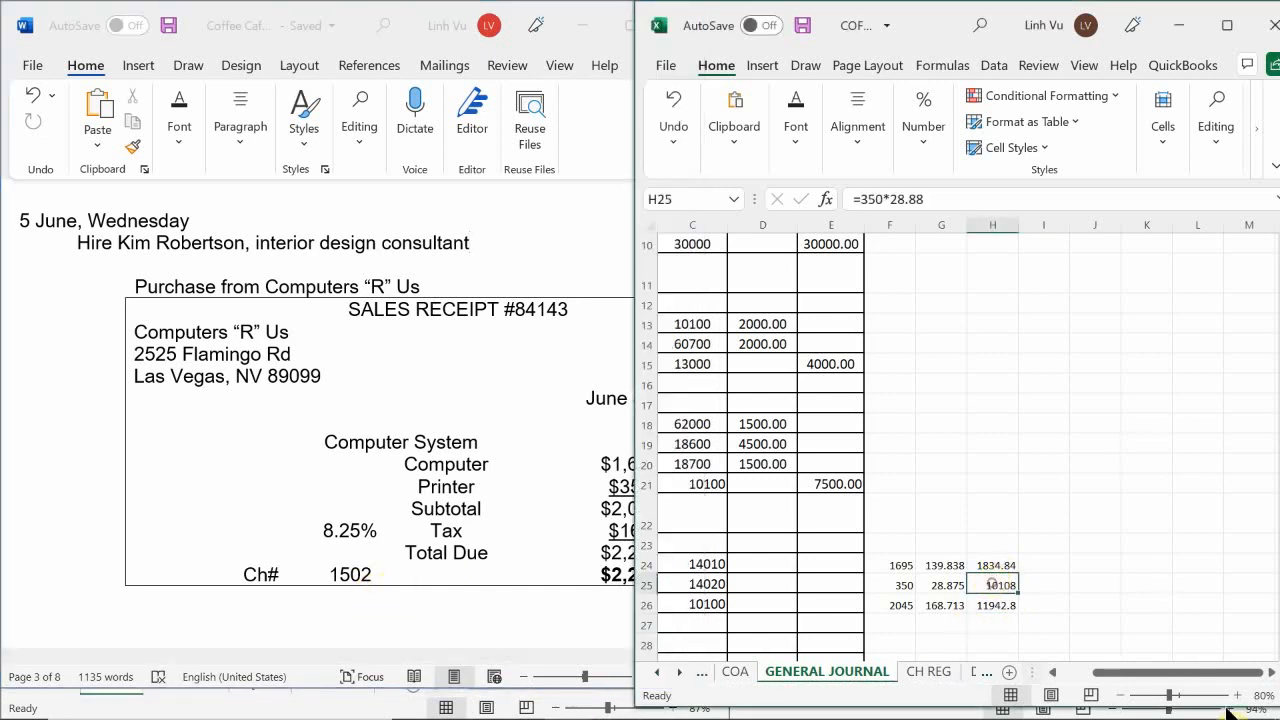
text(=)
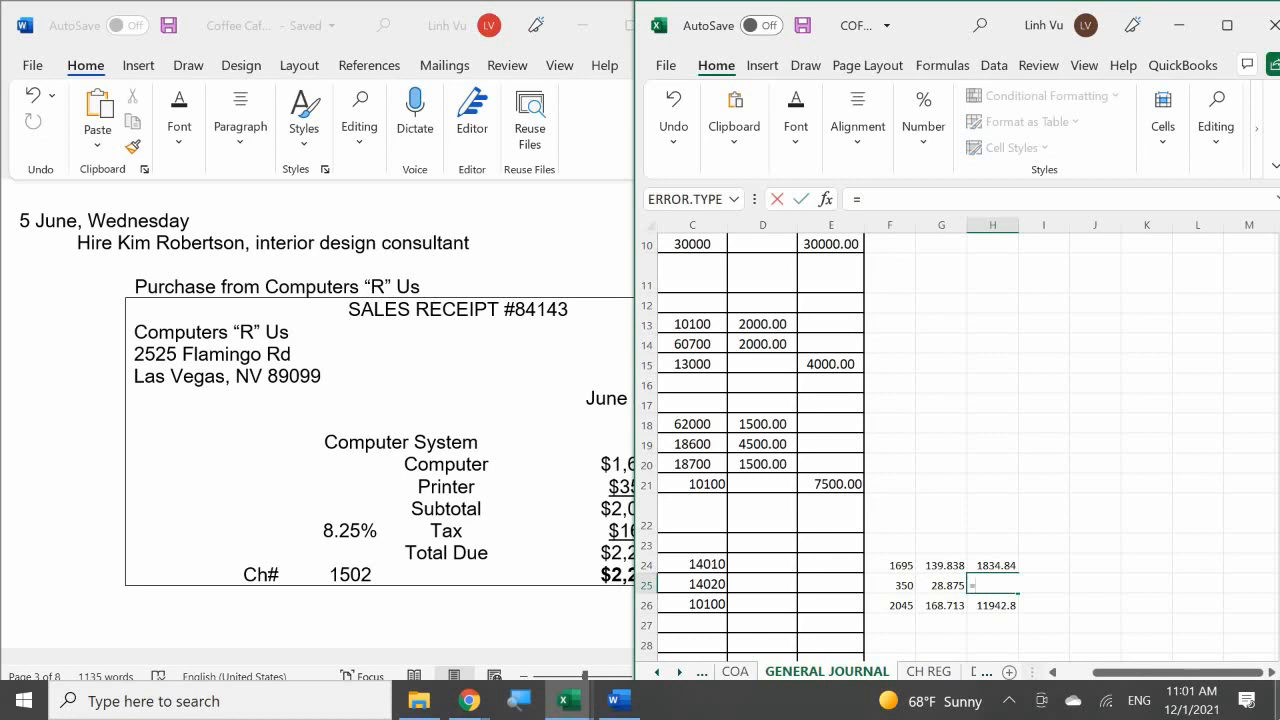
text(350+28.88)
key(Return)
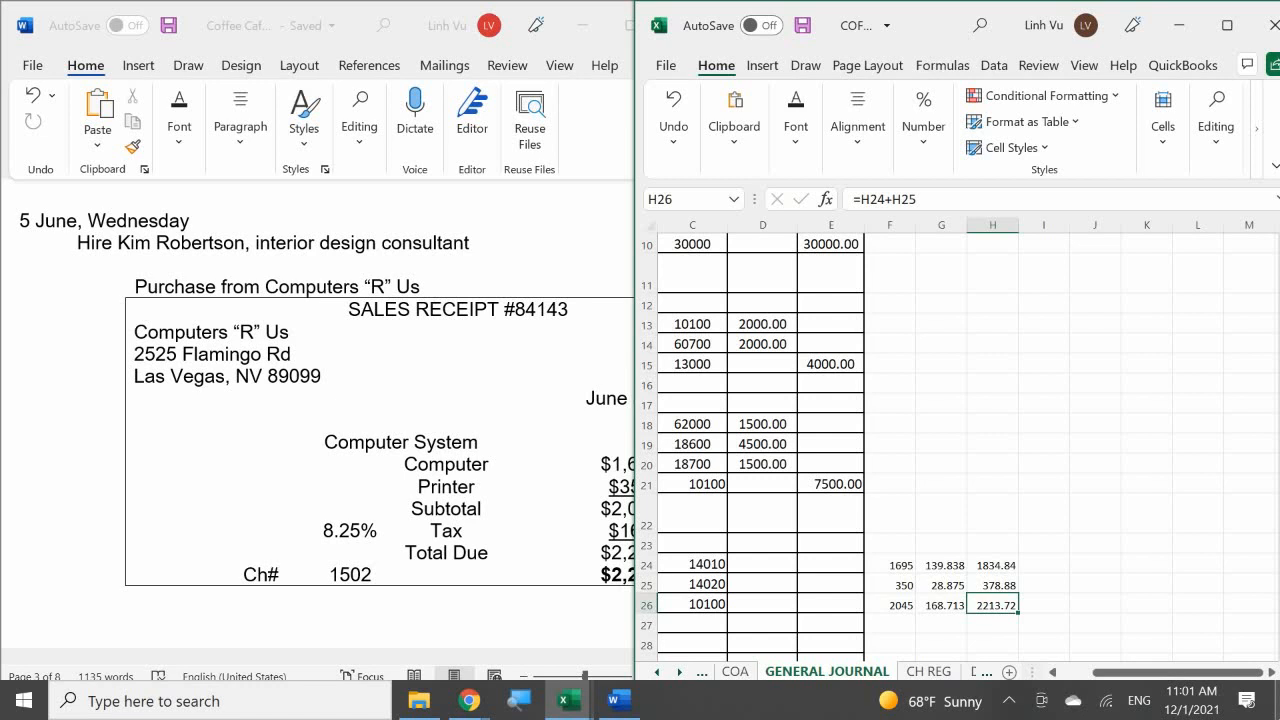
Recheck the receipt total in Word and change the printer's formula in H25 to =350+28.87.
click(392, 563)
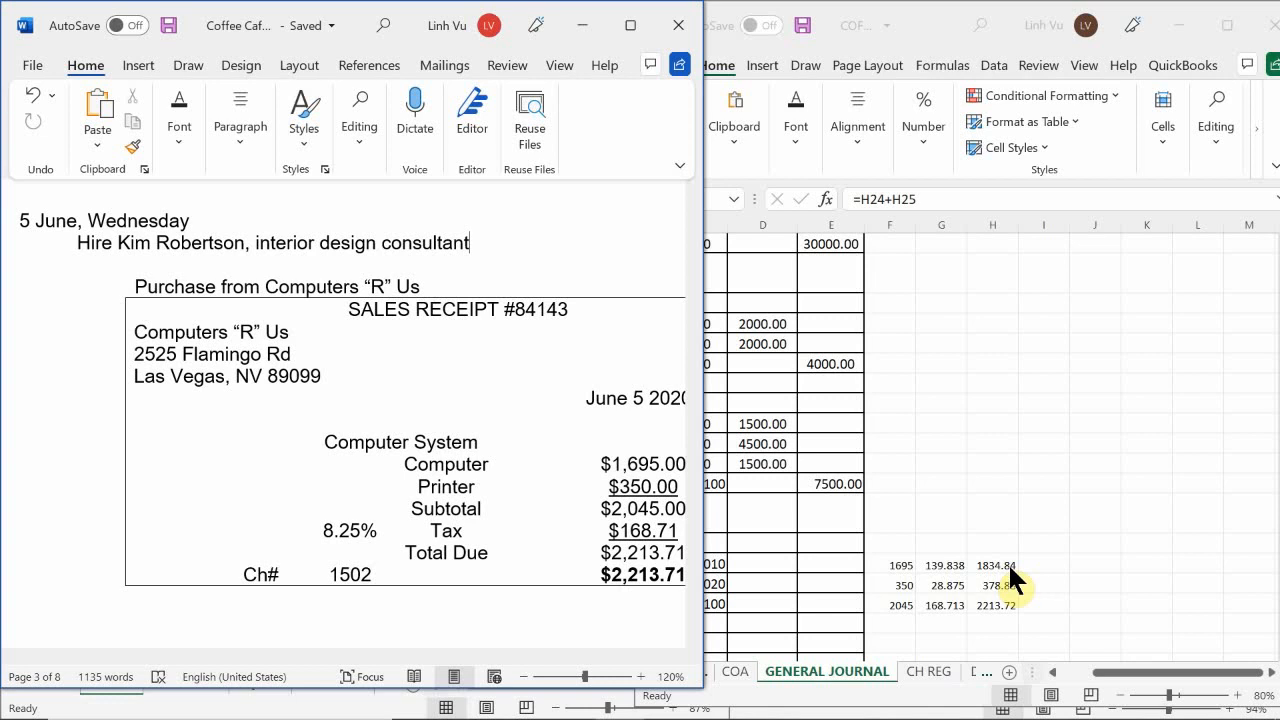
click(1000, 589)
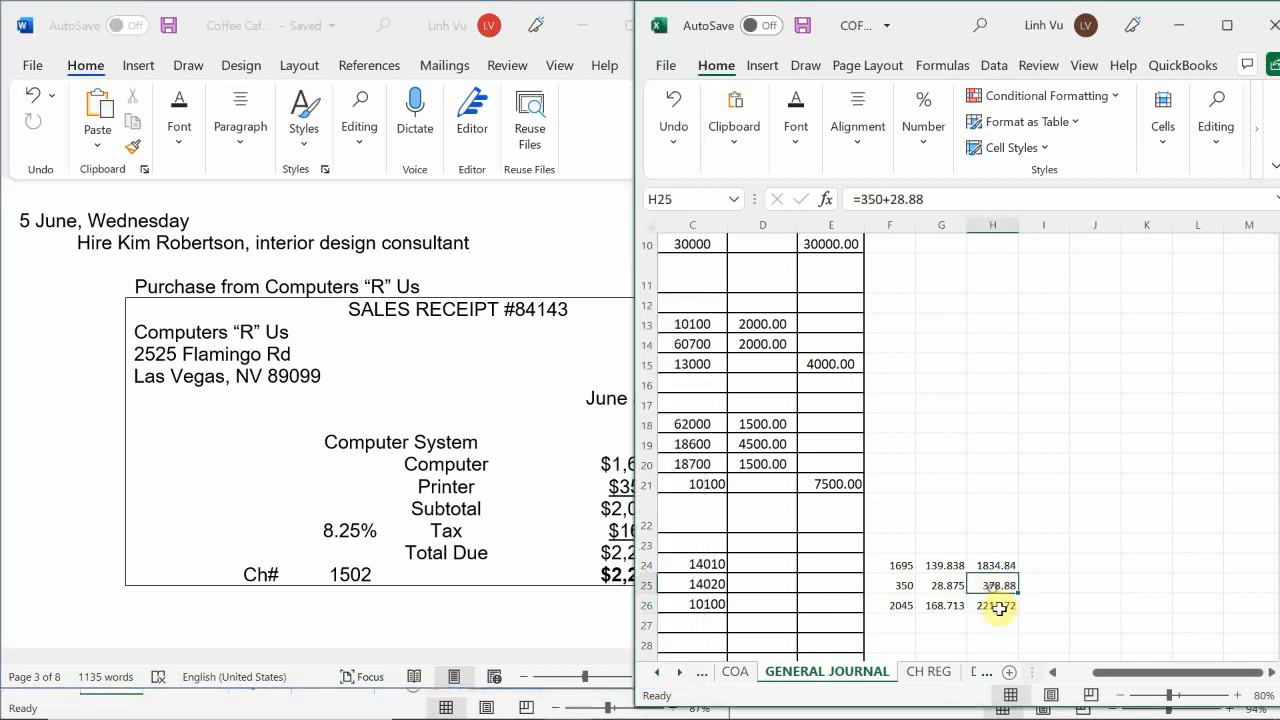
mouse_move(1000, 718)
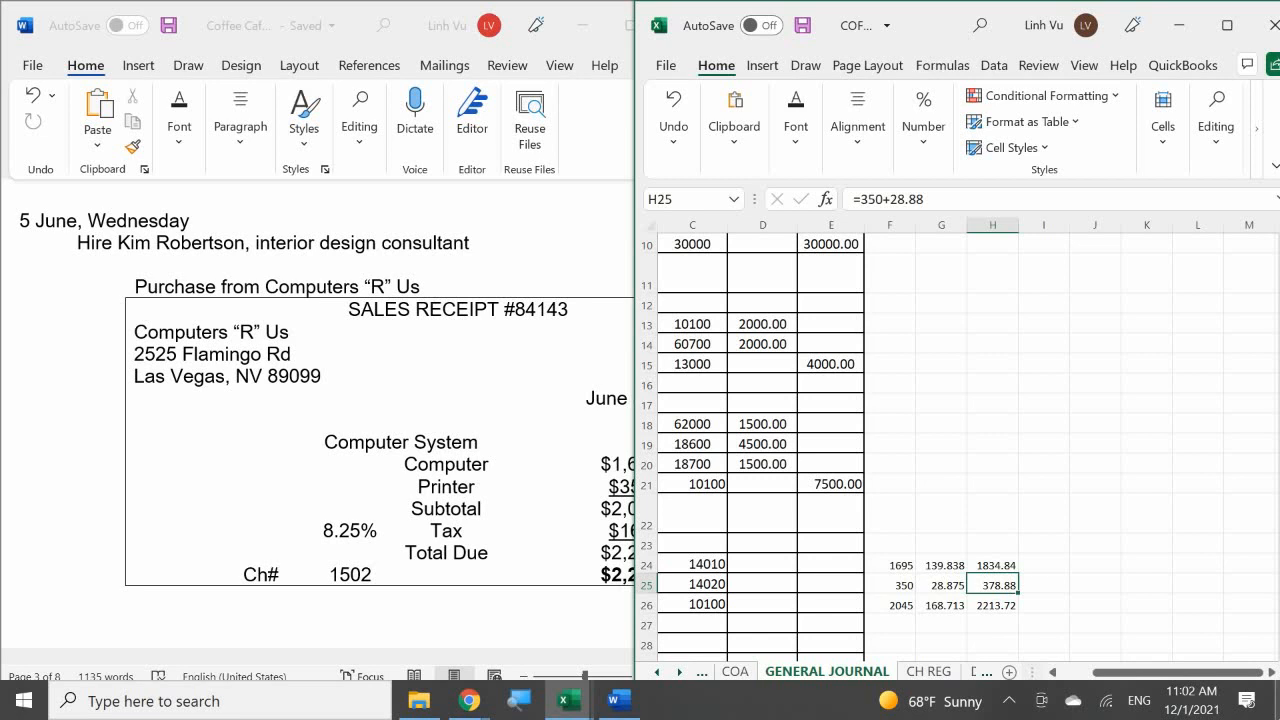
text(=)
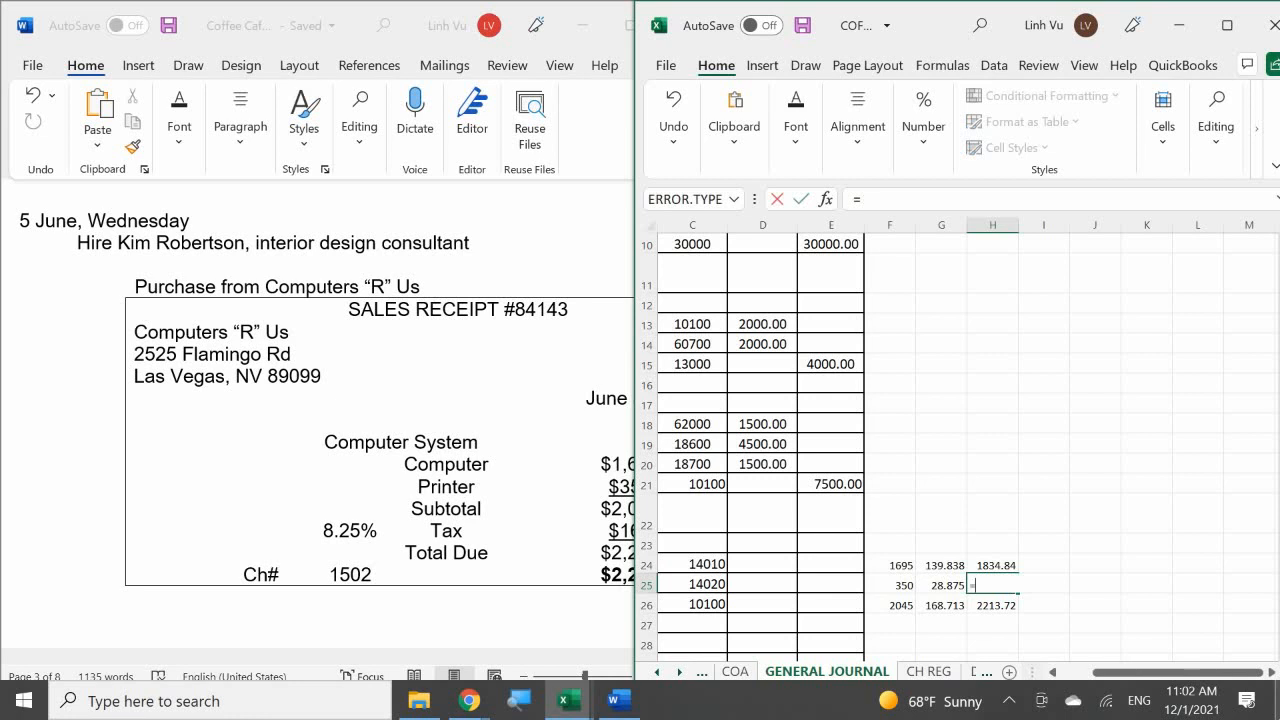
text(350+28.87)
key(Return)
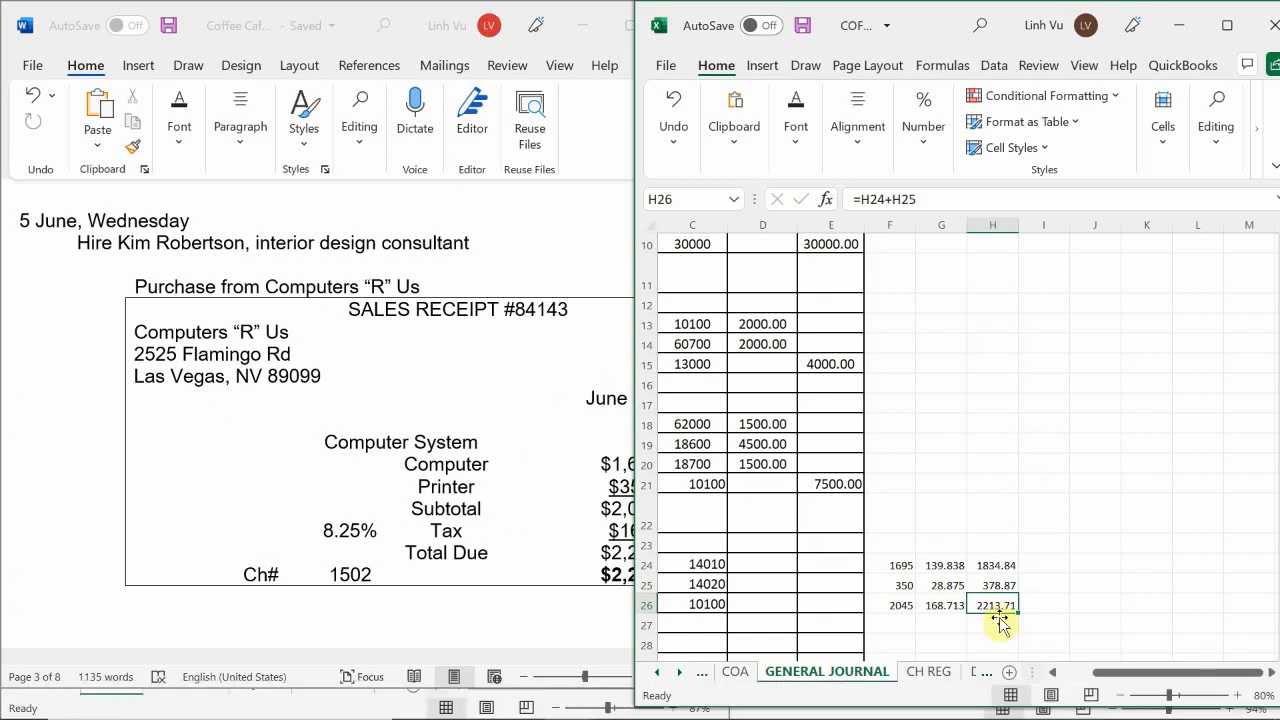
Enter the journal debits of 1834.84 for the computer in D24 and 378.87 for the printer in D25.
click(754, 566)
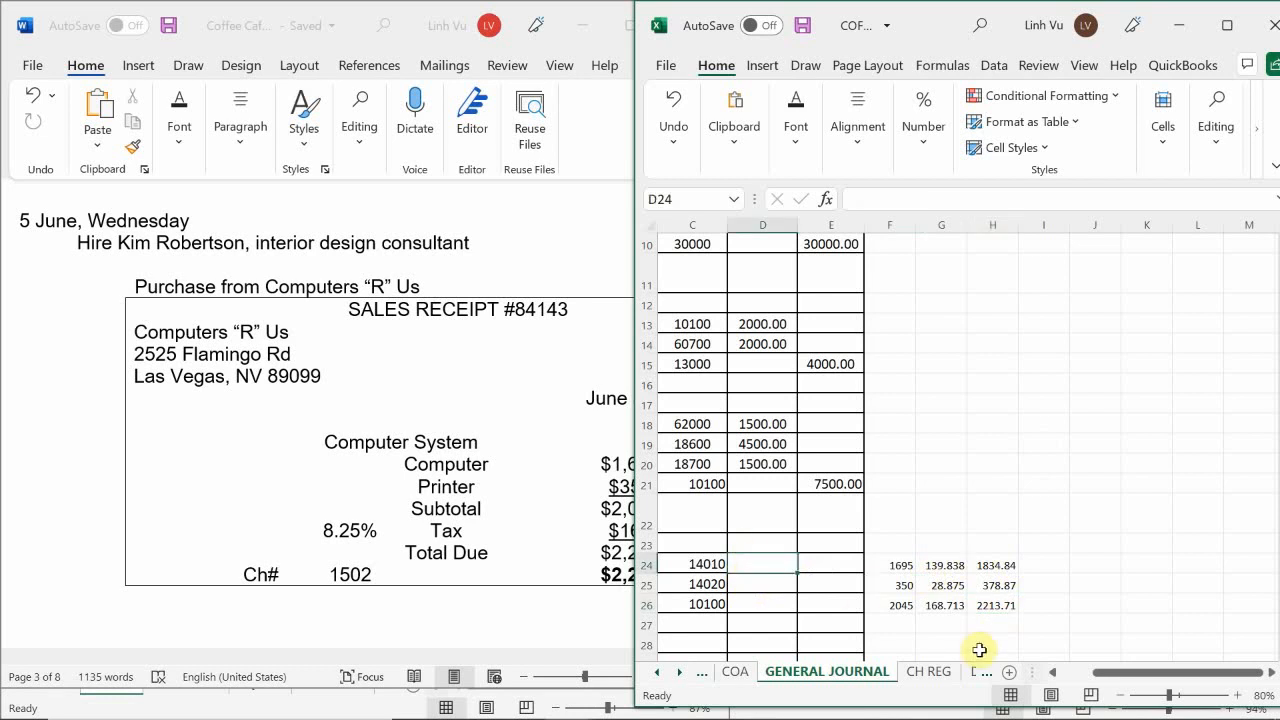
text(1834)
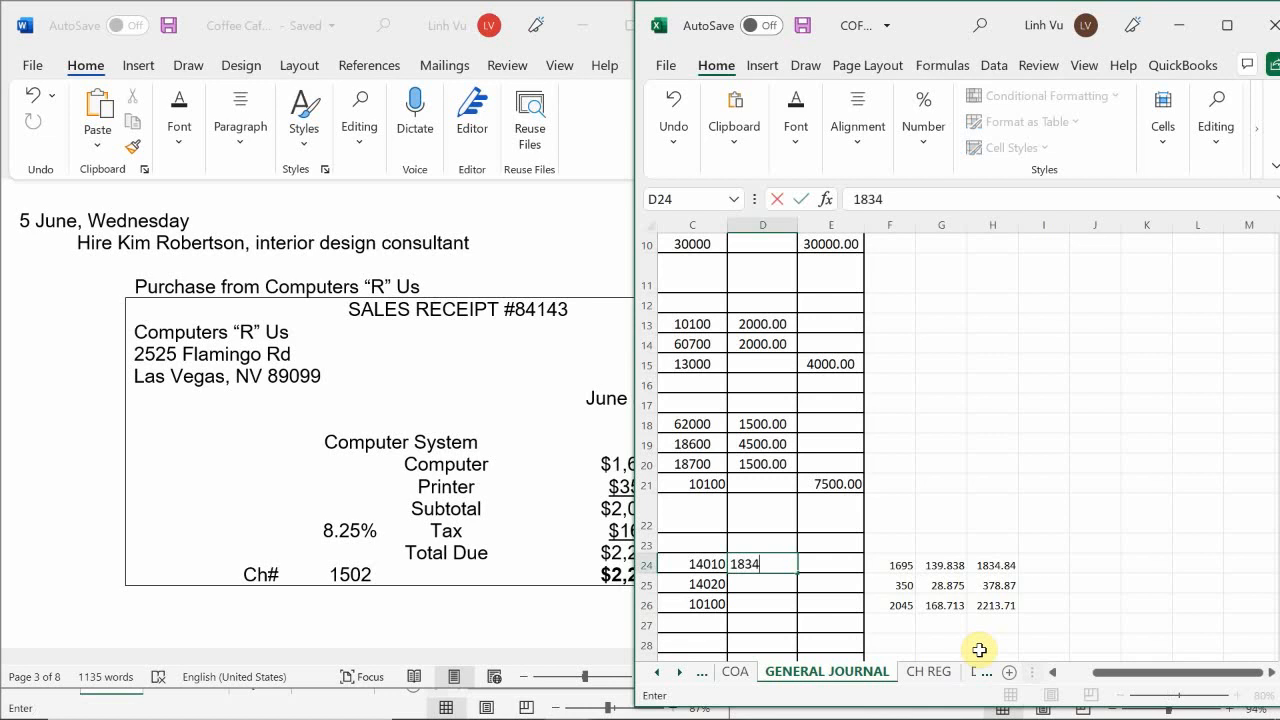
text(.84)
key(Return)
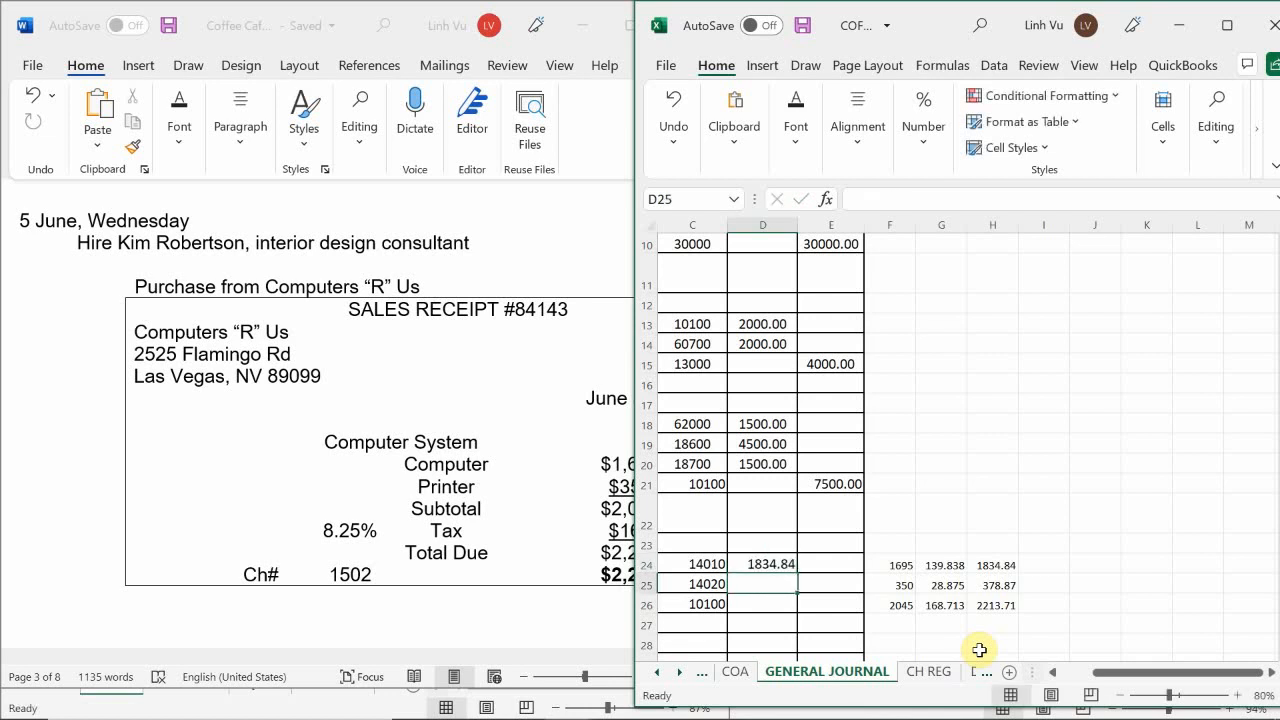
text(3)
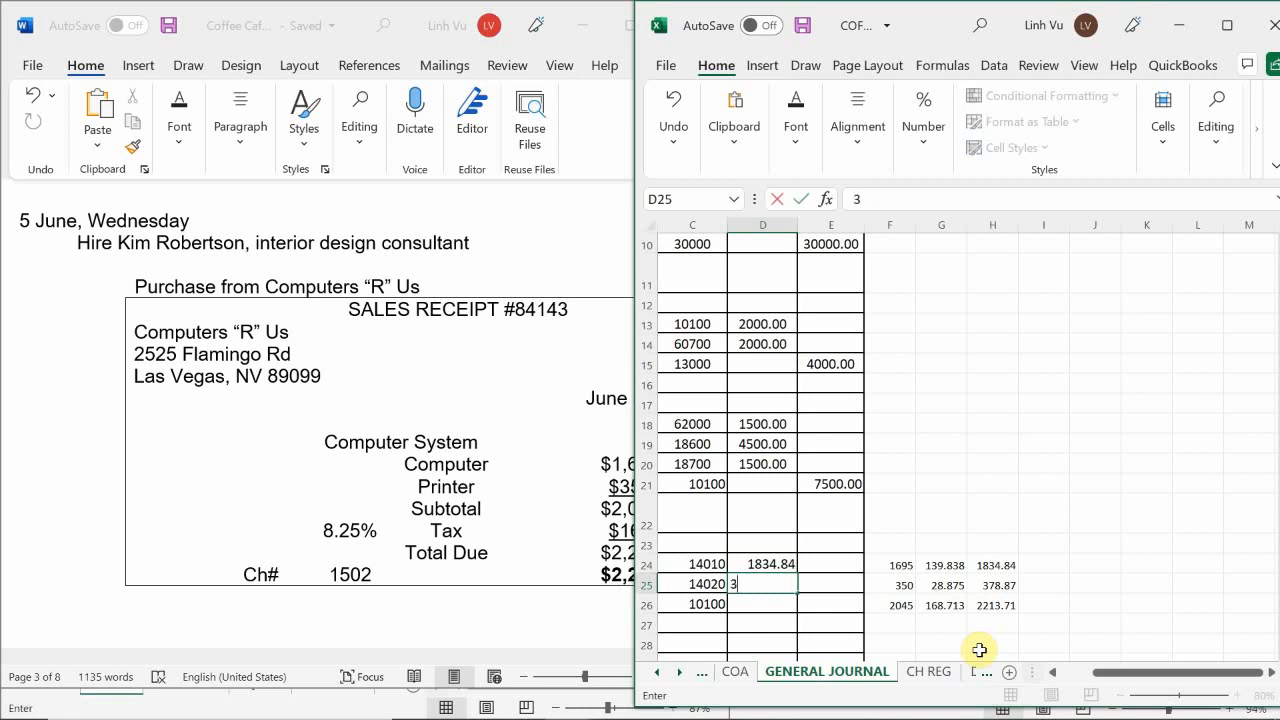
text(78.87)
key(Return)
Credit Checking in E26 with a formula adding the computer and printer debits in D24 and D25.
key(Right)
text(=)
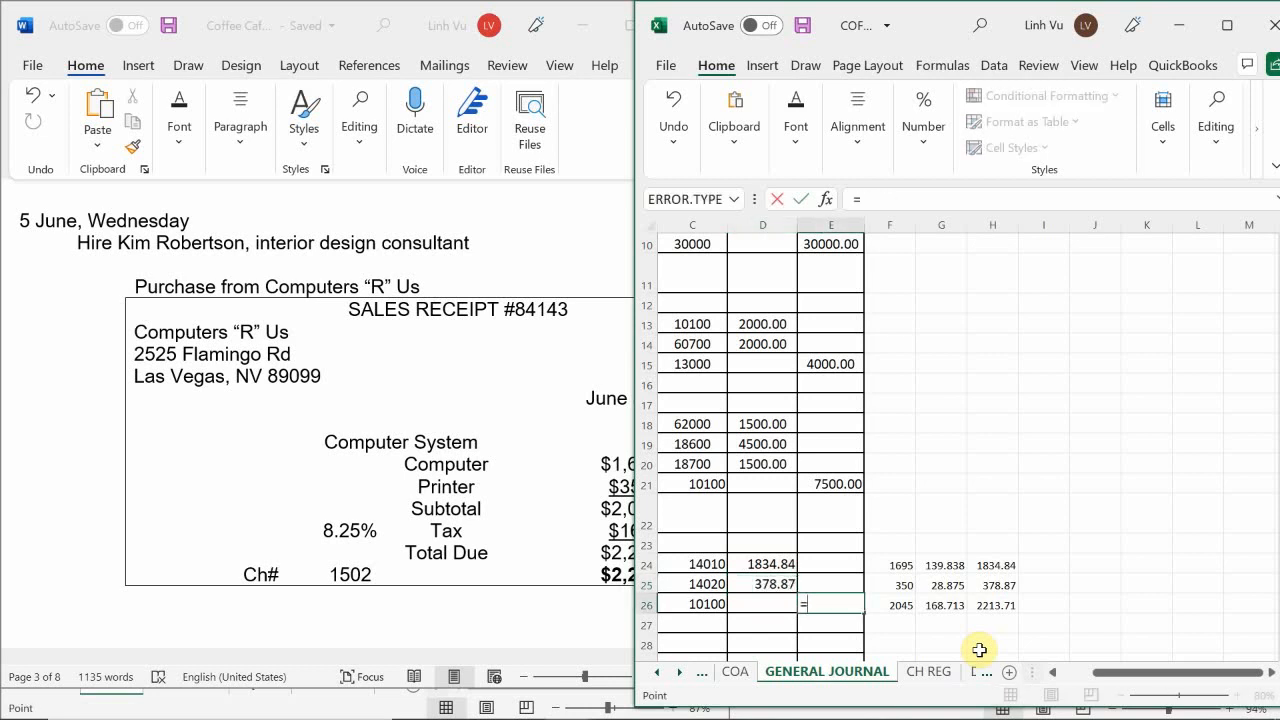
key(Left)
key(Up)
key(Up)
text(+)
key(Down)
key(Return)
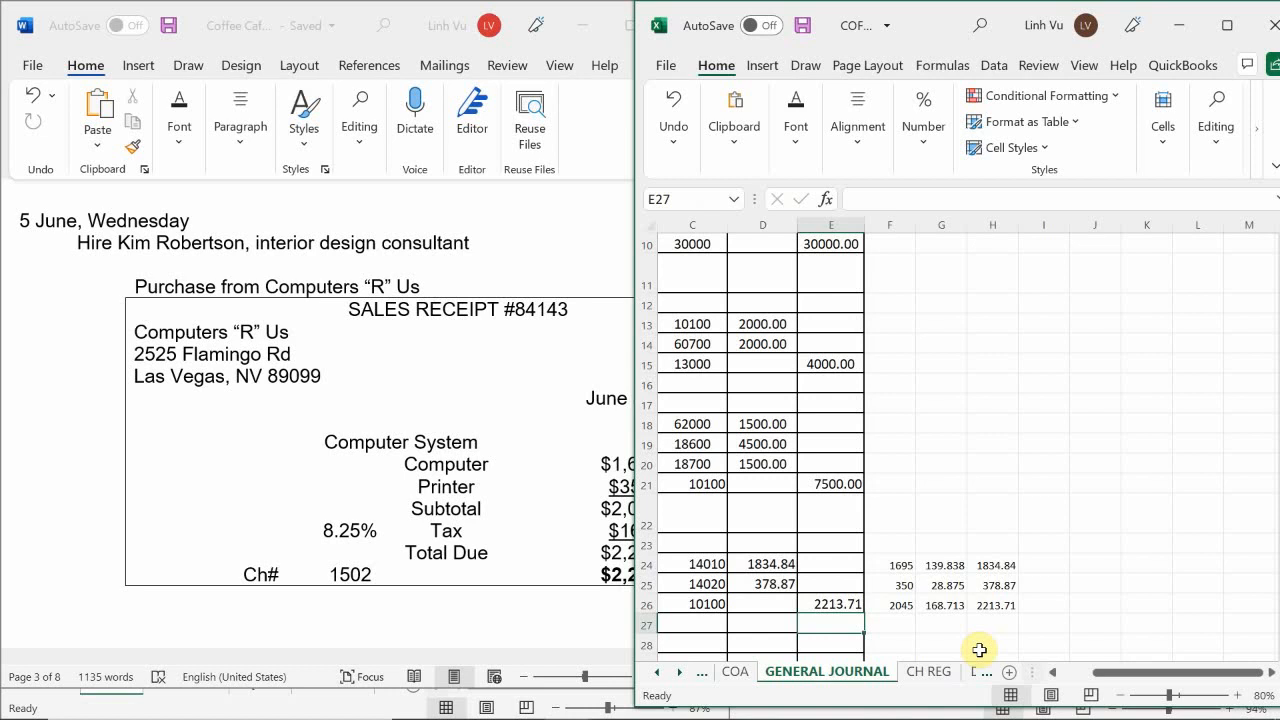
Compare the computer and printer journal entry with the General Journal solution below the sales receipt in Word.
click(405, 542)
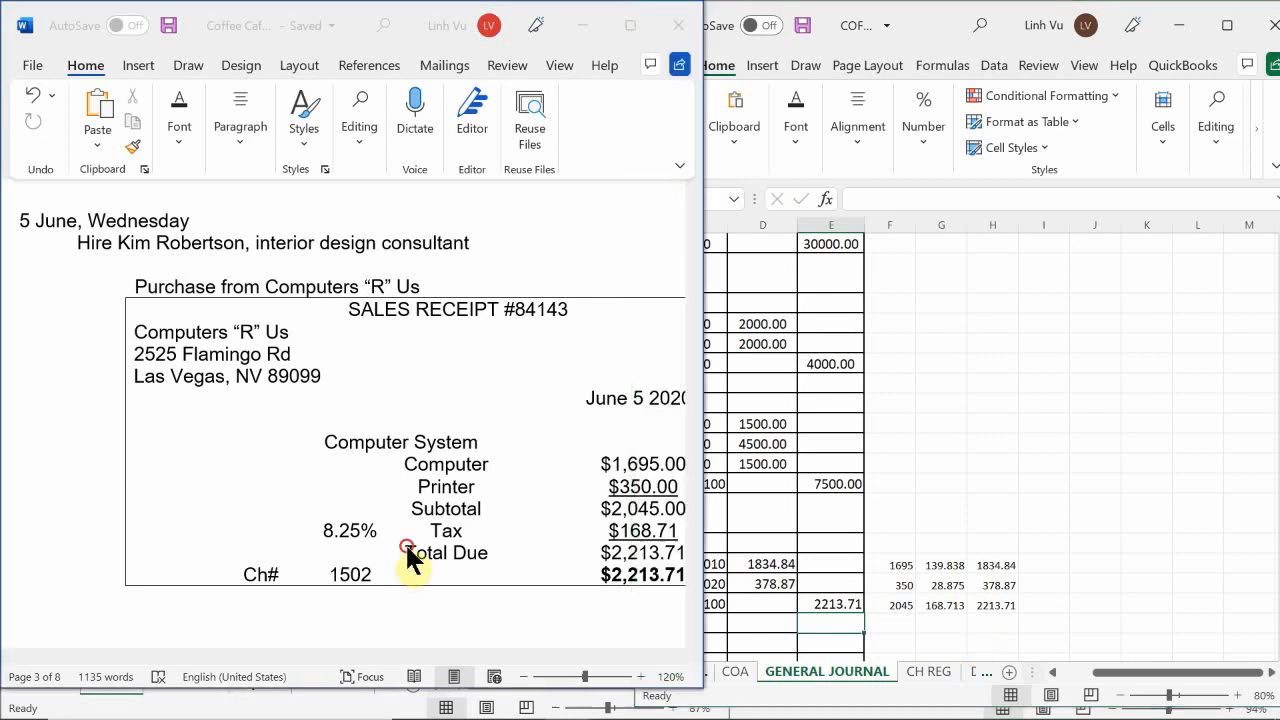
scroll(405, 545, down, 4)
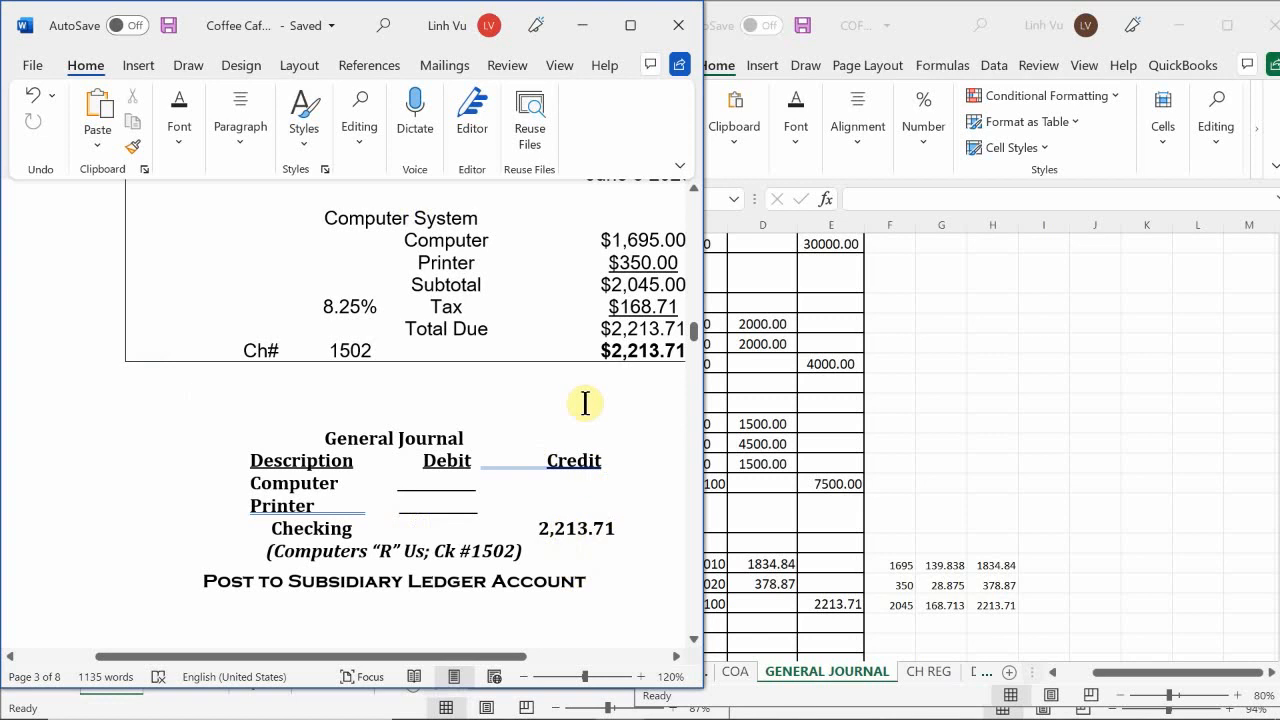
click(763, 571)
click(760, 625)
key(Left)
key(Left)
key(Left)
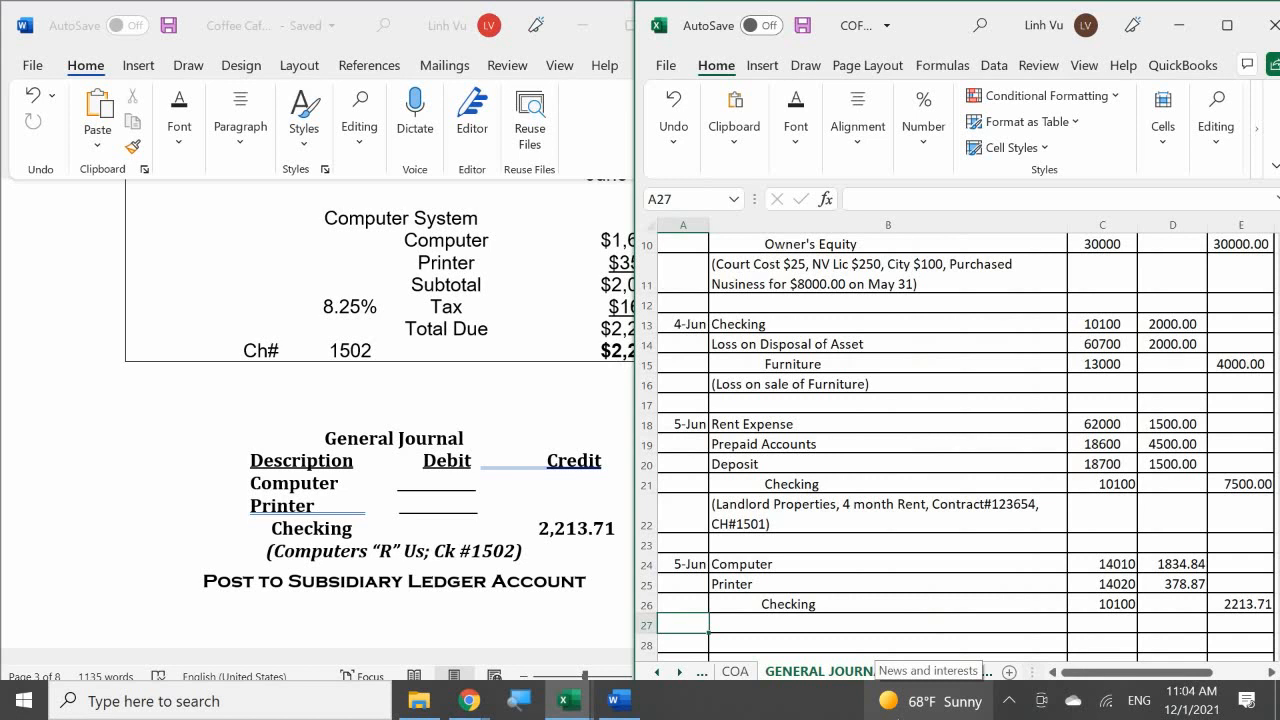
scroll(977, 557, down, 1)
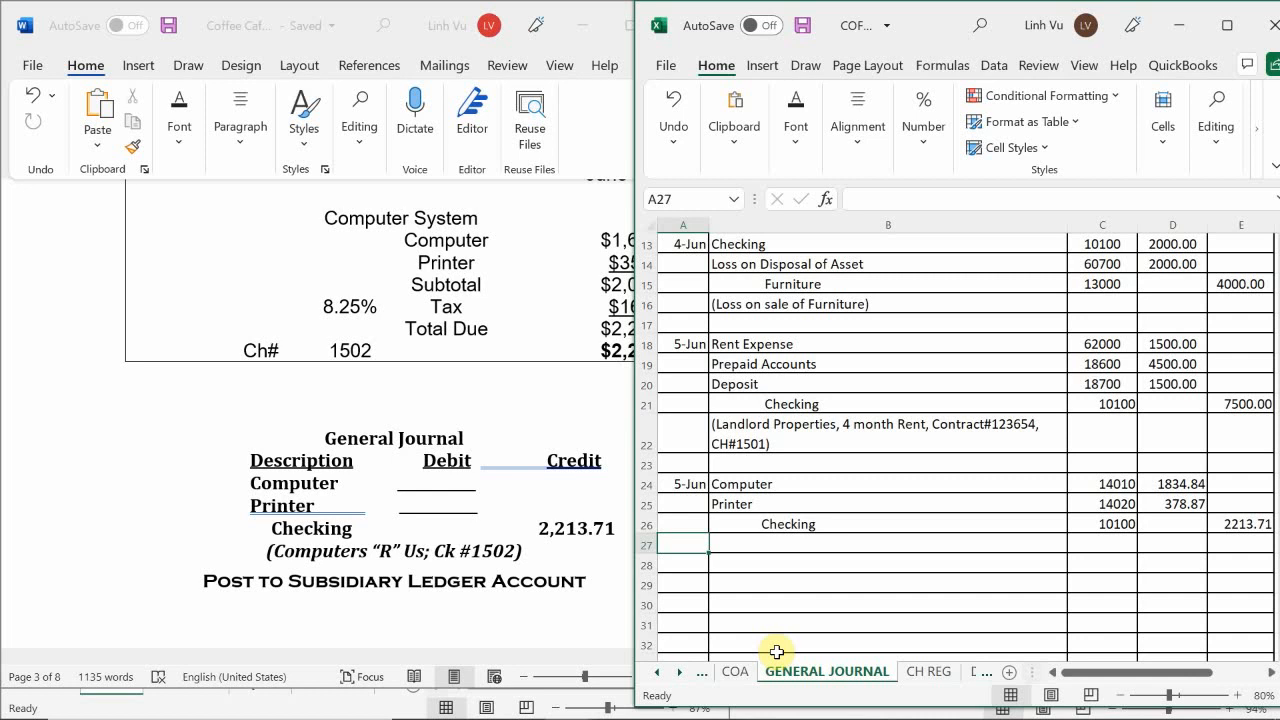
In the check register, enter the date 6/5 and the amount 2213.71 for check 1502.
click(922, 671)
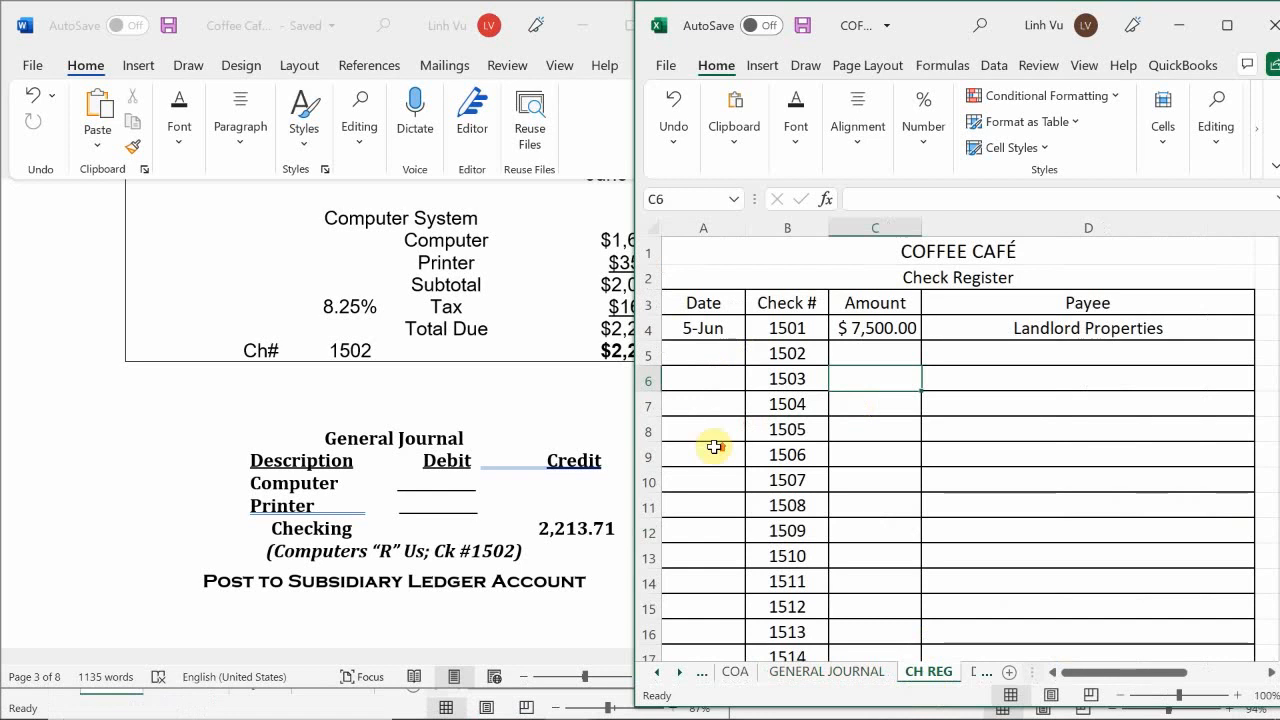
click(697, 352)
text(6/5)
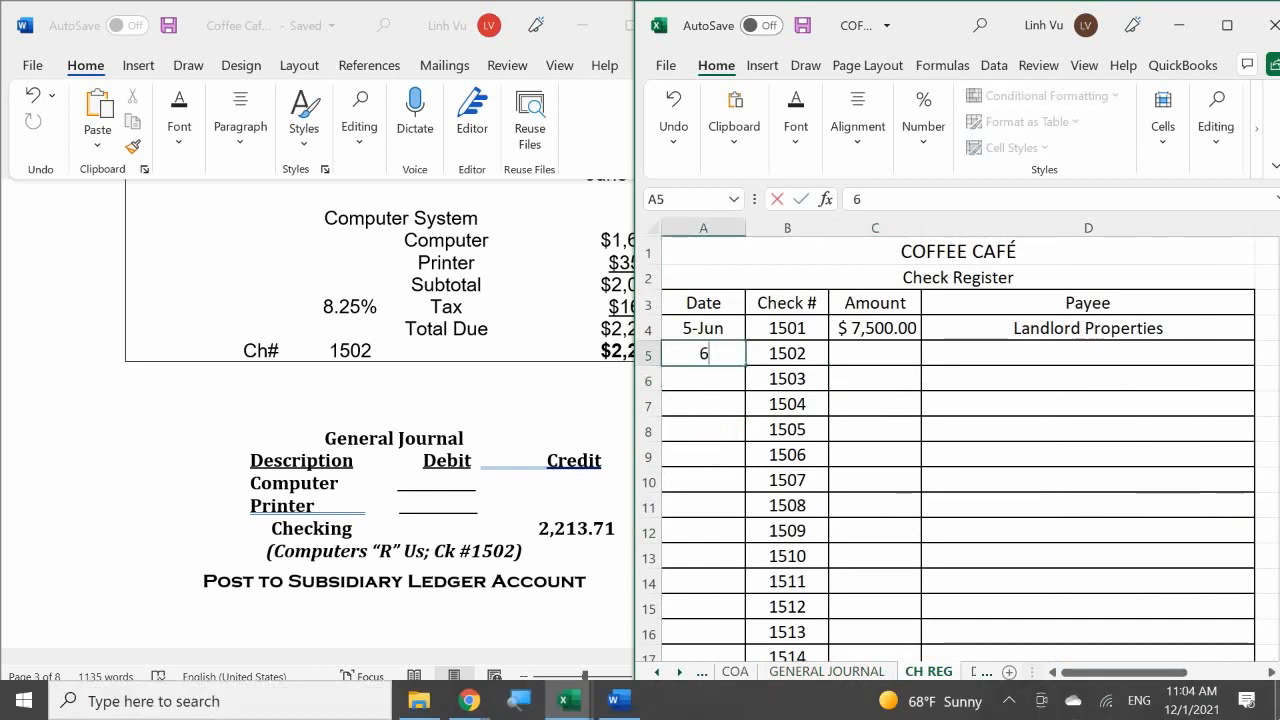
key(Return)
key(Right)
key(Right)
key(Up)
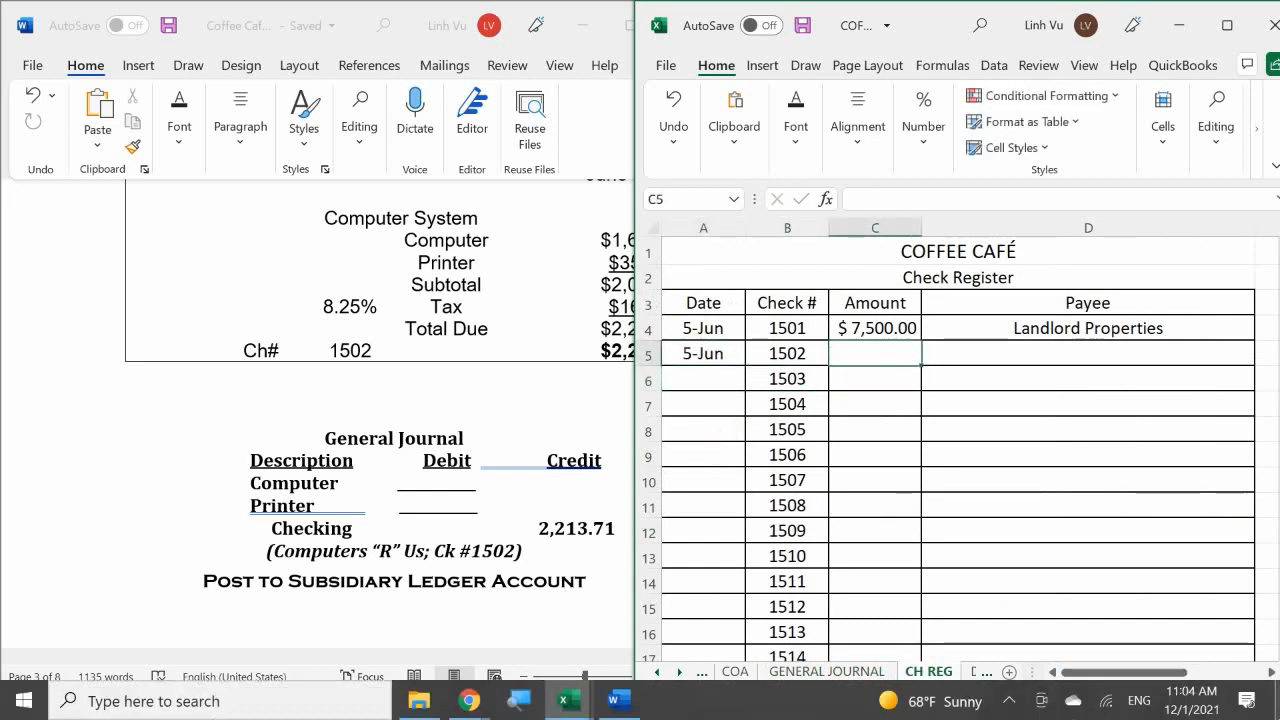
text(2,213.7)
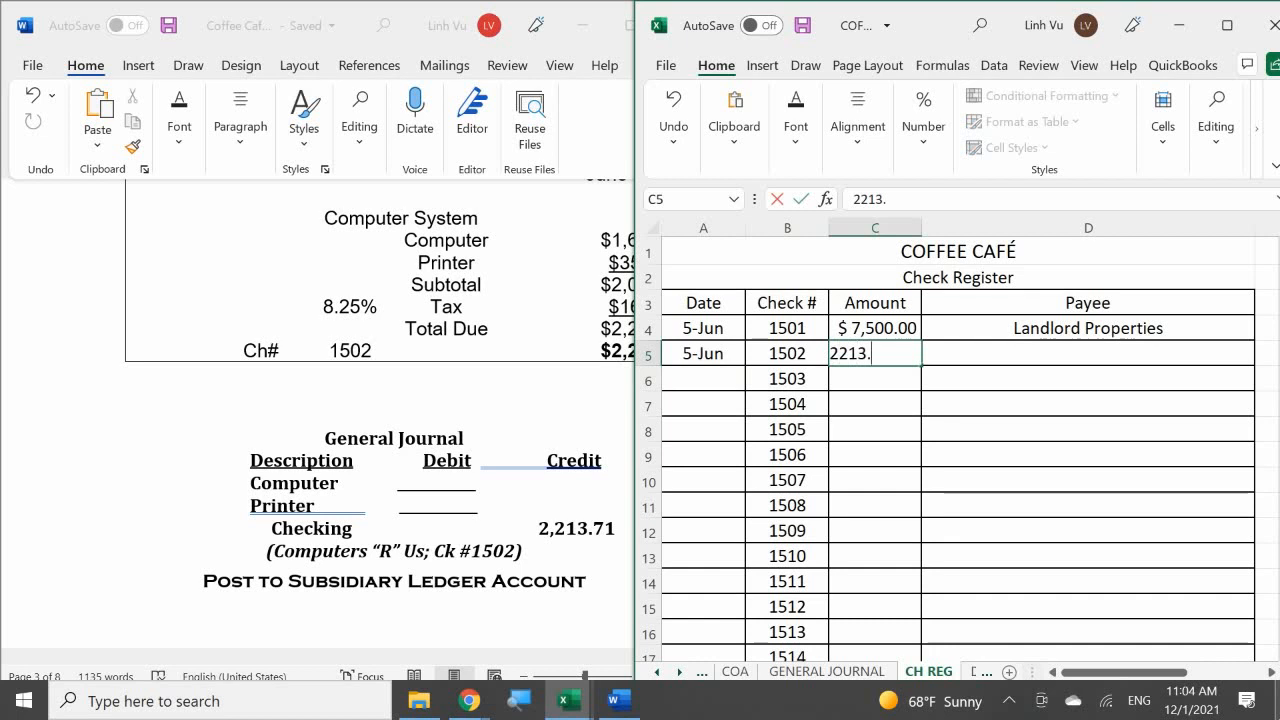
text(1)
key(Return)
Enter Computers R Us as the payee of check 1502 in the check register, checking the vendor name on the sales receipt.
key(Right)
key(Up)
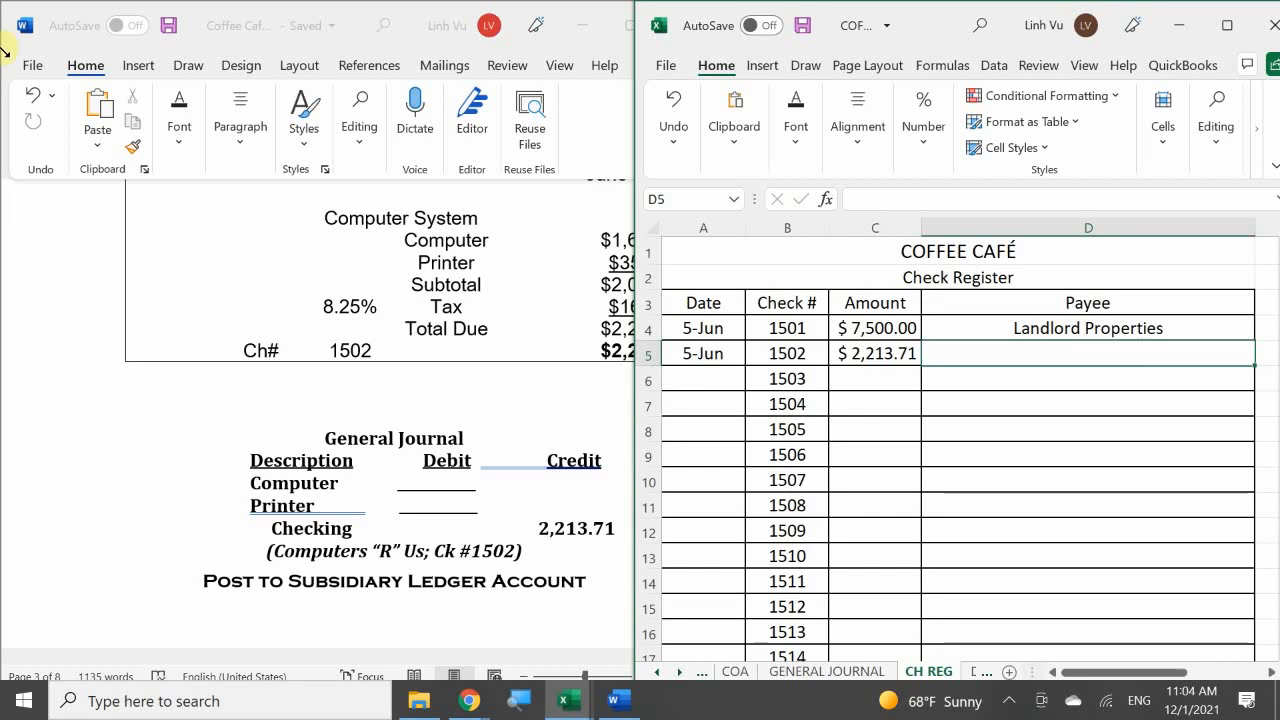
click(340, 452)
scroll(346, 457, up, 5)
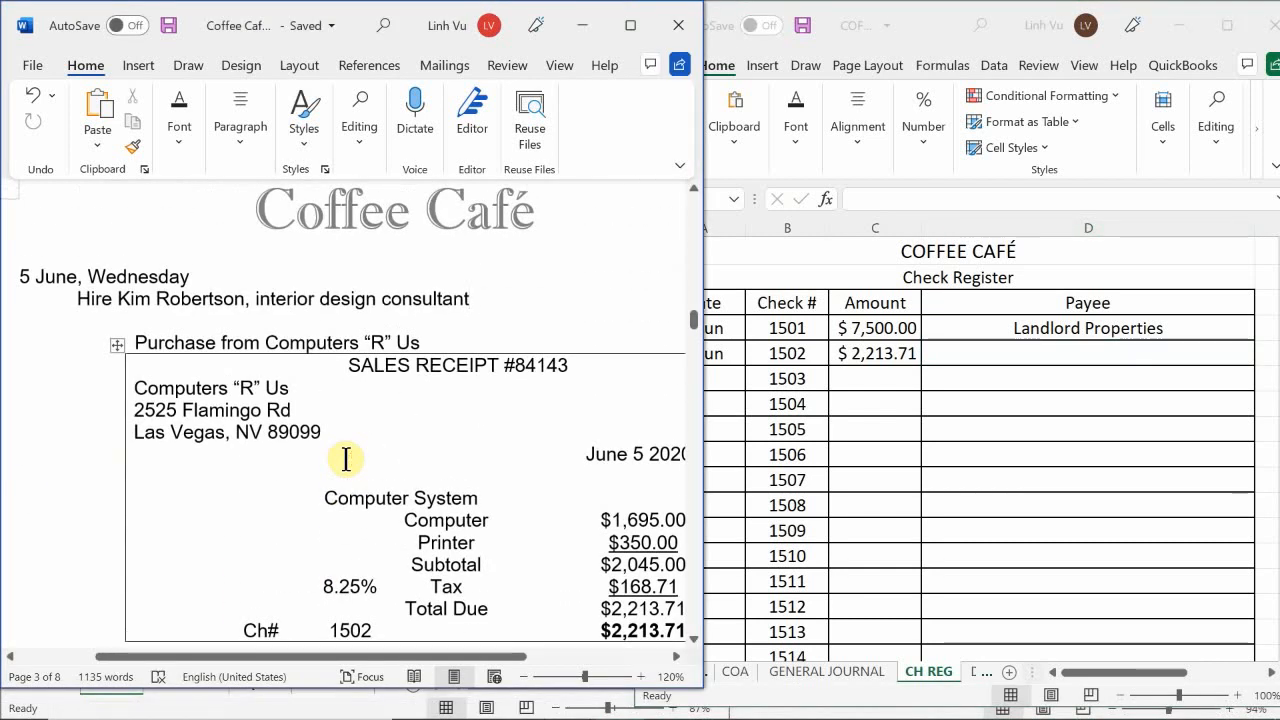
click(1008, 352)
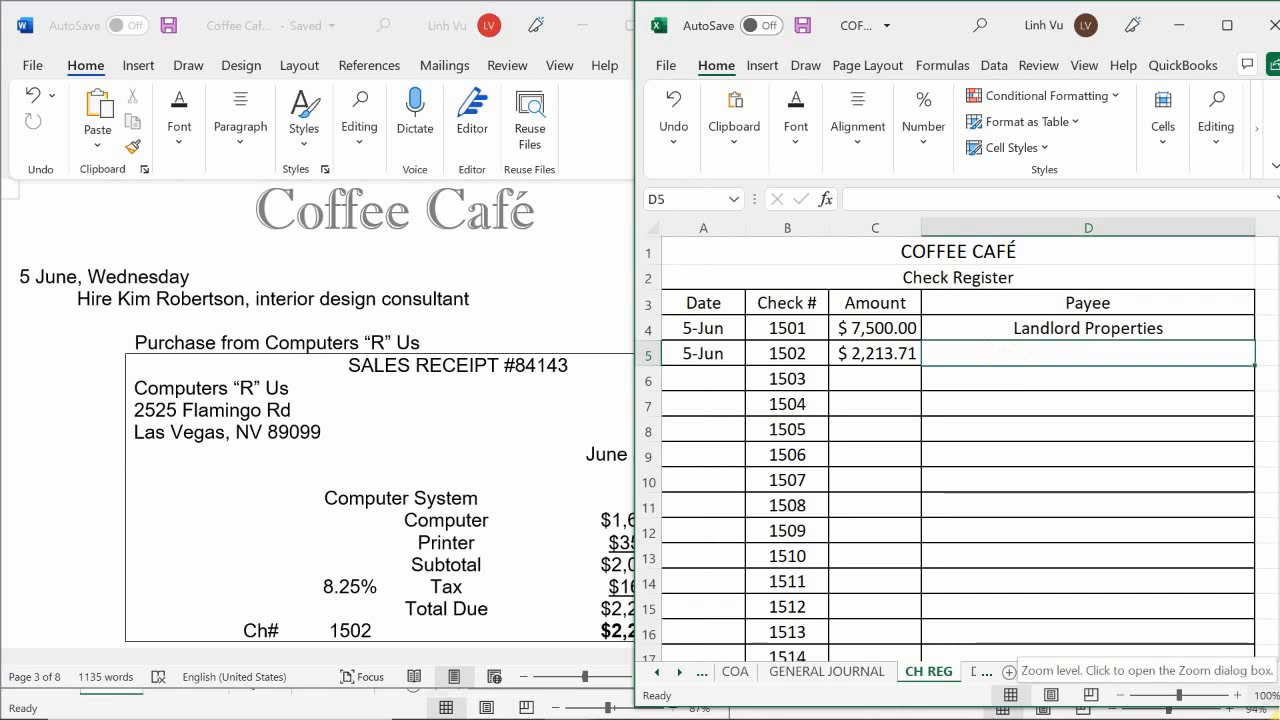
text(C)
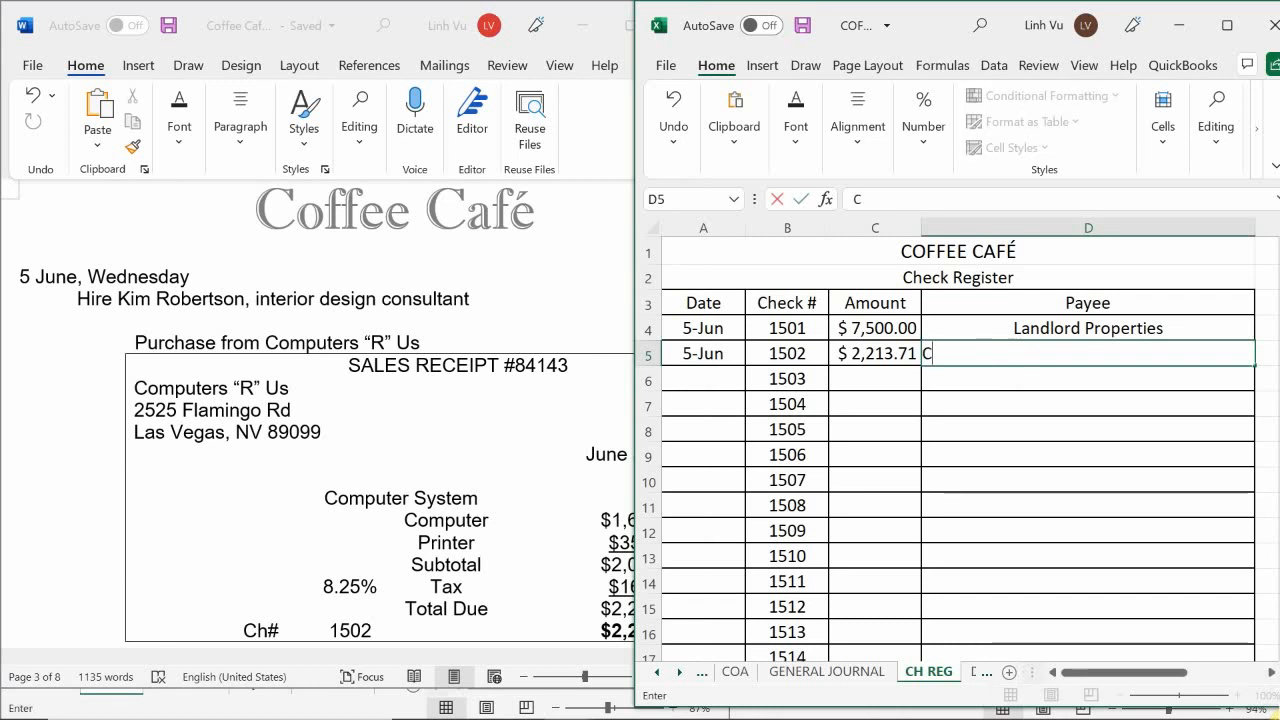
text(o)
key(BackSpace)
text(omputer)
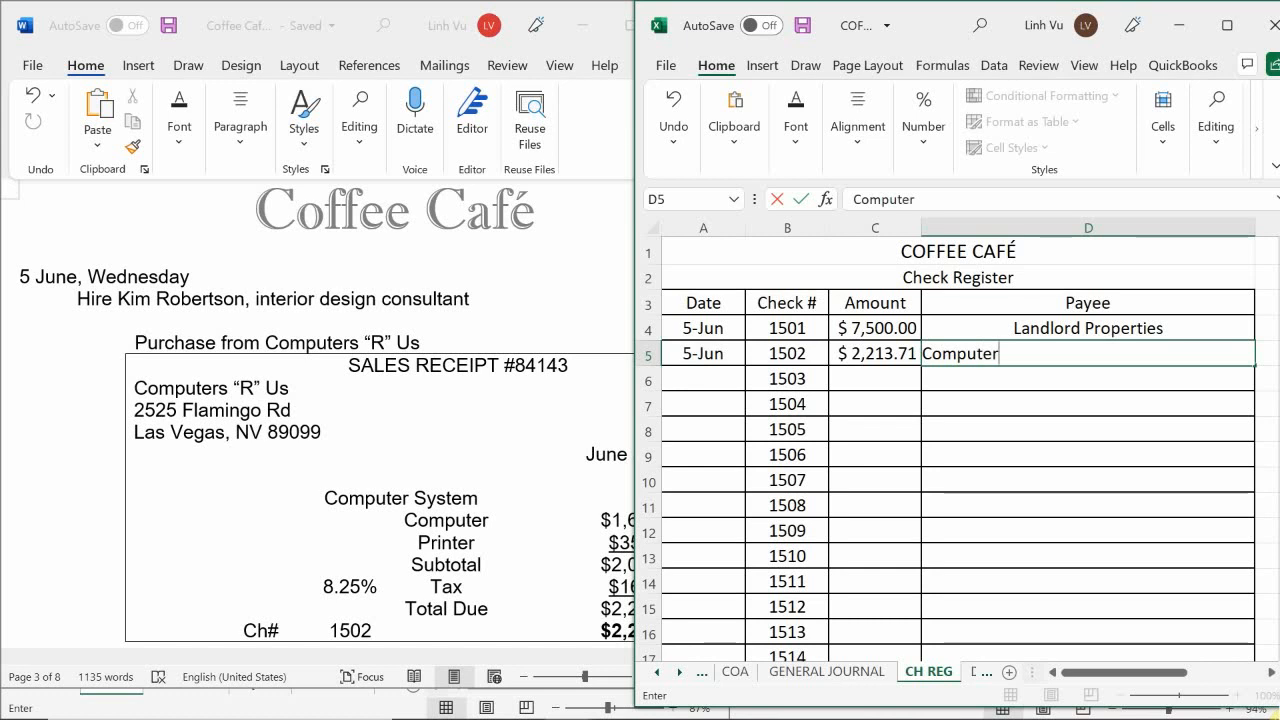
text(s R Us)
key(Return)
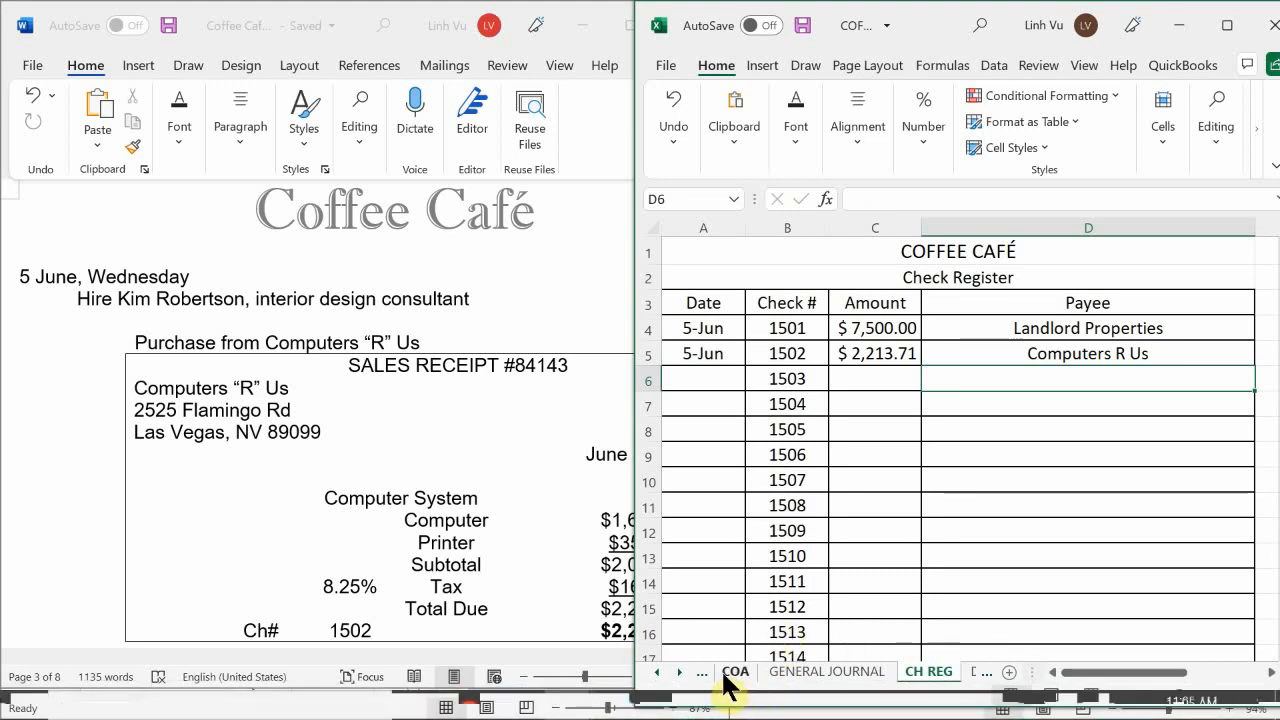
Enter the explanation "(Computers R Us, Ch#1502)" in B27 of the general journal, below the Checking credit.
click(783, 674)
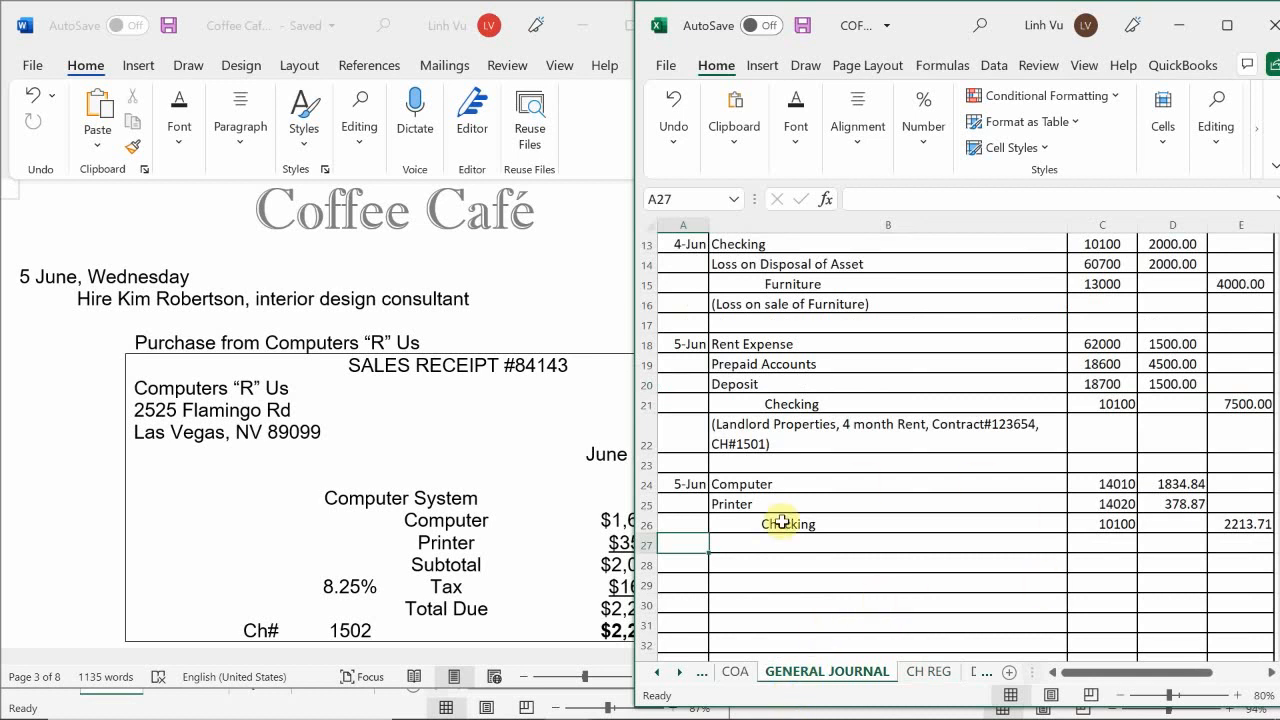
click(743, 543)
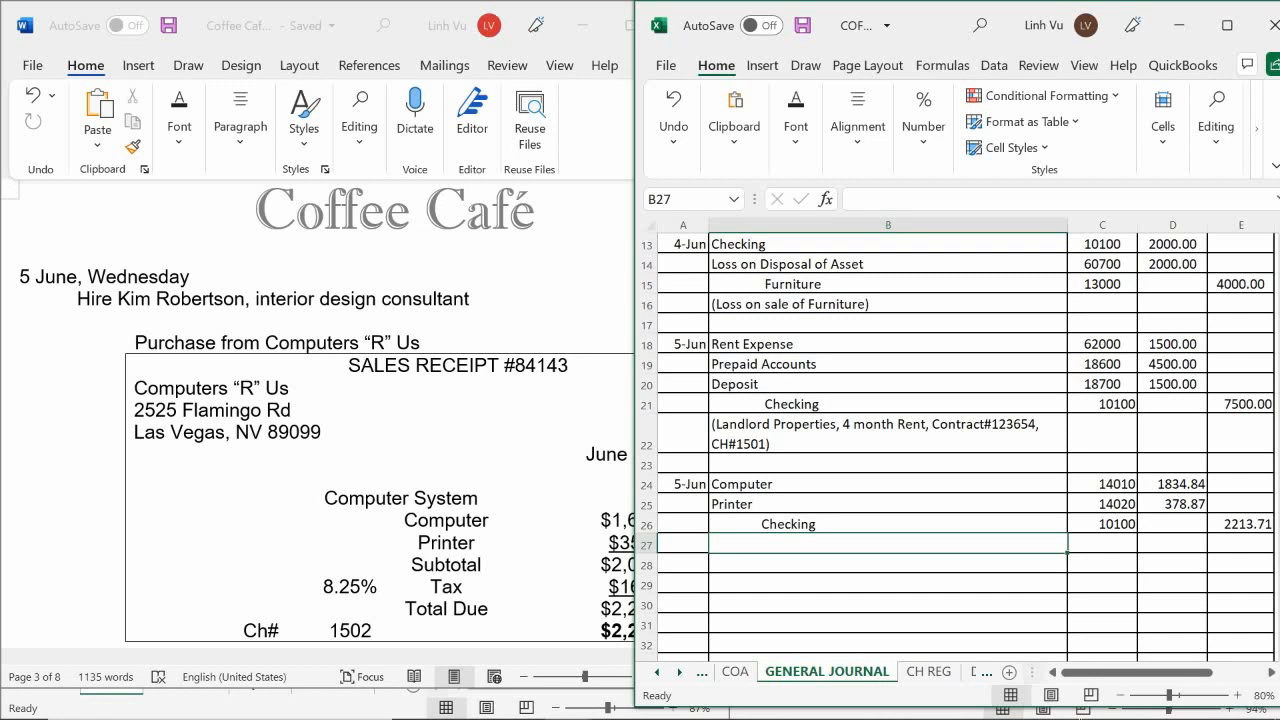
text(()
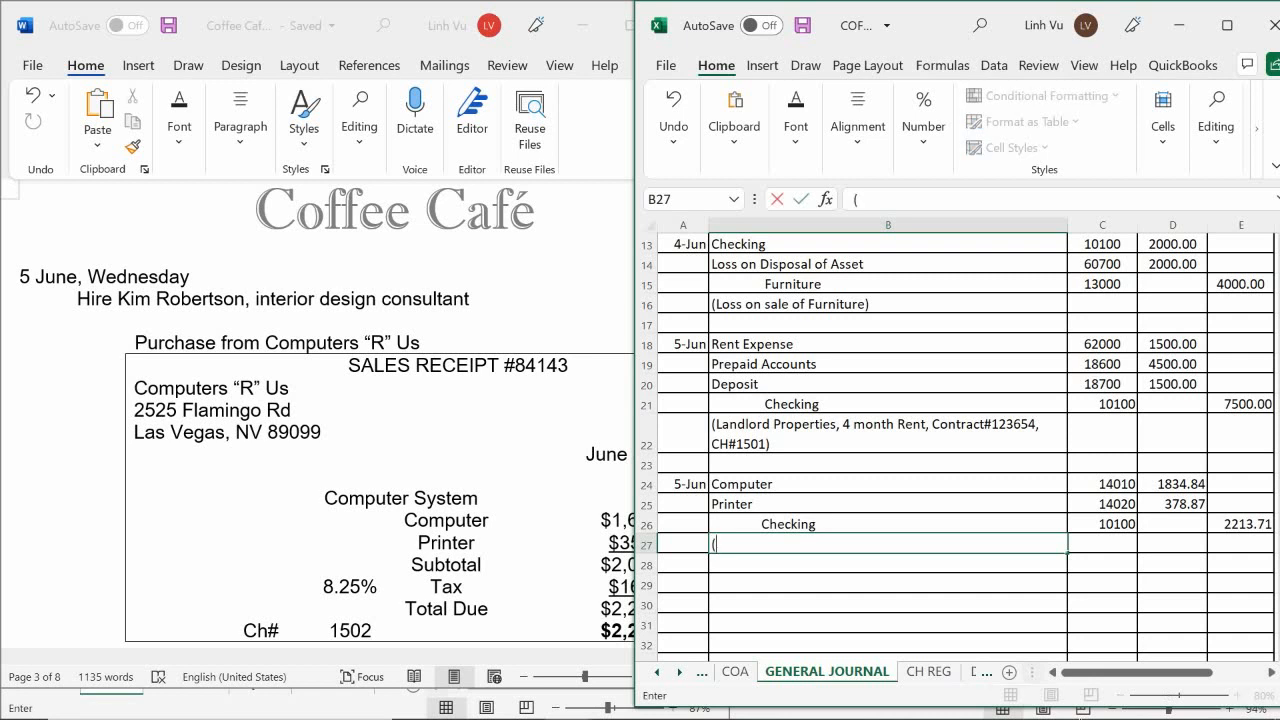
text(Computer)
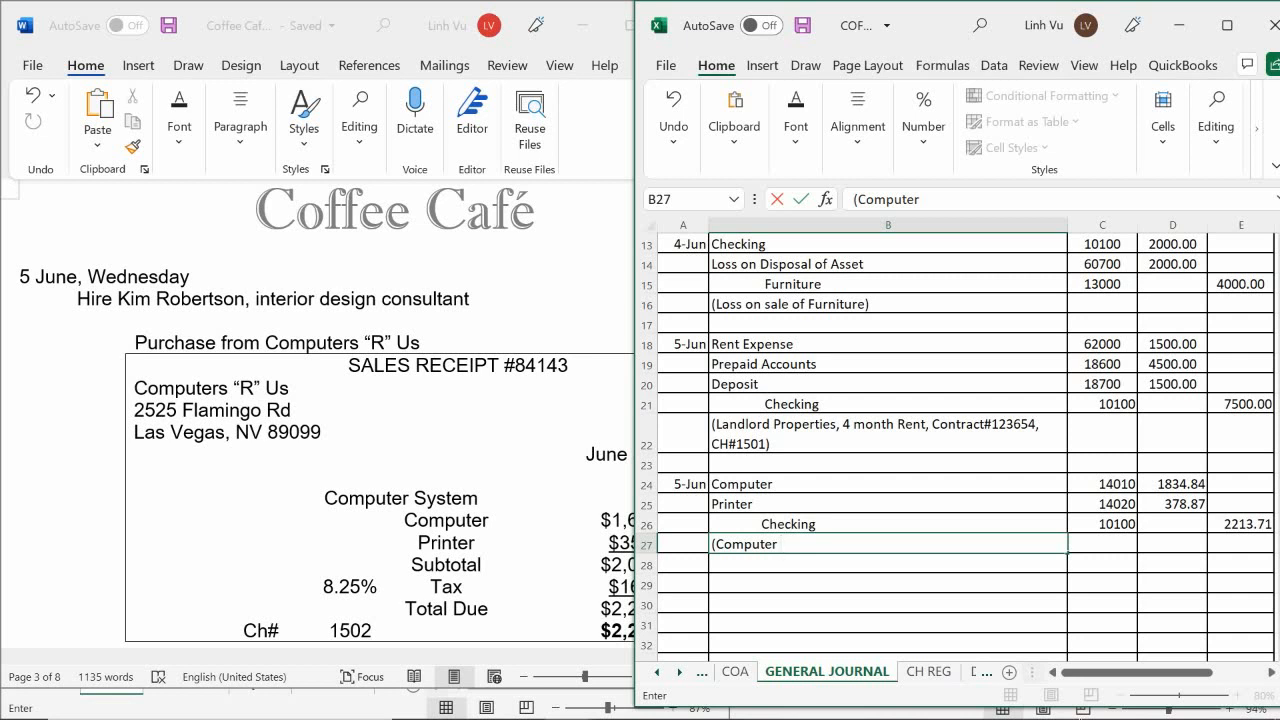
text(R)
key(BackSpace)
key(BackSpace)
text(s R Us)
text(, )
text(Cg)
key(BackSpace)
text(h#1502))
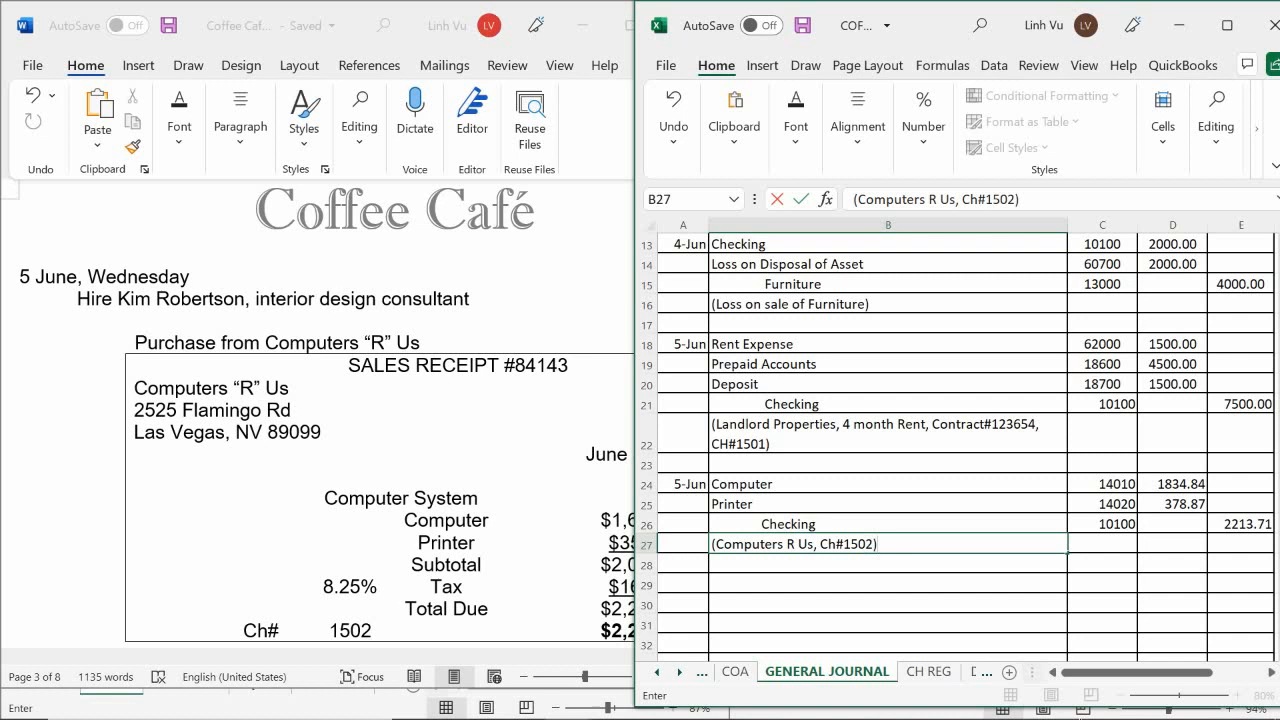
key(Return)
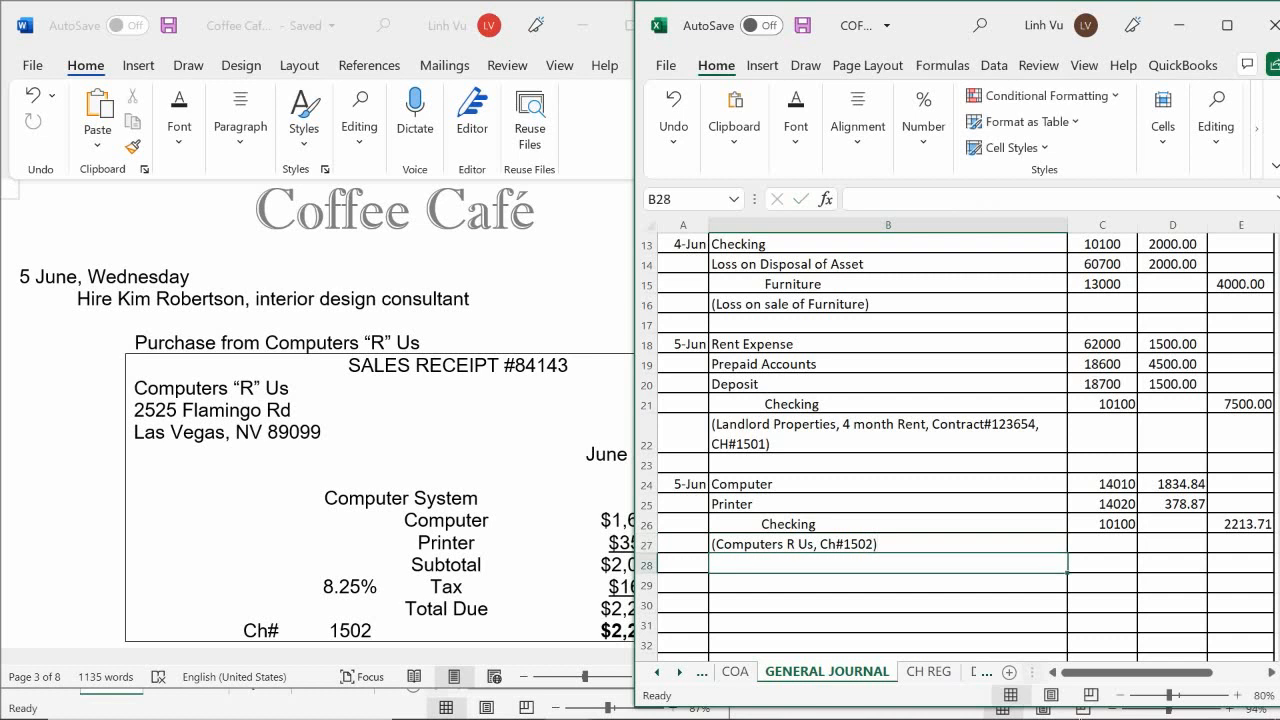
Review the journal solution and the posting instruction below the computer sales receipt in Word.
click(335, 480)
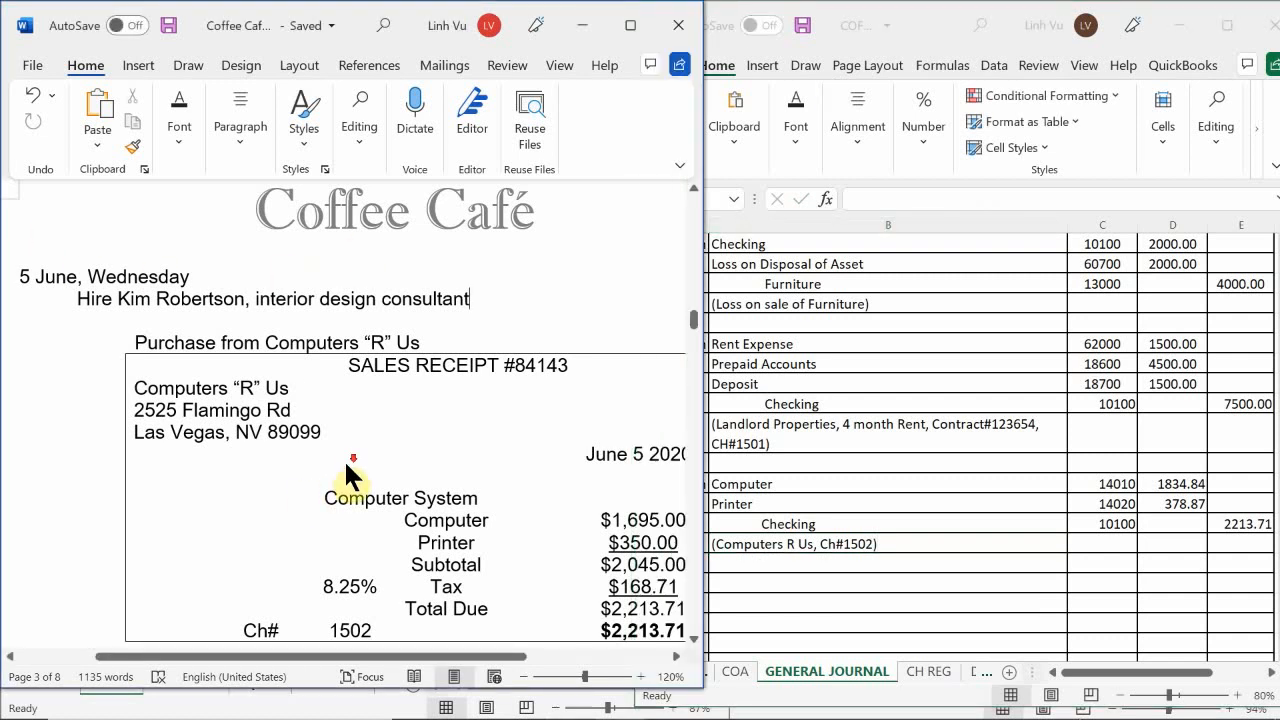
scroll(344, 459, down, 5)
scroll(393, 480, up, 1)
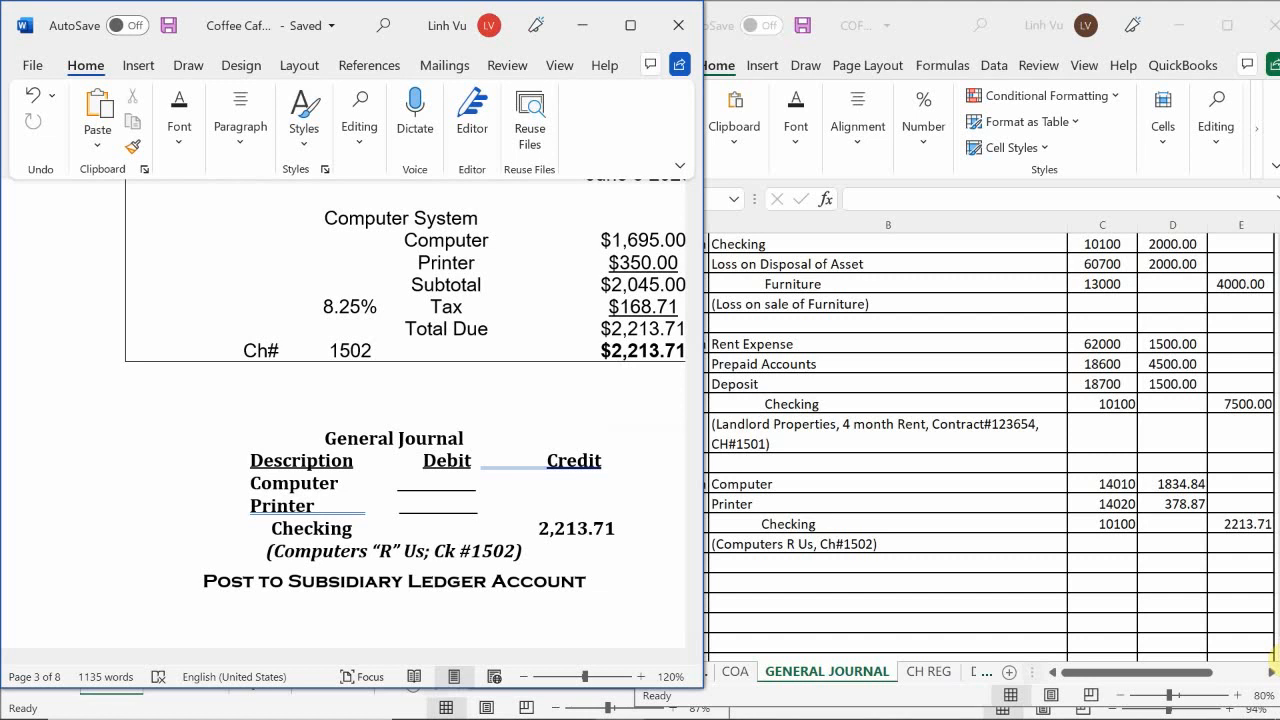
Switch to the Excel ledger workbook and locate the Computer account 14010 on the ASSETS sheet.
mouse_move(588, 710)
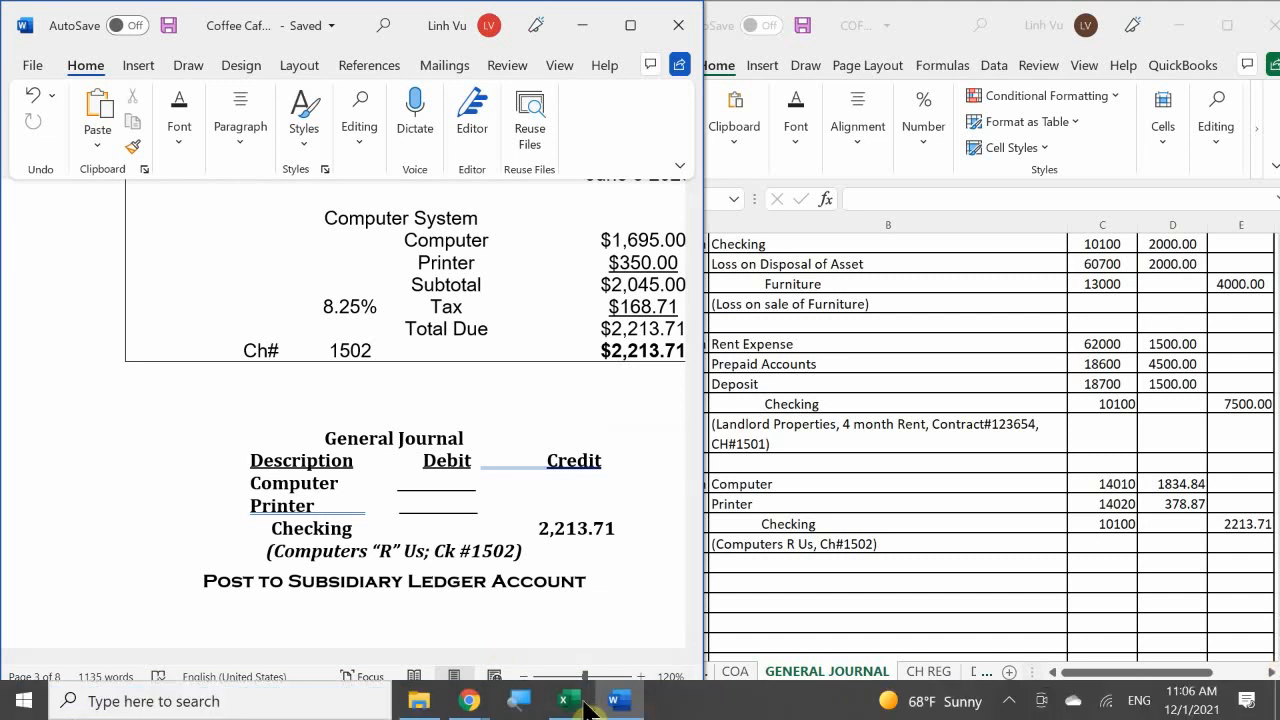
click(503, 652)
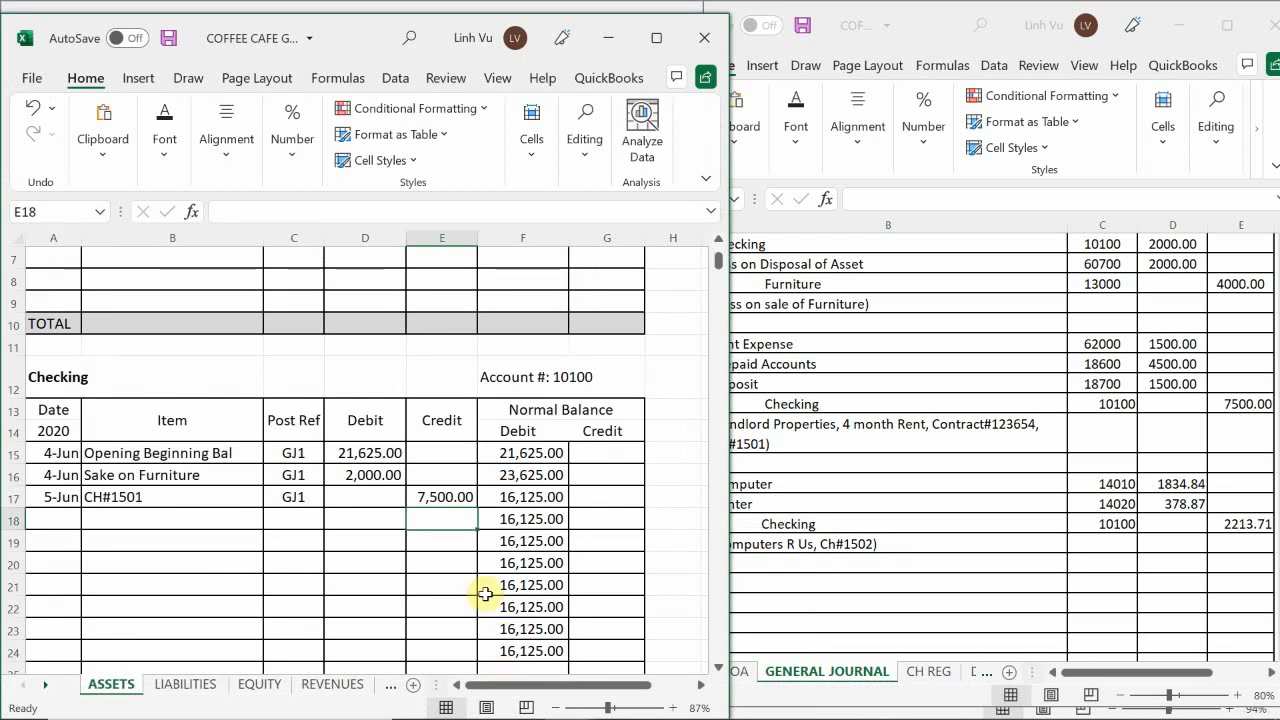
mouse_move(95, 708)
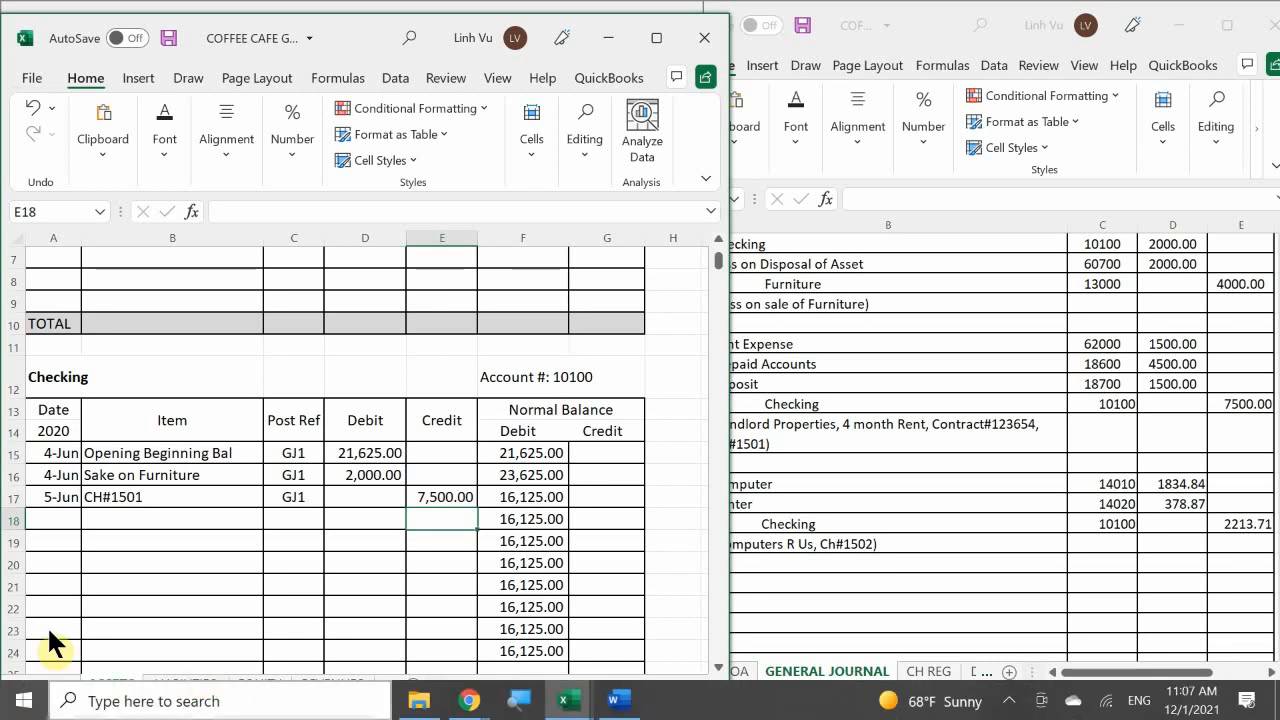
click(117, 545)
scroll(118, 552, down, 20)
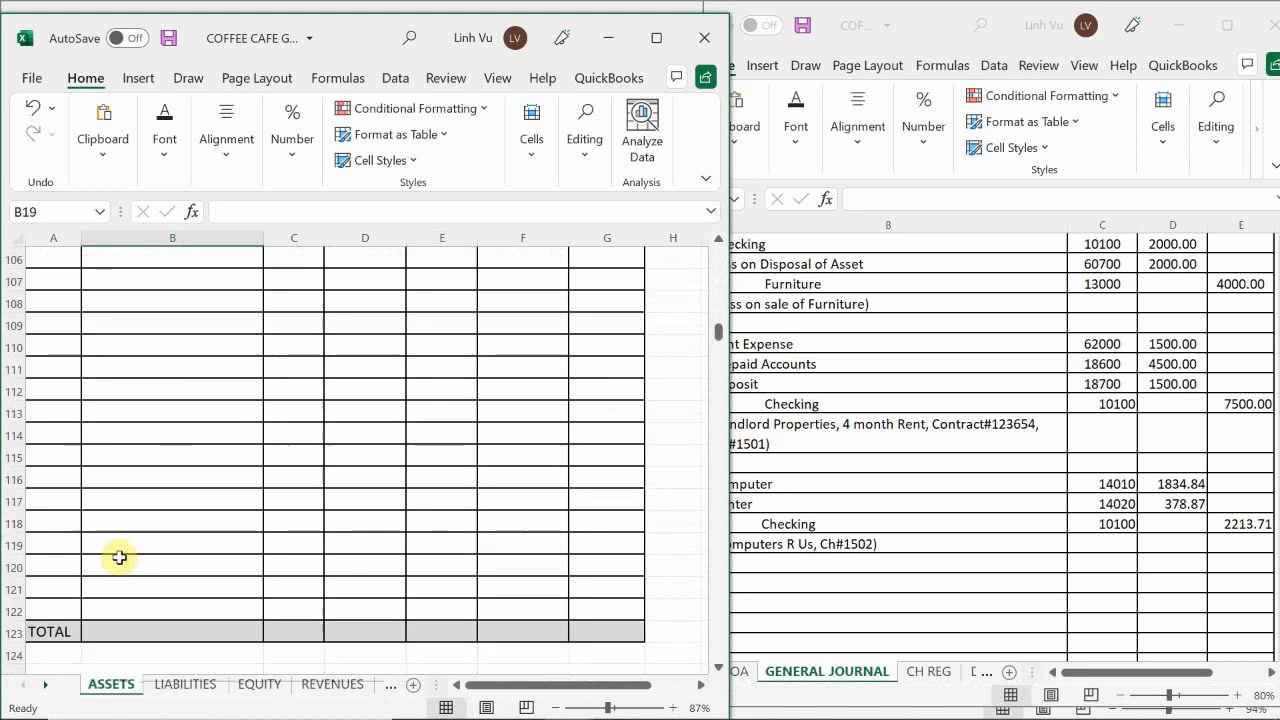
scroll(118, 557, down, 20)
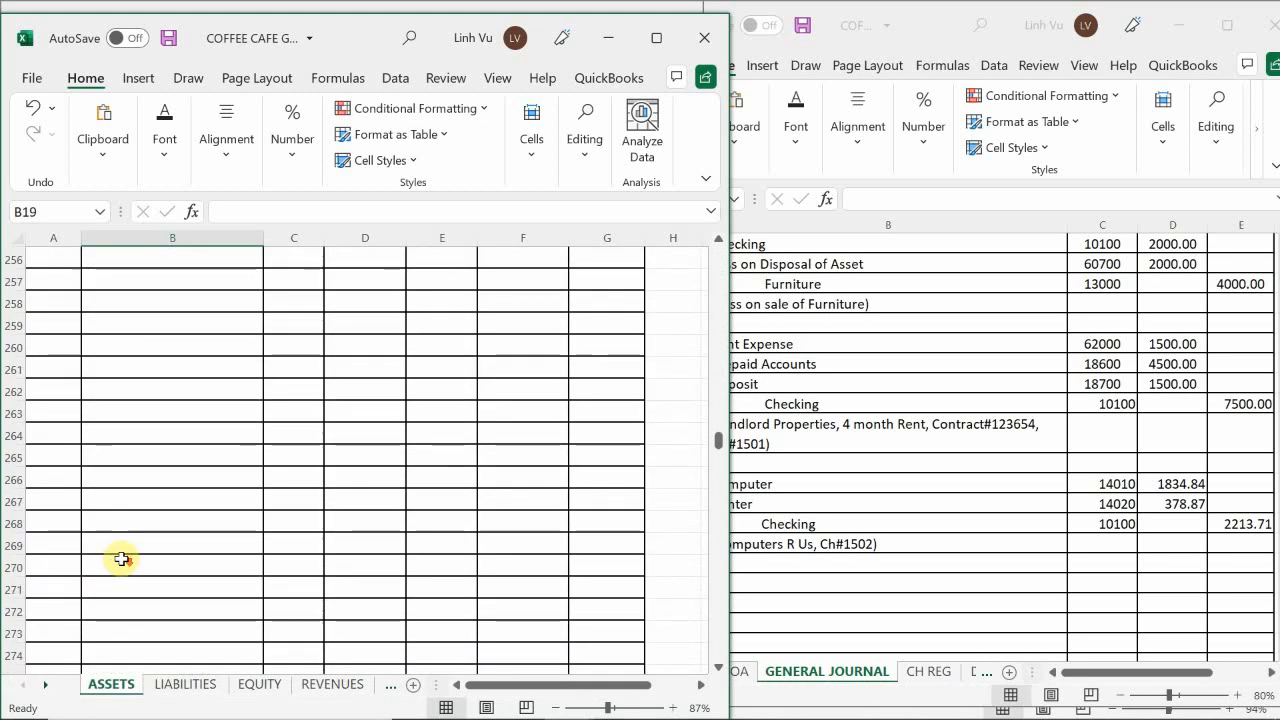
scroll(121, 559, down, 16)
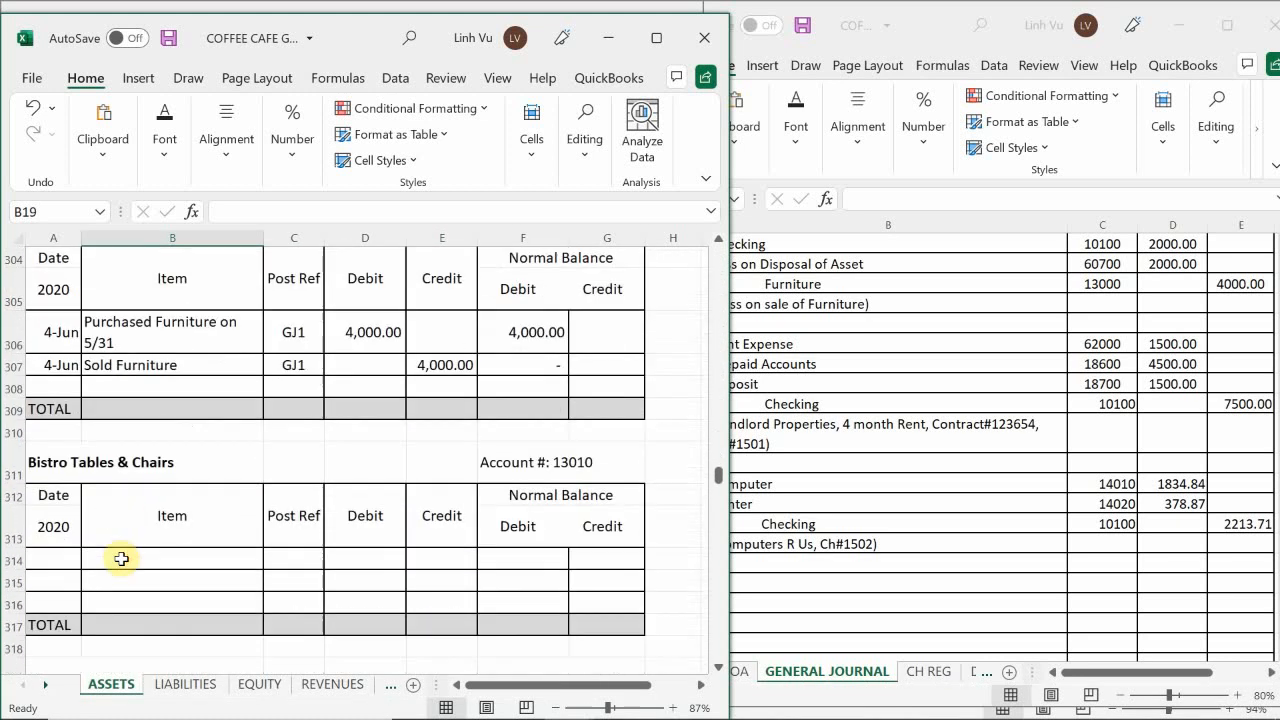
scroll(121, 560, down, 20)
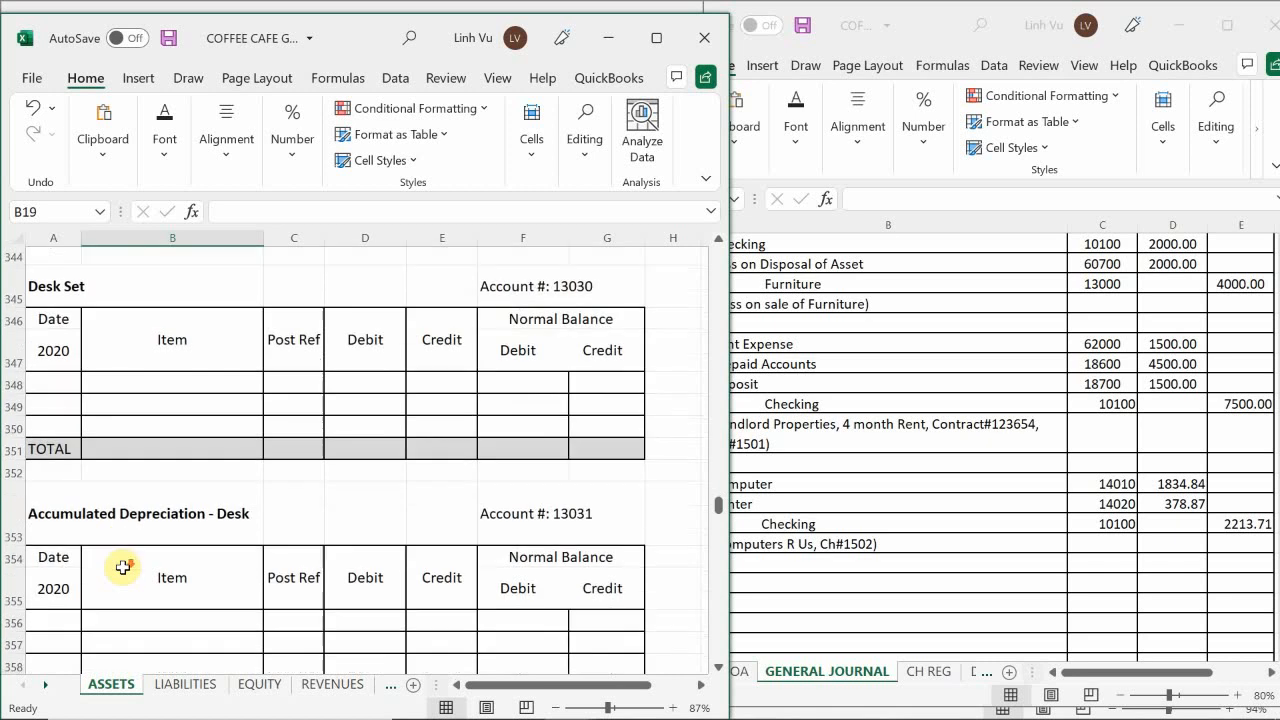
scroll(122, 567, down, 14)
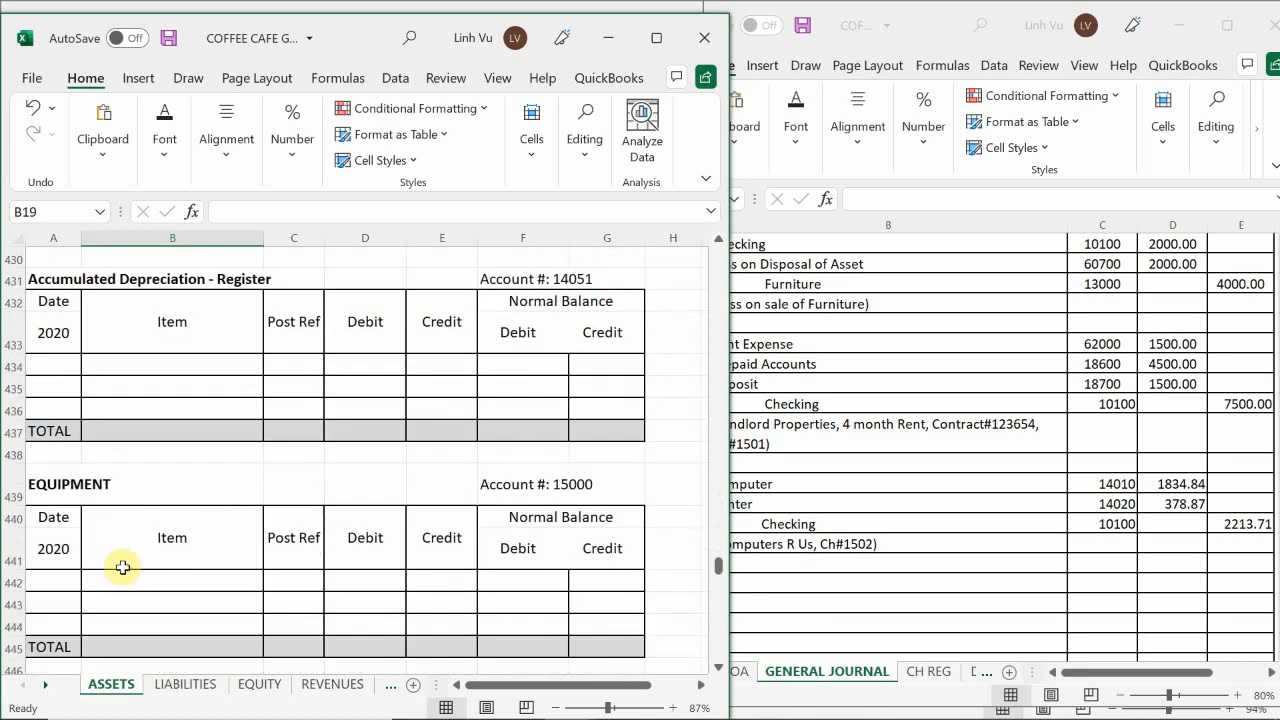
scroll(122, 567, down, 14)
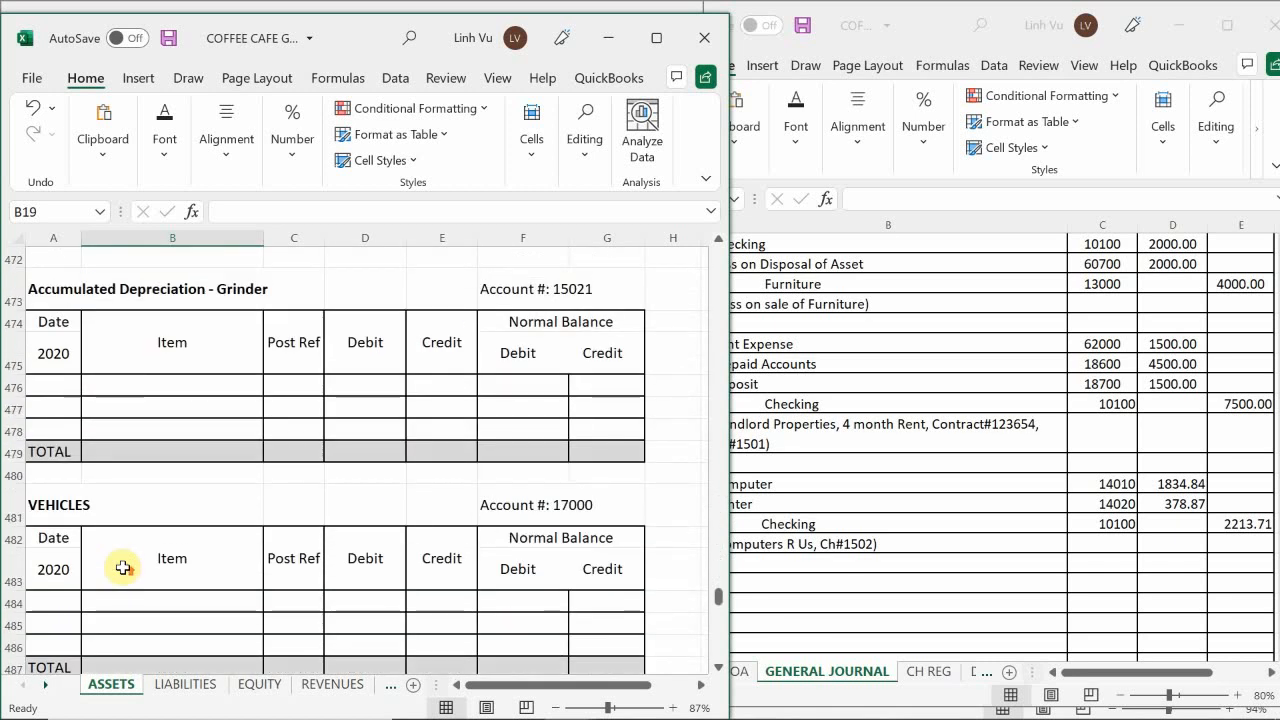
scroll(122, 567, up, 11)
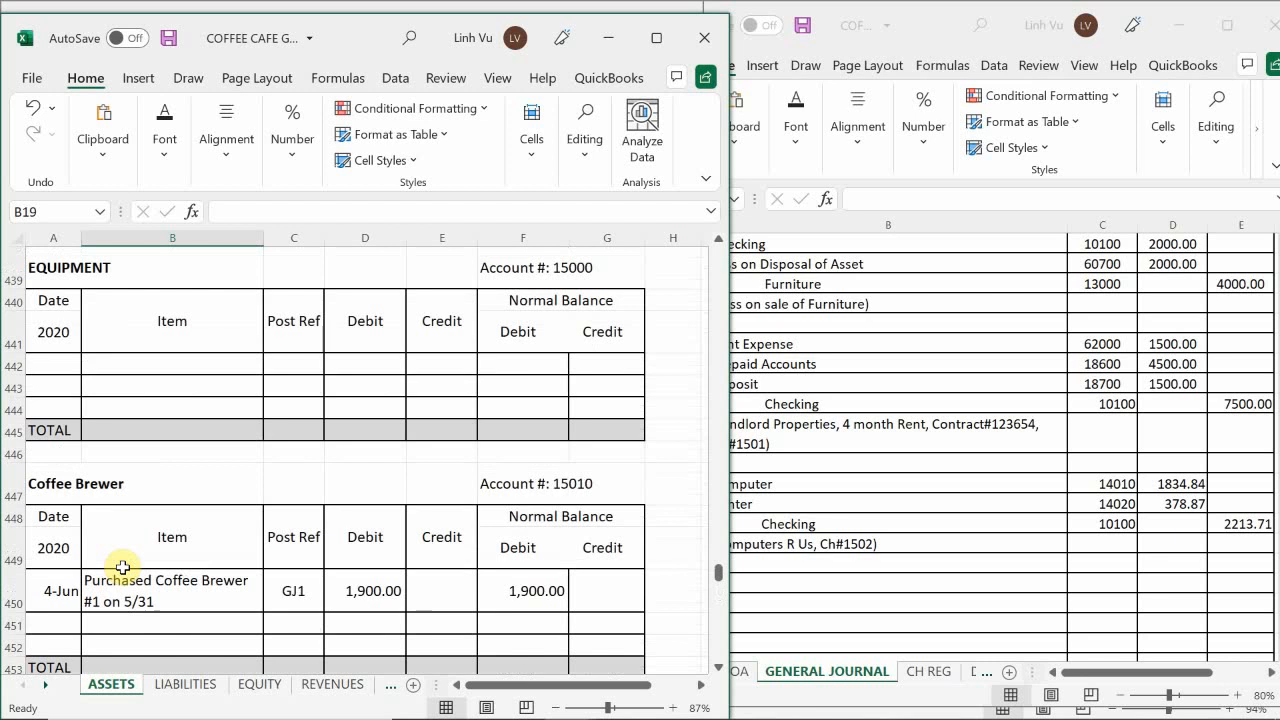
scroll(122, 567, down, 2)
scroll(122, 567, up, 10)
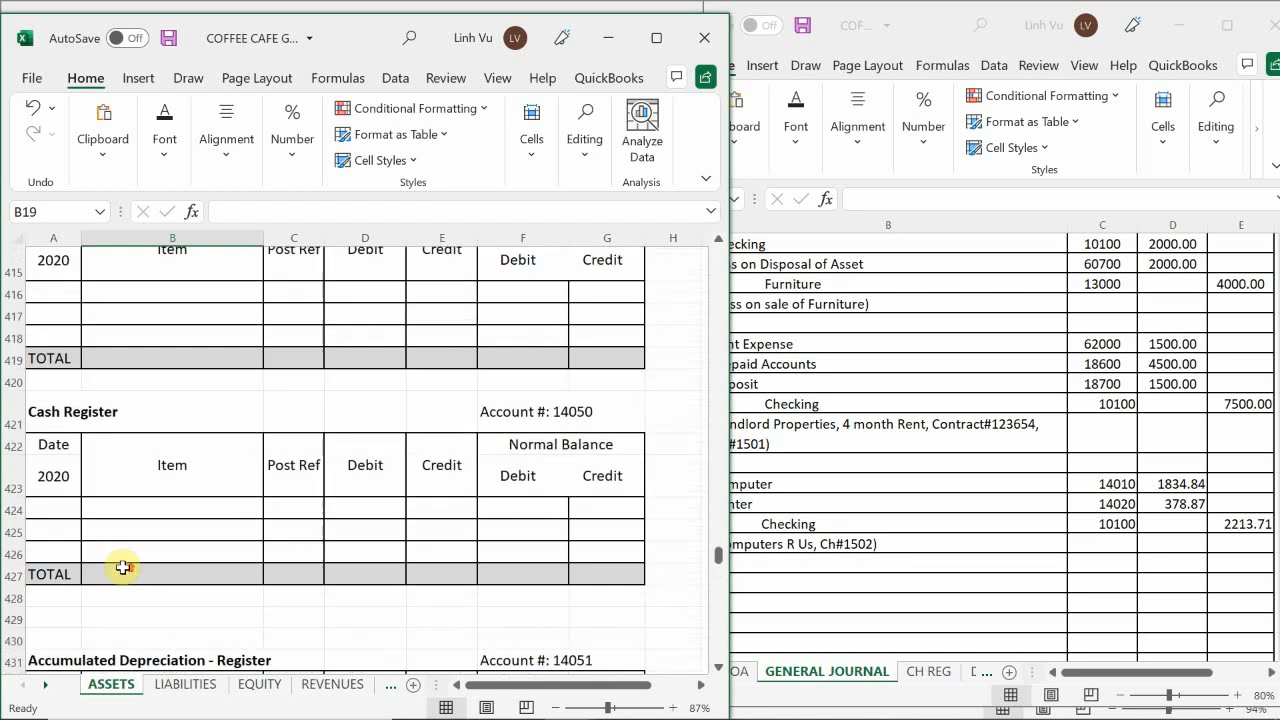
scroll(122, 567, up, 4)
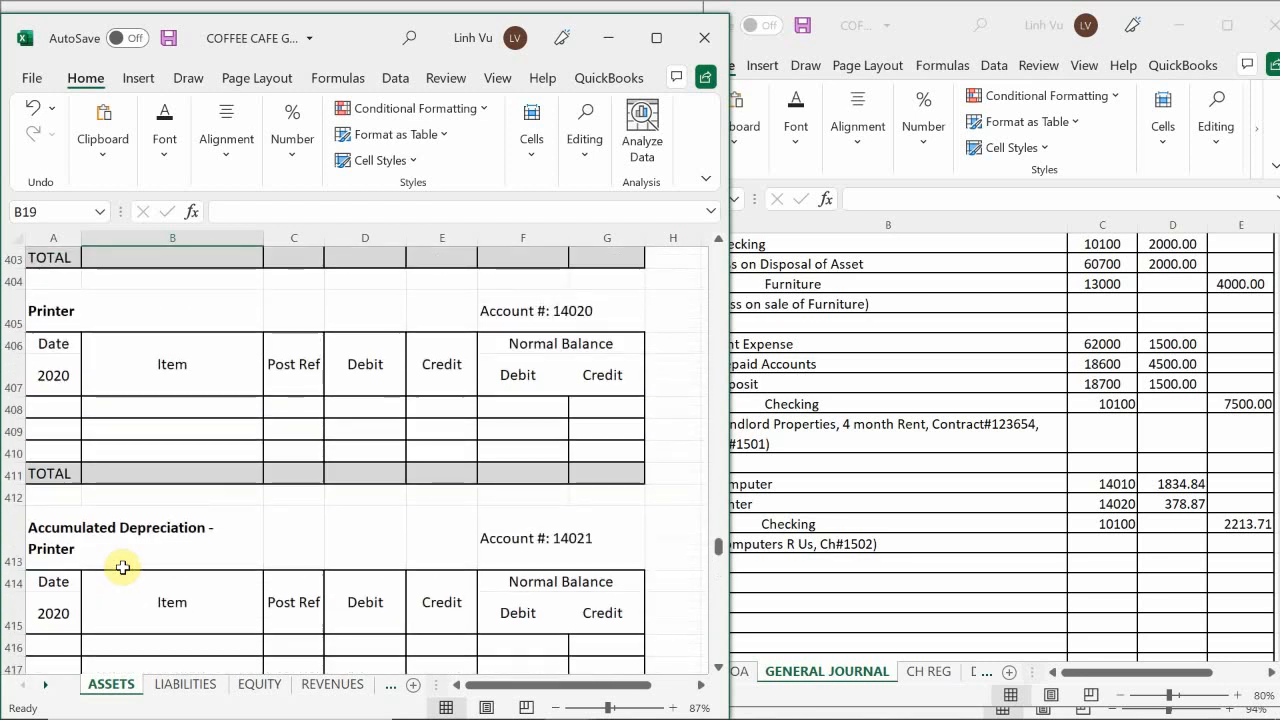
scroll(122, 567, up, 8)
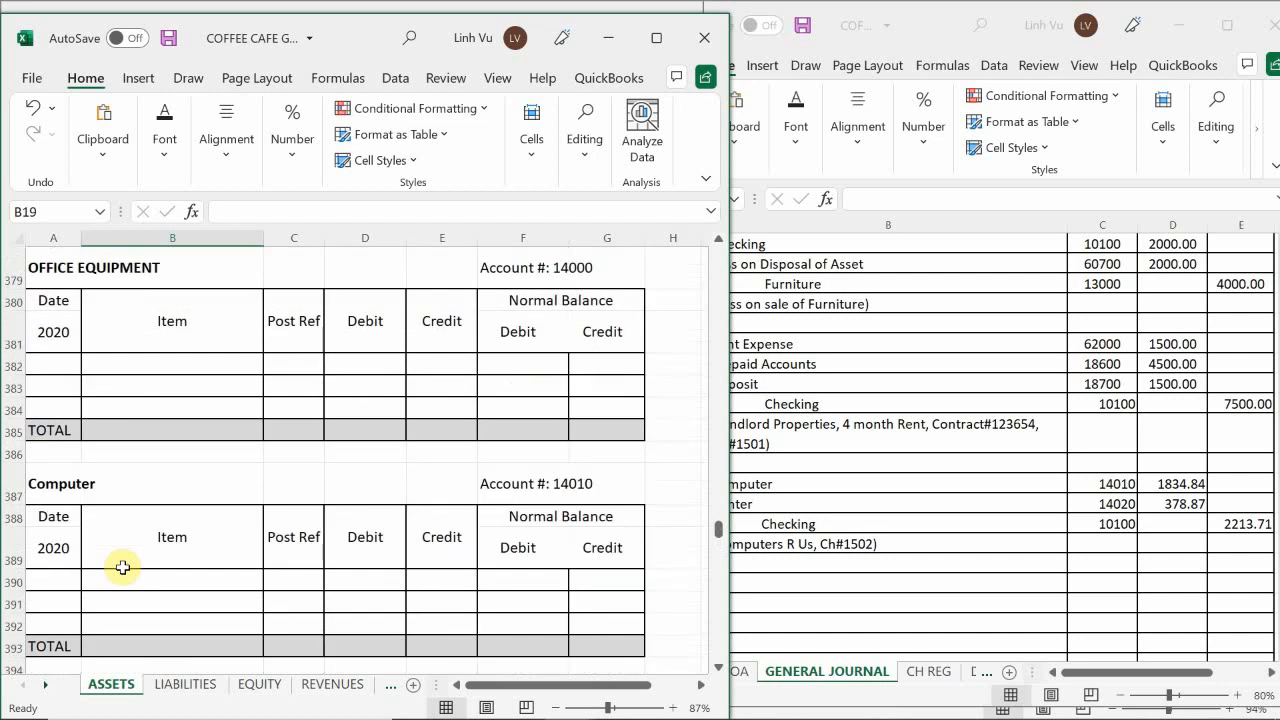
click(55, 489)
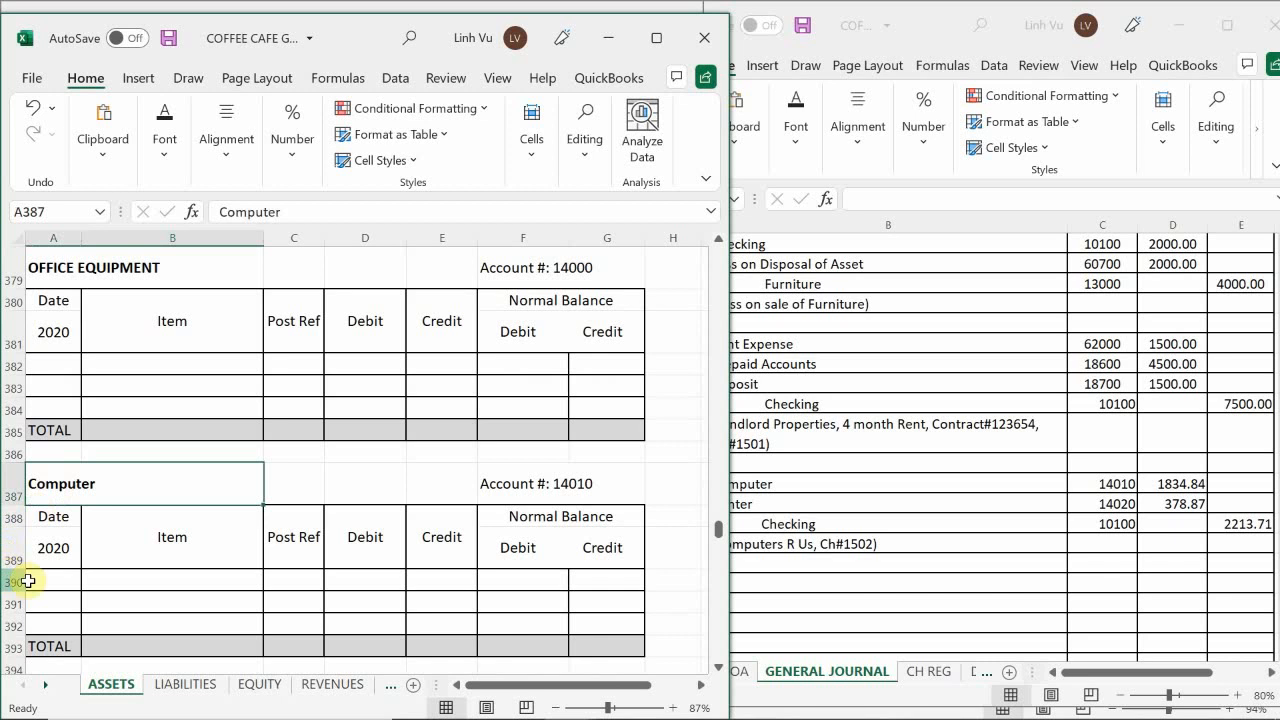
click(60, 580)
text(6/4)
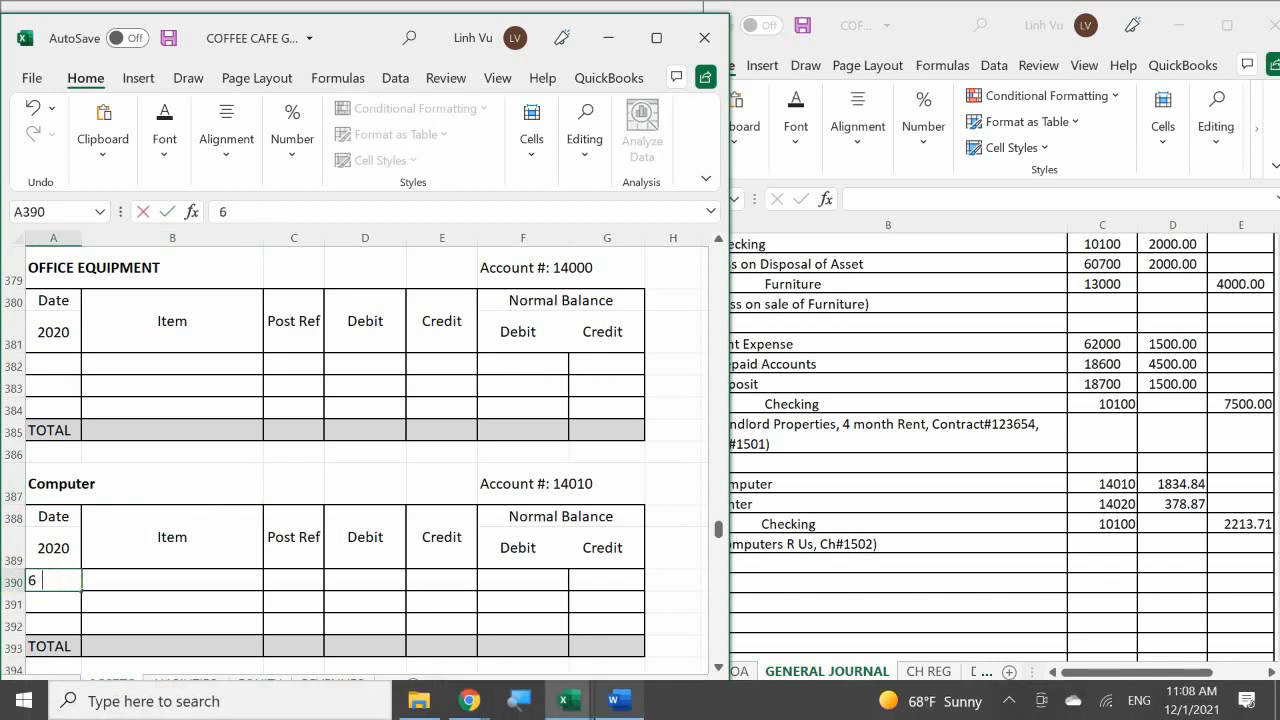
key(Return)
click(172, 580)
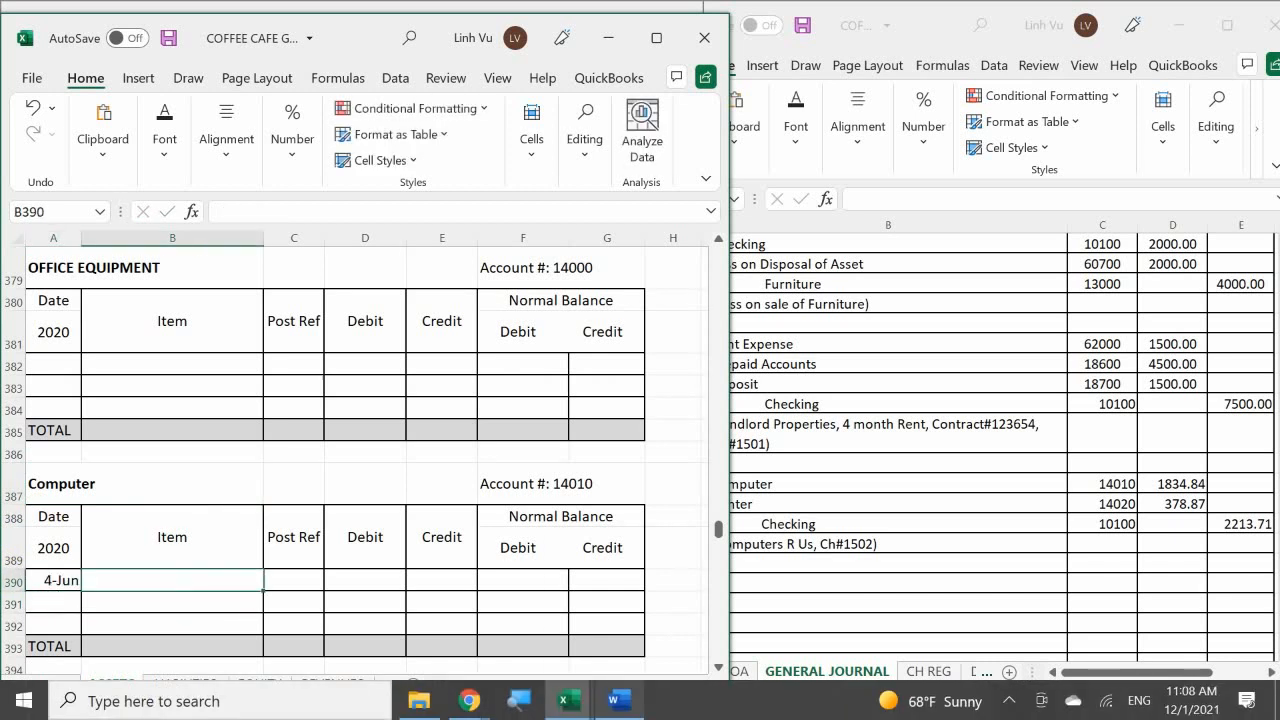
Enter the date 6/5 in A390, the first row of the Computer ledger account.
key(Left)
text(6/5)
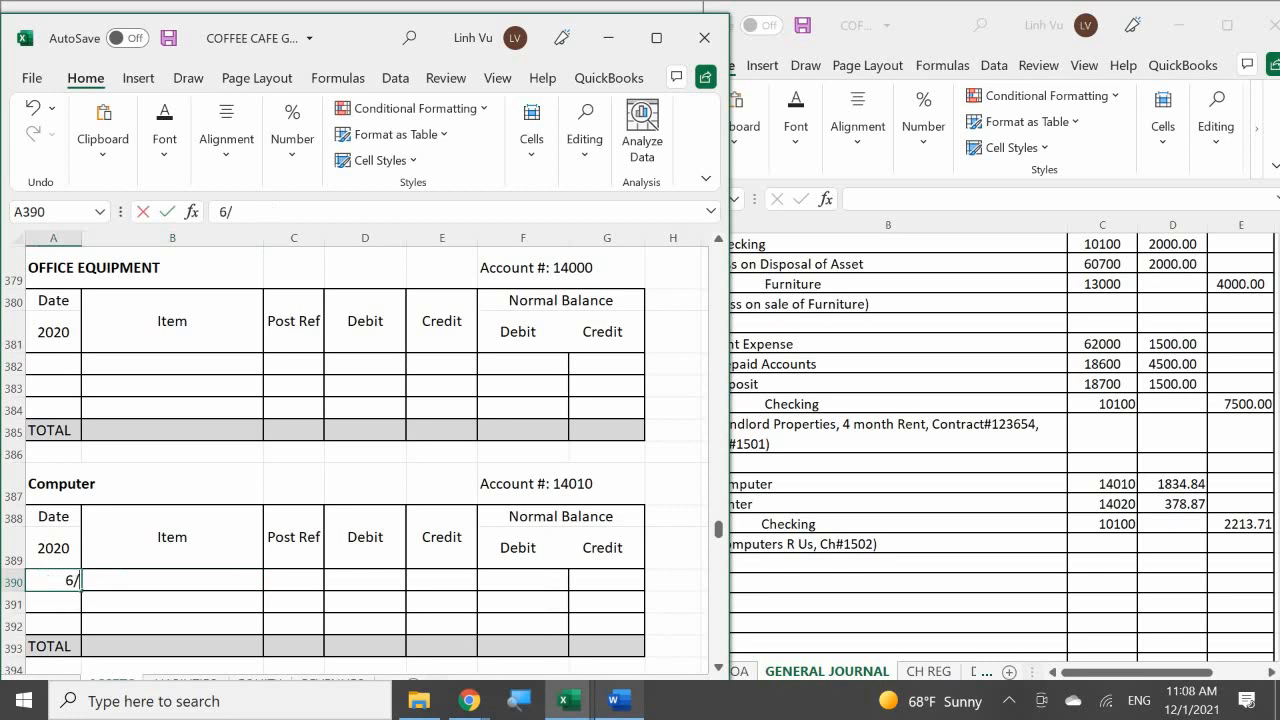
key(Return)
key(Up)
key(Right)
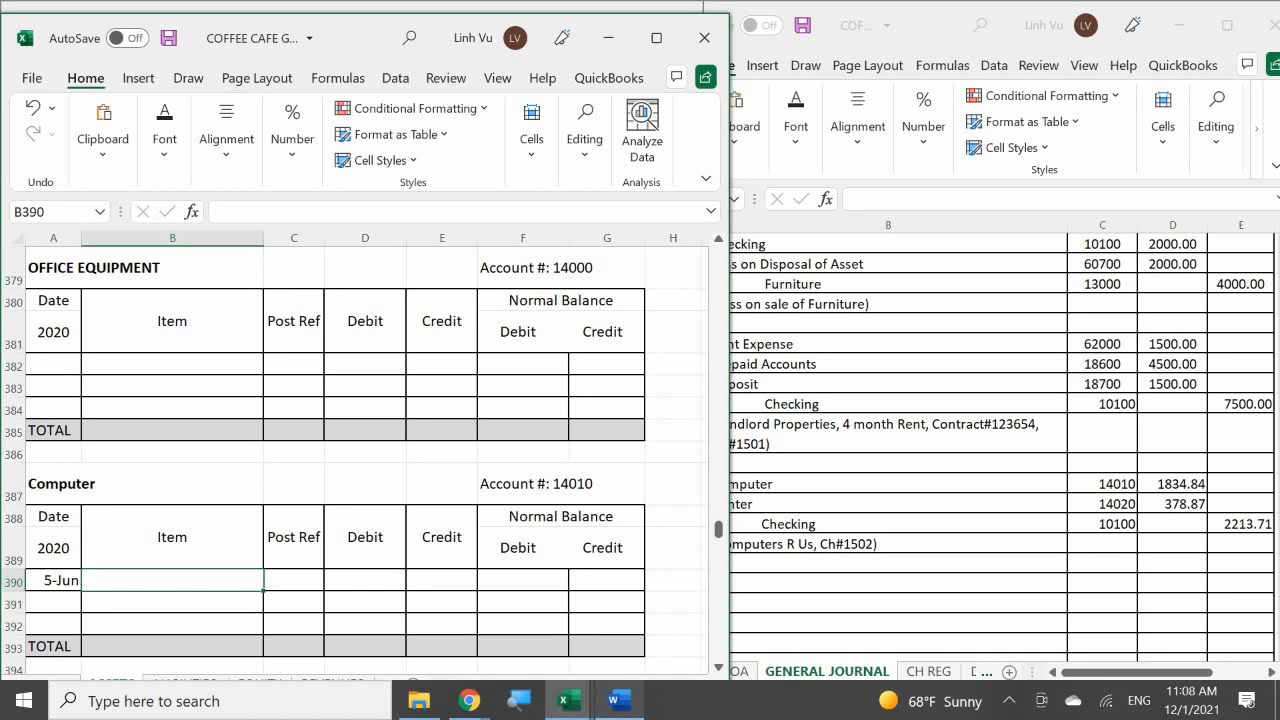
Enter the unfinished item description "$1695 + 8.25% Tax = %13" in B390 of the Computer account.
text($)
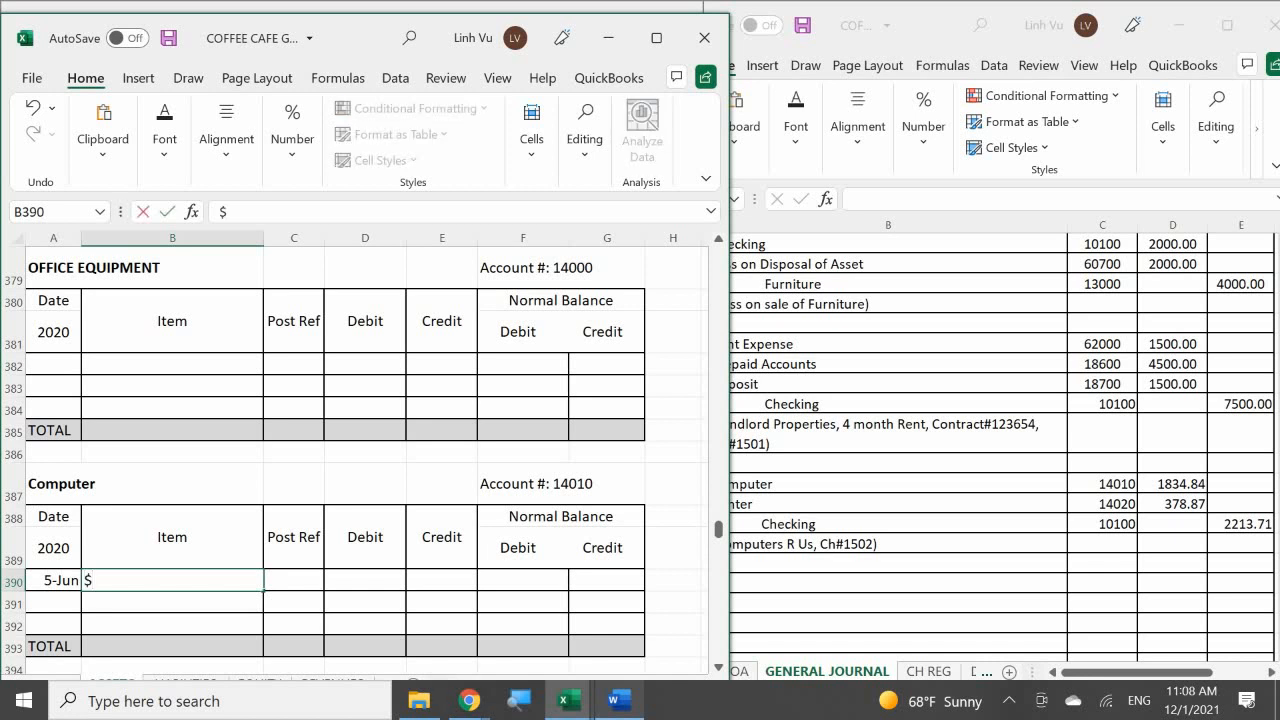
text(1695 + 8.25)
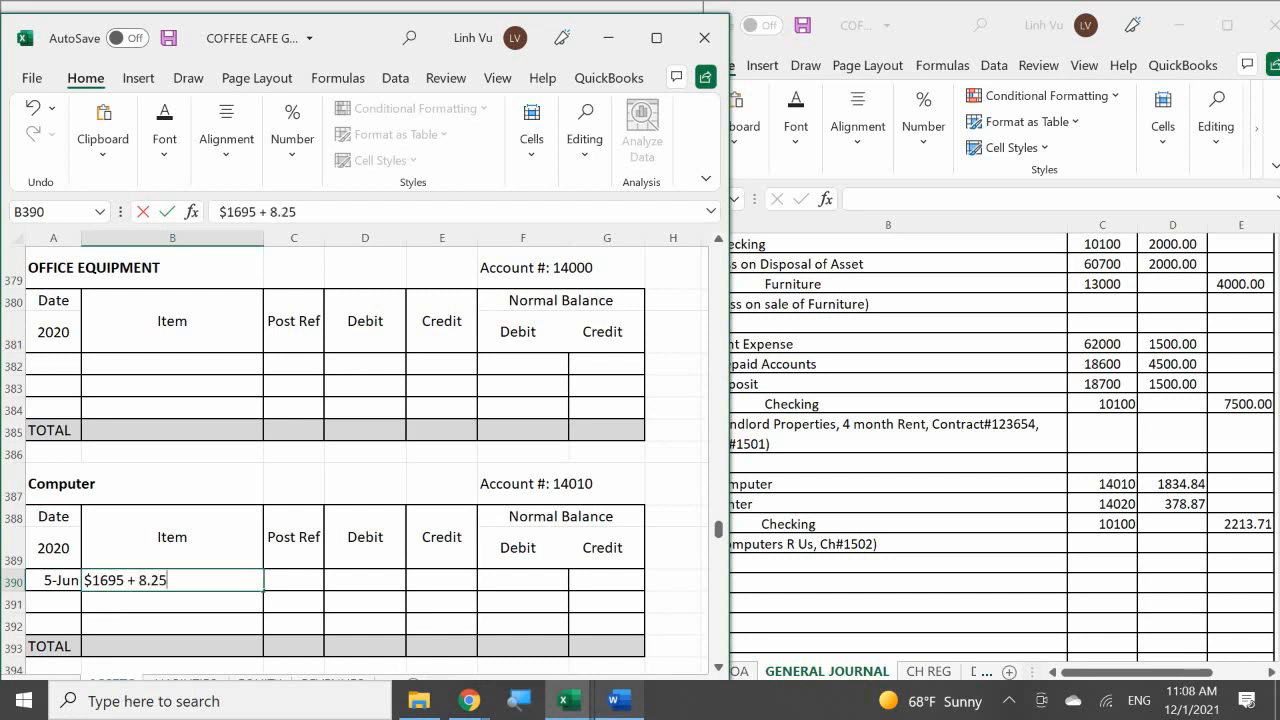
text(% Tax = %13)
Look up the computer's sales tax amount in the calculations beside row 24 of the general journal.
mouse_move(658, 680)
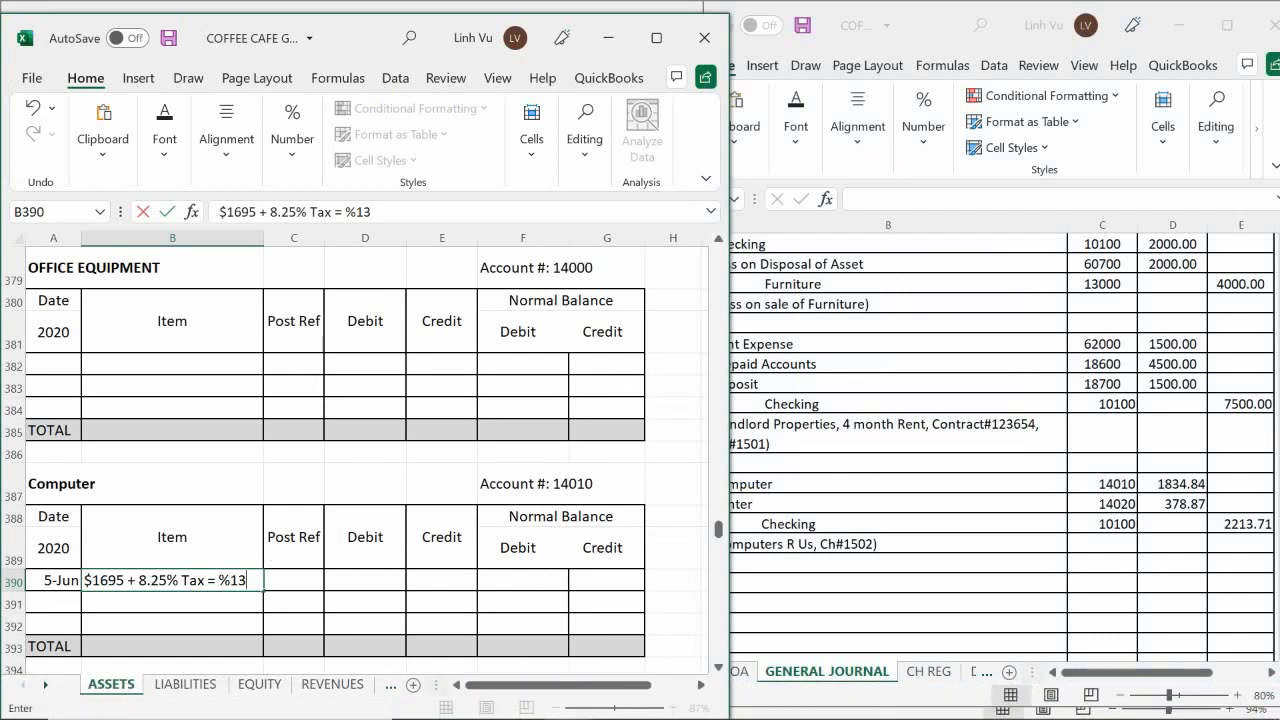
click(990, 572)
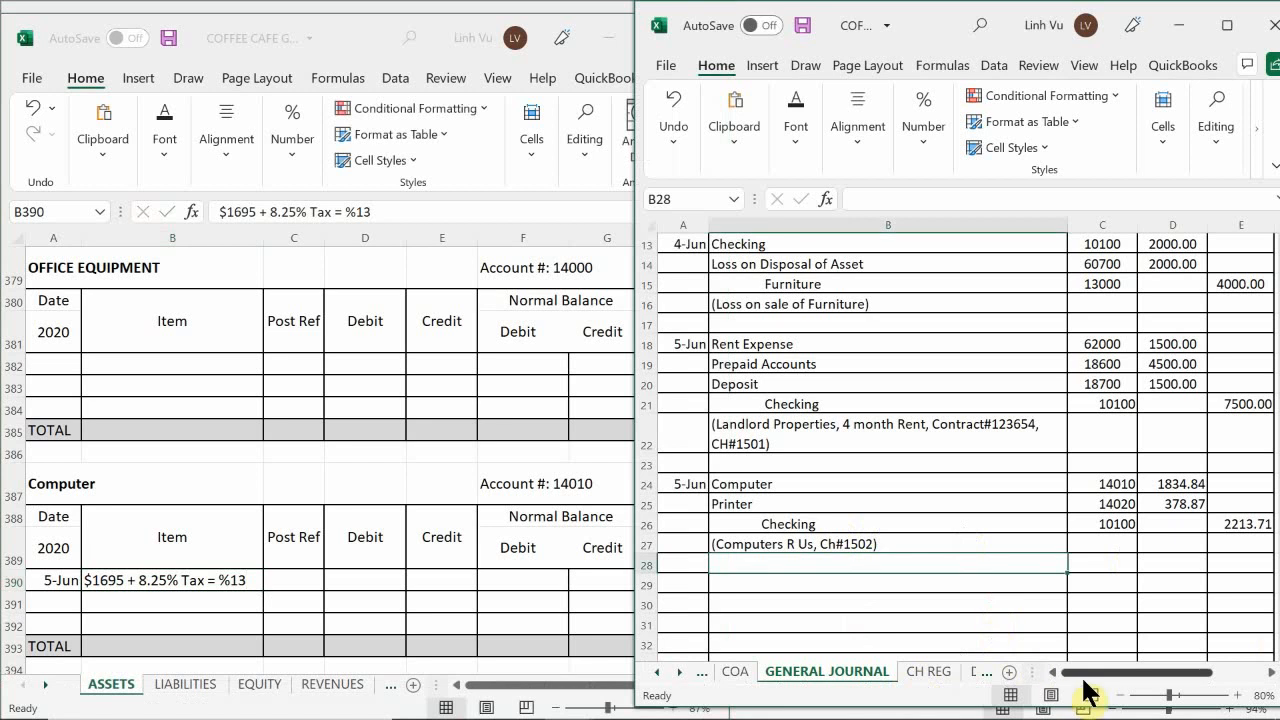
drag(1082, 675, 1163, 692)
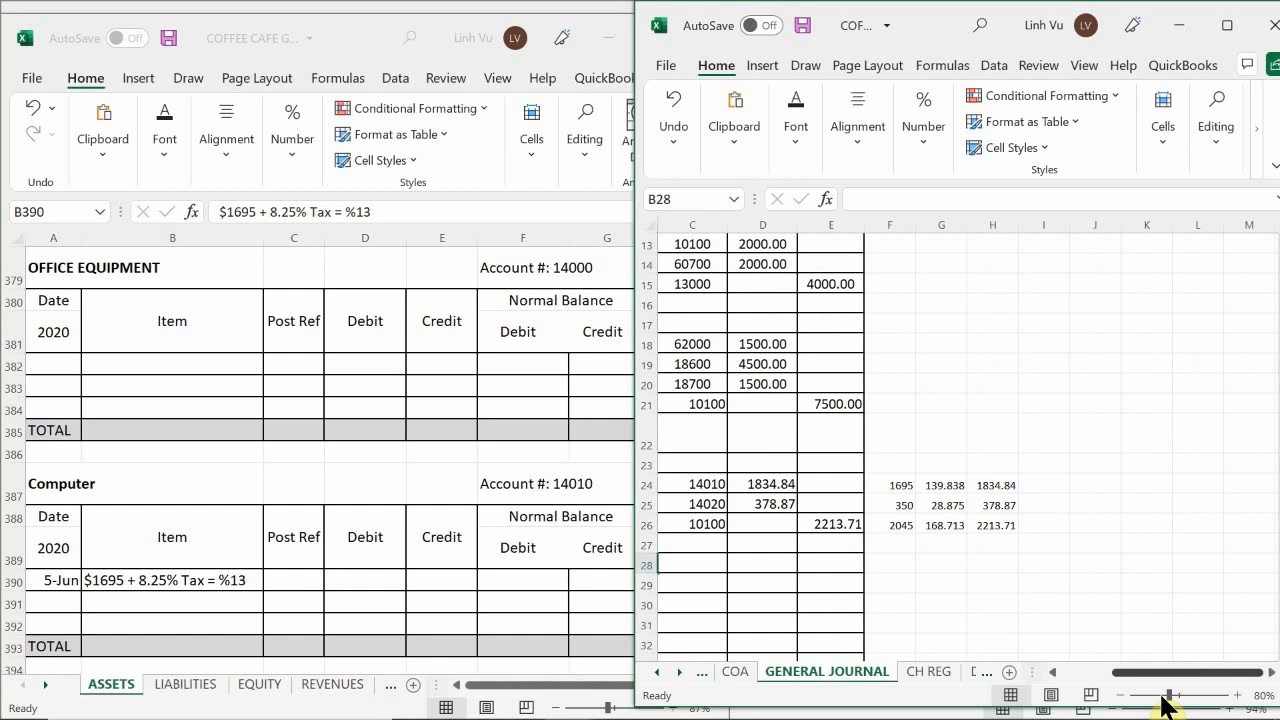
scroll(1134, 703, left, 2)
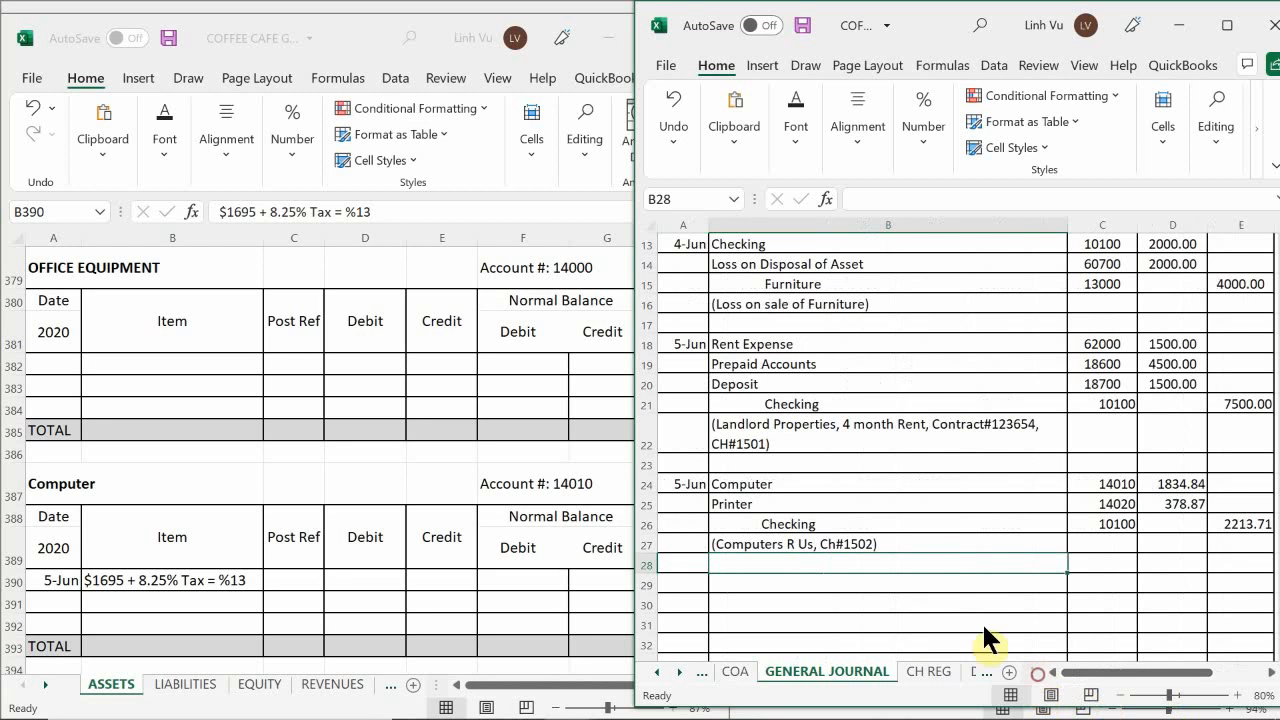
click(244, 578)
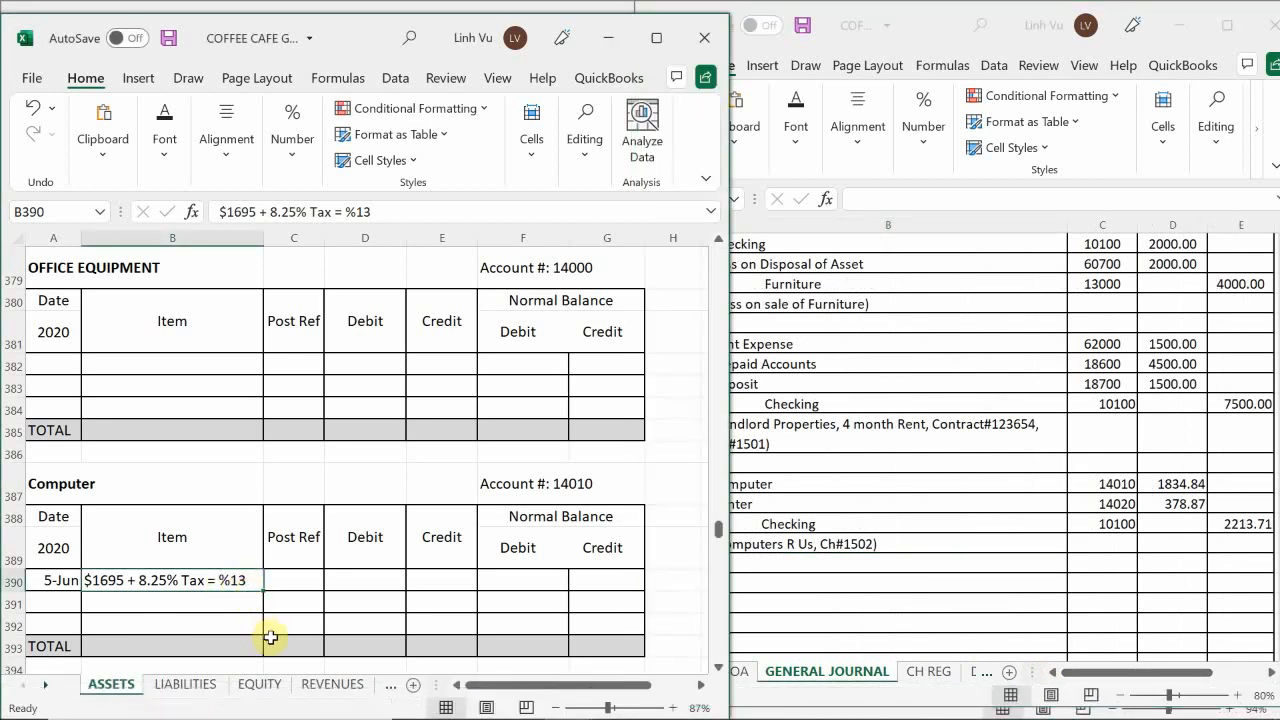
text(9)
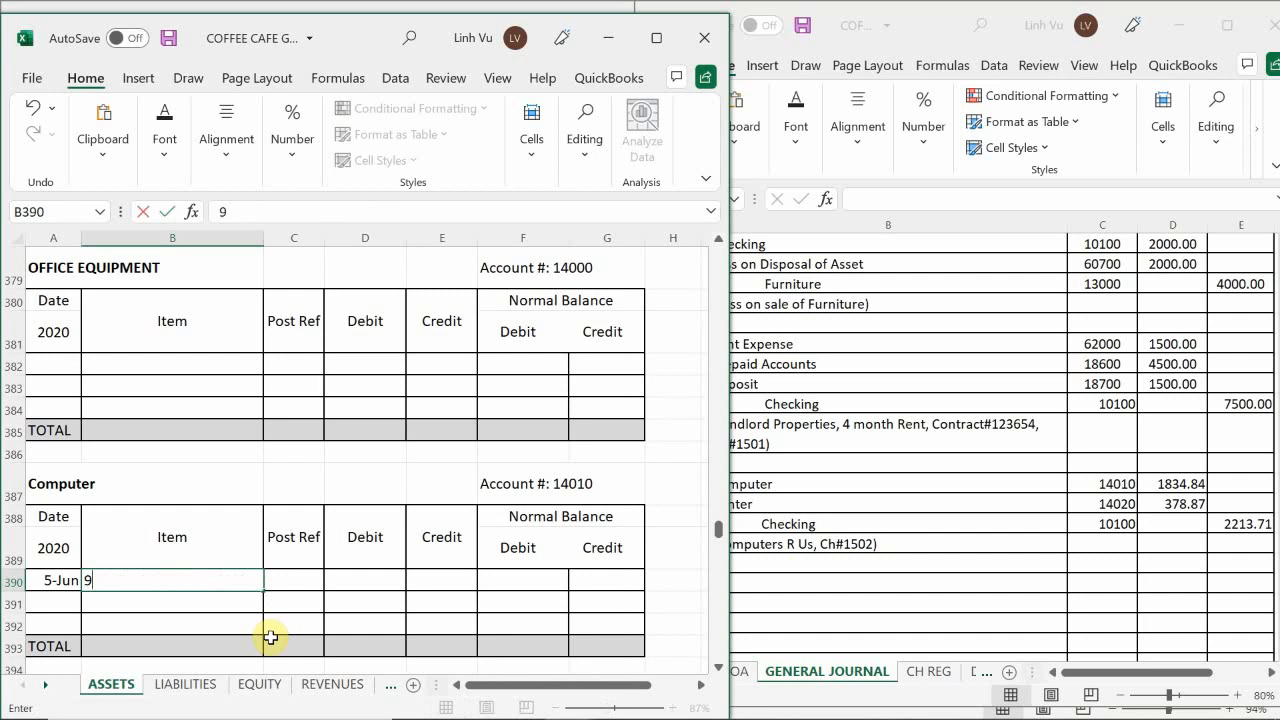
key(BackSpace)
key(Return)
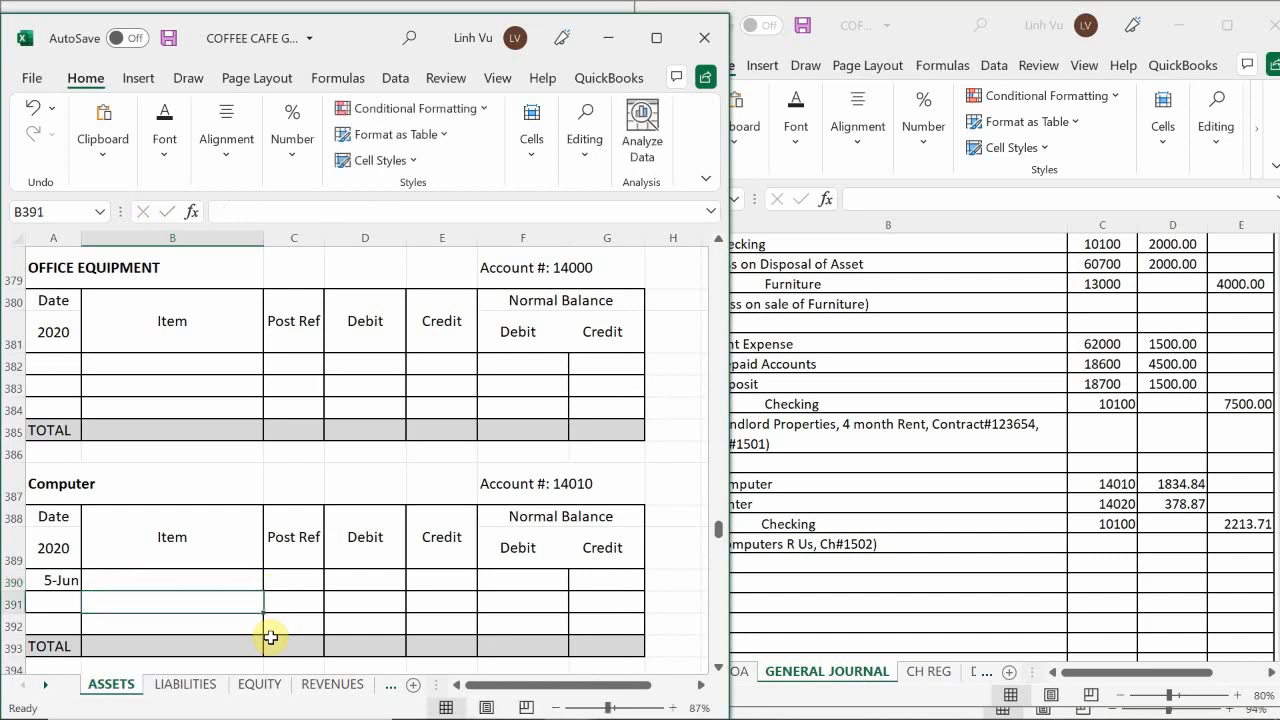
key(ctrl+z)
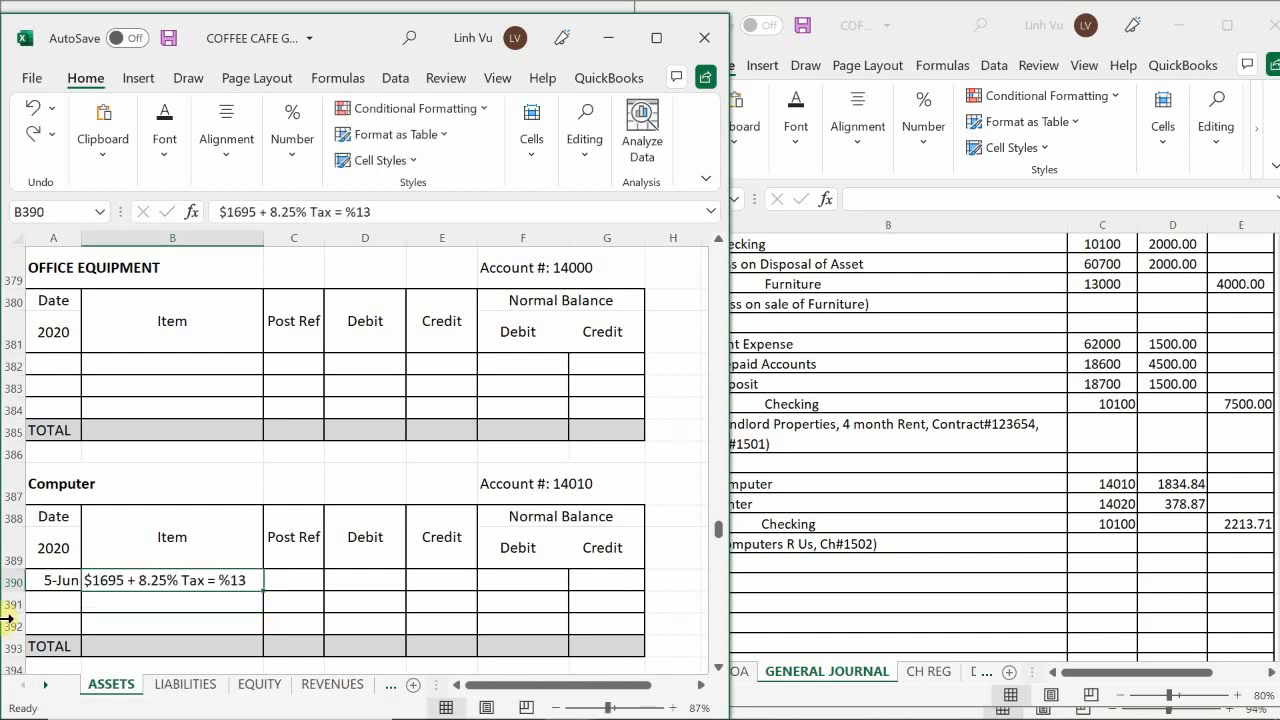
Correct the end of the item description in B390 so it reads "$1695 + 8.25% Tax = $139.84".
double_click(221, 580)
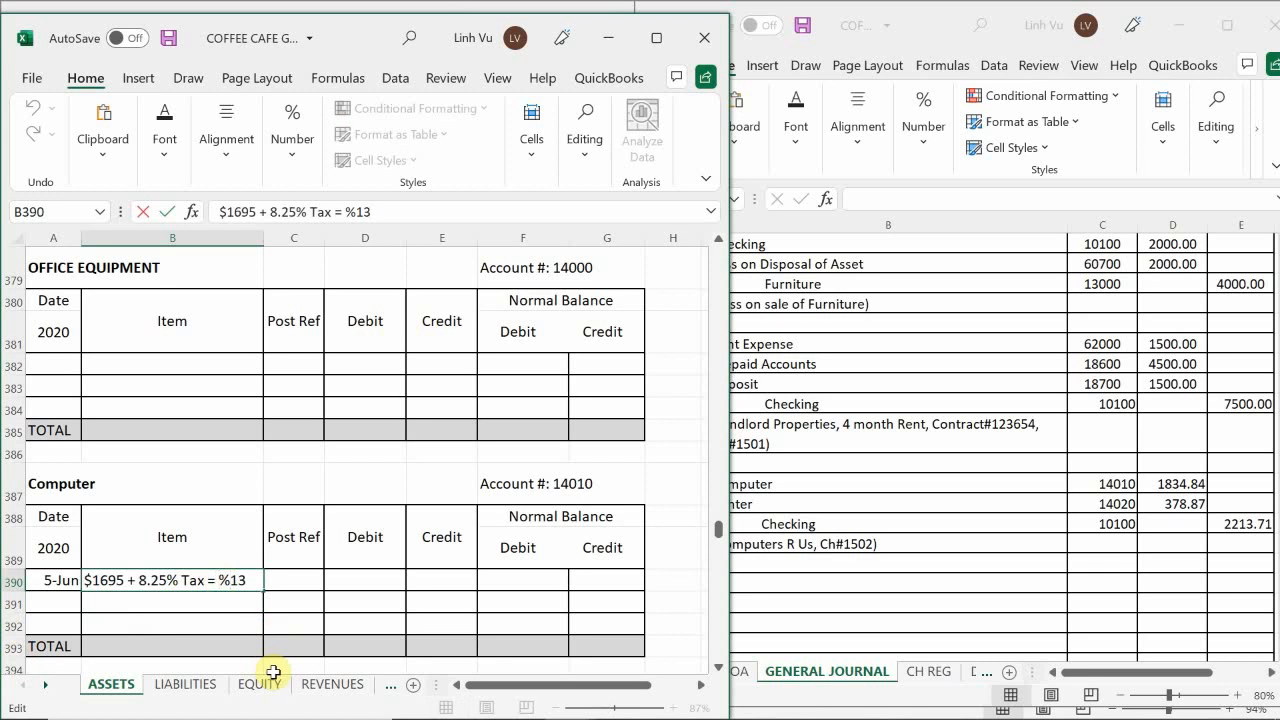
key(Delete)
text($139.84)
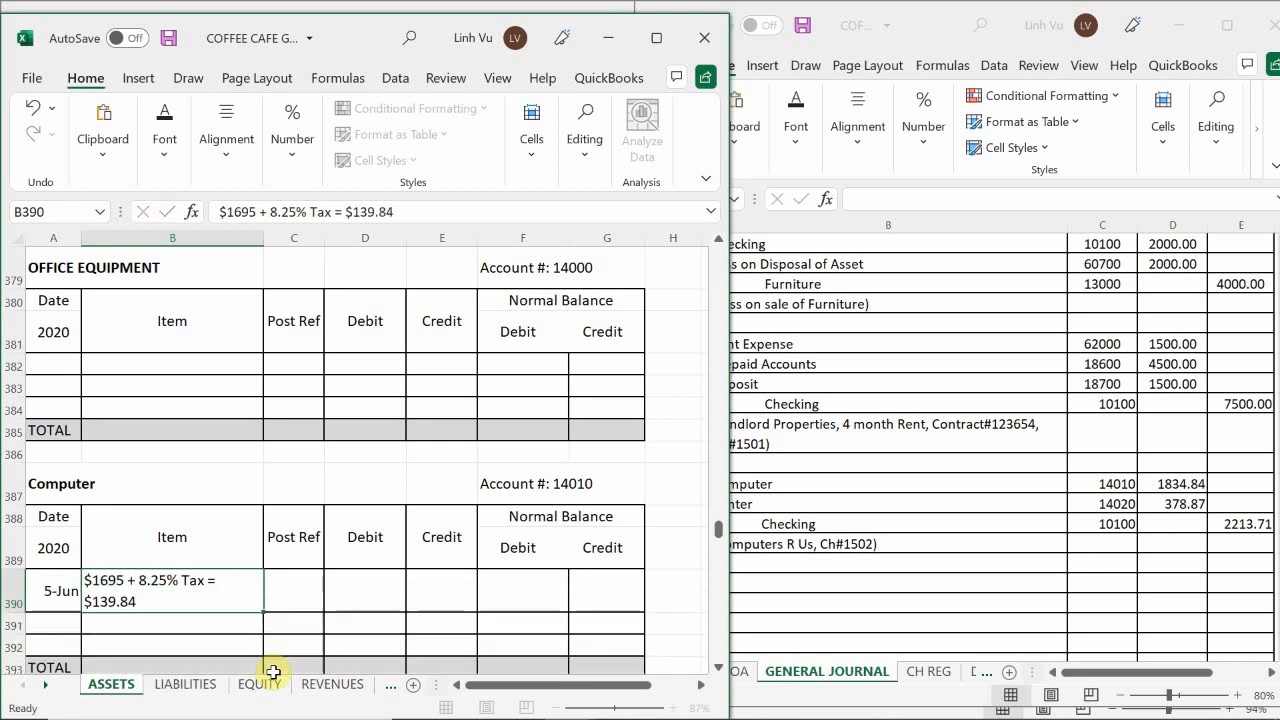
key(Return)
Enter the posting reference GJ1 in C390 for the 5-Jun Computer entry.
key(Right)
key(Up)
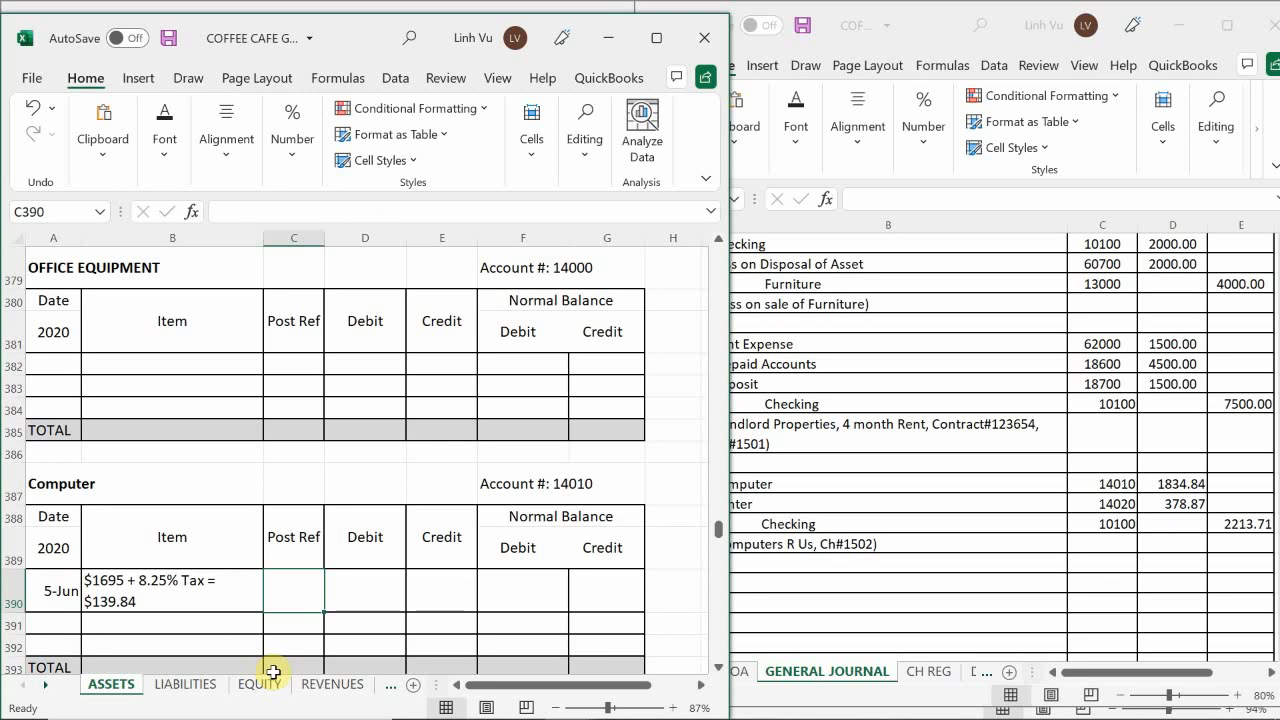
text(GH1)
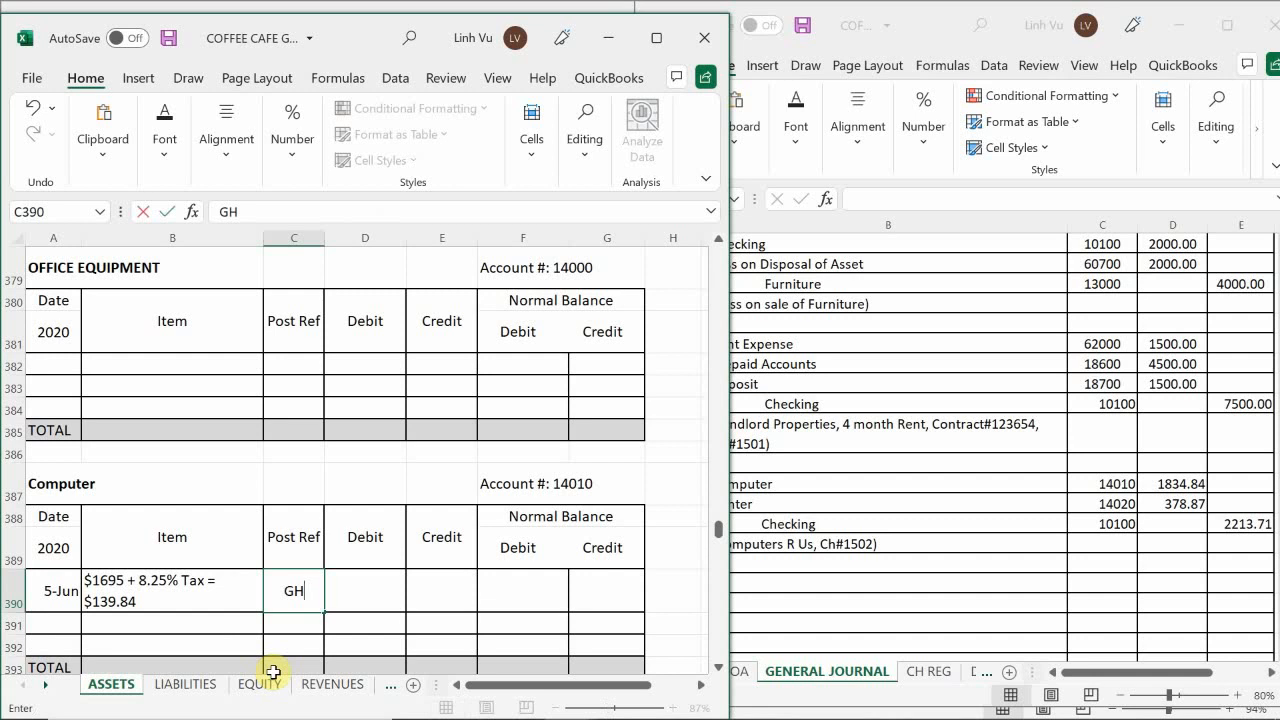
key(Return)
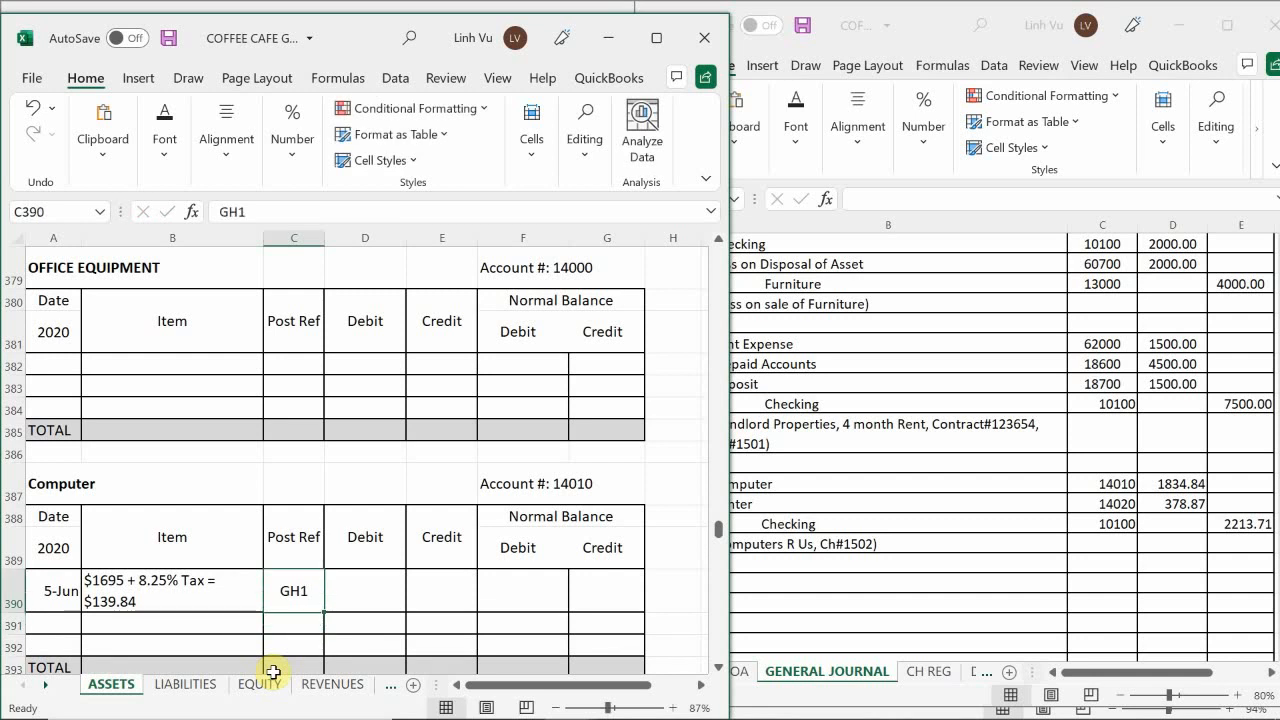
text(GJ1)
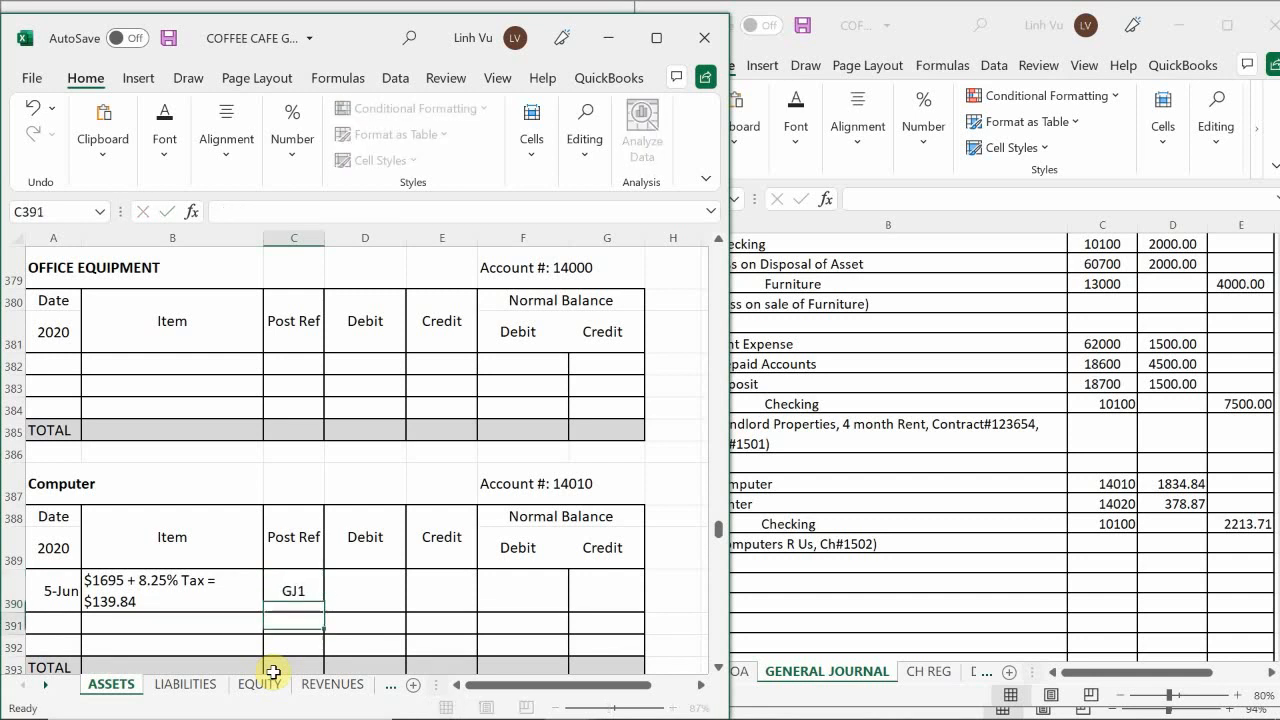
Enter the debit 1834.84 in D390 and carry it to the debit balance in F390 with a formula referencing D390.
key(Tab)
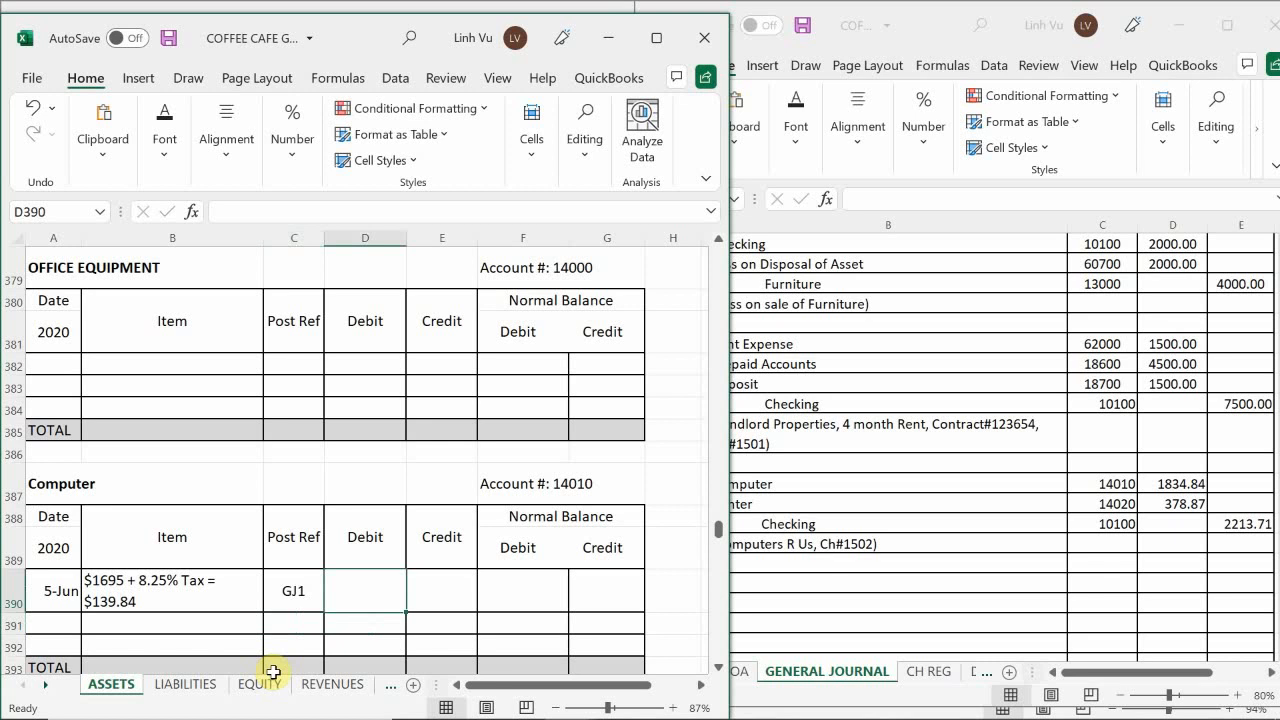
text(1834.84)
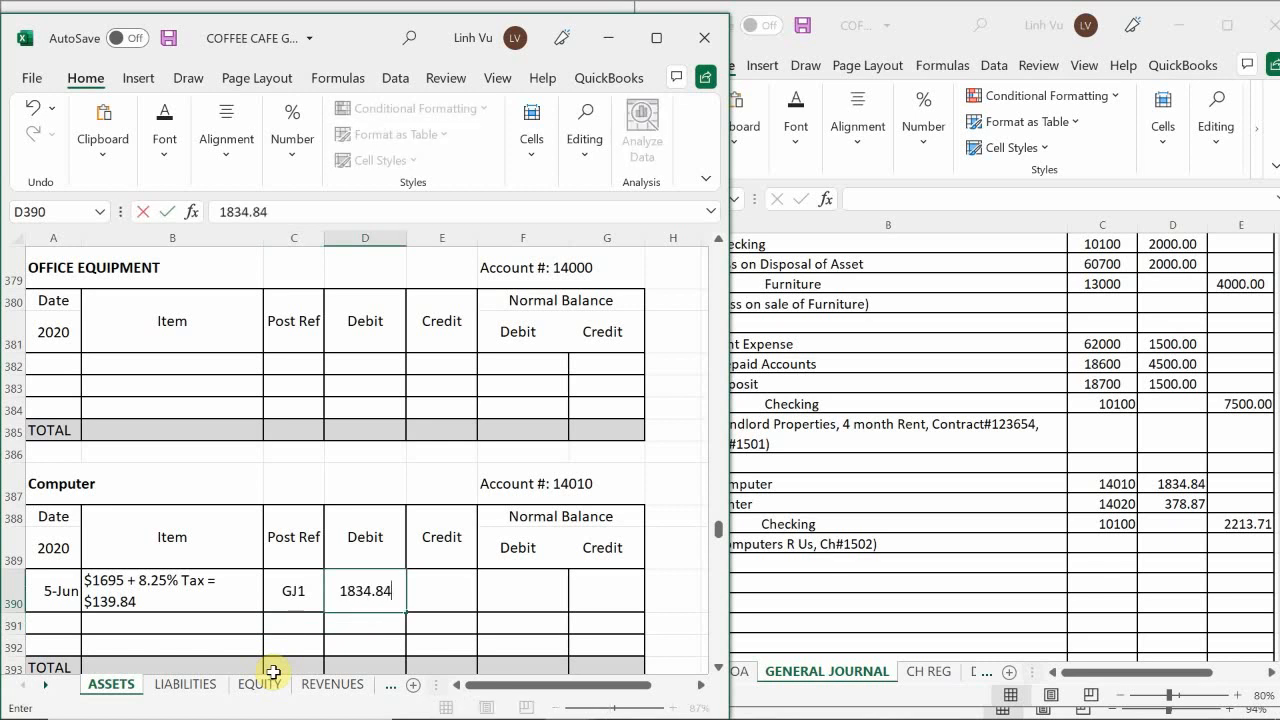
key(Return)
key(Right)
key(Up)
key(Right)
text(=)
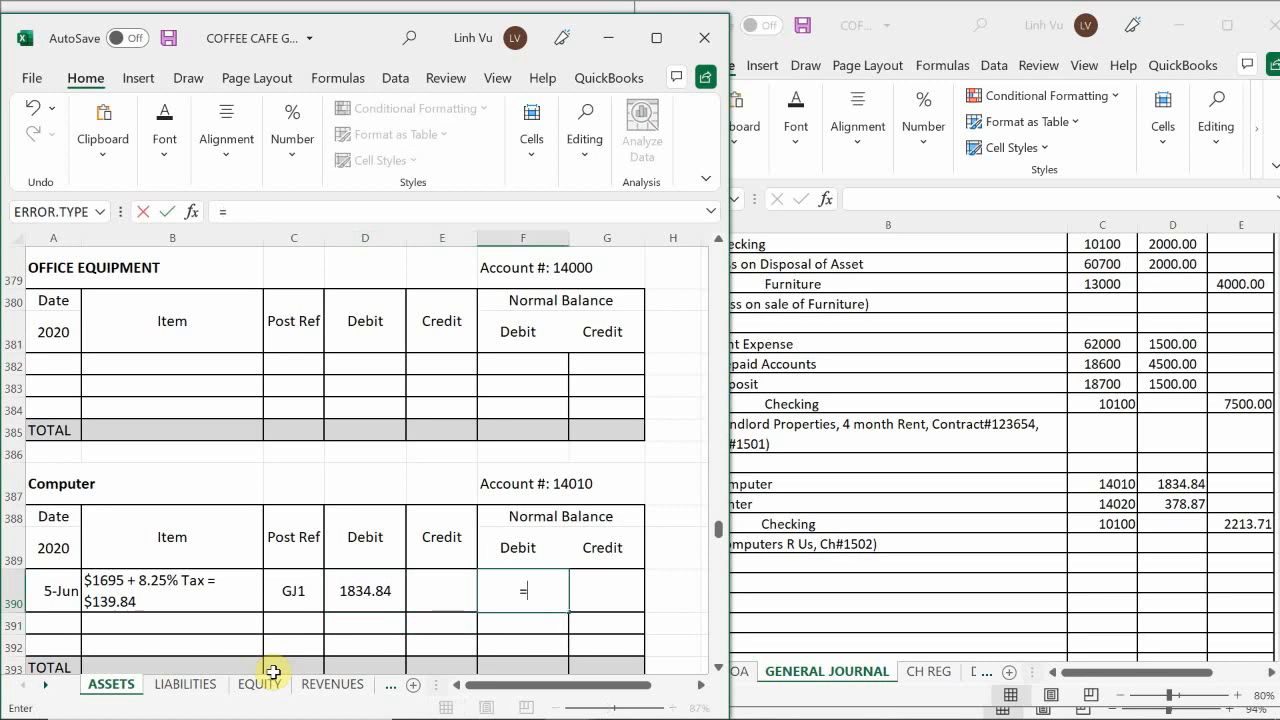
key(Left)
key(Left)
key(Return)
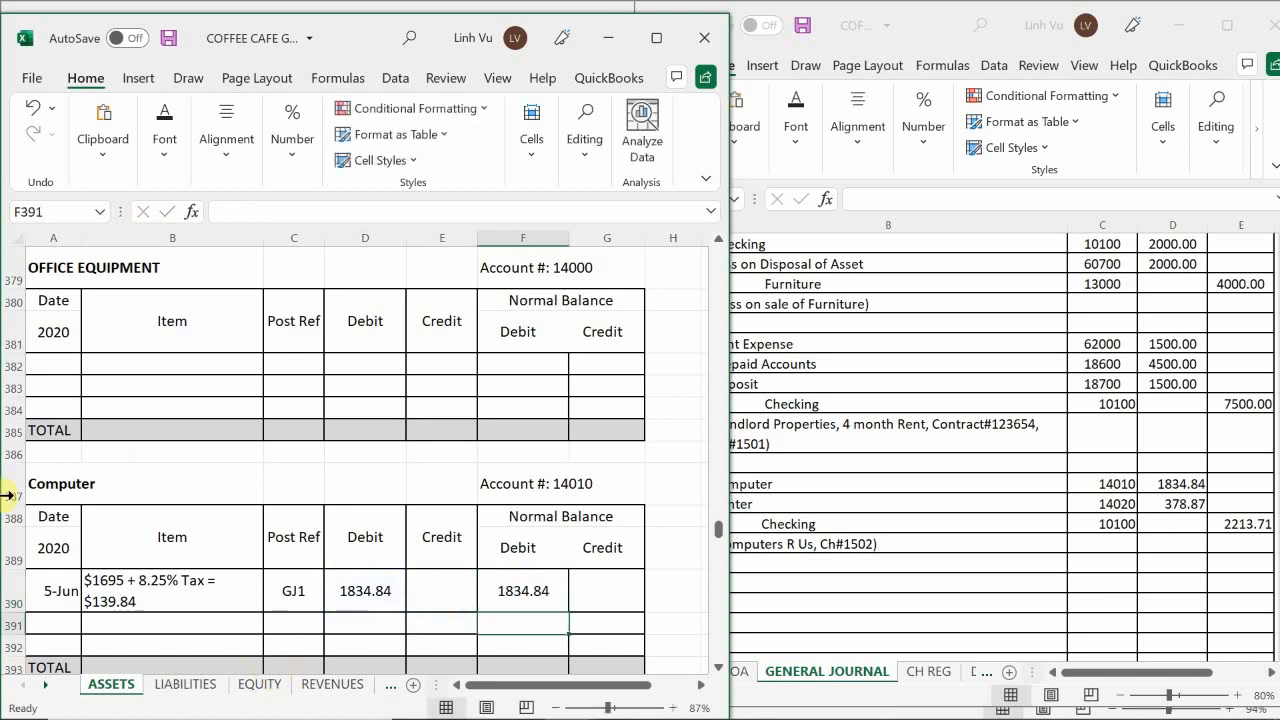
Apply the Comma Style number format to the Computer account's amount cells D390:G393.
scroll(360, 592, down, 1)
drag(365, 490, 591, 559)
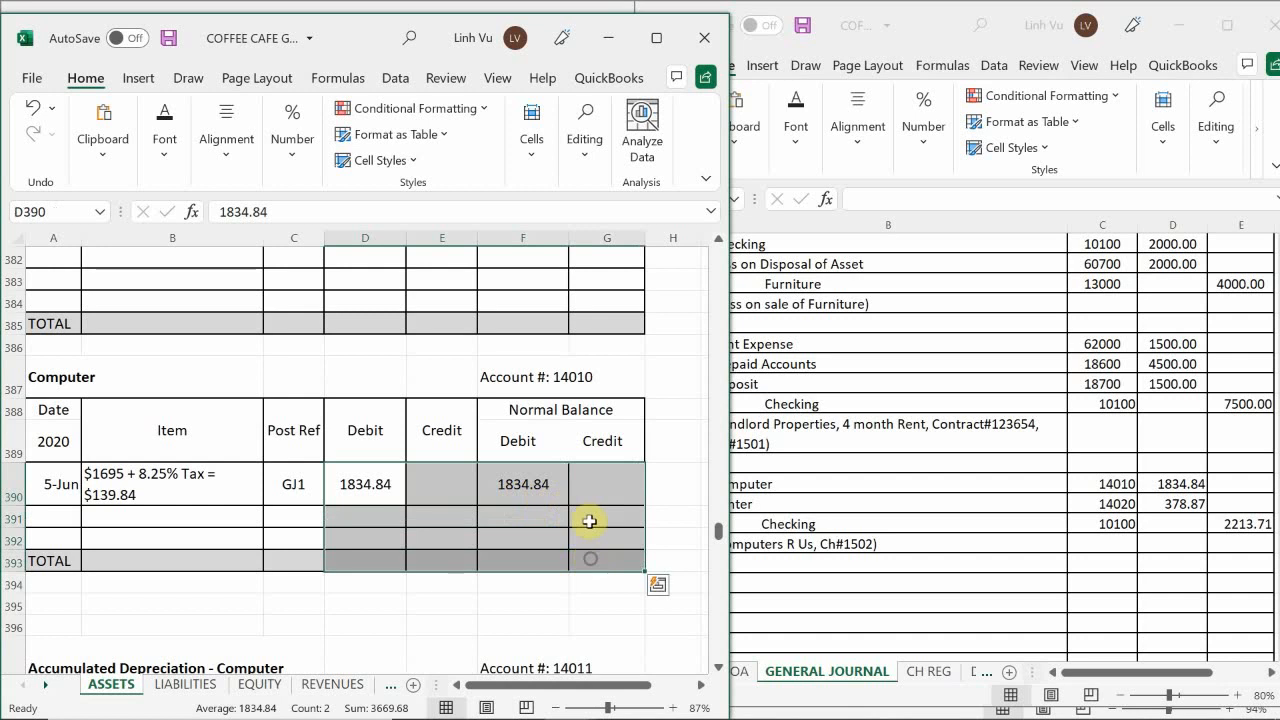
click(244, 130)
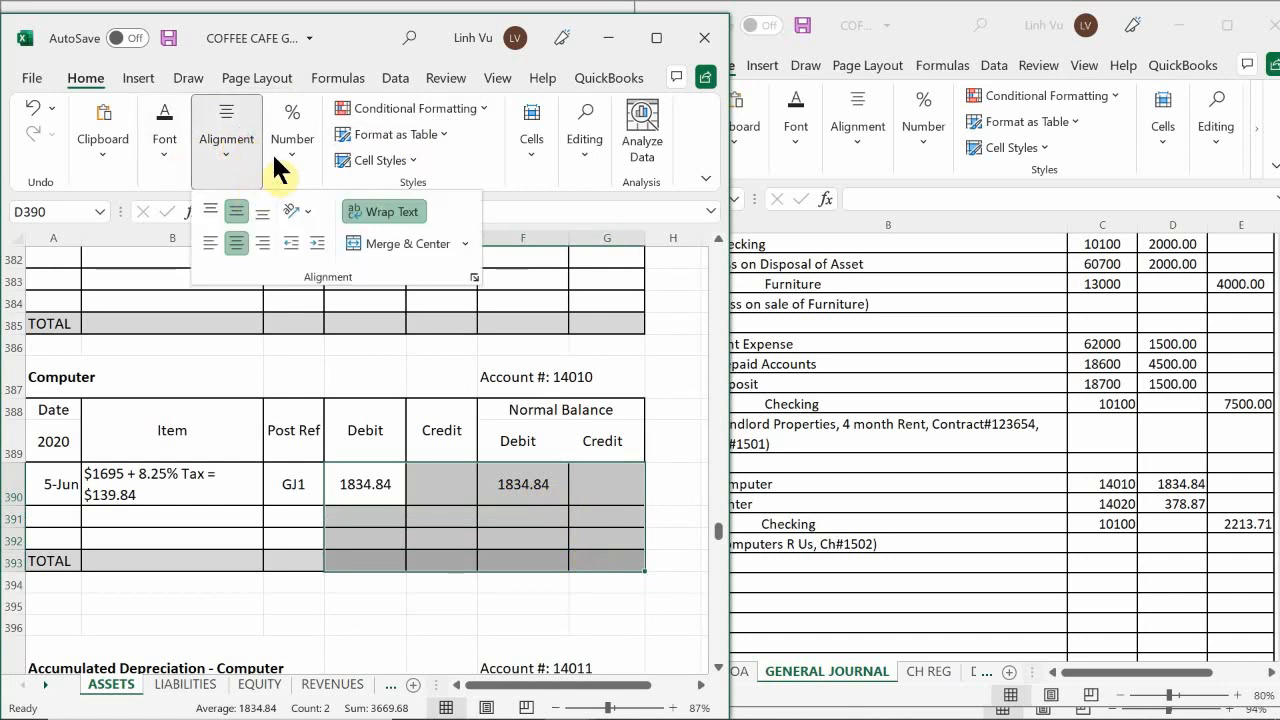
click(276, 151)
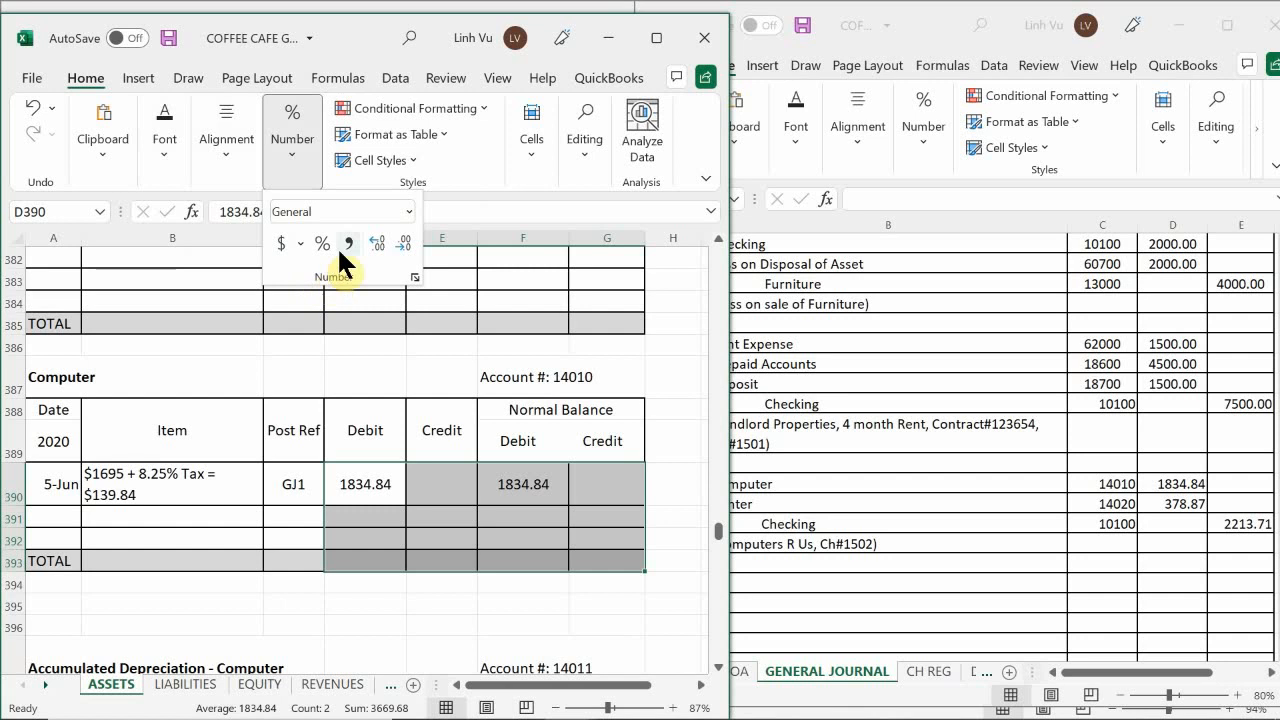
click(348, 244)
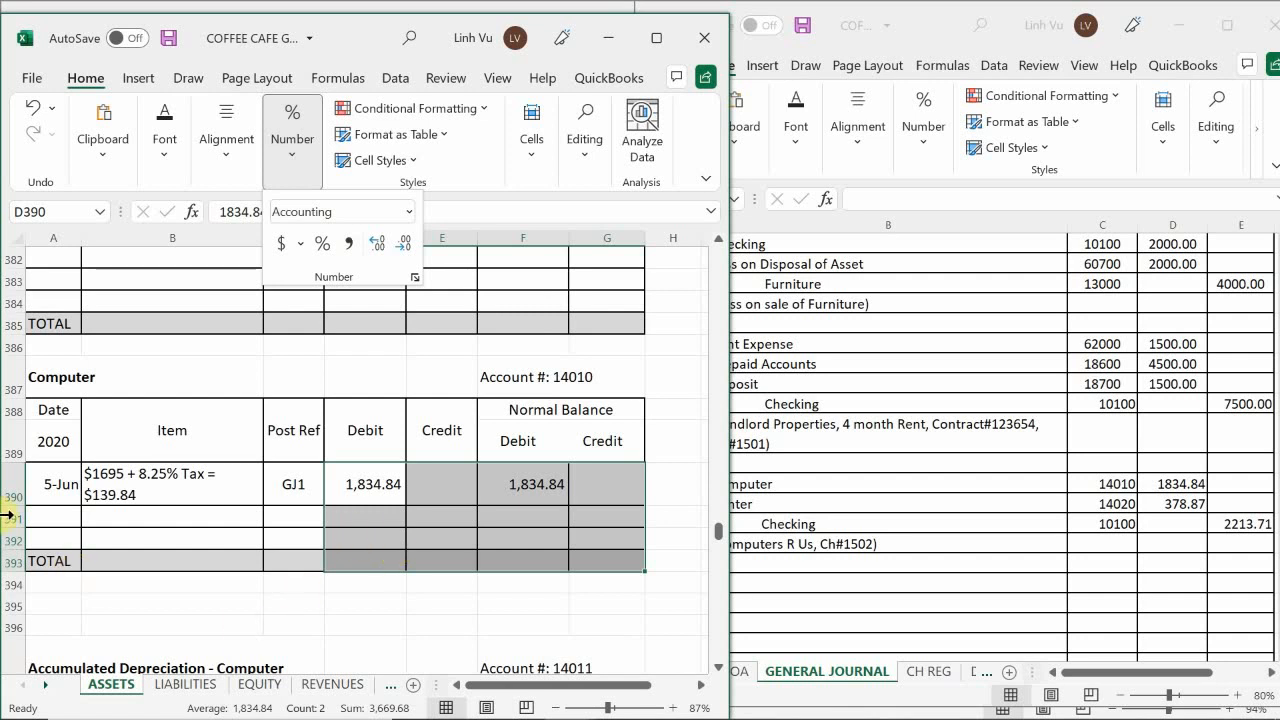
click(110, 515)
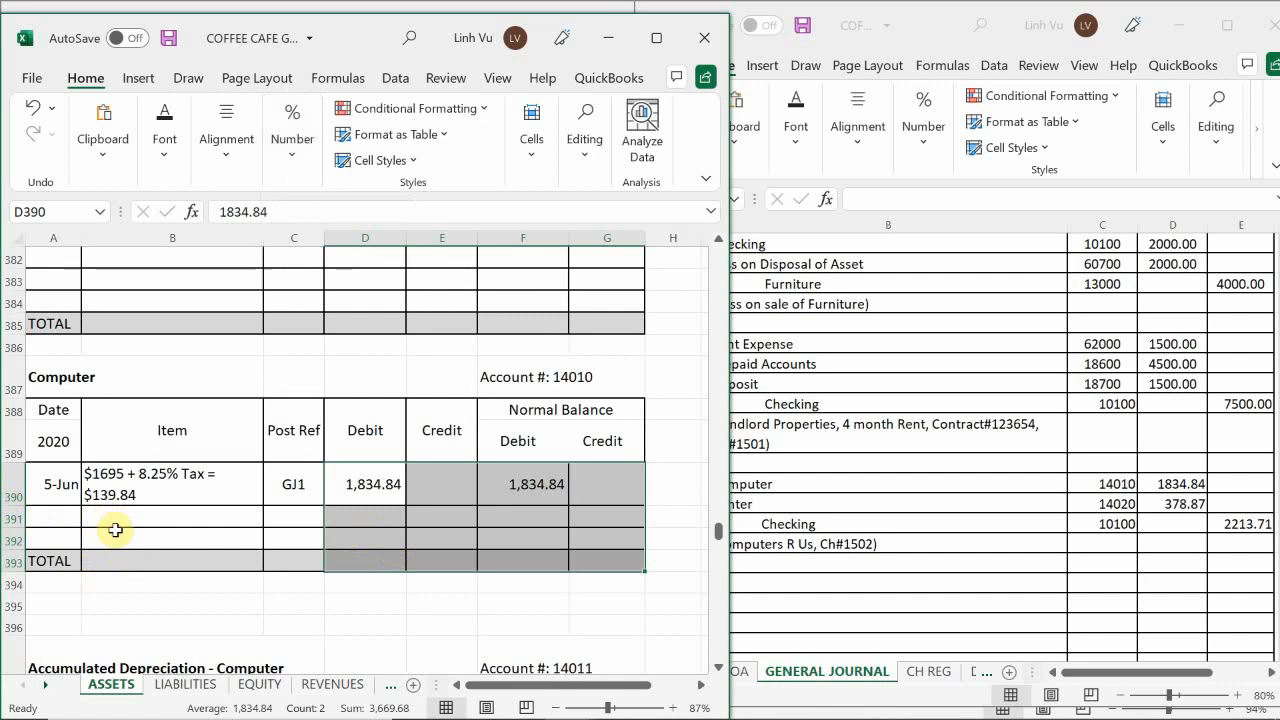
Enter the date 6/5 in A408, the first row of the Printer account 14020 on the ASSETS sheet.
scroll(115, 525, down, 4)
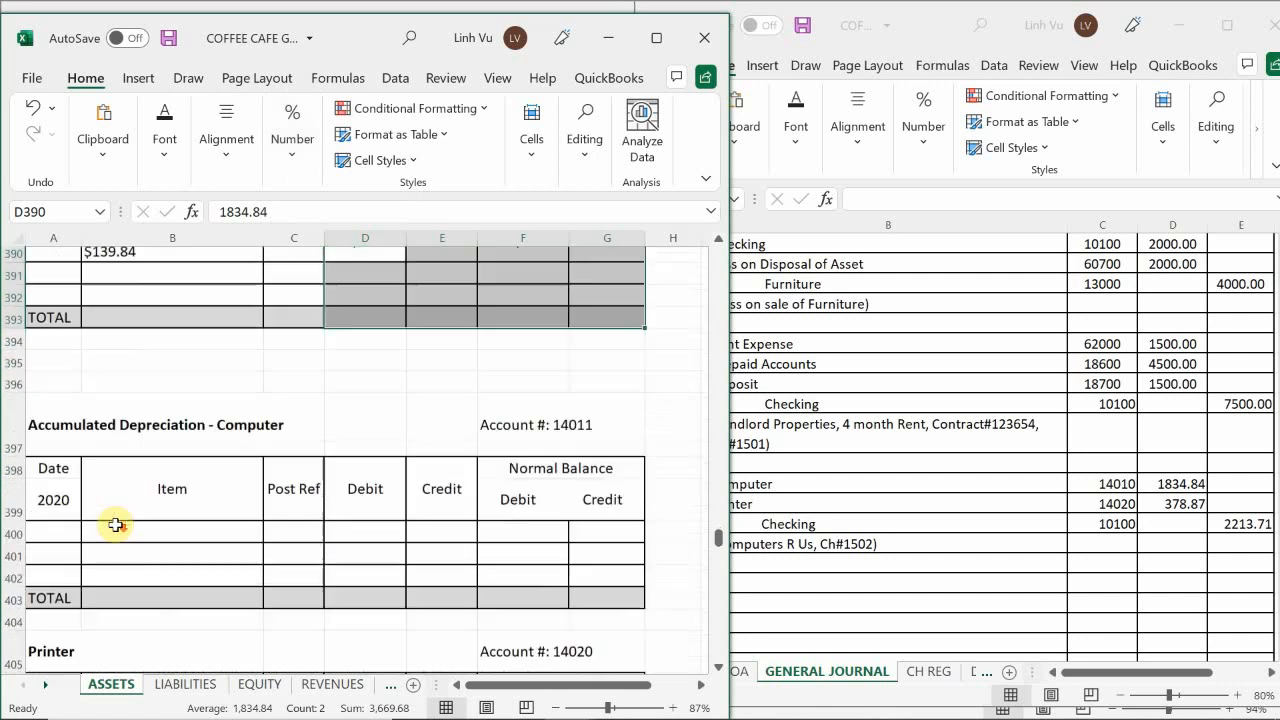
scroll(115, 525, down, 2)
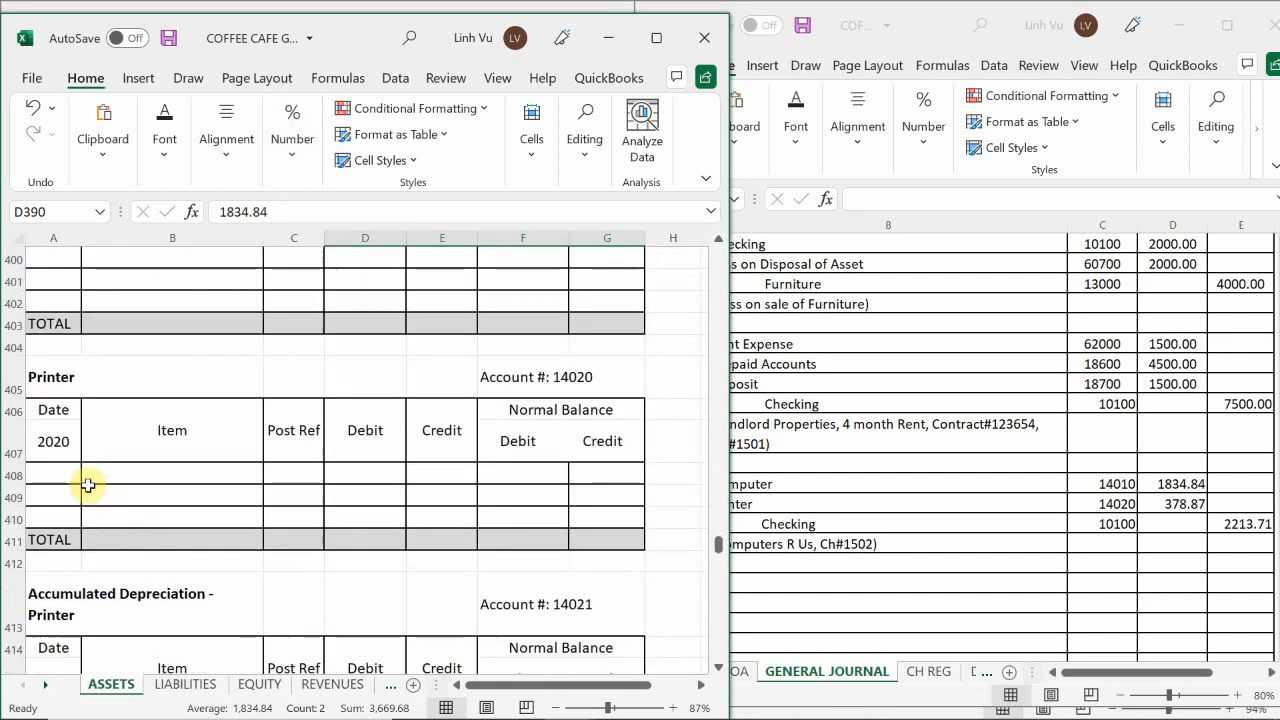
click(67, 474)
text(6)
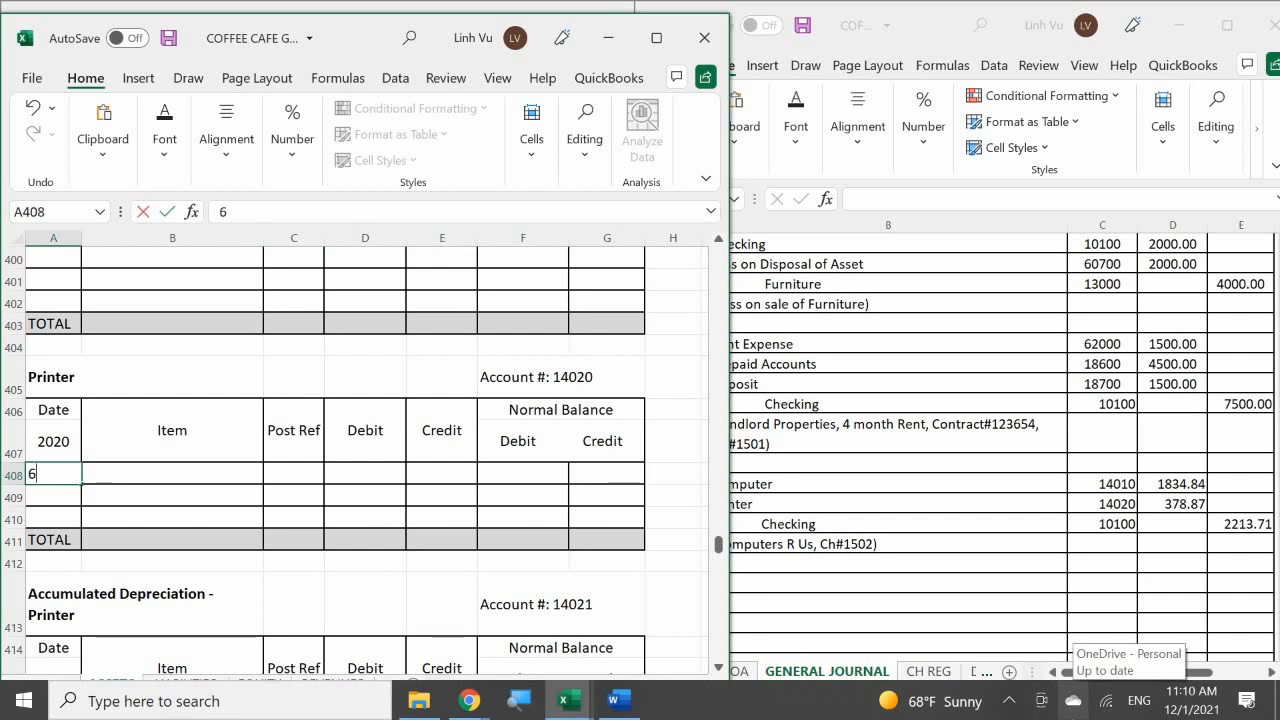
text(/5)
key(Return)
Enter the item description "$350+8.25Z% Tax =" in B408 of the Printer account, leaving the tax amount out.
key(Right)
key(Up)
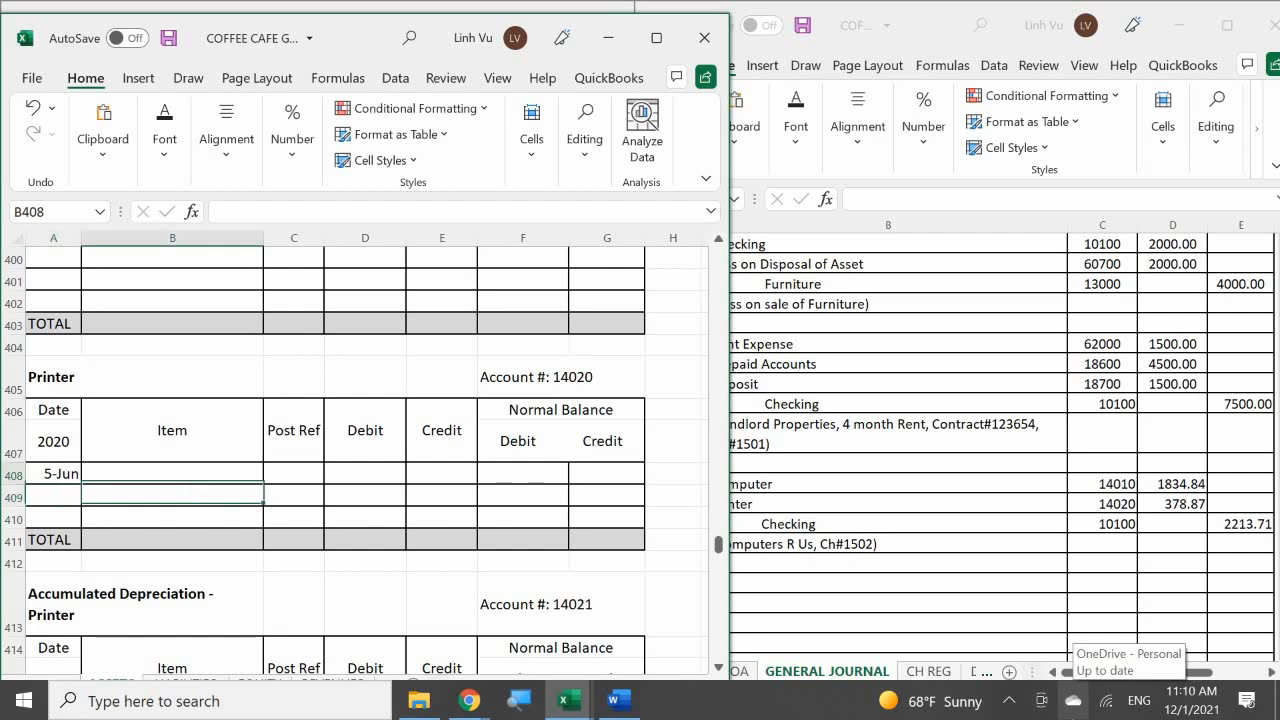
text($)
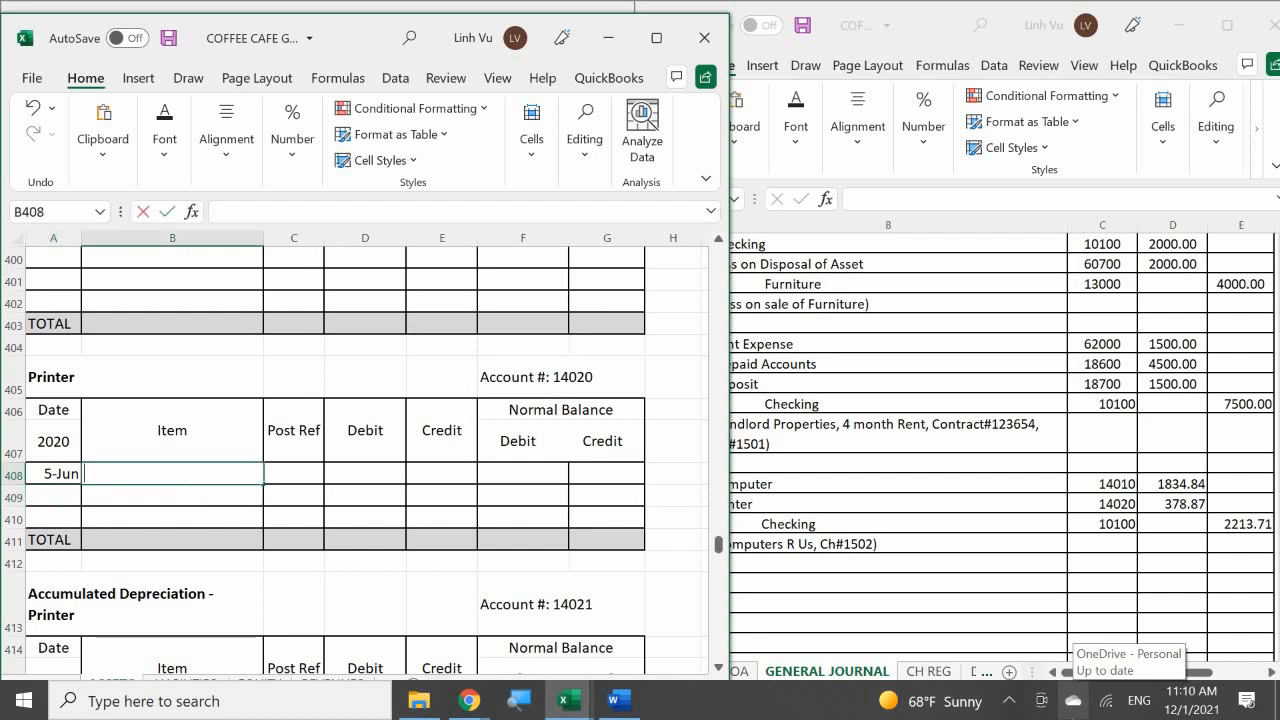
text(350*)
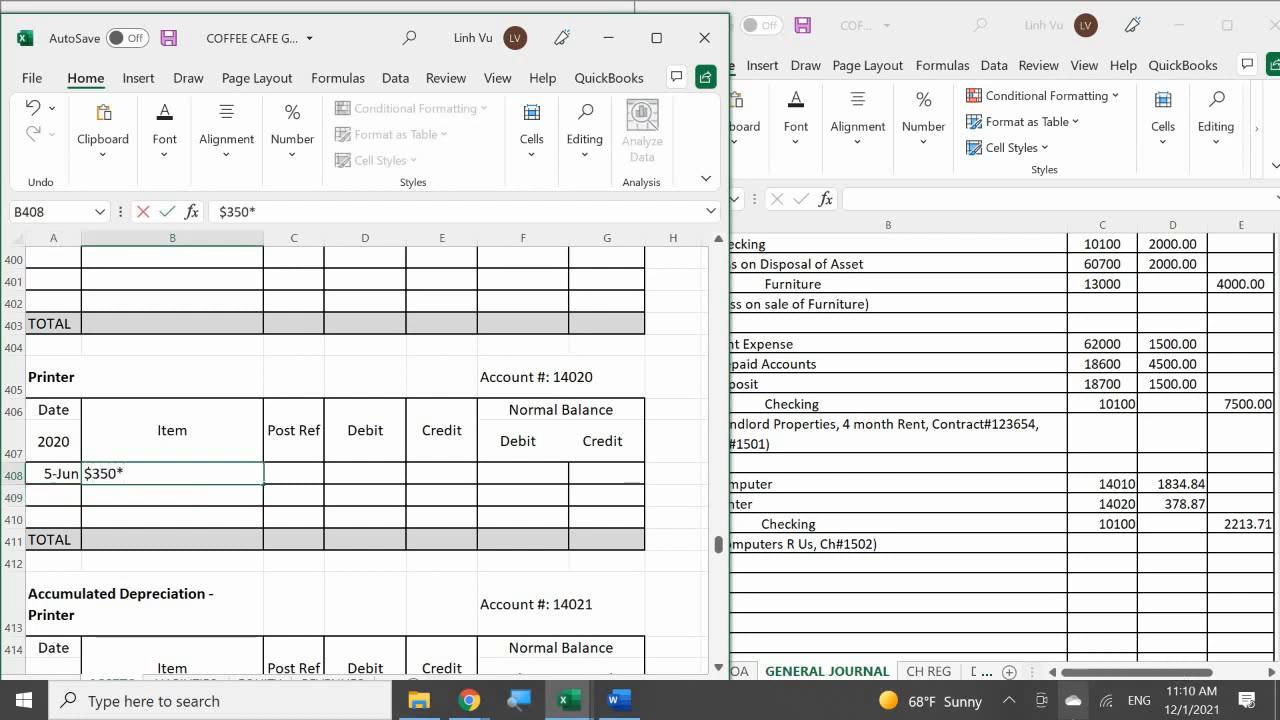
key(BackSpace)
text(+8.25Z^)
key(BackSpace)
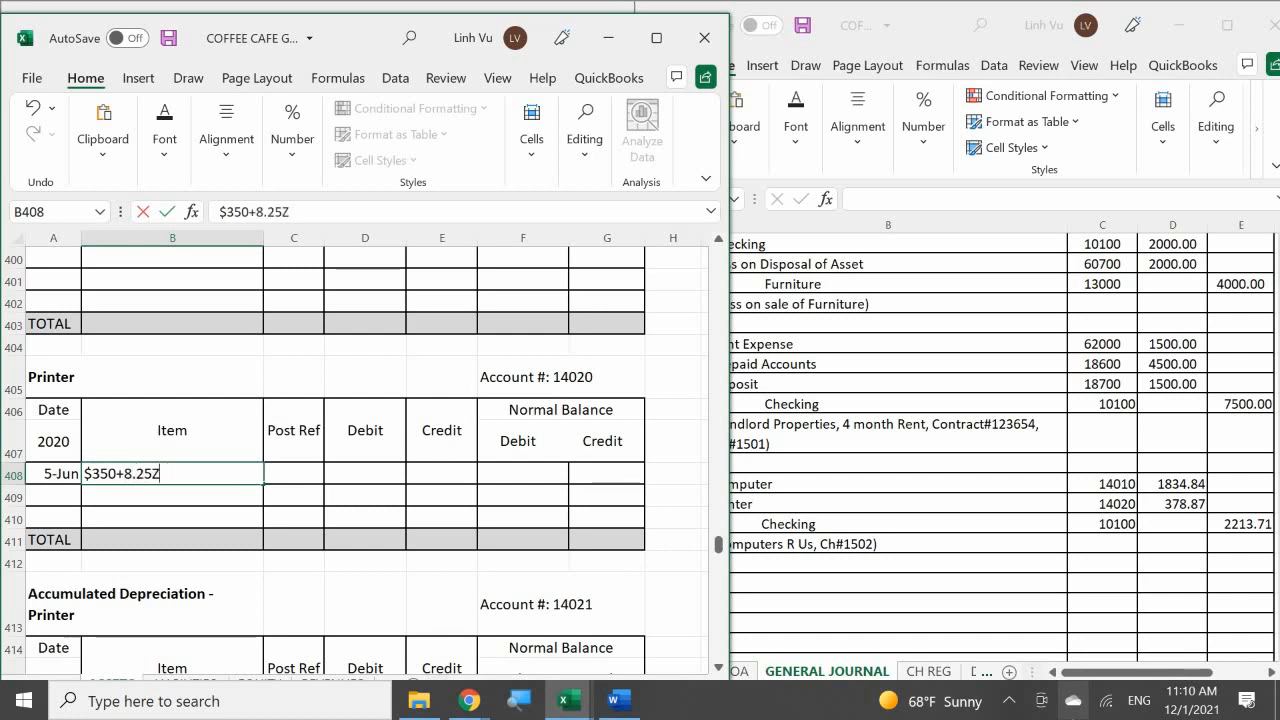
text(*)
key(BackSpace)
text(&)
key(BackSpace)
text(^)
key(BackSpace)
text(&)
key(BackSpace)
text(^)
key(BackSpace)
text(% Tax =)
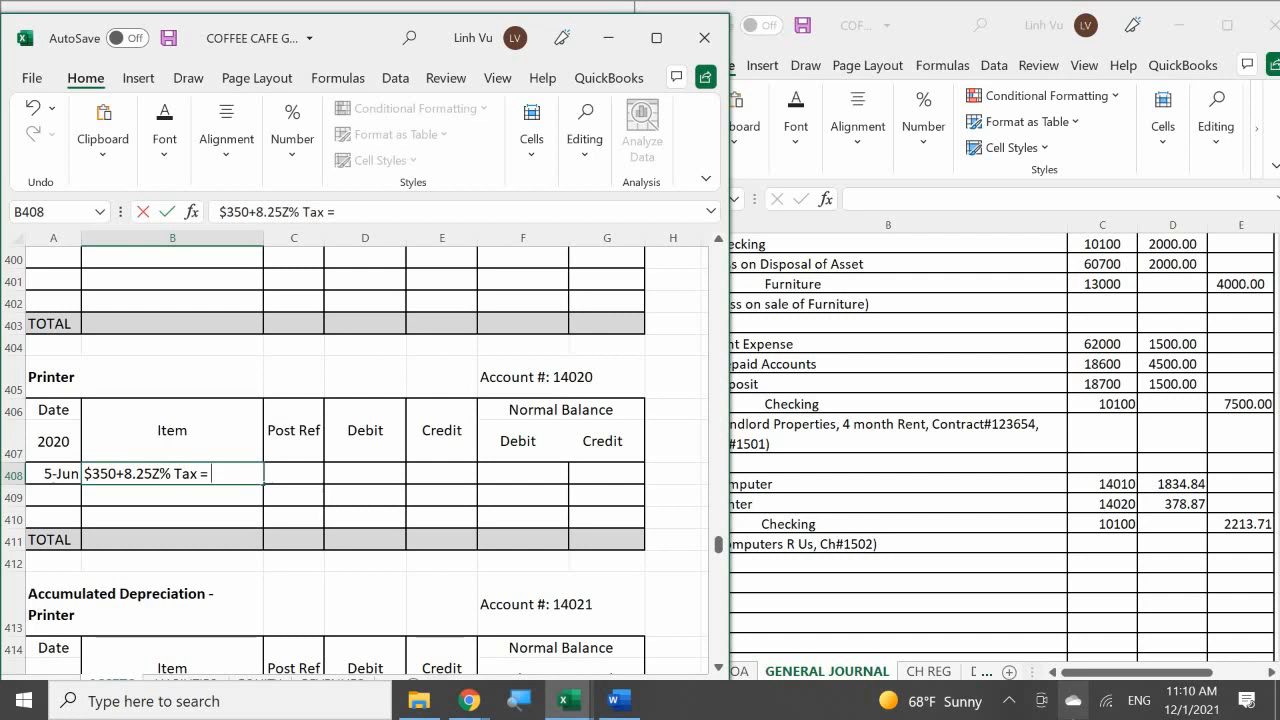
key(ctrl+Return)
key(Return)
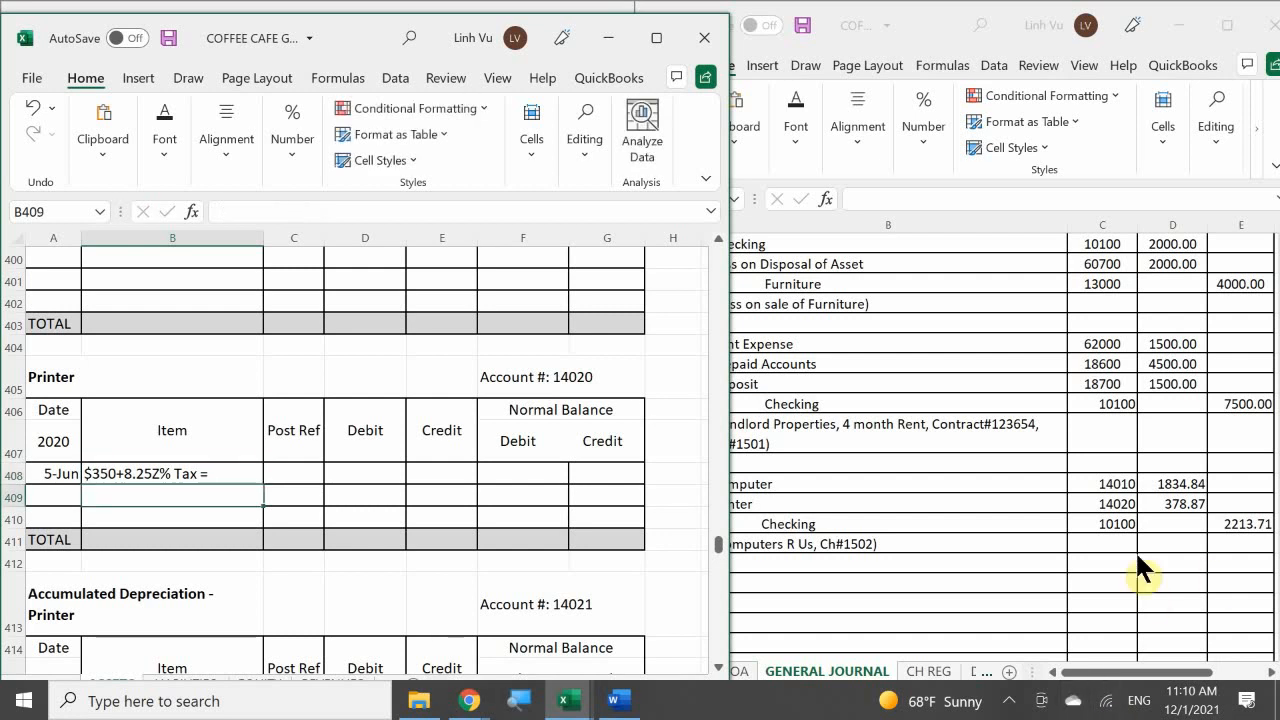
Look up the printer's sales tax beside the journal entry and complete the Printer item description in B408 with "$28.87".
drag(1112, 677, 1177, 692)
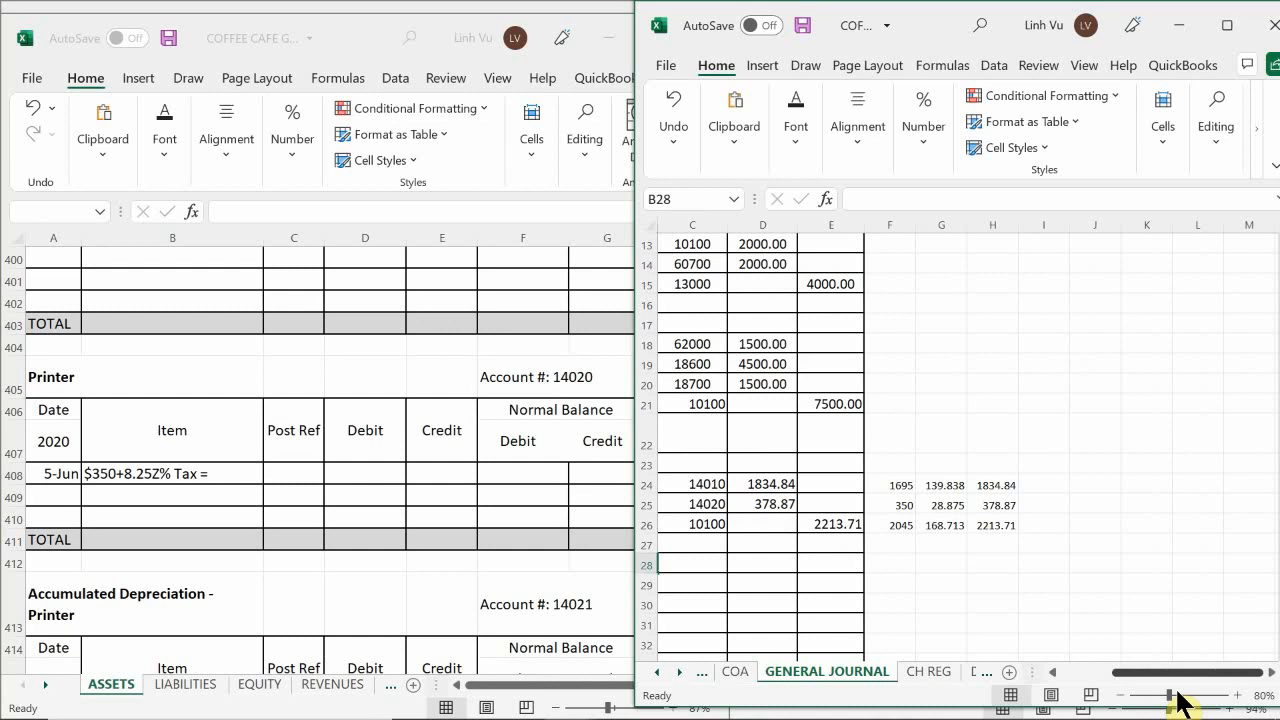
scroll(825, 519, left, 3)
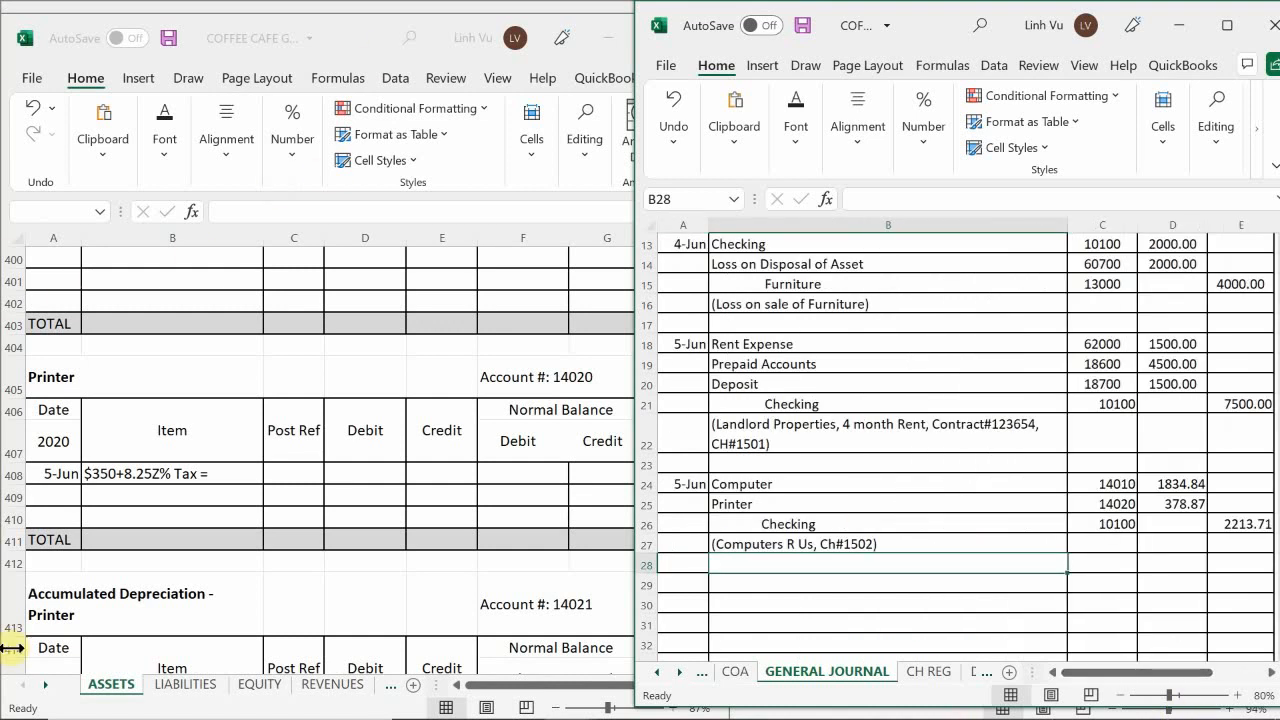
click(220, 470)
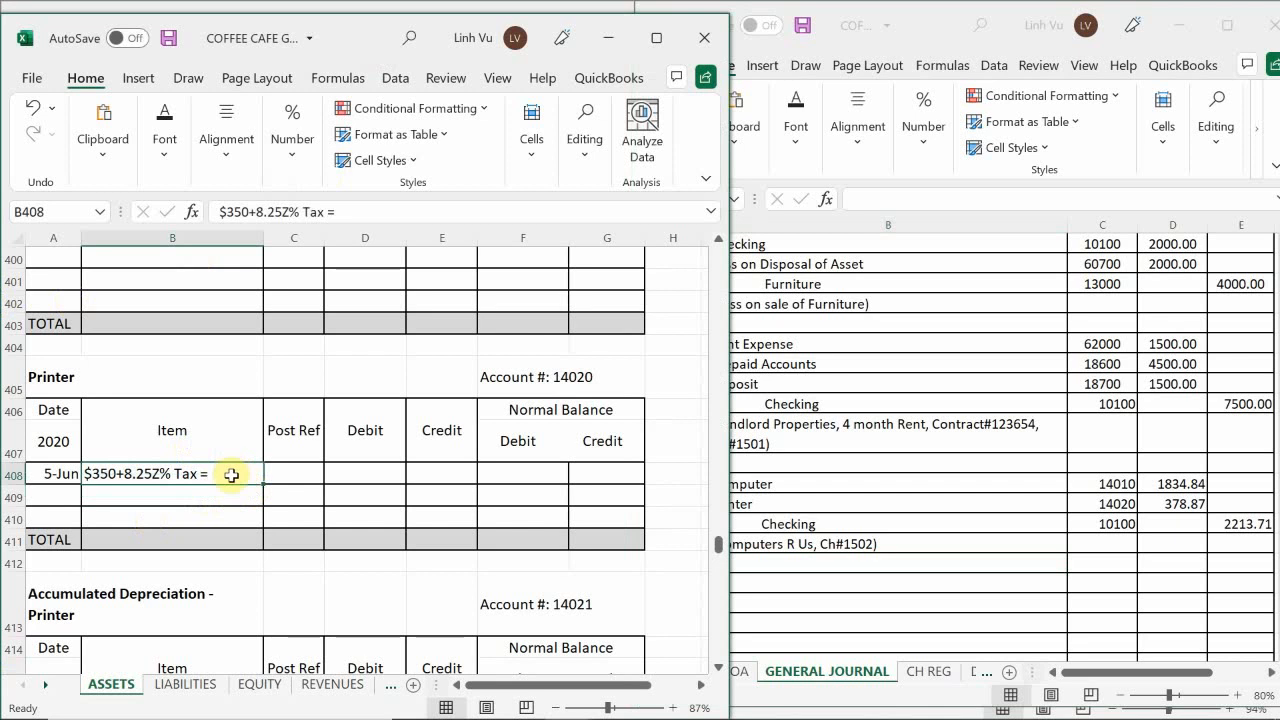
double_click(229, 474)
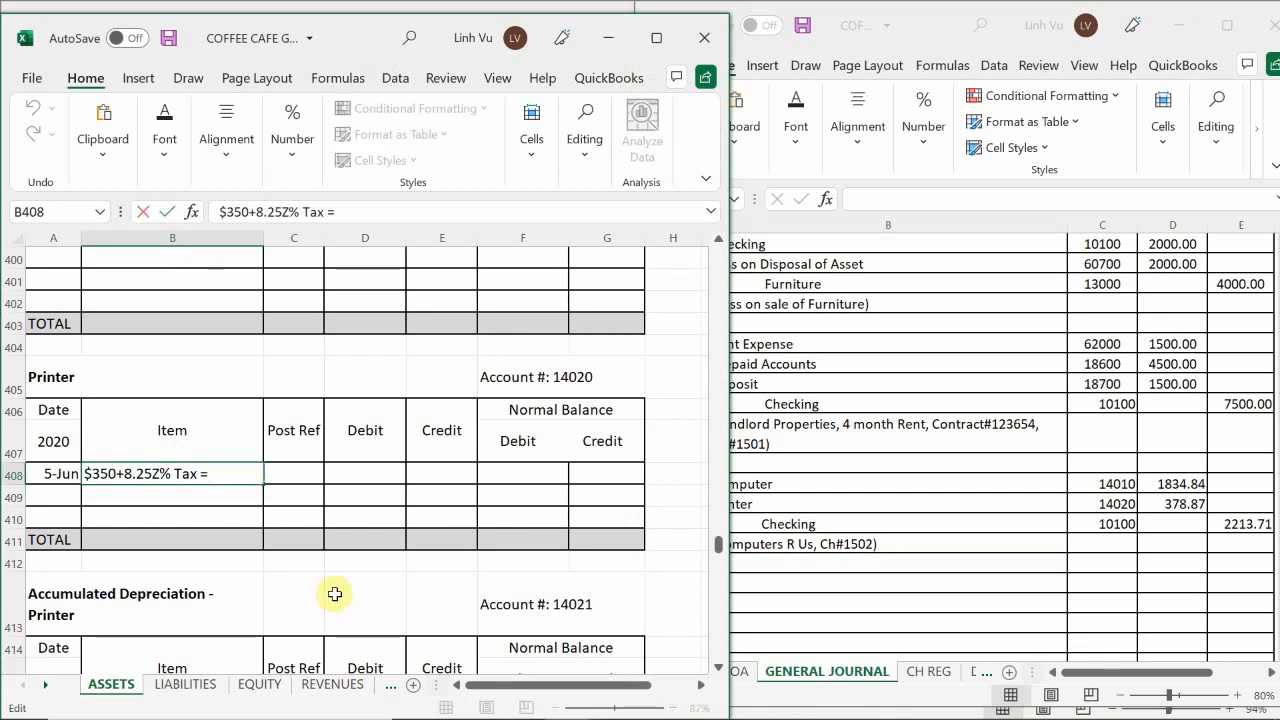
text($28.87)
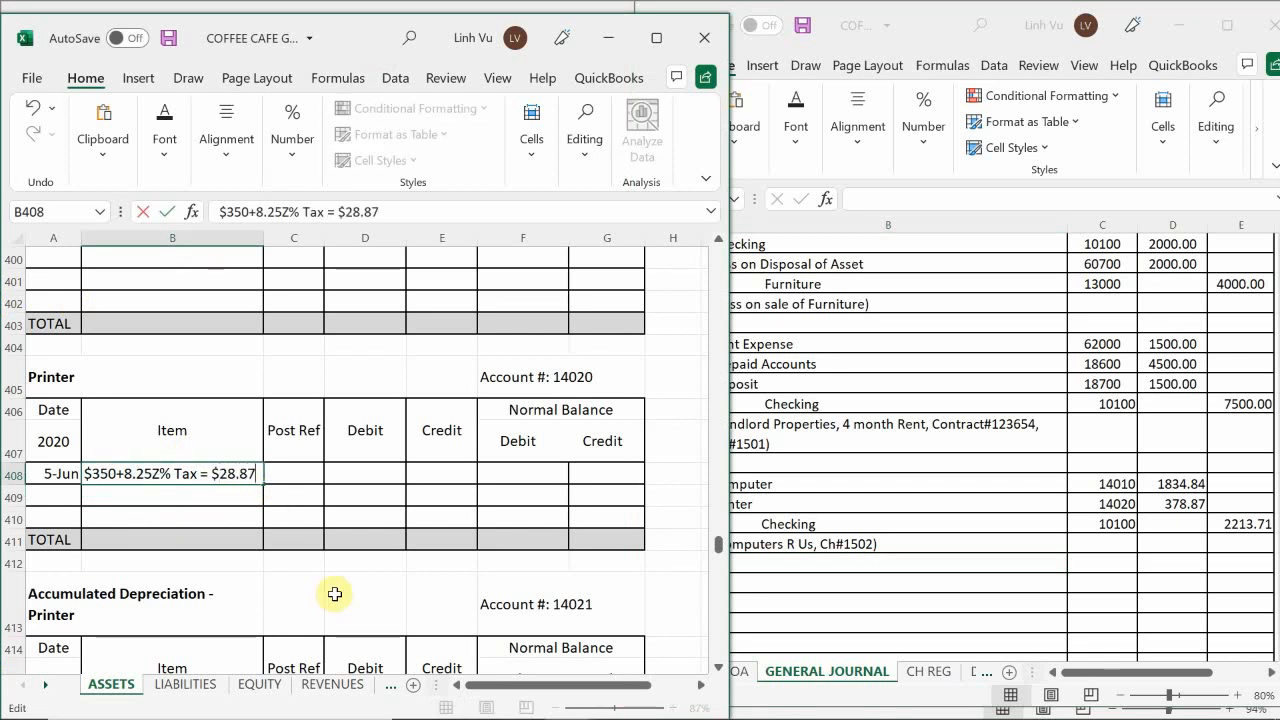
key(Tab)
Enter the post reference GJ1 in C408 and the debit 378.87 in D408 of the Printer account.
text(GJ1)
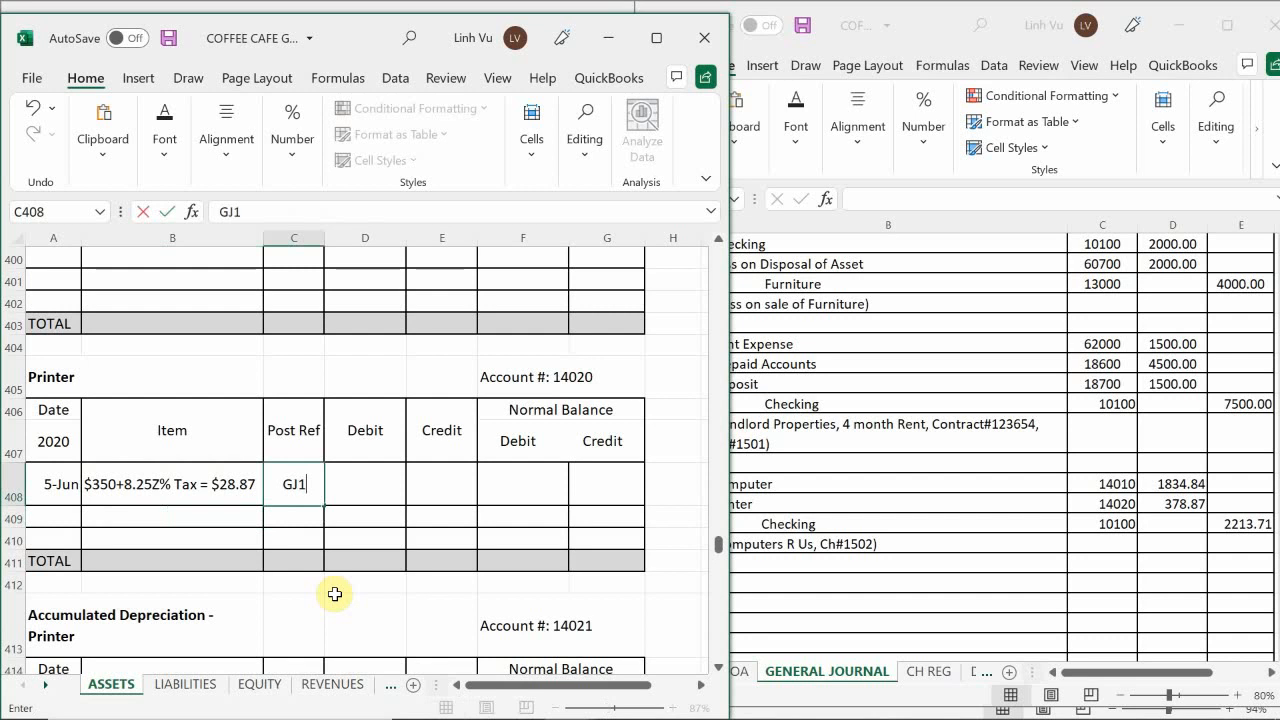
key(Tab)
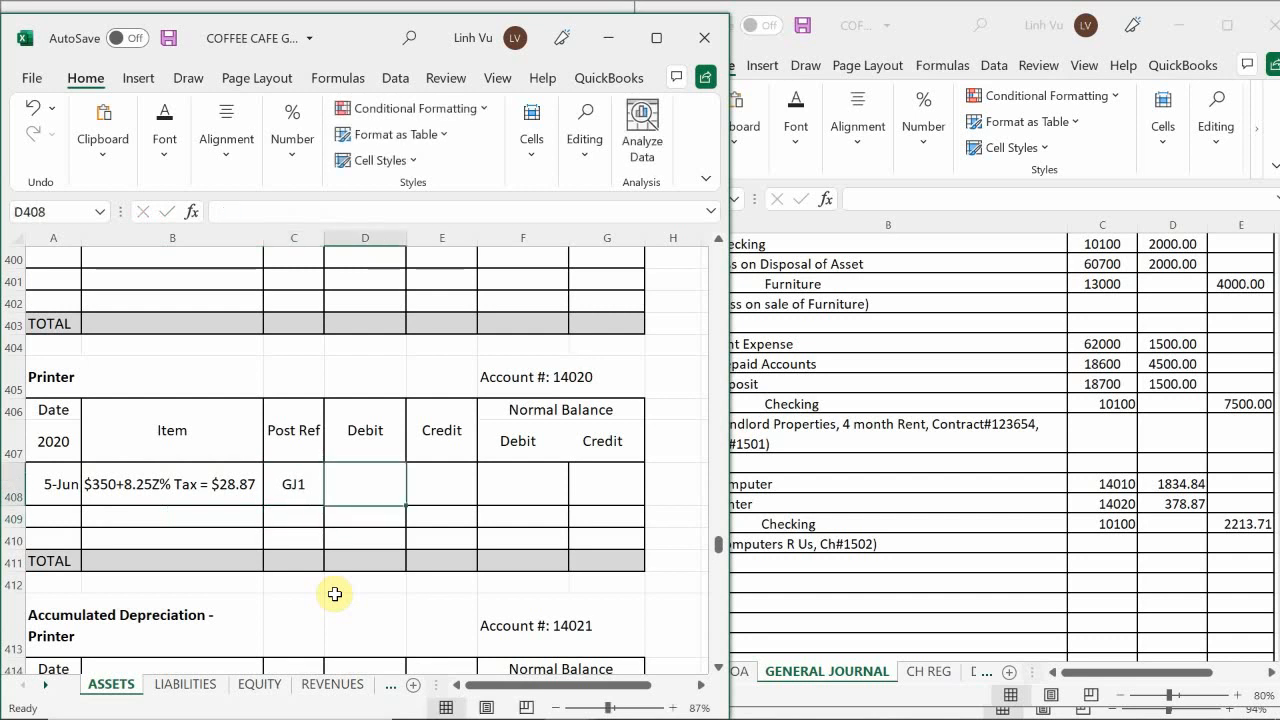
text(378.87)
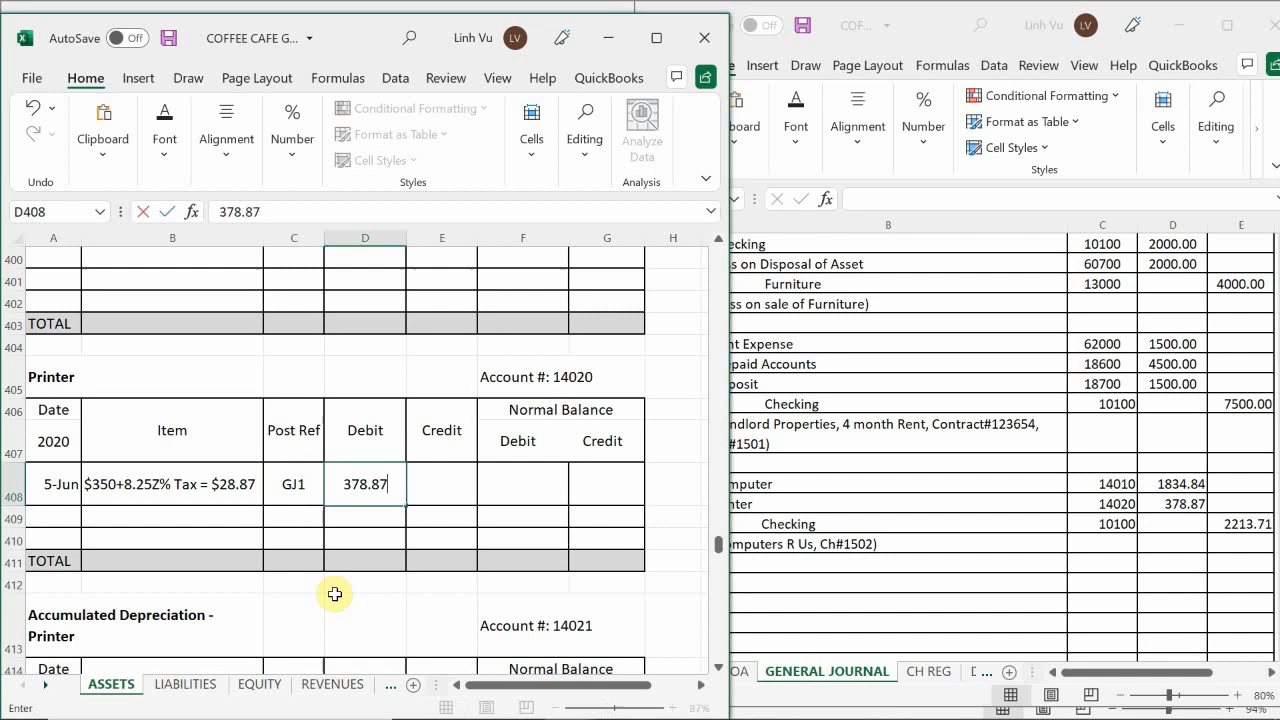
key(Return)
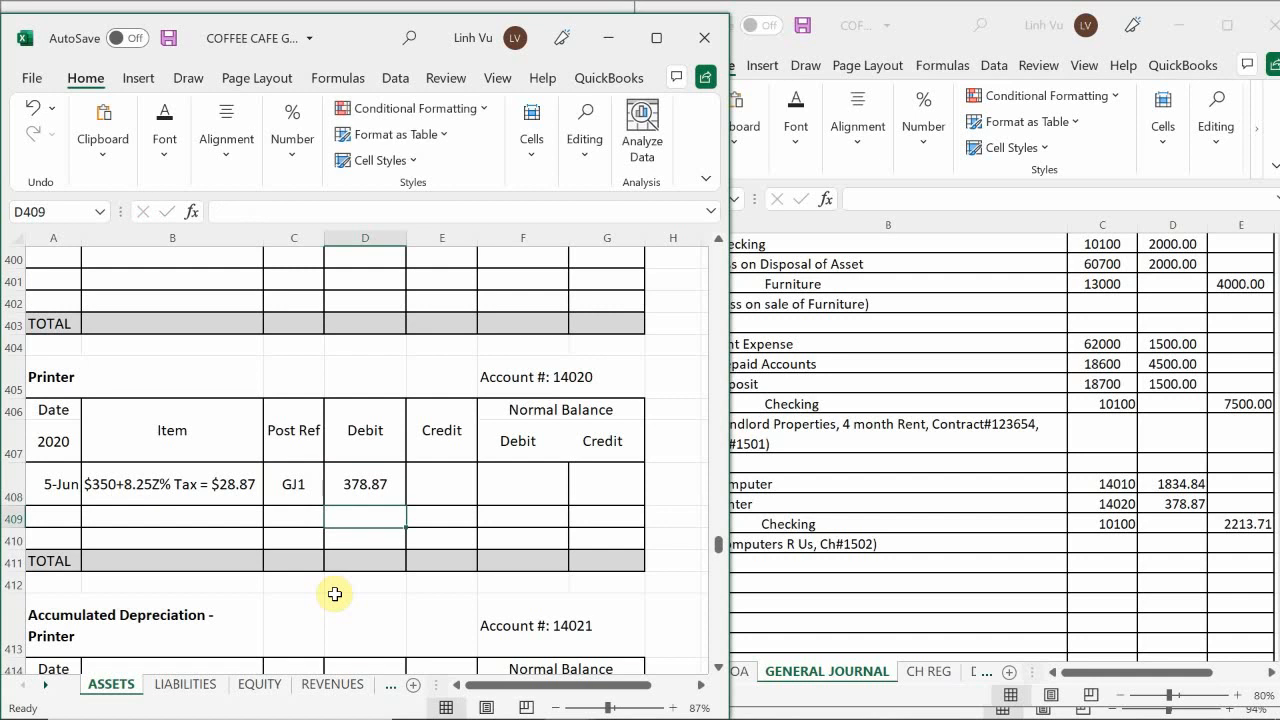
Carry the Printer debit to the normal debit balance in F408 with a formula referencing D408.
key(Right)
key(Up)
key(Right)
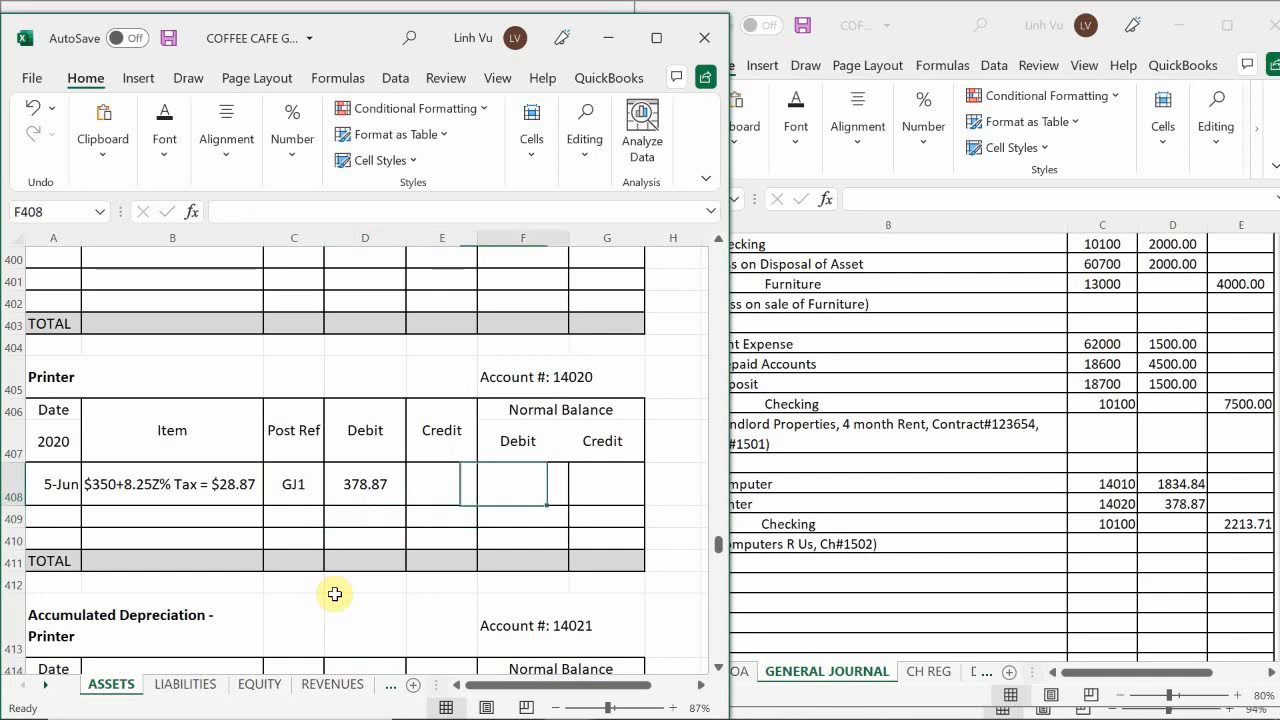
text(=)
key(Left)
key(Left)
key(Return)
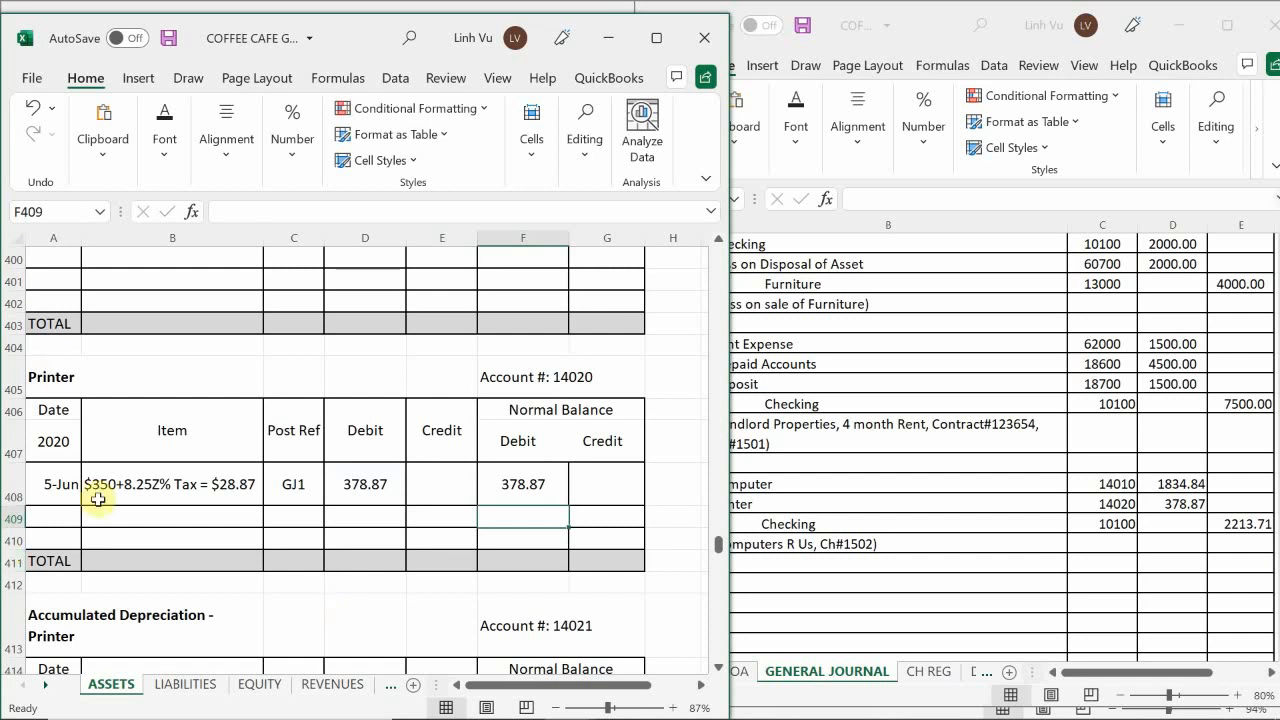
Enter the date 6/5 in A18, the first empty row of the Checking account 10100 on the ASSETS sheet.
click(257, 517)
scroll(259, 523, up, 20)
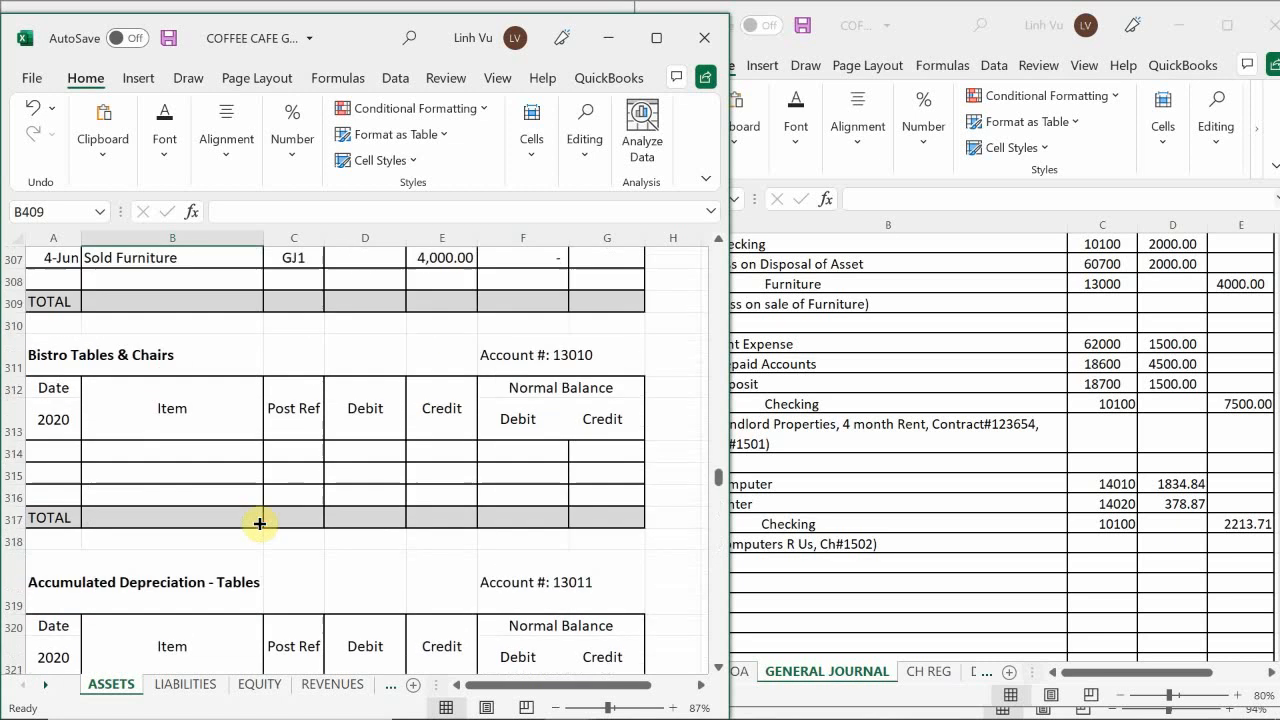
scroll(259, 523, up, 20)
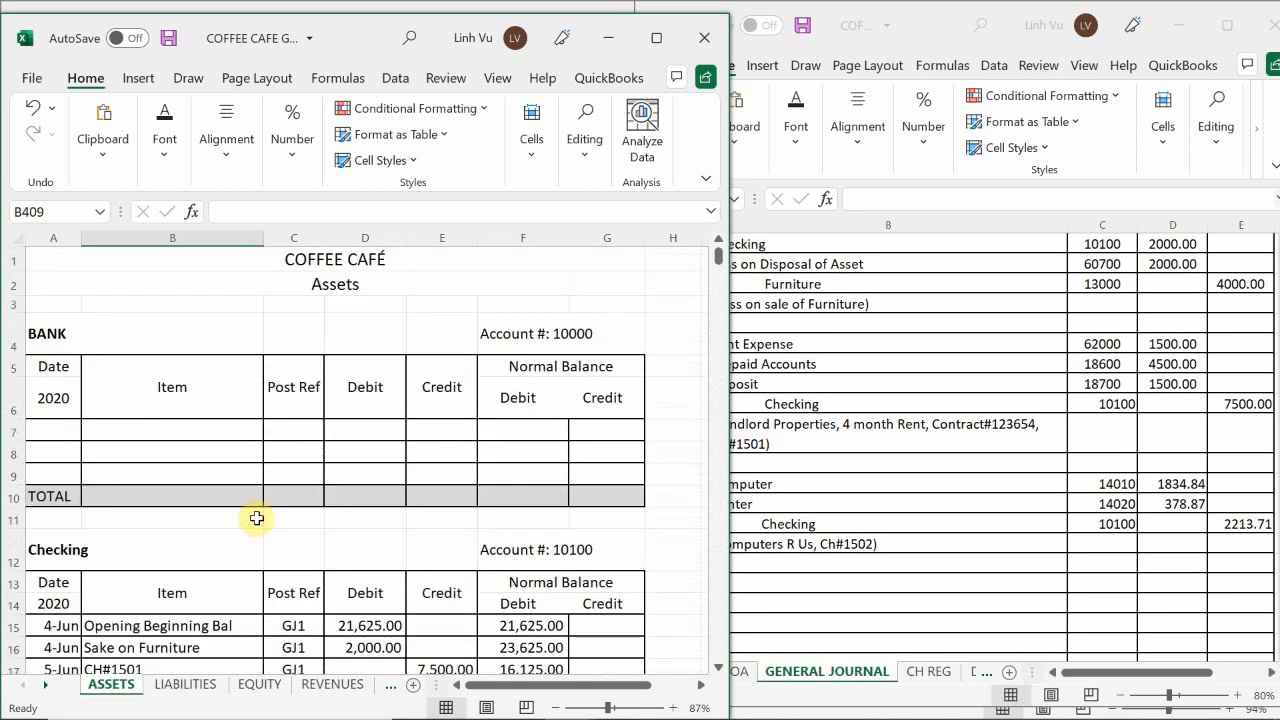
scroll(225, 487, down, 2)
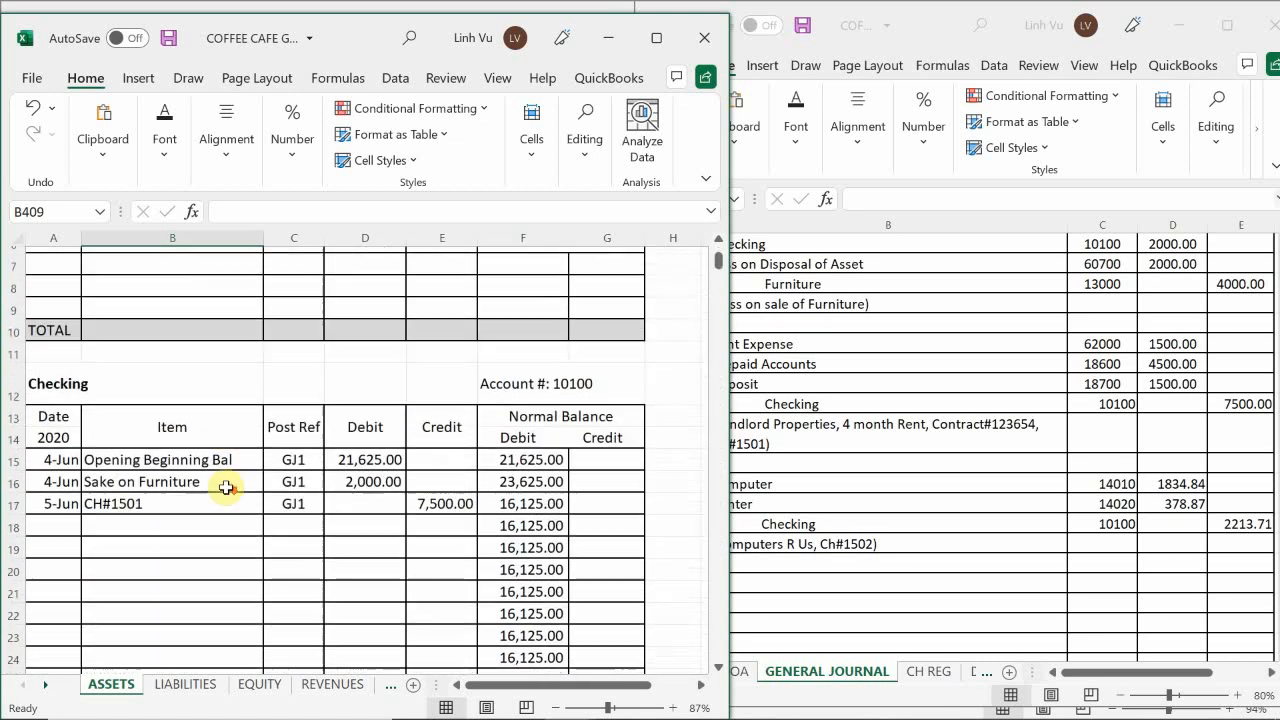
scroll(225, 487, down, 1)
scroll(223, 489, up, 1)
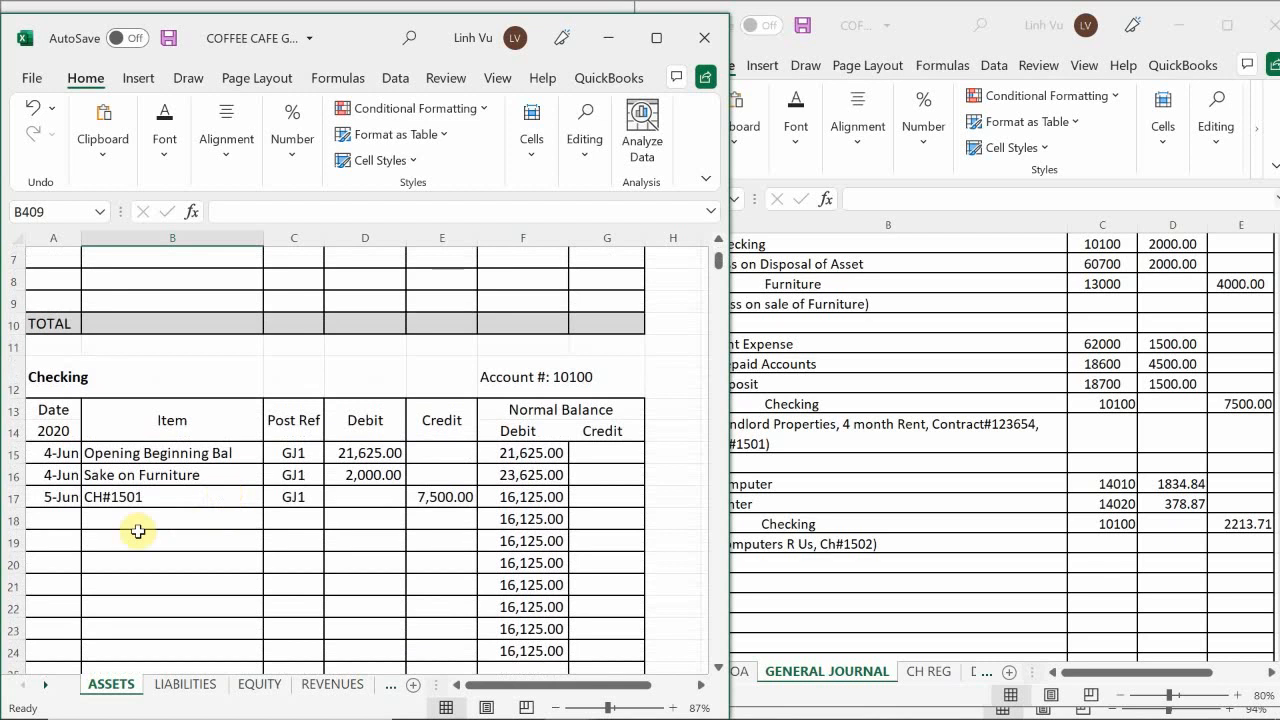
click(58, 522)
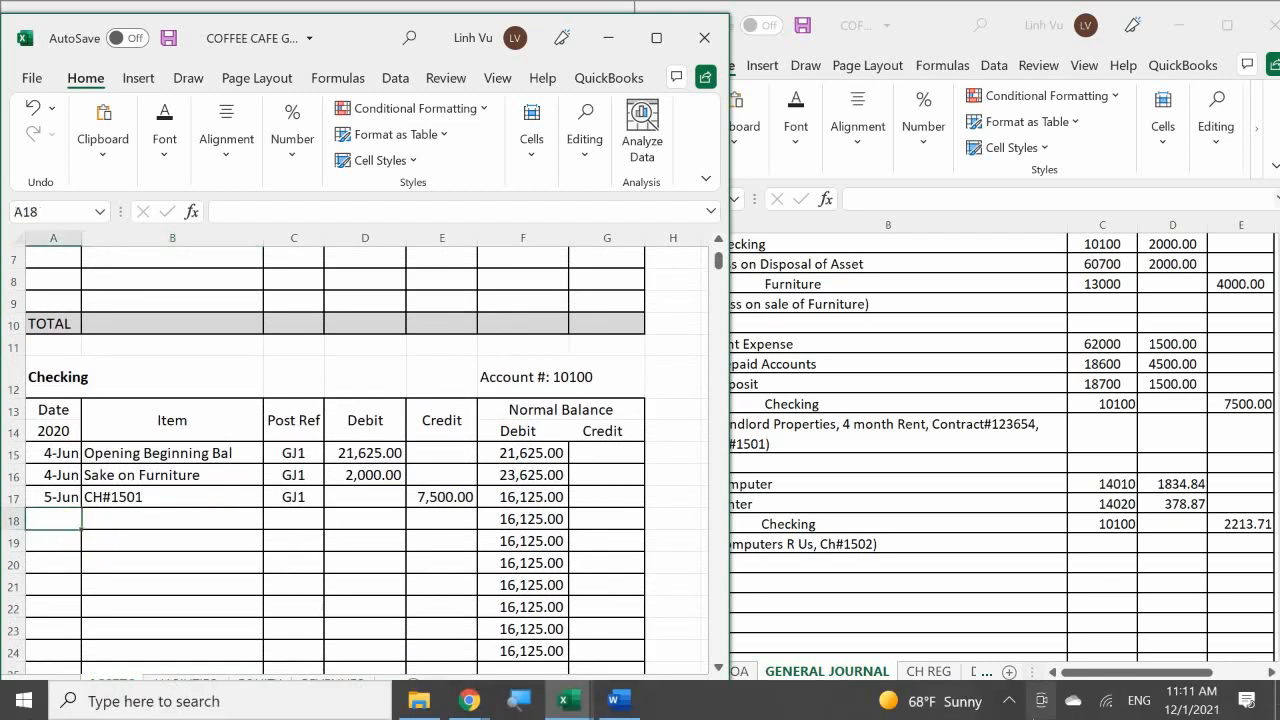
text(6/5)
key(Return)
Enter the item description "CH#1502" in B18 of the Checking account.
key(Right)
key(Up)
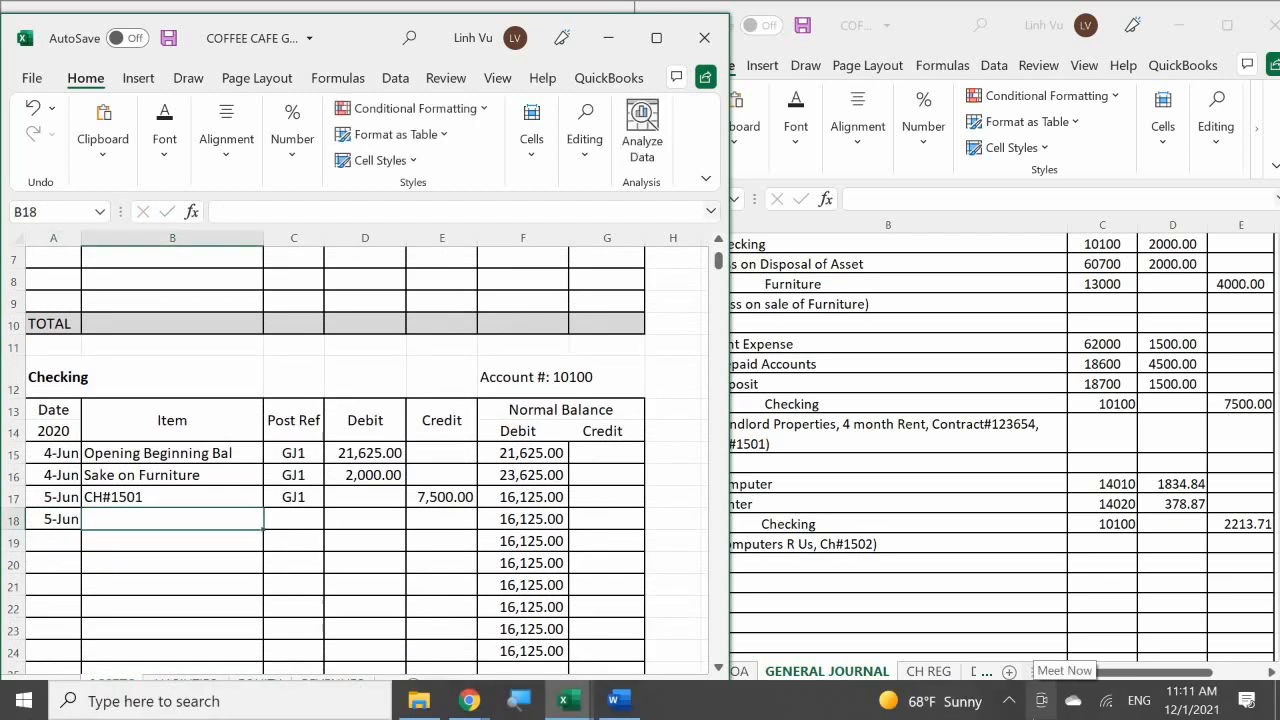
text(CG#)
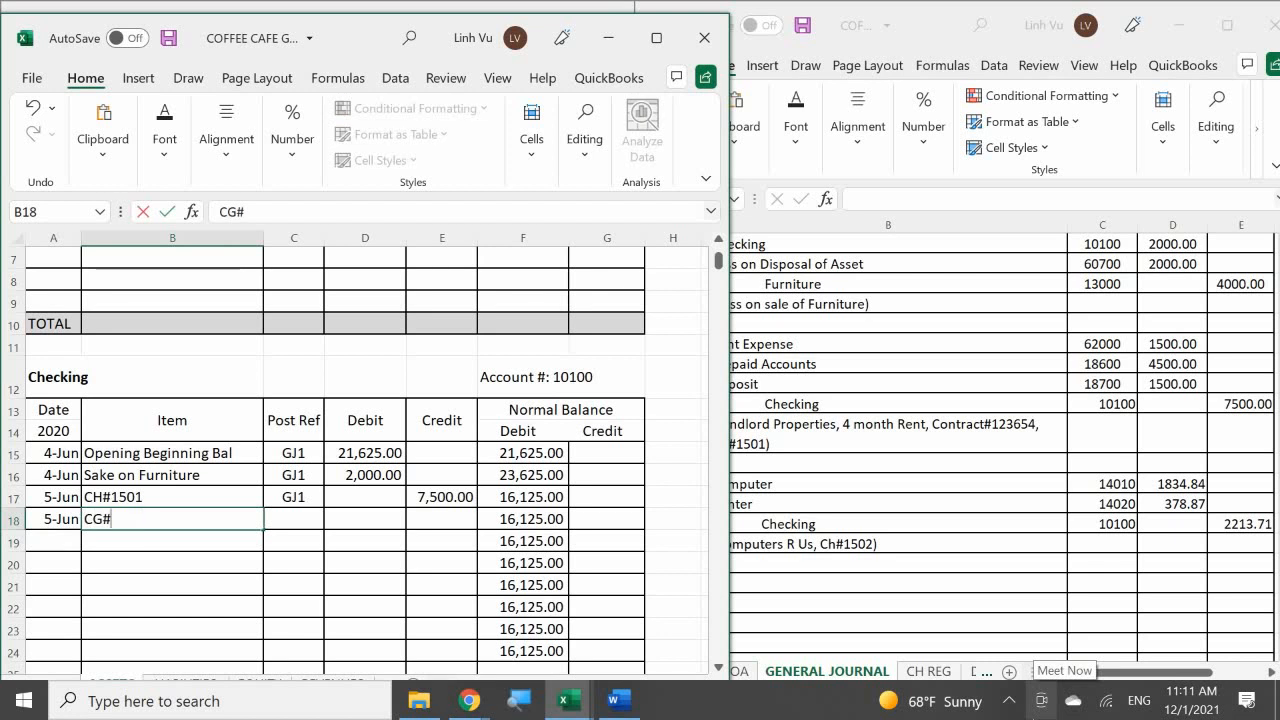
key(BackSpace)
key(BackSpace)
text(H#15)
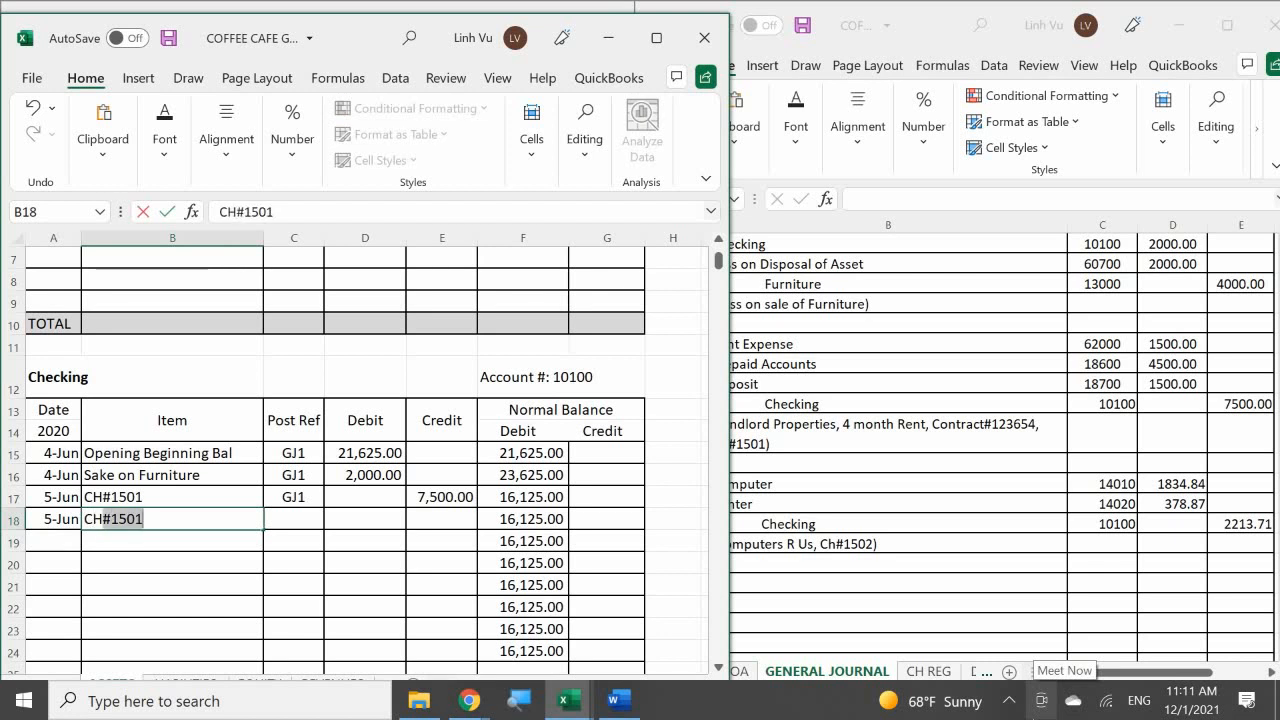
text(02)
key(Return)
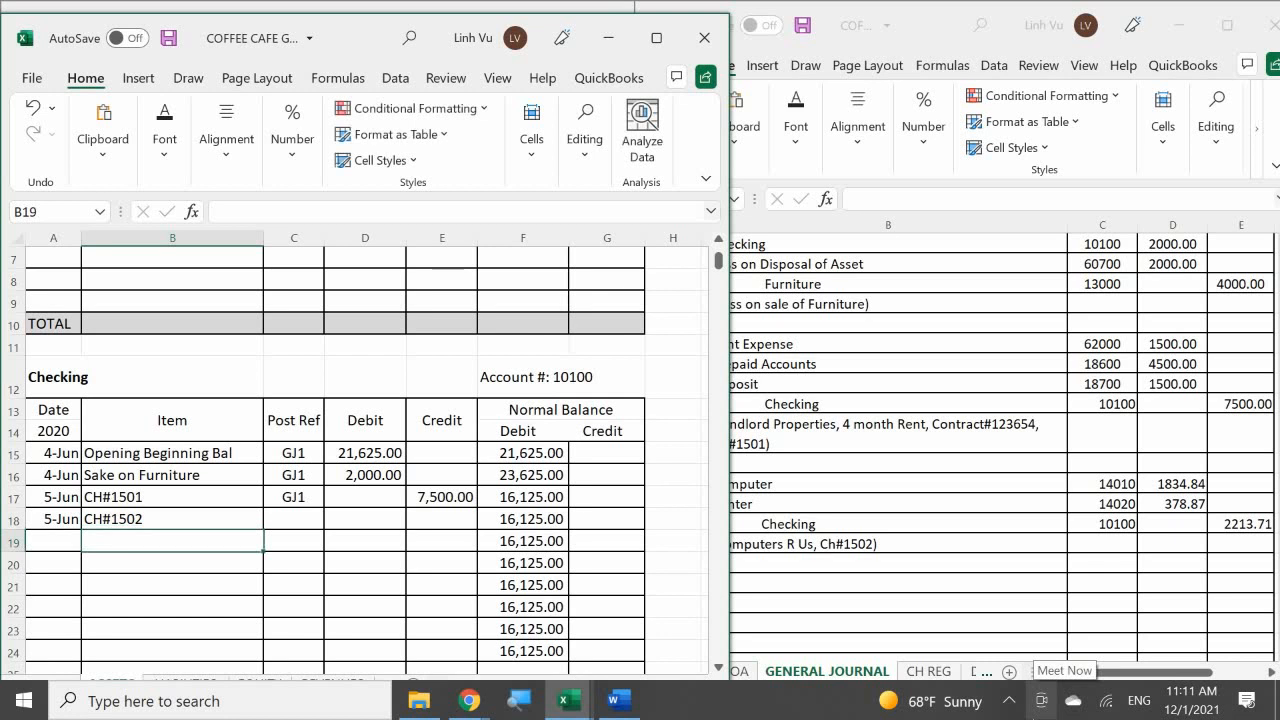
Fill the Checking post reference in C18 with a formula referencing C17 above it.
key(Return)
key(Right)
key(Up)
key(Up)
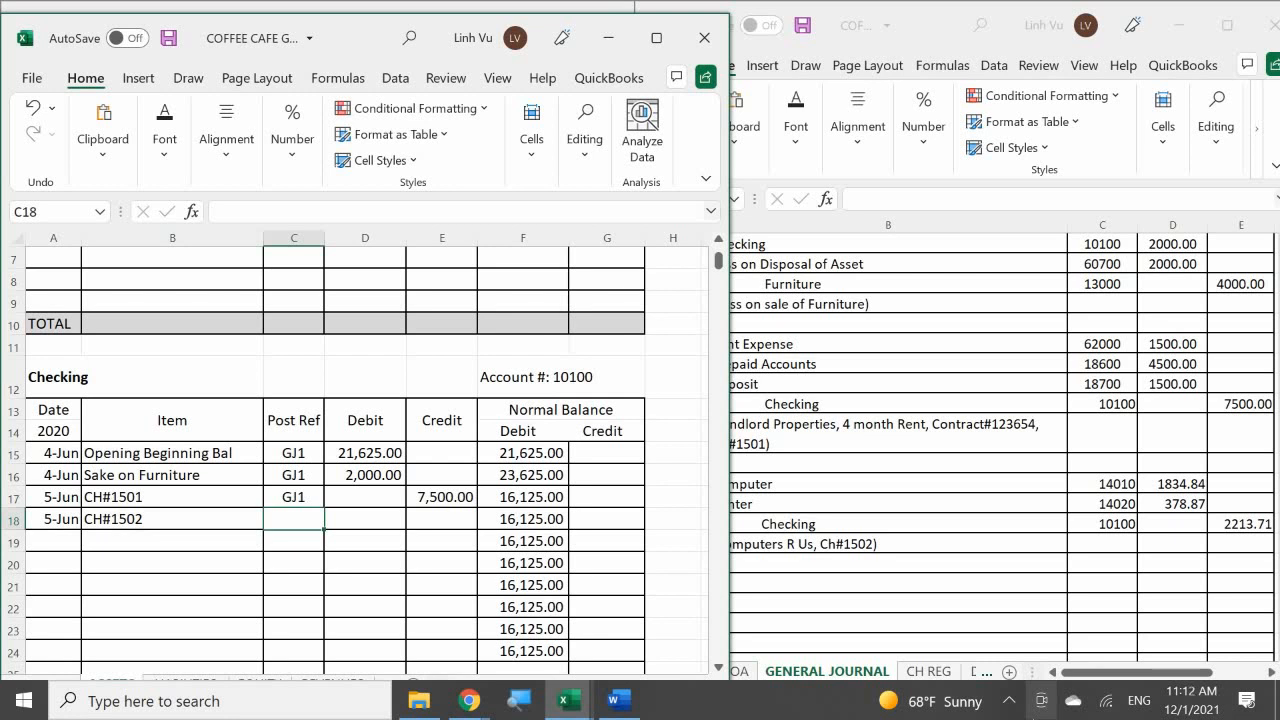
text(=)
key(Up)
key(Return)
Enter the credit 2213.71 in E18 of the Checking account for check 1502.
key(Up)
key(Right)
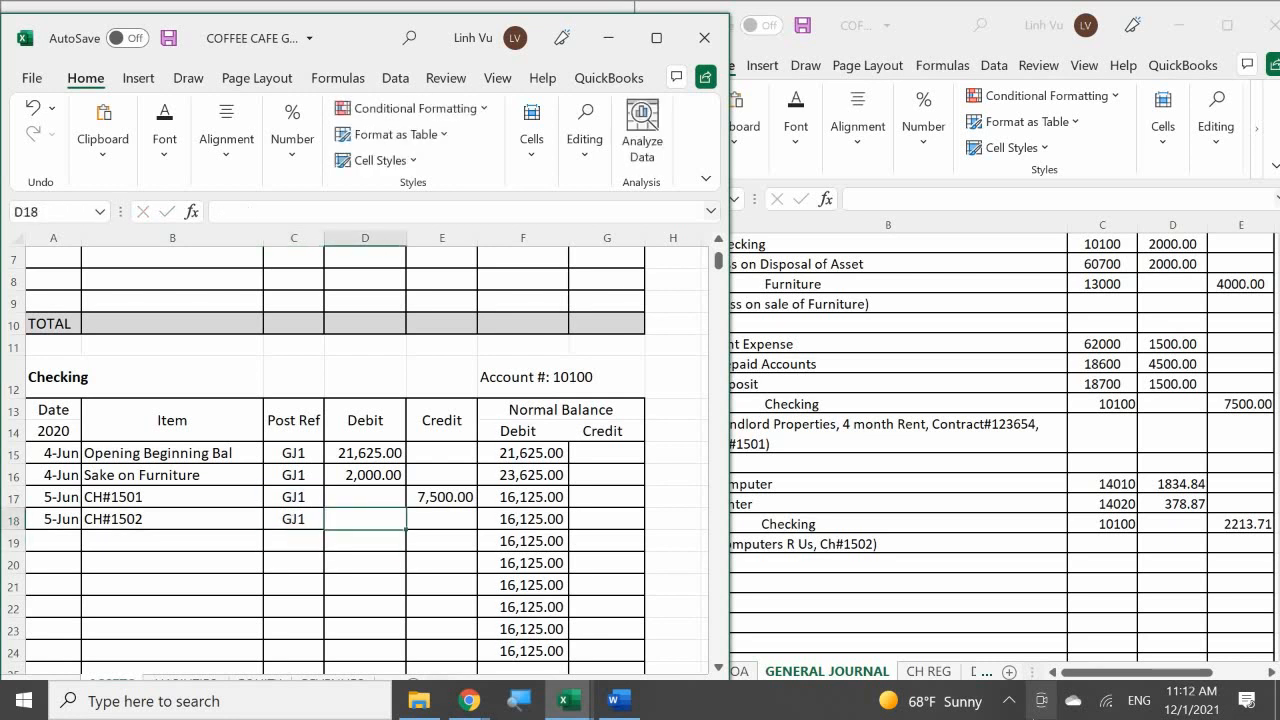
key(Right)
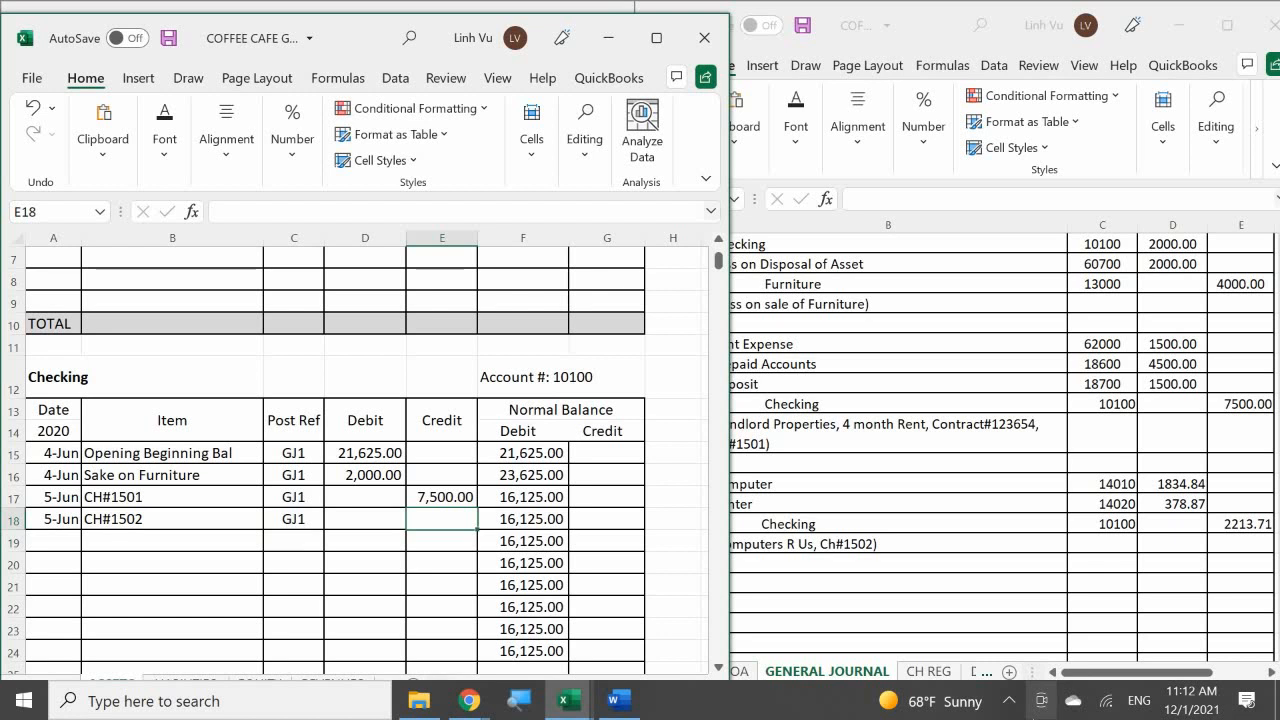
text(2213.71)
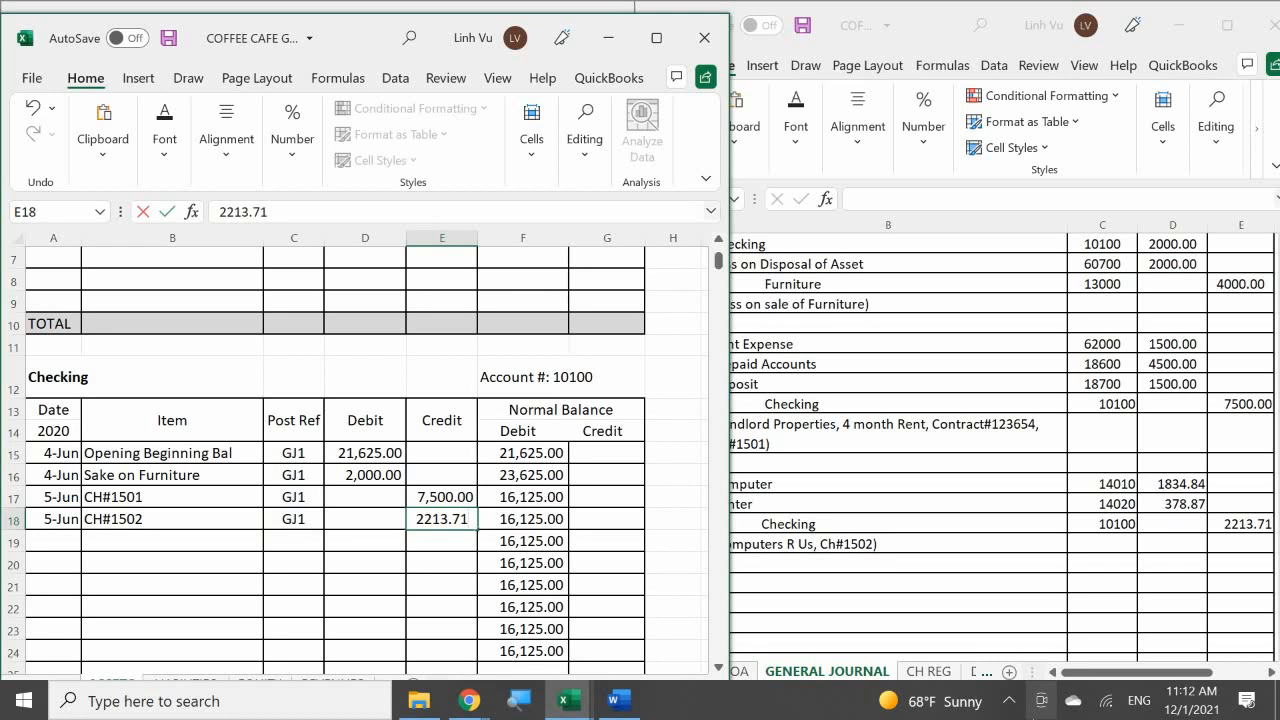
key(Return)
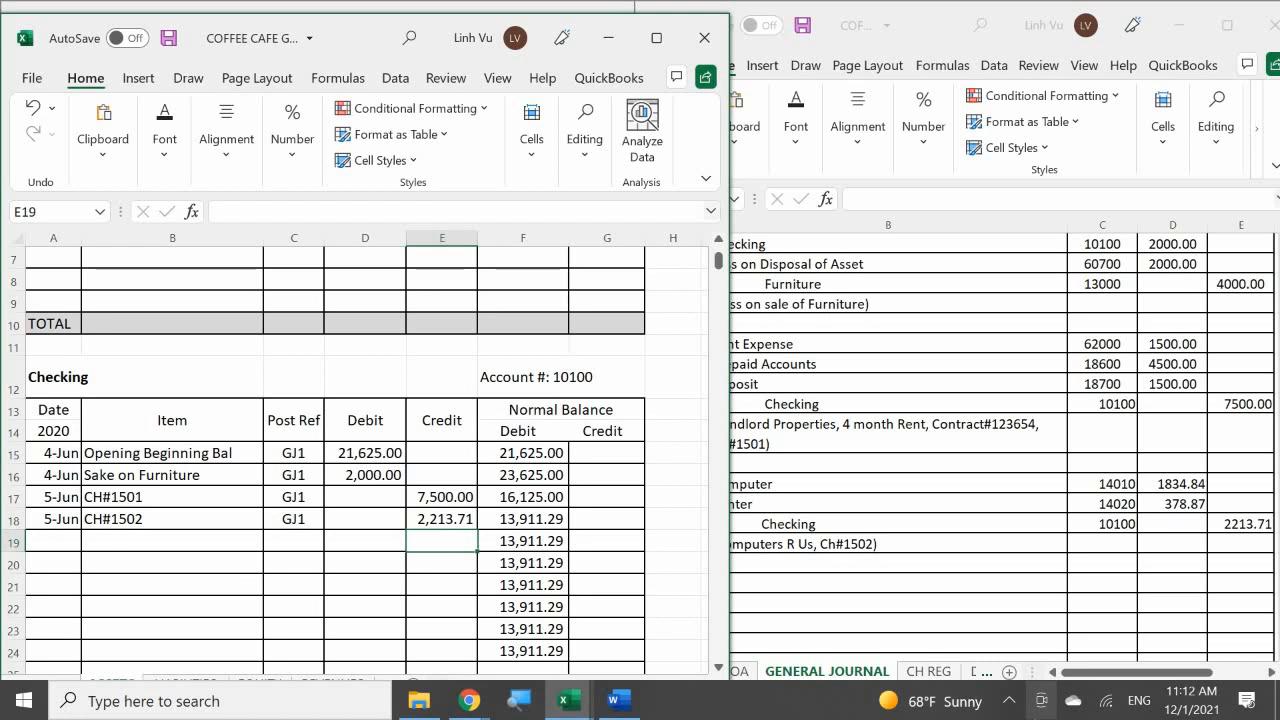
Switch to the VENDORS sheet of the COFFEE CAFE SUBSIDIARY LEDGER ANSWERS 10.4 workbook.
click(899, 512)
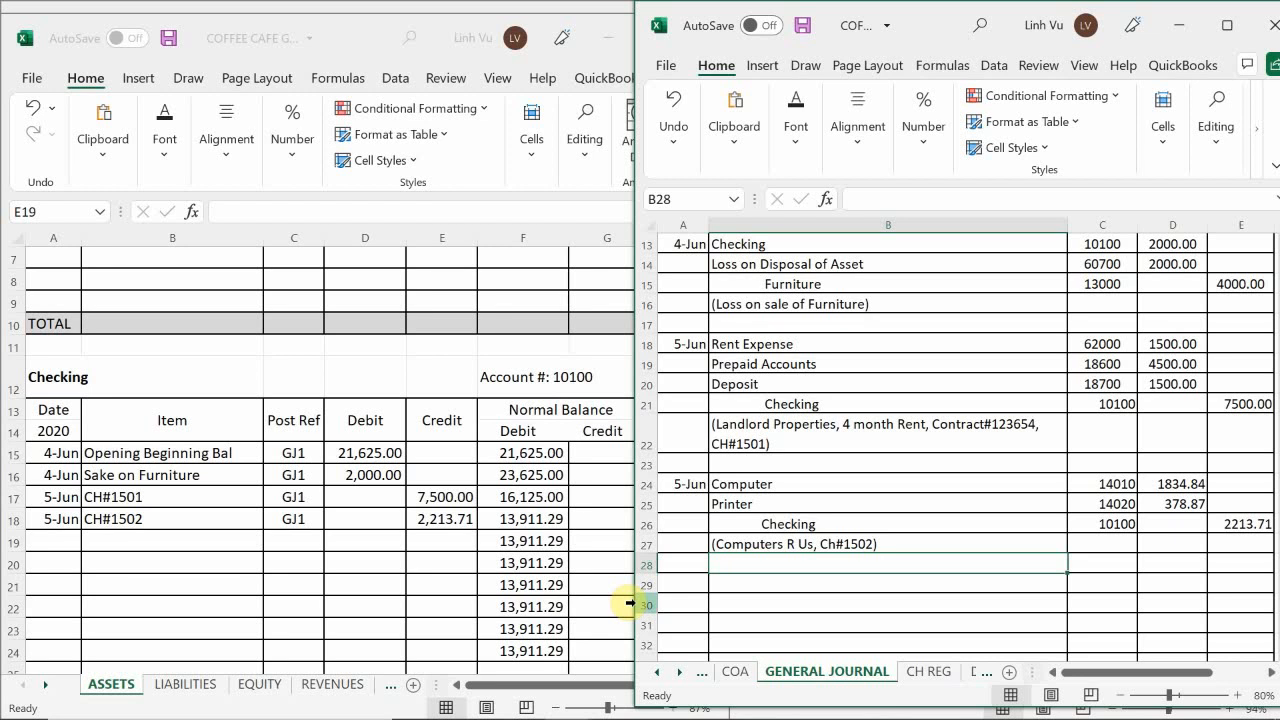
mouse_move(638, 718)
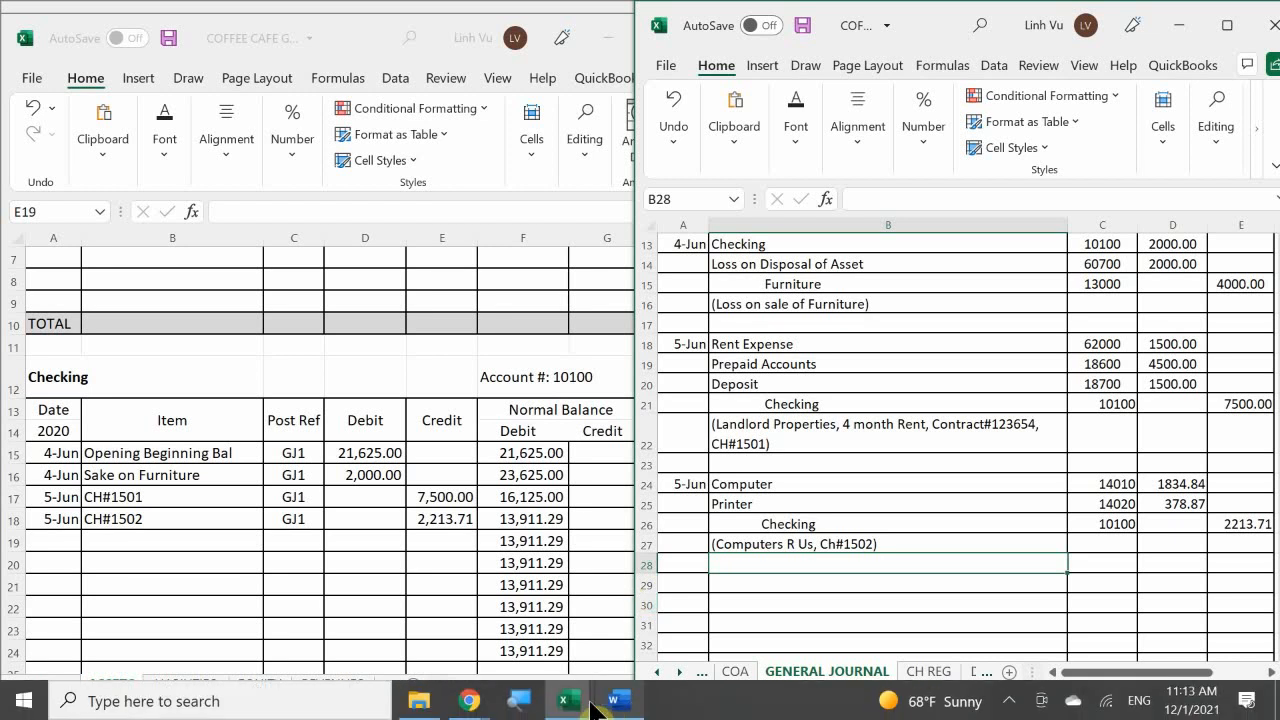
mouse_move(562, 703)
click(651, 606)
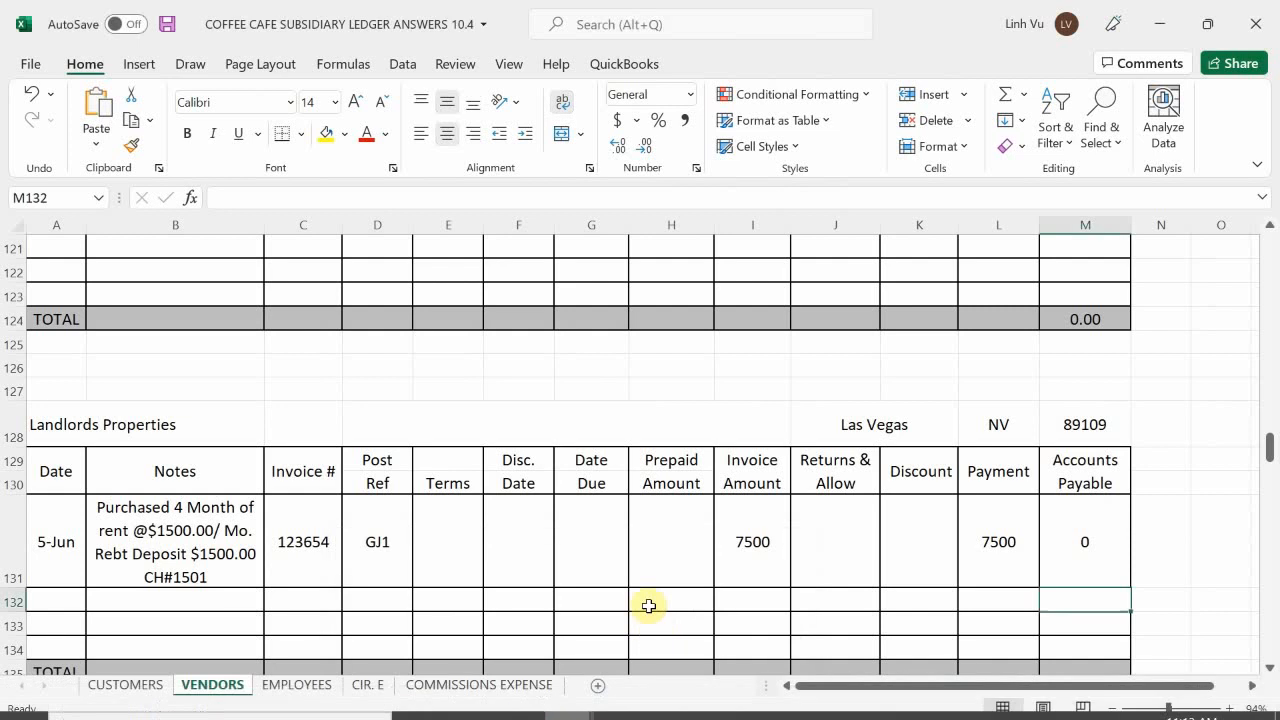
Enter the date 6/5 in A51, the first empty row of the Computers "R" Us vendor account.
click(116, 511)
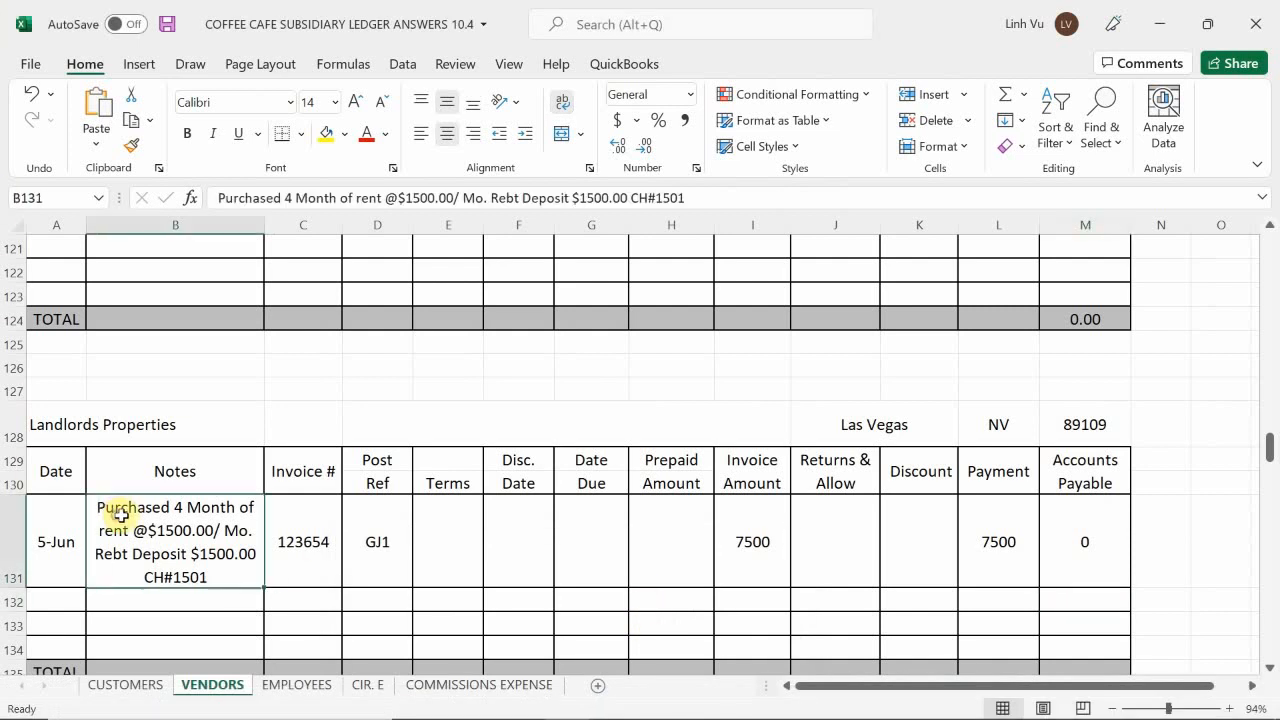
scroll(121, 515, up, 7)
scroll(121, 515, up, 20)
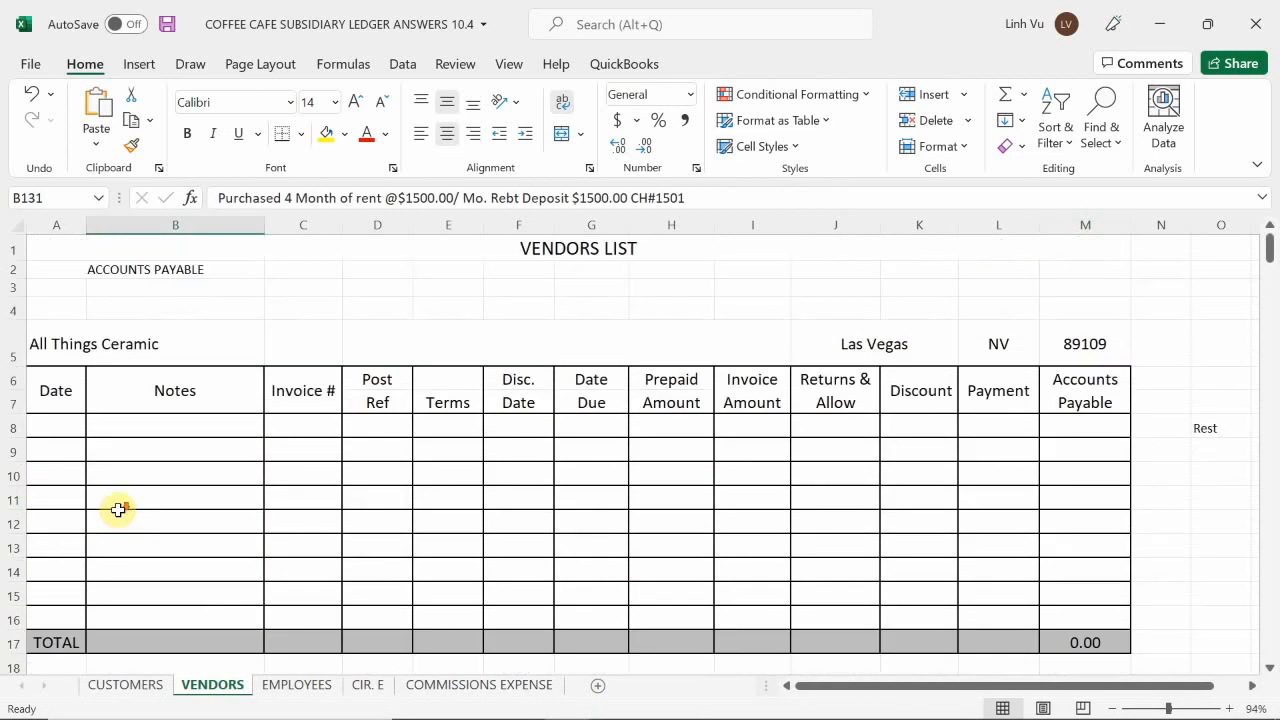
scroll(117, 512, down, 10)
scroll(117, 510, down, 6)
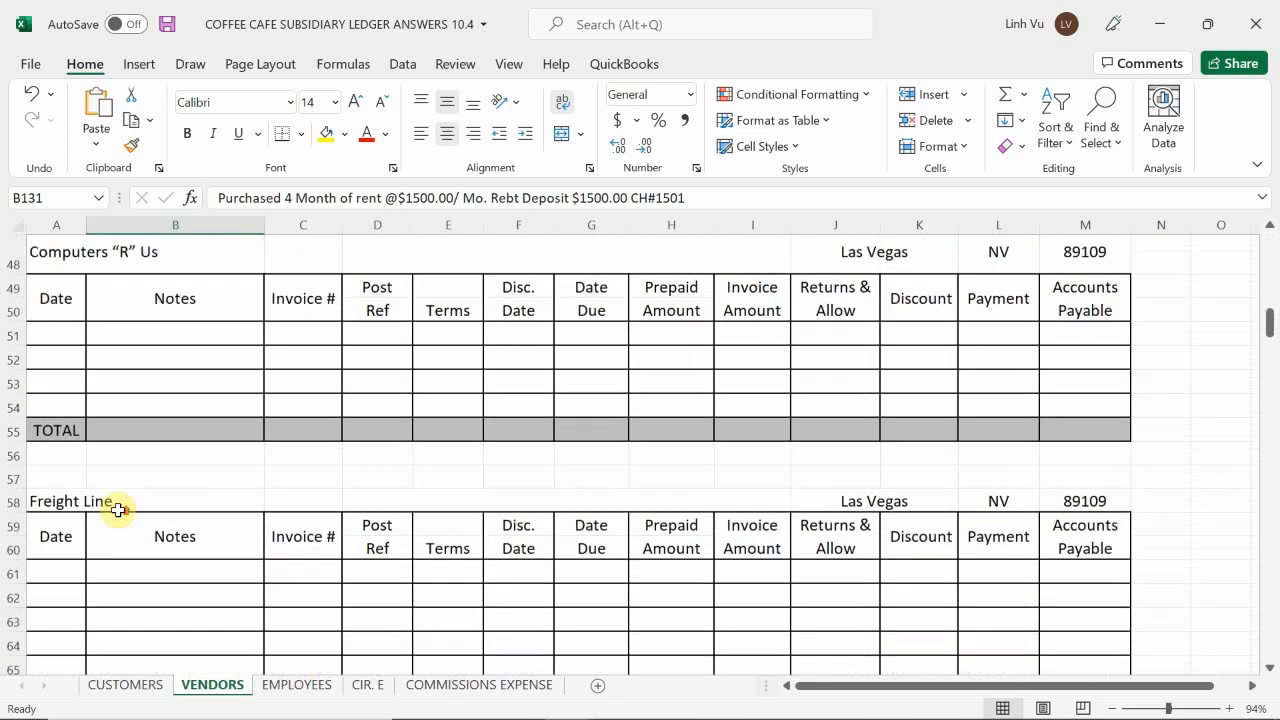
scroll(117, 510, up, 3)
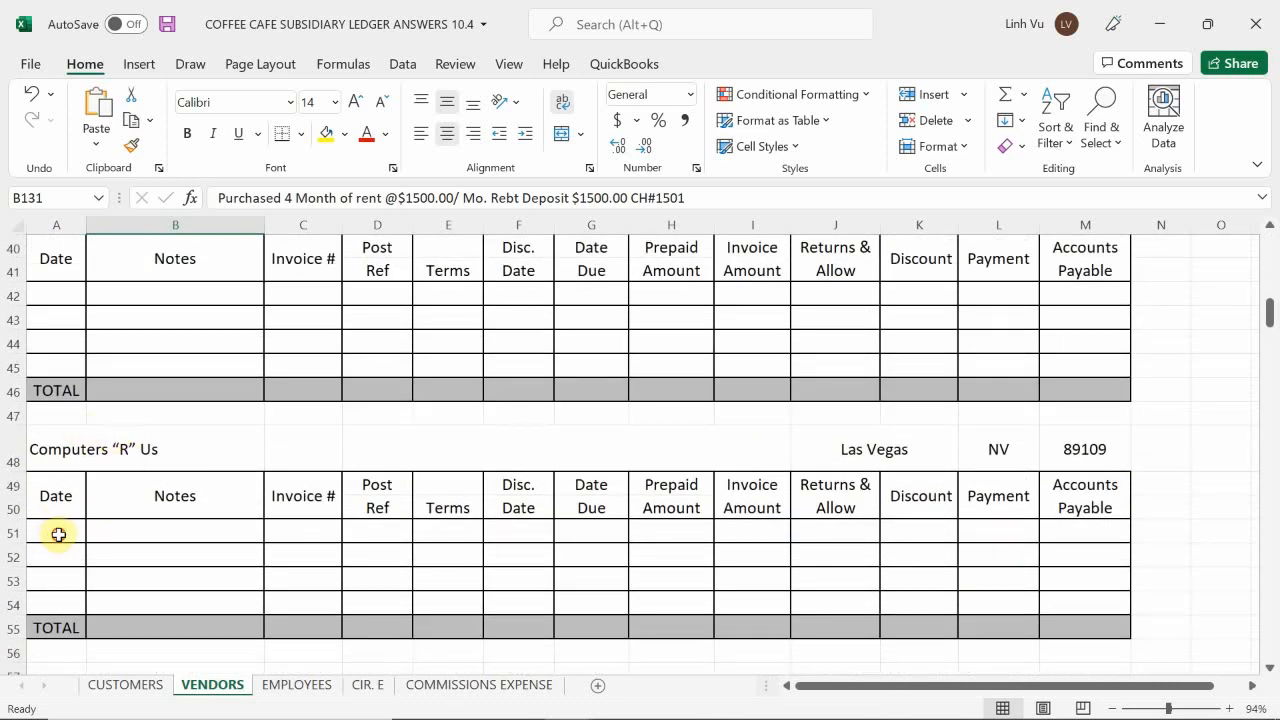
click(55, 531)
text(6/5)
key(Return)
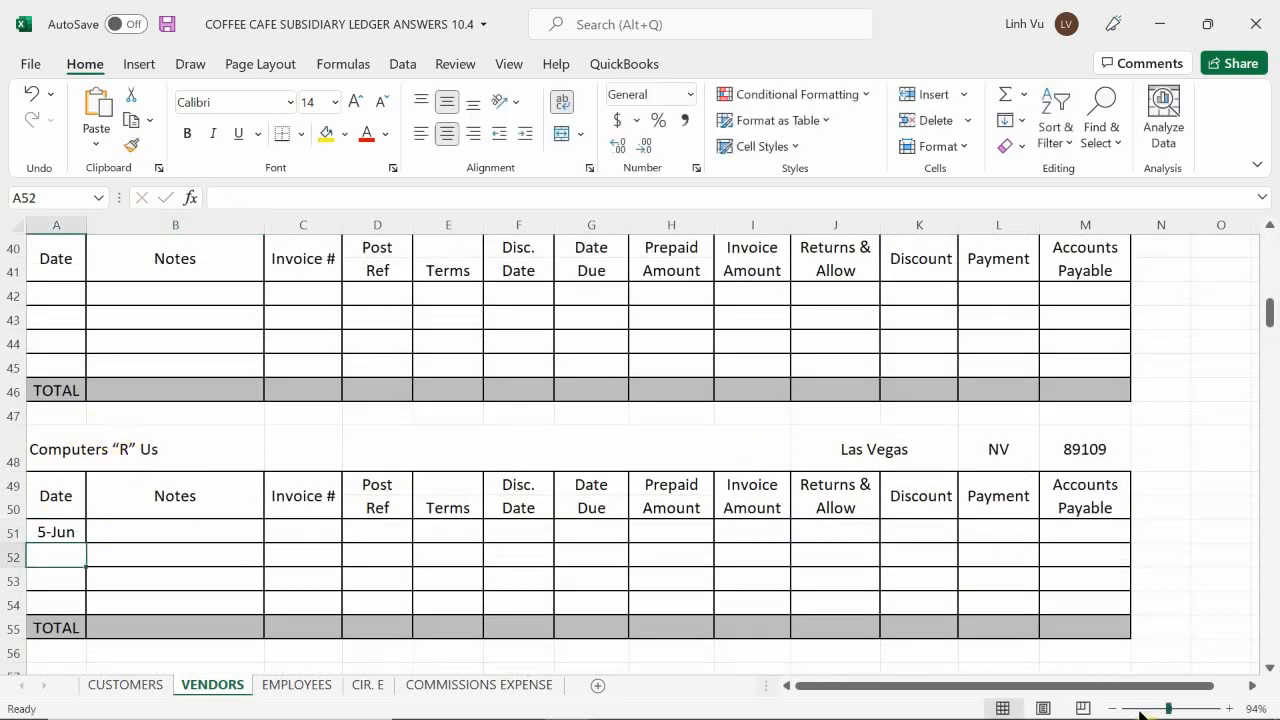
Enter the note "Computer $1834.84 + Printer $378.87 CH#1502" in B51 of the Computers "R" Us account.
key(Right)
key(Up)
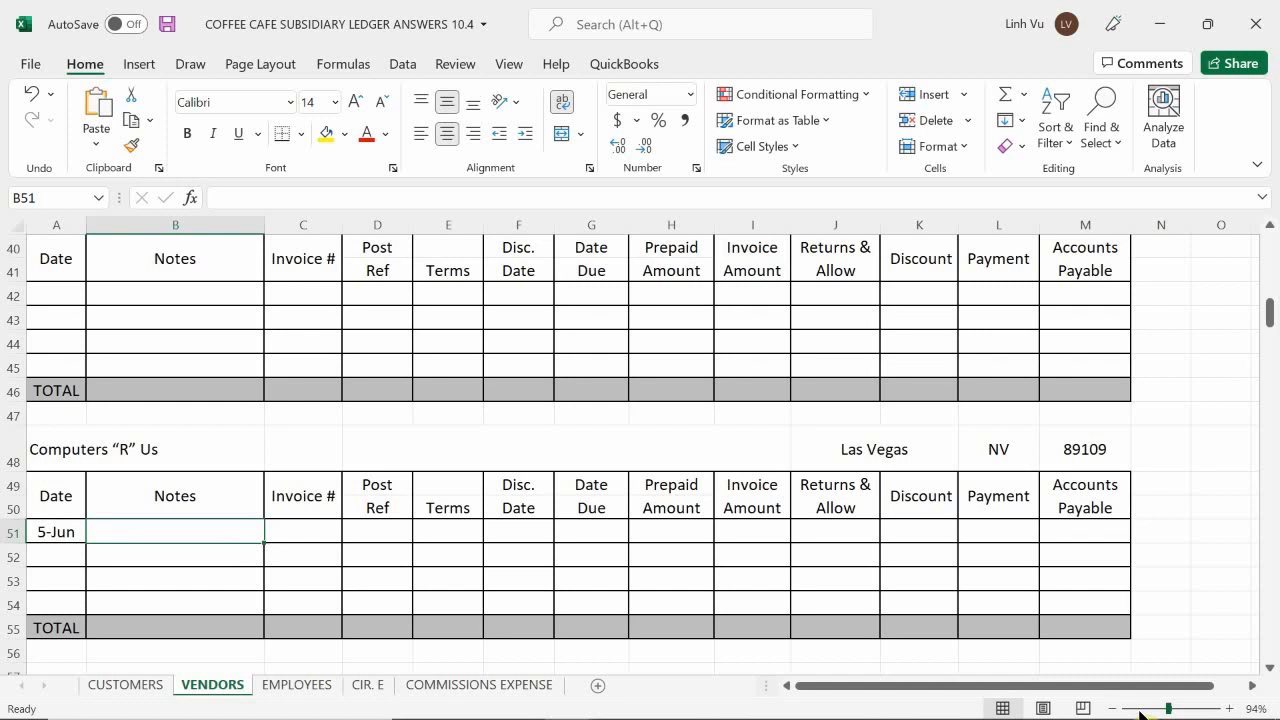
text(Cinou)
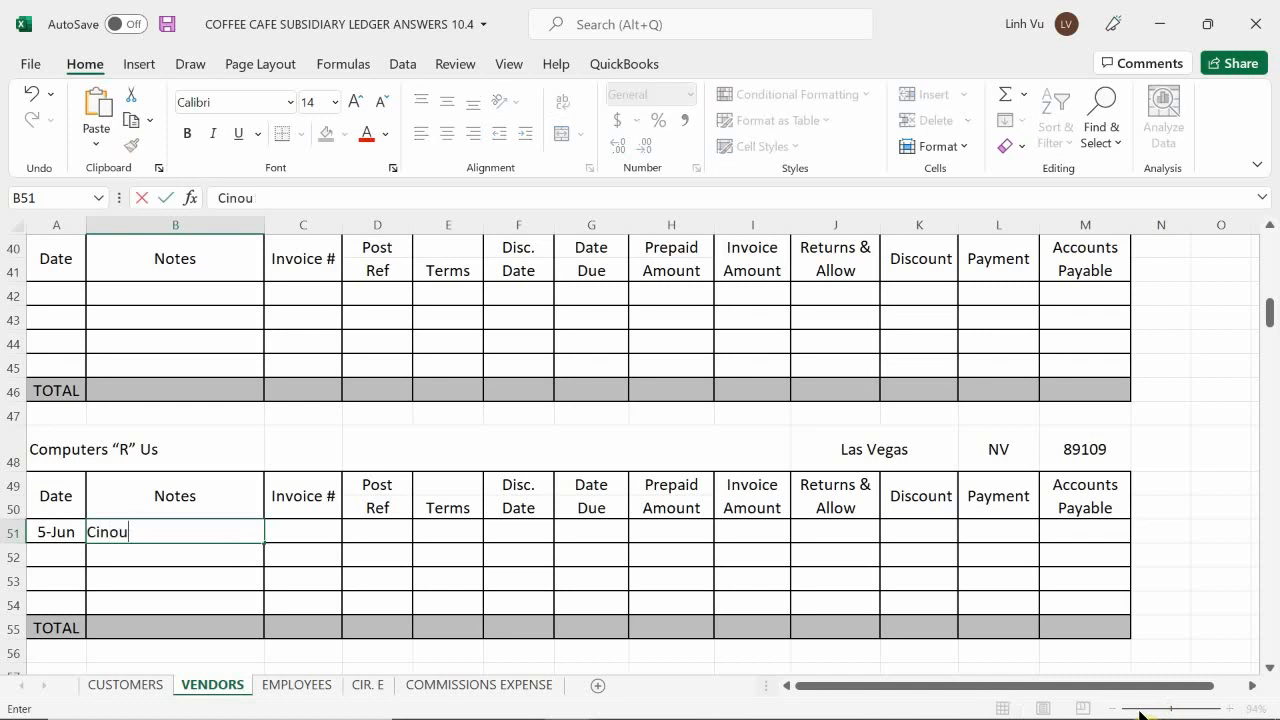
key(BackSpace)
key(BackSpace)
key(BackSpace)
key(BackSpace)
text(omputer #)
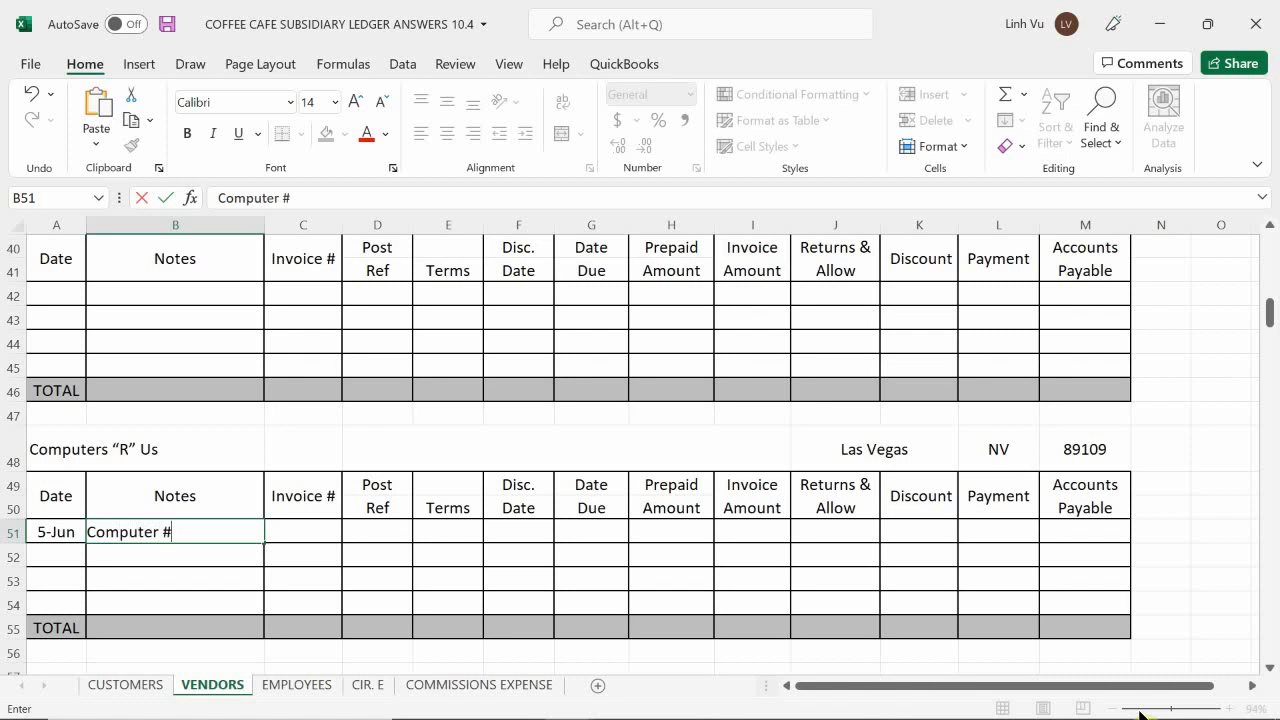
key(BackSpace)
text($1834.84)
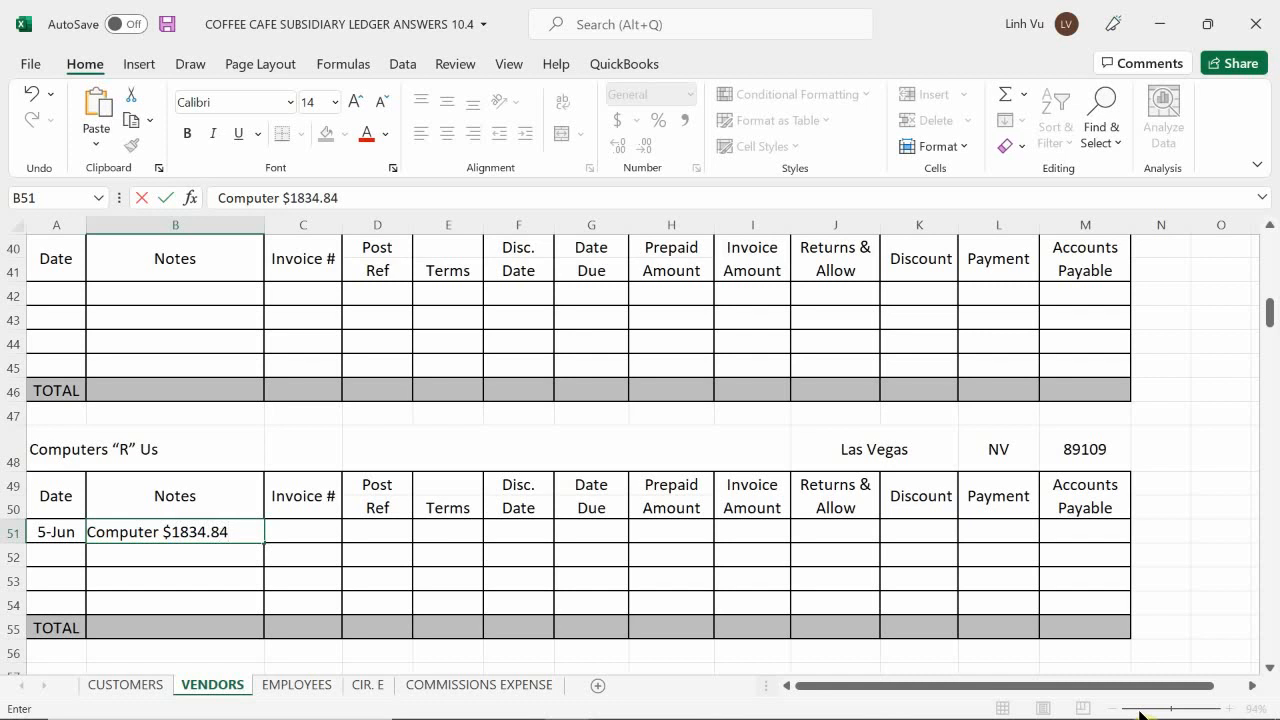
text( + Prin)
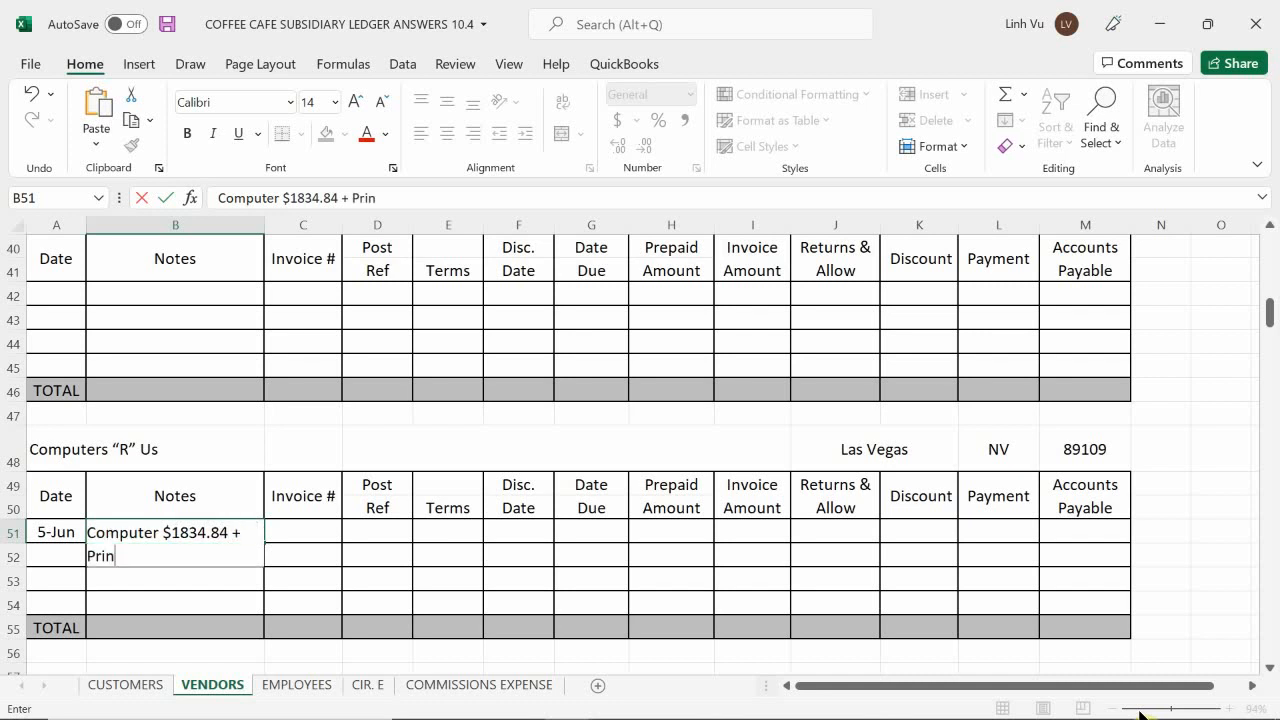
text(ter $378.87)
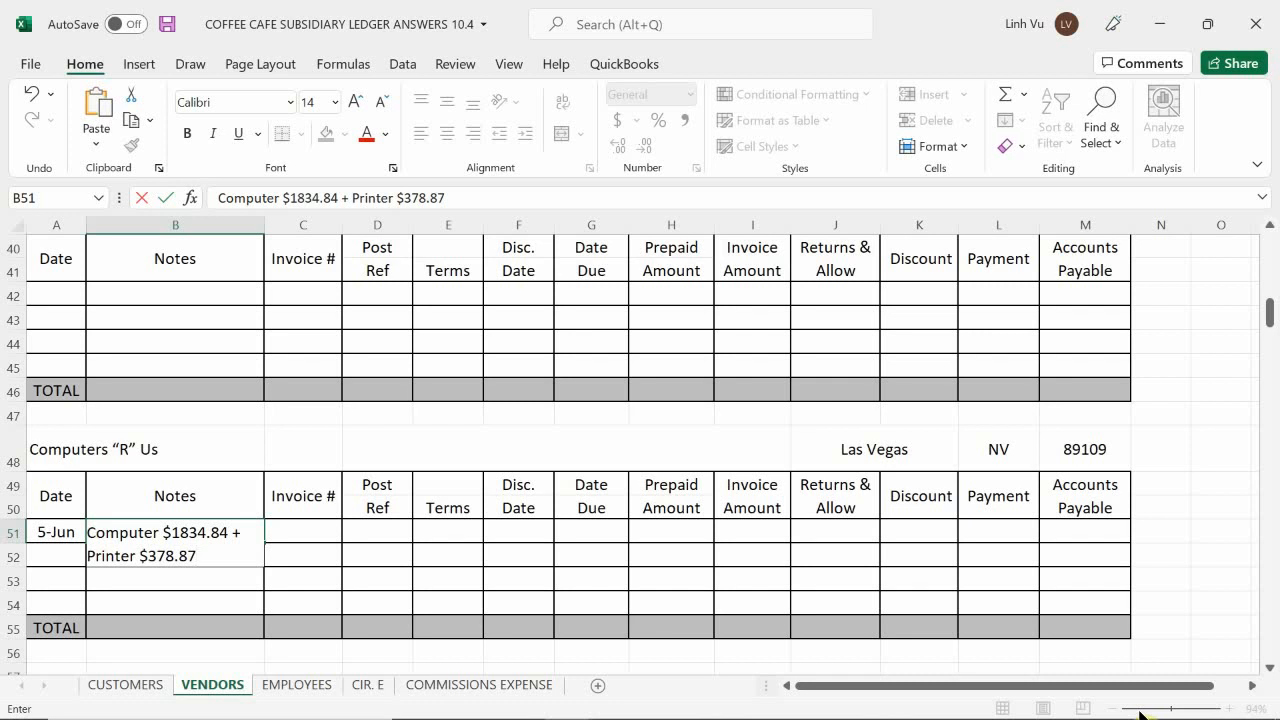
text(C)
key(BackSpace)
text(H$)
key(BackSpace)
text(#1502)
key(Return)
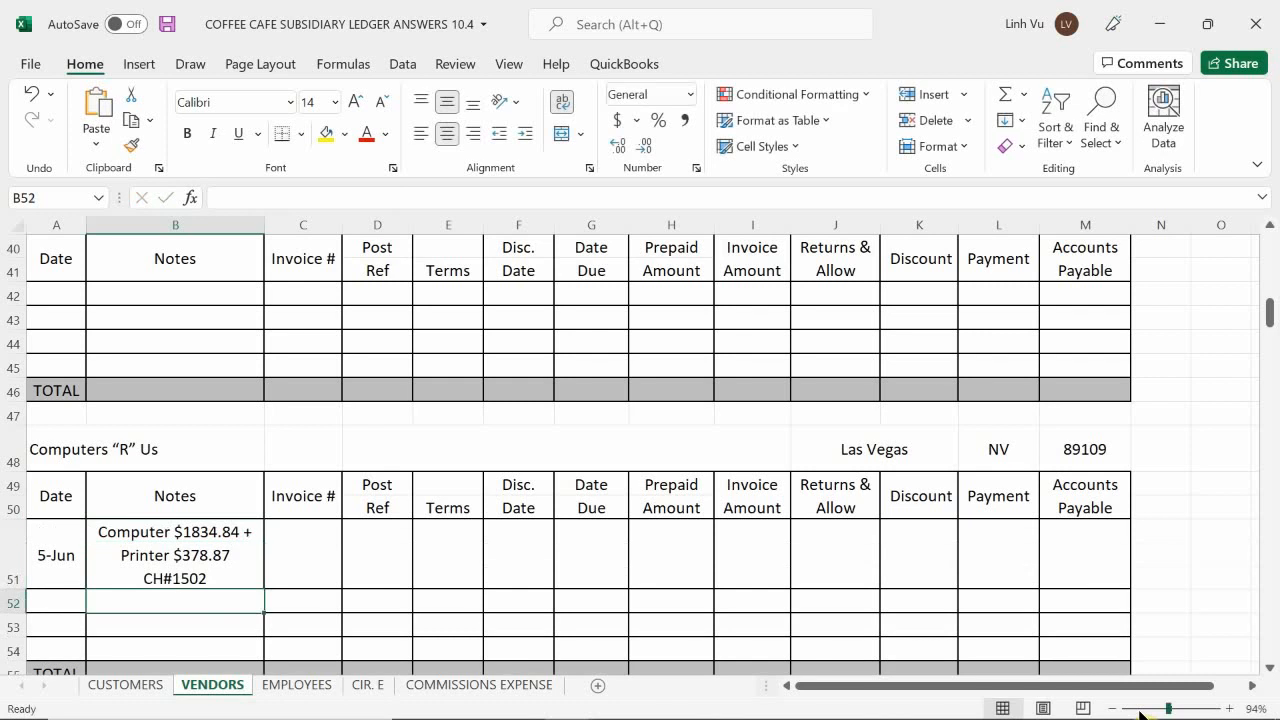
Look up the Computers "R" Us sales receipt in the Word document and enter its number 84143 as the invoice number in C51.
key(Right)
key(Up)
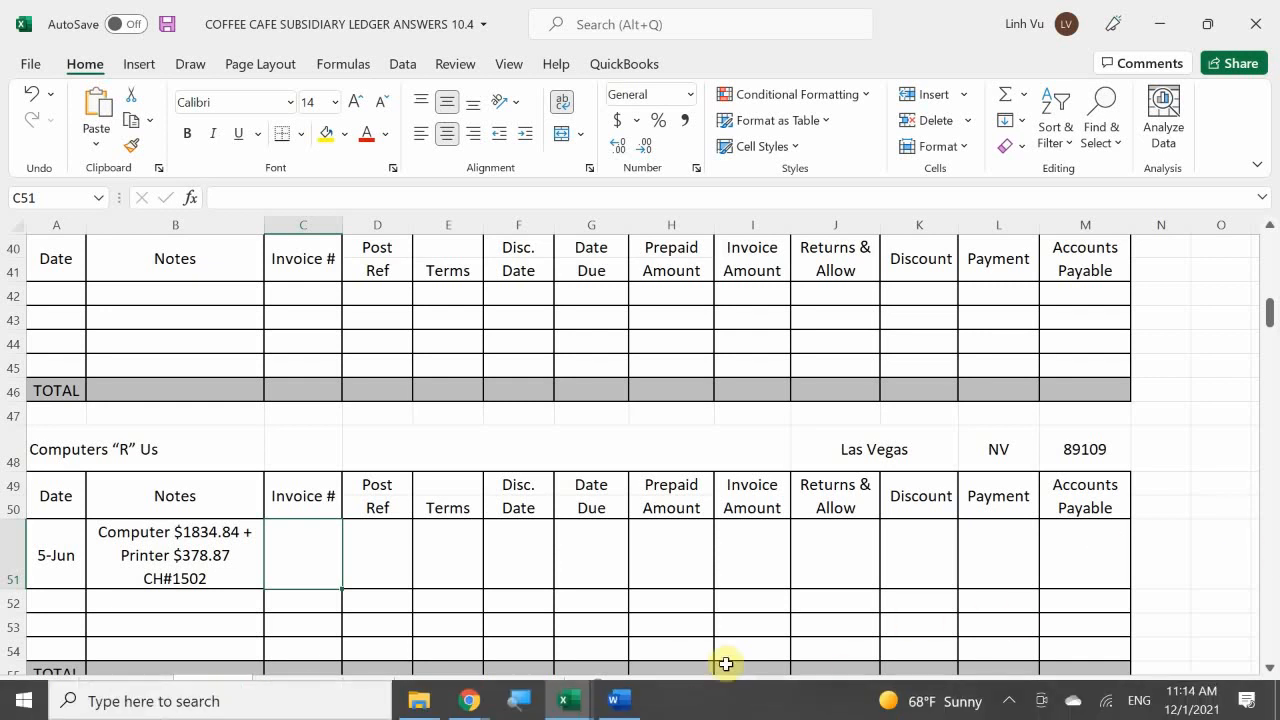
click(630, 704)
scroll(612, 492, up, 6)
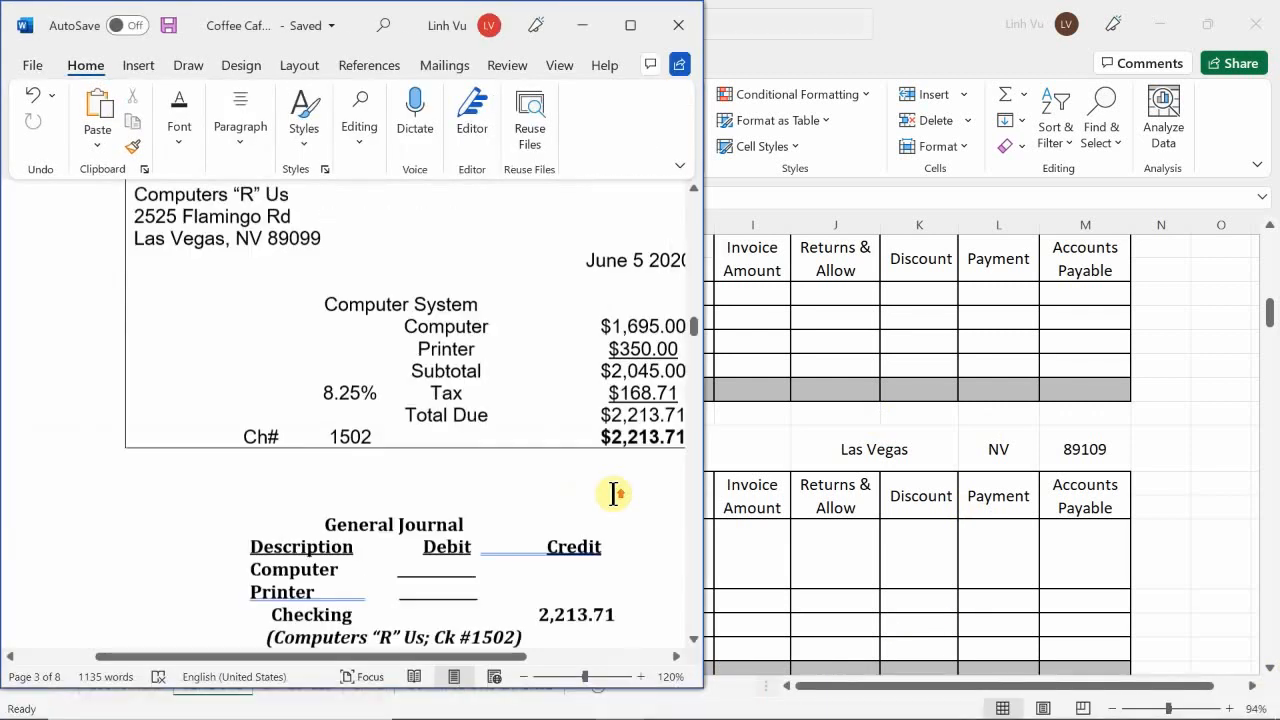
scroll(613, 495, up, 4)
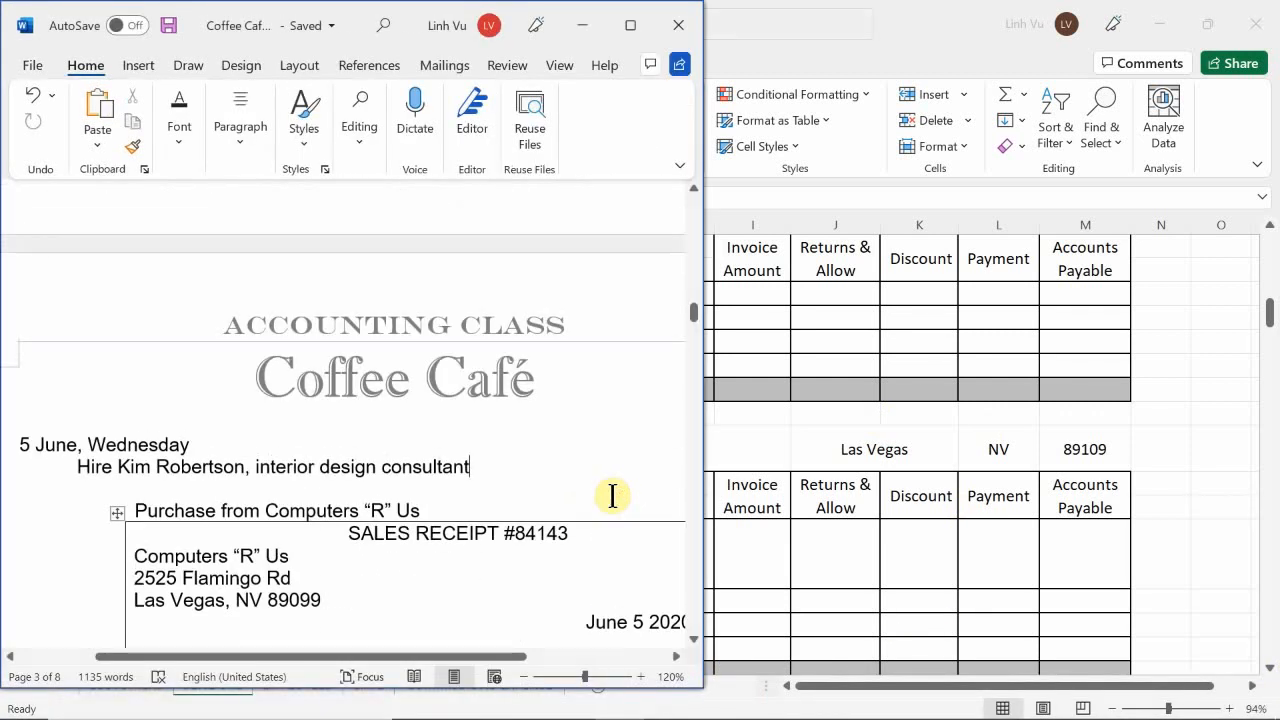
scroll(613, 496, down, 6)
scroll(613, 496, up, 1)
scroll(613, 496, up, 1)
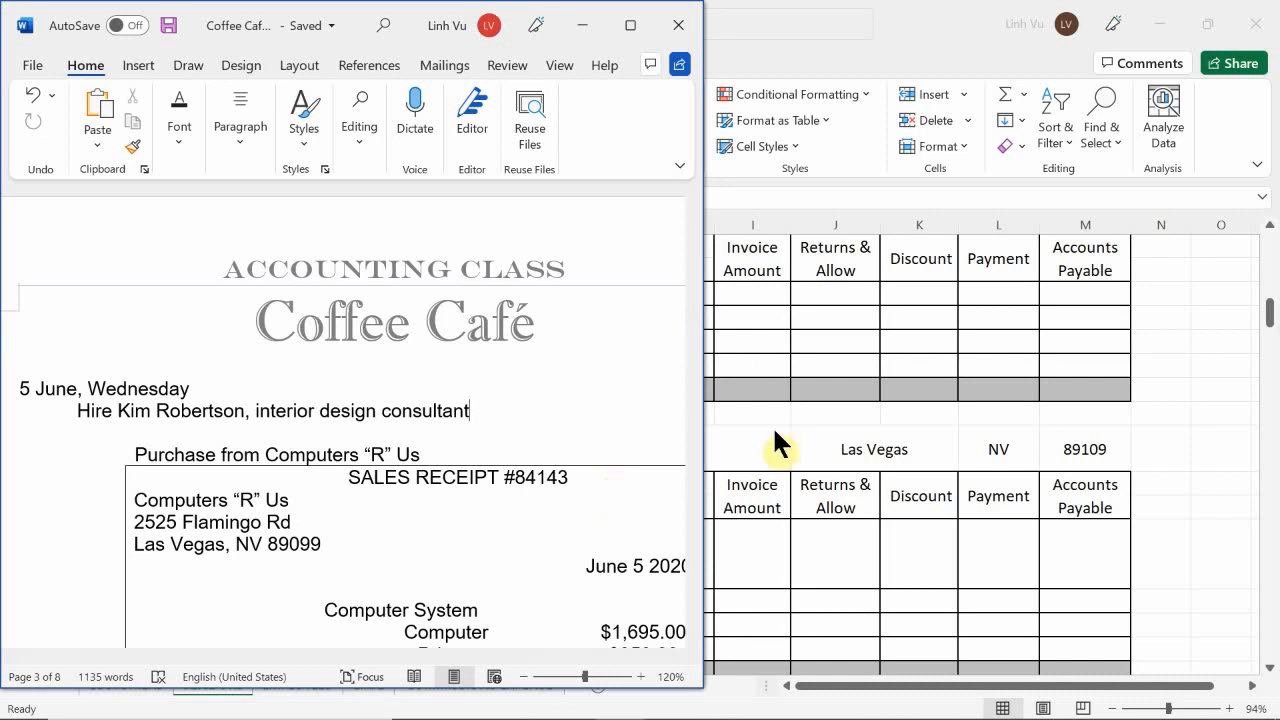
click(803, 440)
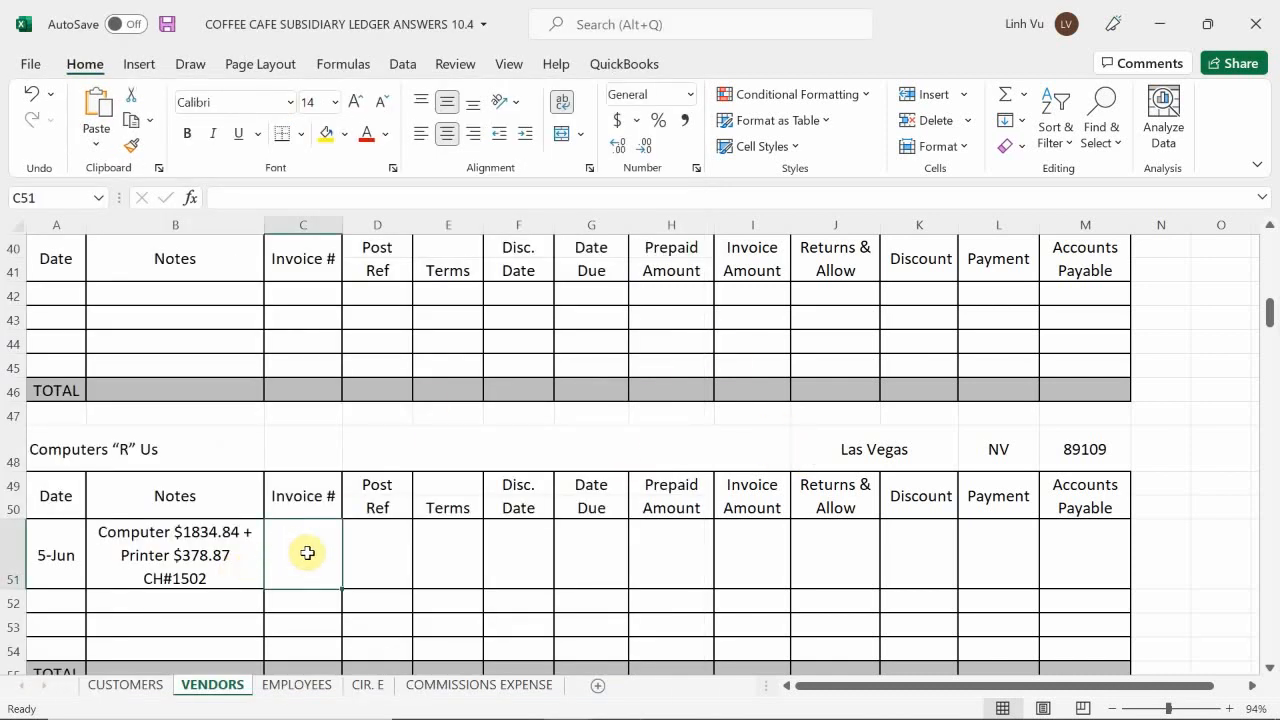
text(84)
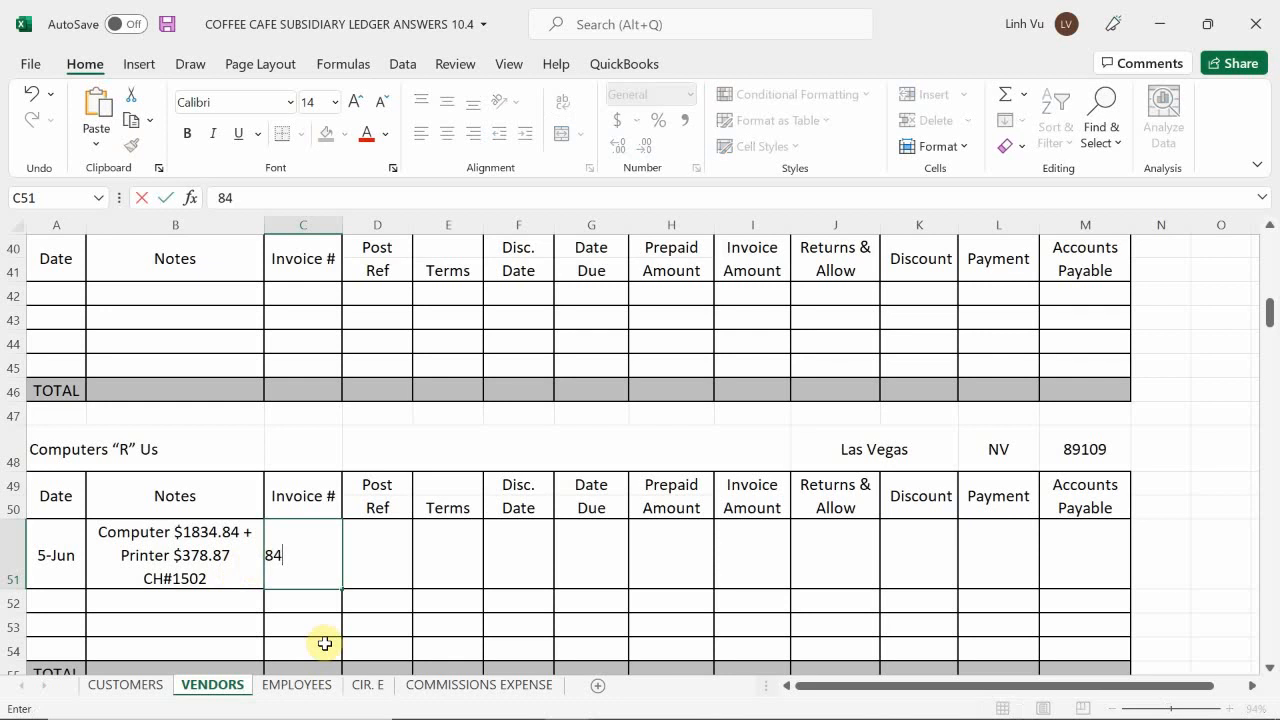
text(143)
key(Tab)
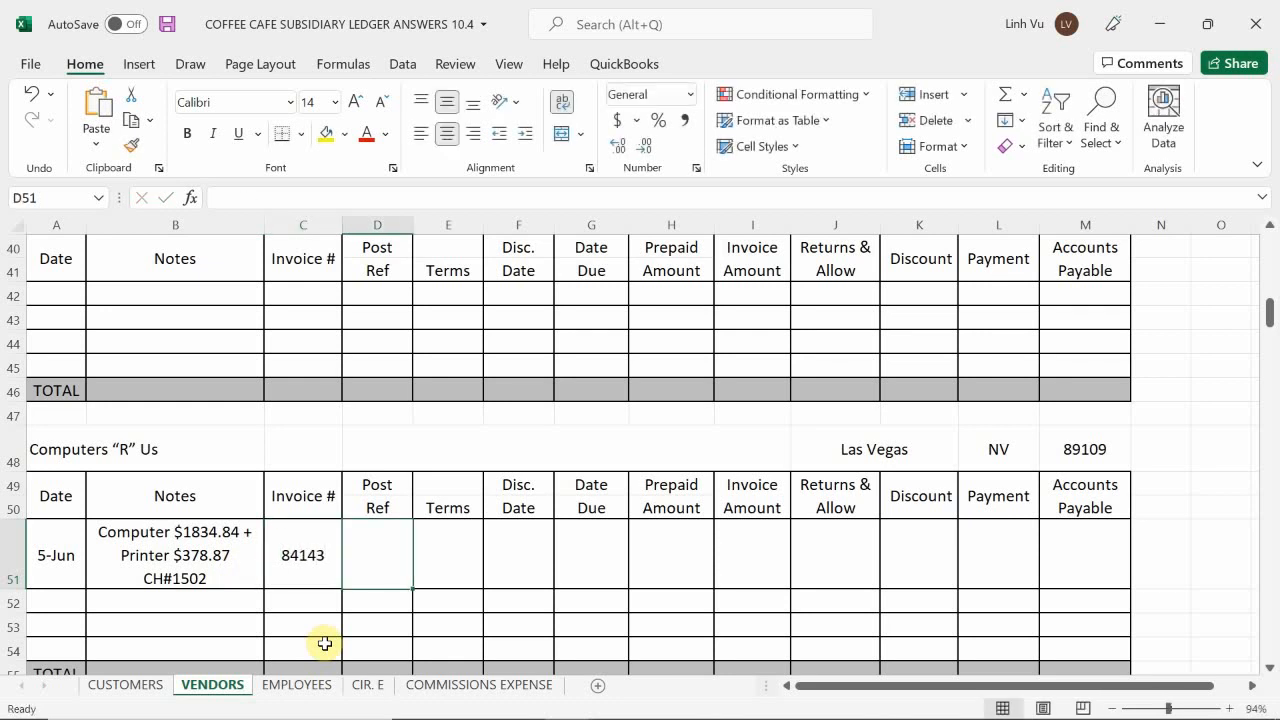
Enter the post reference GJ1 in D51 of the Computers "R" Us account.
text(GH)
key(BackSpace)
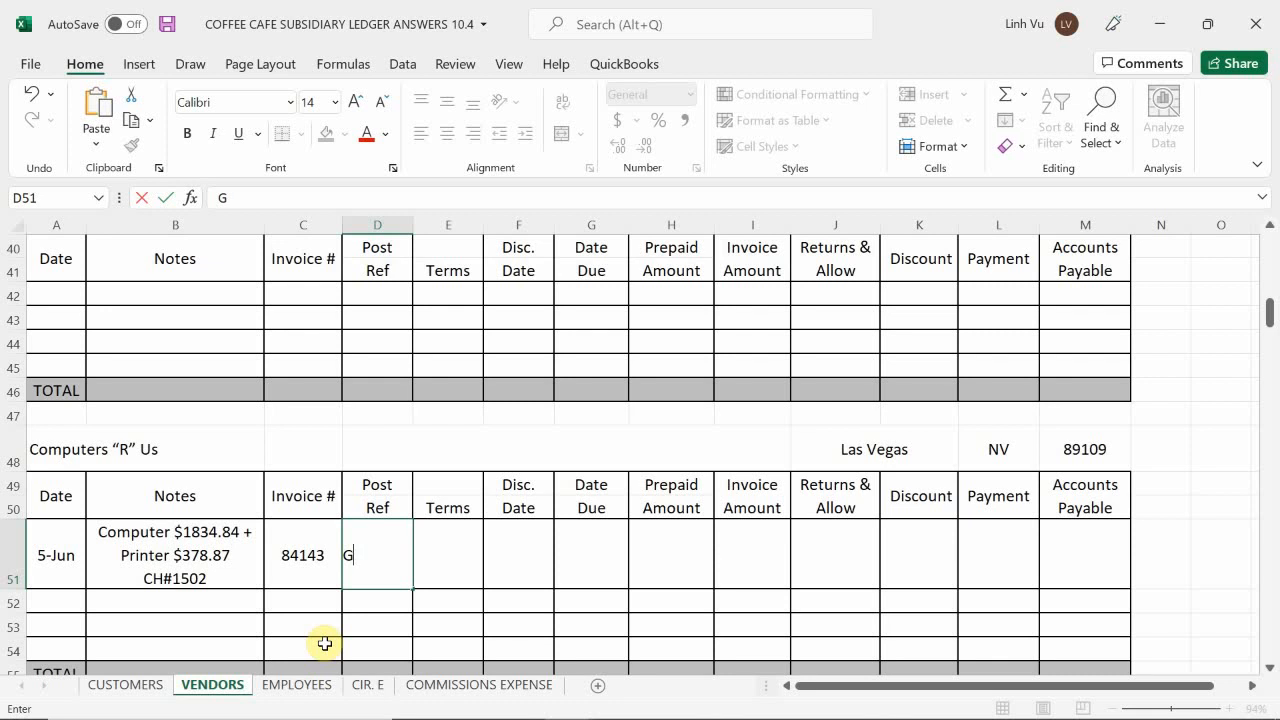
text(J1)
key(Return)
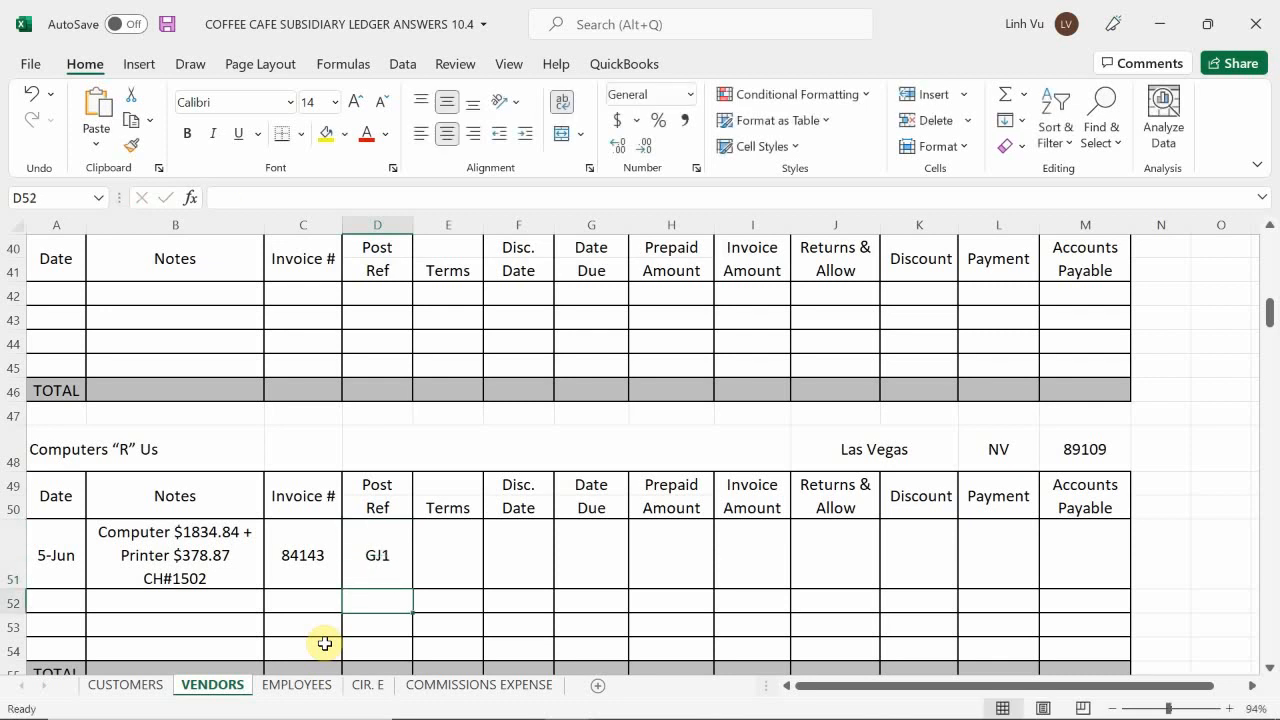
Enter the invoice amount 2213.71 in I51 of the Computers "R" Us account.
key(Right)
key(Up)
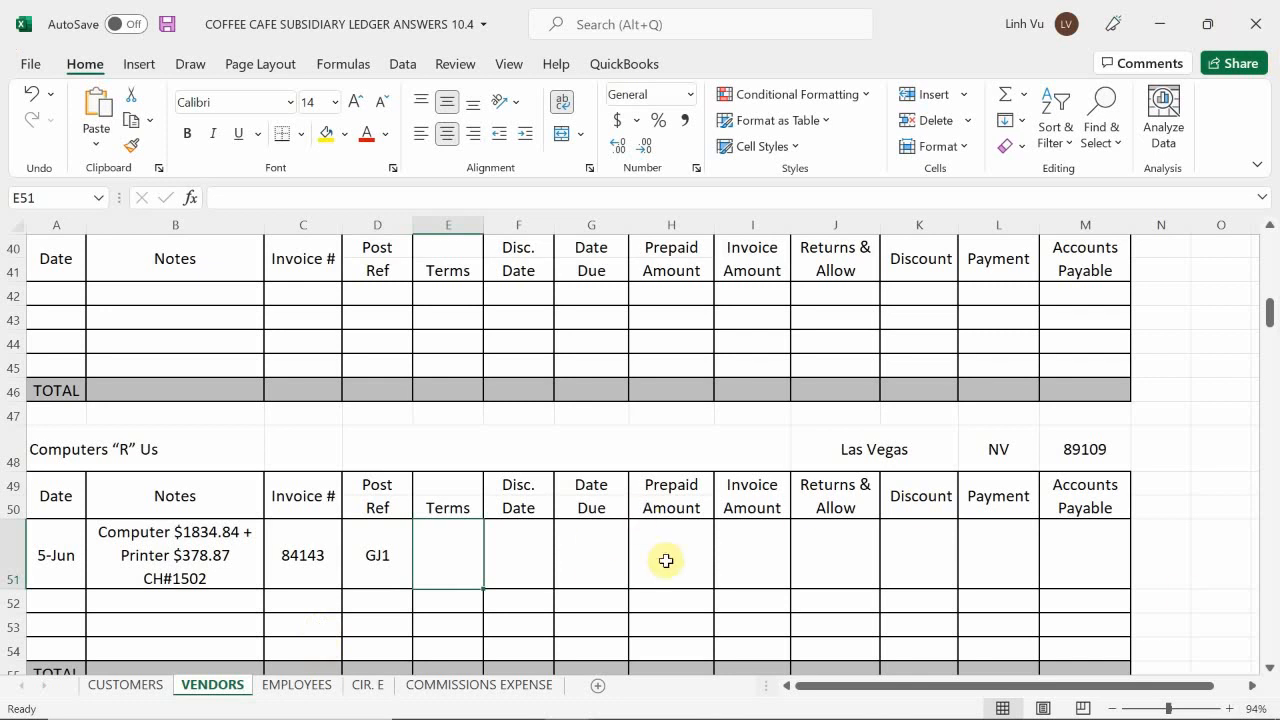
click(748, 548)
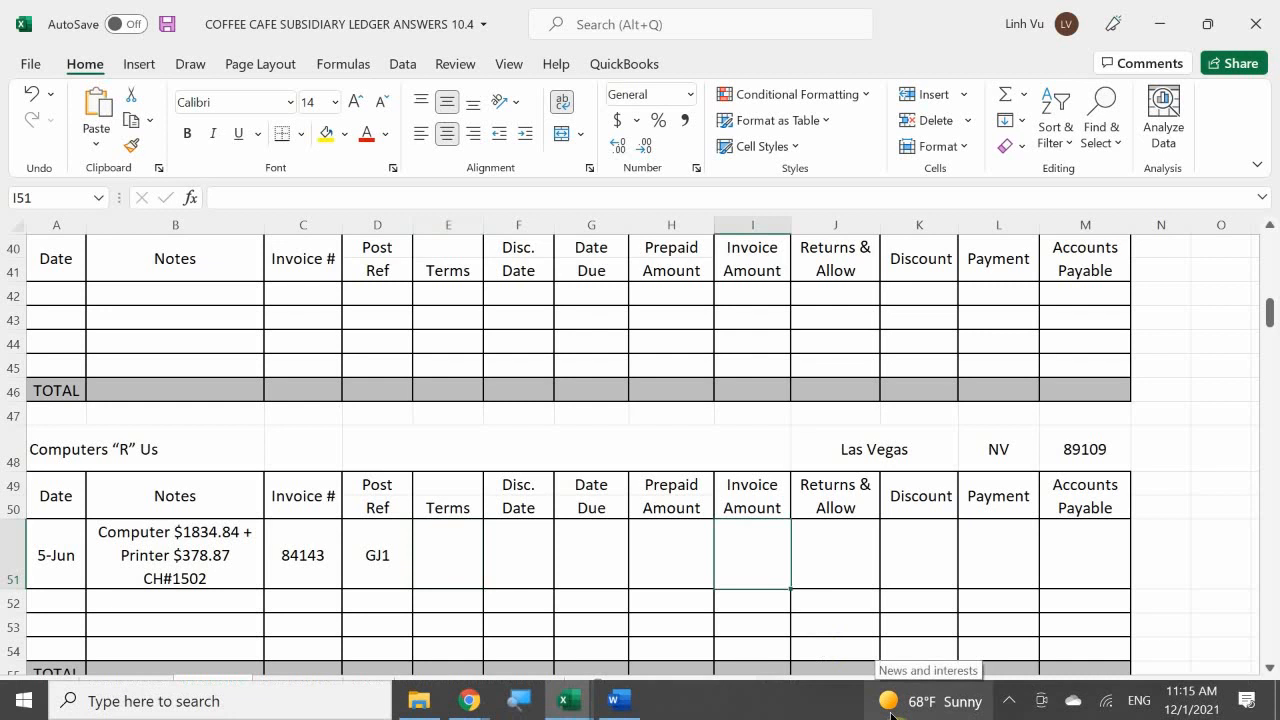
text(2213.71)
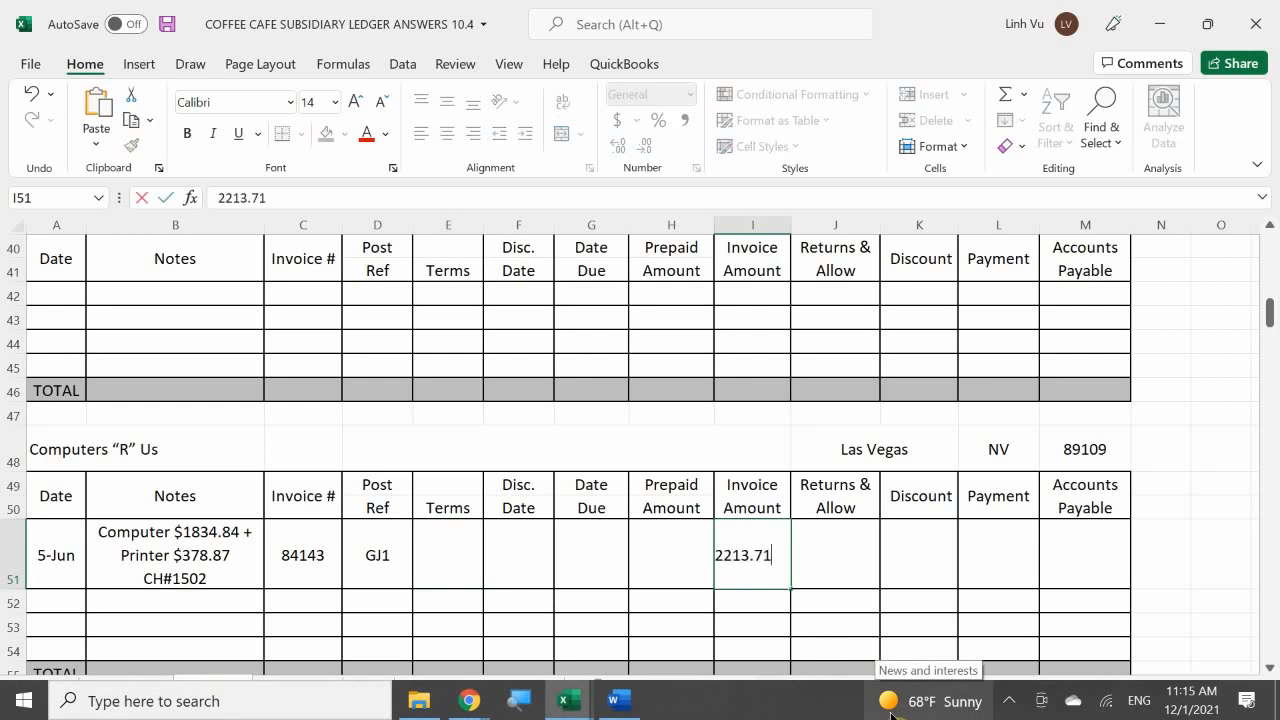
key(Return)
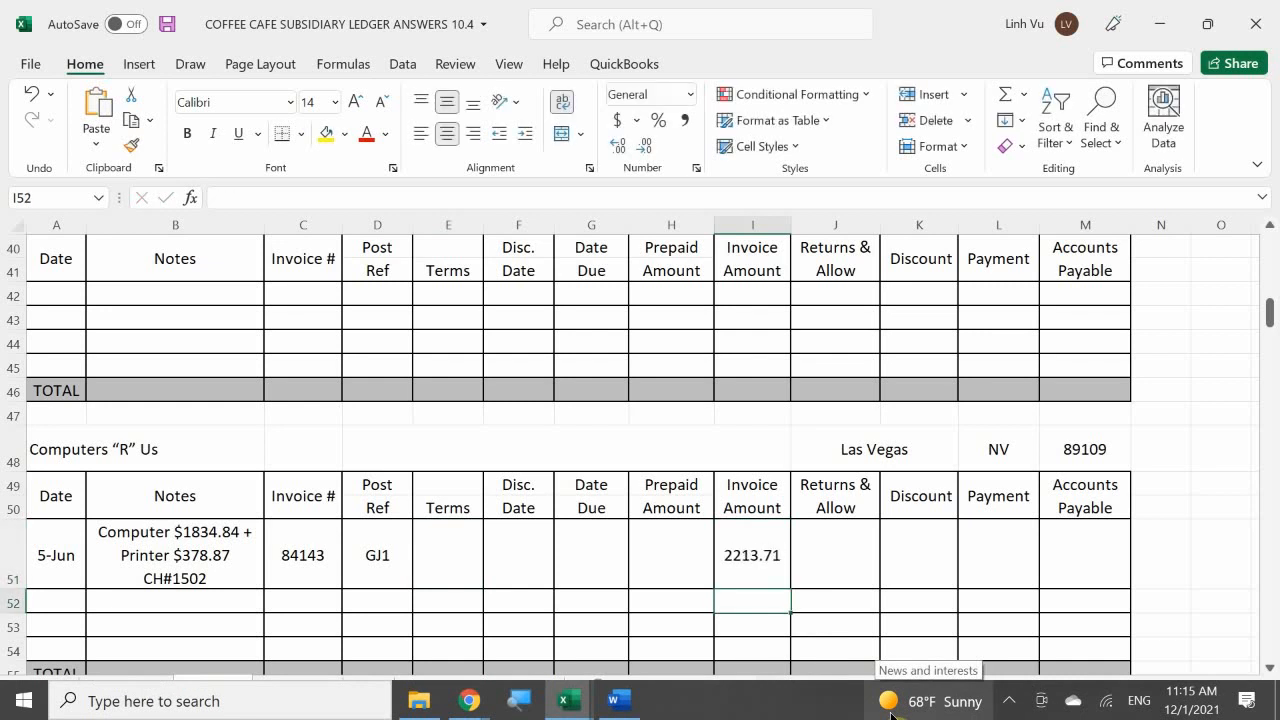
Enter the payment 2213.71 in L51 of the Computers "R" Us account.
key(Right)
key(Up)
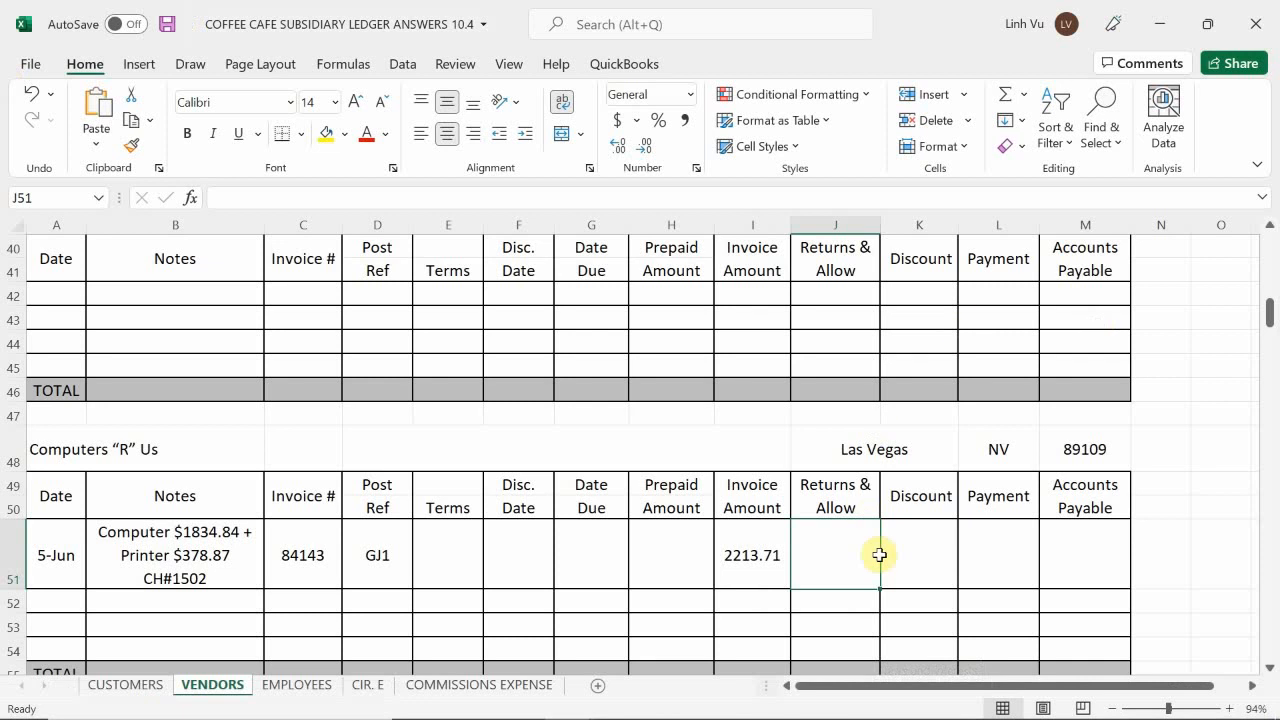
click(982, 534)
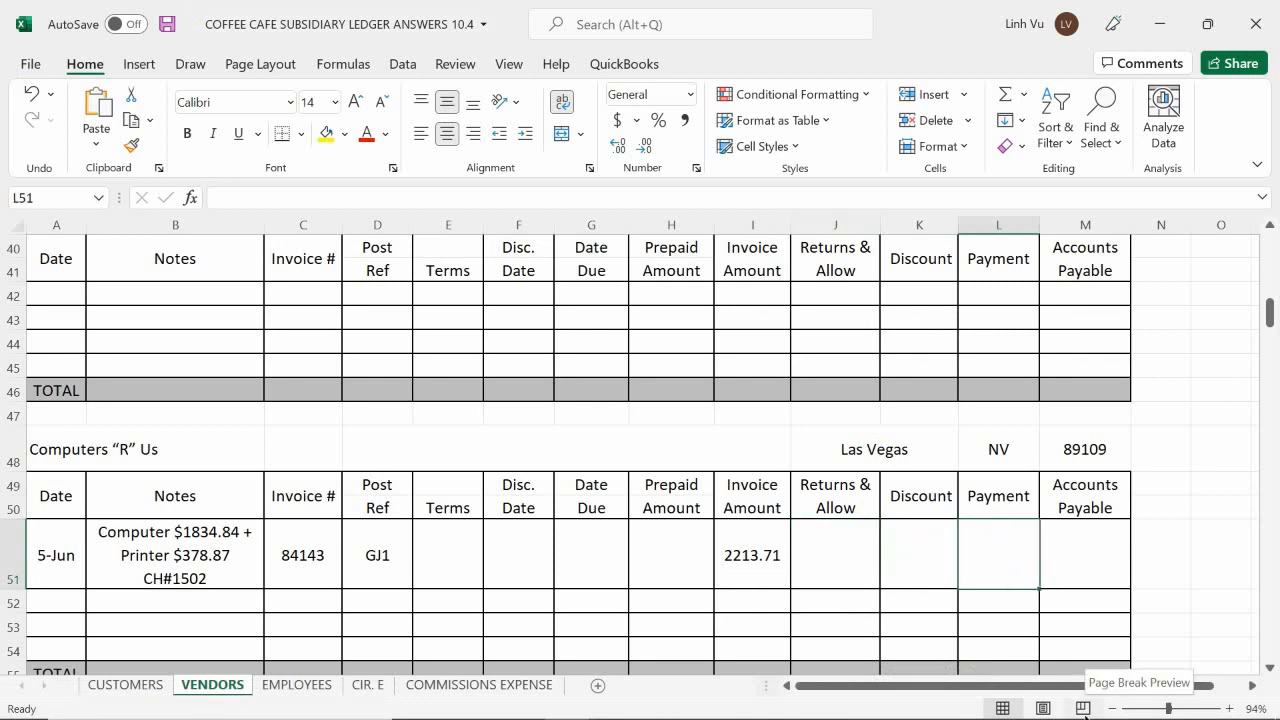
text(2213)
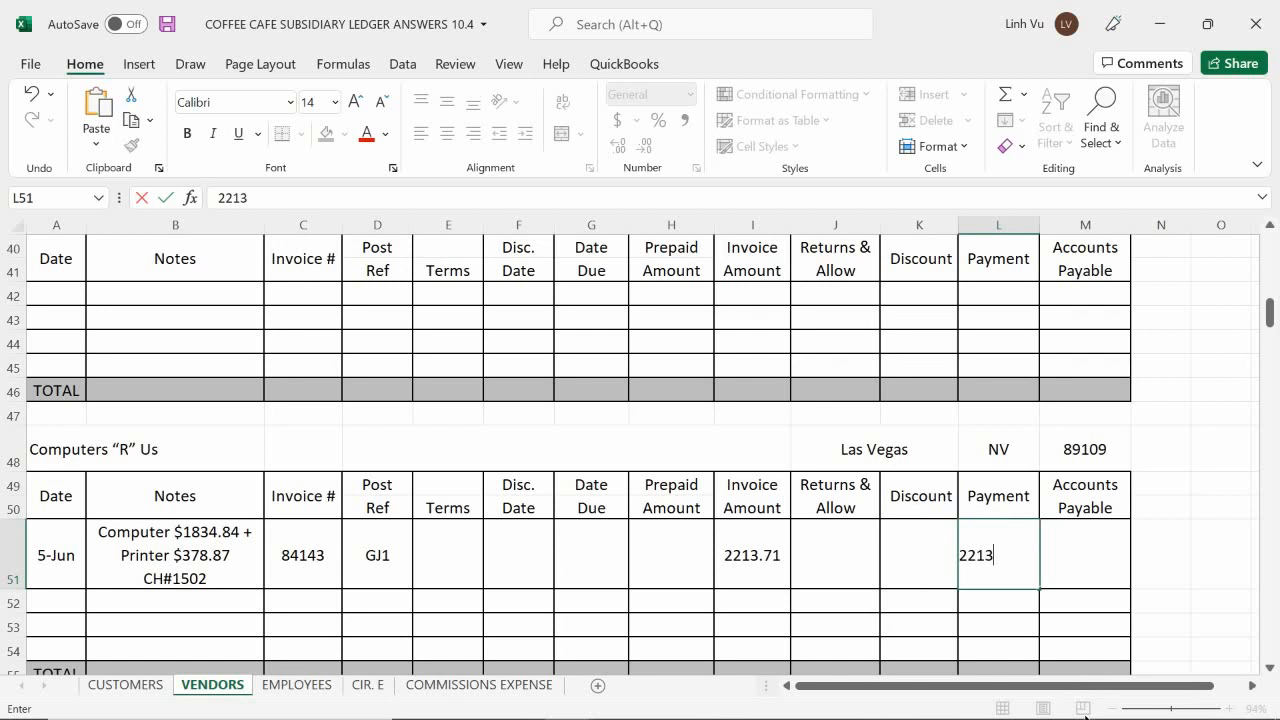
text(.71)
key(Tab)
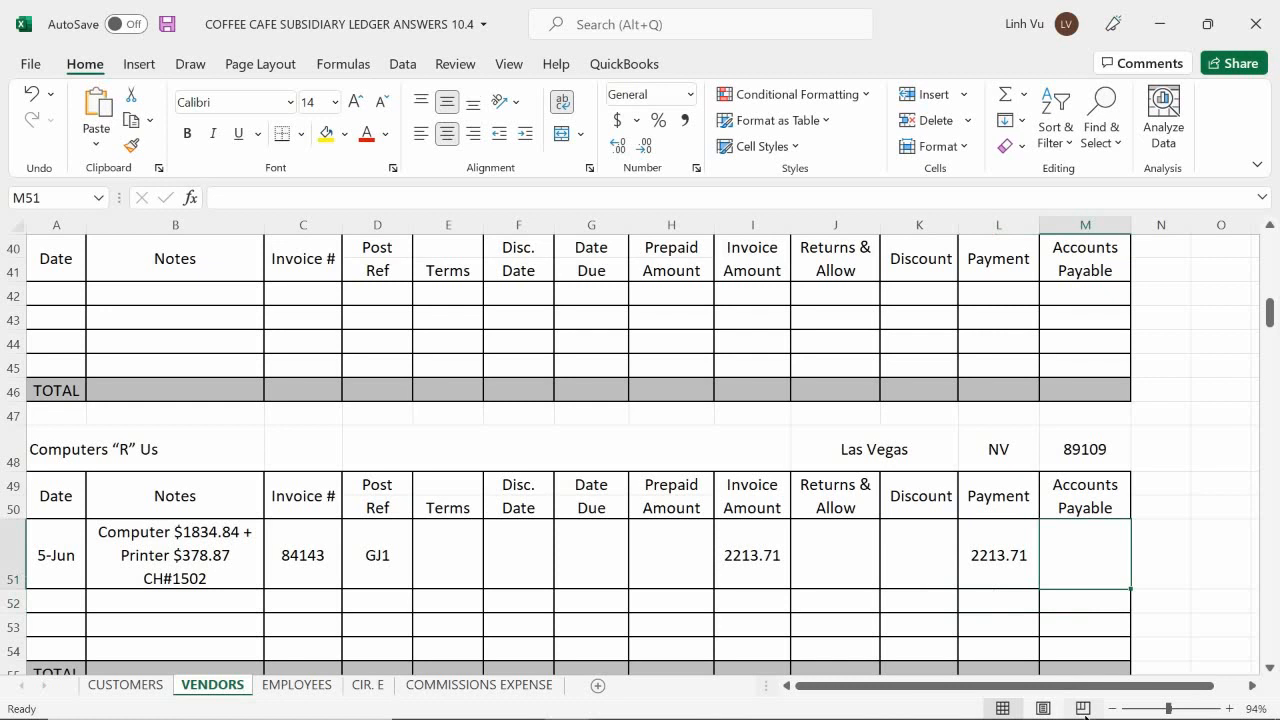
Enter the accounts payable formula =I51-H51-J51-K51-L51 in M51 of the Computers "R" Us account.
text(=)
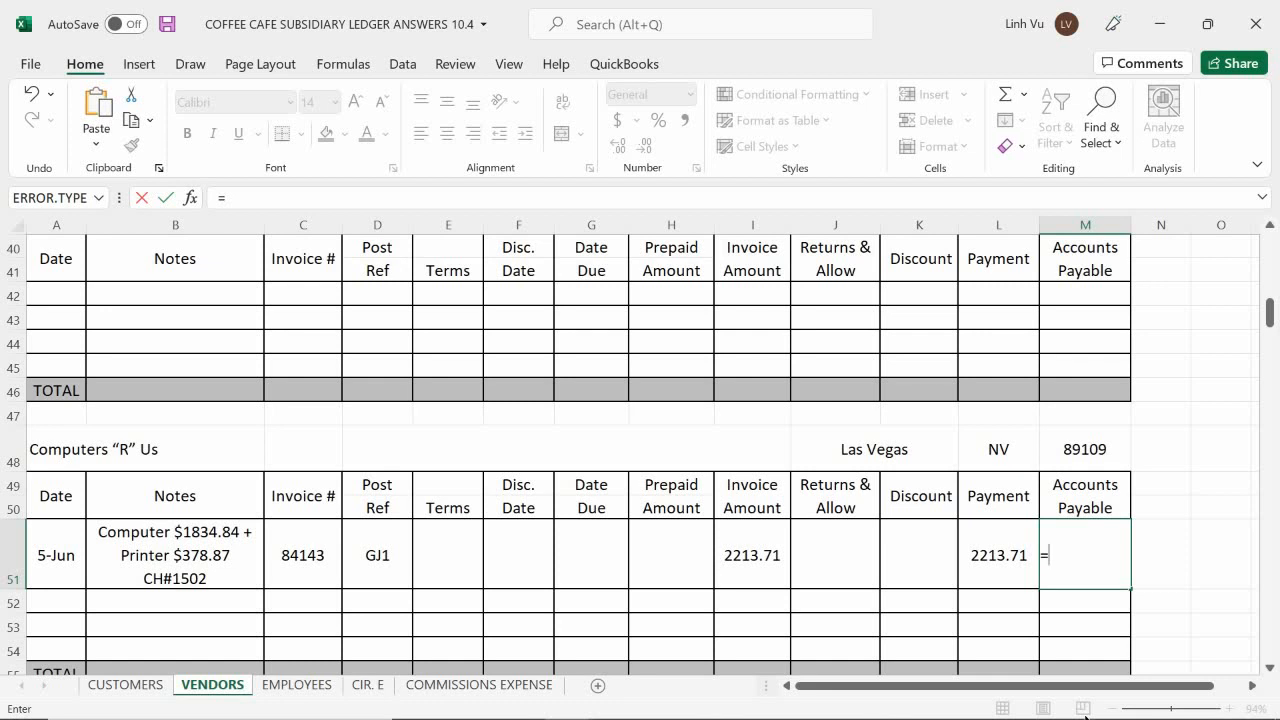
key(Left)
key(Left)
key(Left)
key(Left)
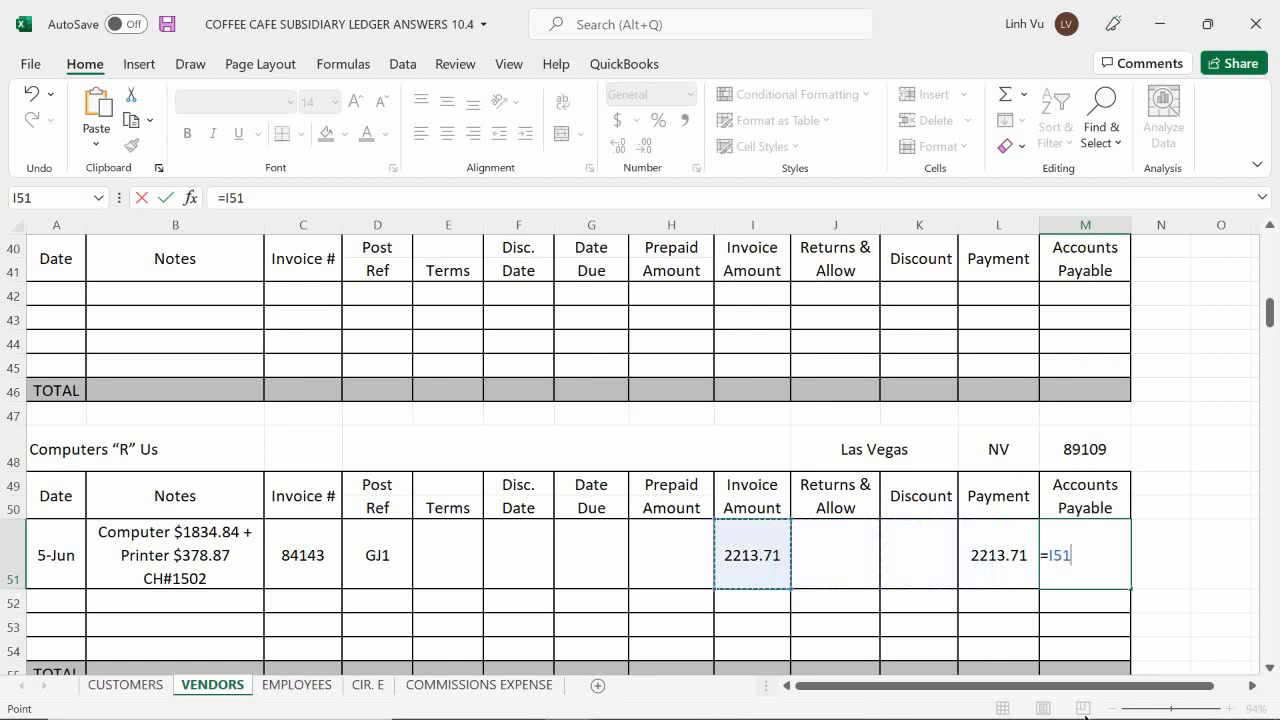
text(-)
key(Left)
key(Left)
key(Left)
key(Left)
key(Left)
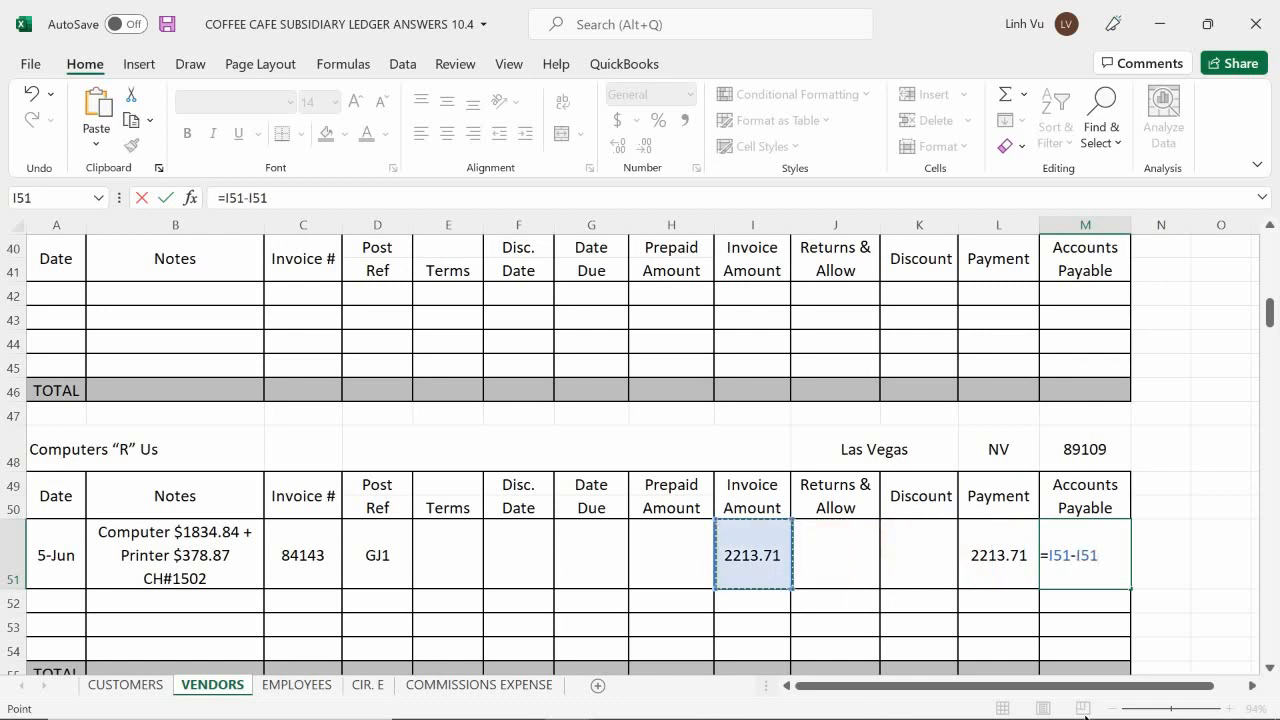
text(-)
key(Left)
key(Left)
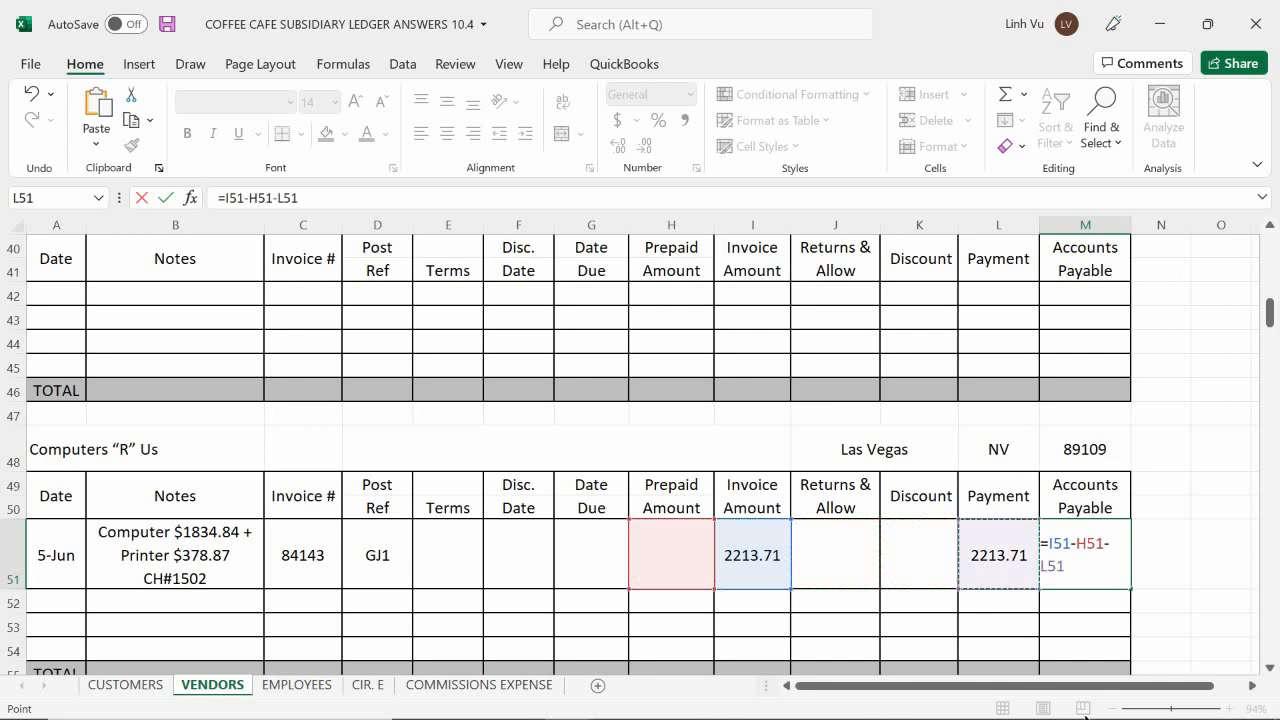
key(Left)
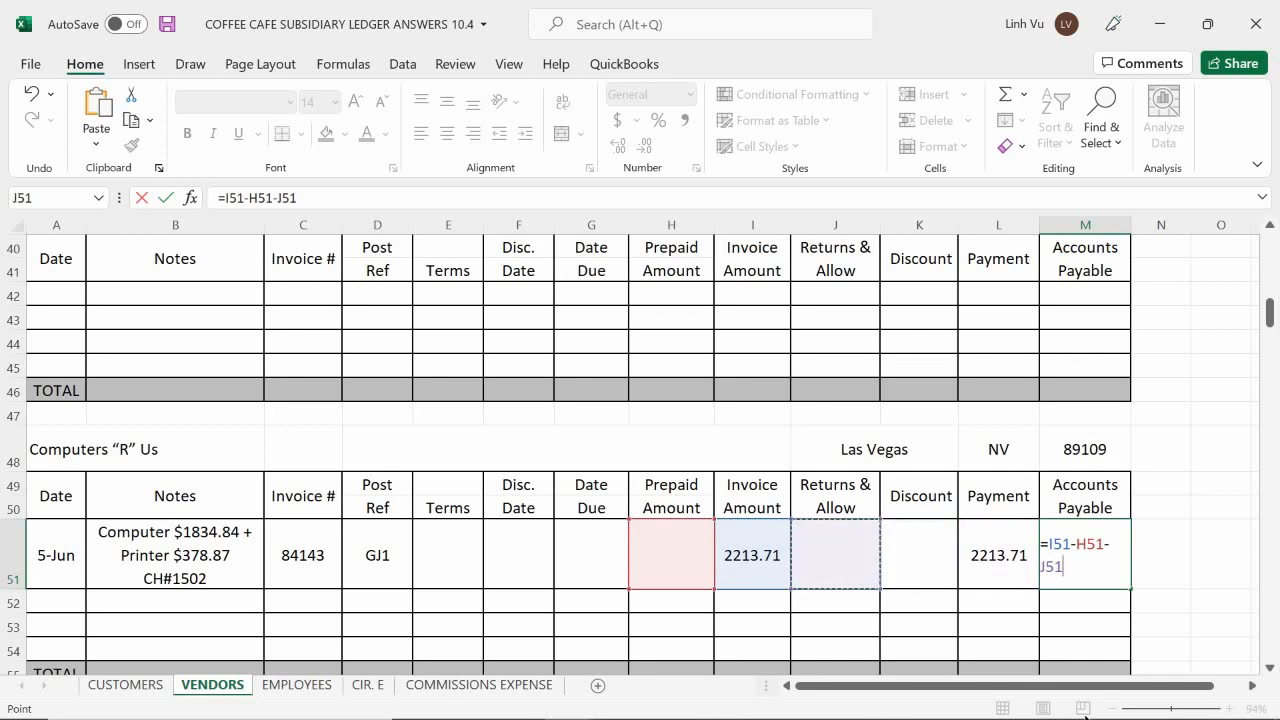
text(-)
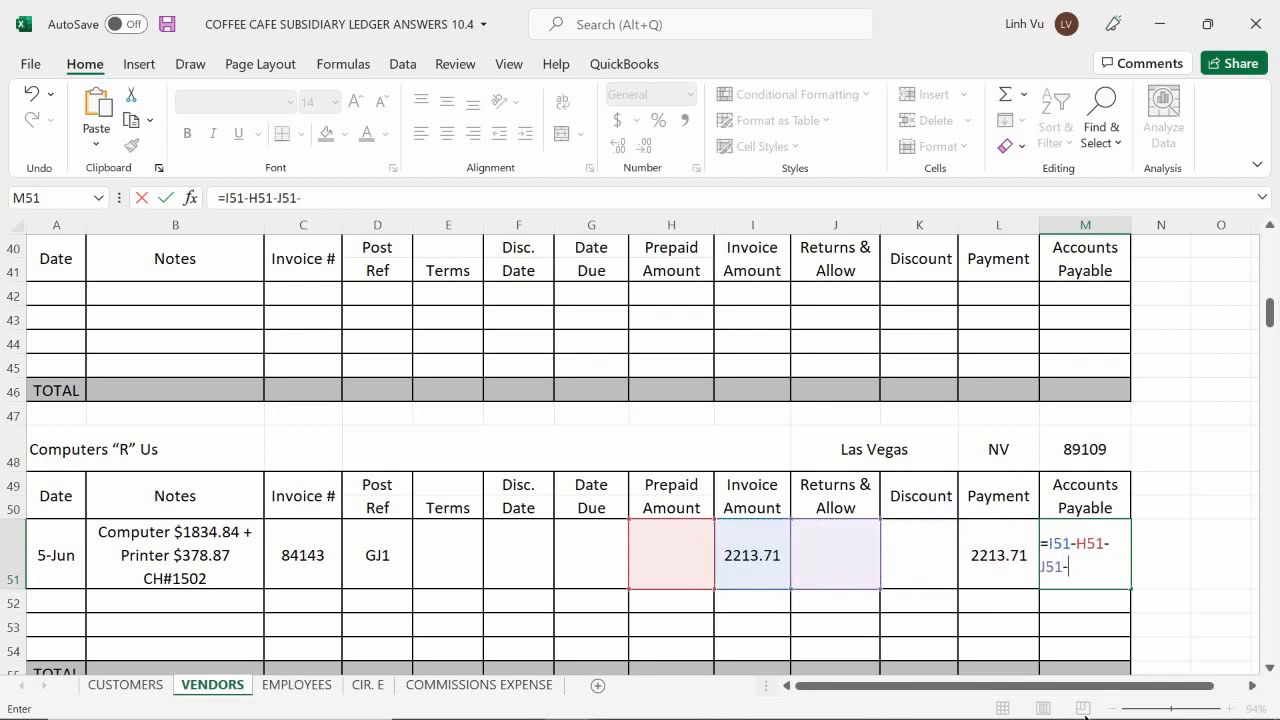
key(Left)
key(Left)
text(-)
key(Left)
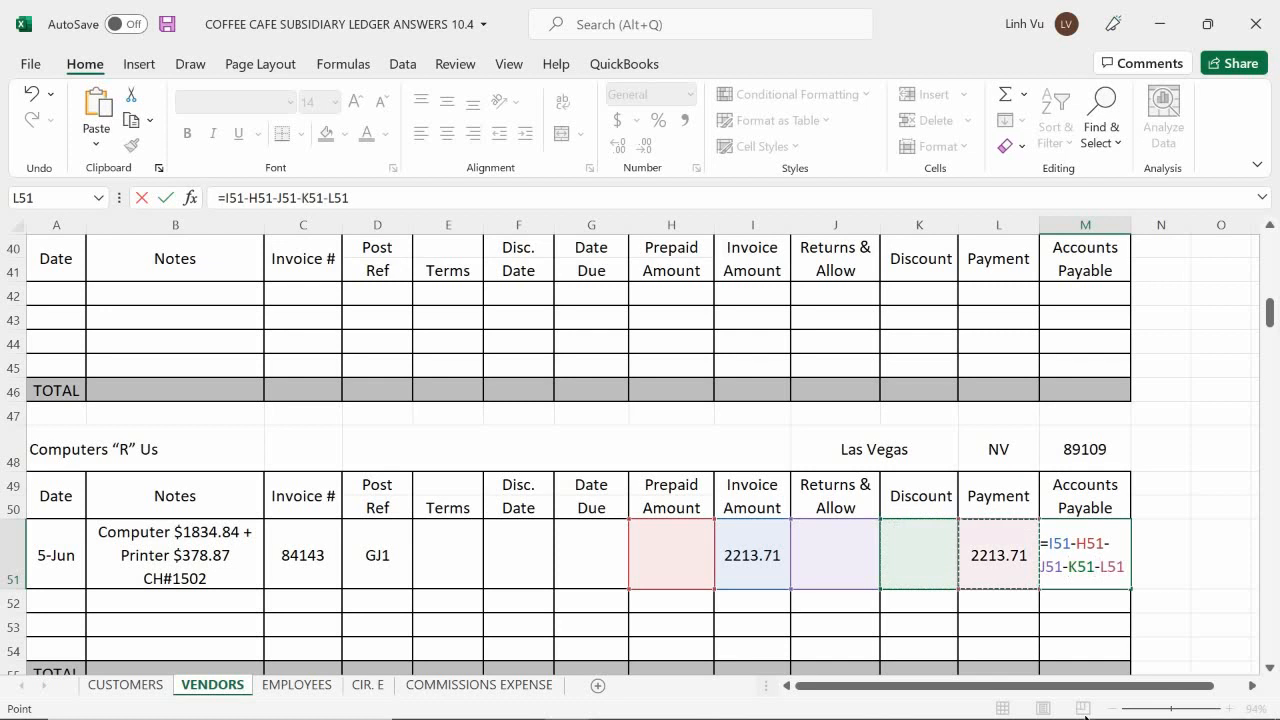
key(Return)
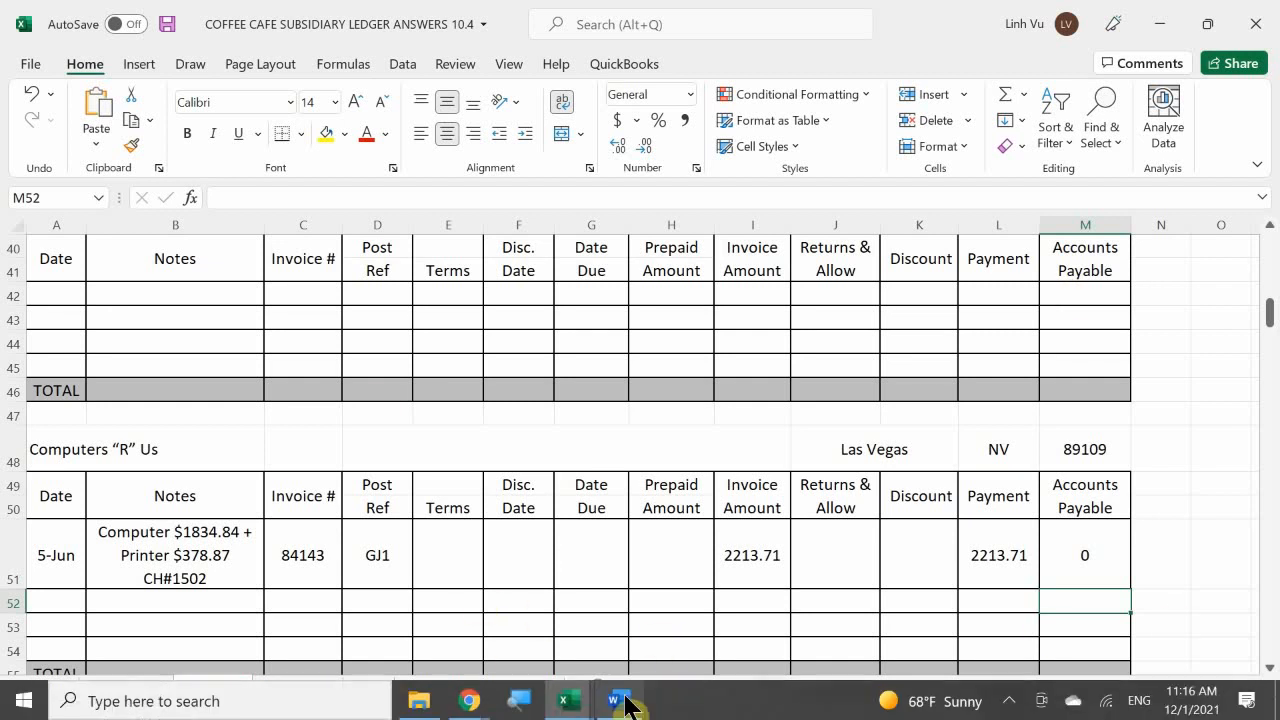
Show the general journal workbook beside the Coffee Cafe Word document and review the 5 June liability insurance transaction that follows the Computers "R" Us purchase.
mouse_move(673, 719)
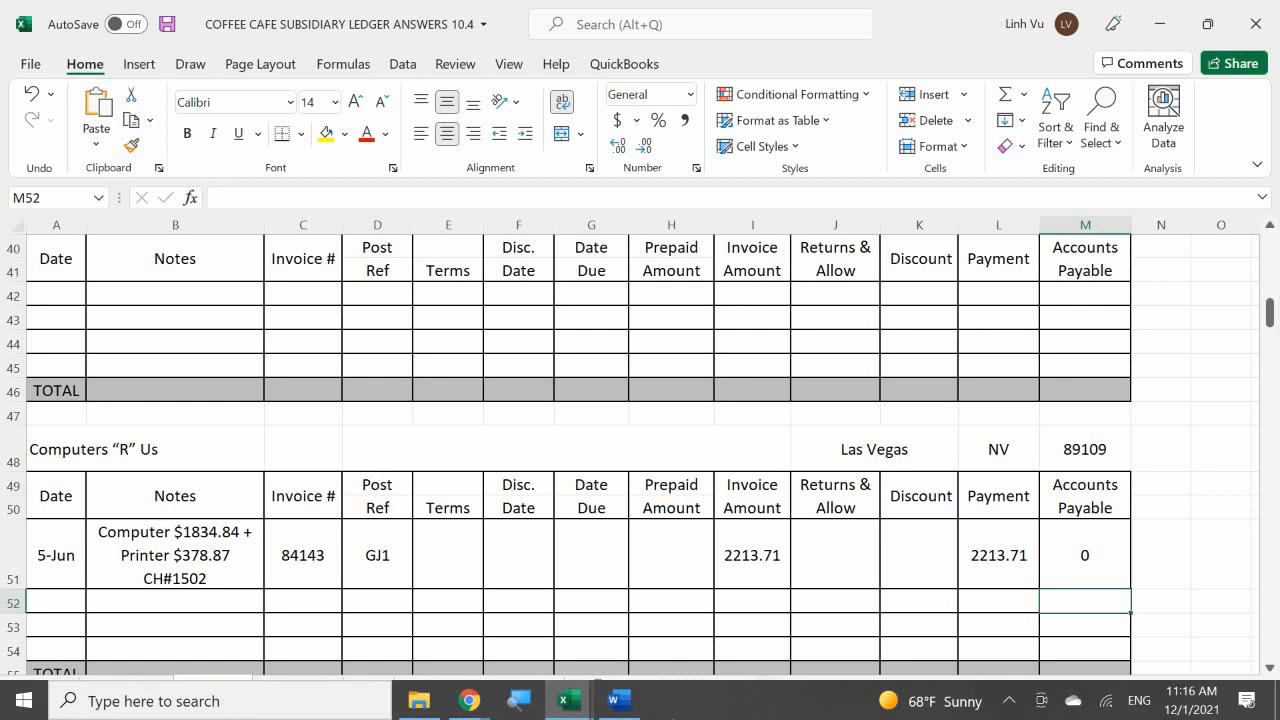
mouse_move(613, 708)
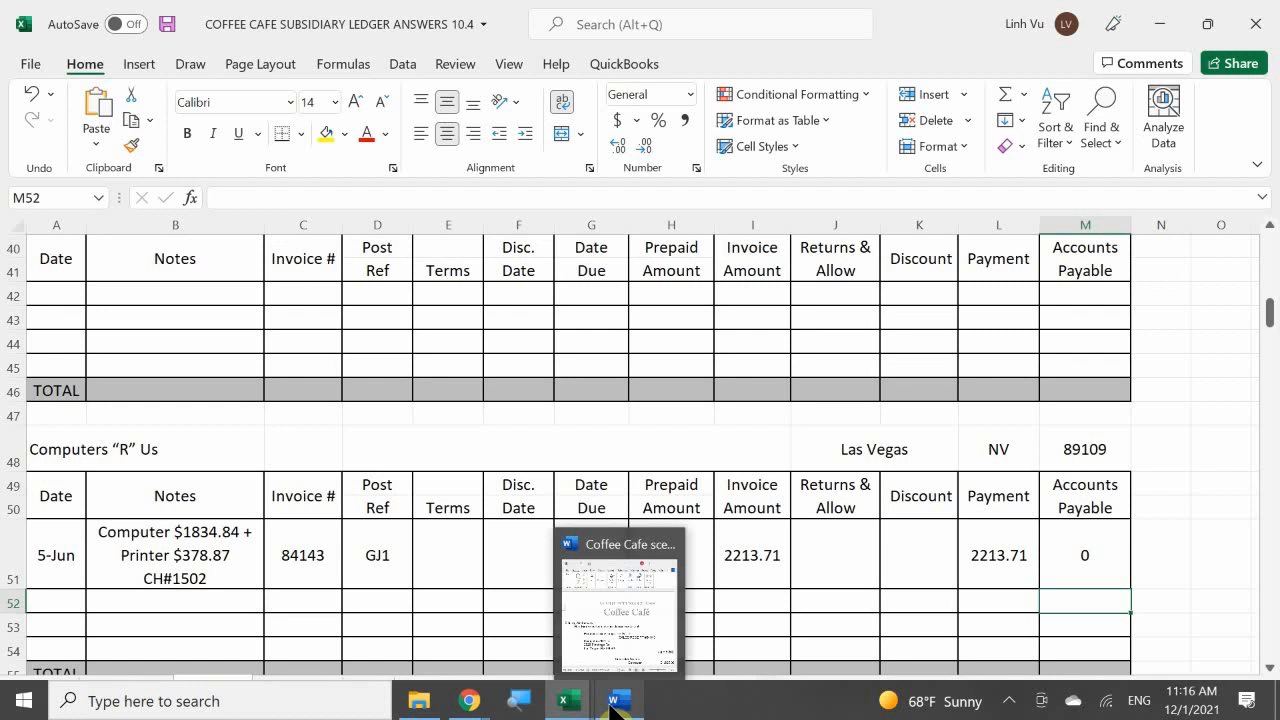
mouse_move(568, 698)
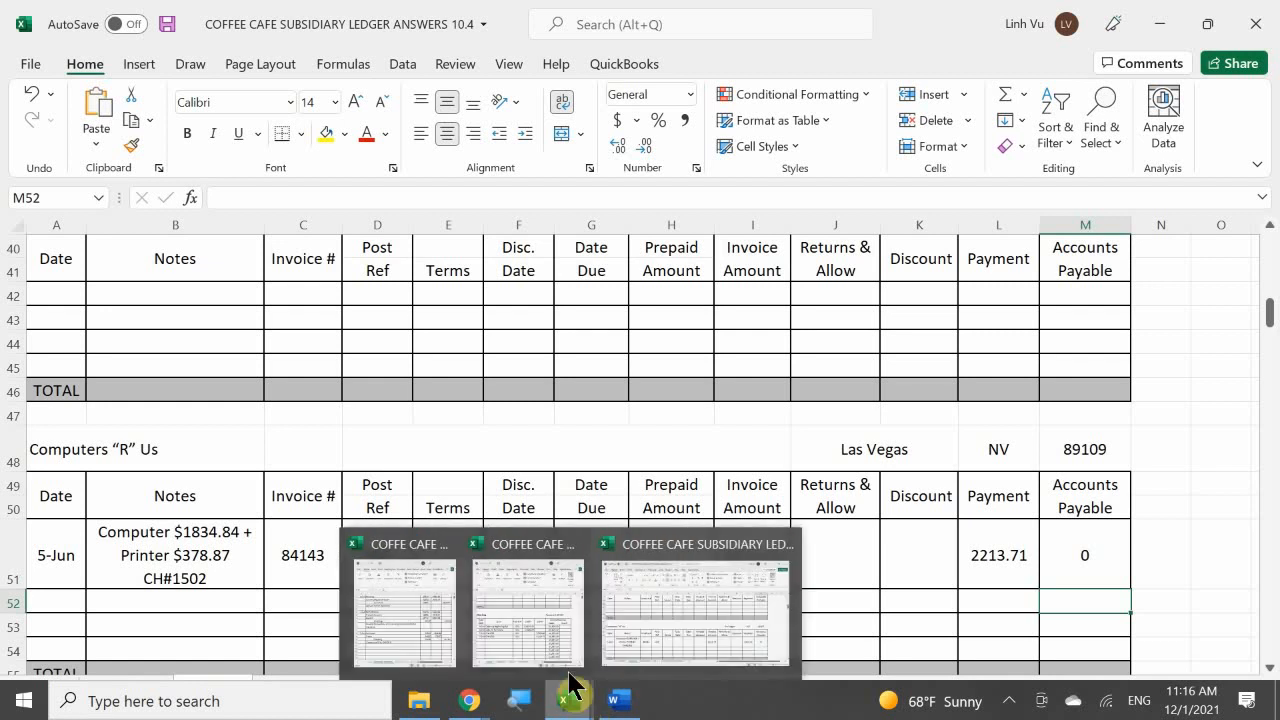
click(445, 590)
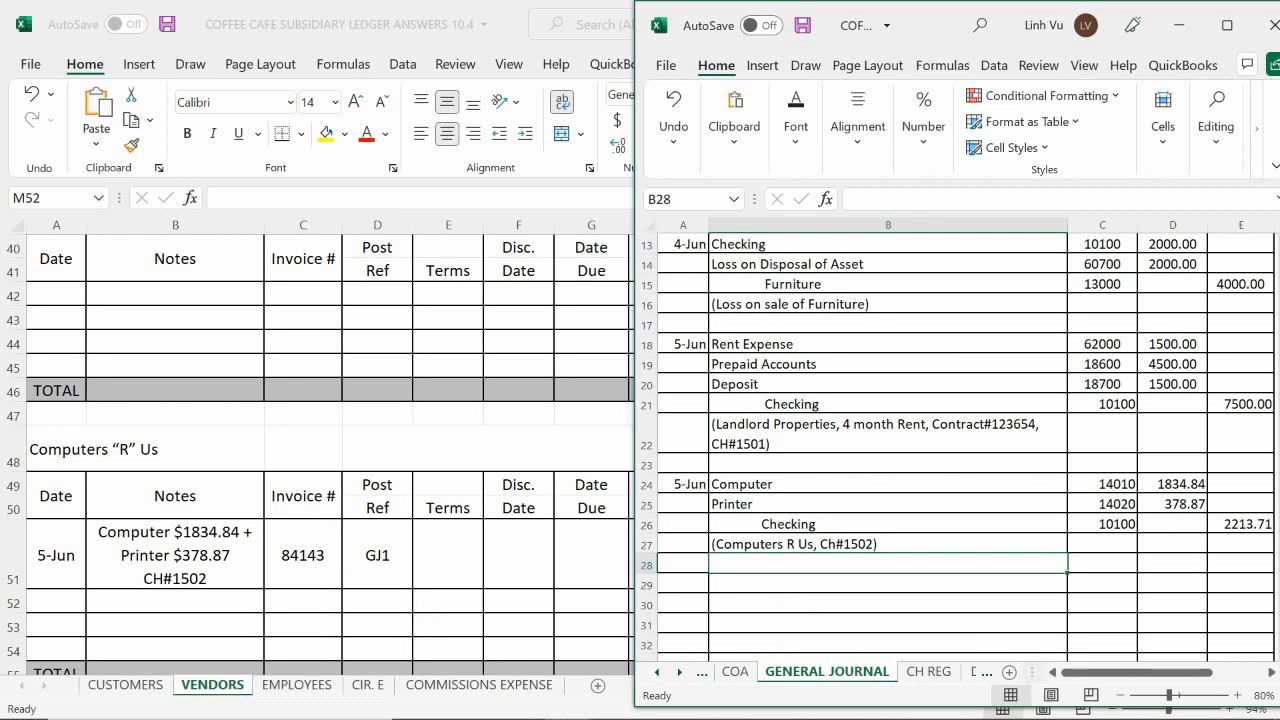
mouse_move(571, 703)
mouse_move(614, 708)
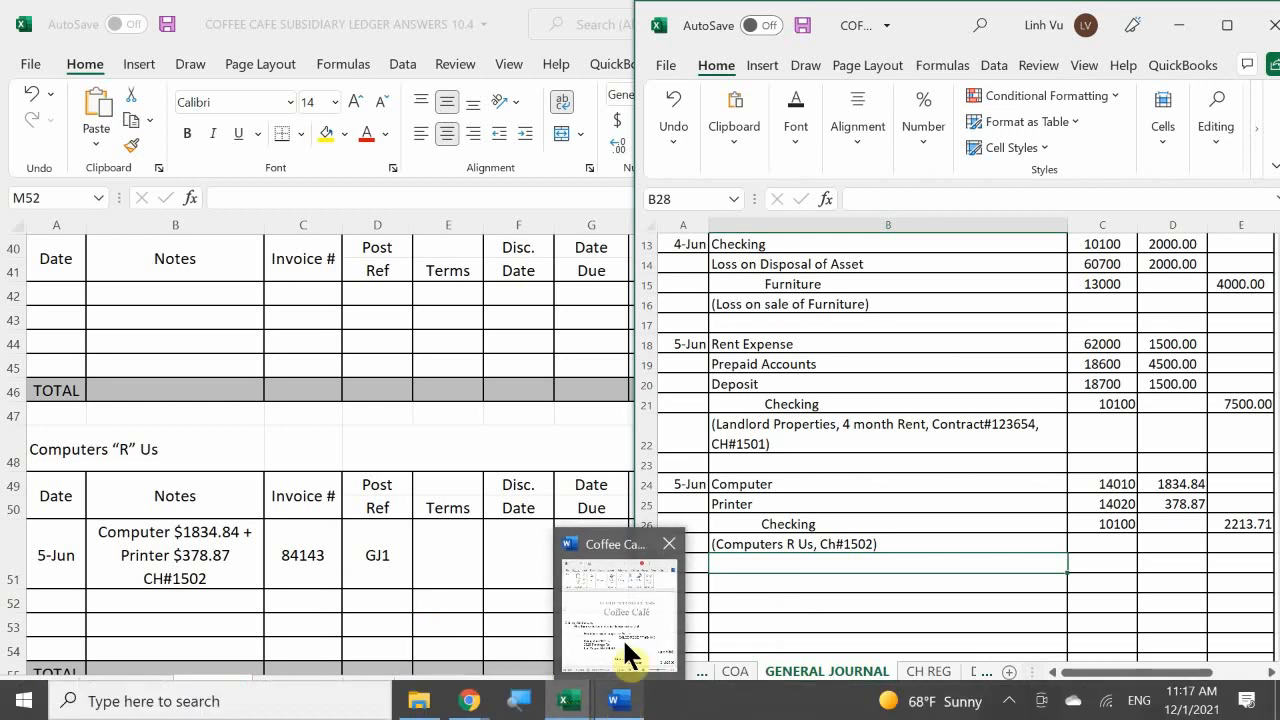
click(623, 645)
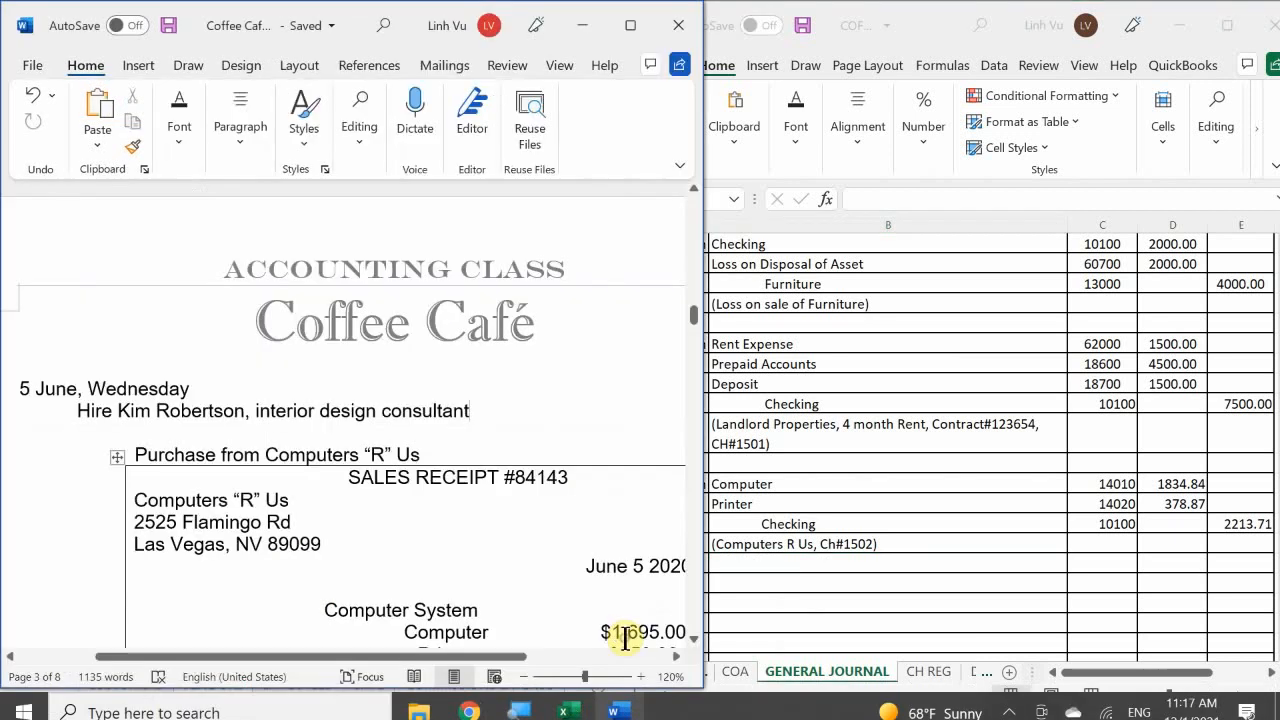
click(809, 500)
scroll(515, 452, down, 10)
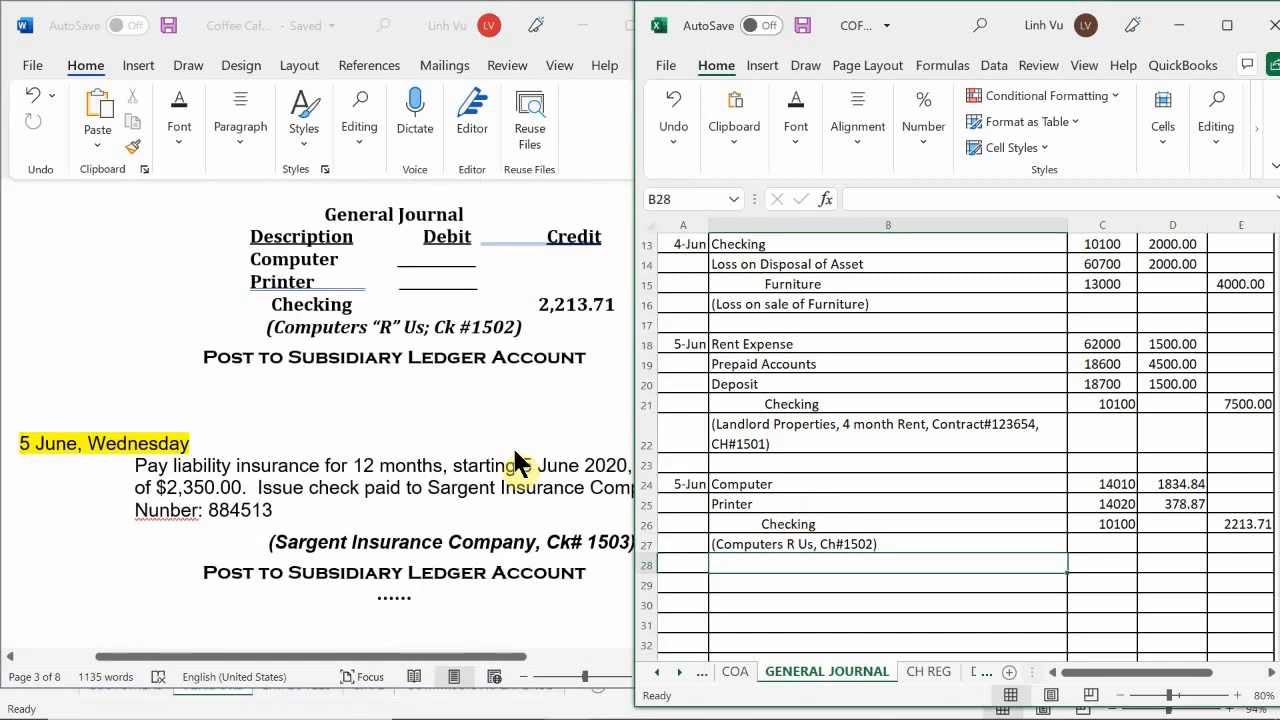
scroll(515, 462, down, 1)
scroll(515, 462, up, 4)
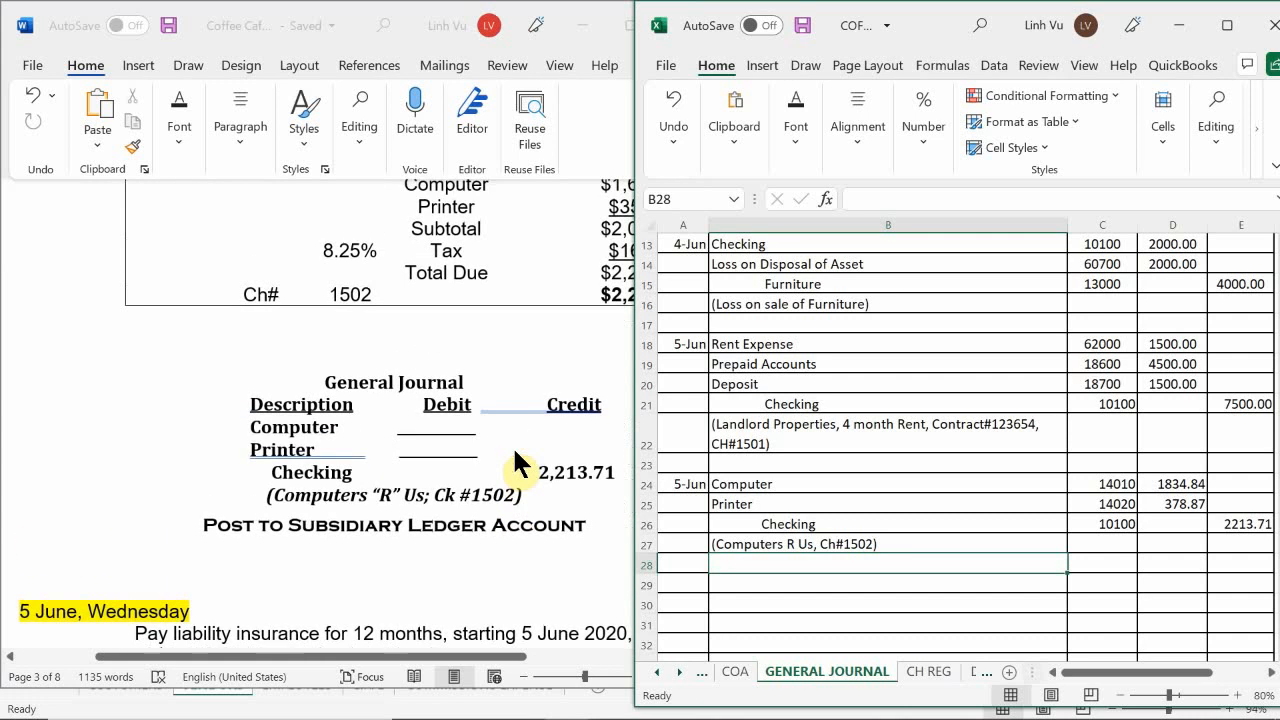
scroll(515, 462, down, 2)
scroll(515, 462, down, 3)
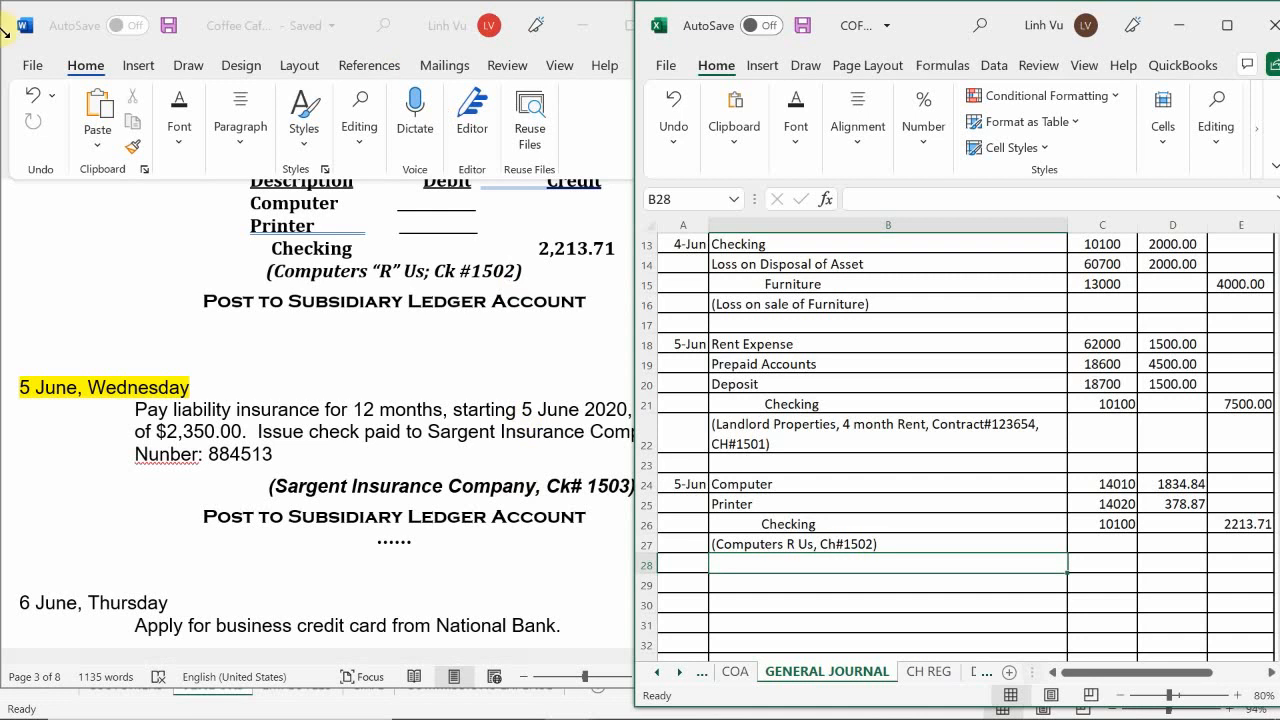
mouse_move(1128, 714)
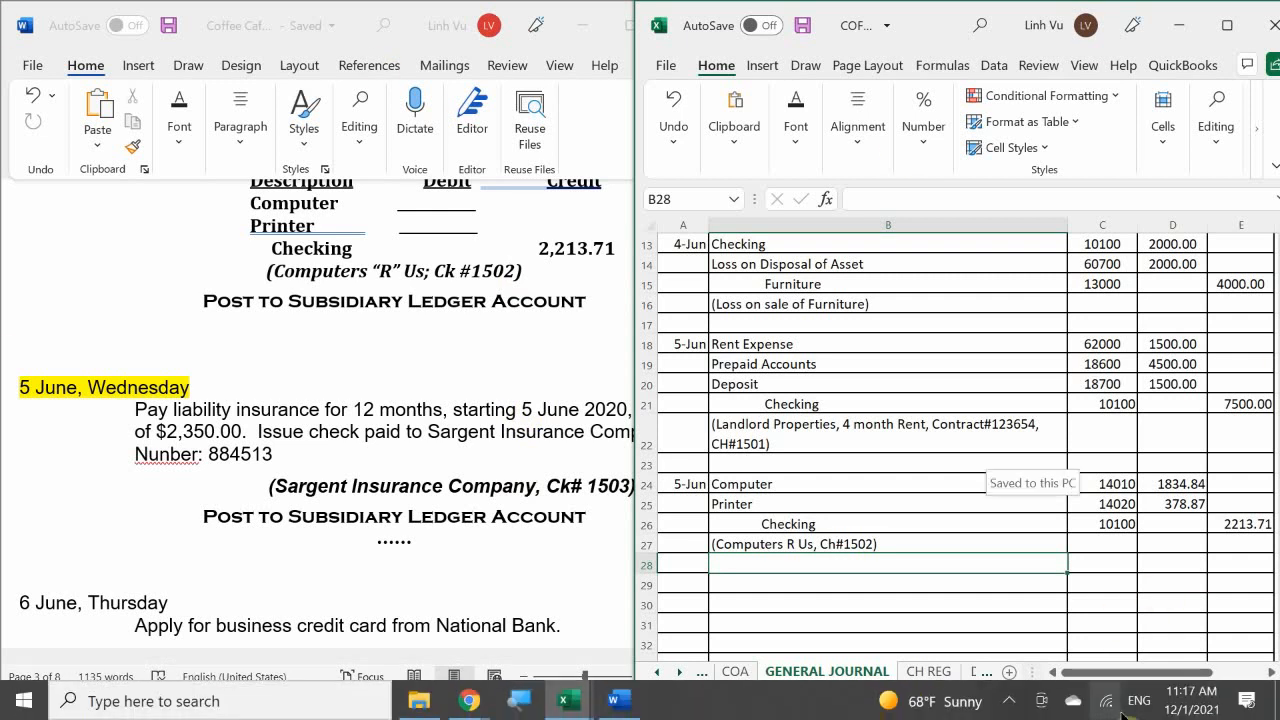
click(1008, 702)
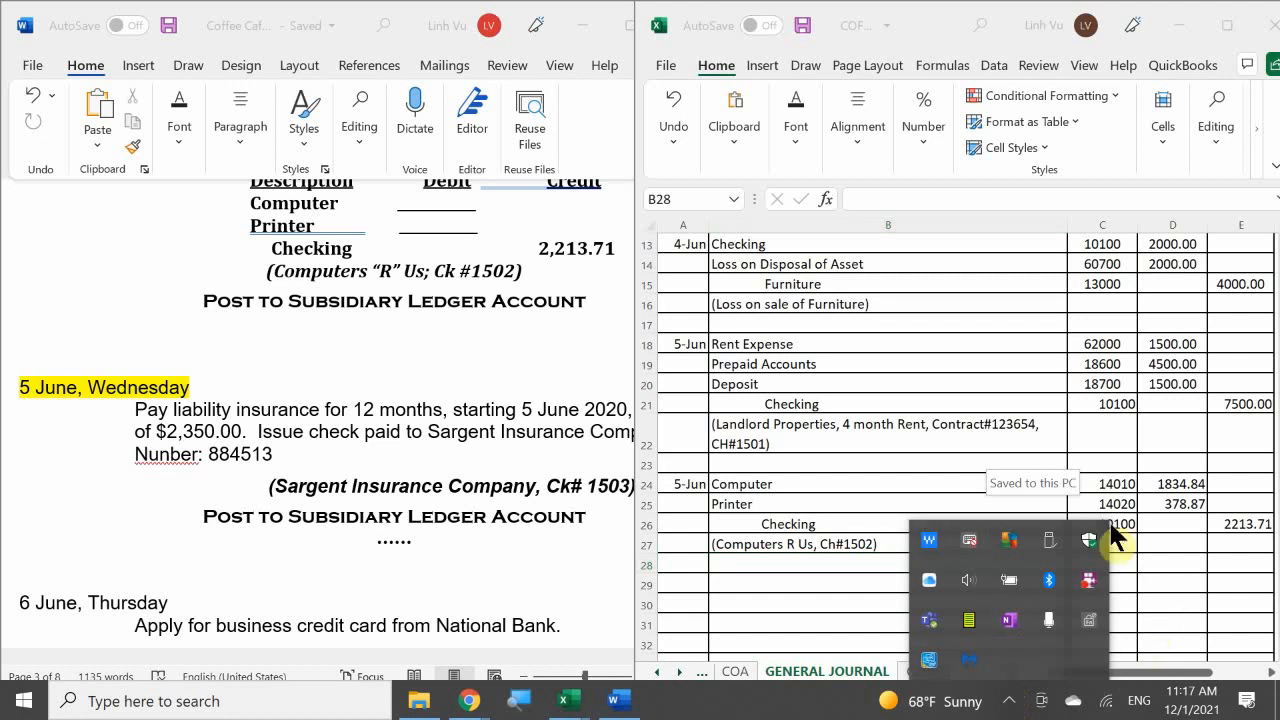
right_click(1087, 588)
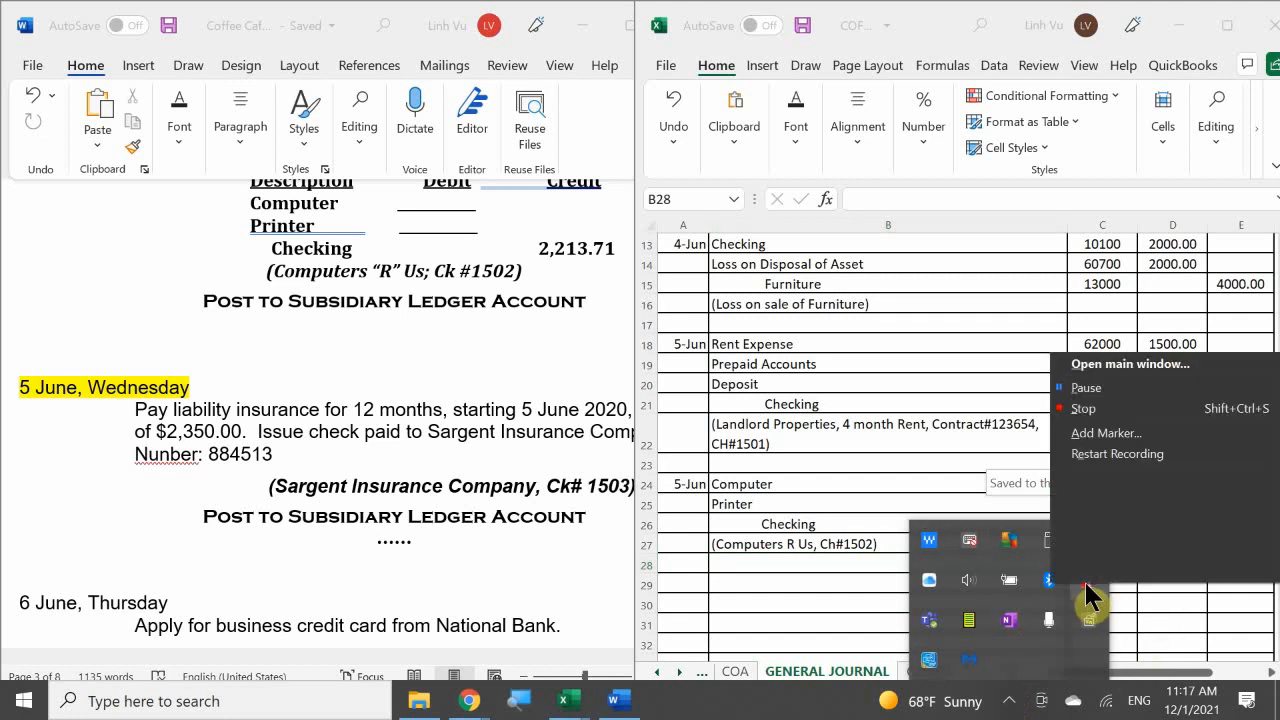